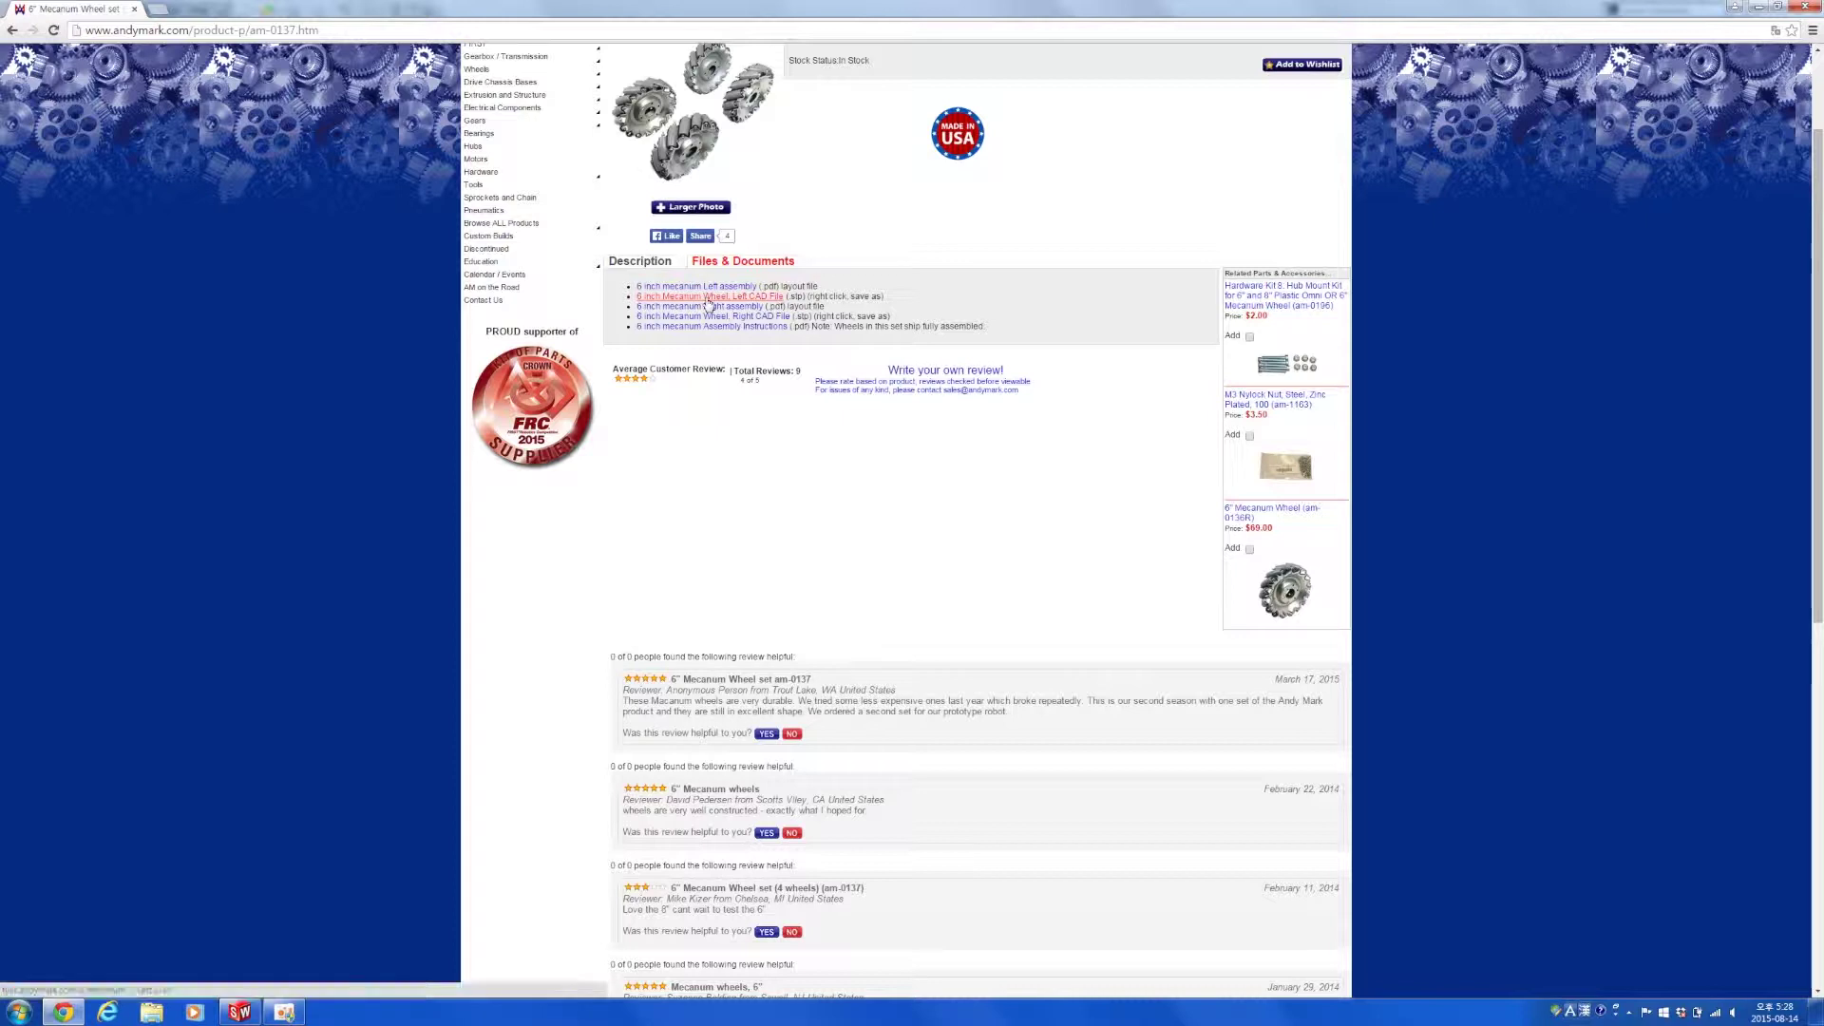
# Download the 6 inch Mecanum Wheel, Left CAD file and review the wheel set's product description.
pyautogui.click(708, 298)
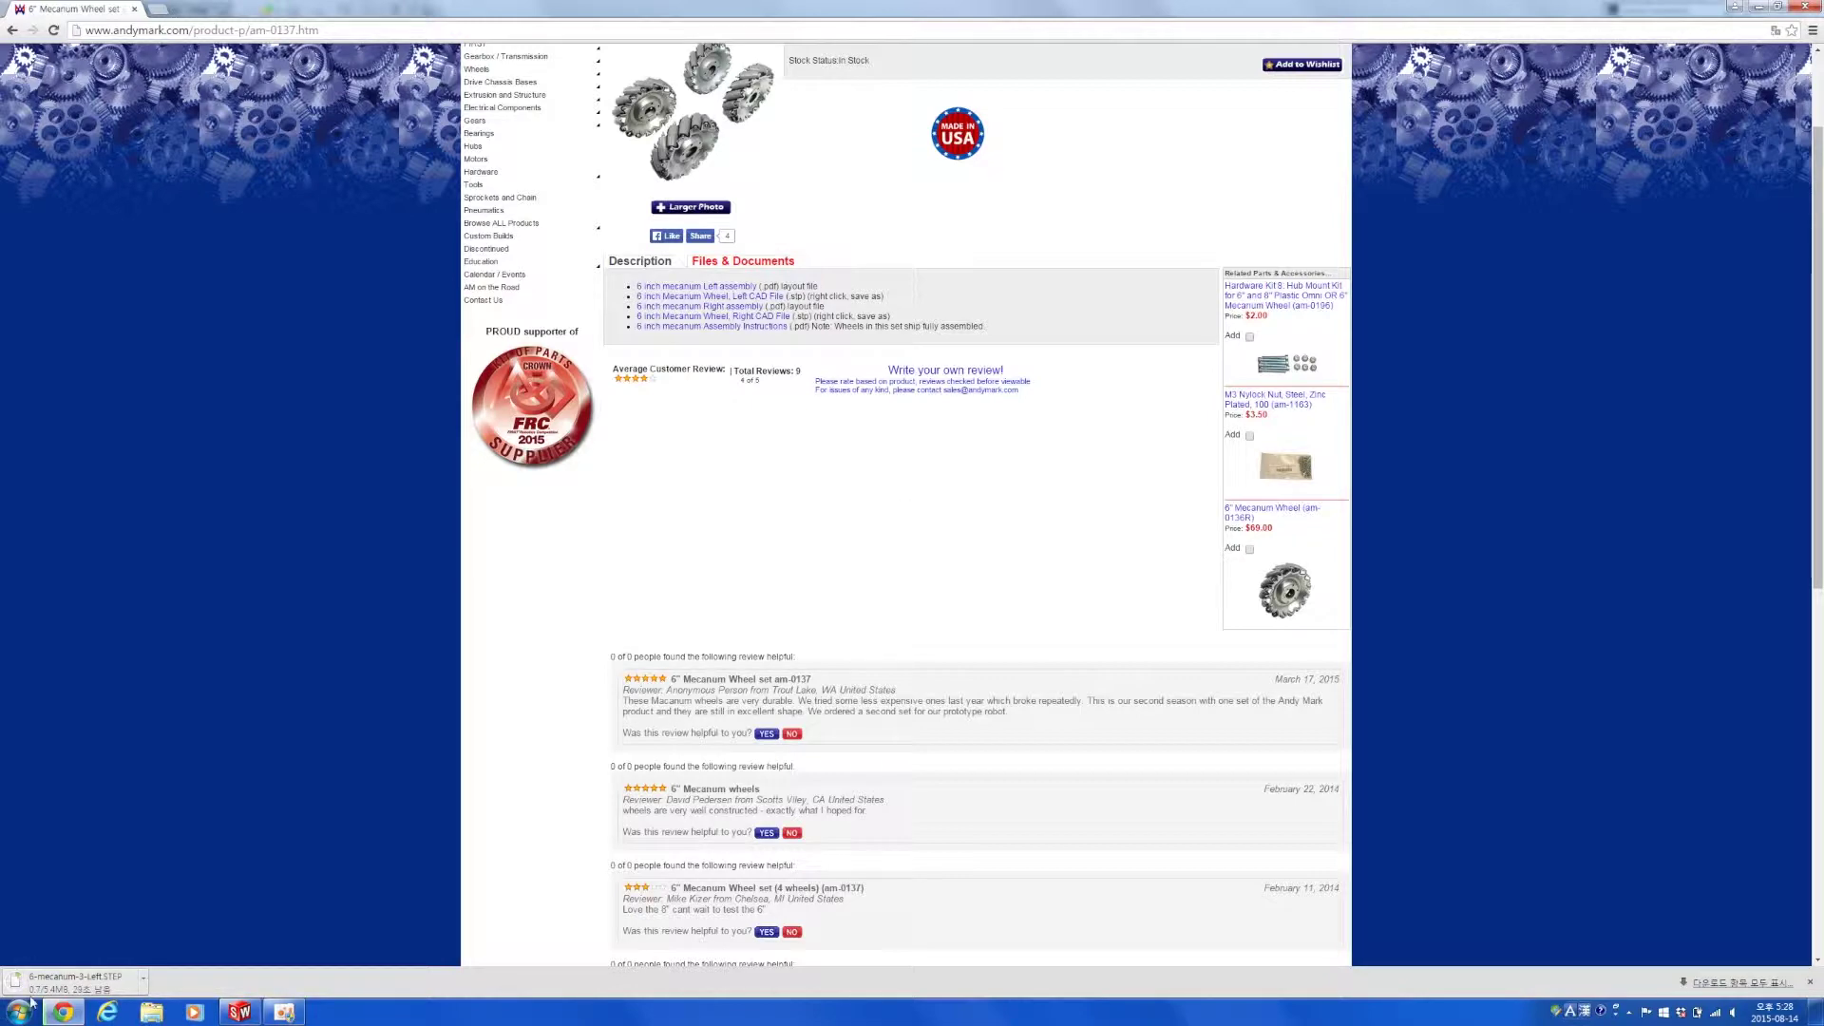
pyautogui.scroll(2, 636, 415)
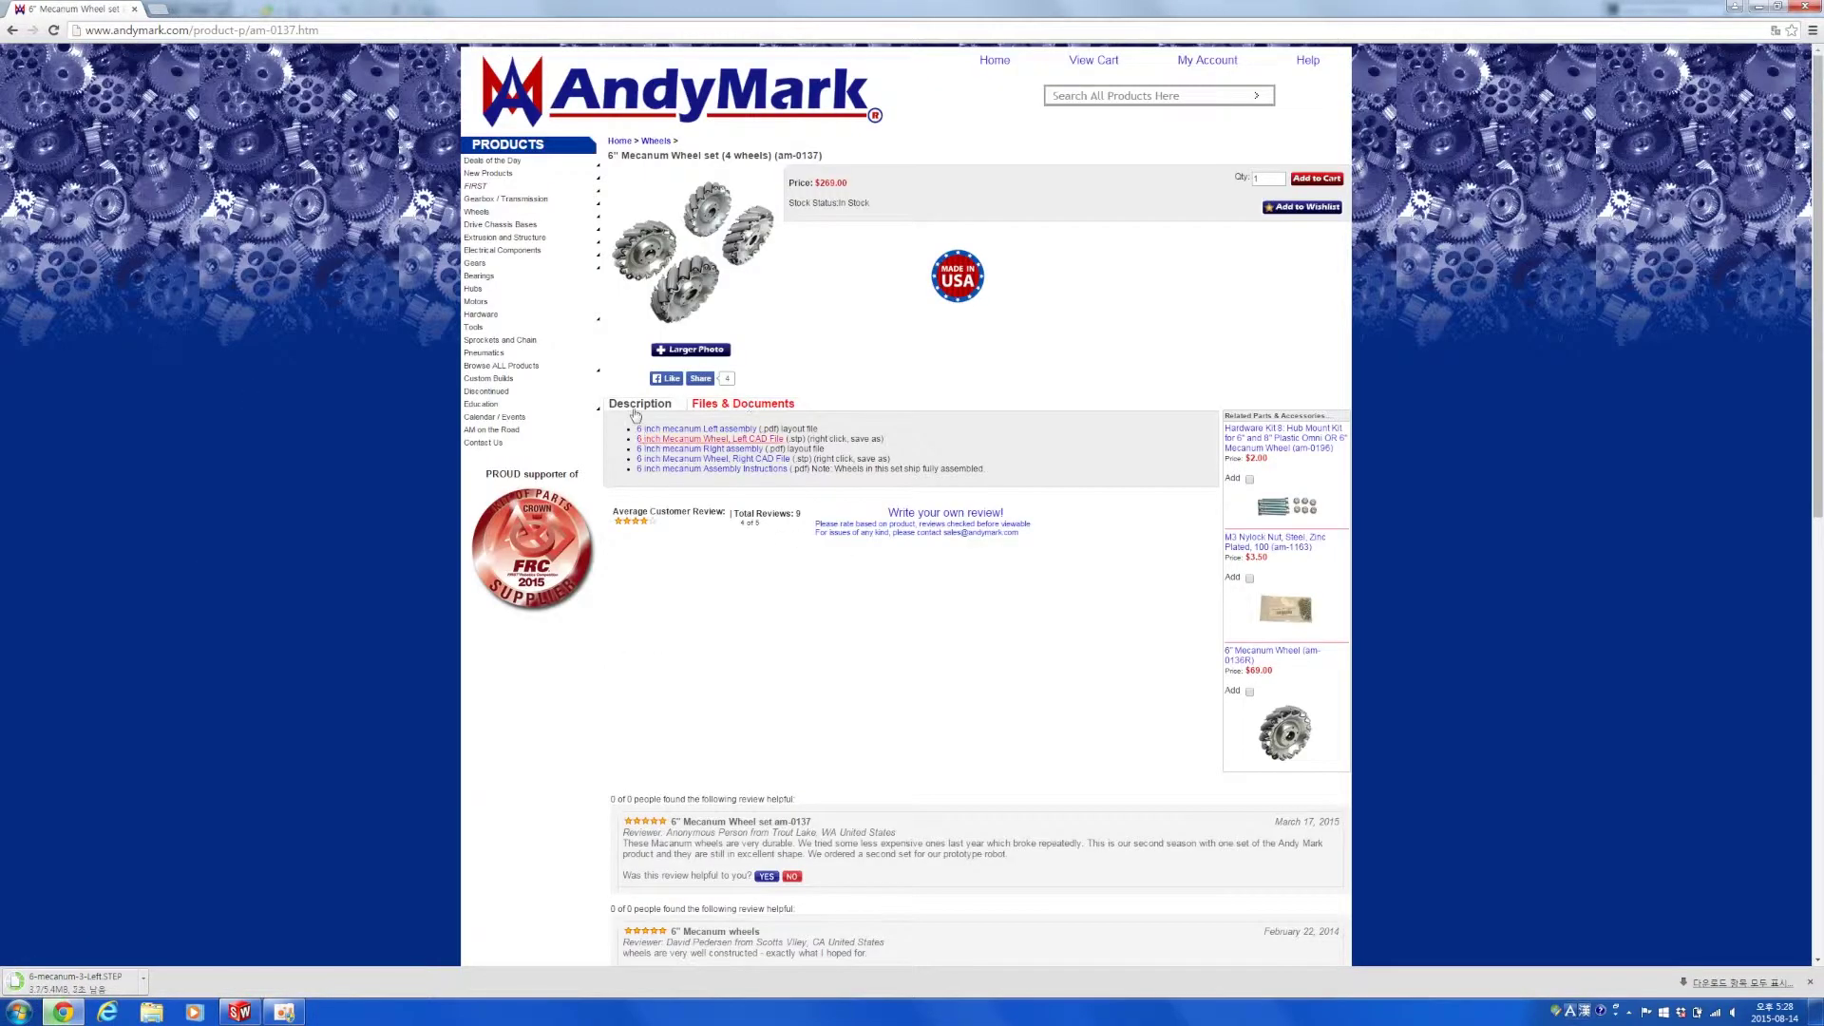
pyautogui.click(639, 405)
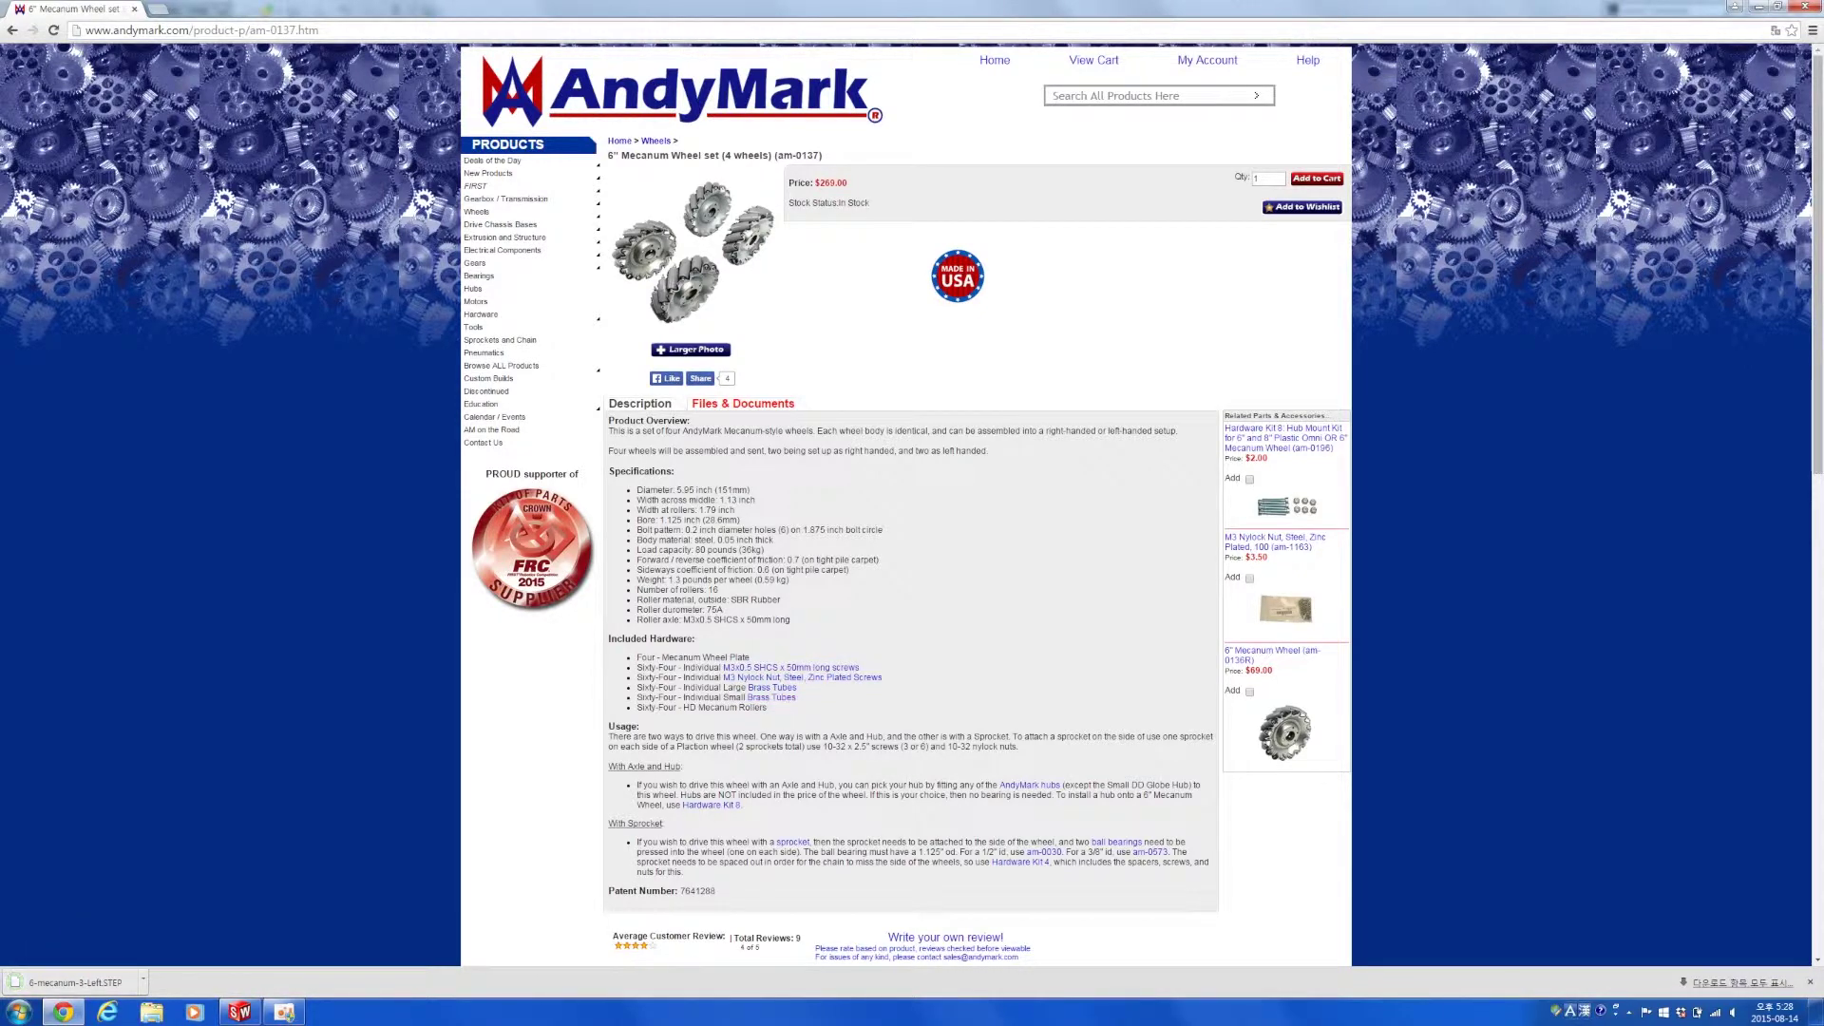
pyautogui.scroll(-4, 817, 852)
pyautogui.scroll(4, 757, 538)
# Search the AndyMark store for "plate".
pyautogui.click(1137, 95)
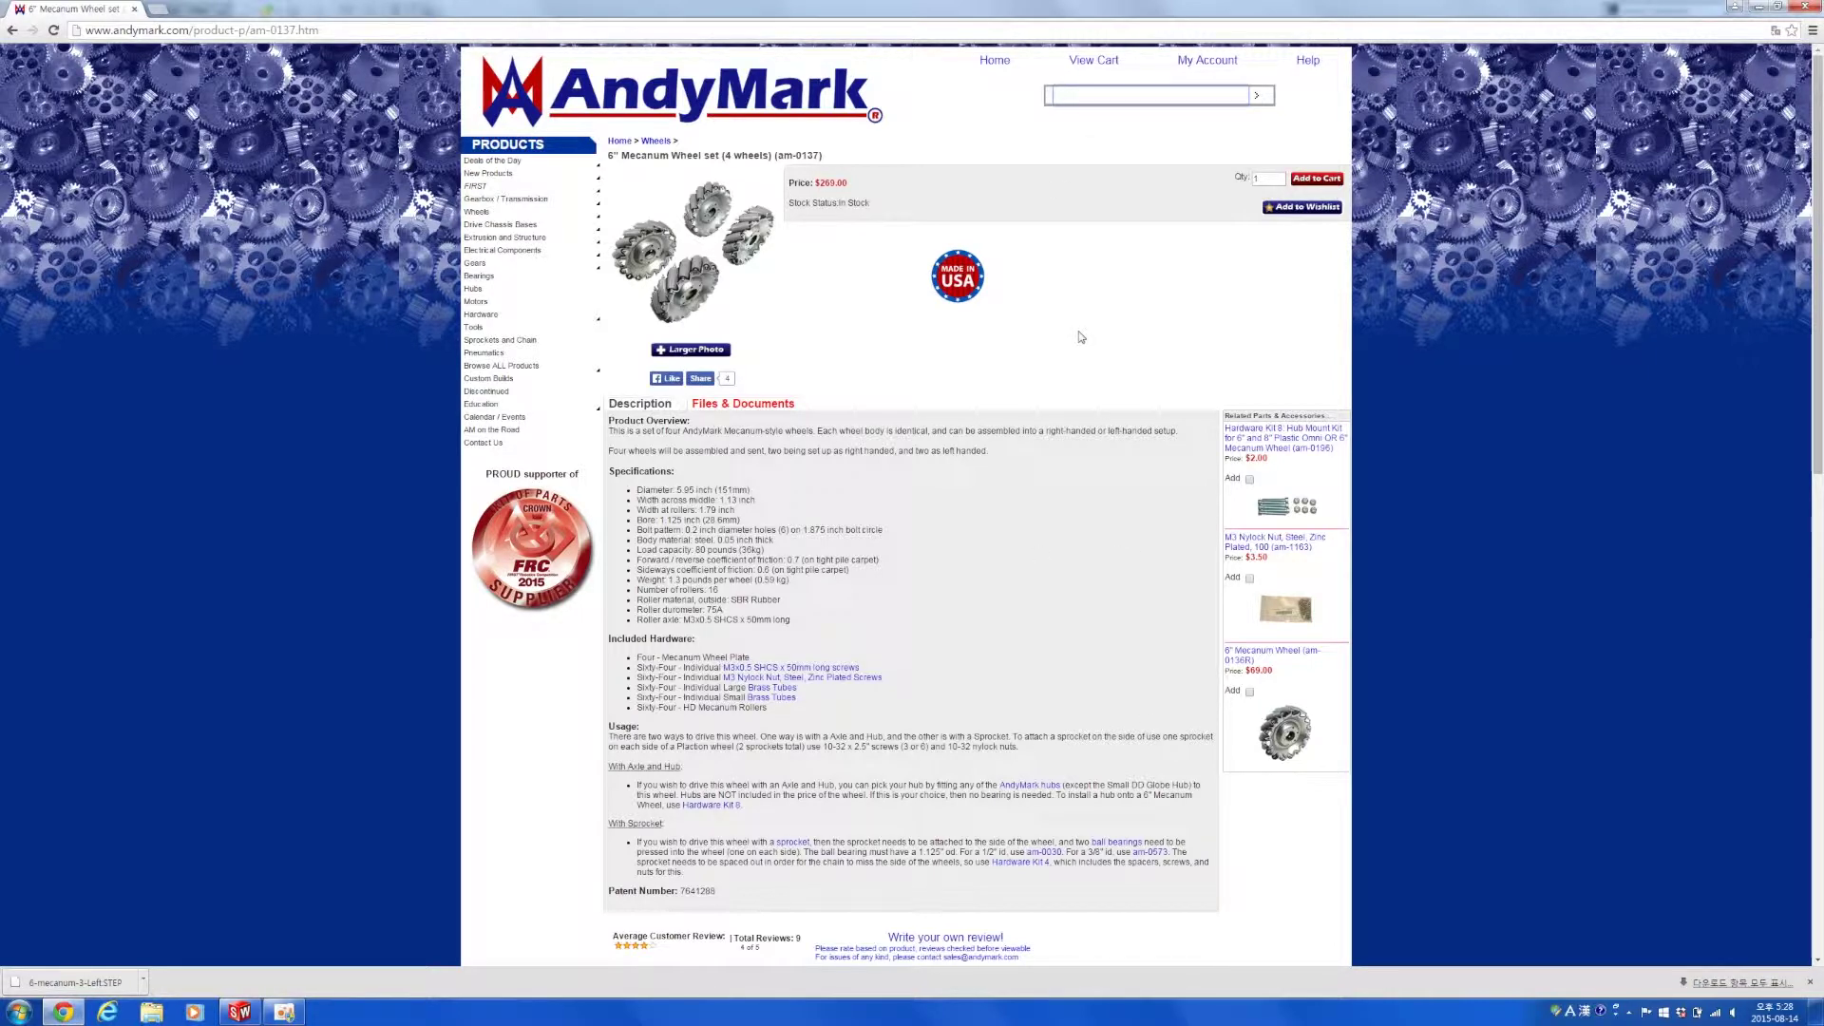
pyautogui.write('plate')
pyautogui.press('Return')
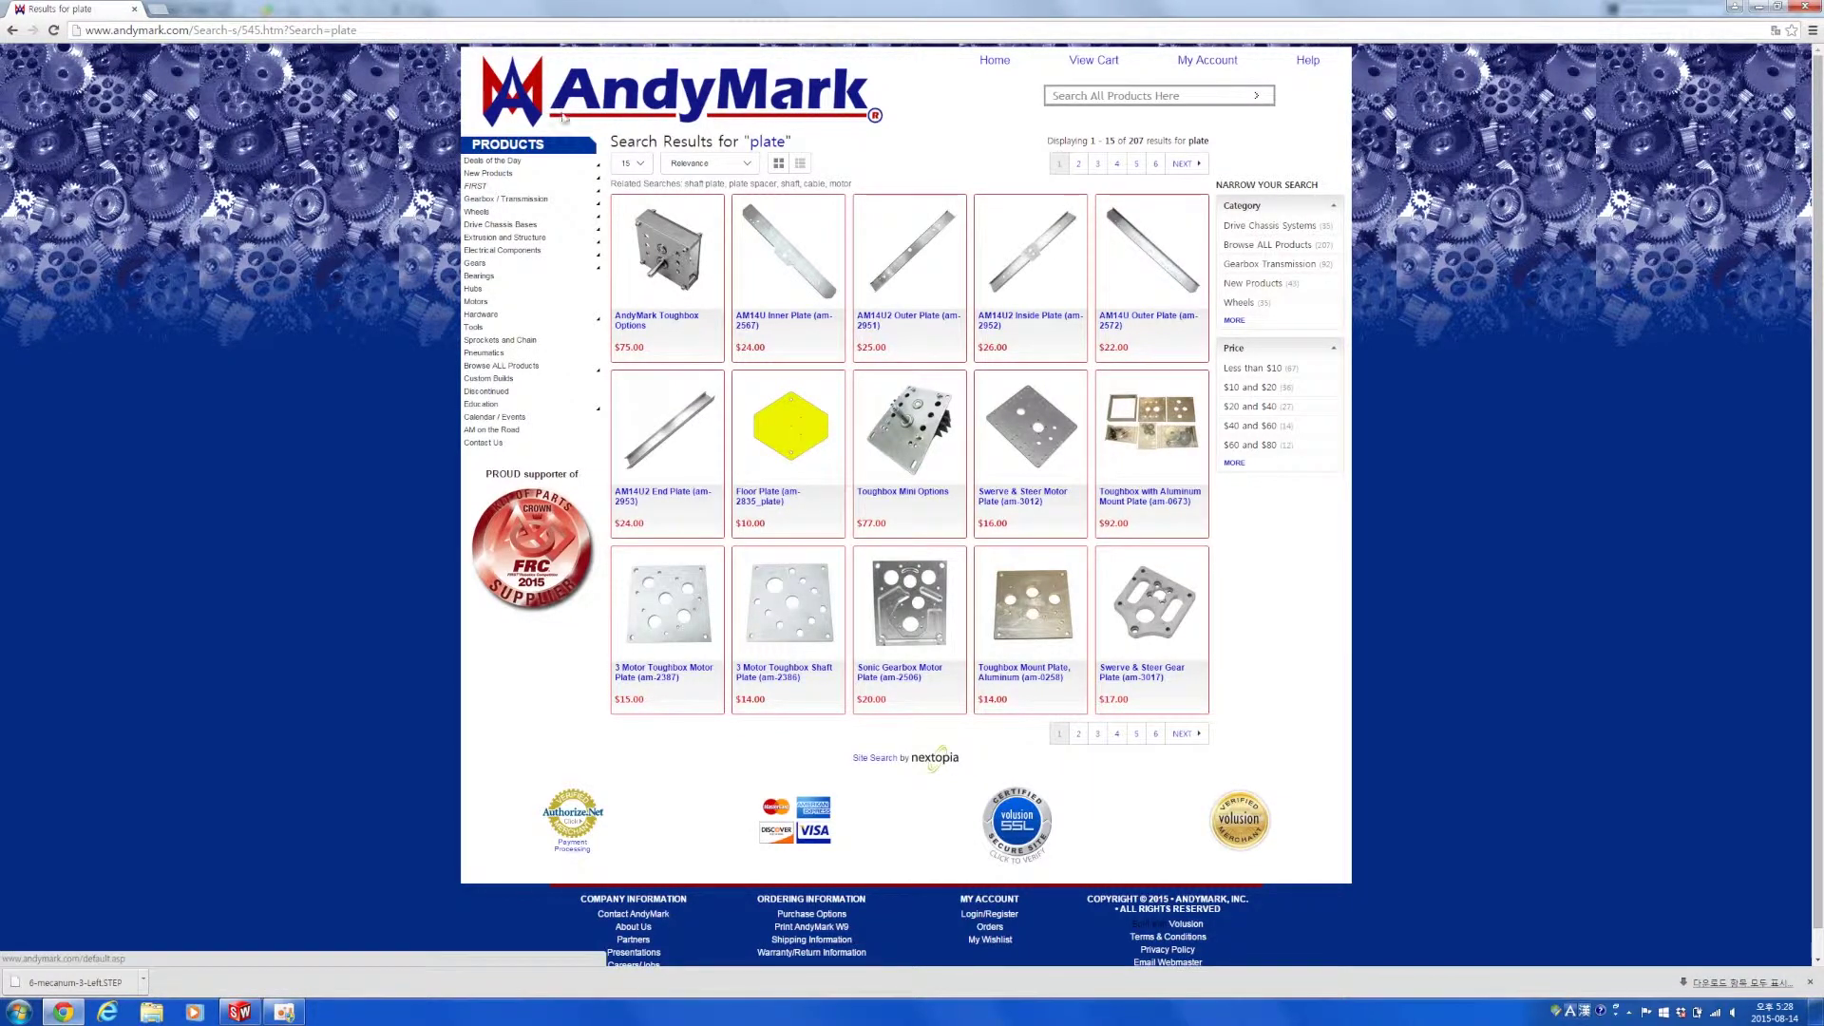
# Open the Wheel Mounting Kits category under Wheels and look up the Mecanum Hardware Kits.
pyautogui.moveTo(515, 213)
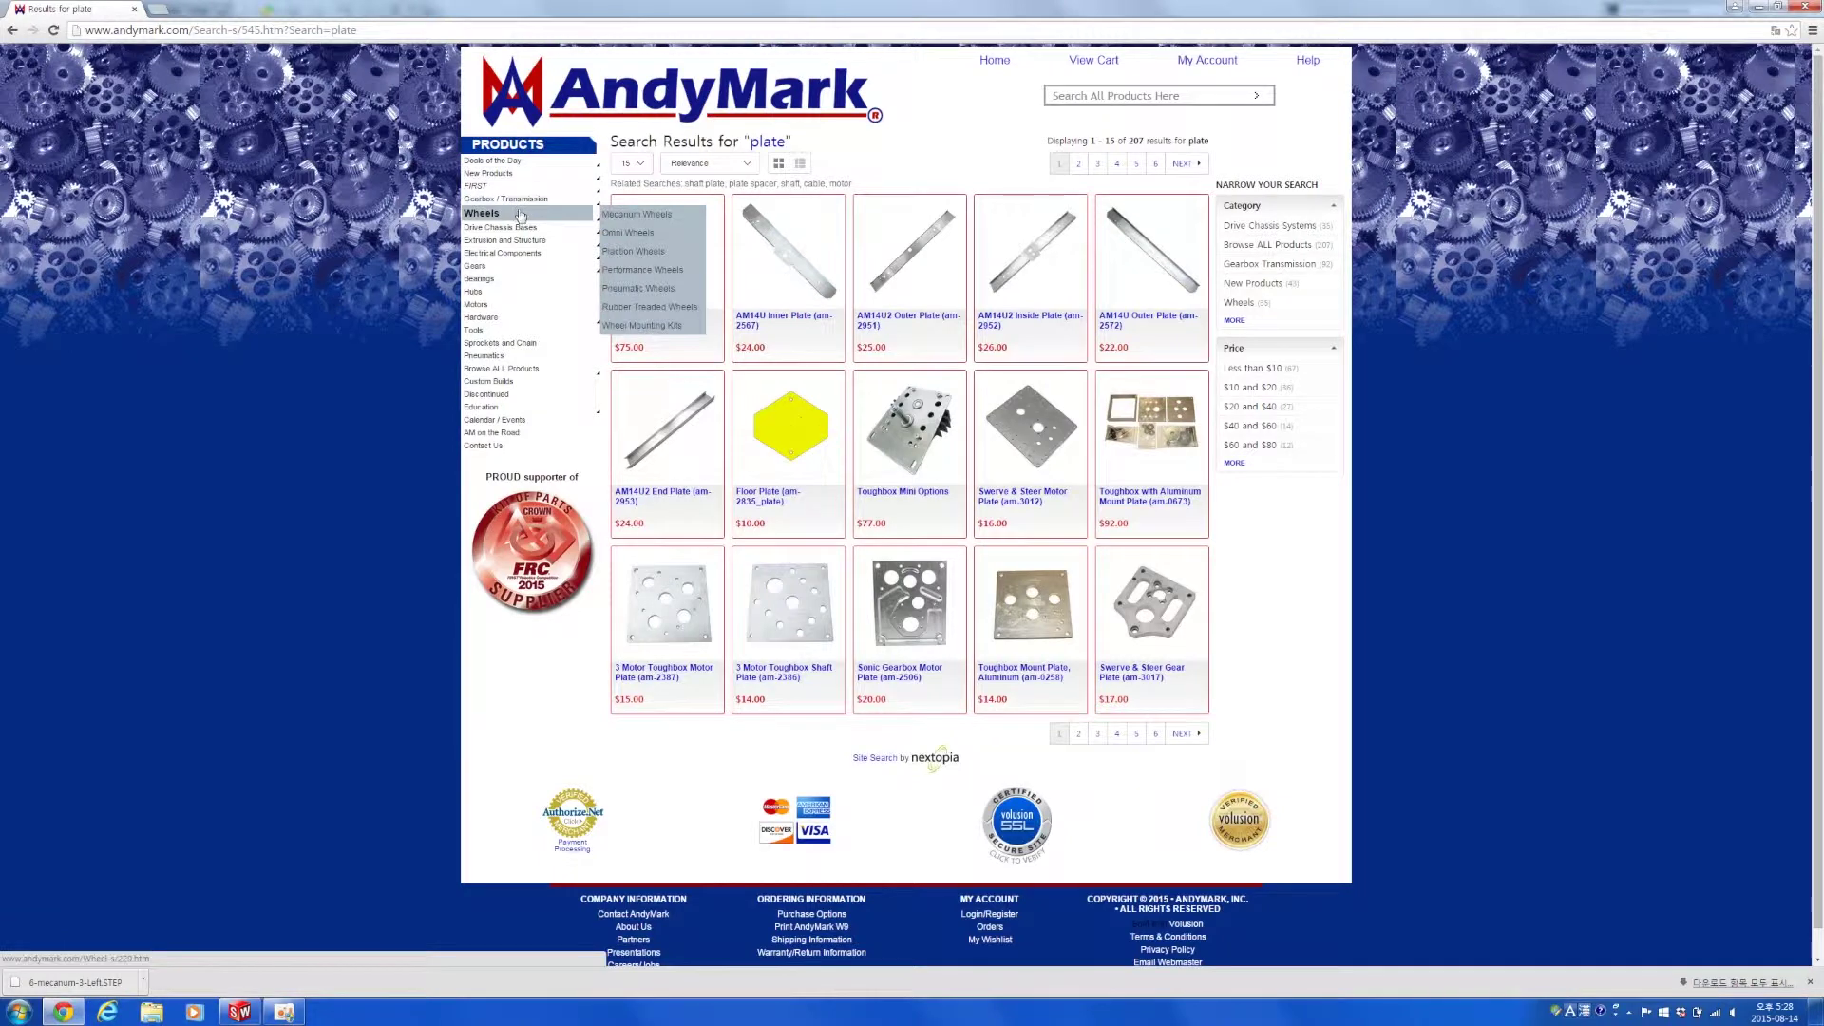
pyautogui.click(670, 327)
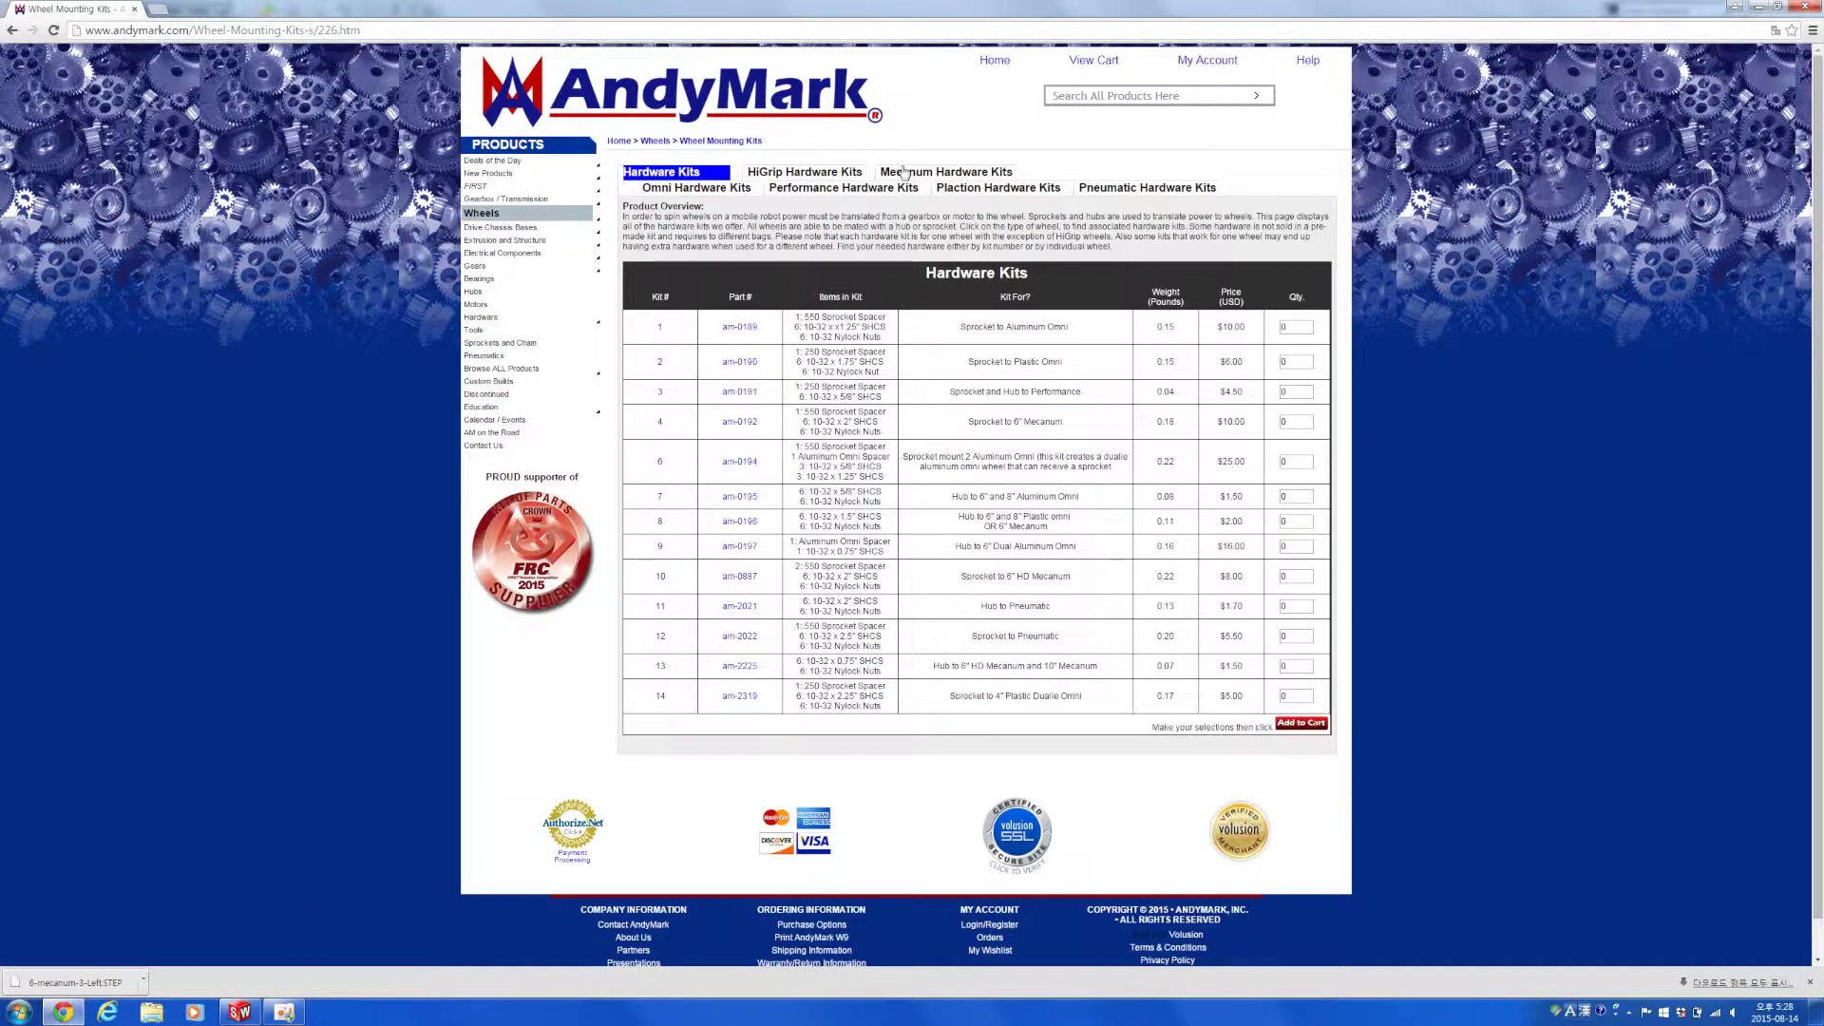
pyautogui.click(903, 172)
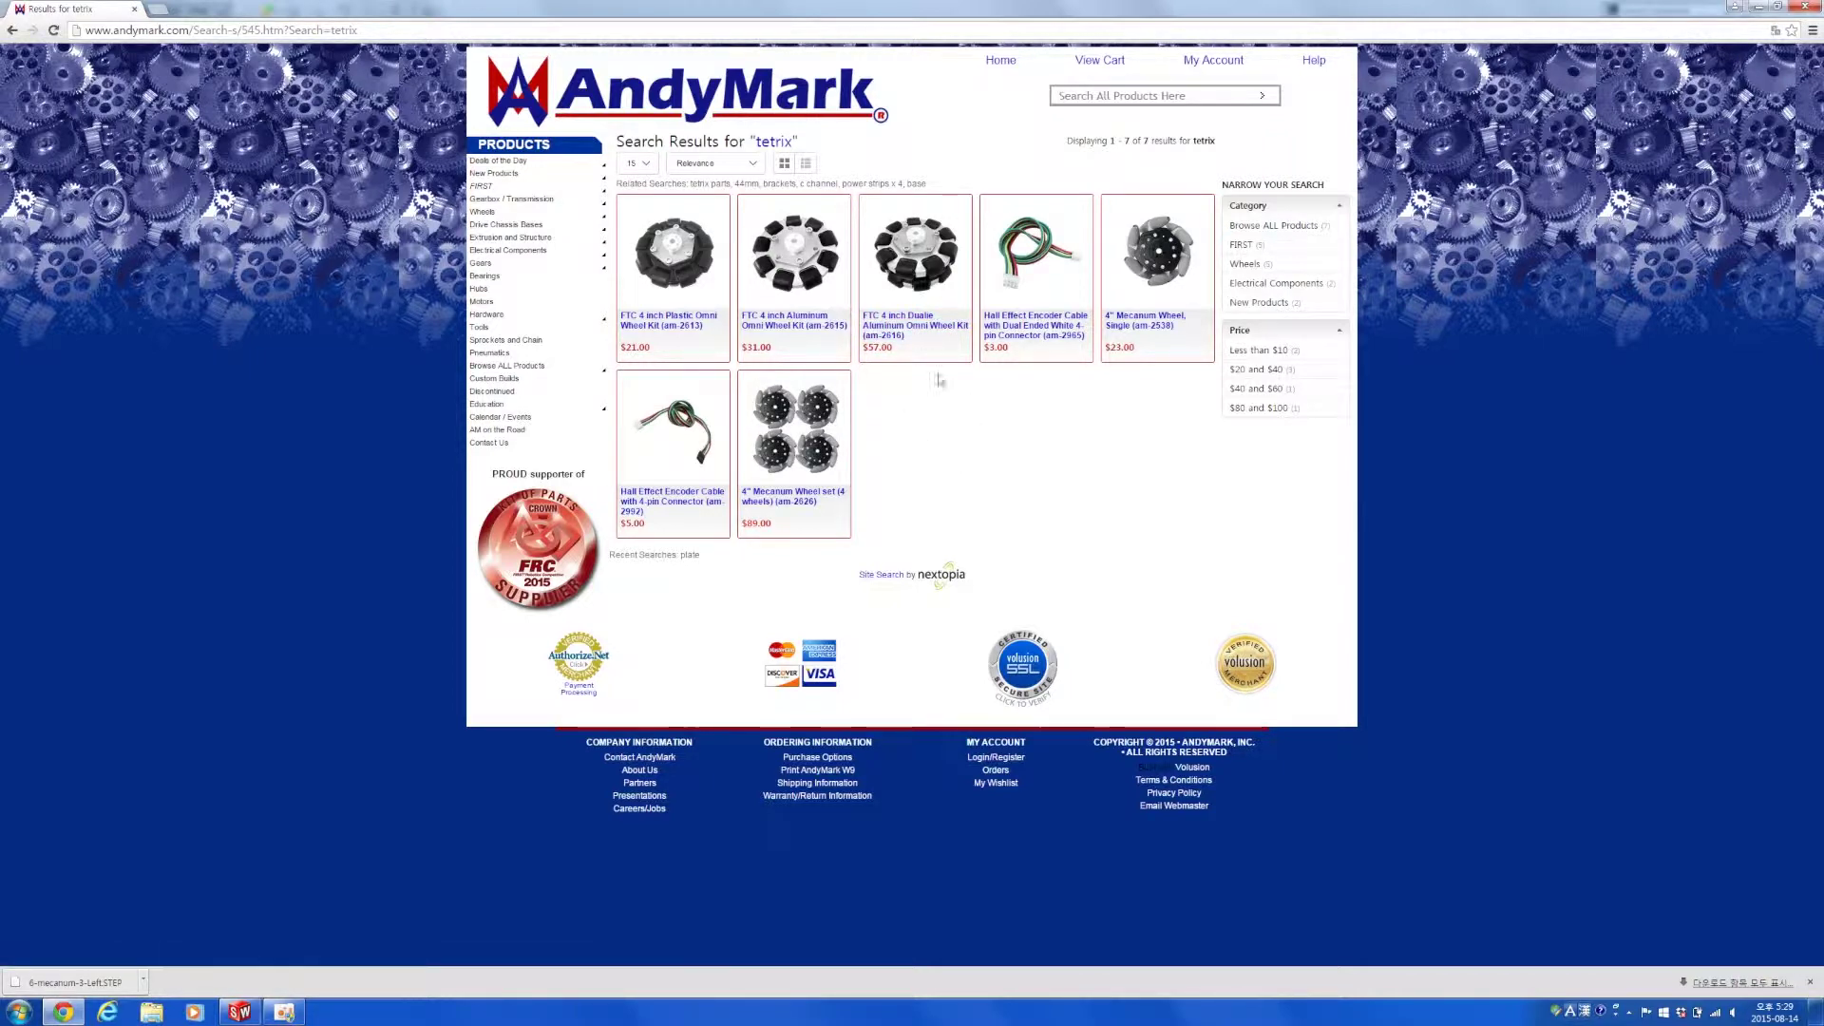
# Find the FTC Wheel Conversion Plate through the FTC 4 inch Aluminum Omni Wheel Kit page and download its CAD file.
pyautogui.click(802, 315)
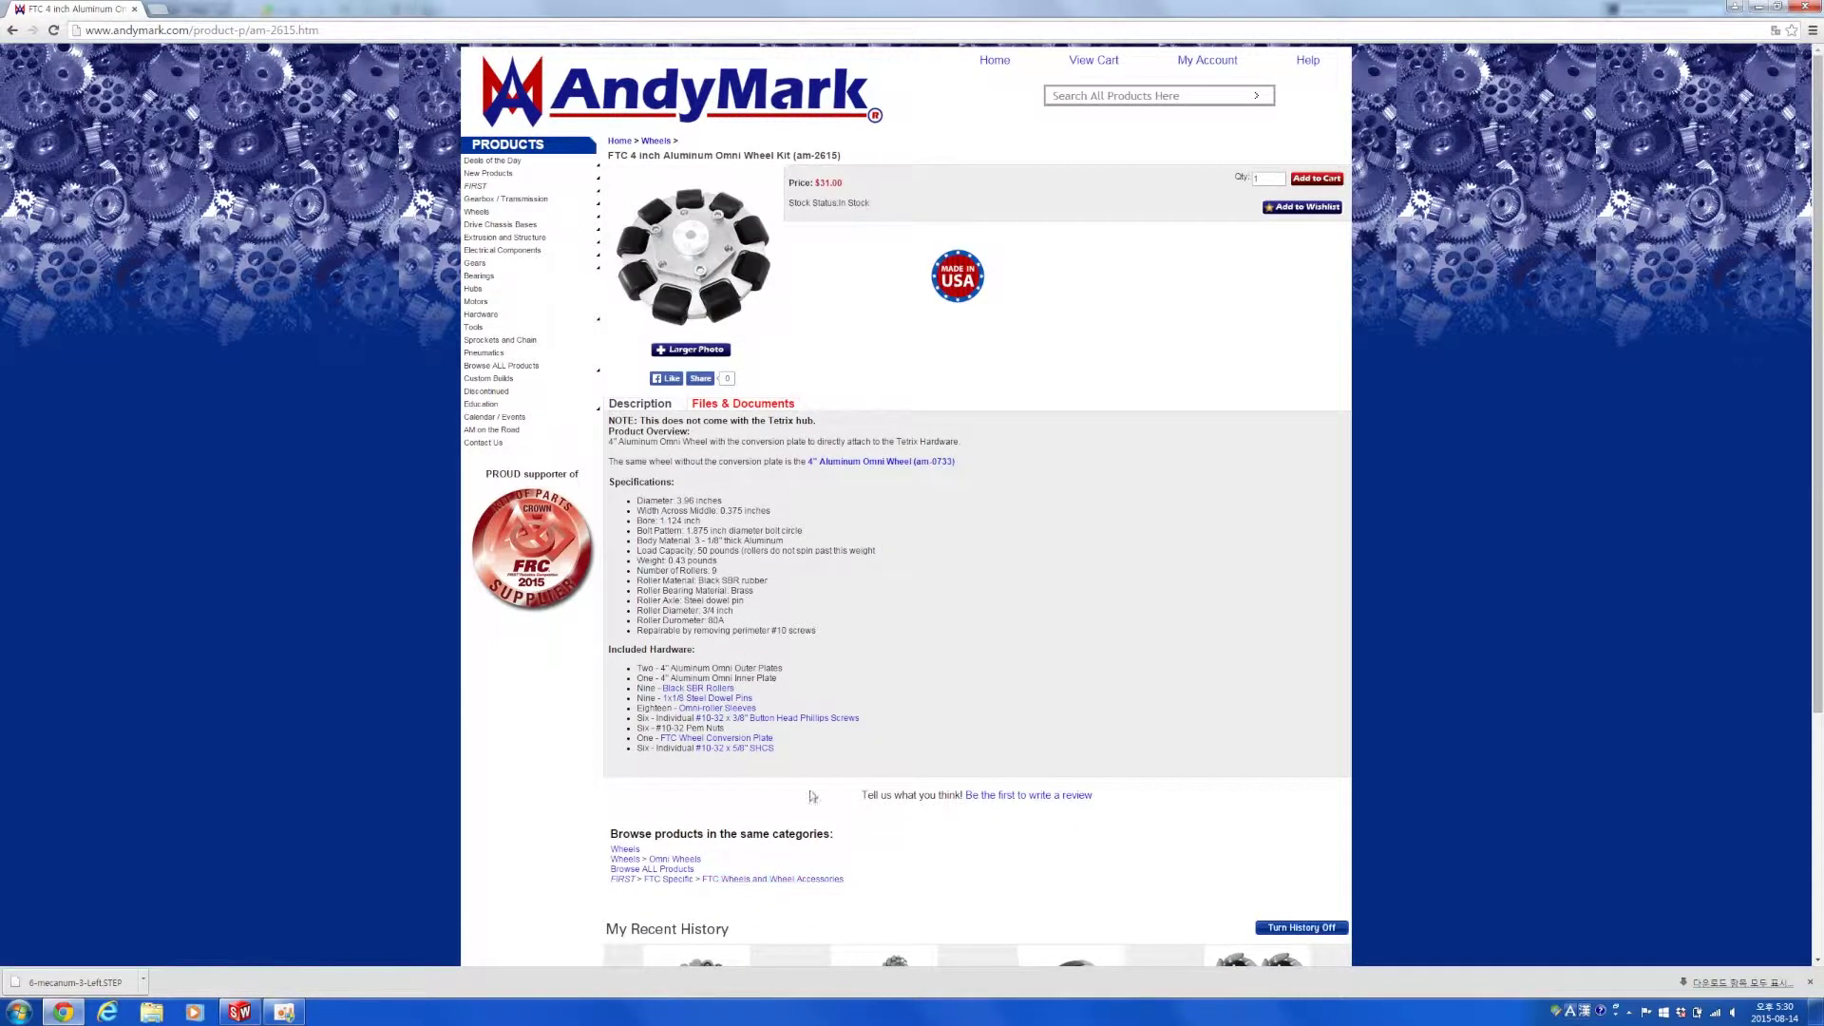
pyautogui.click(741, 750)
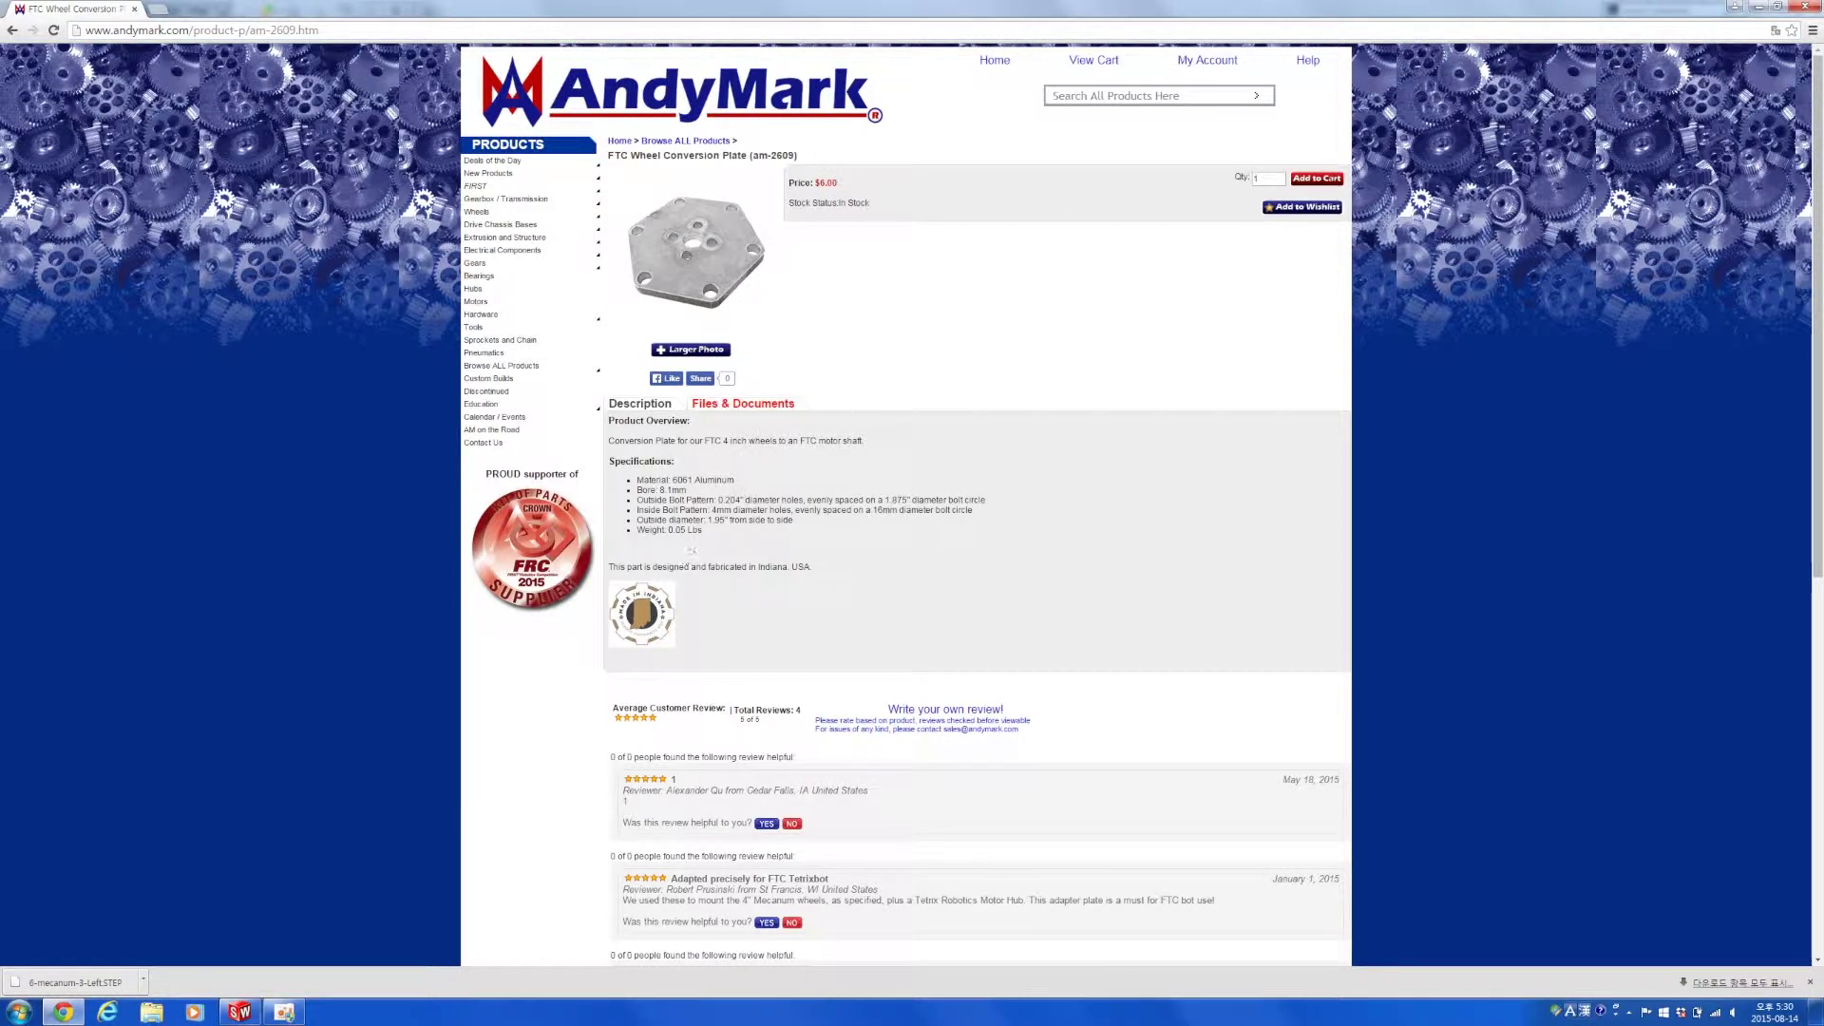
pyautogui.click(723, 408)
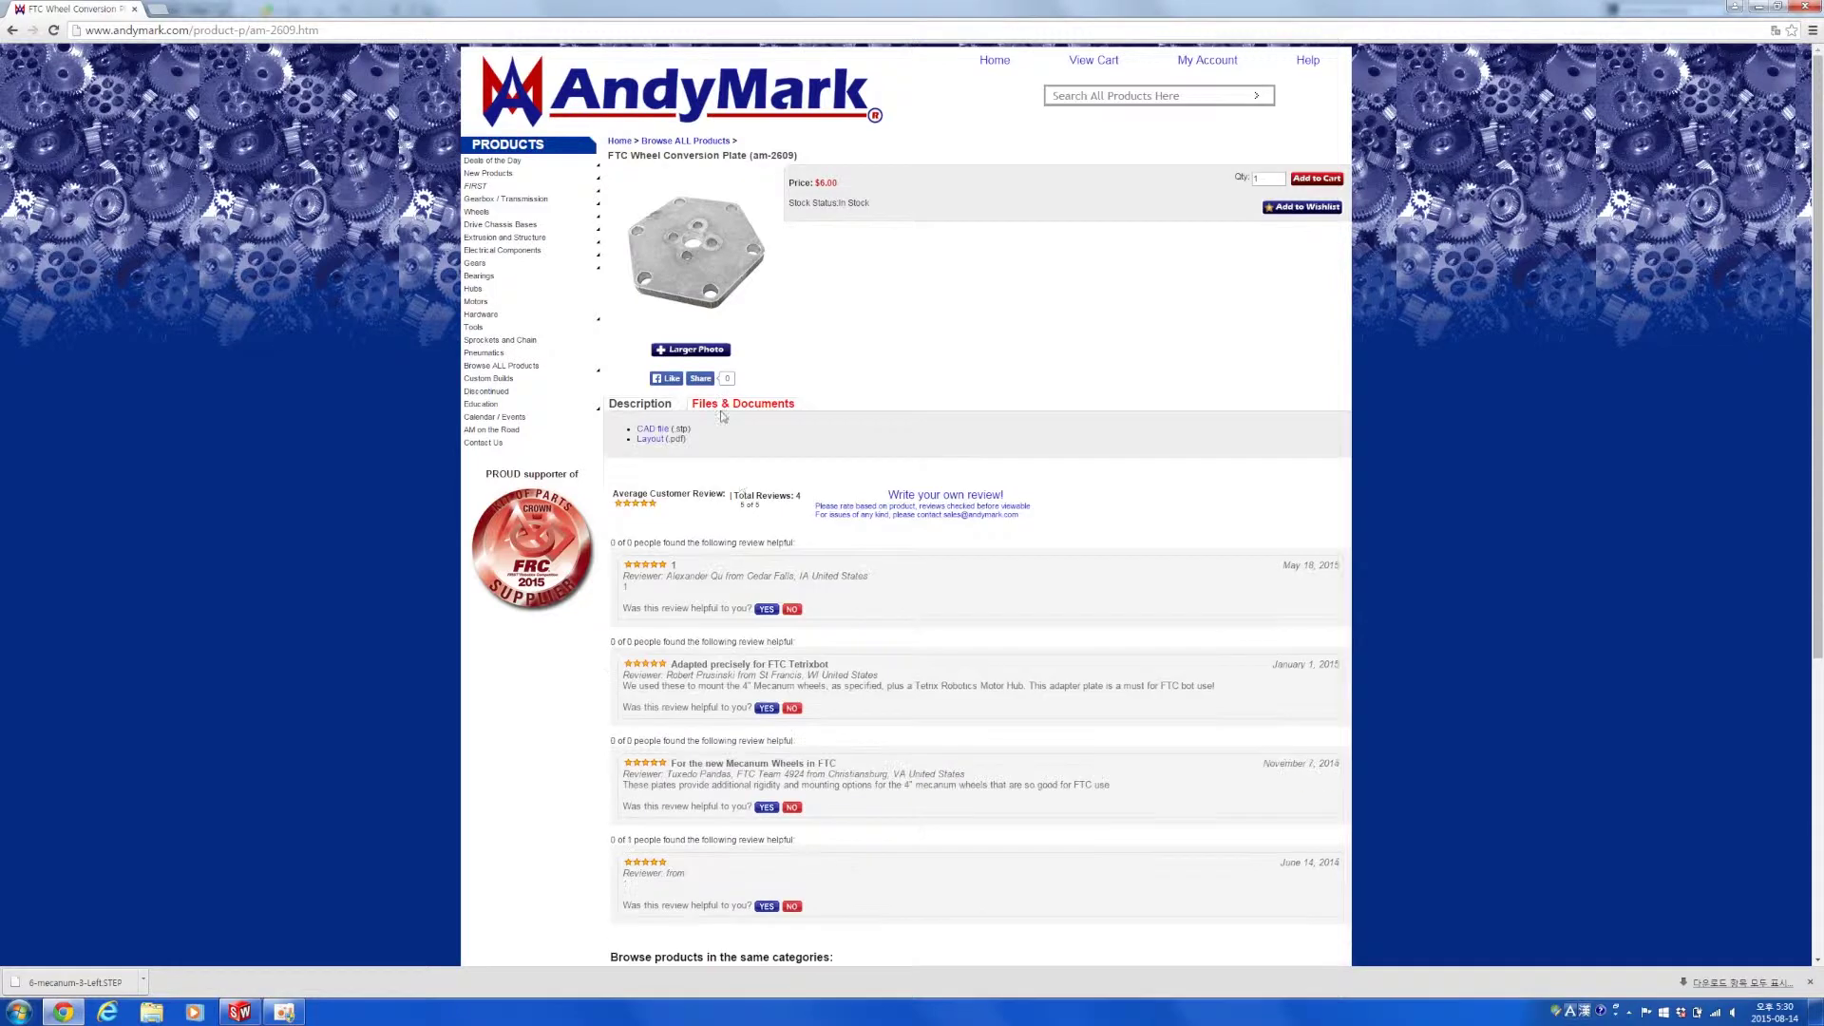
pyautogui.click(654, 429)
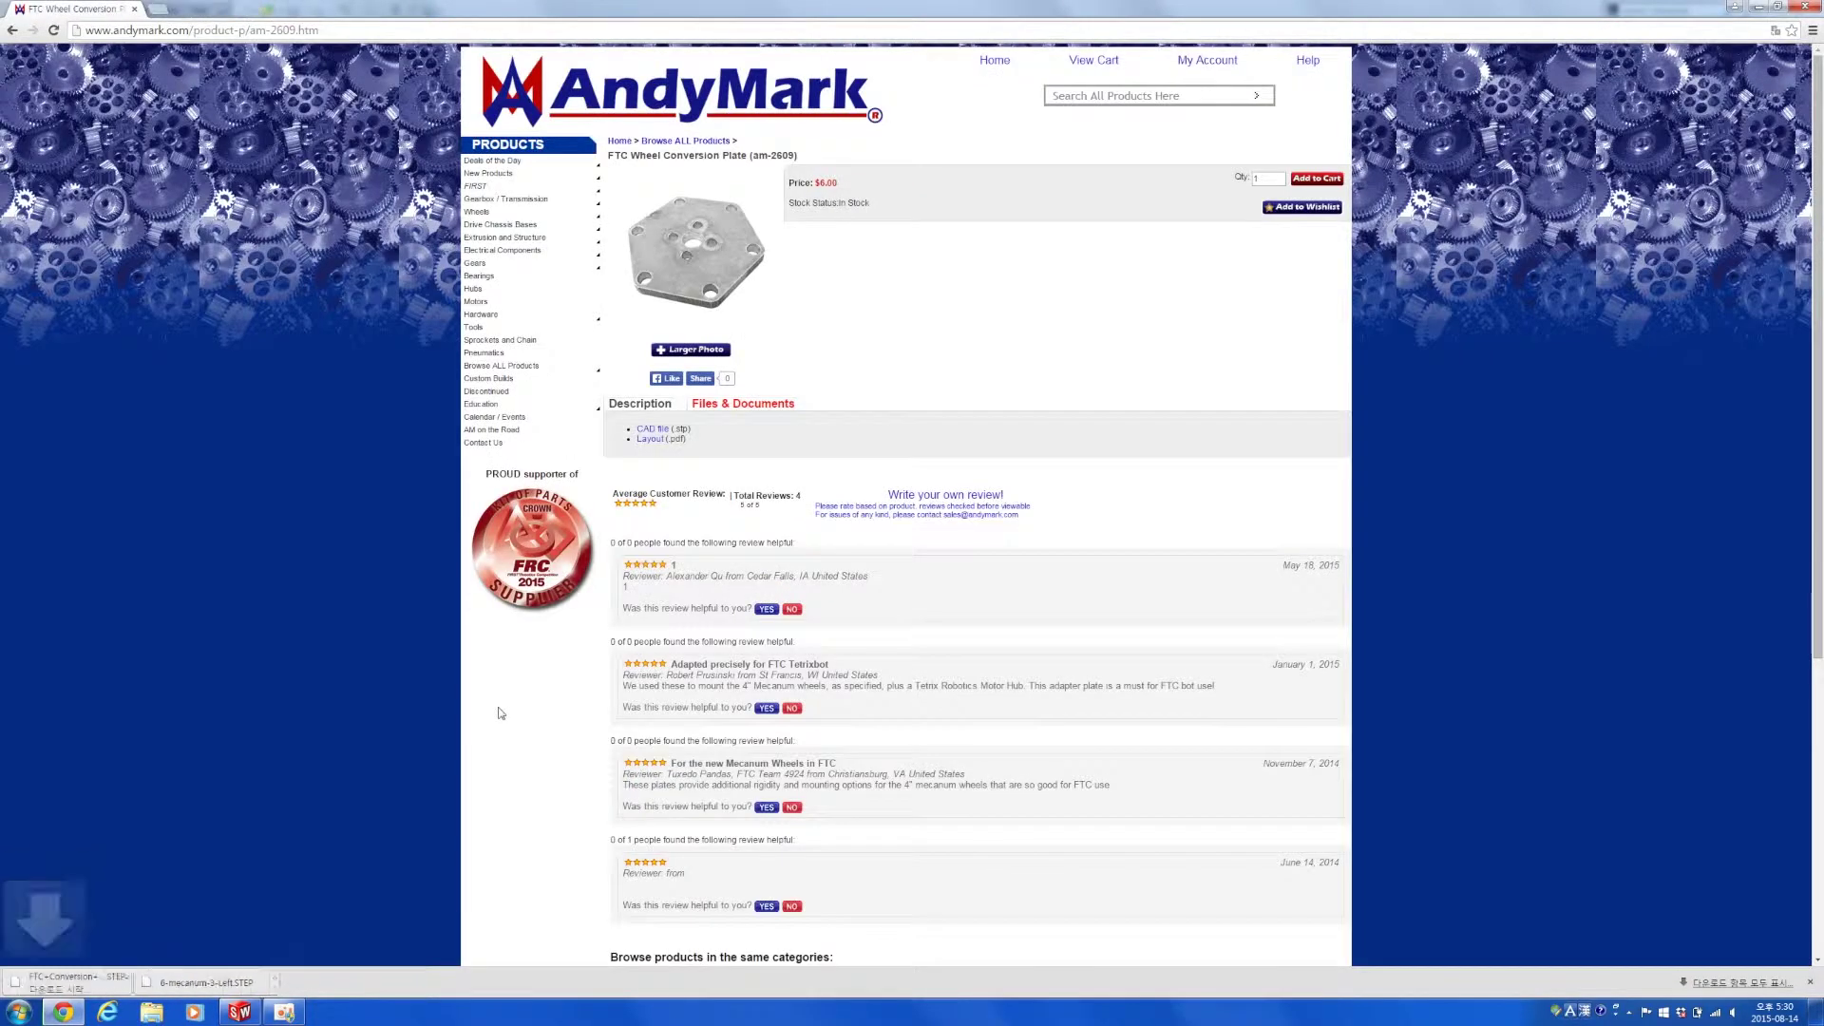
# Uncover SolidWorks behind the browser window and open the downloaded FTC conversion plate STEP file in it.
pyautogui.moveTo(1112, 8); pyautogui.dragTo(921, 104)
pyautogui.moveTo(1770, 299); pyautogui.dragTo(1823, 484)
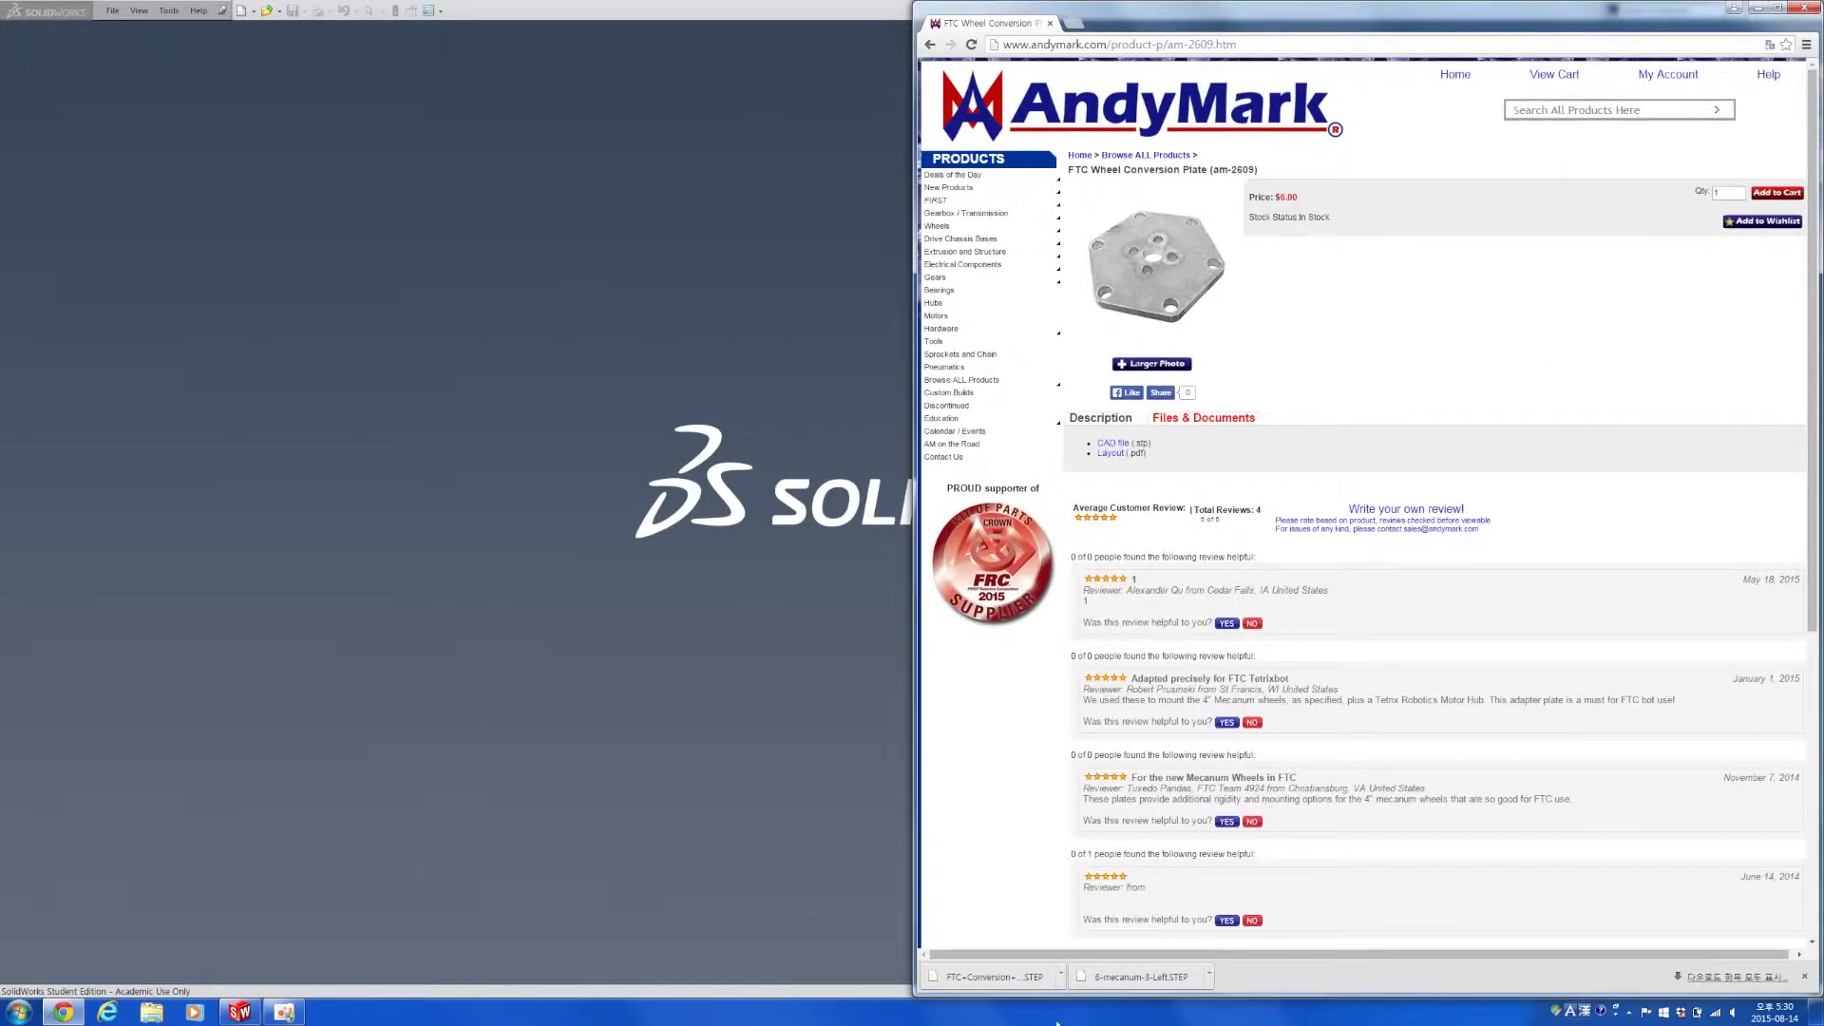
pyautogui.moveTo(995, 976); pyautogui.dragTo(567, 884)
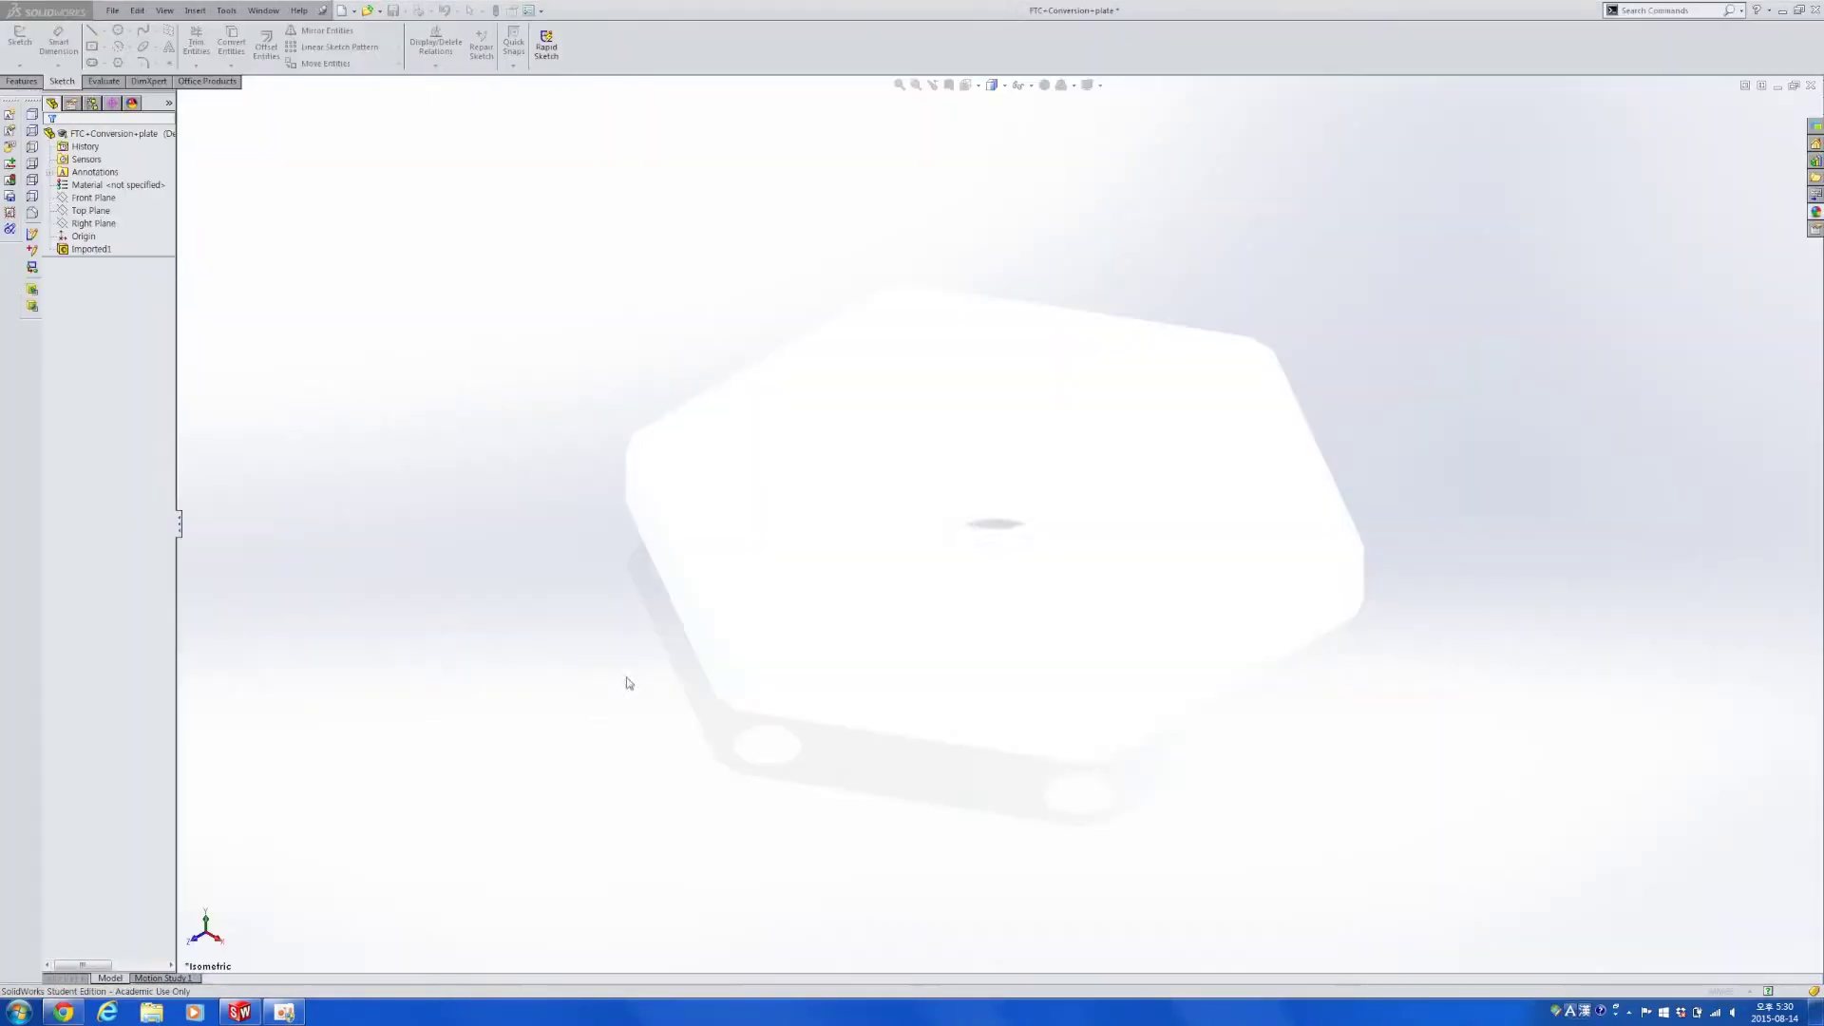
# Run import diagnostics on the imported plate, accept the result and decline feature recognition.
pyautogui.click(939, 507)
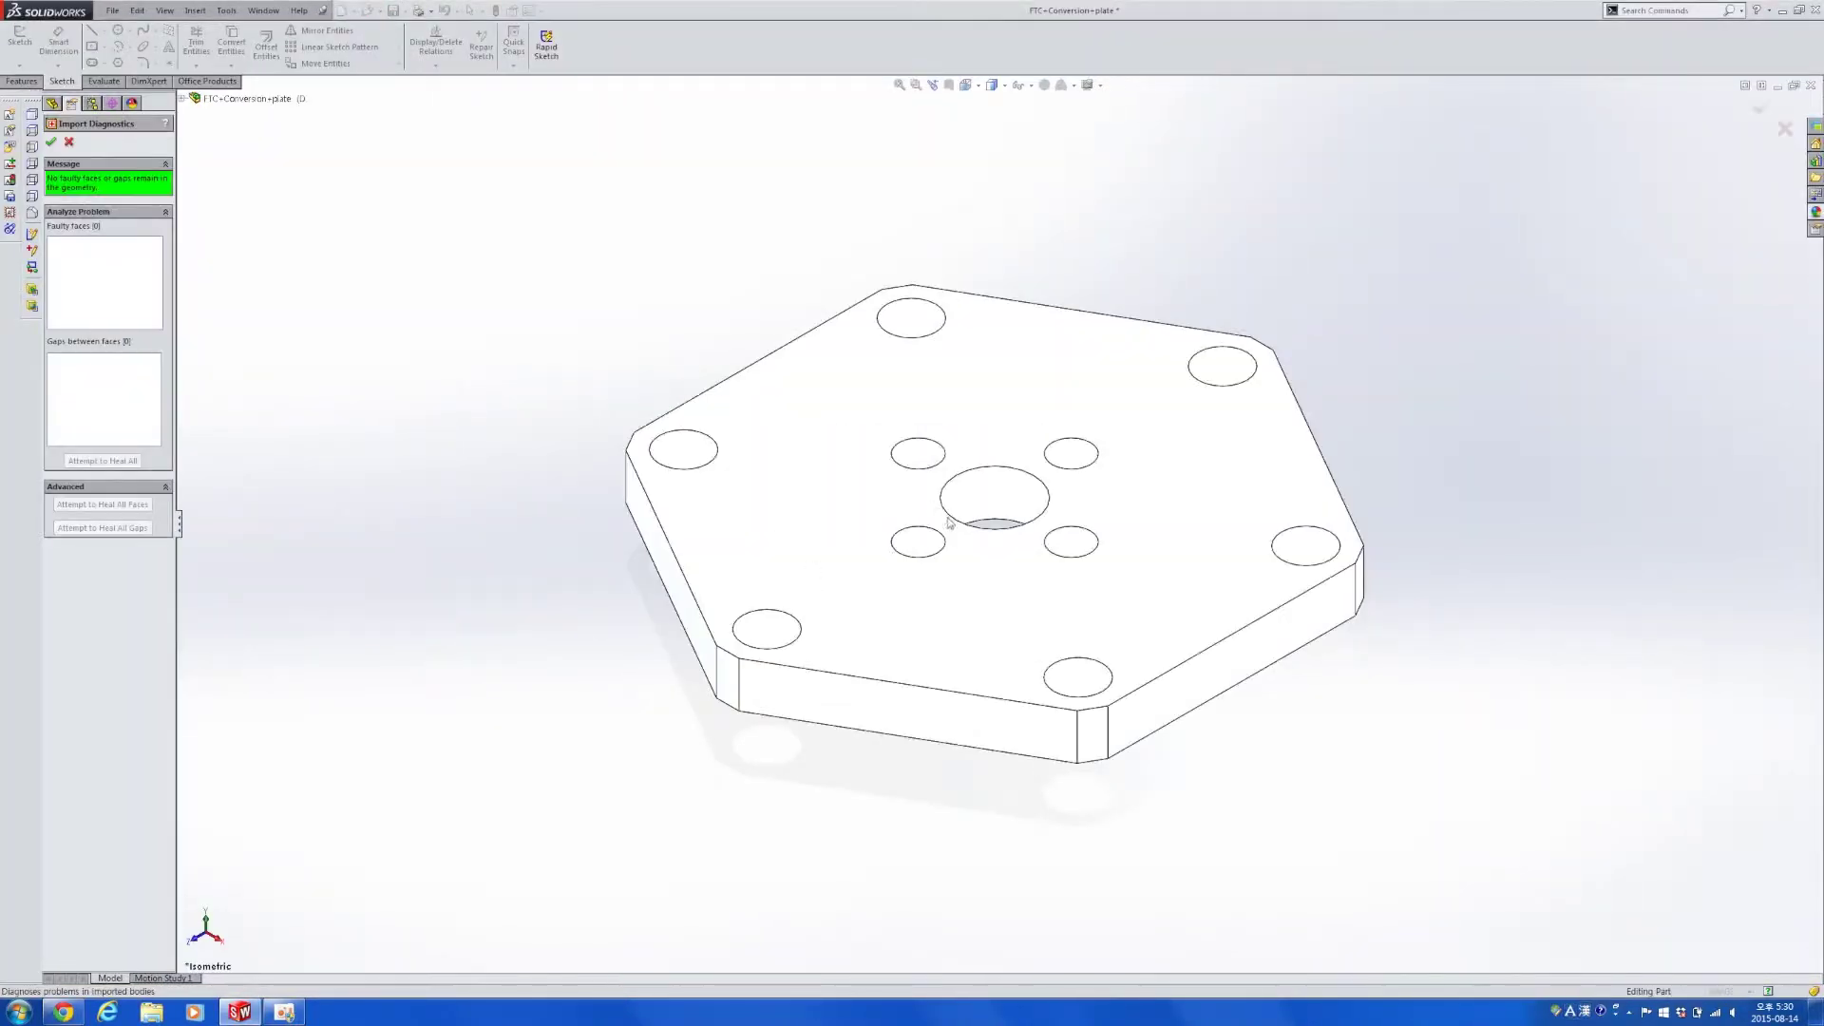
pyautogui.click(54, 143)
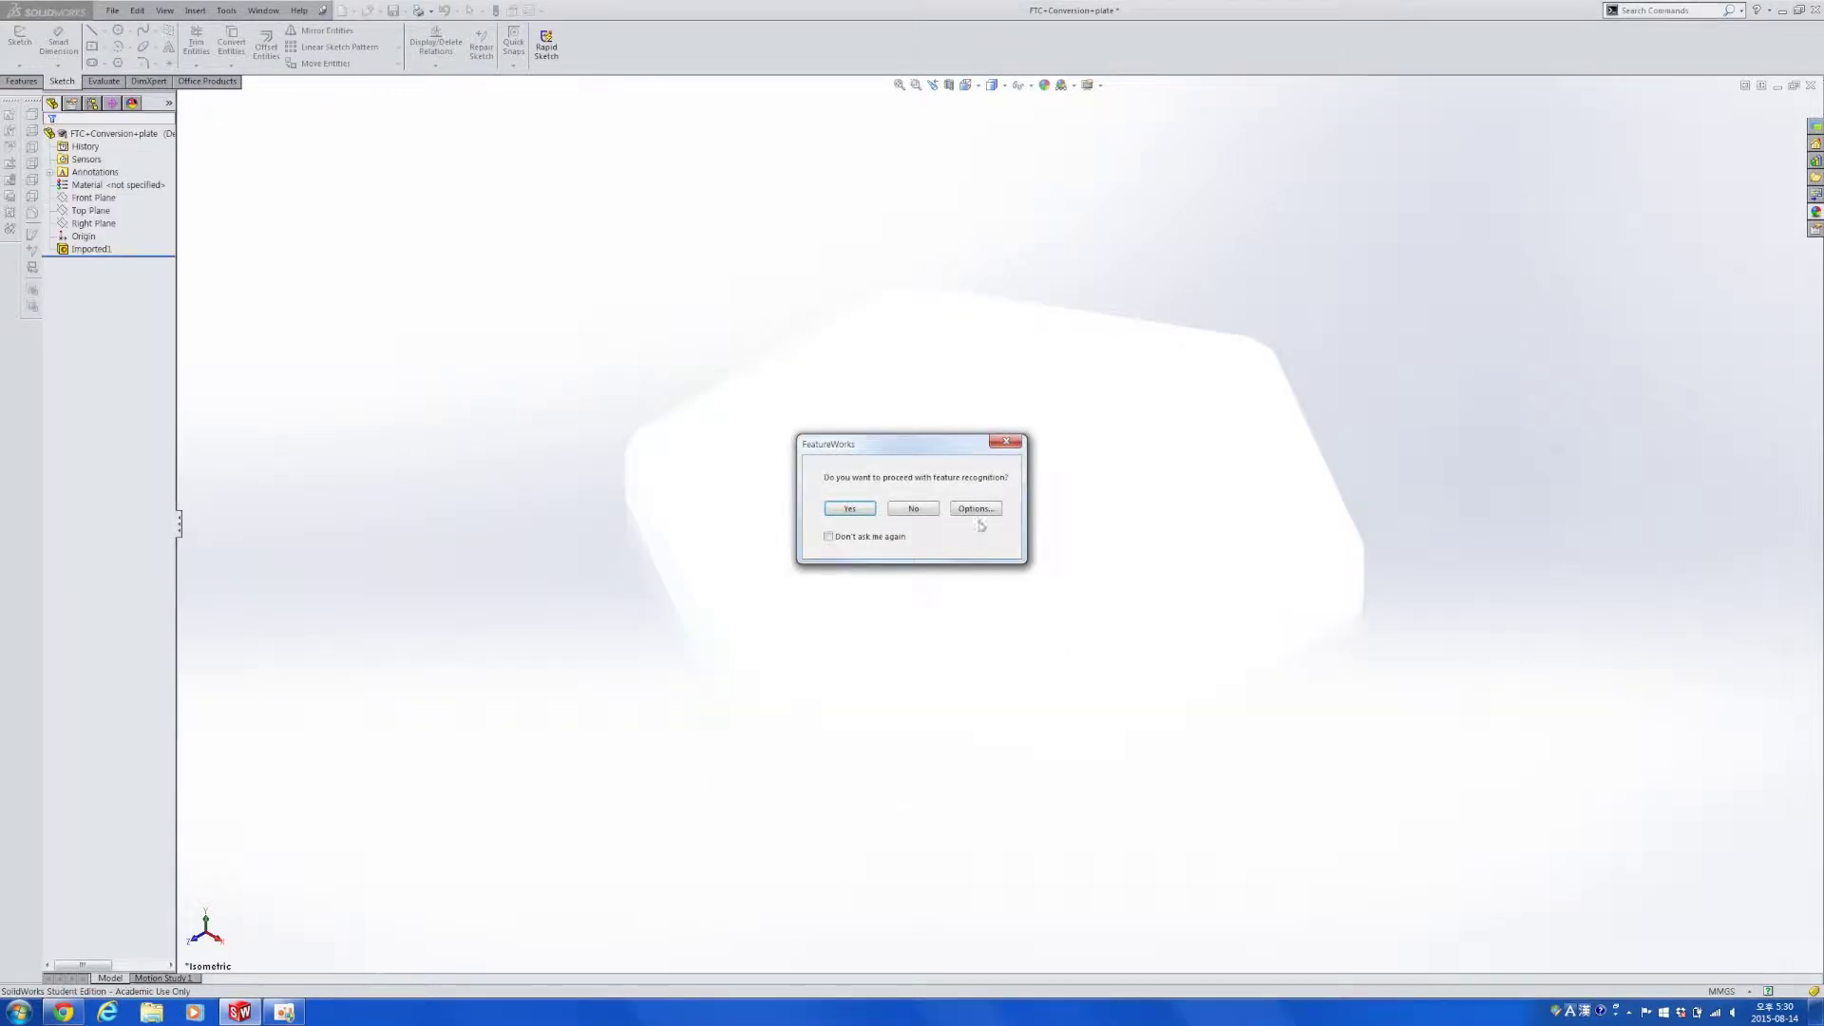
pyautogui.click(910, 511)
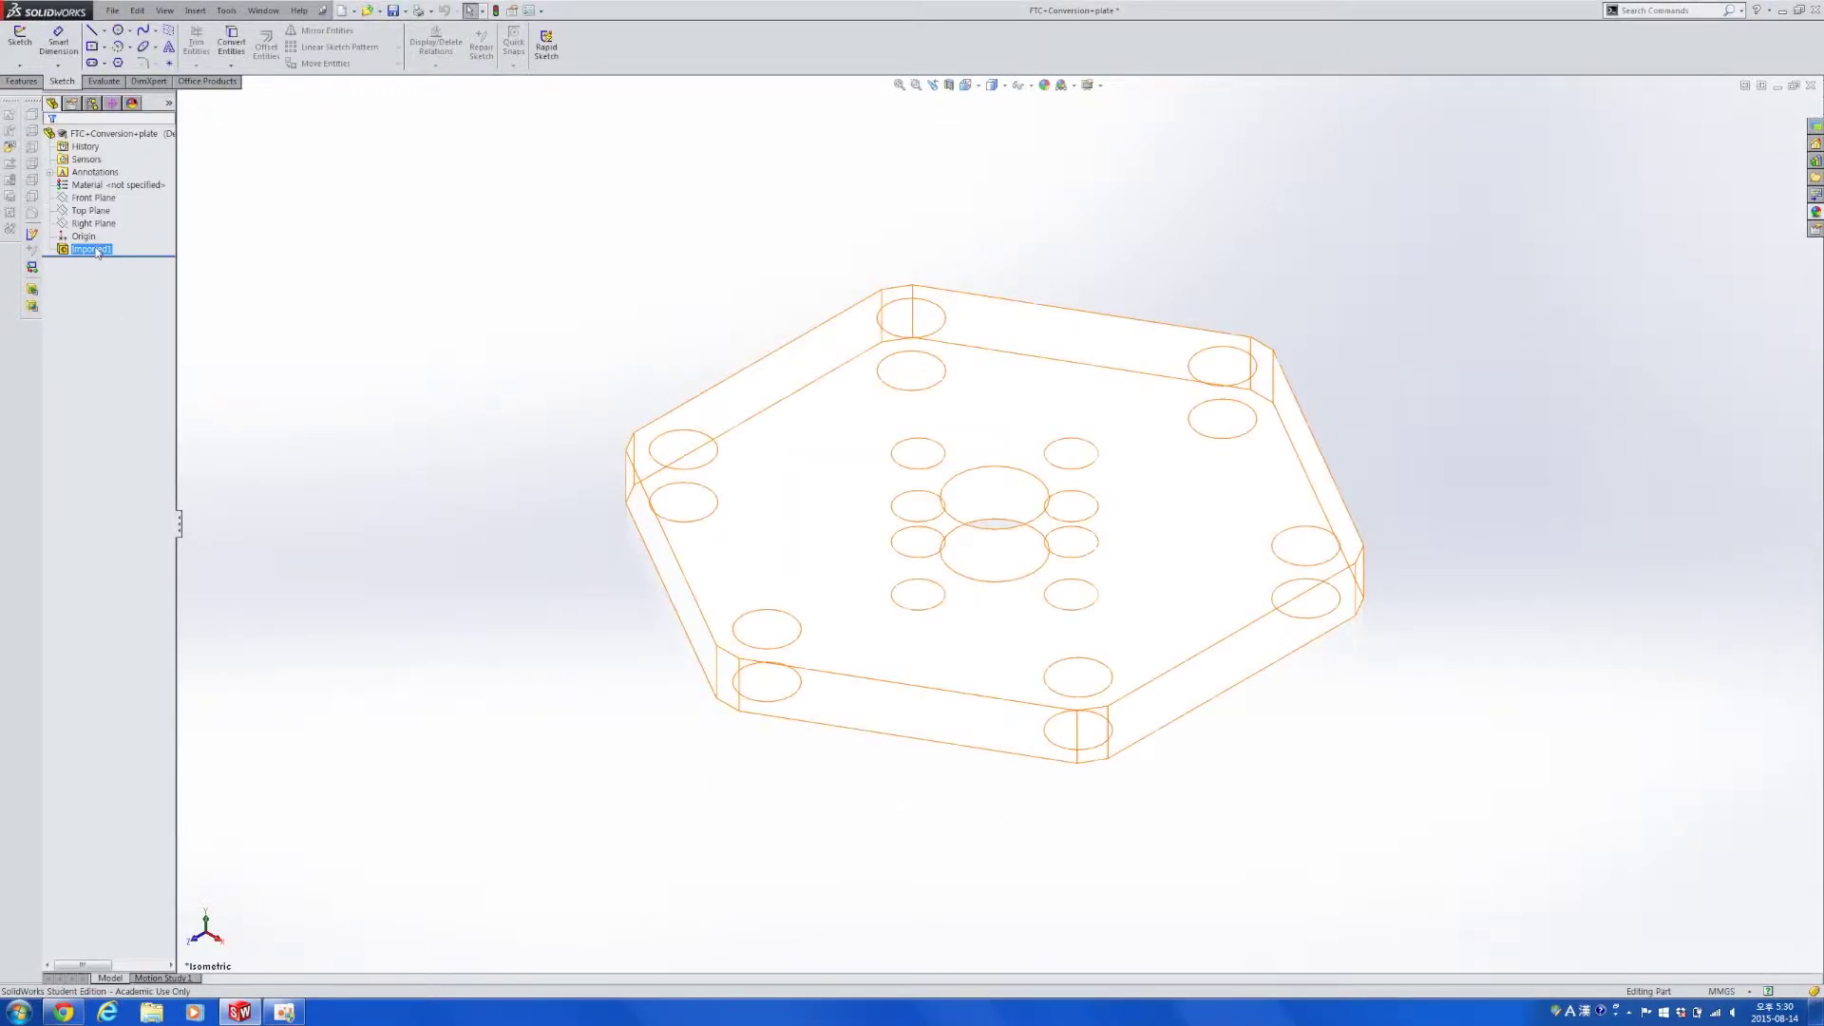
# Change the display style so the imported plate is shaded with visible edges.
pyautogui.click(95, 250)
pyautogui.click(992, 85)
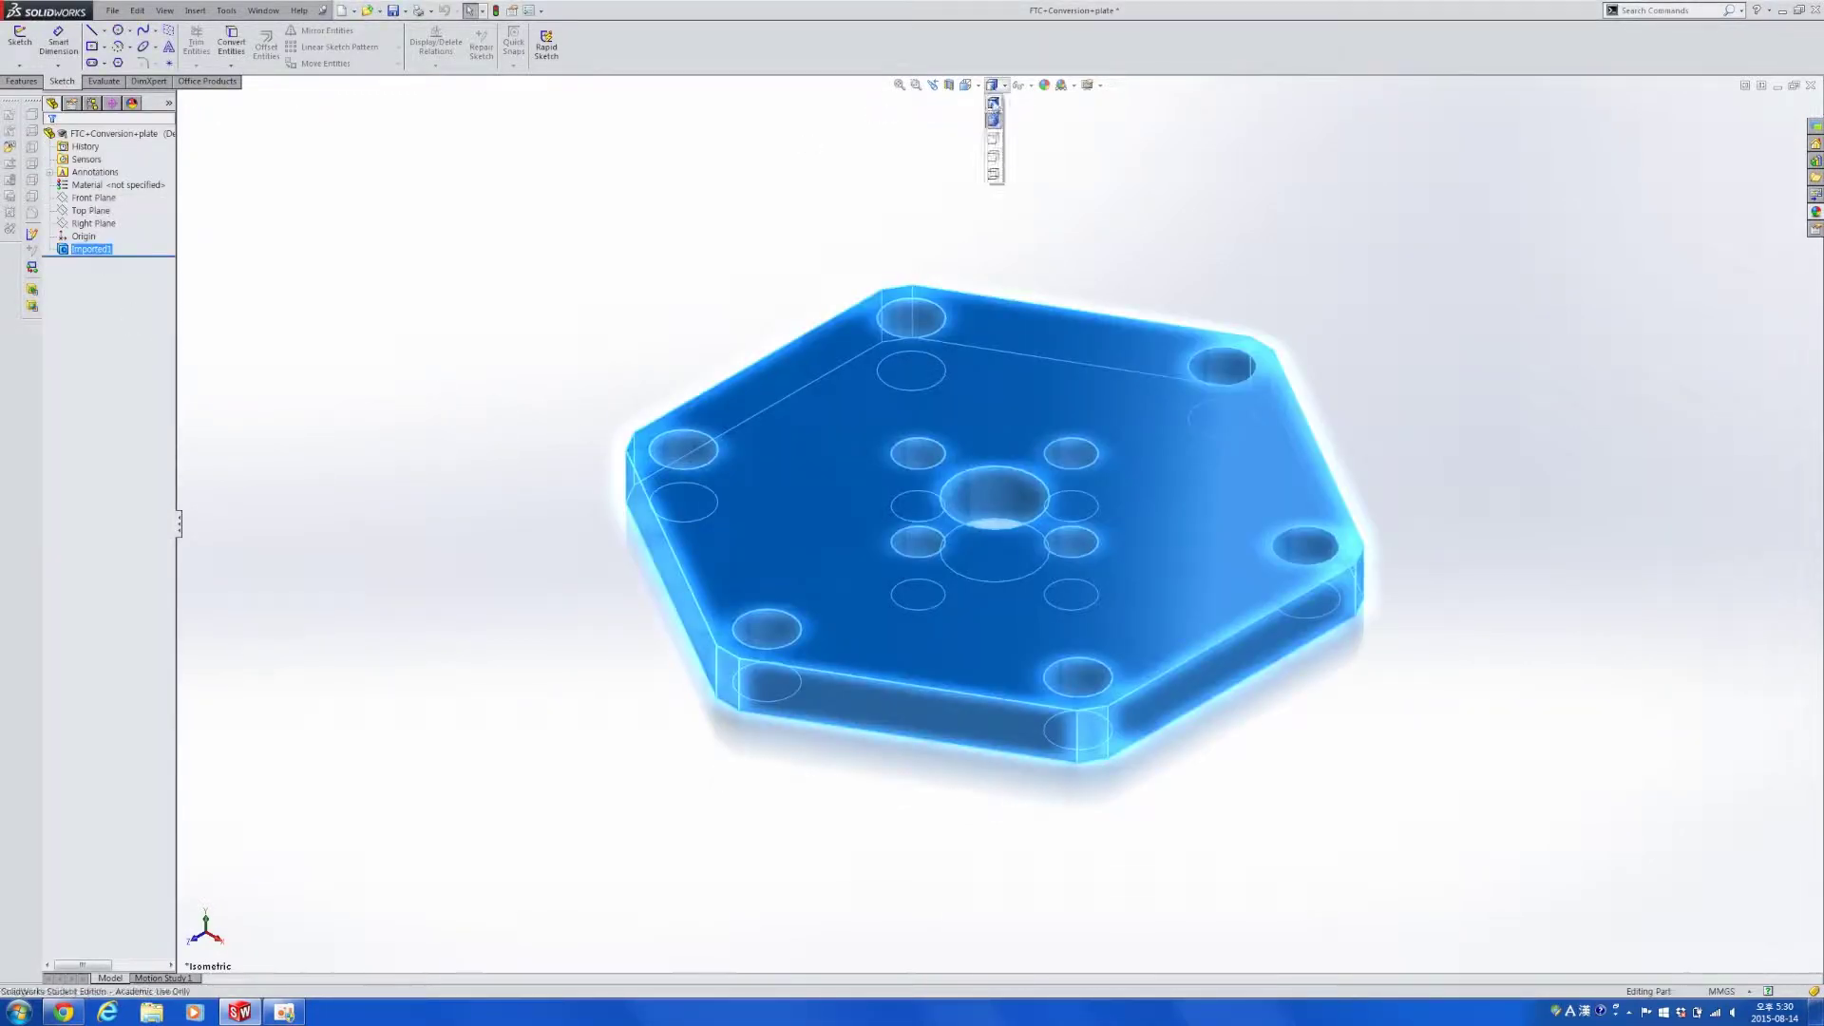
pyautogui.click(993, 139)
pyautogui.scroll(3, 1211, 408)
pyautogui.moveTo(1264, 470)
pyautogui.mouseDown(button='middle')
pyautogui.moveTo(1278, 505)
pyautogui.moveTo(994, 499)
pyautogui.moveTo(754, 436)
pyautogui.moveTo(746, 450)
pyautogui.mouseUp(button='middle')
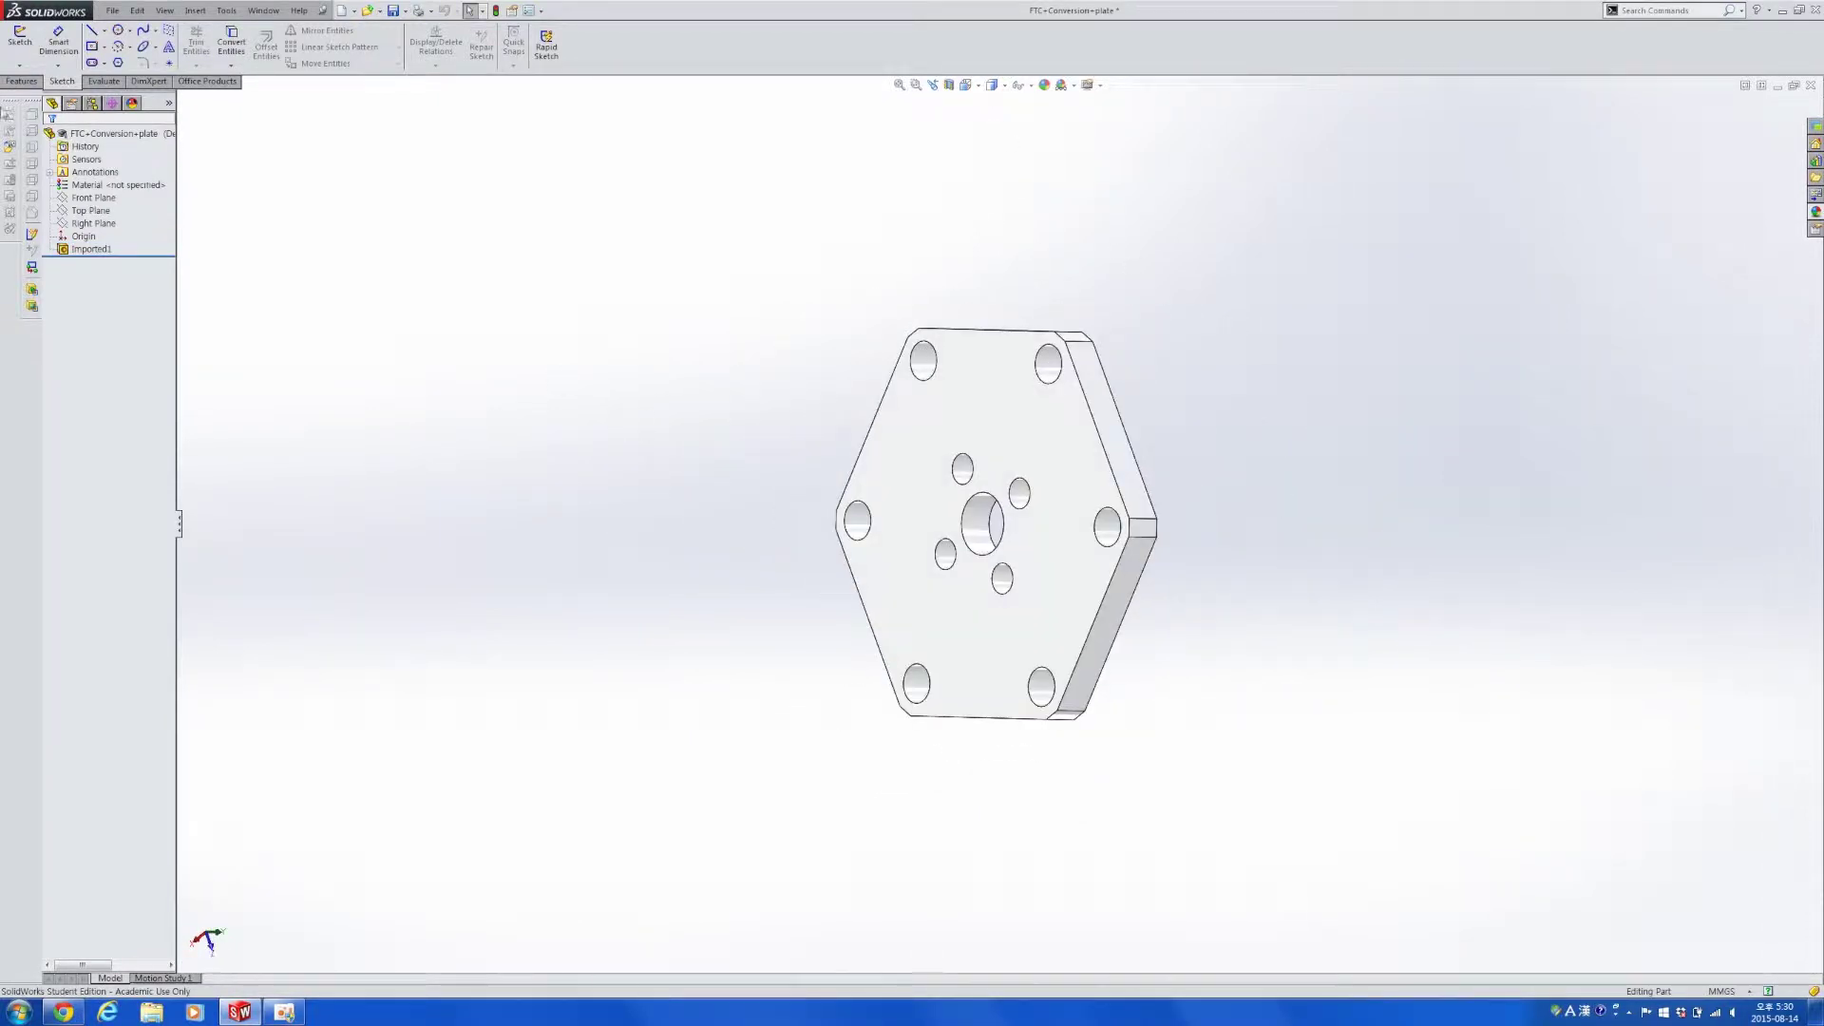
# Assign the 6061 Alloy material from the Aluminum Alloys category to the plate.
pyautogui.click(116, 187)
pyautogui.rightClick(115, 189)
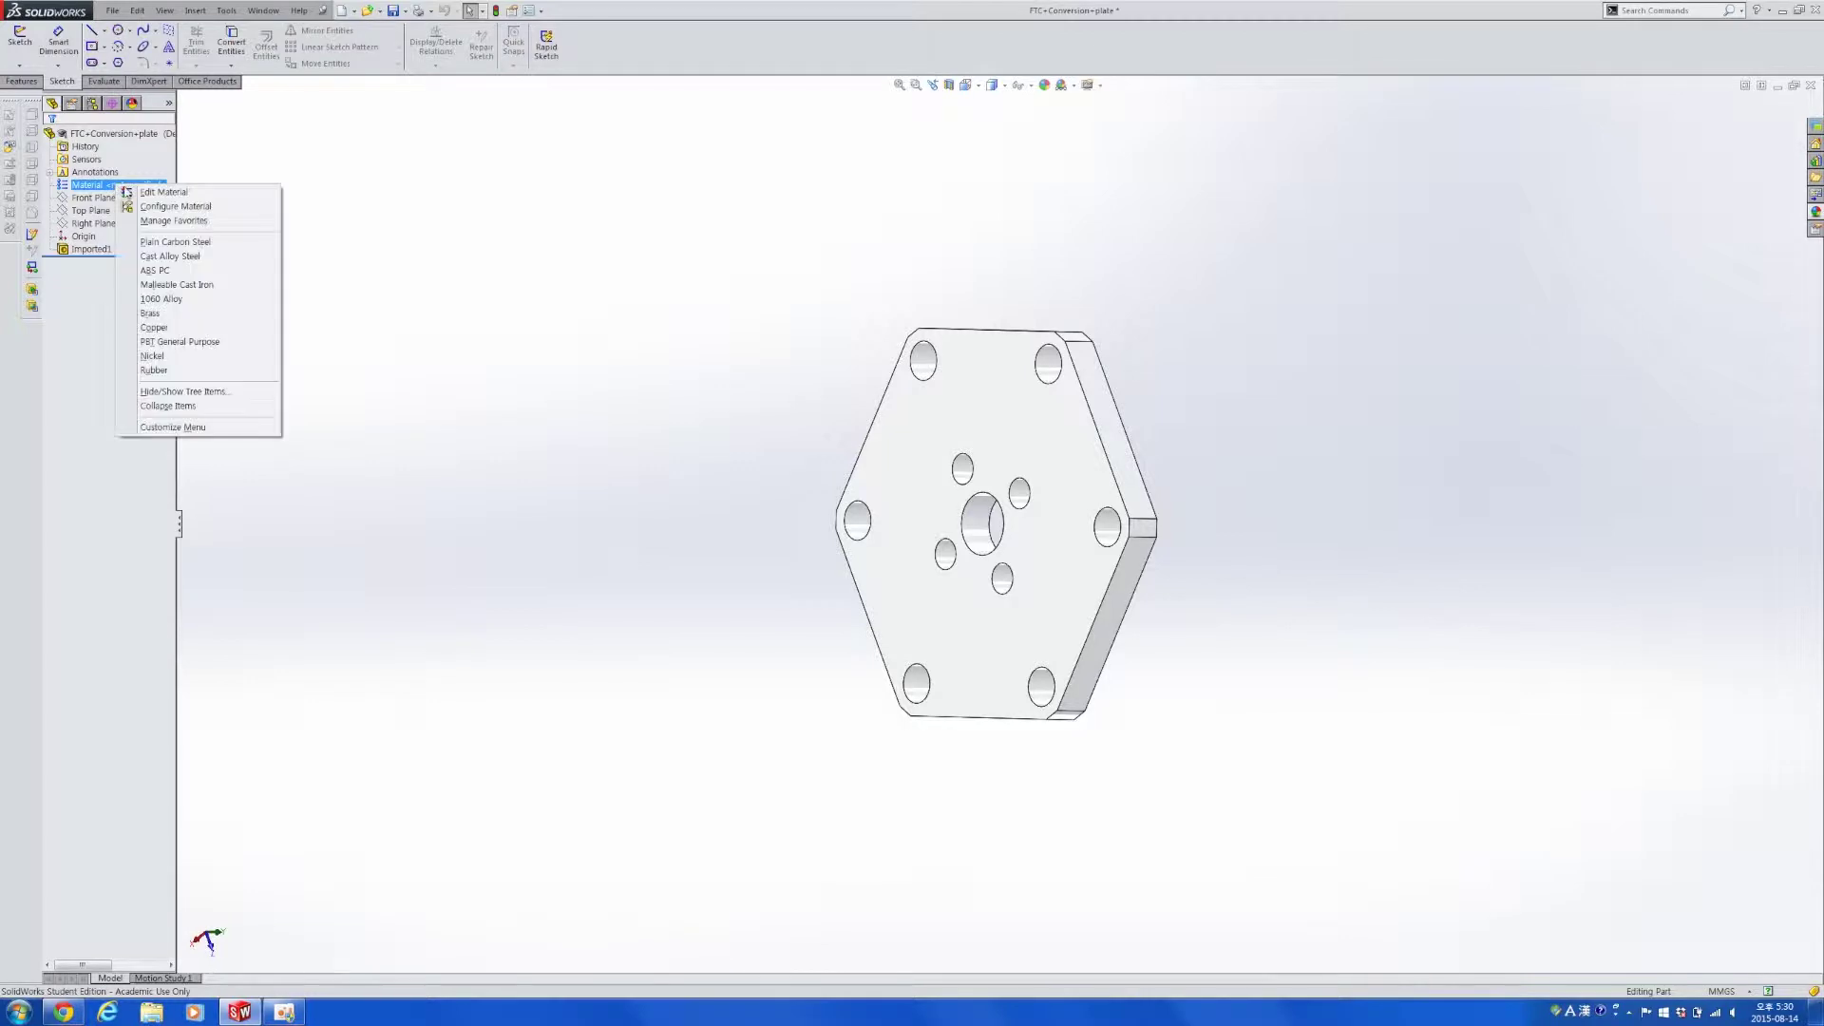
pyautogui.click(126, 198)
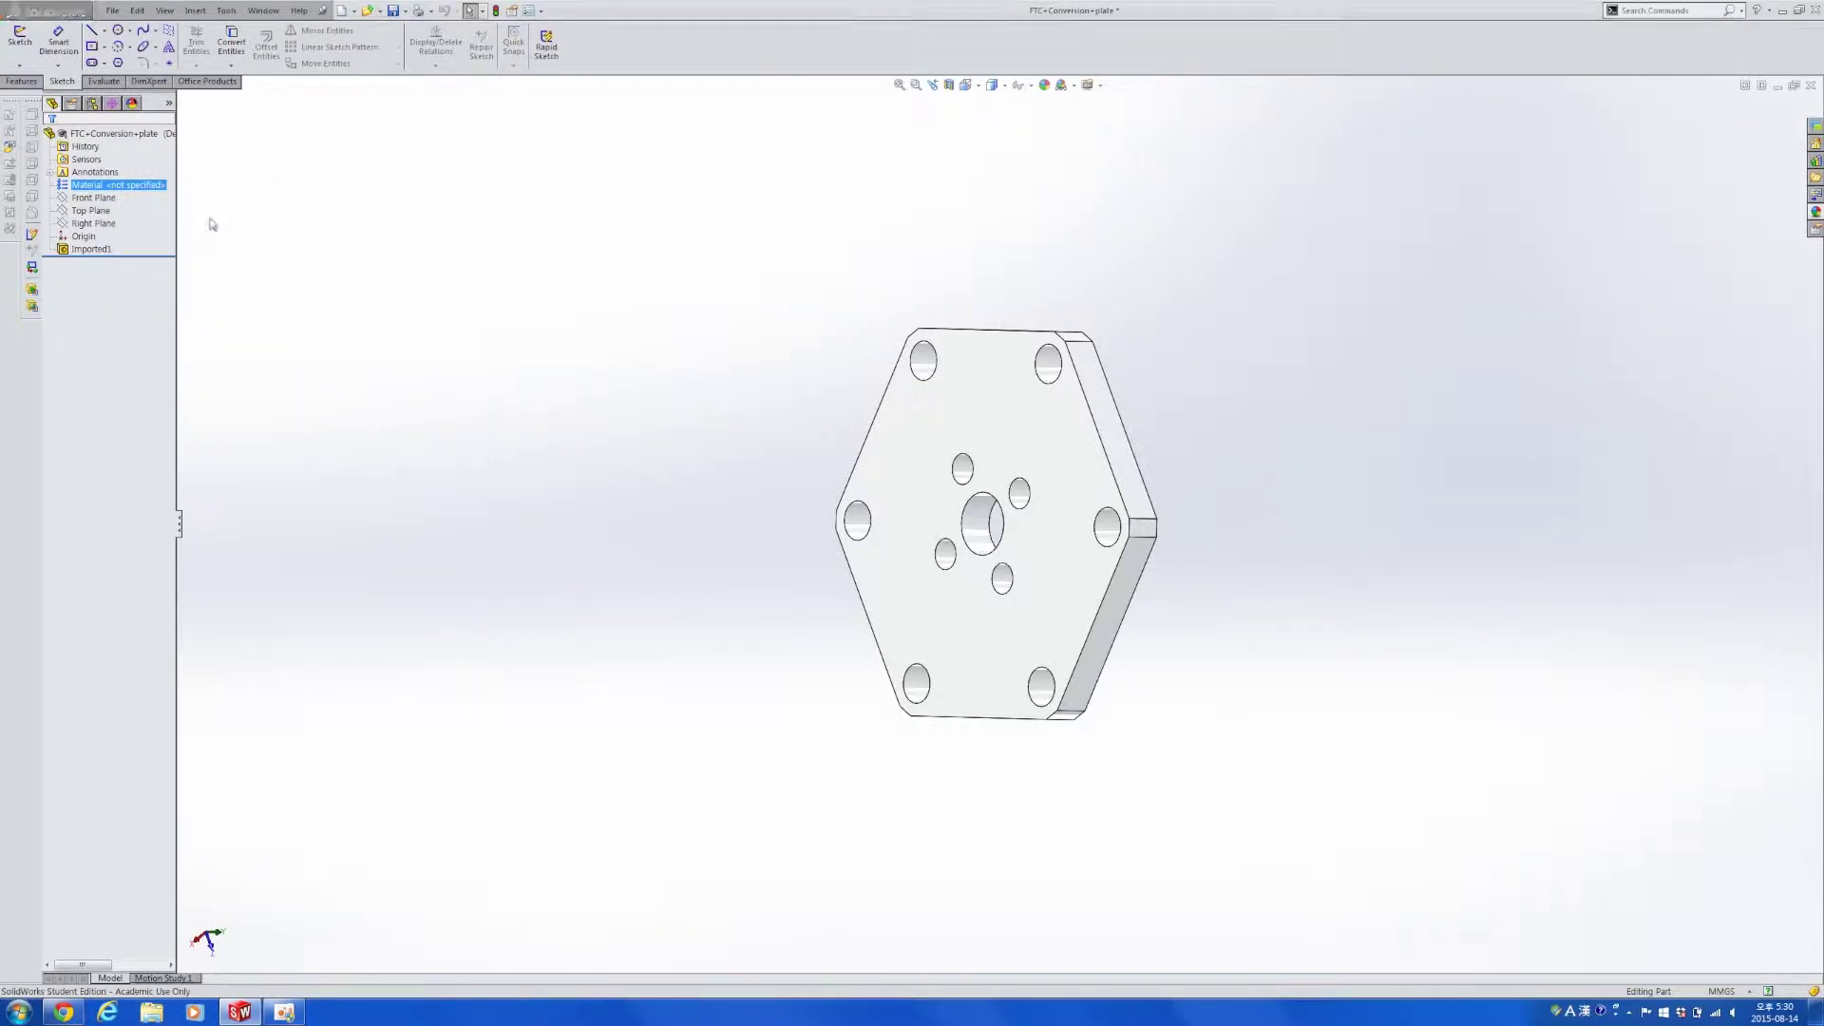
pyautogui.scroll(-7, 779, 538)
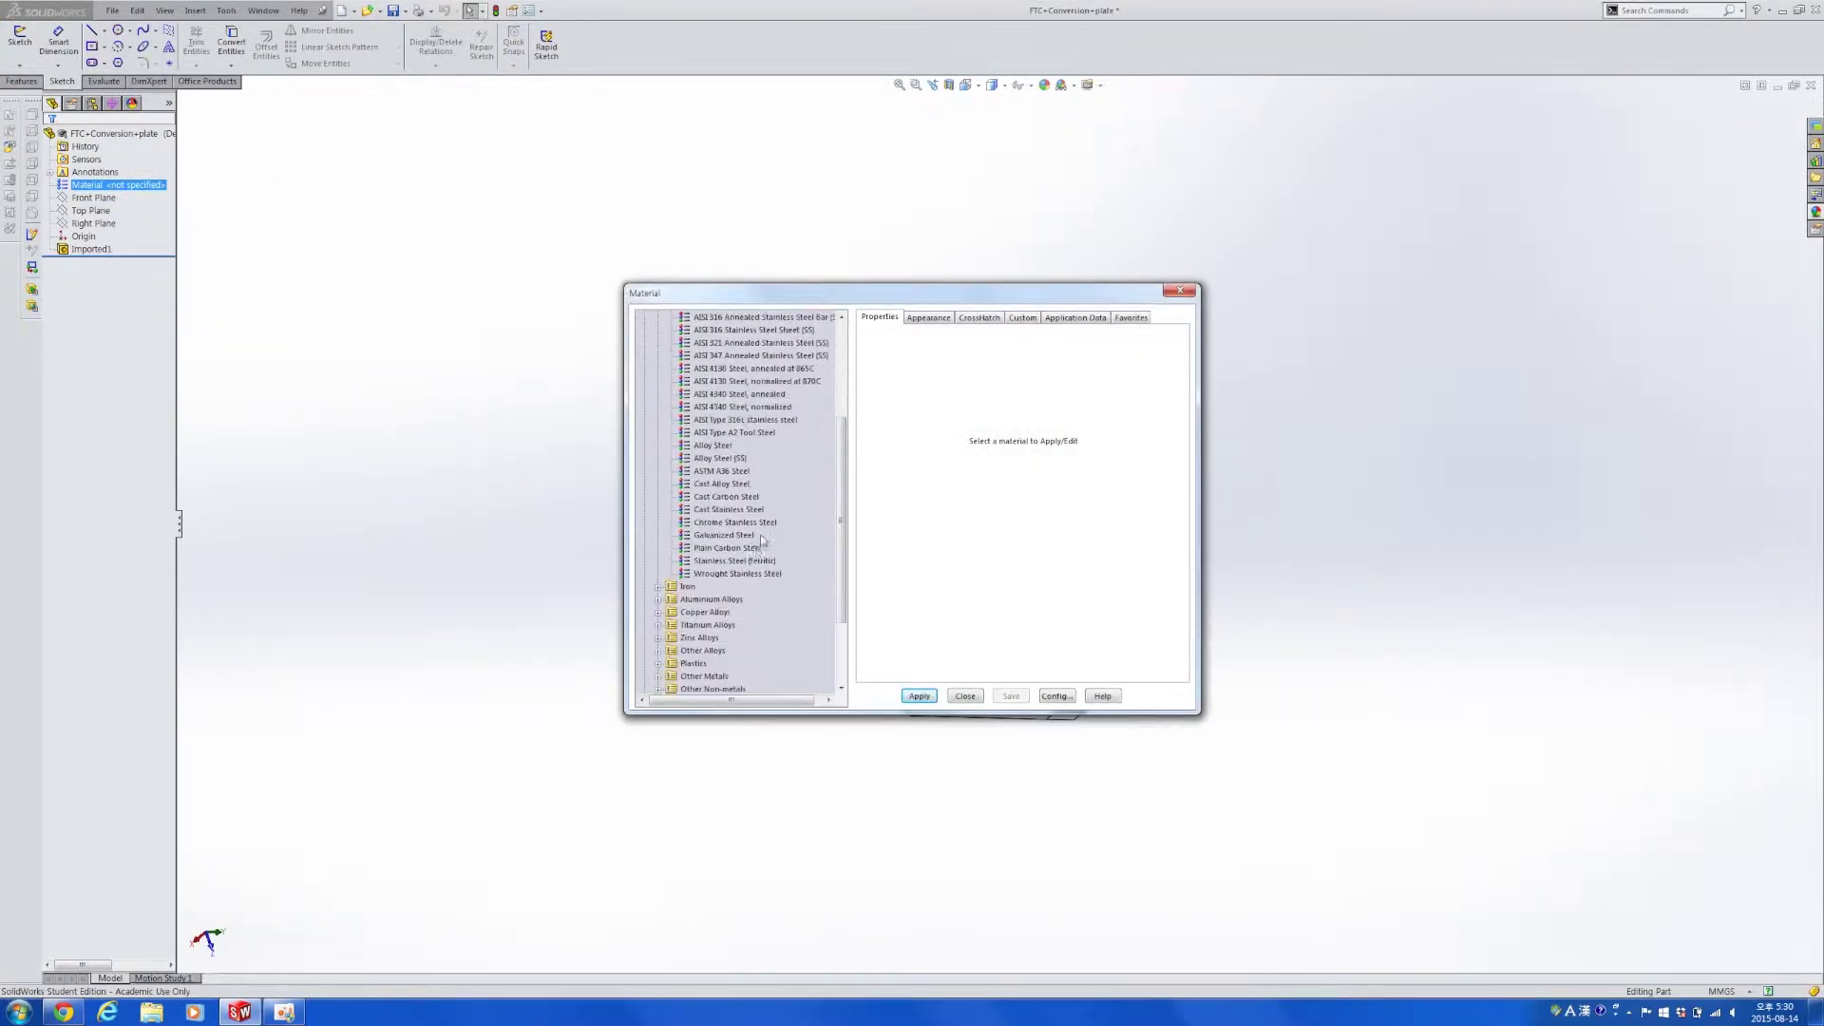
pyautogui.click(657, 496)
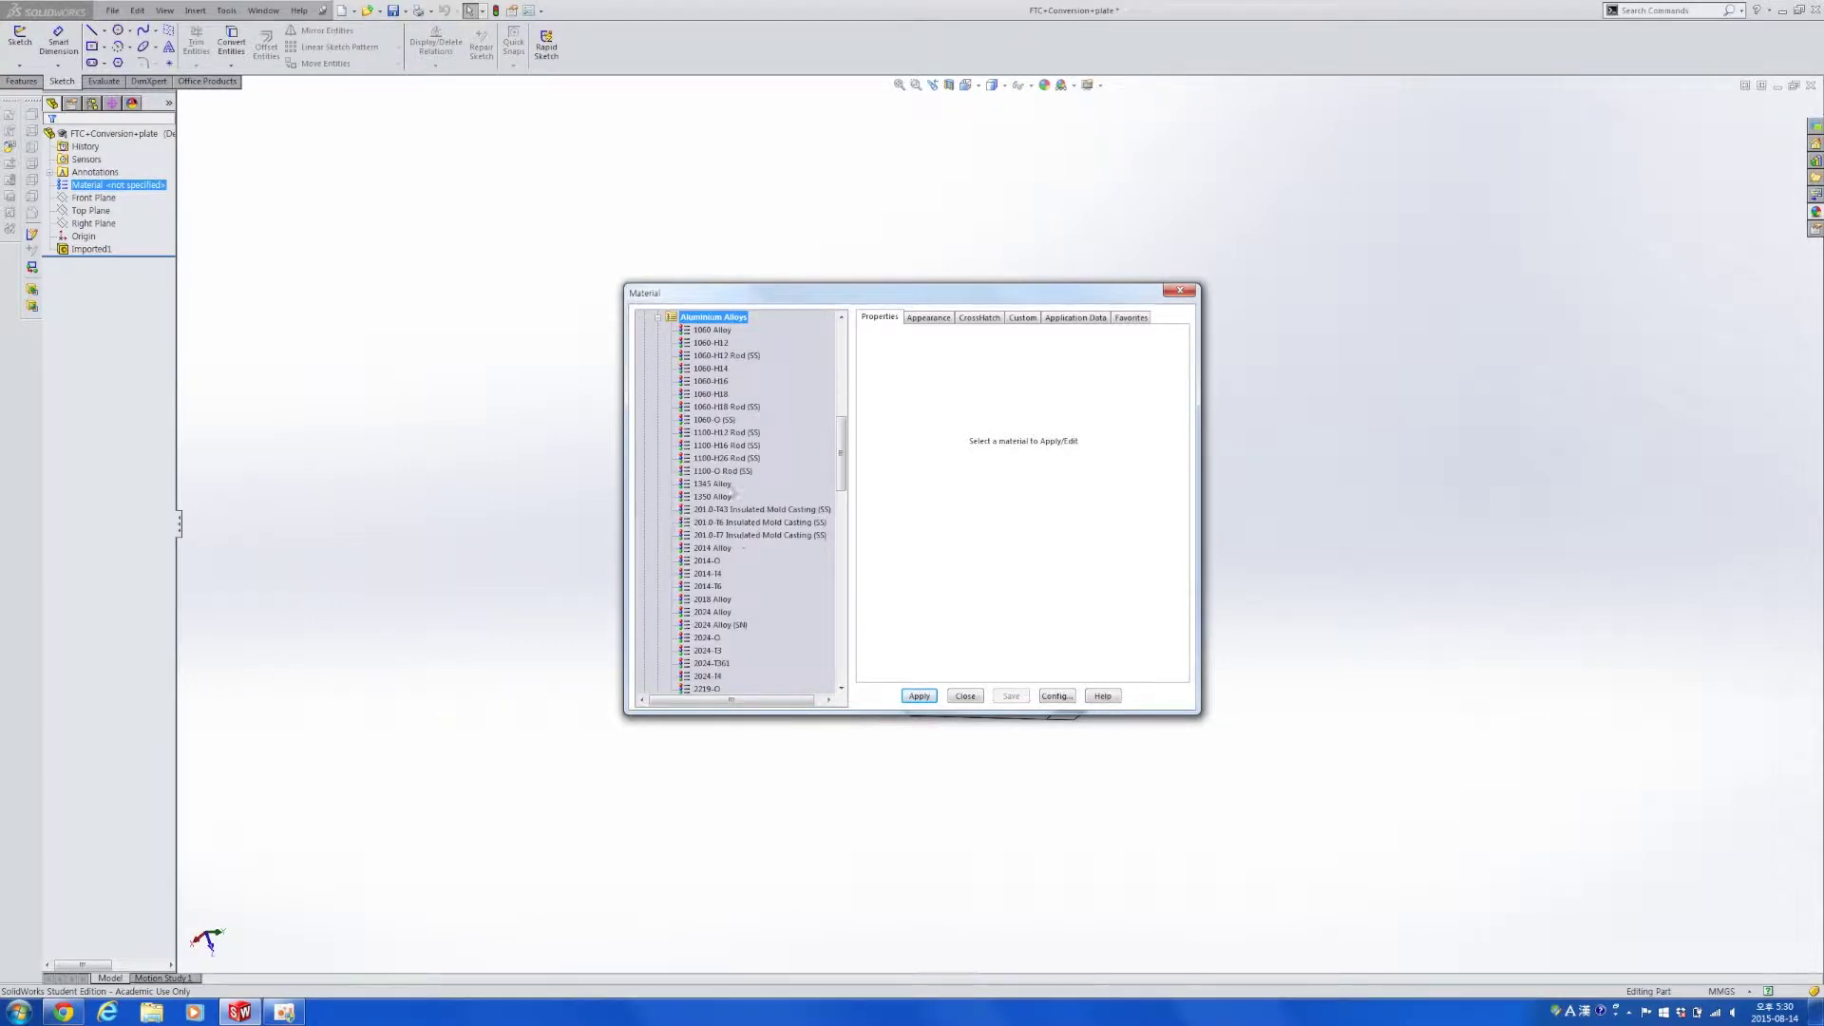
pyautogui.scroll(-10, 728, 495)
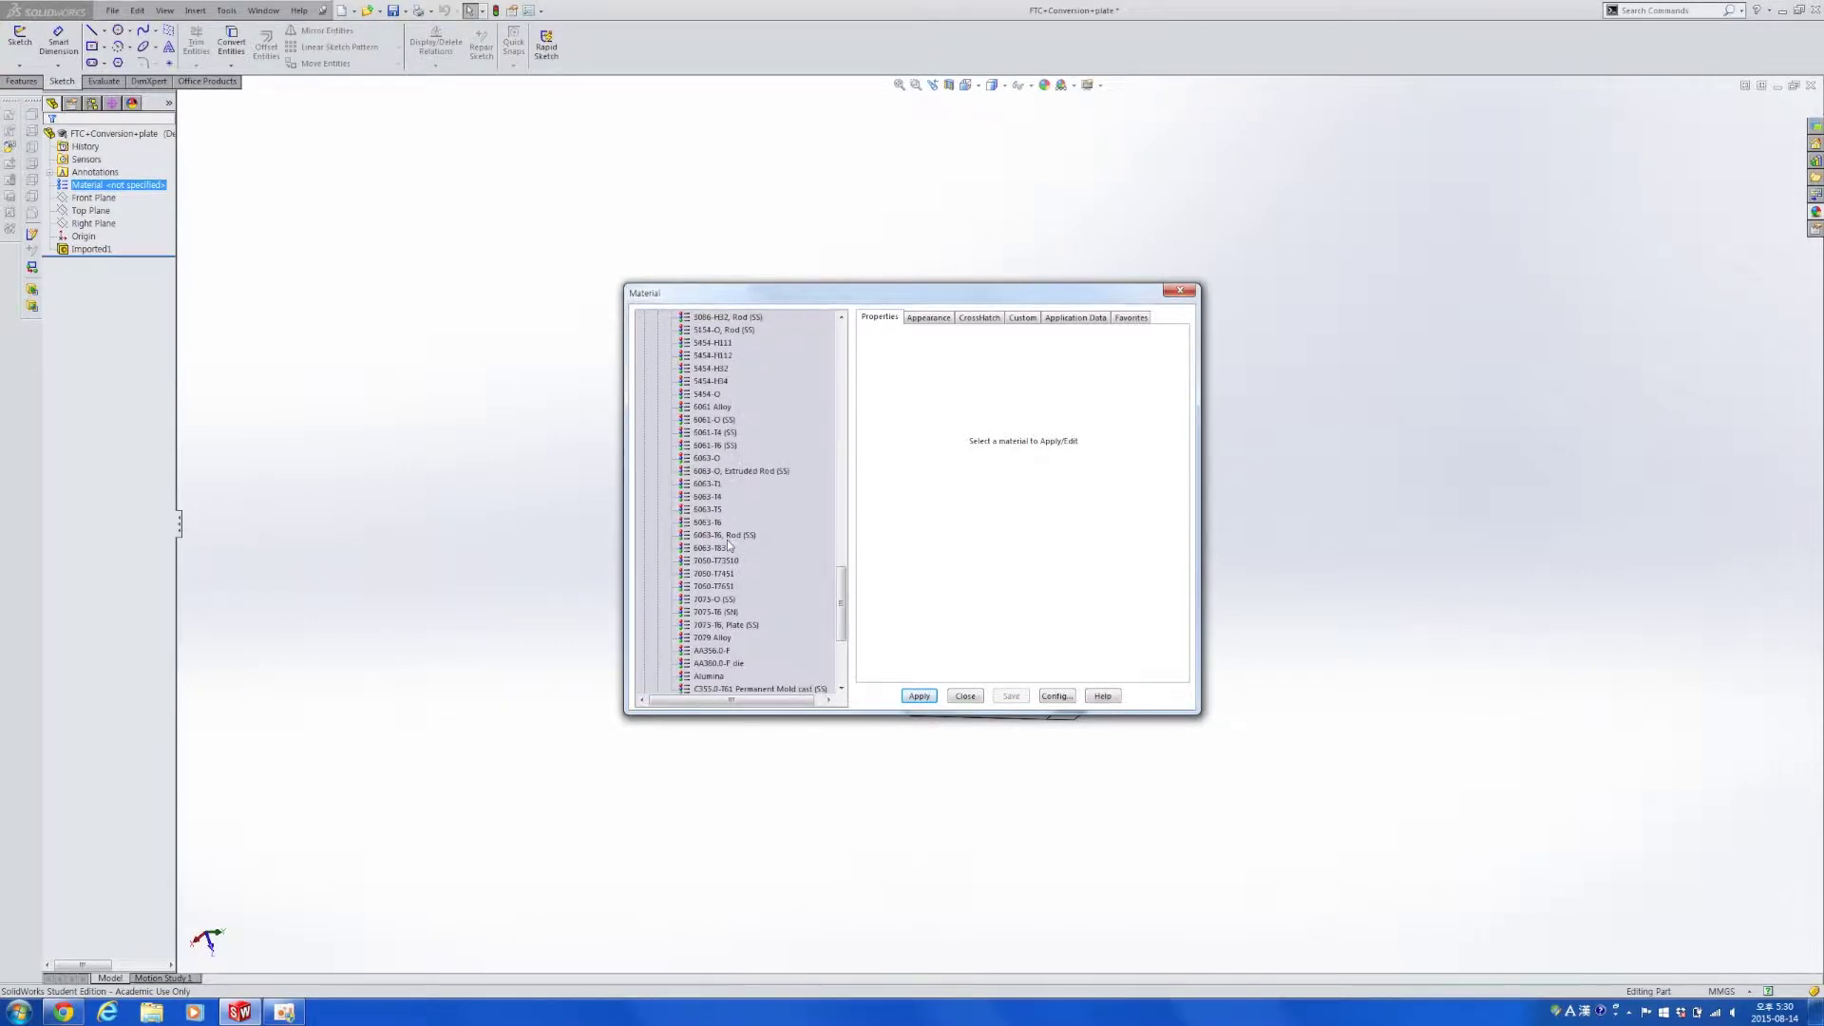
pyautogui.click(718, 407)
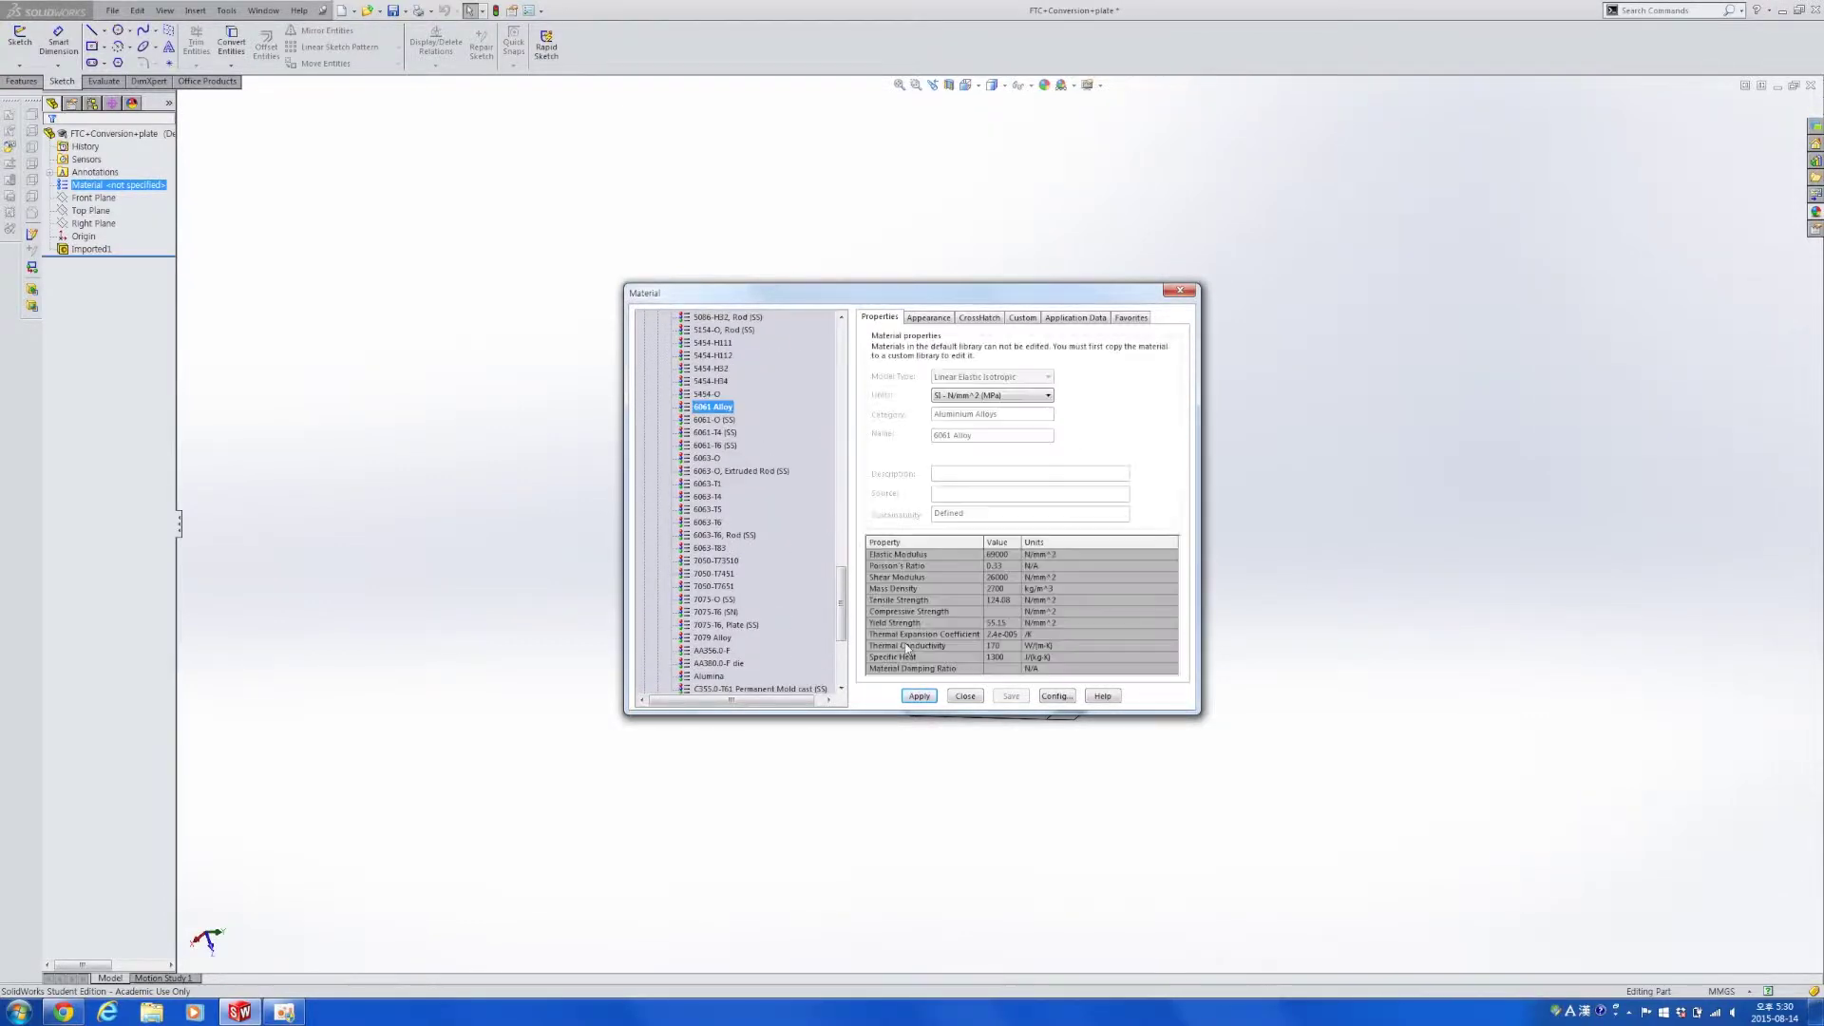
pyautogui.click(918, 697)
pyautogui.click(967, 699)
# Save the part as FTC+Conversion+plate in a new desktop folder named Wheels.
pyautogui.moveTo(1151, 633); pyautogui.dragTo(1268, 575, button='middle')
pyautogui.hotkey('ctrl', 's')
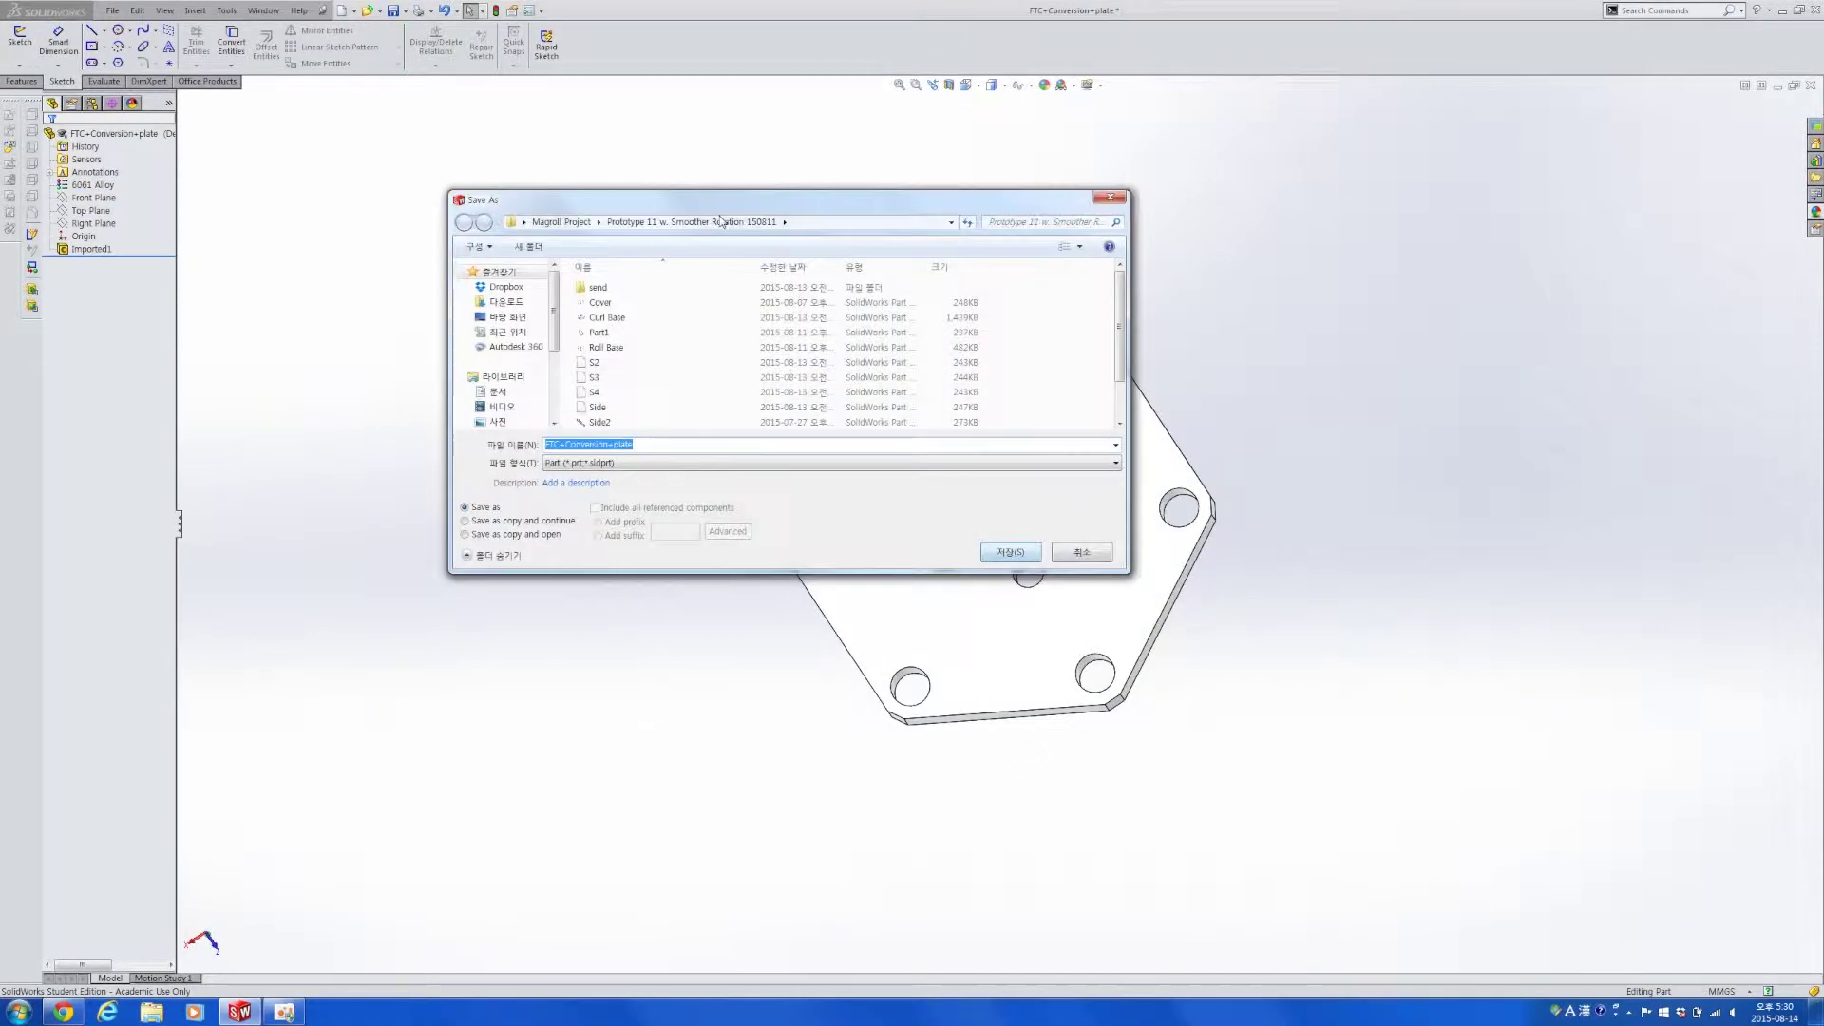
pyautogui.click(524, 328)
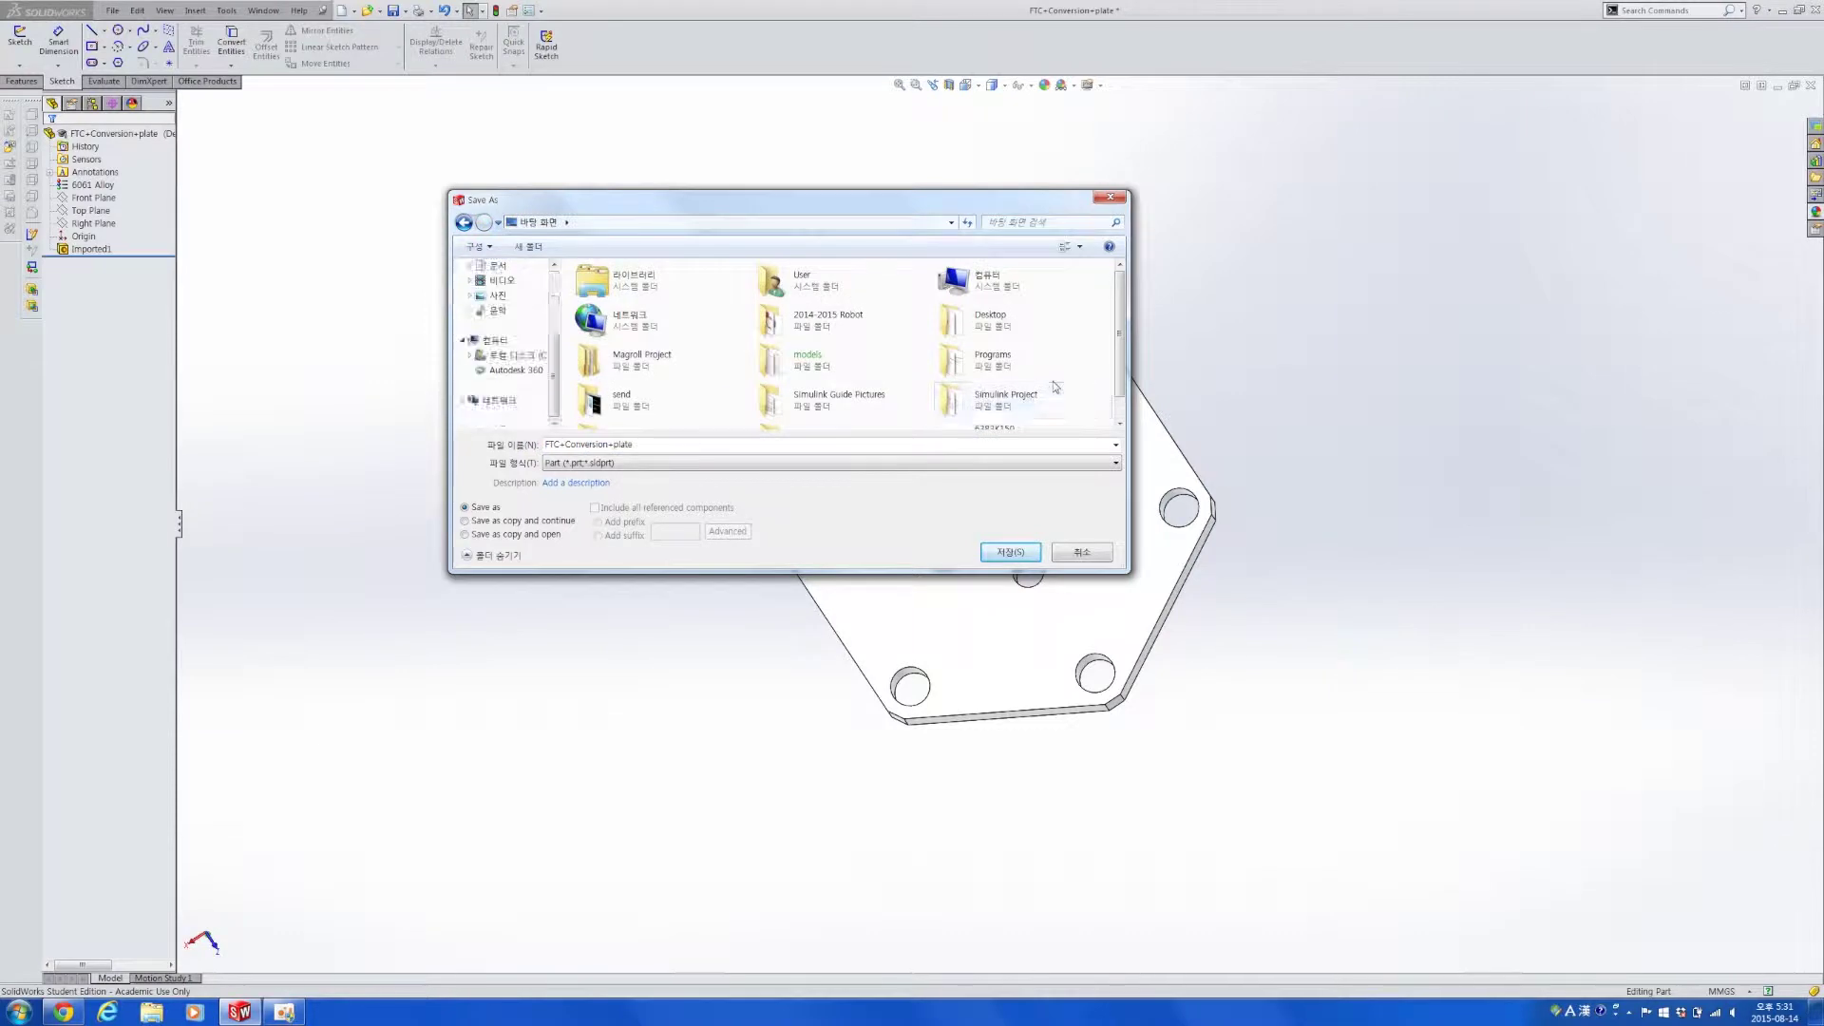
pyautogui.moveTo(1125, 388); pyautogui.dragTo(1123, 429)
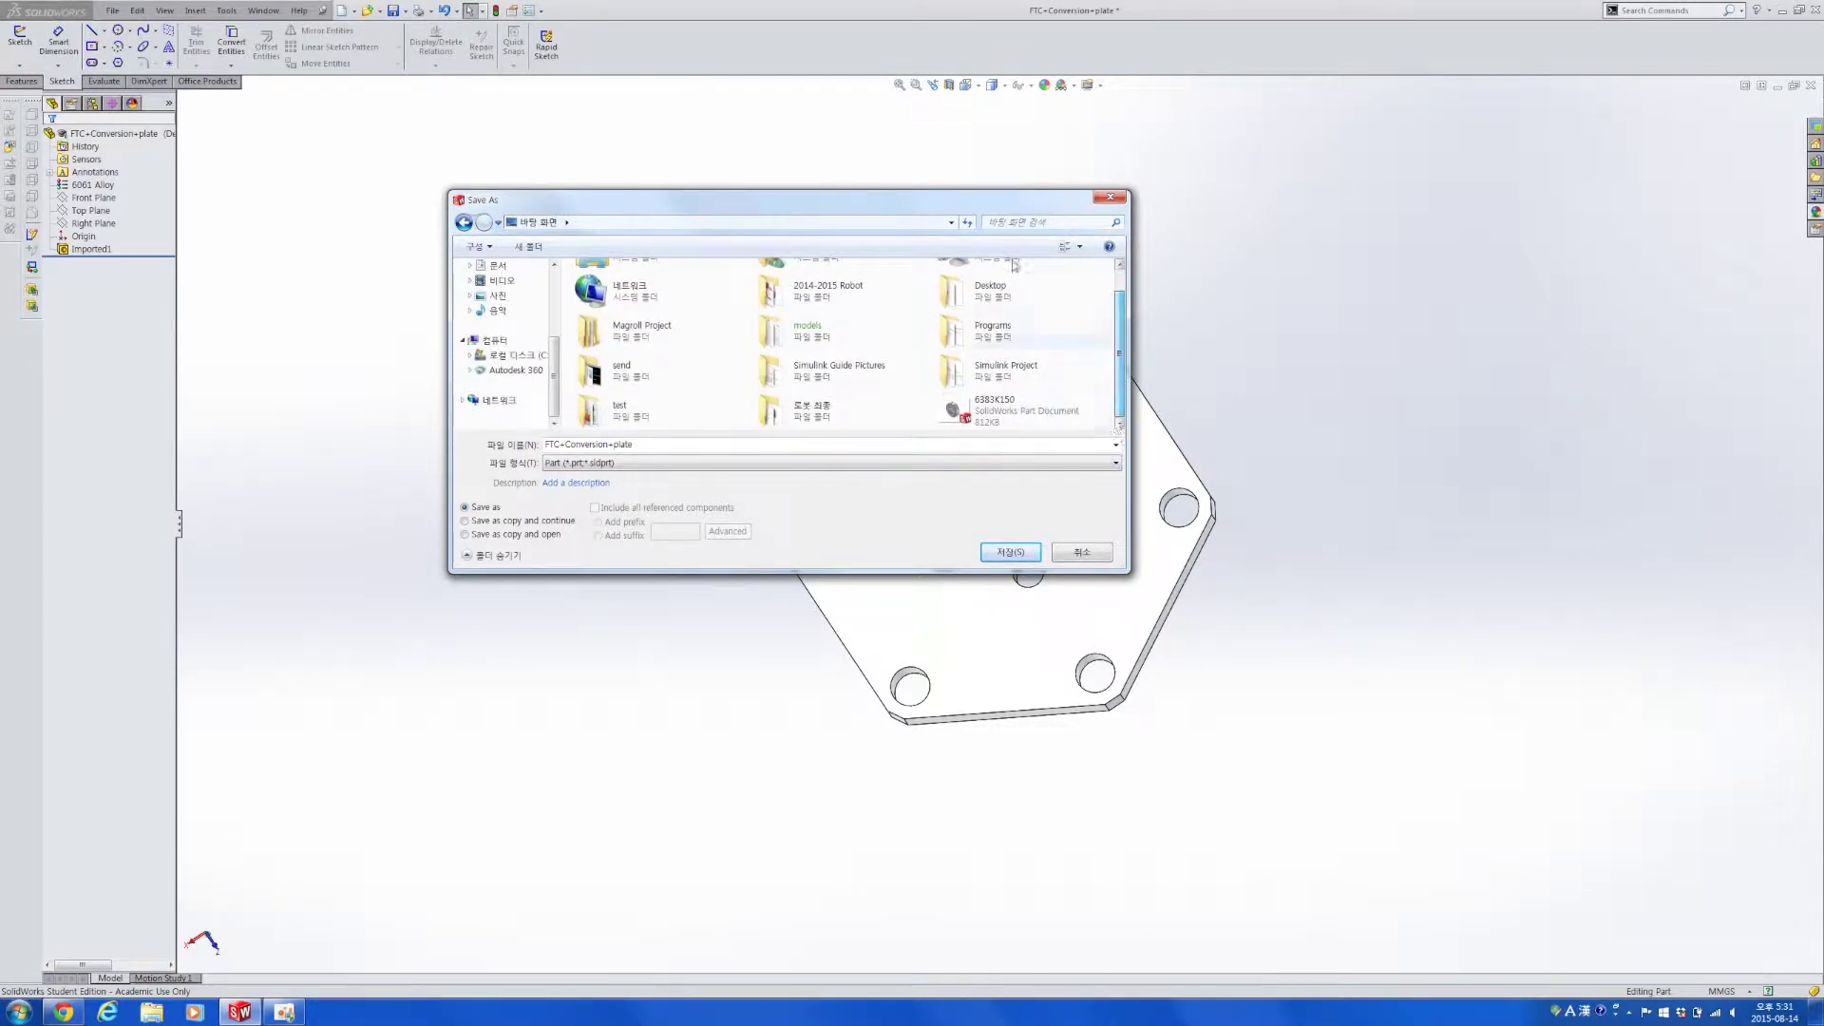
pyautogui.click(535, 247)
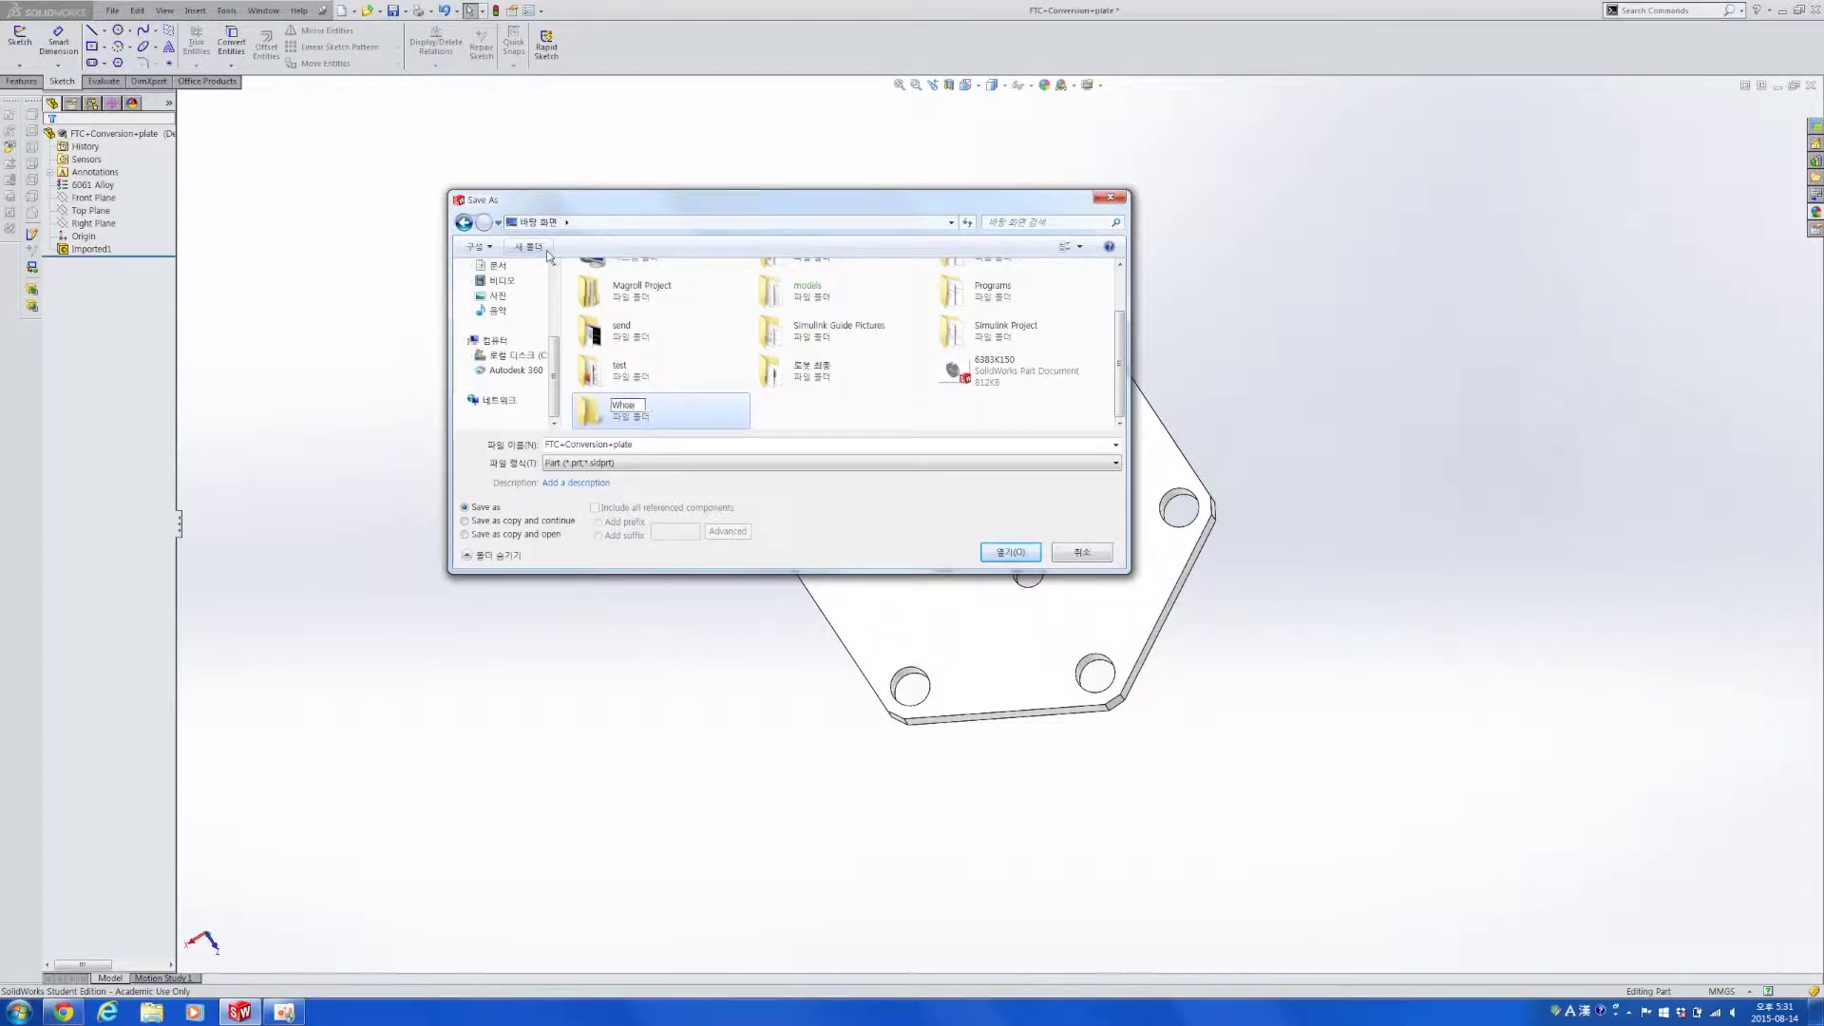
pyautogui.press('Return')
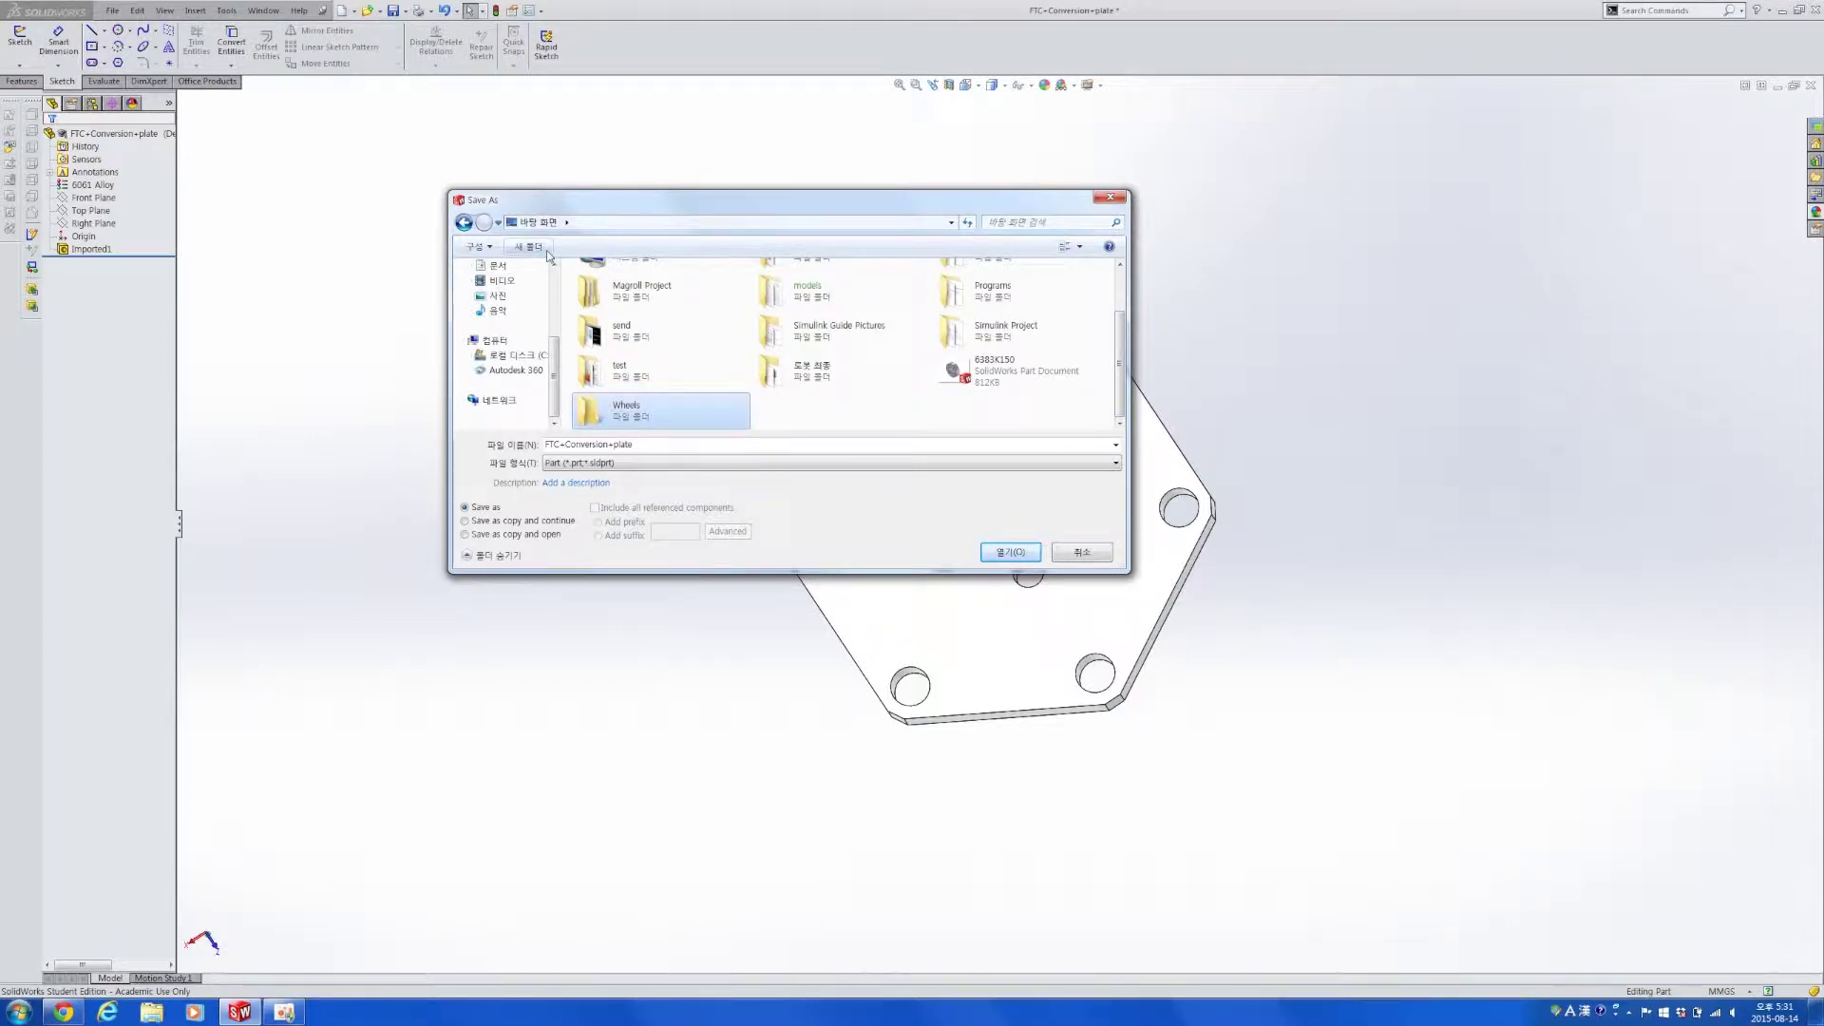
pyautogui.doubleClick(608, 404)
pyautogui.click(1010, 552)
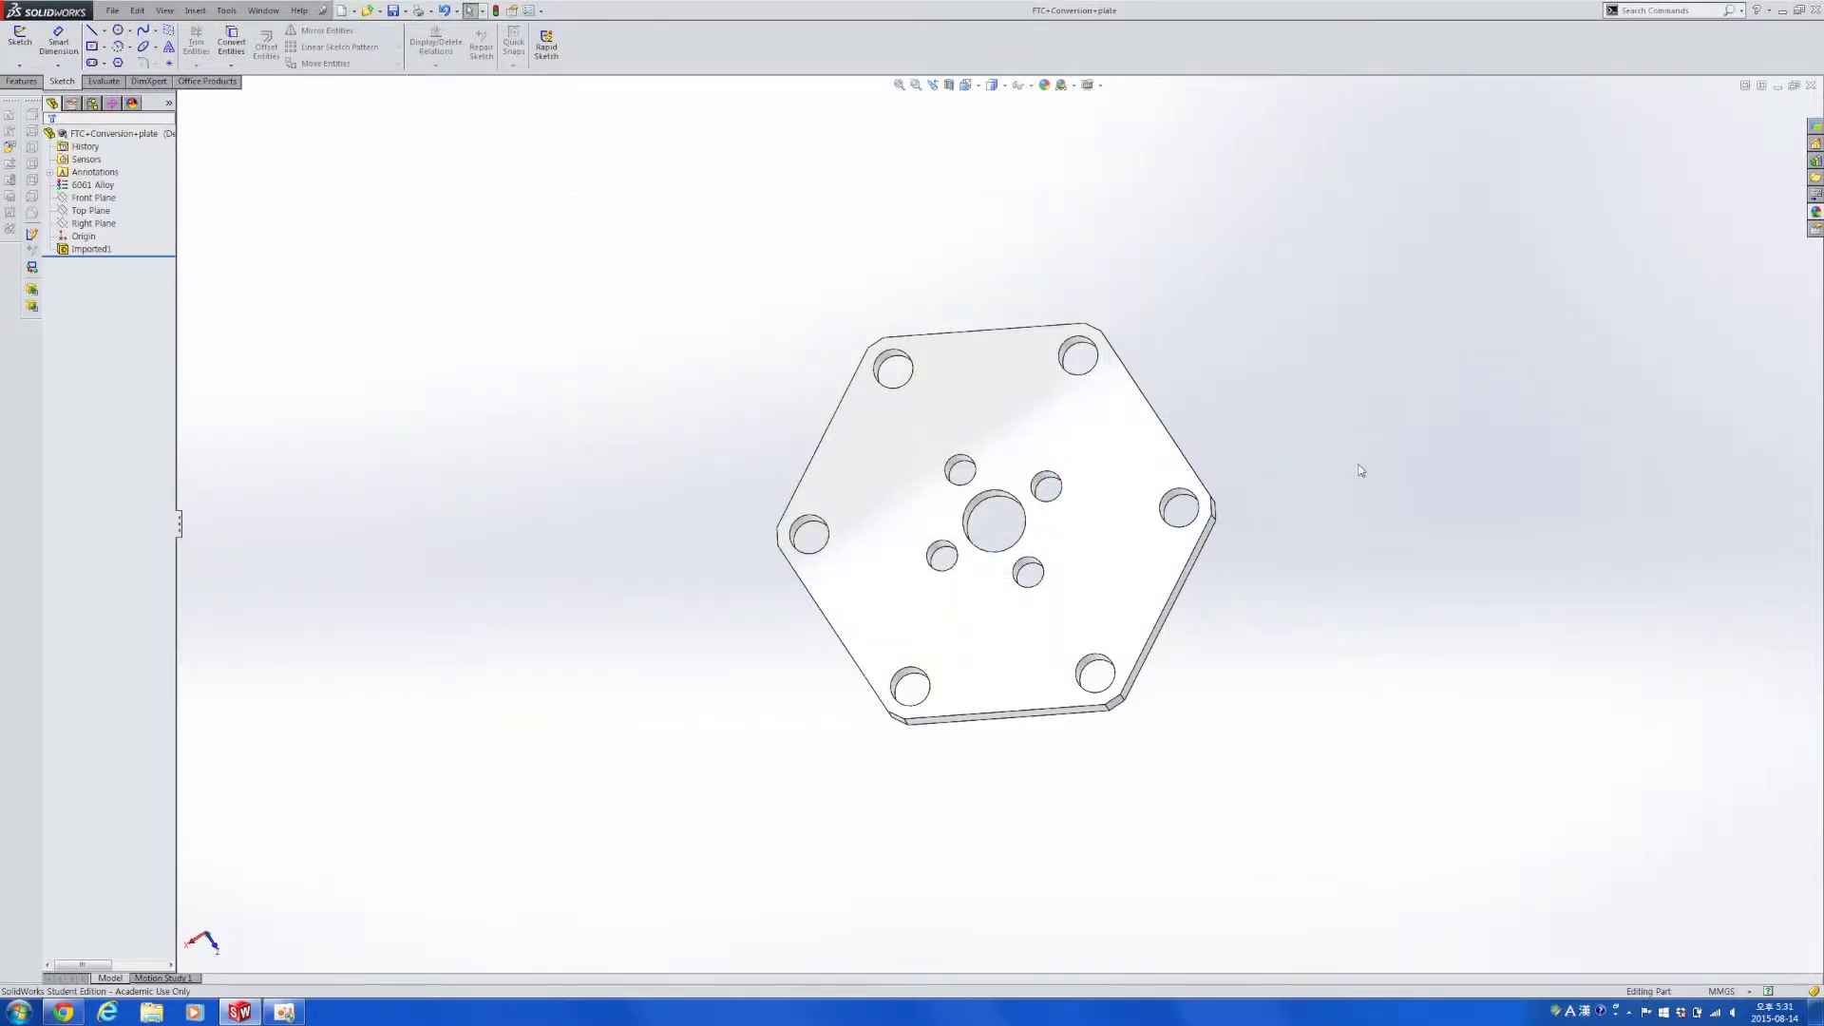
# Close the conversion plate part and switch to the browser window.
pyautogui.hotkey('ctrl', 'w')
pyautogui.hotkey('alt', 'Tab')
pyautogui.hotkey('alt', 'Tab')
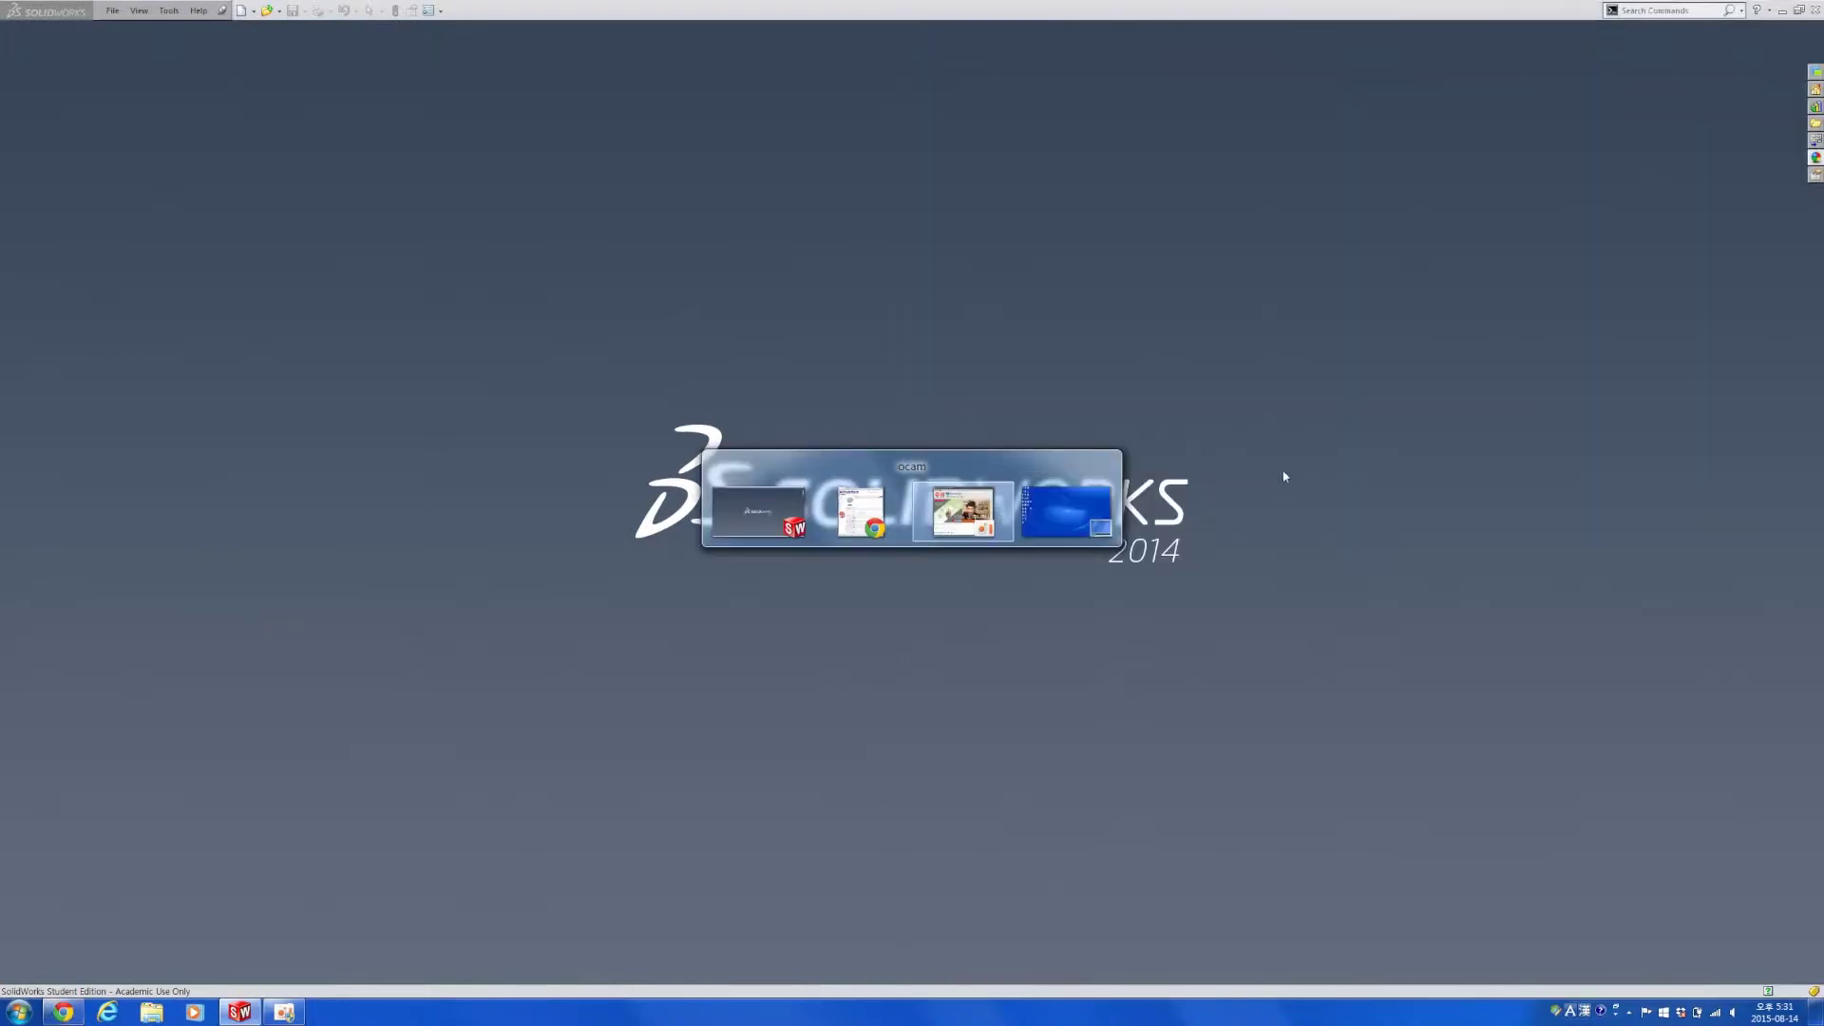
pyautogui.hotkey('alt', 'shift', 'Tab')
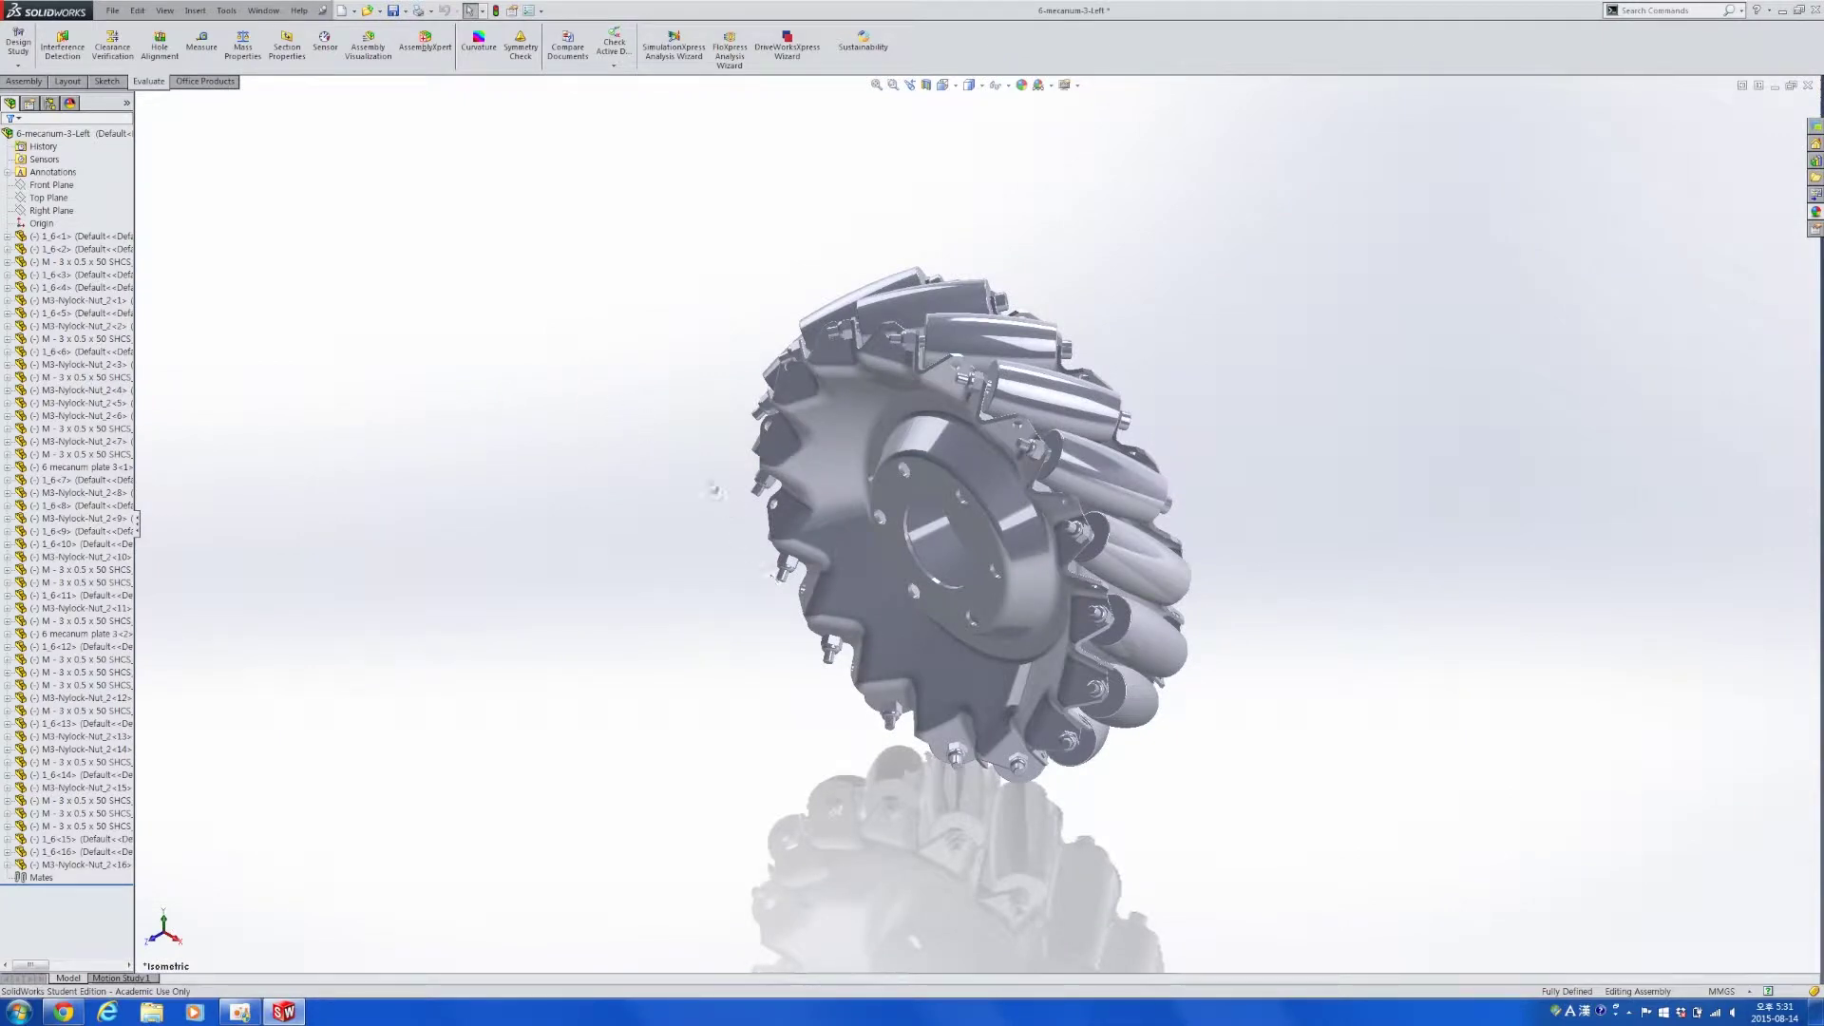
# Save the imported mecanum wheel assembly as 6-mecanum-3-Left in the Wheels folder.
pyautogui.scroll(-2, 746, 556)
pyautogui.moveTo(734, 603); pyautogui.dragTo(680, 713, button='middle')
pyautogui.hotkey('ctrl', 's')
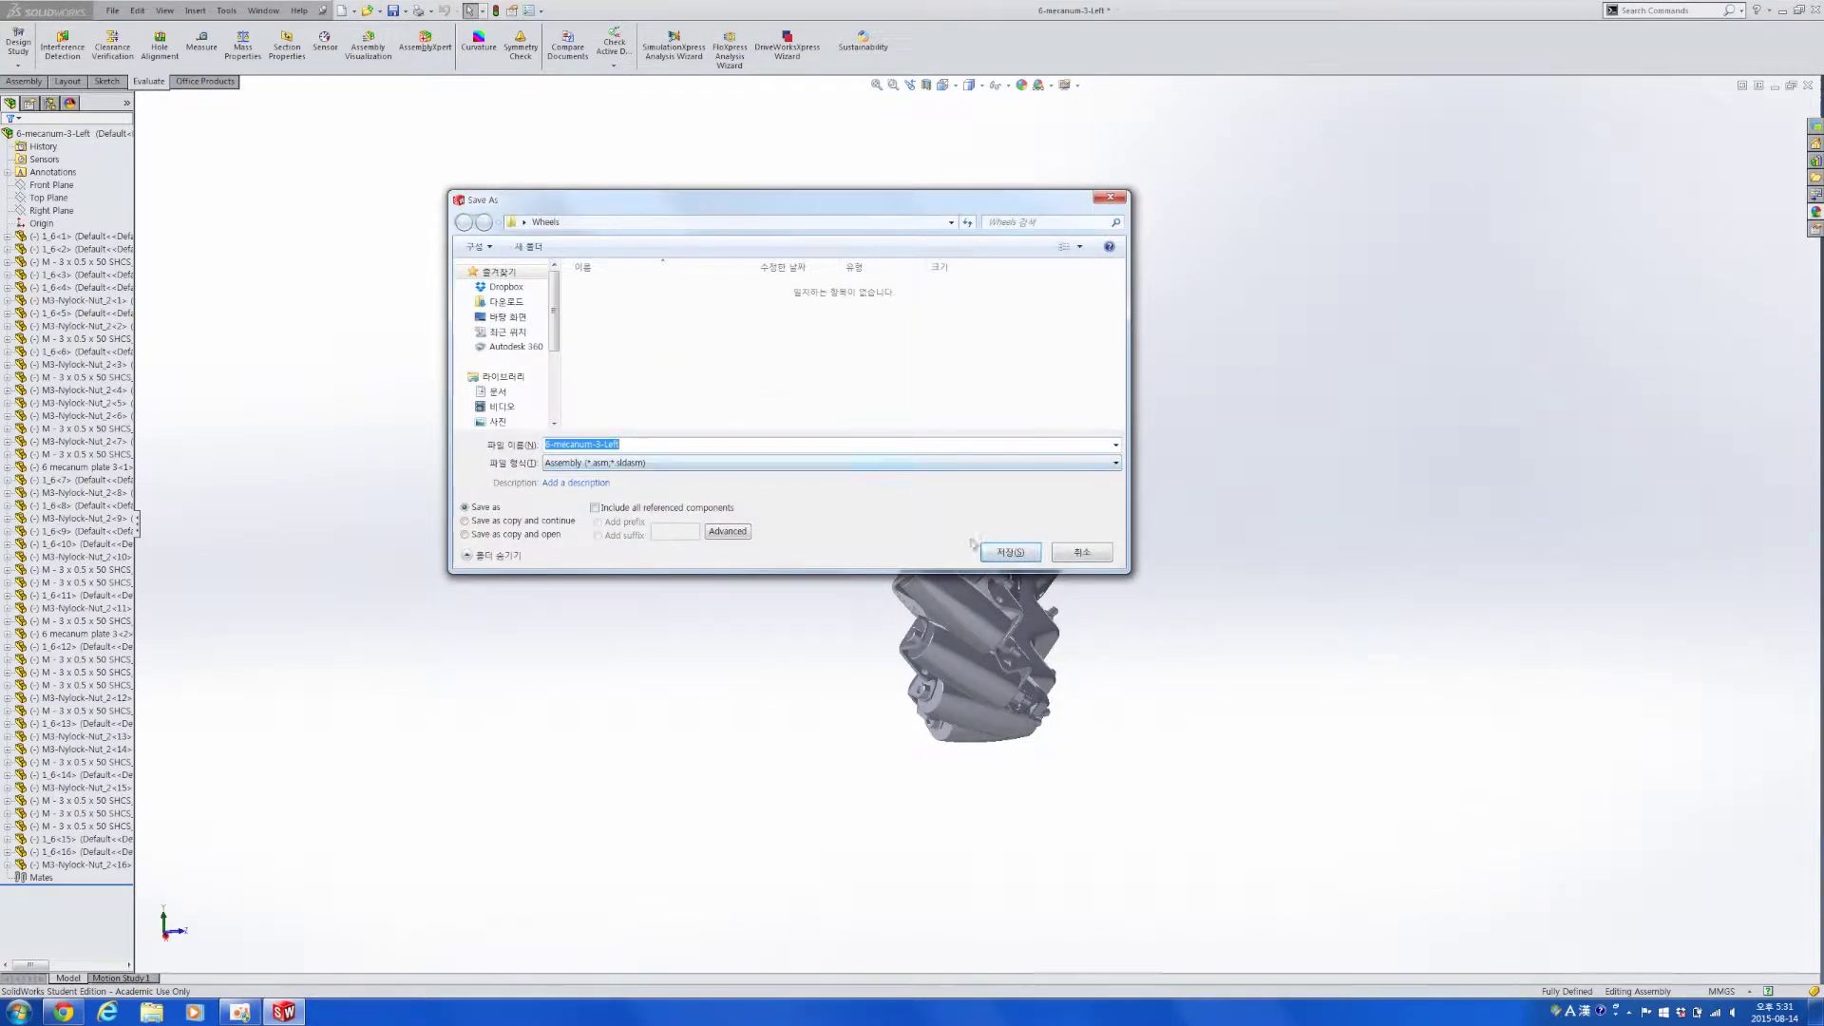
pyautogui.click(978, 551)
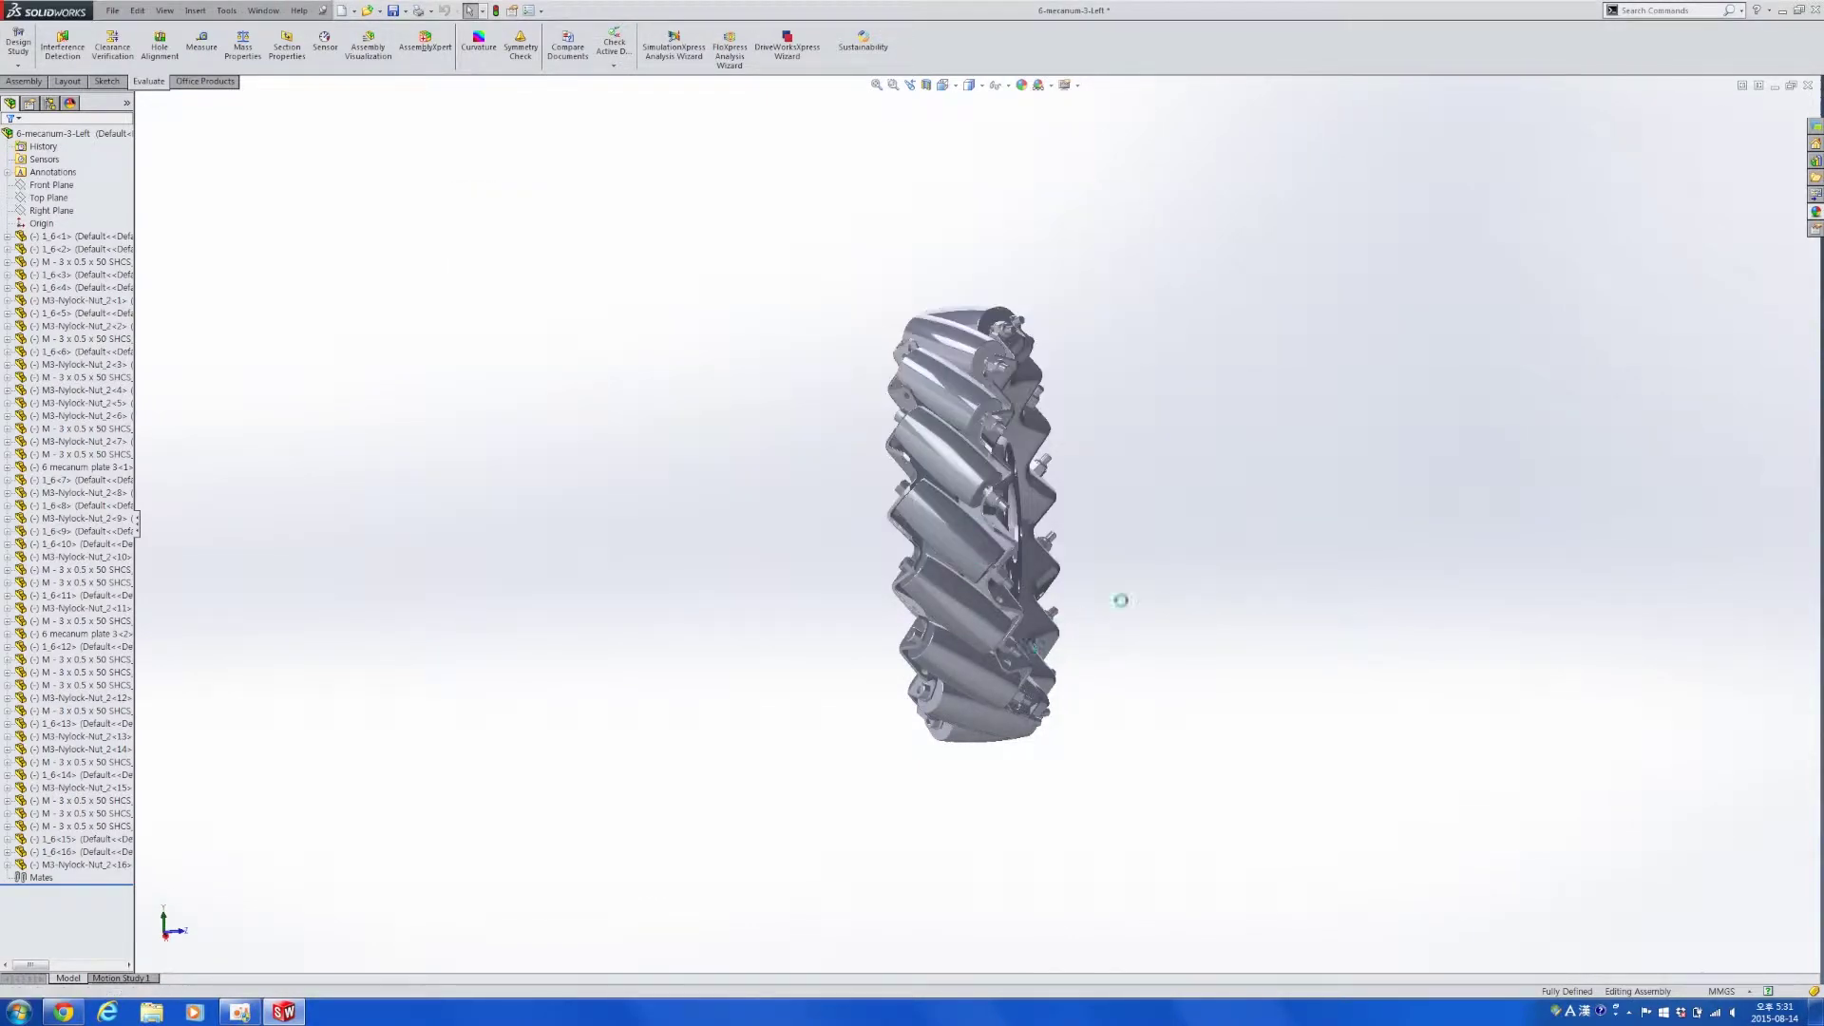
# Close the mecanum wheel assembly and create a new assembly document.
pyautogui.moveTo(1172, 542); pyautogui.dragTo(1231, 760, button='middle')
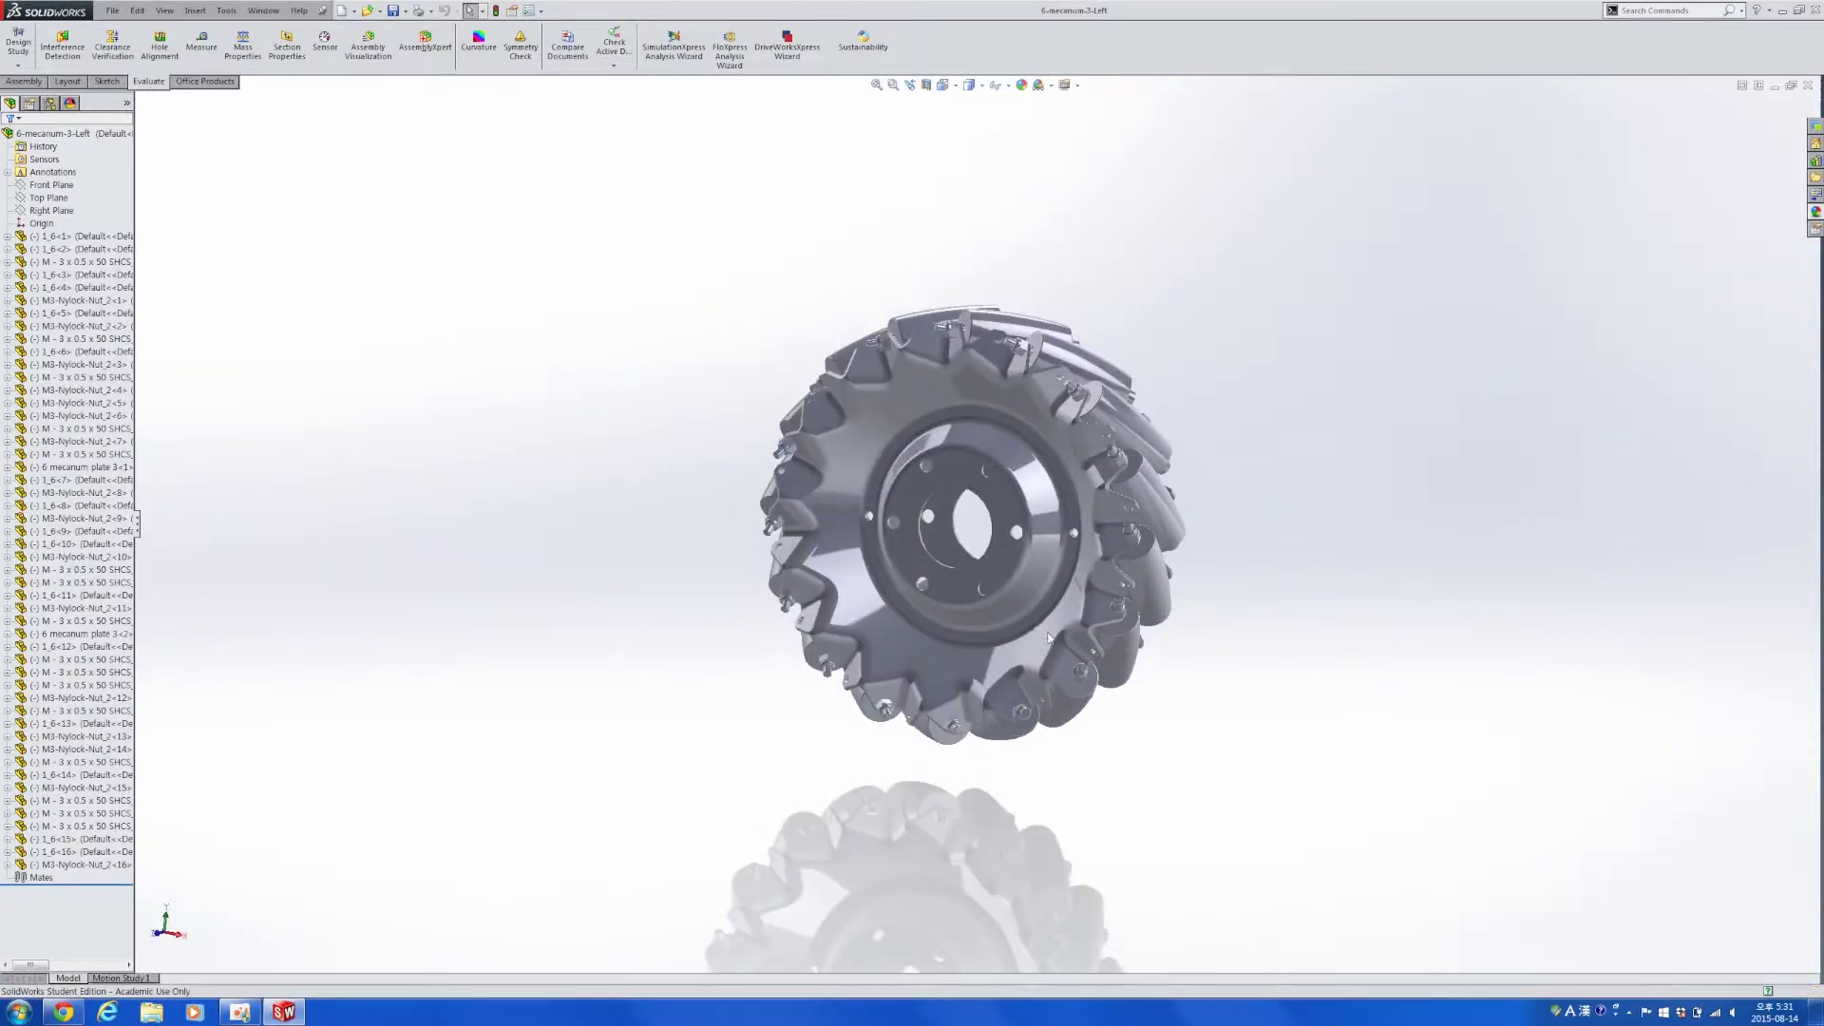
pyautogui.hotkey('ctrl', 'w')
pyautogui.hotkey('ctrl', 'n')
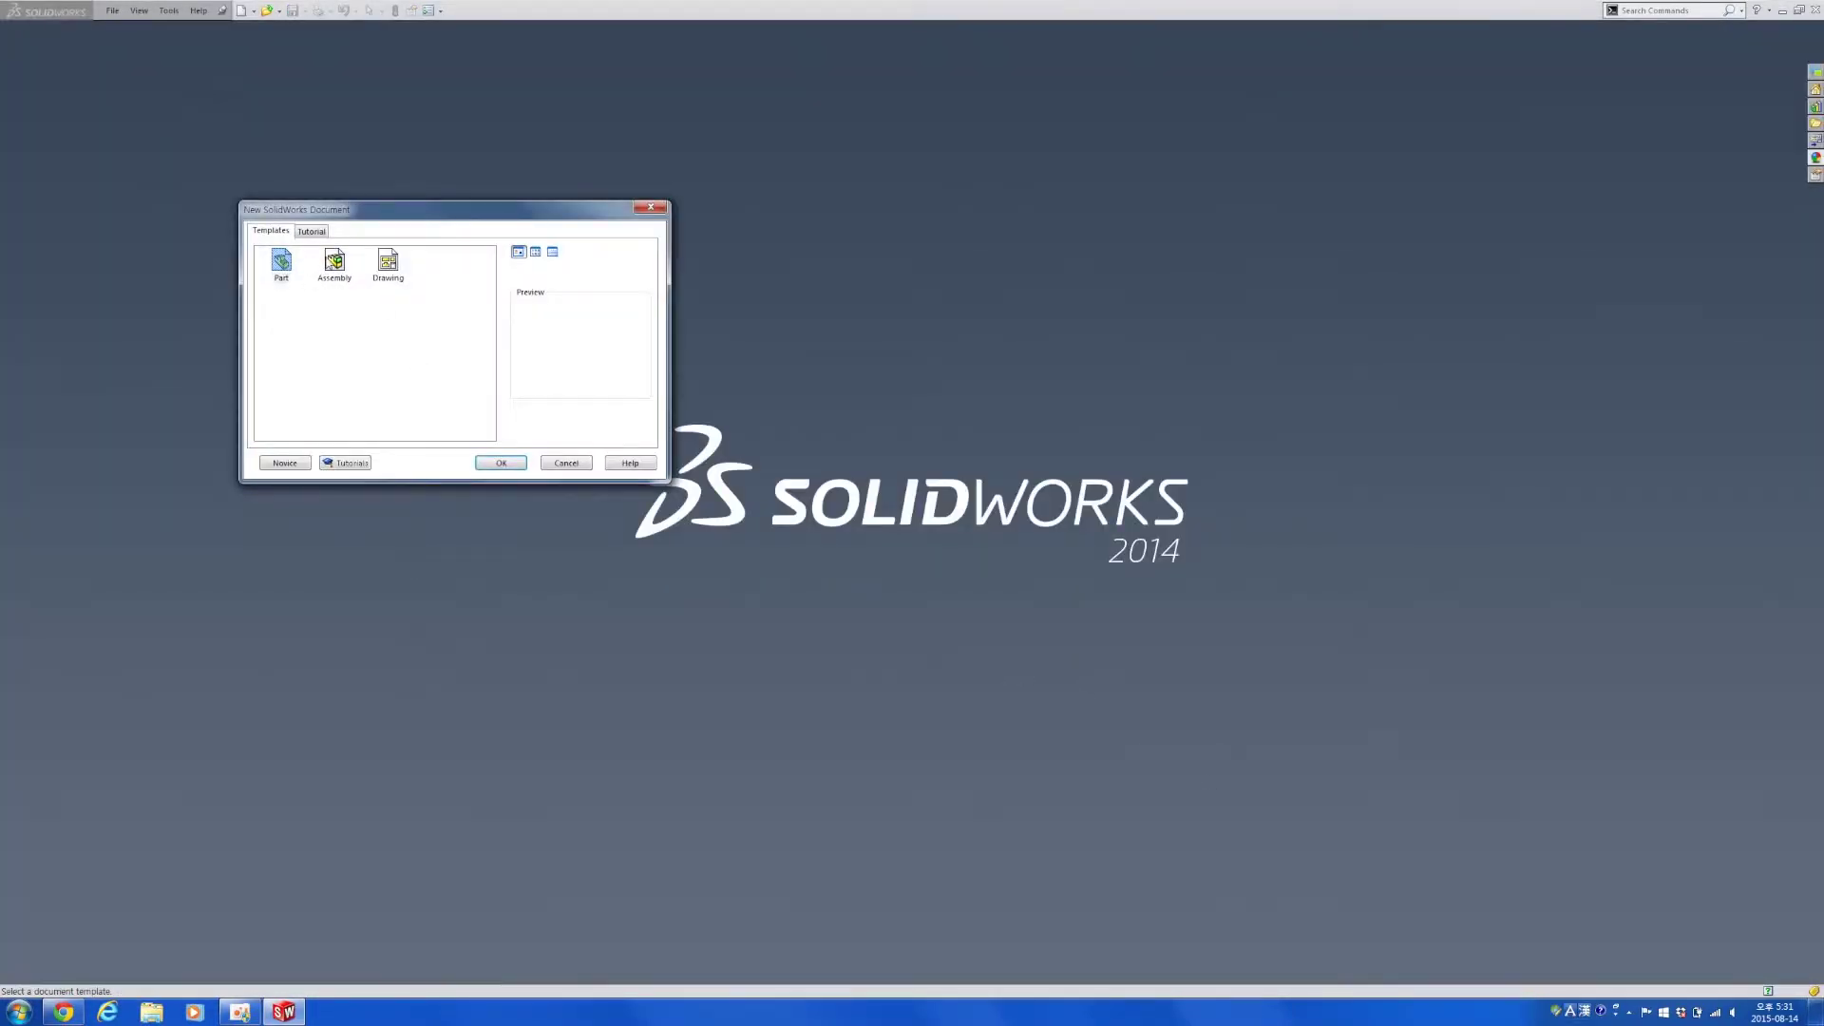
pyautogui.click(334, 263)
pyautogui.click(501, 463)
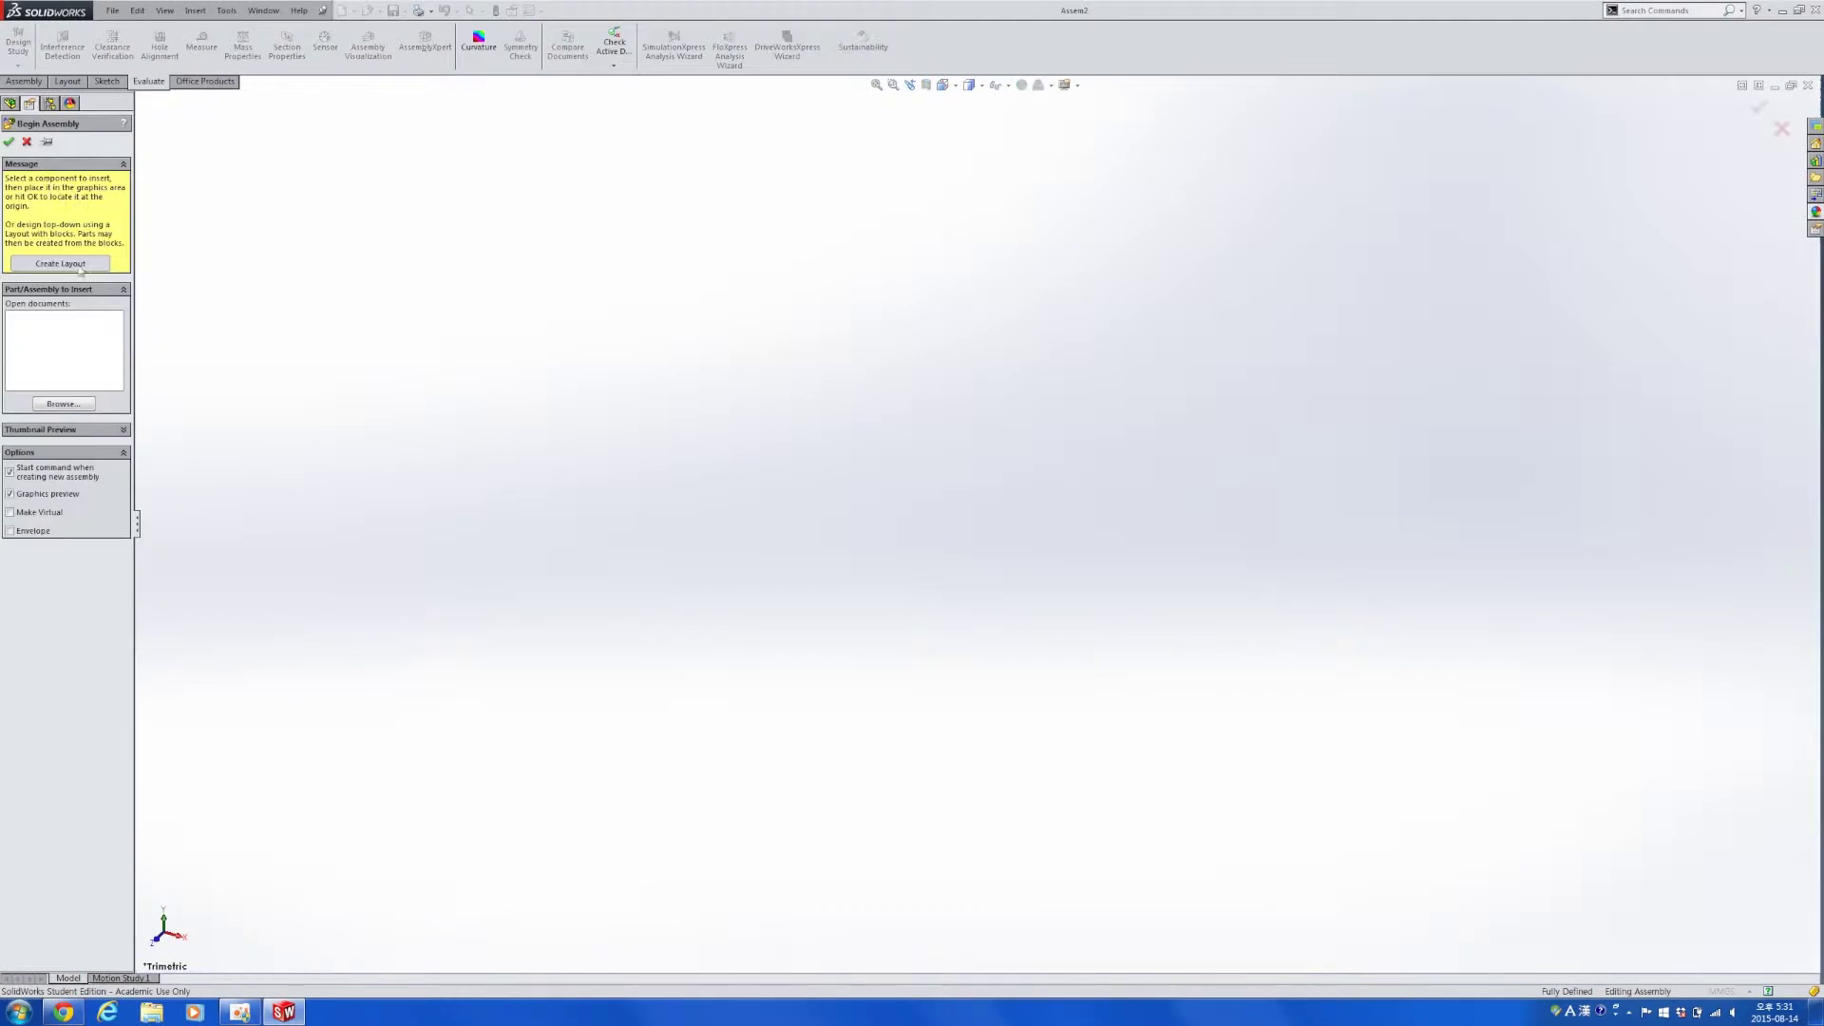
# Insert channel_416 from the Dropbox CAD Parts folder as the first component of the new assembly.
pyautogui.click(62, 404)
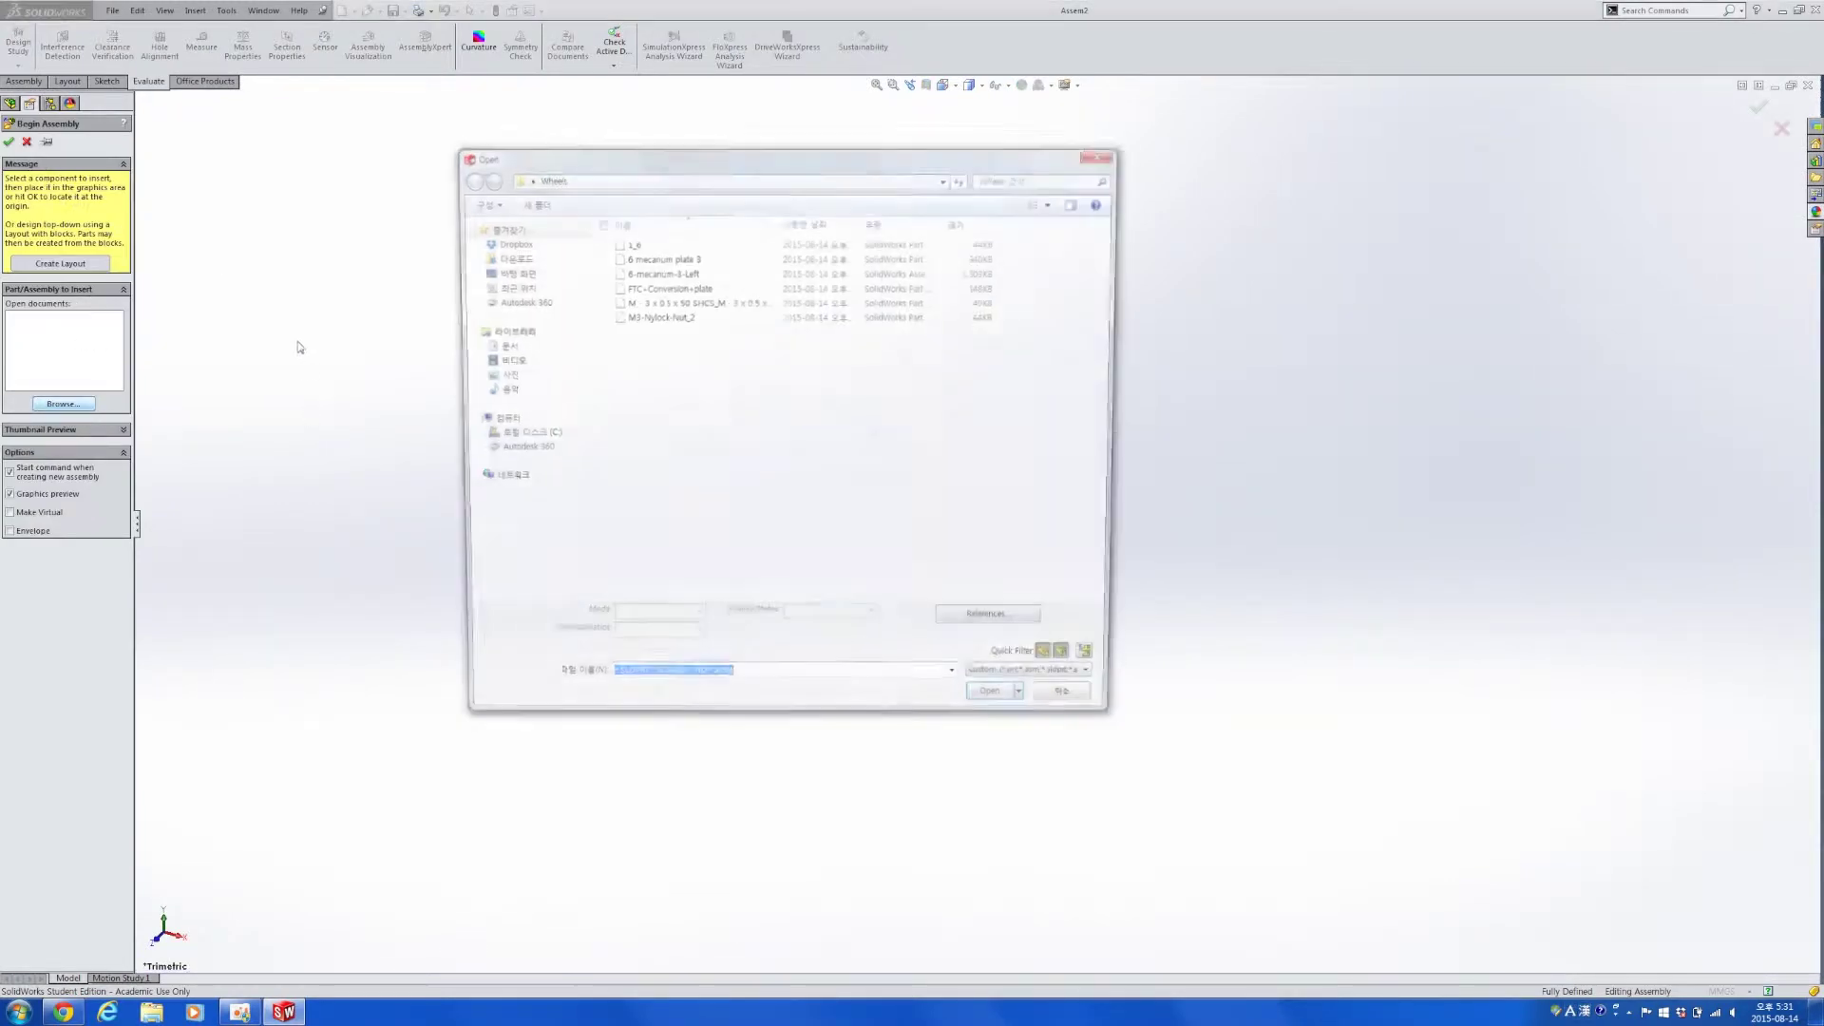
pyautogui.click(513, 255)
pyautogui.click(518, 243)
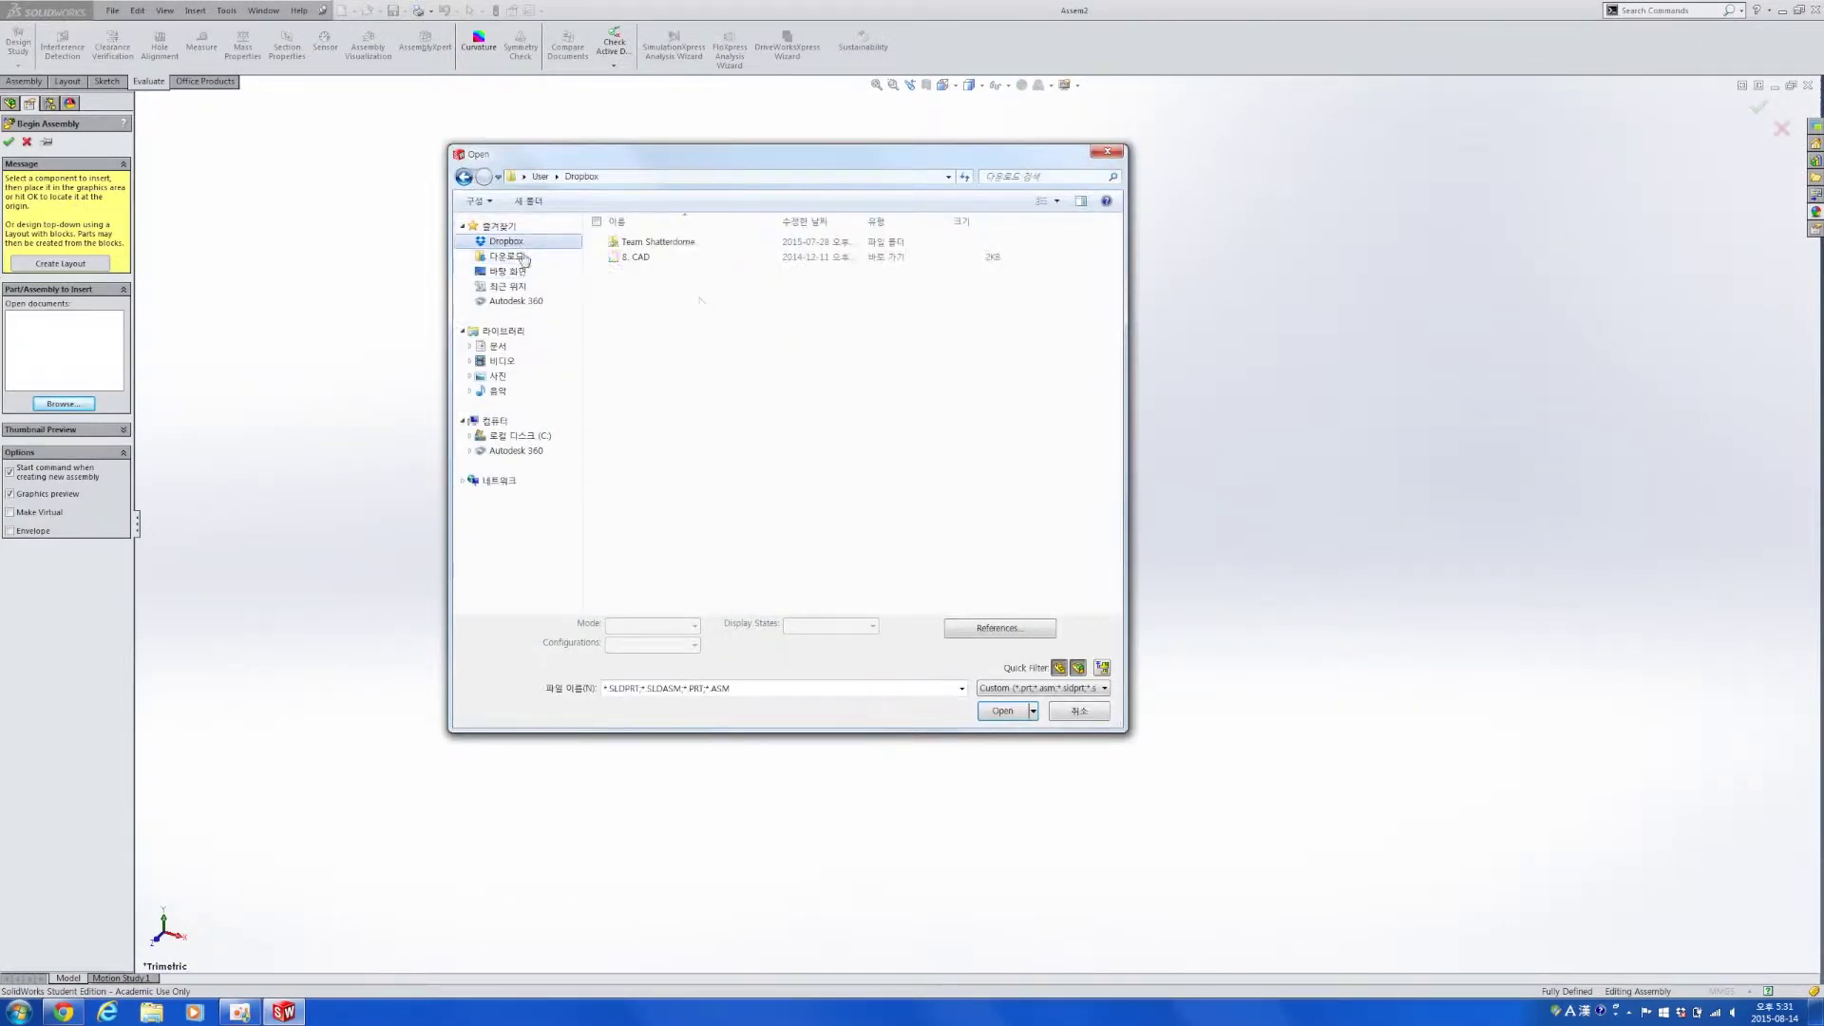
pyautogui.doubleClick(686, 260)
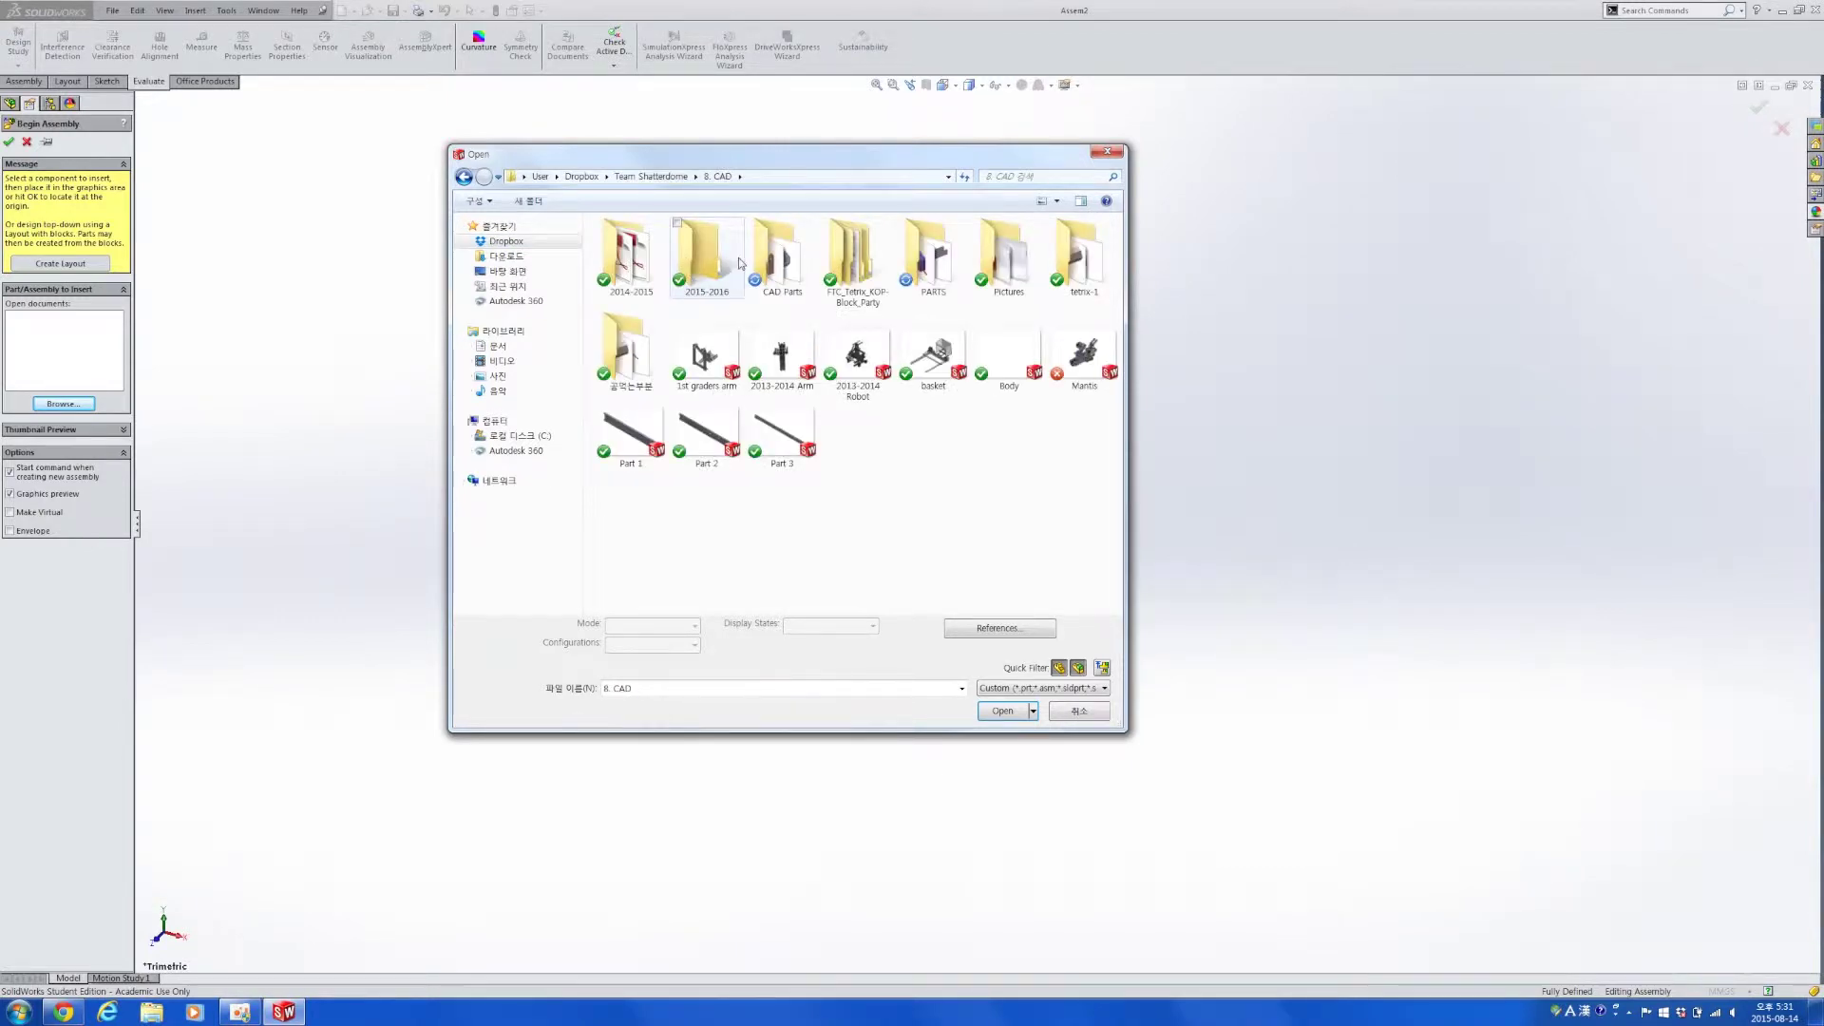
pyautogui.doubleClick(774, 257)
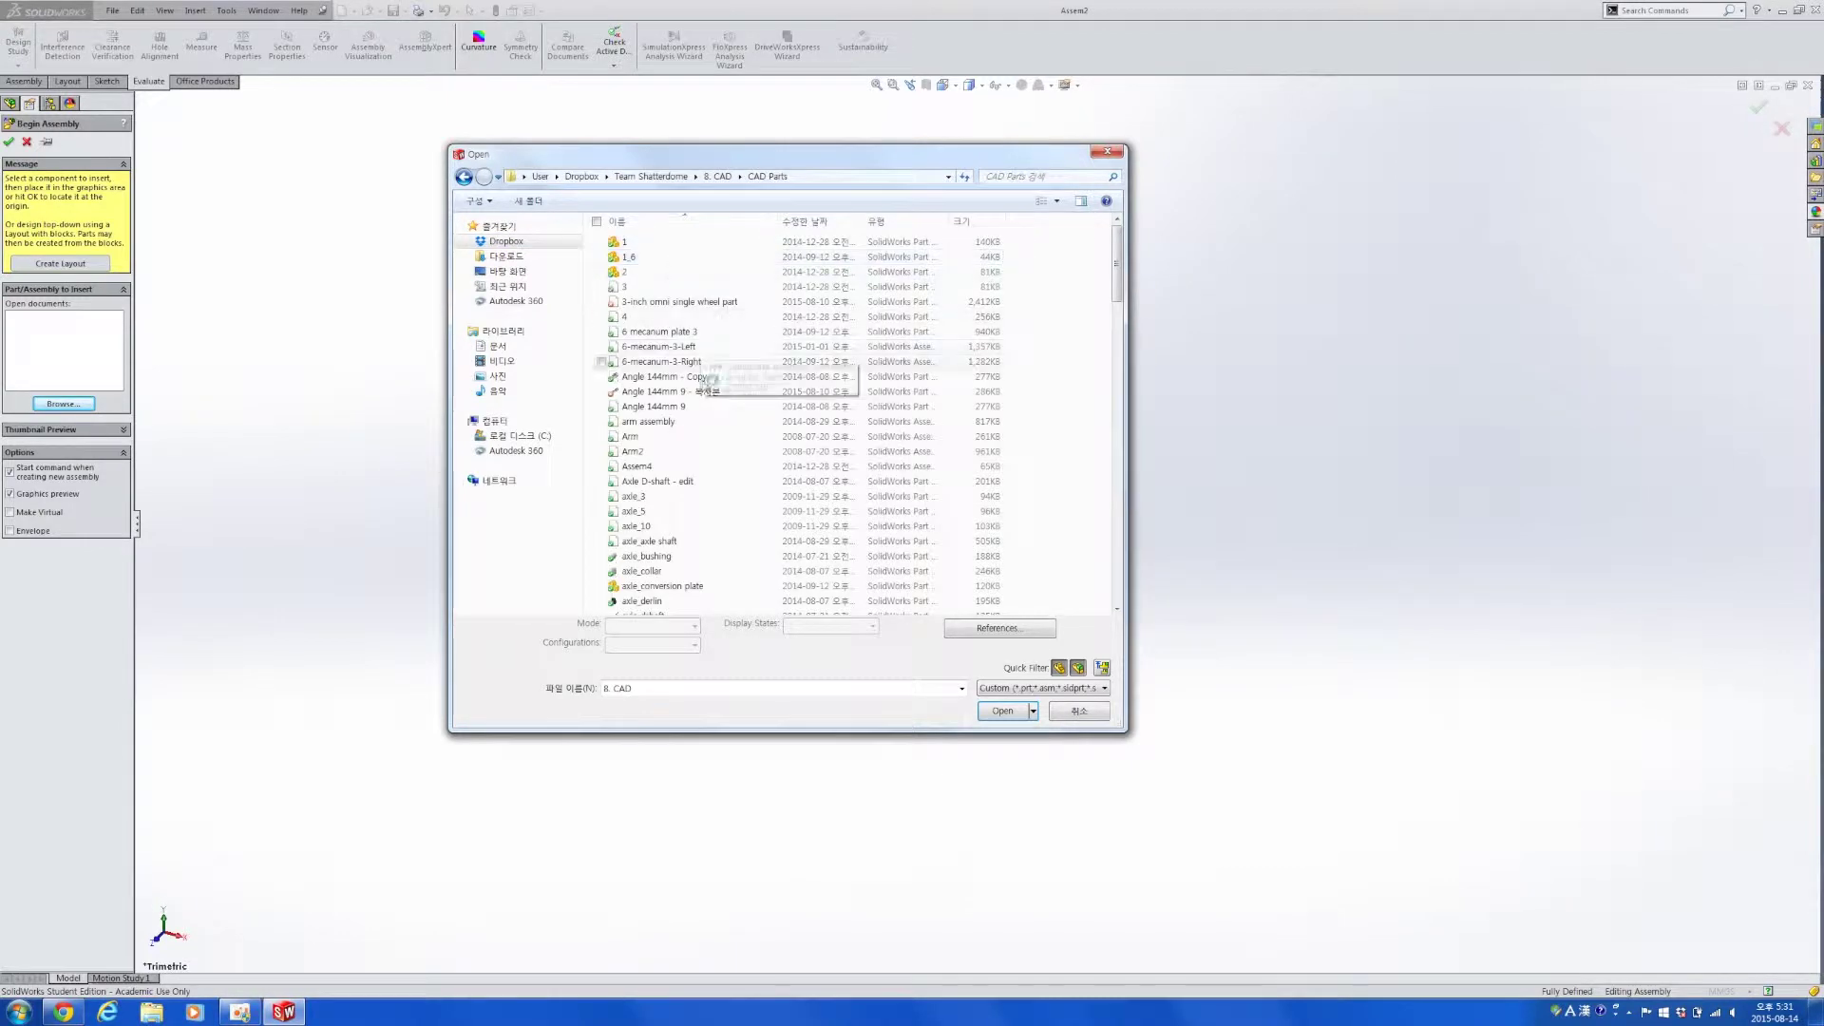
pyautogui.scroll(-3, 700, 418)
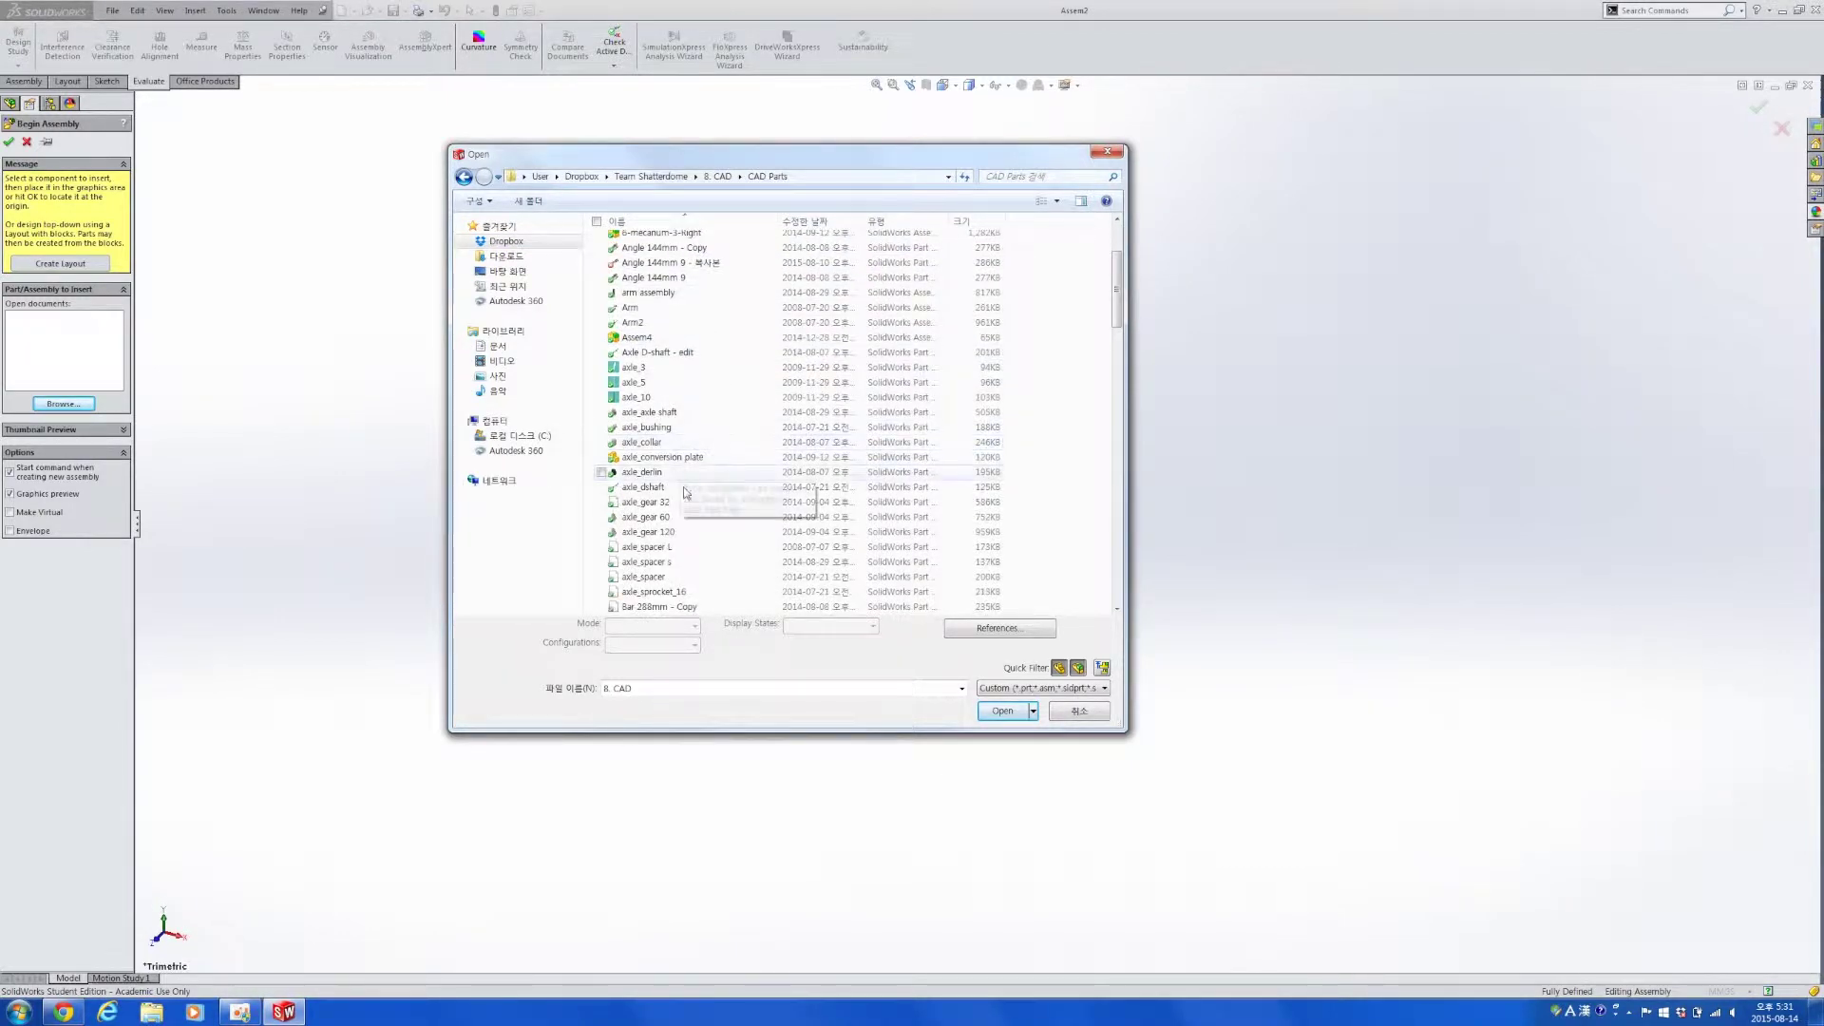
pyautogui.scroll(-3, 689, 499)
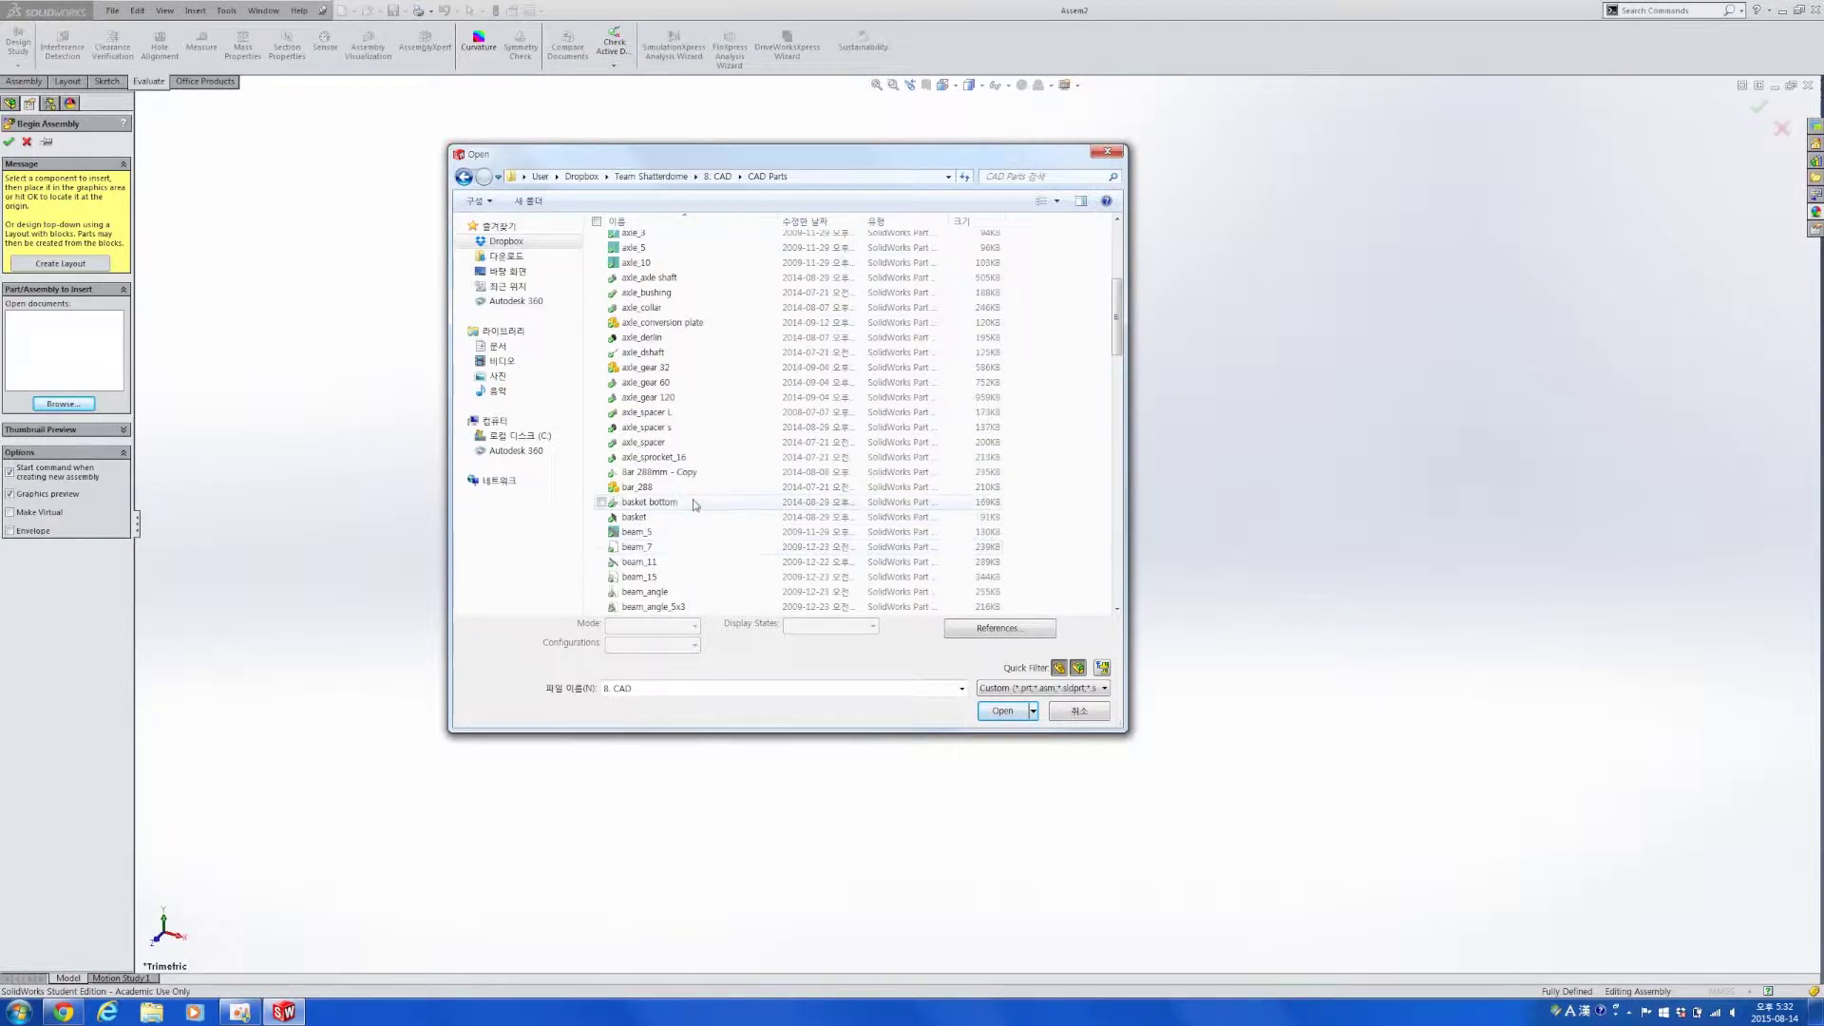
pyautogui.scroll(-8, 695, 505)
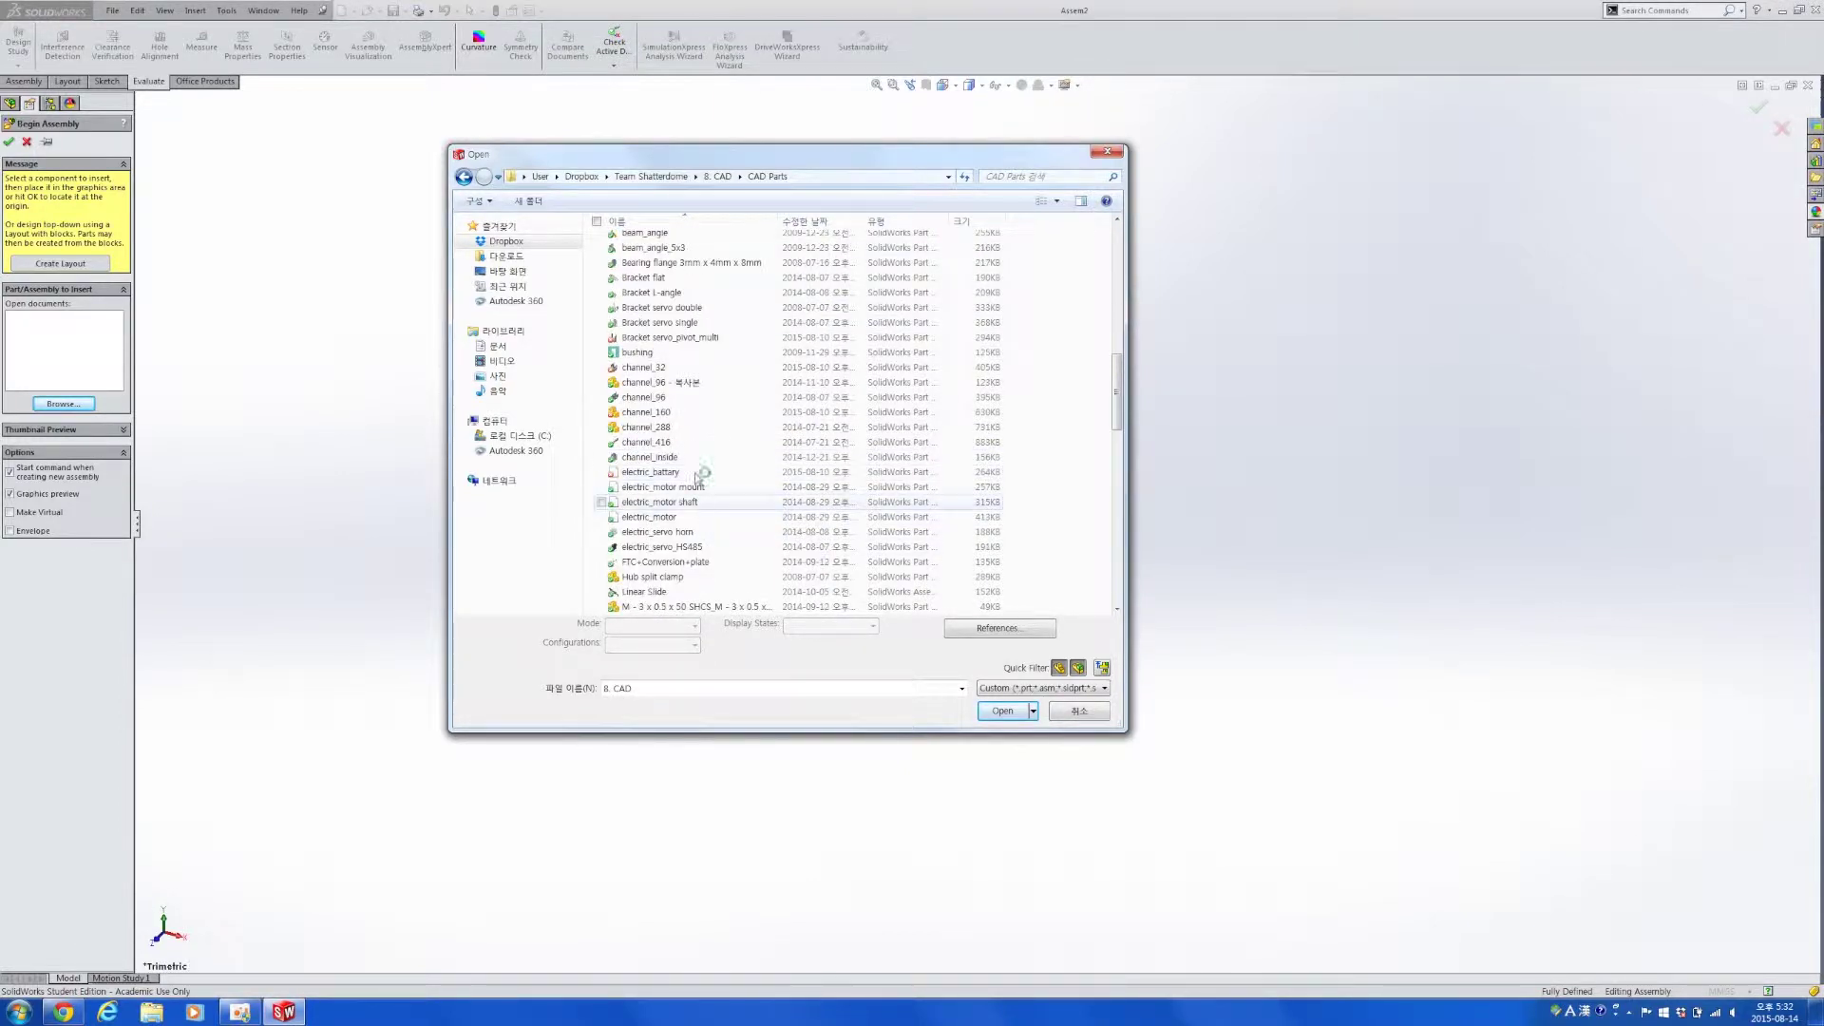
pyautogui.click(693, 446)
pyautogui.click(1003, 713)
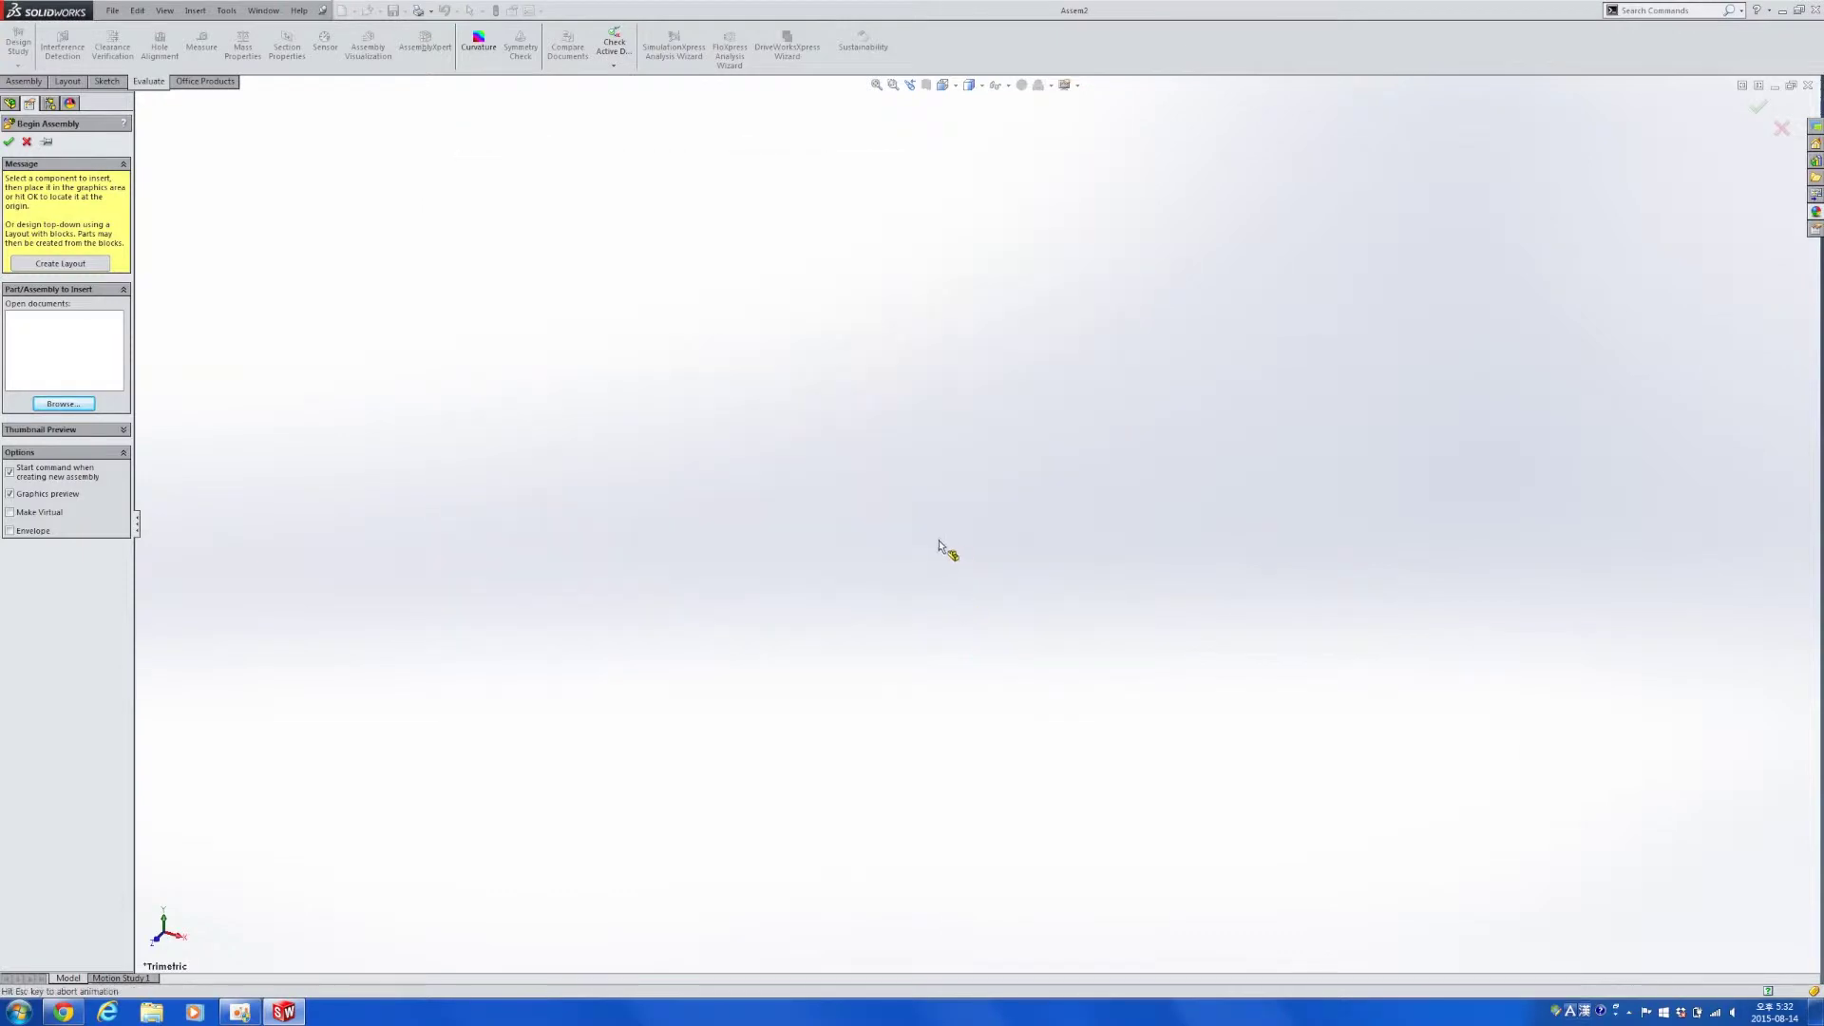
pyautogui.click(998, 722)
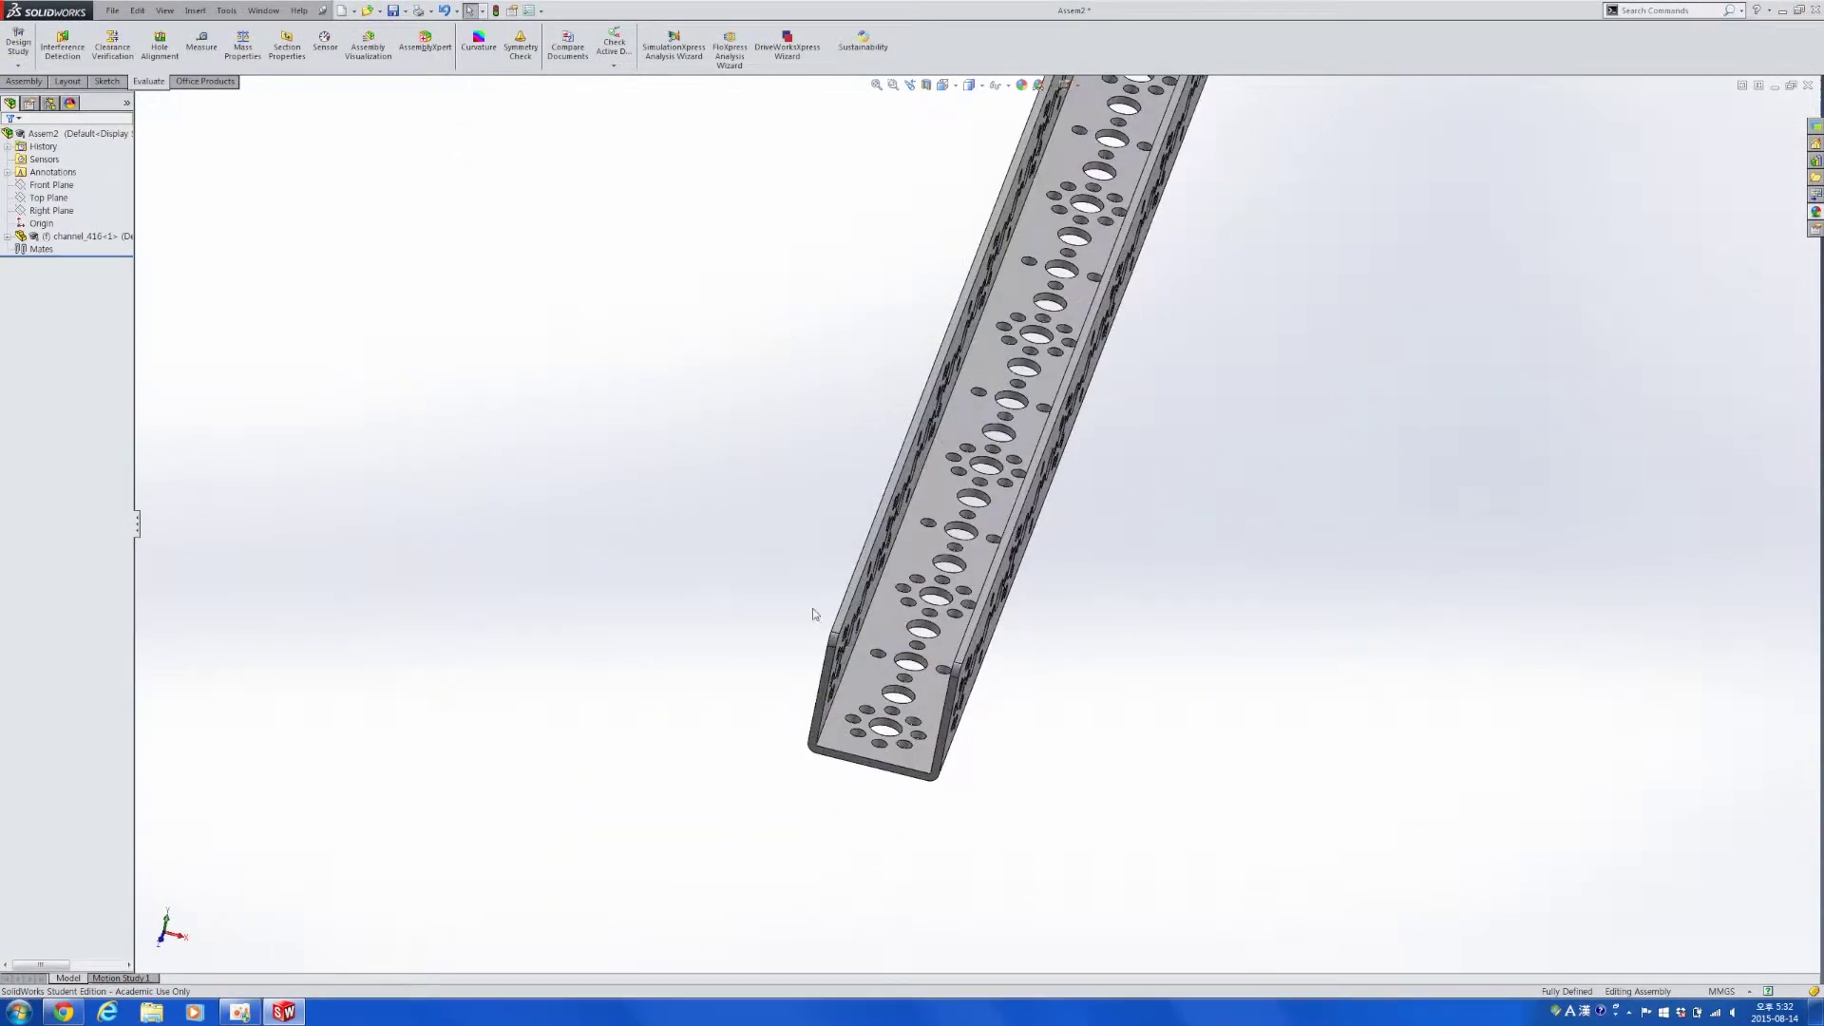
# Insert 6-mecanum-3-Left and FTC+Conversion+plate from the desktop Wheels folder and place both beside the channel.
pyautogui.click(23, 80)
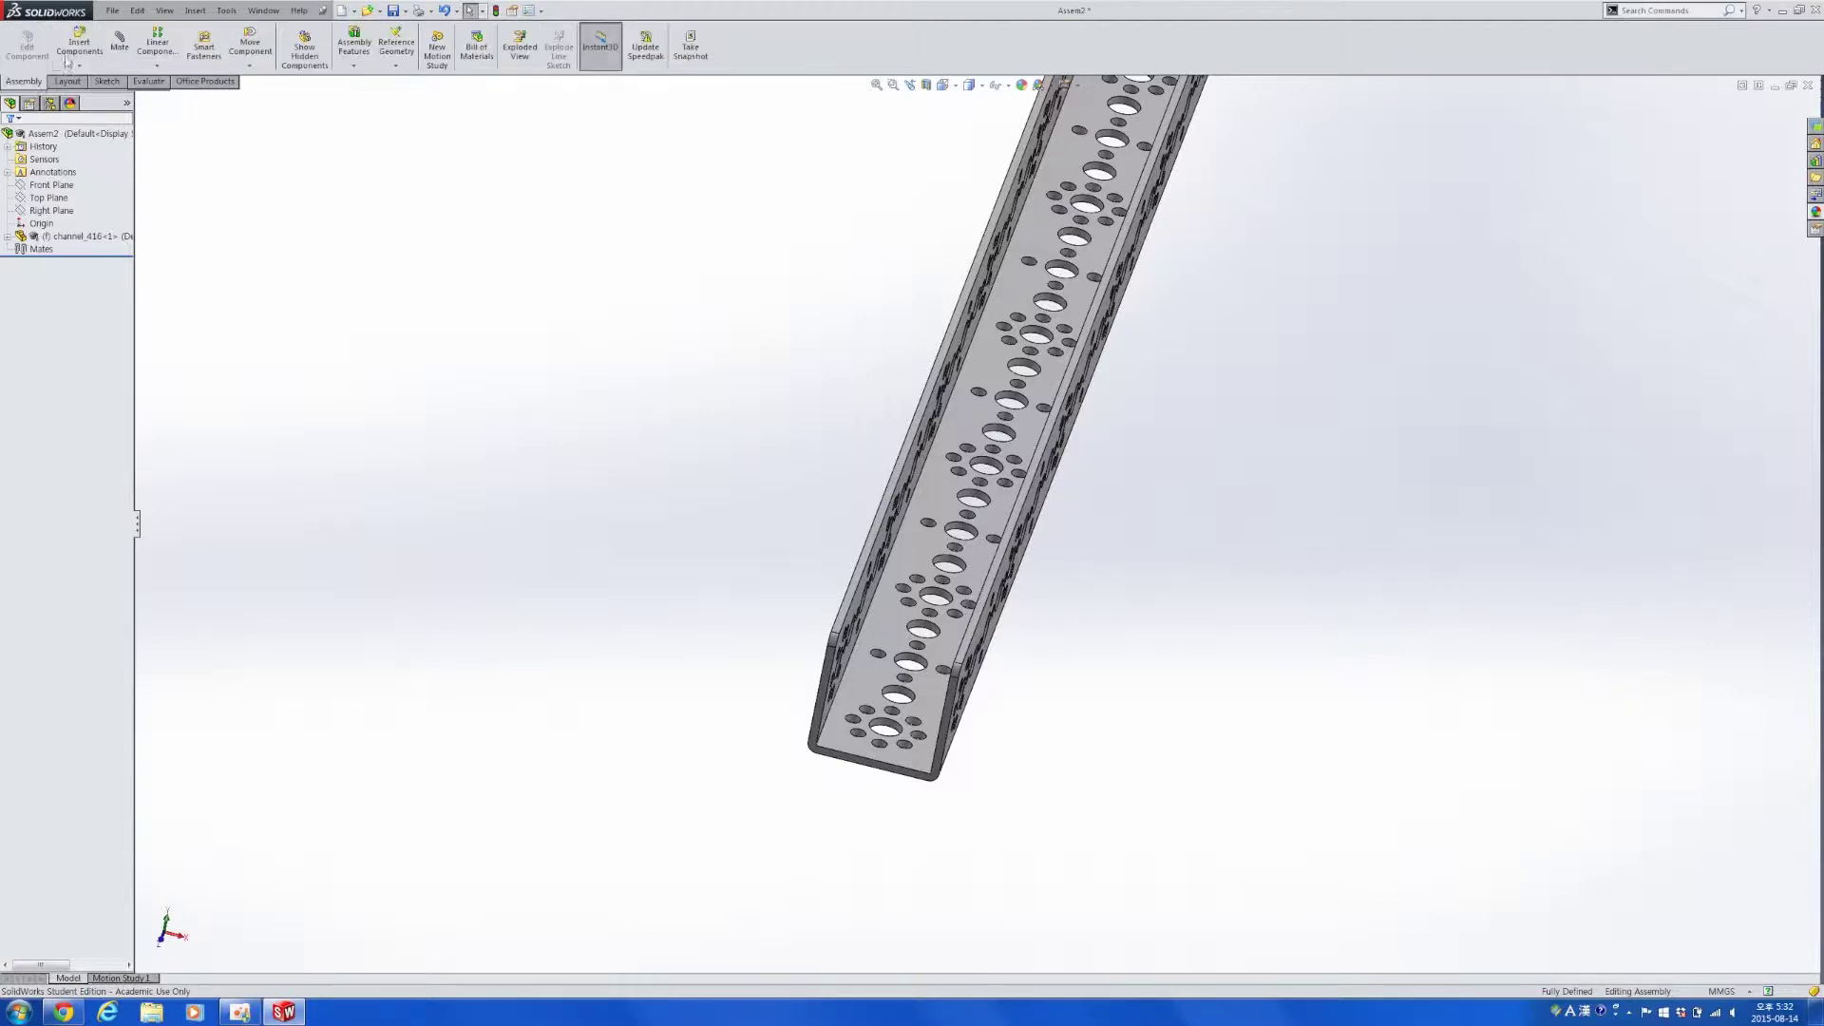
pyautogui.click(79, 43)
pyautogui.click(59, 391)
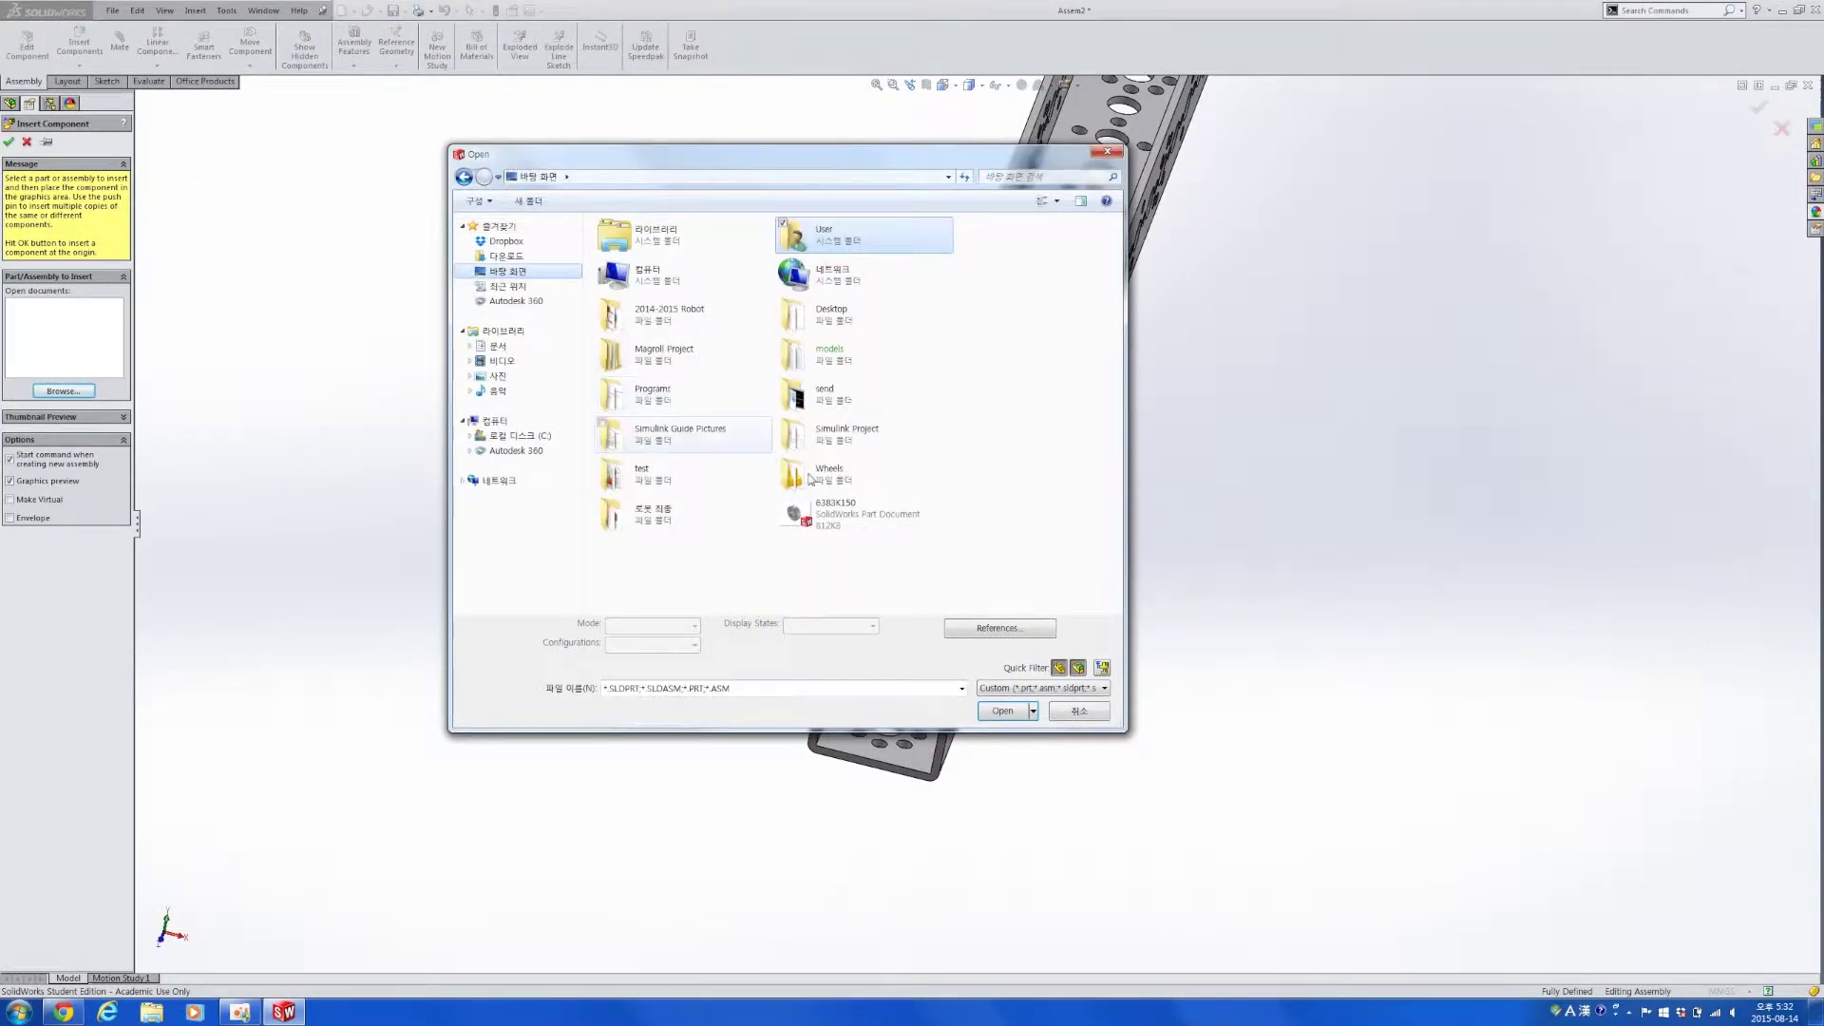
pyautogui.doubleClick(819, 480)
pyautogui.moveTo(844, 511); pyautogui.dragTo(665, 251)
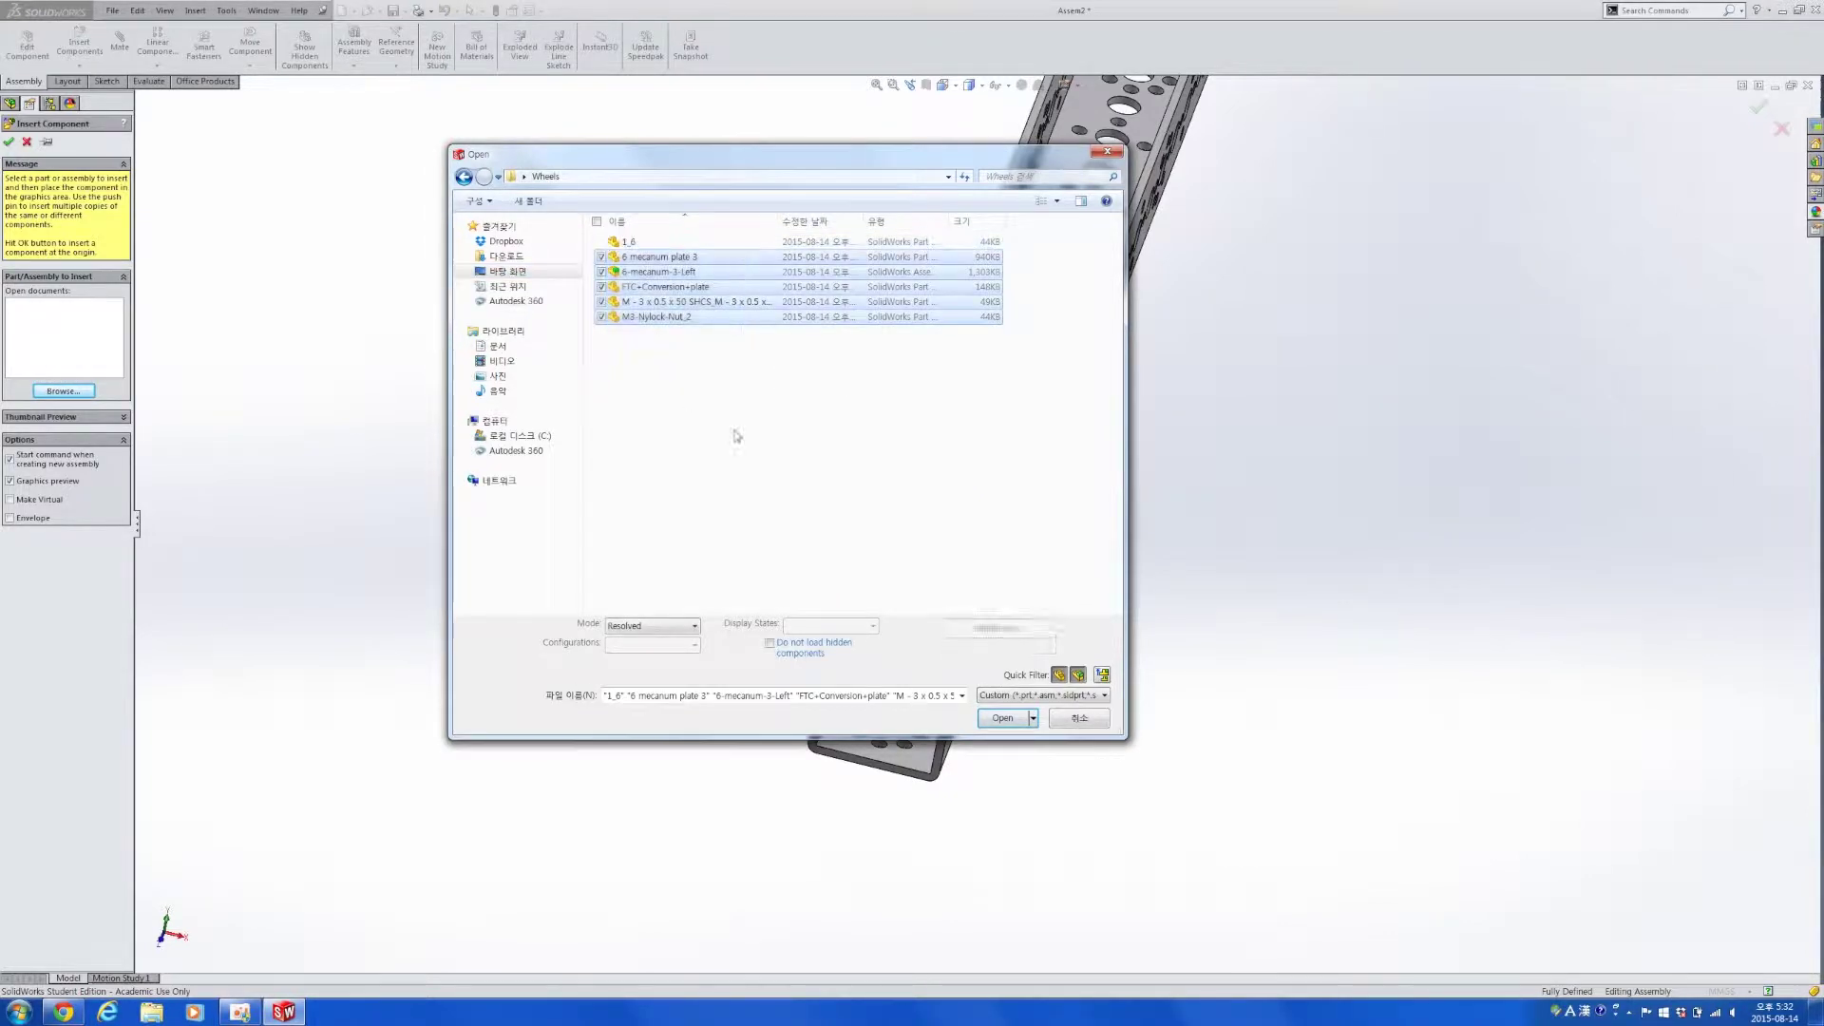
pyautogui.click(656, 261)
pyautogui.moveTo(668, 289); pyautogui.dragTo(665, 273)
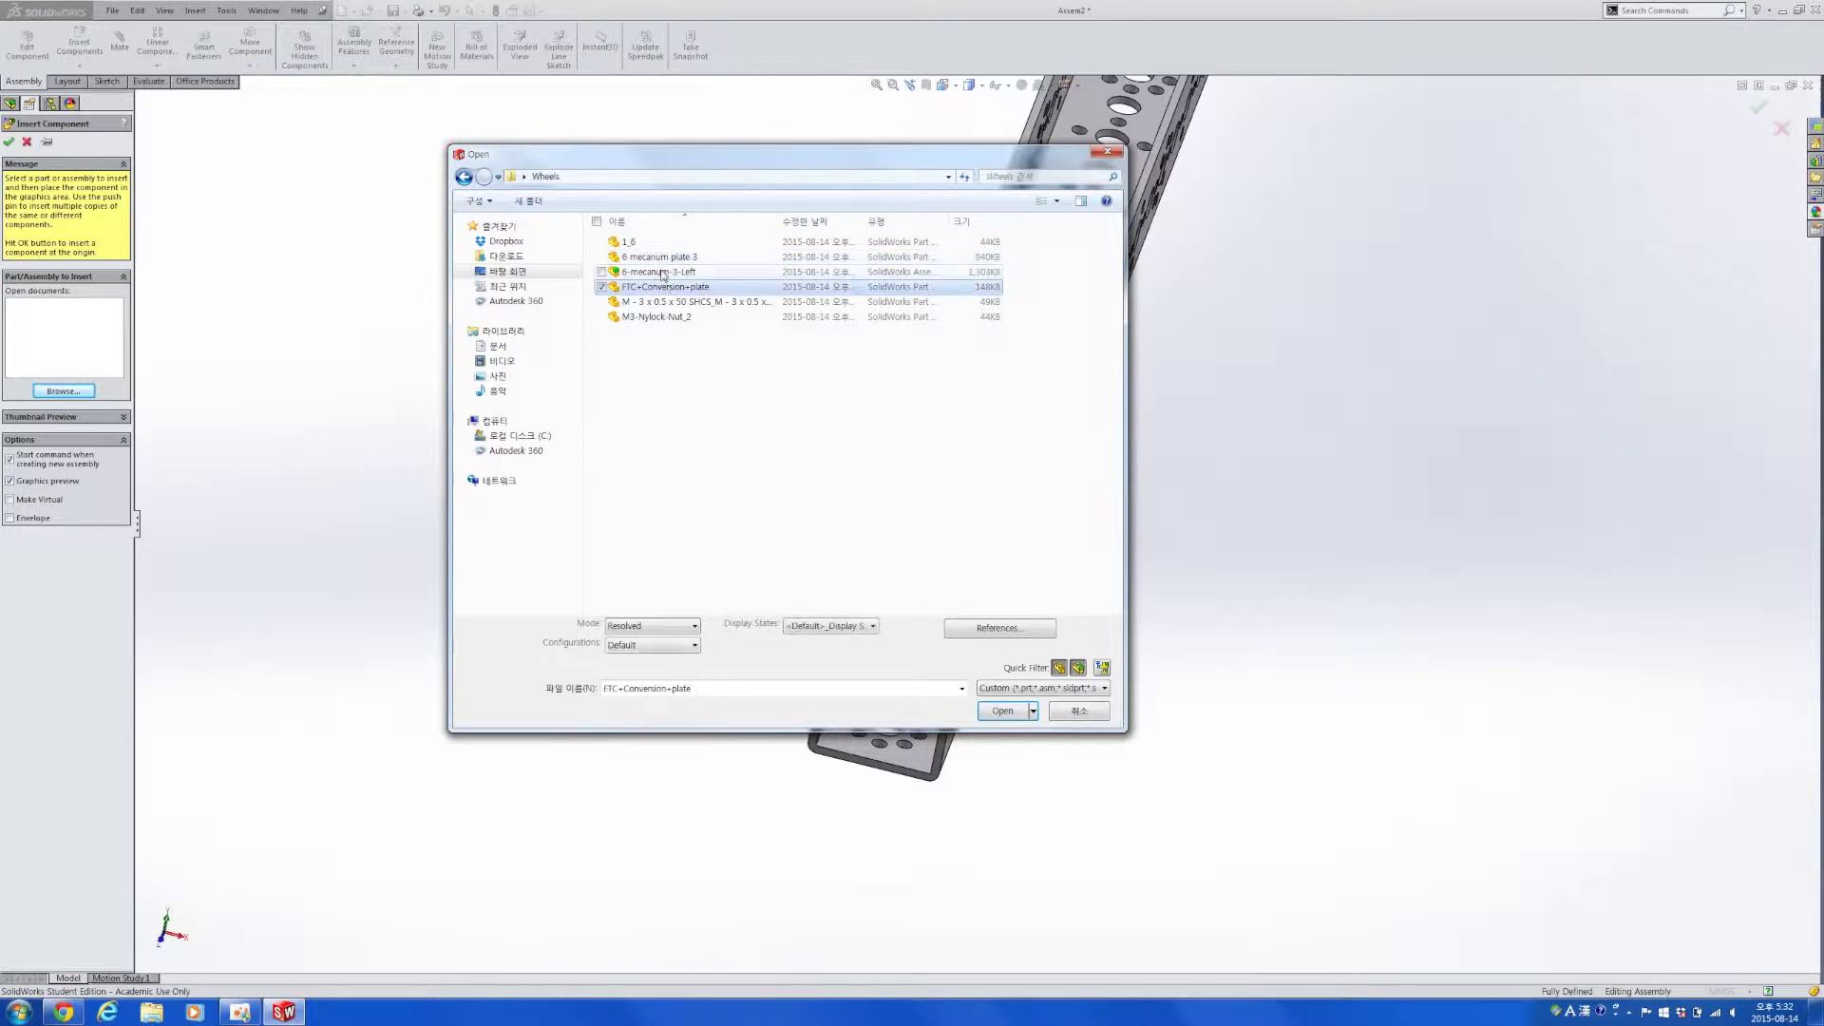
pyautogui.click(1018, 719)
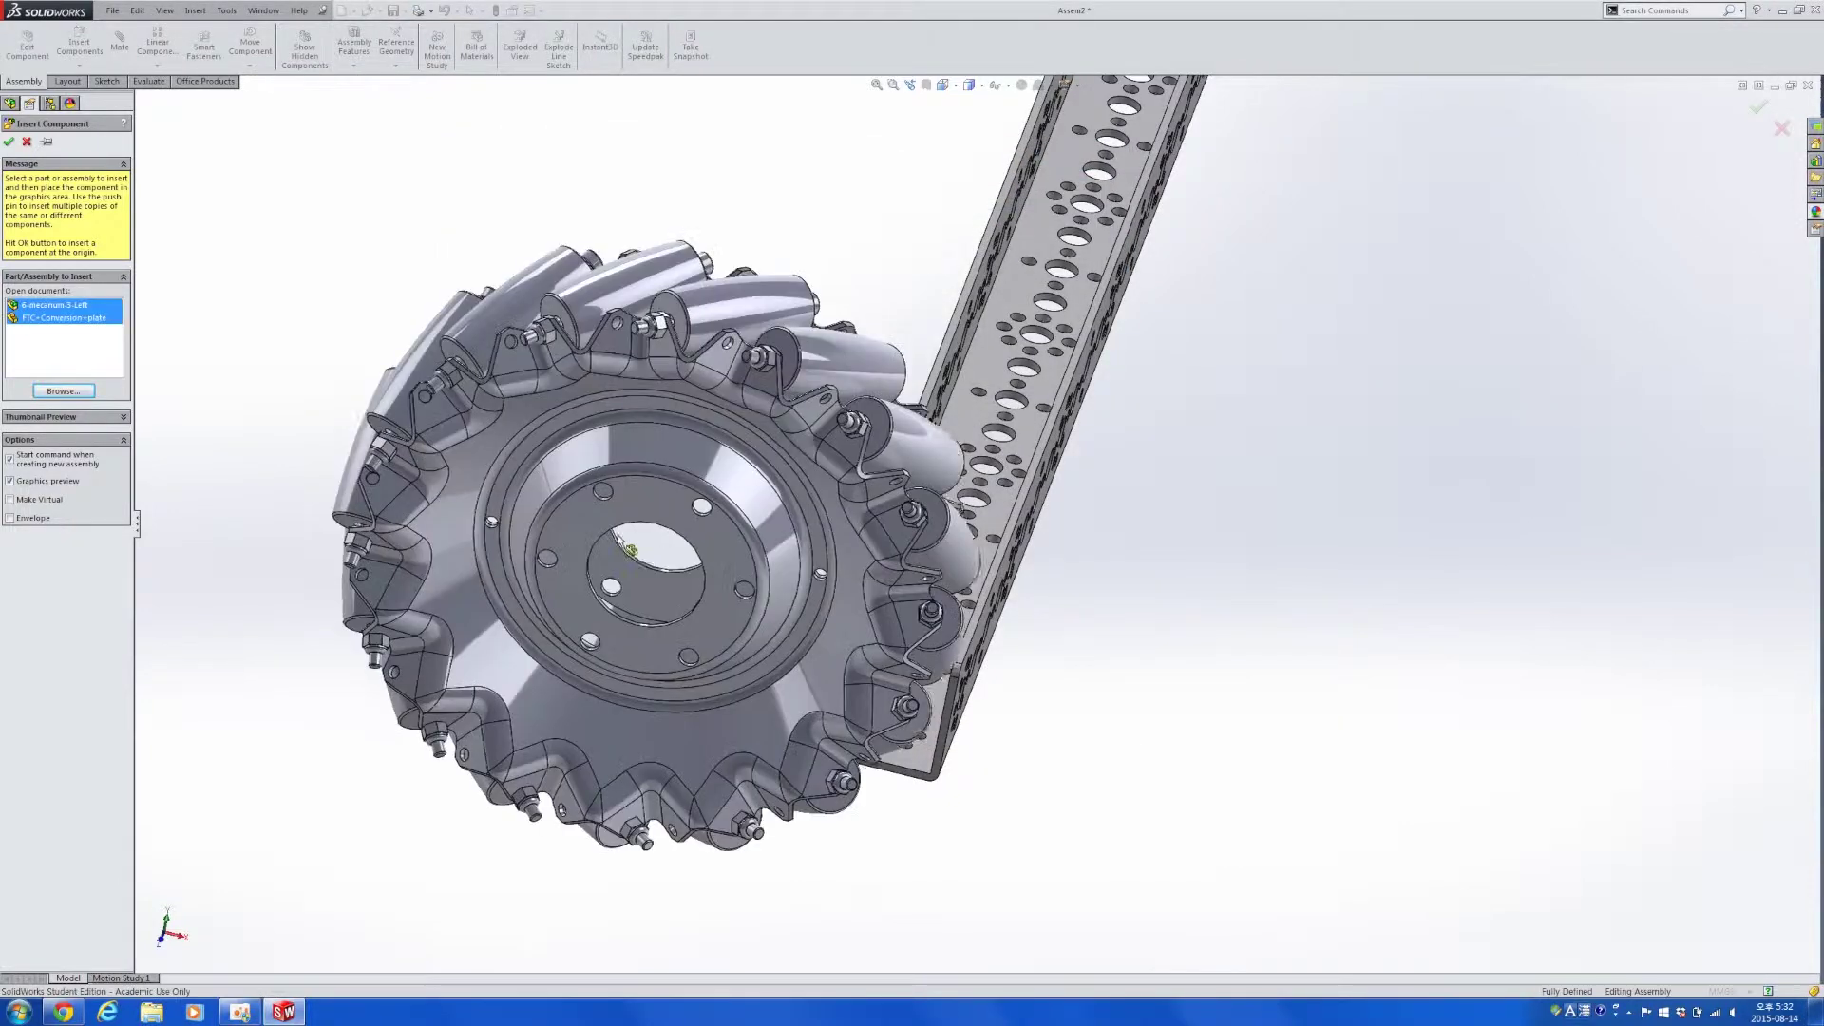
pyautogui.click(495, 794)
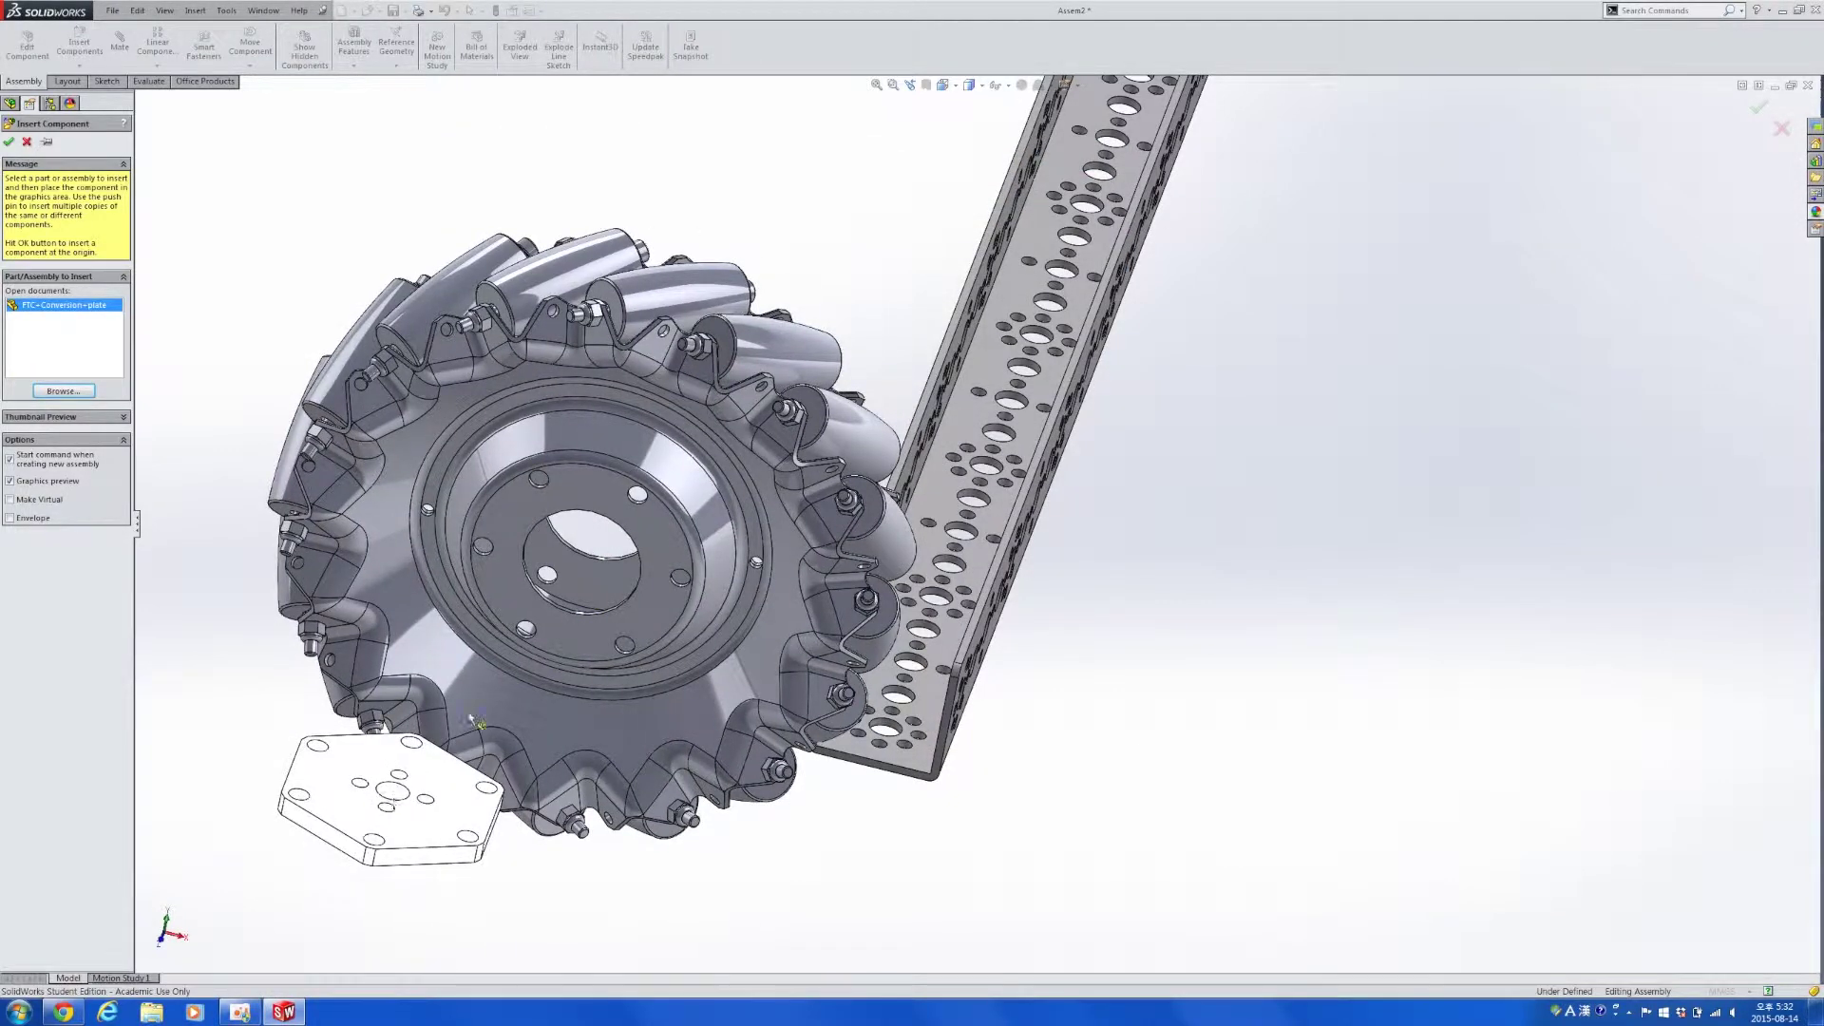
# Mate the wheel's center bore concentric with the large hole at the end of the channel's side wall, and move the wheel away from the channel.
pyautogui.scroll(5, 583, 748)
pyautogui.scroll(-6, 751, 539)
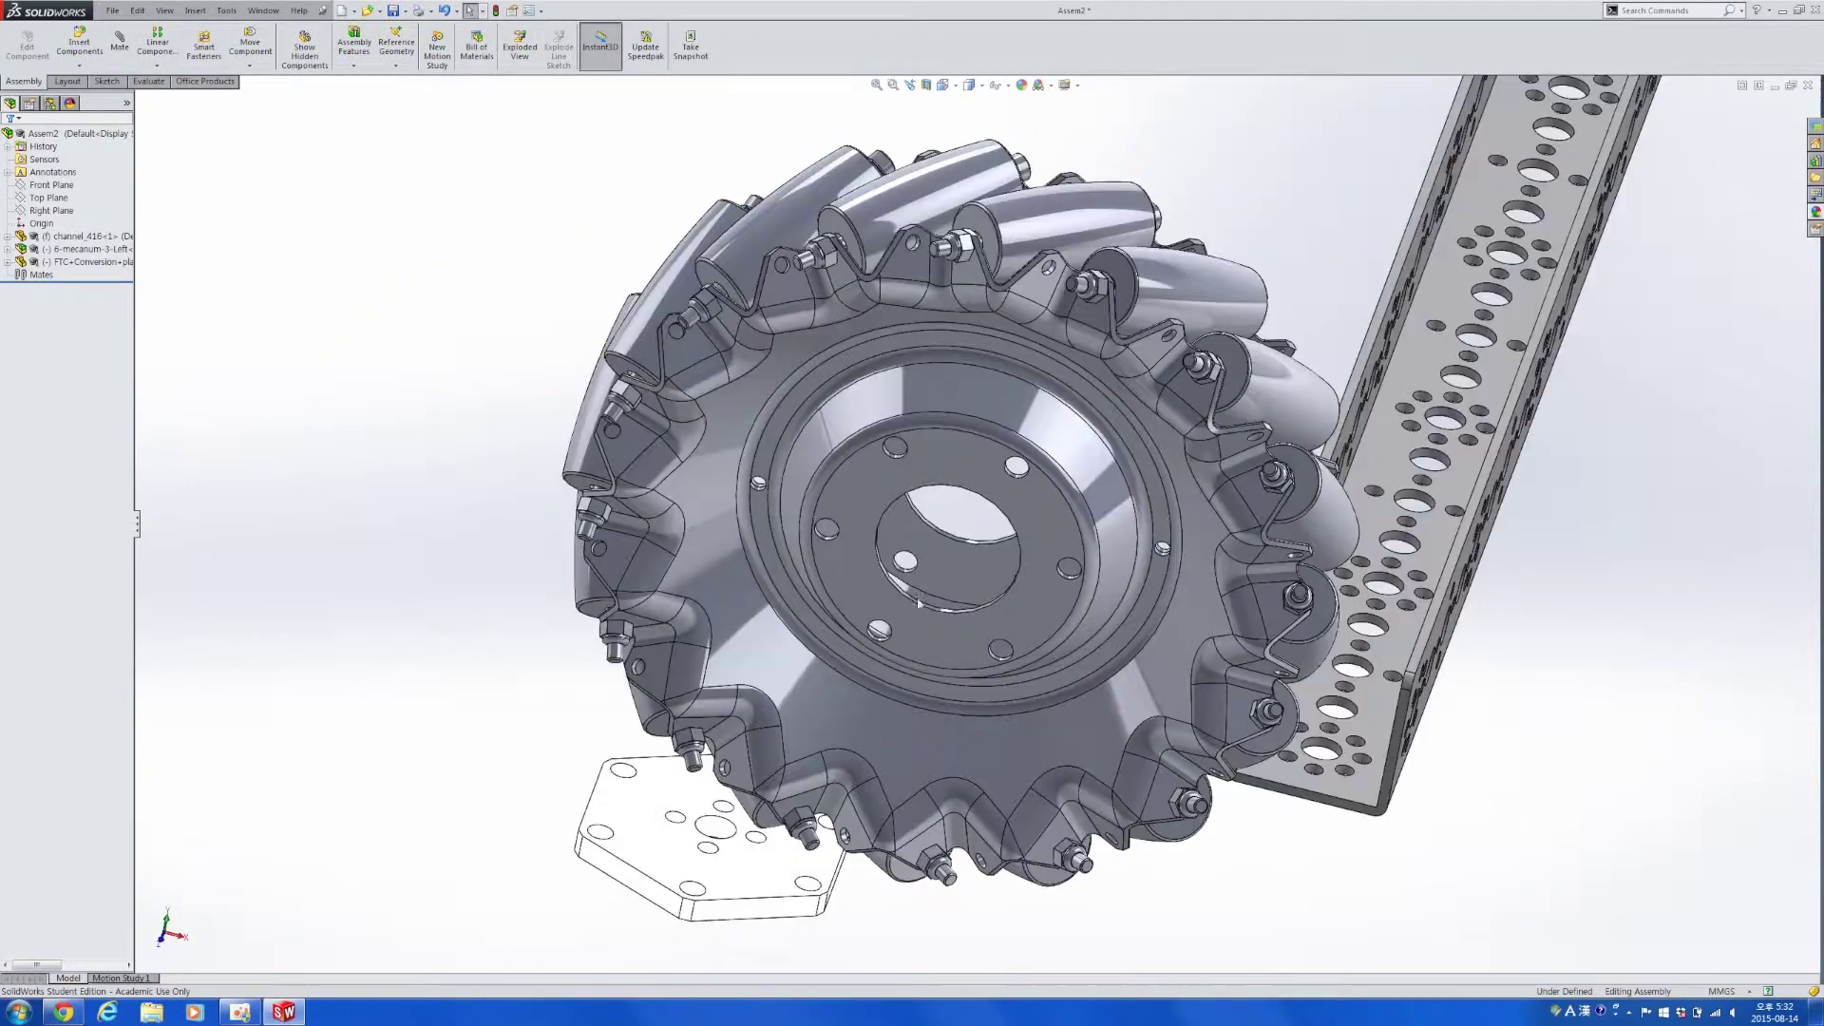
pyautogui.scroll(3, 1014, 610)
pyautogui.scroll(-3, 1015, 610)
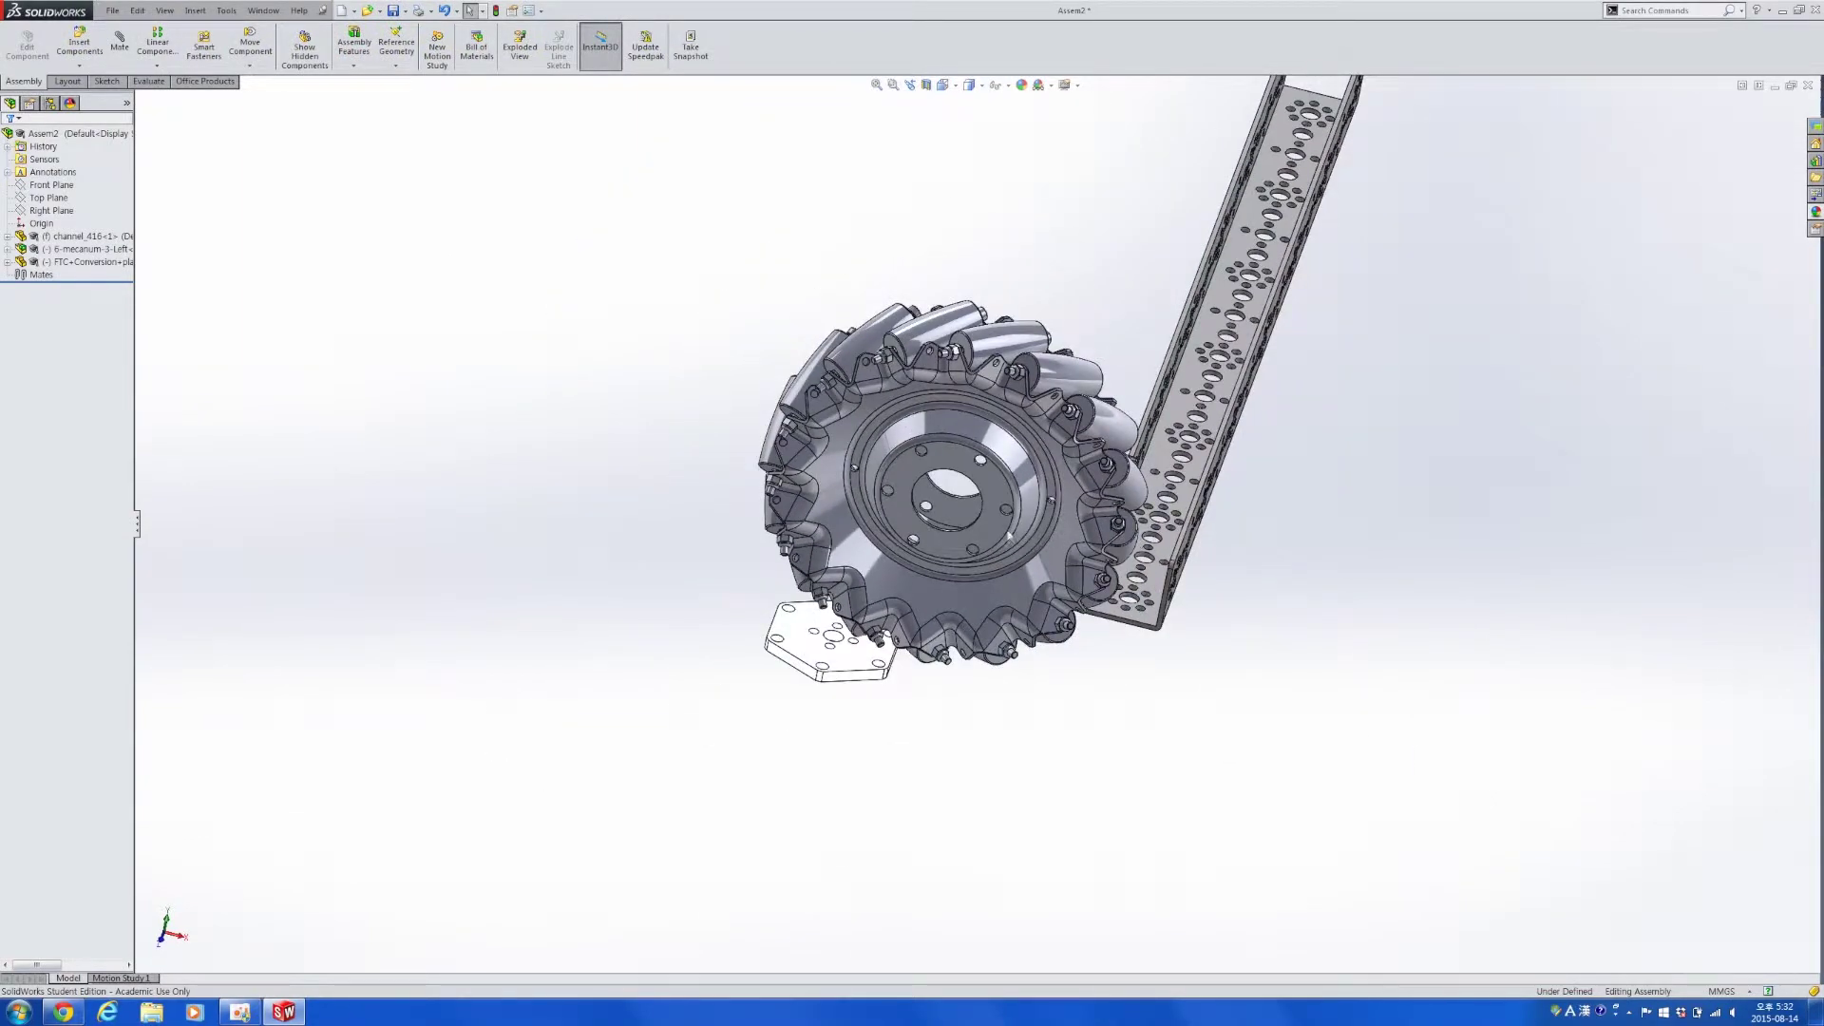
pyautogui.scroll(10, 1009, 537)
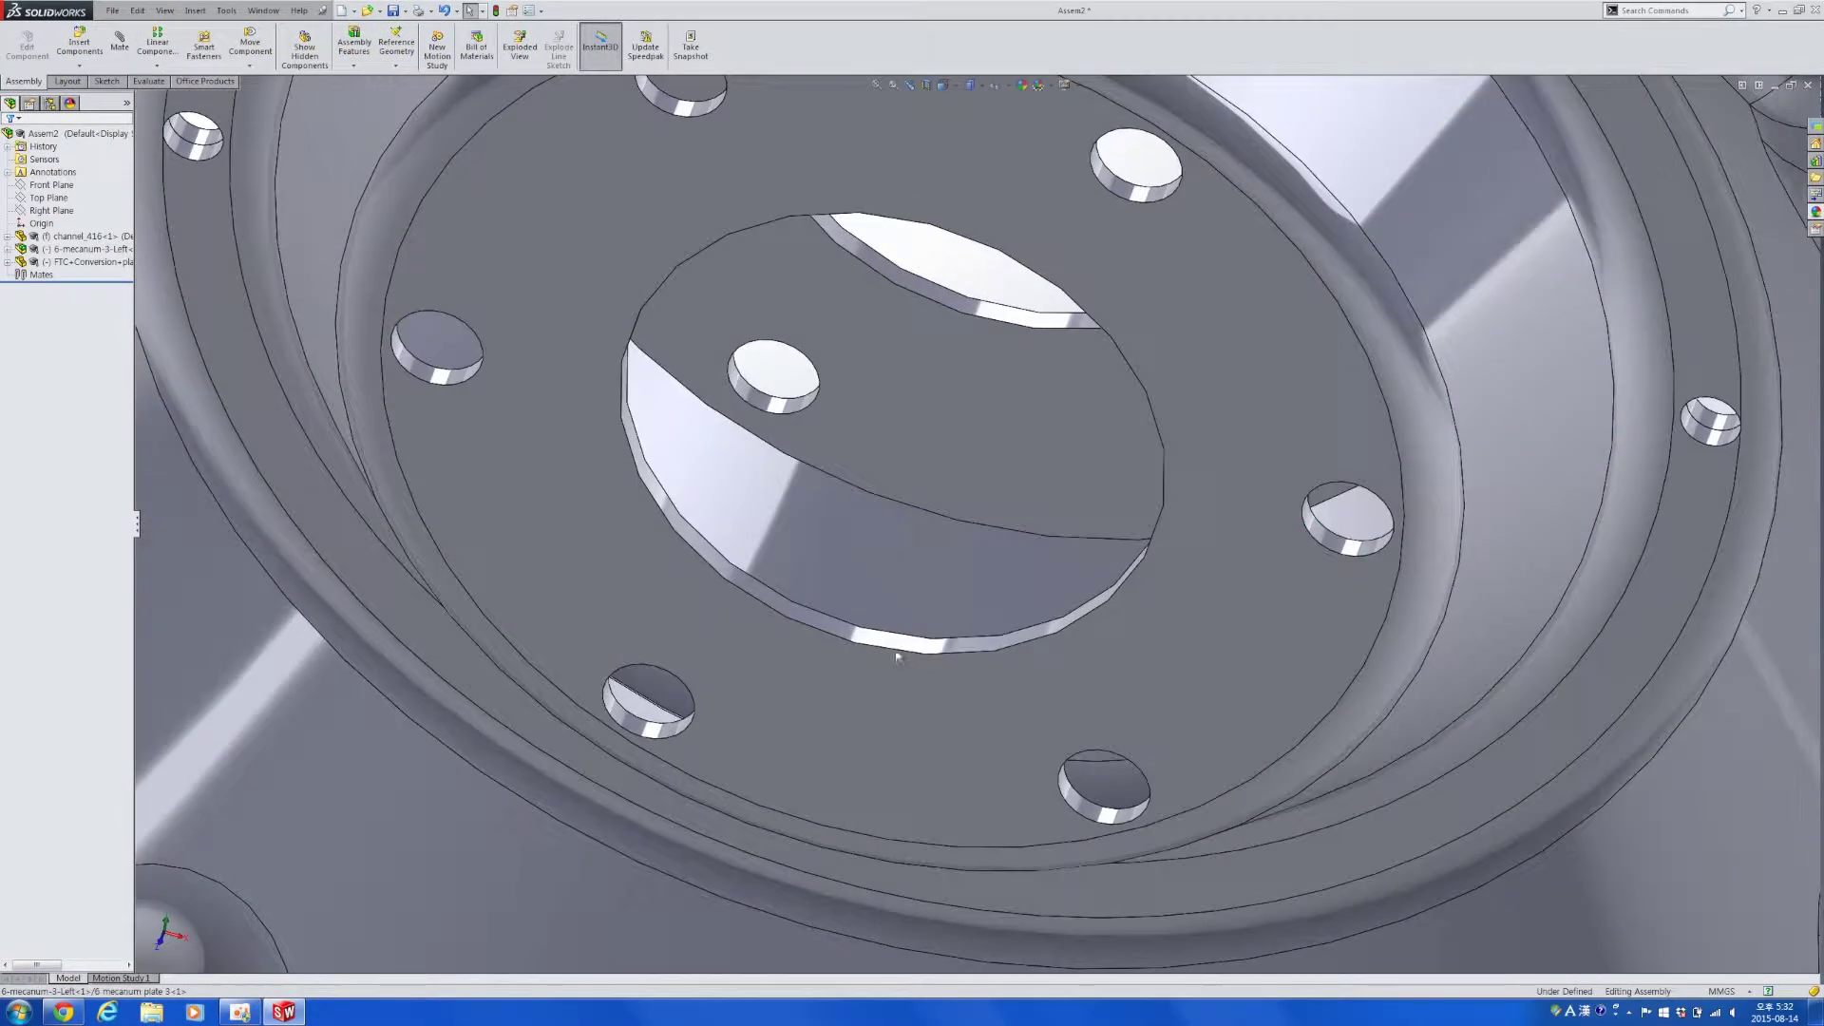
pyautogui.click(896, 655)
pyautogui.scroll(-8, 1045, 653)
pyautogui.scroll(5, 1226, 575)
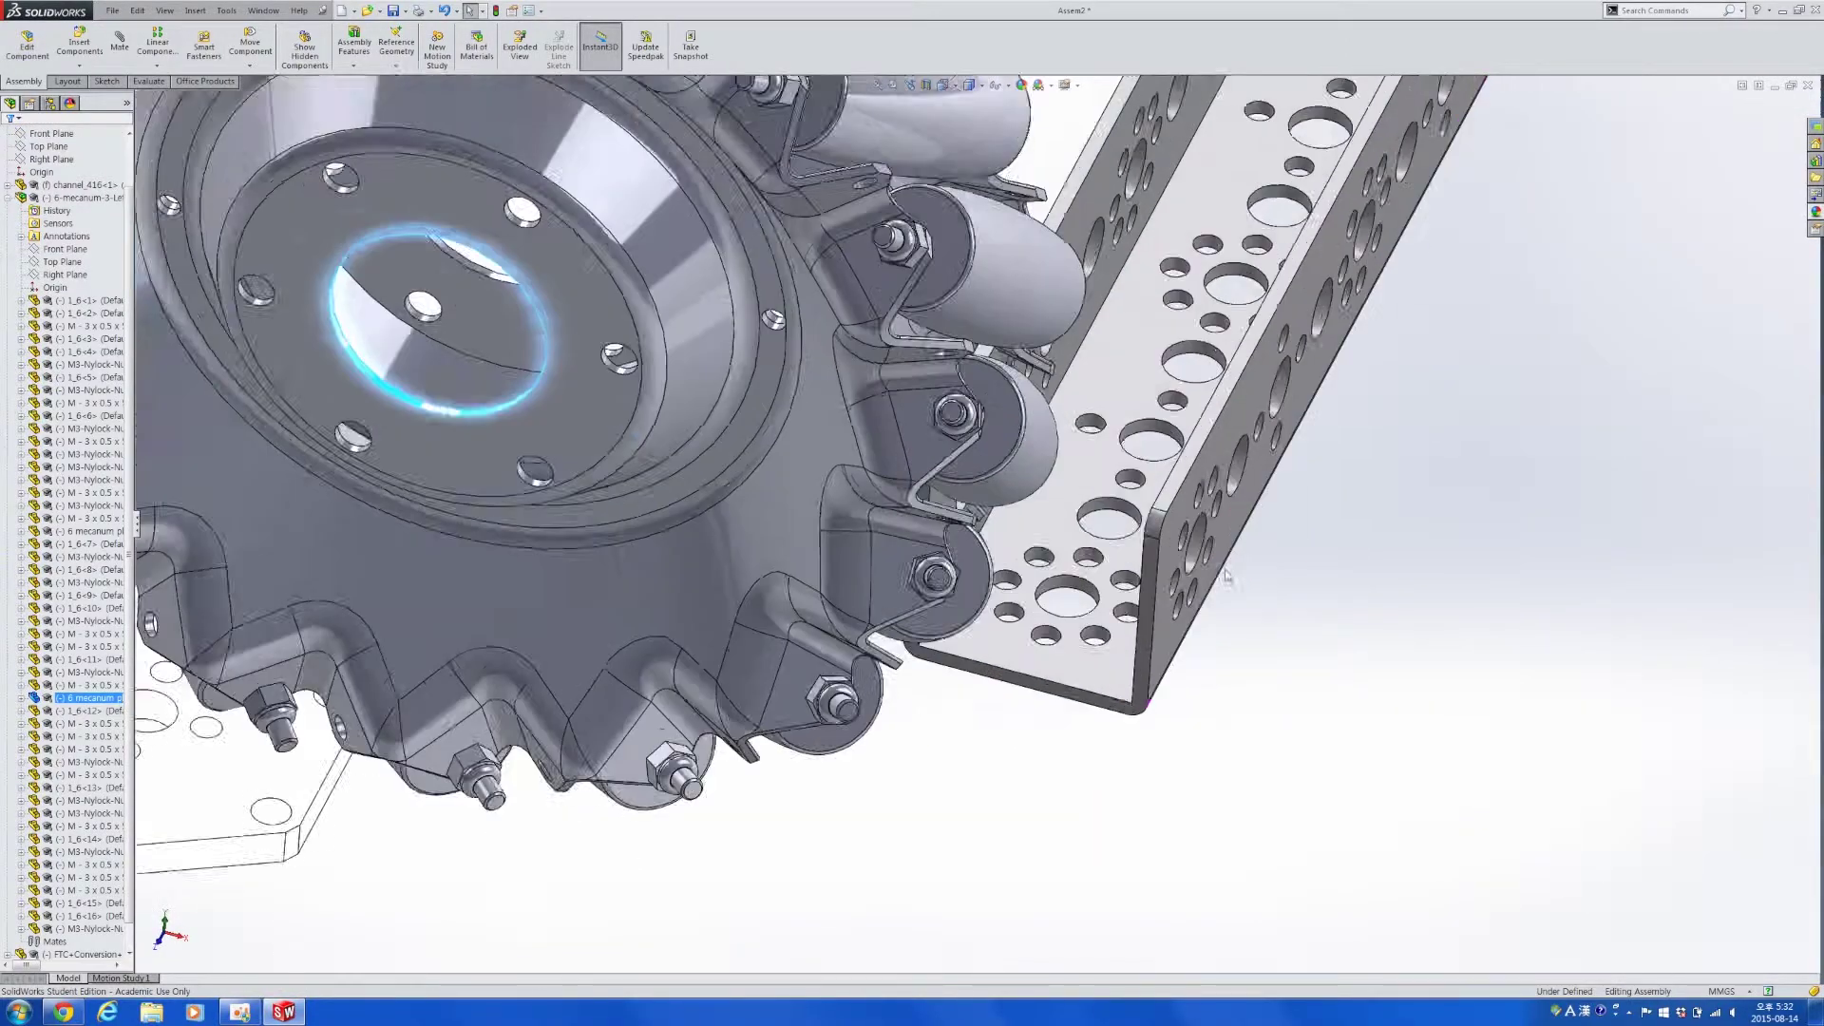
pyautogui.scroll(4, 1226, 575)
pyautogui.click(1125, 516)
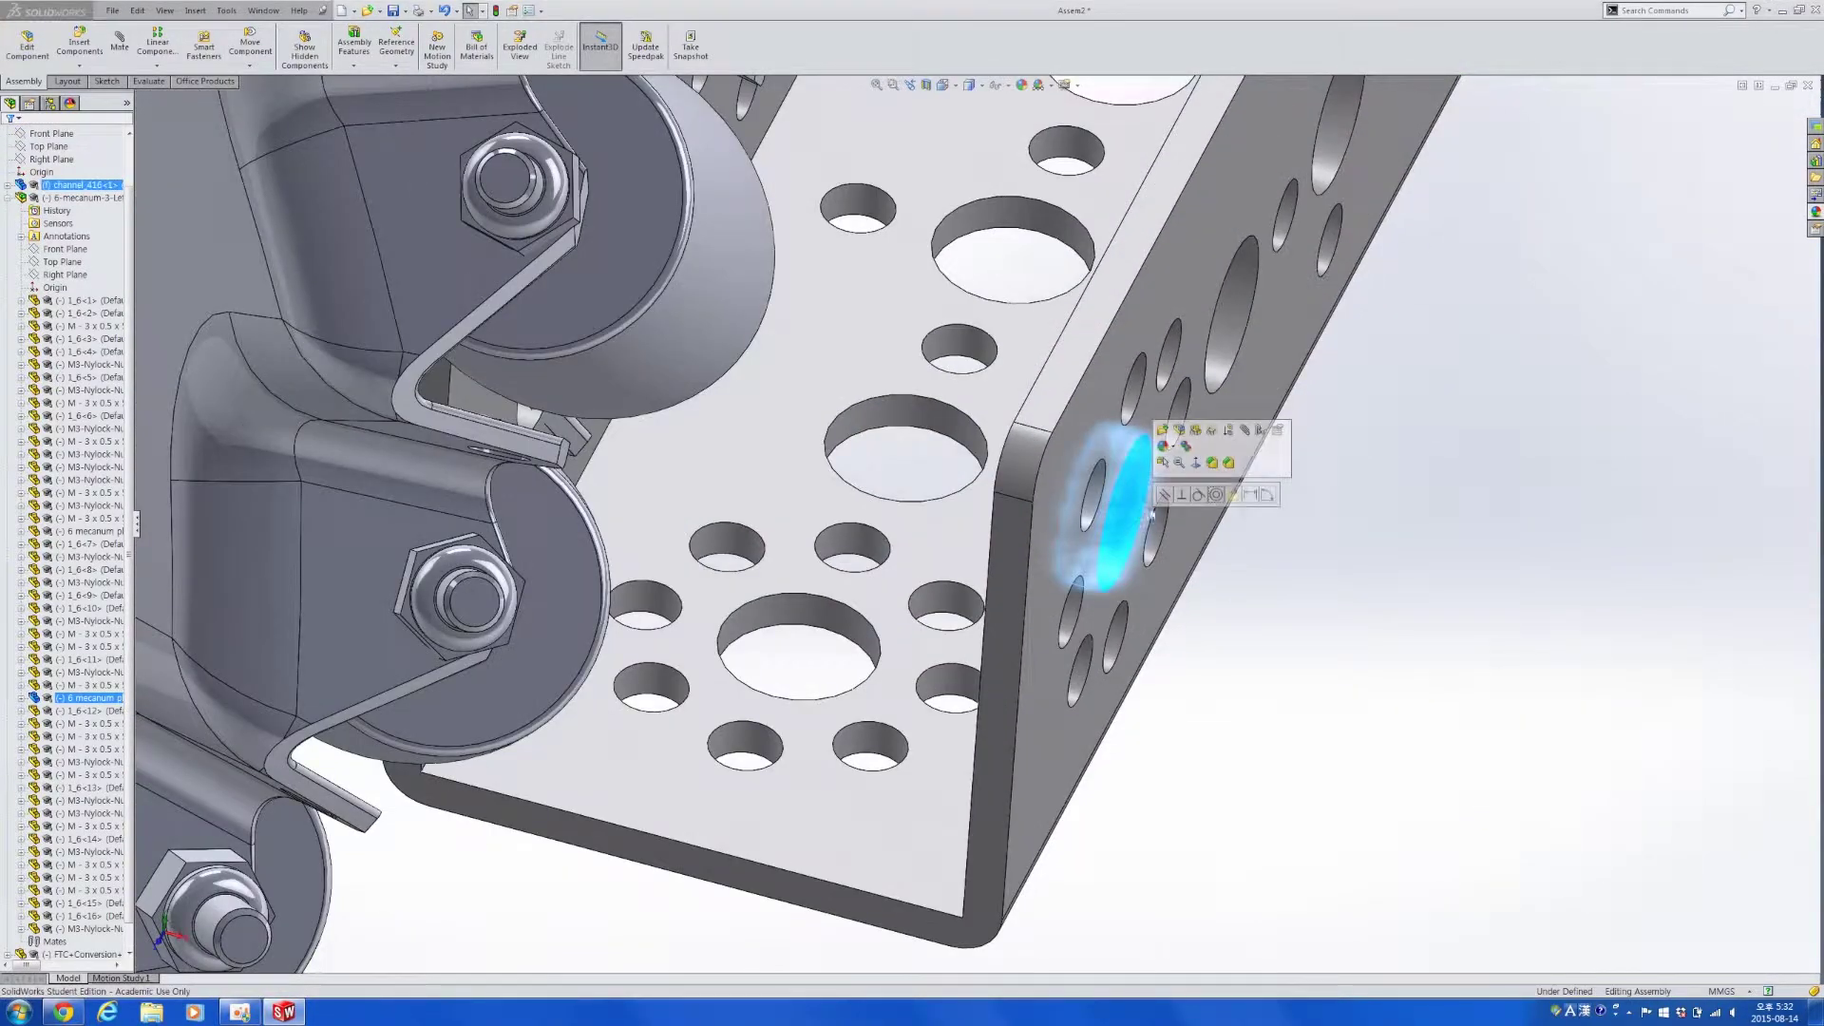
pyautogui.click(1232, 494)
pyautogui.scroll(-10, 735, 580)
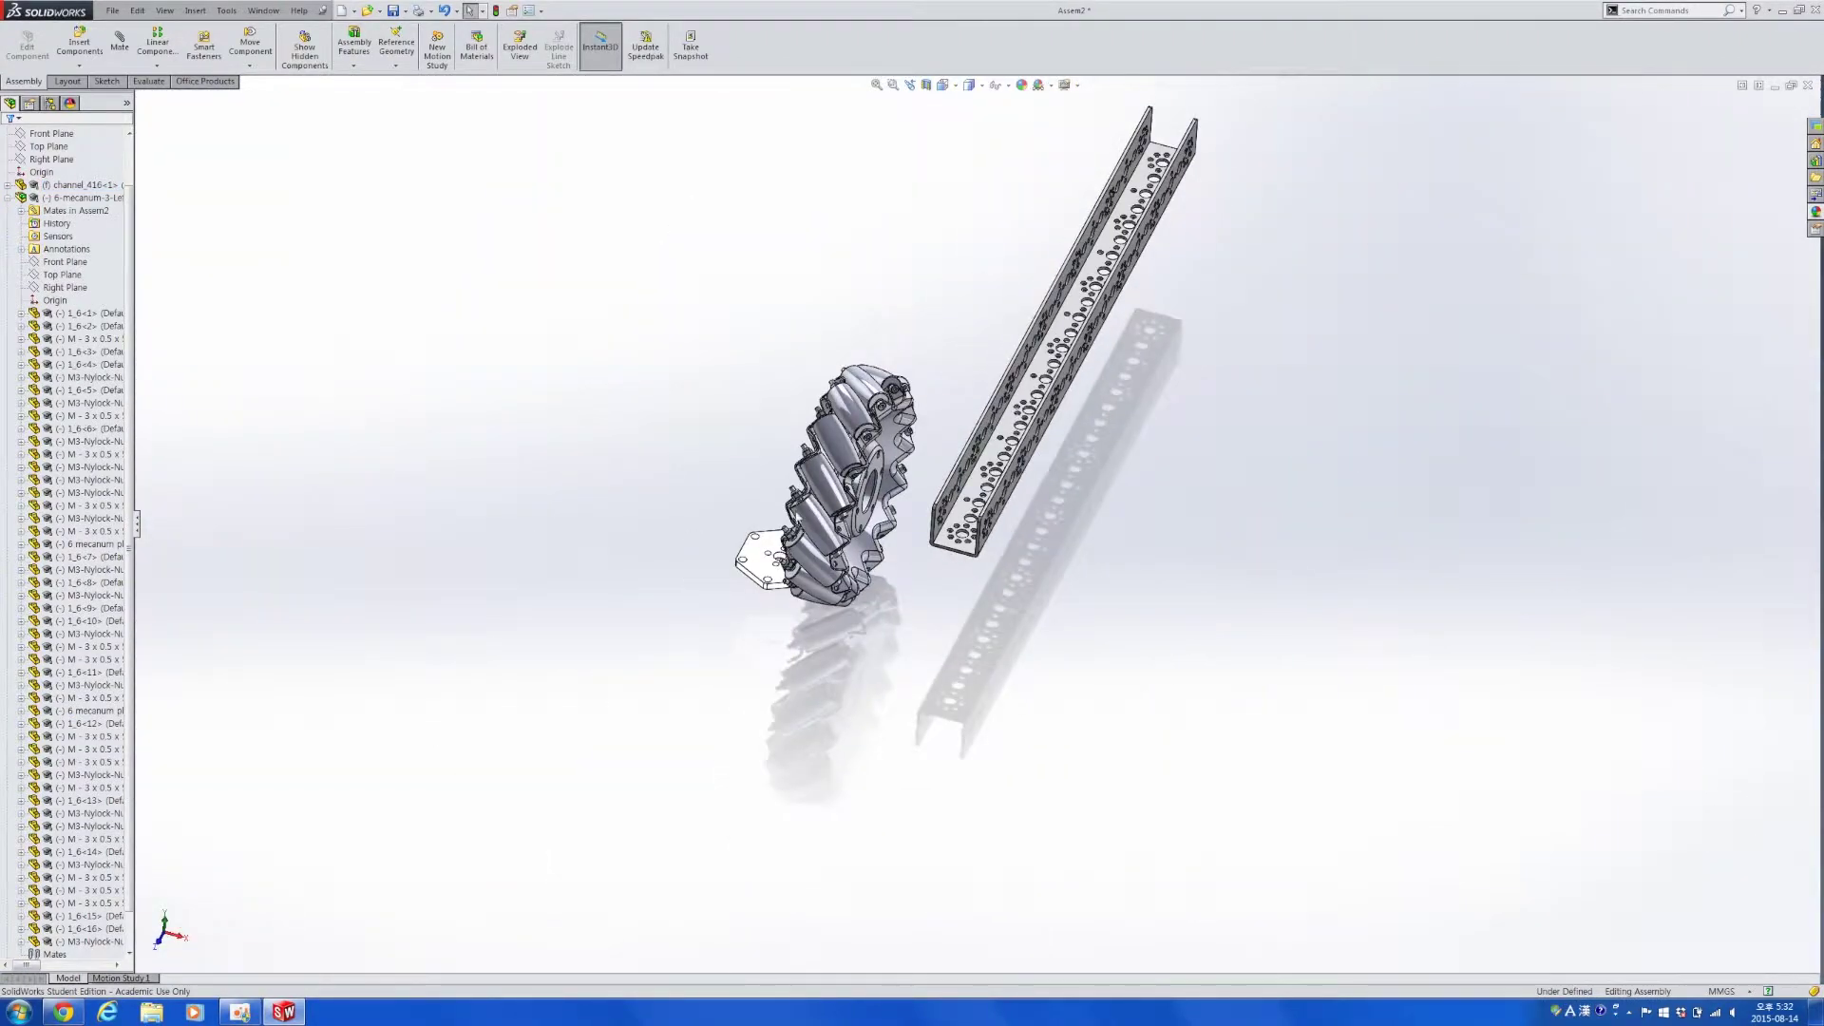
pyautogui.moveTo(799, 517); pyautogui.dragTo(655, 481)
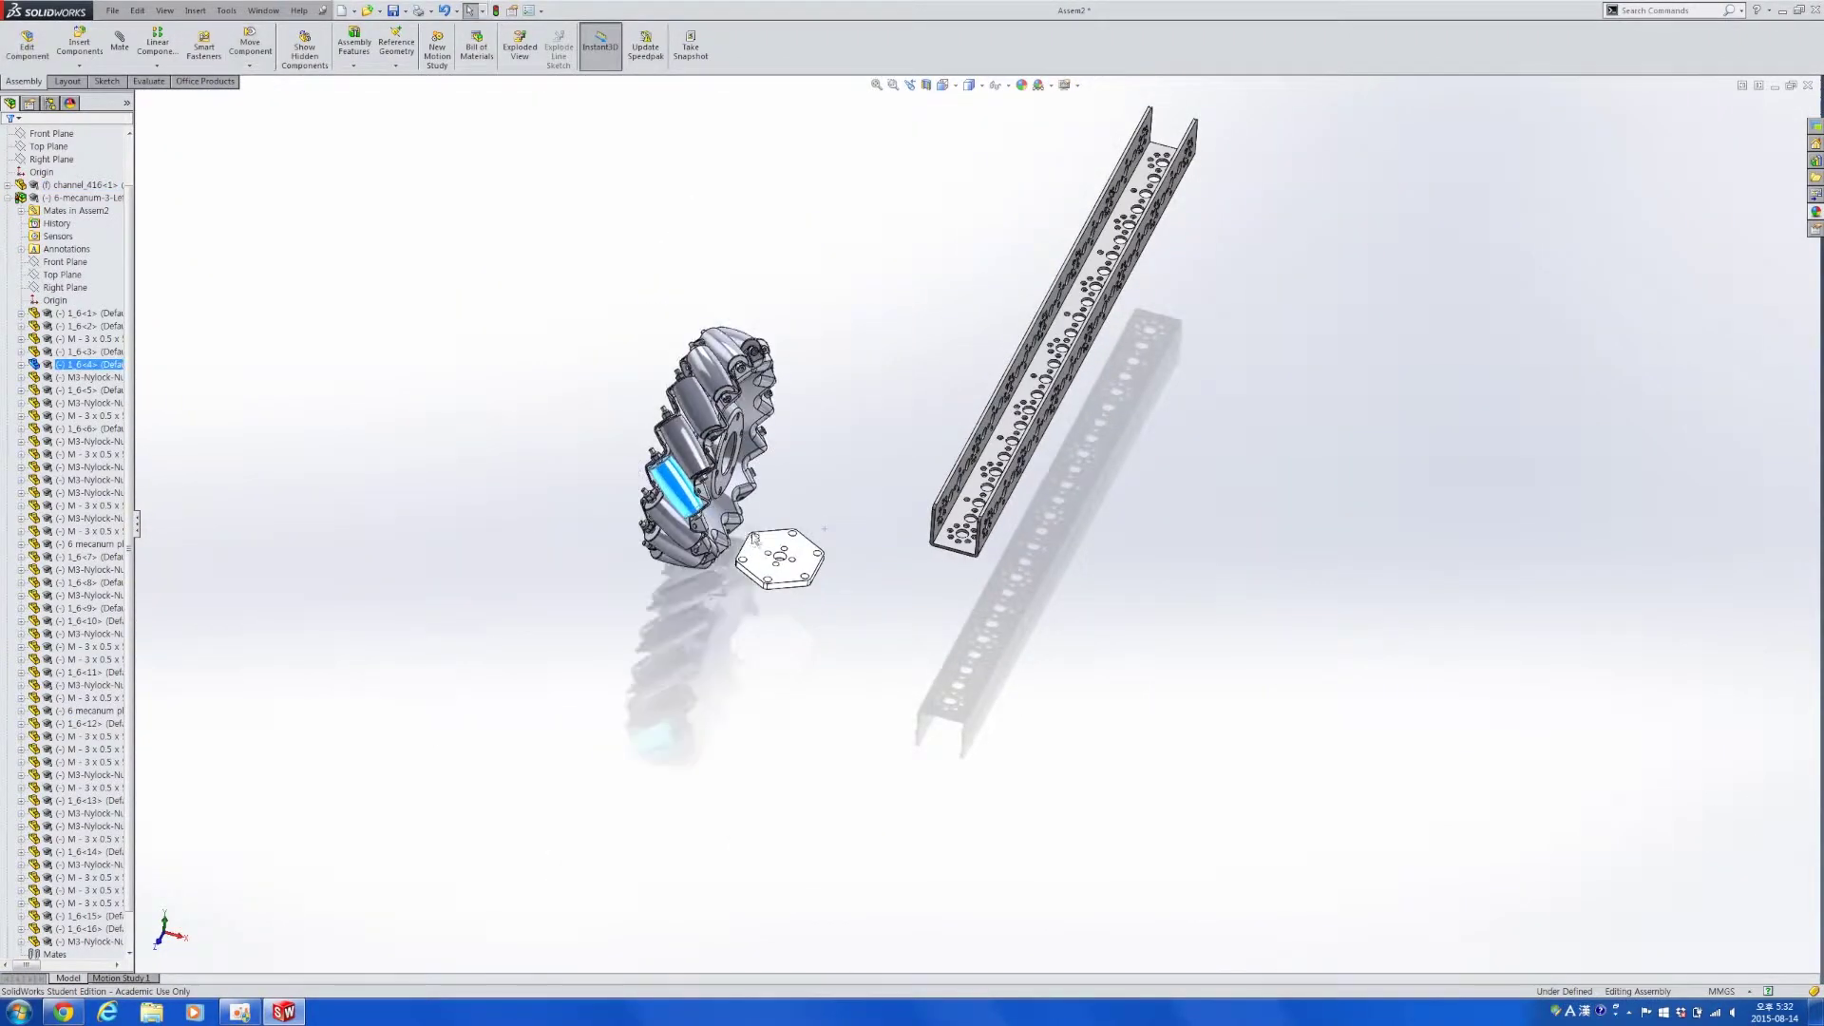
# Mate the conversion plate's center hole concentric with the mecanum wheel's center bore.
pyautogui.scroll(8, 739, 560)
pyautogui.click(980, 522)
pyautogui.scroll(-5, 980, 522)
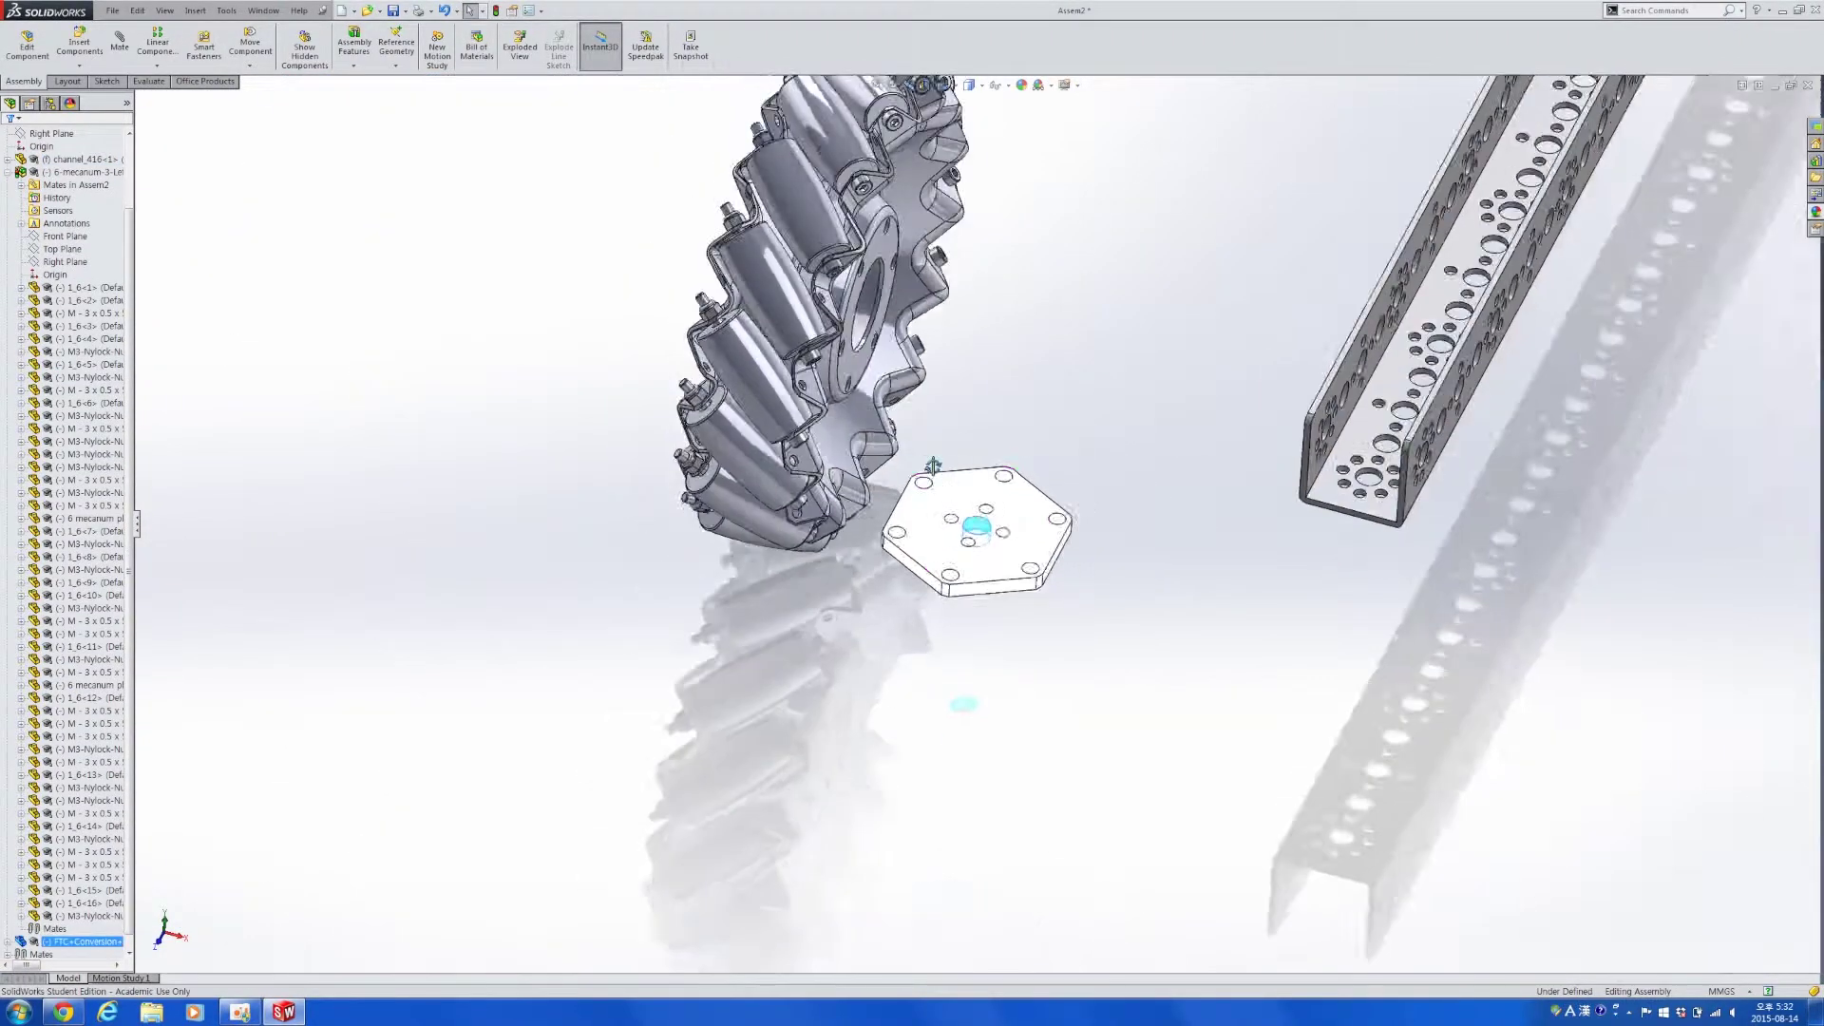
pyautogui.scroll(8, 895, 323)
pyautogui.scroll(4, 893, 329)
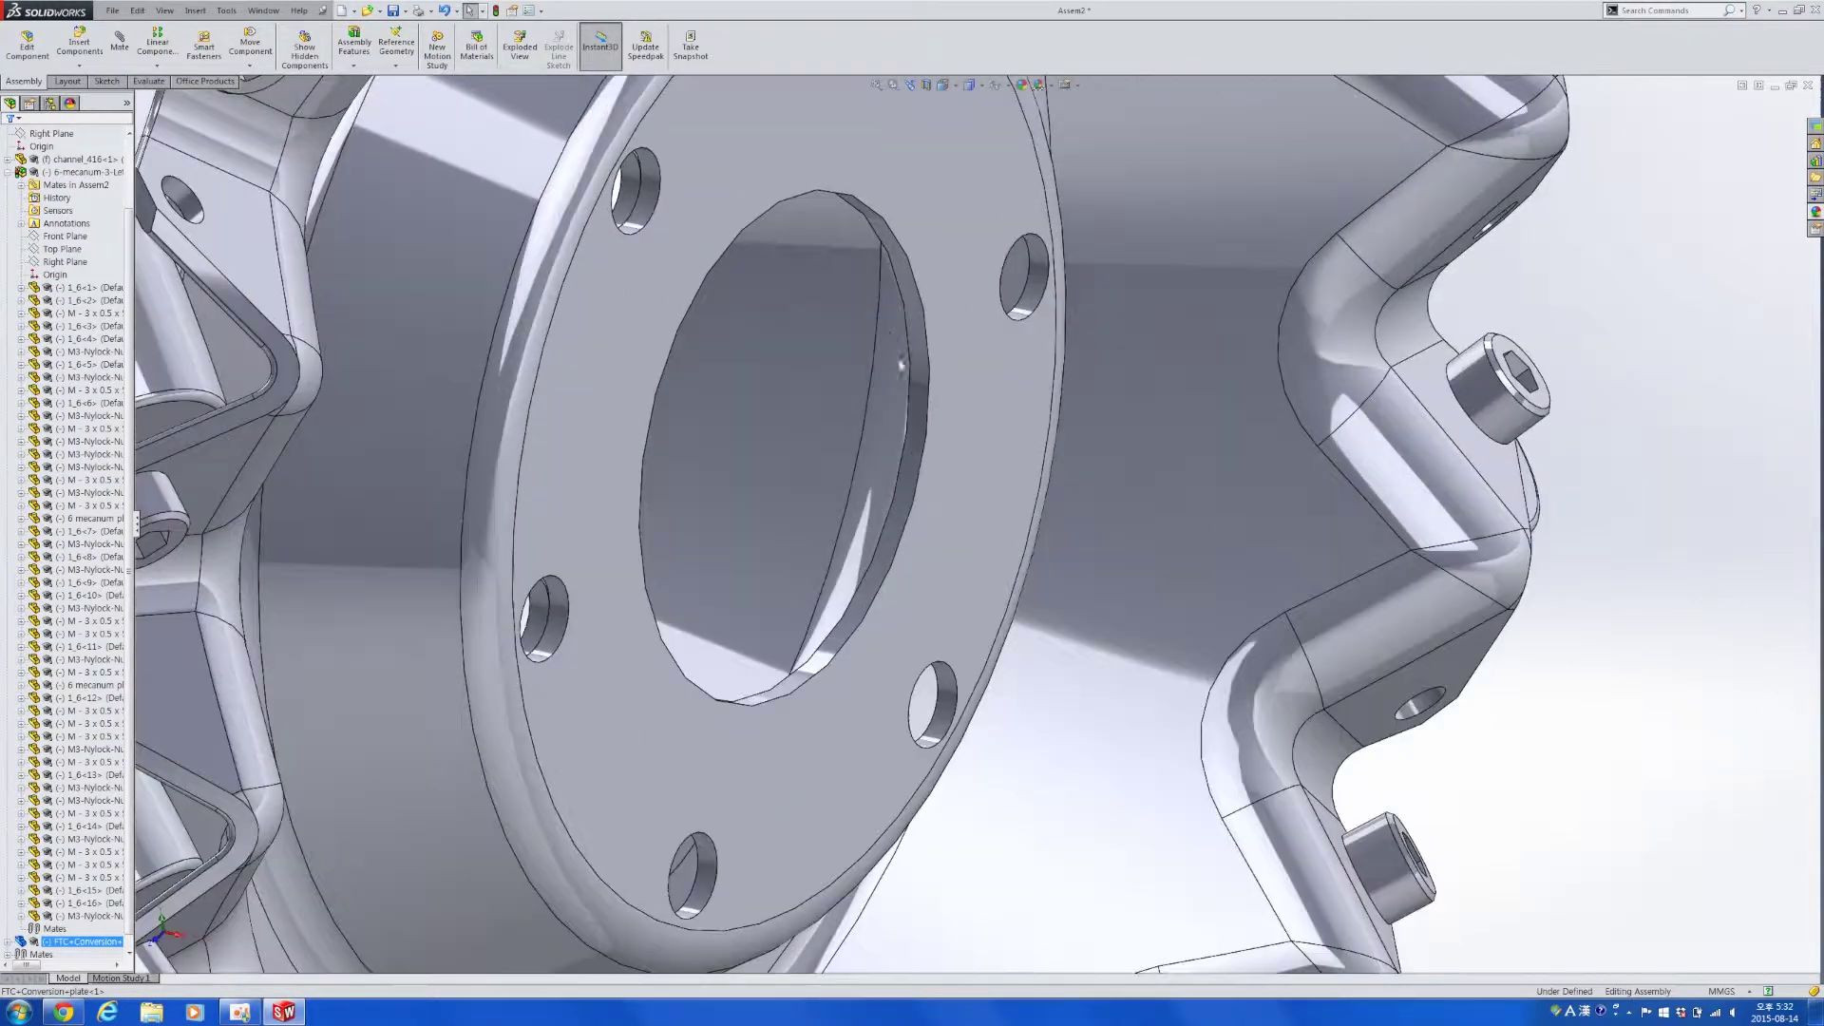
pyautogui.click(926, 395)
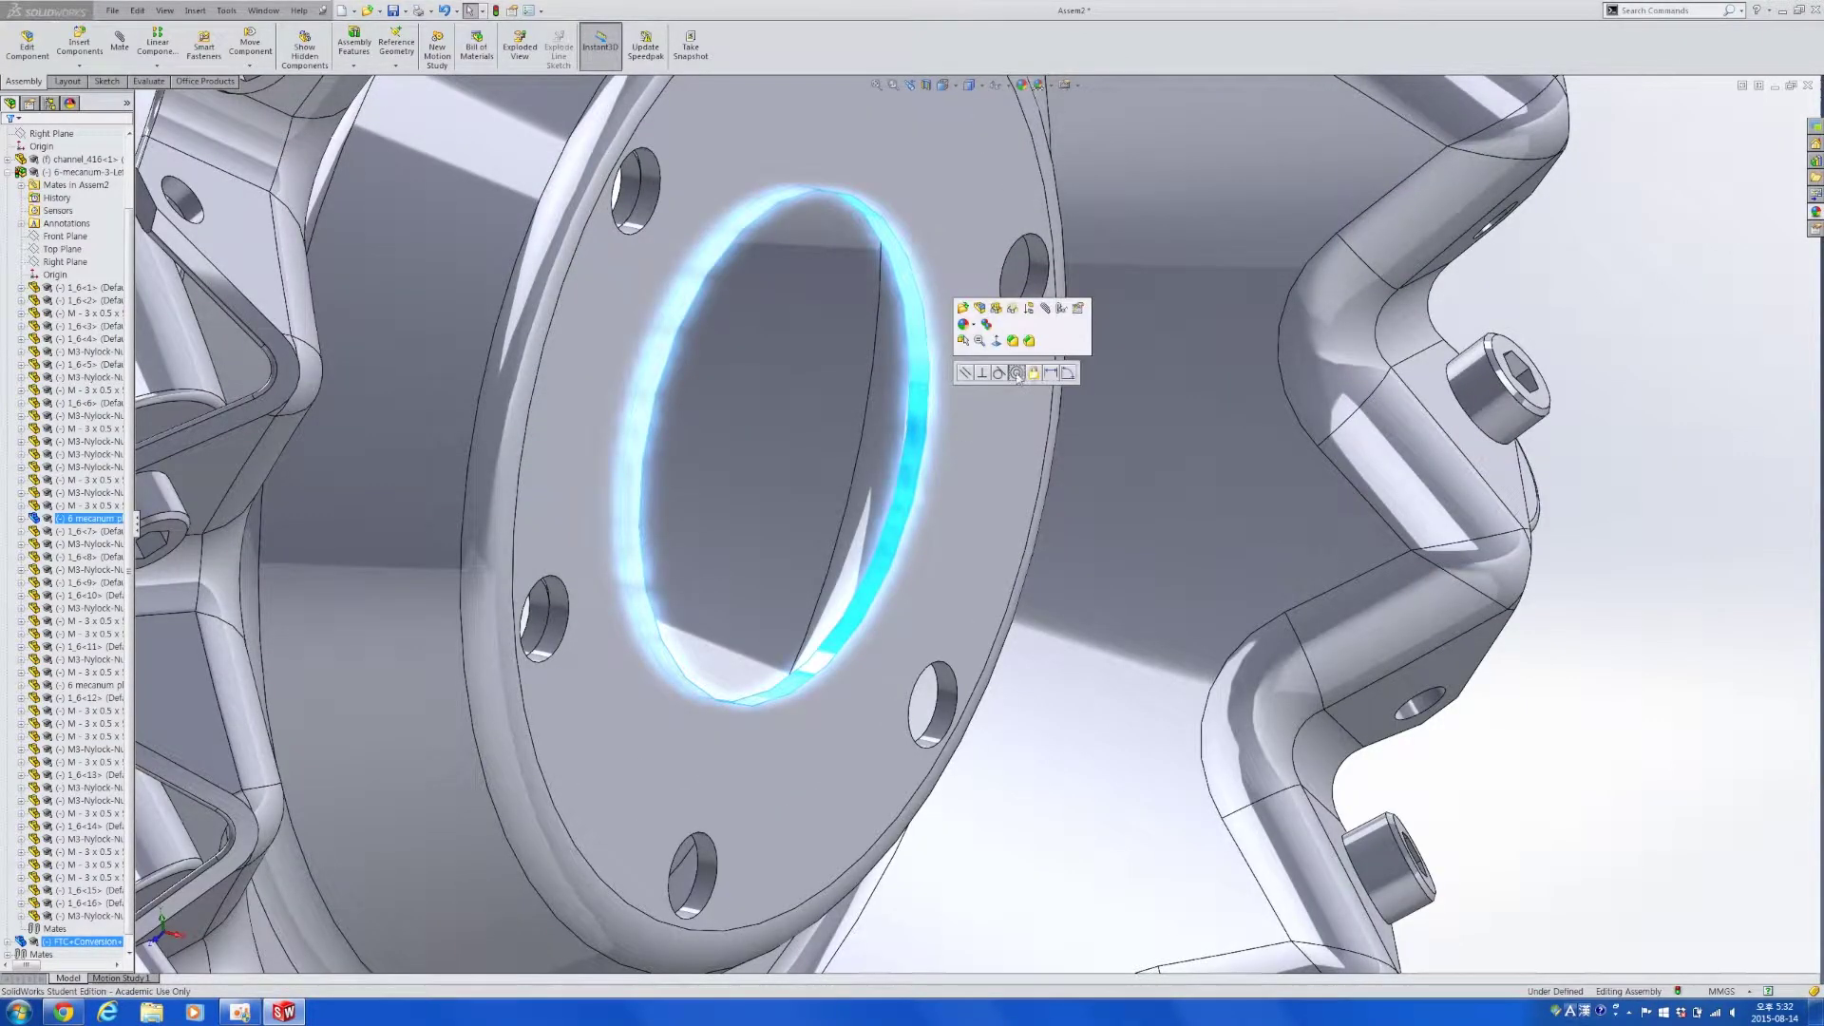
pyautogui.click(1015, 373)
pyautogui.scroll(-10, 1138, 595)
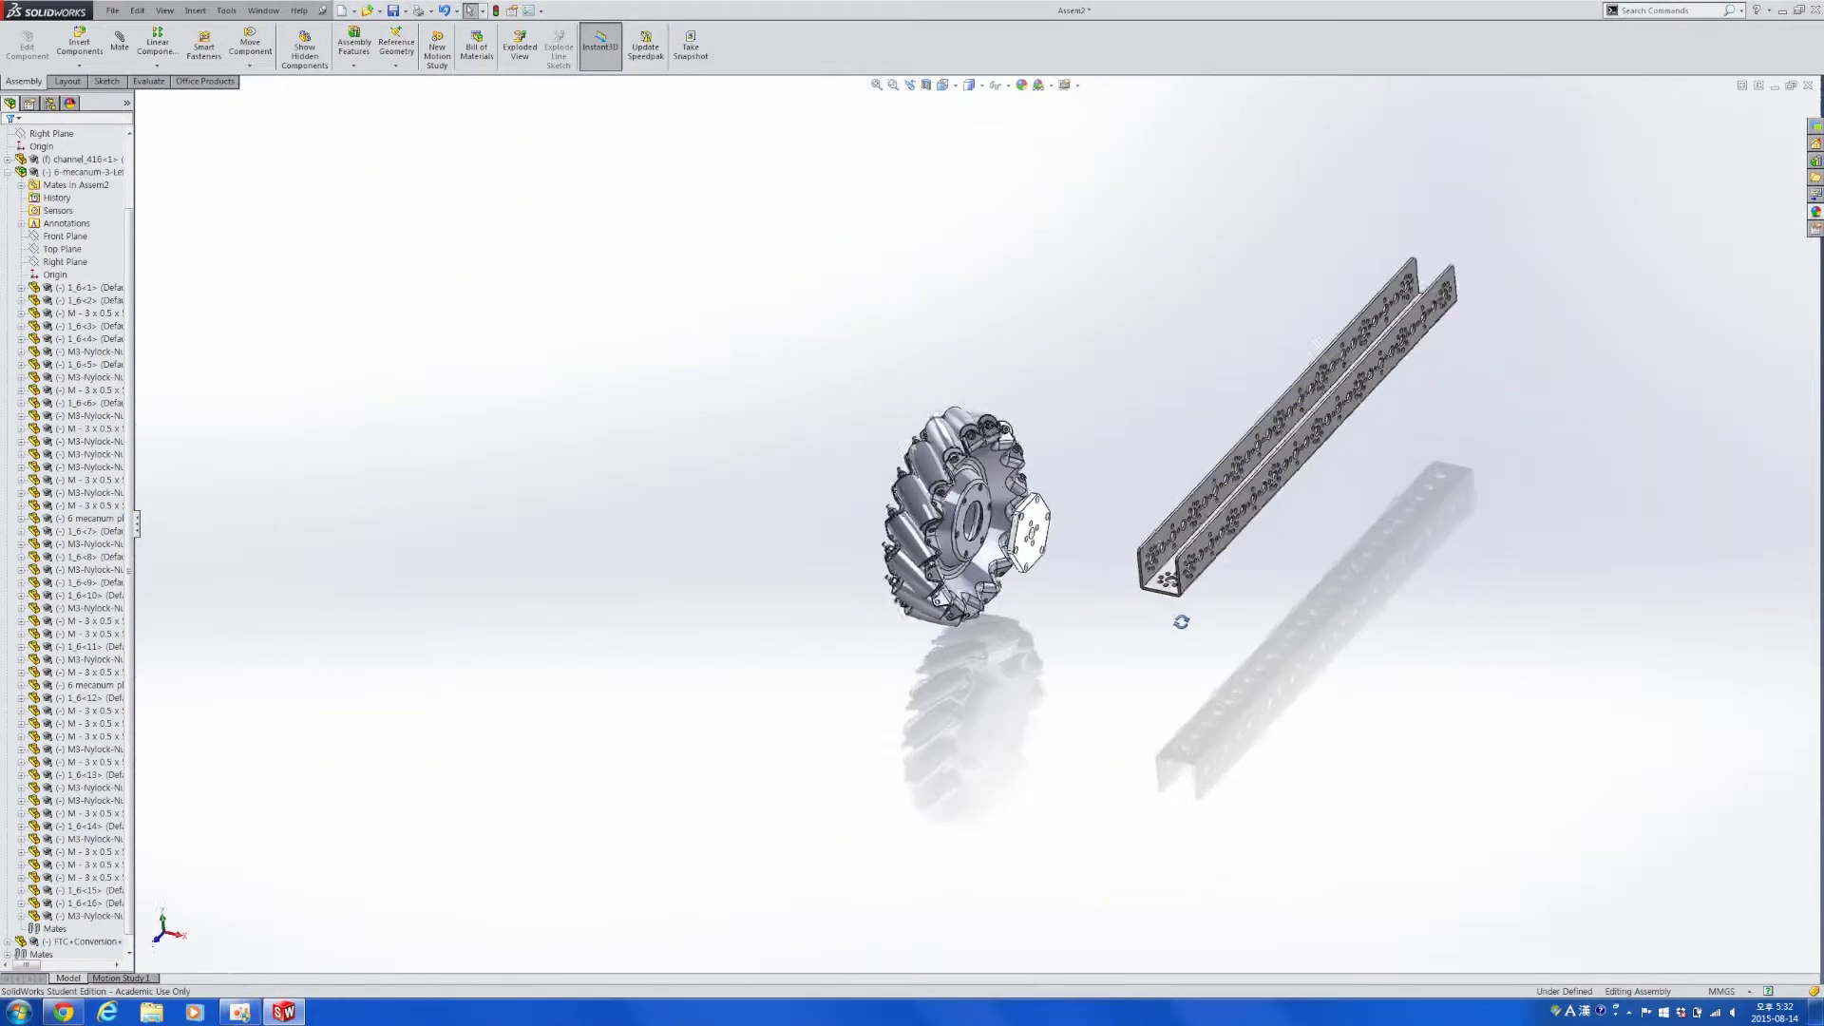
pyautogui.moveTo(1181, 621); pyautogui.dragTo(1114, 553, button='middle')
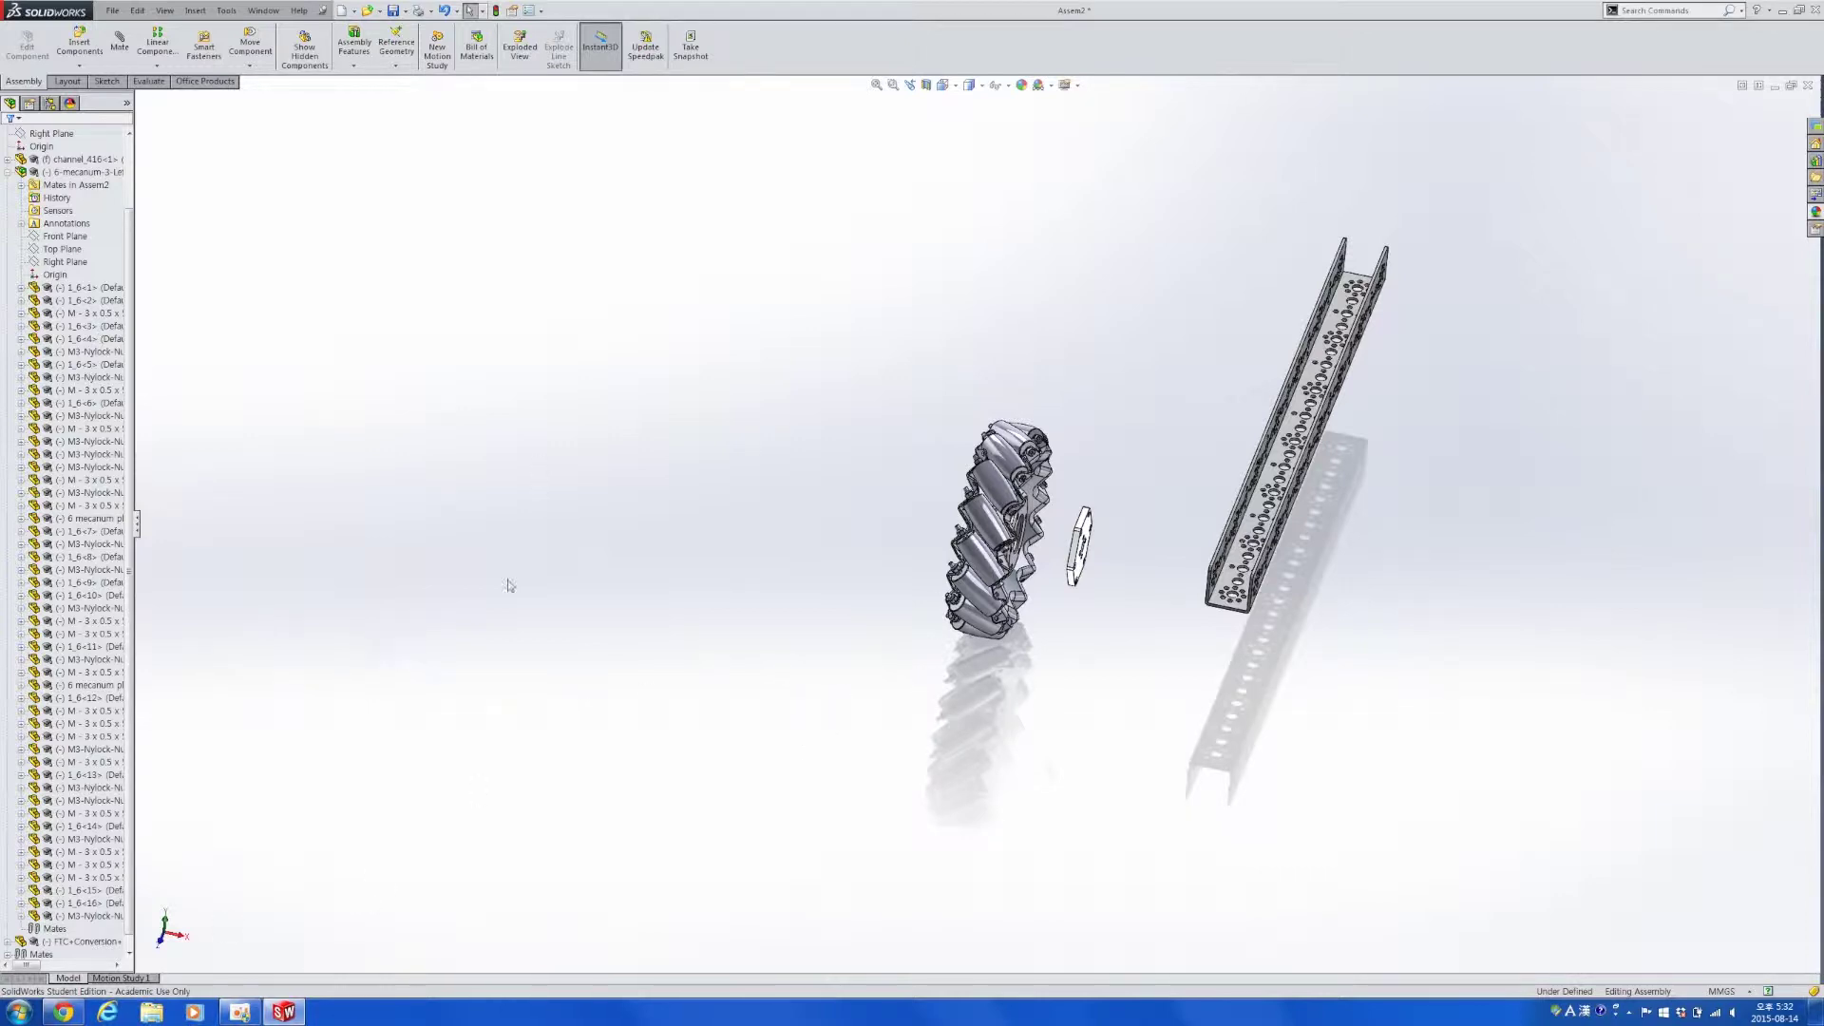
# Insert the axle_dshaft part from the Dropbox Team Shatterdome 8. CAD PARTS folder into empty space in the assembly.
pyautogui.click(157, 1018)
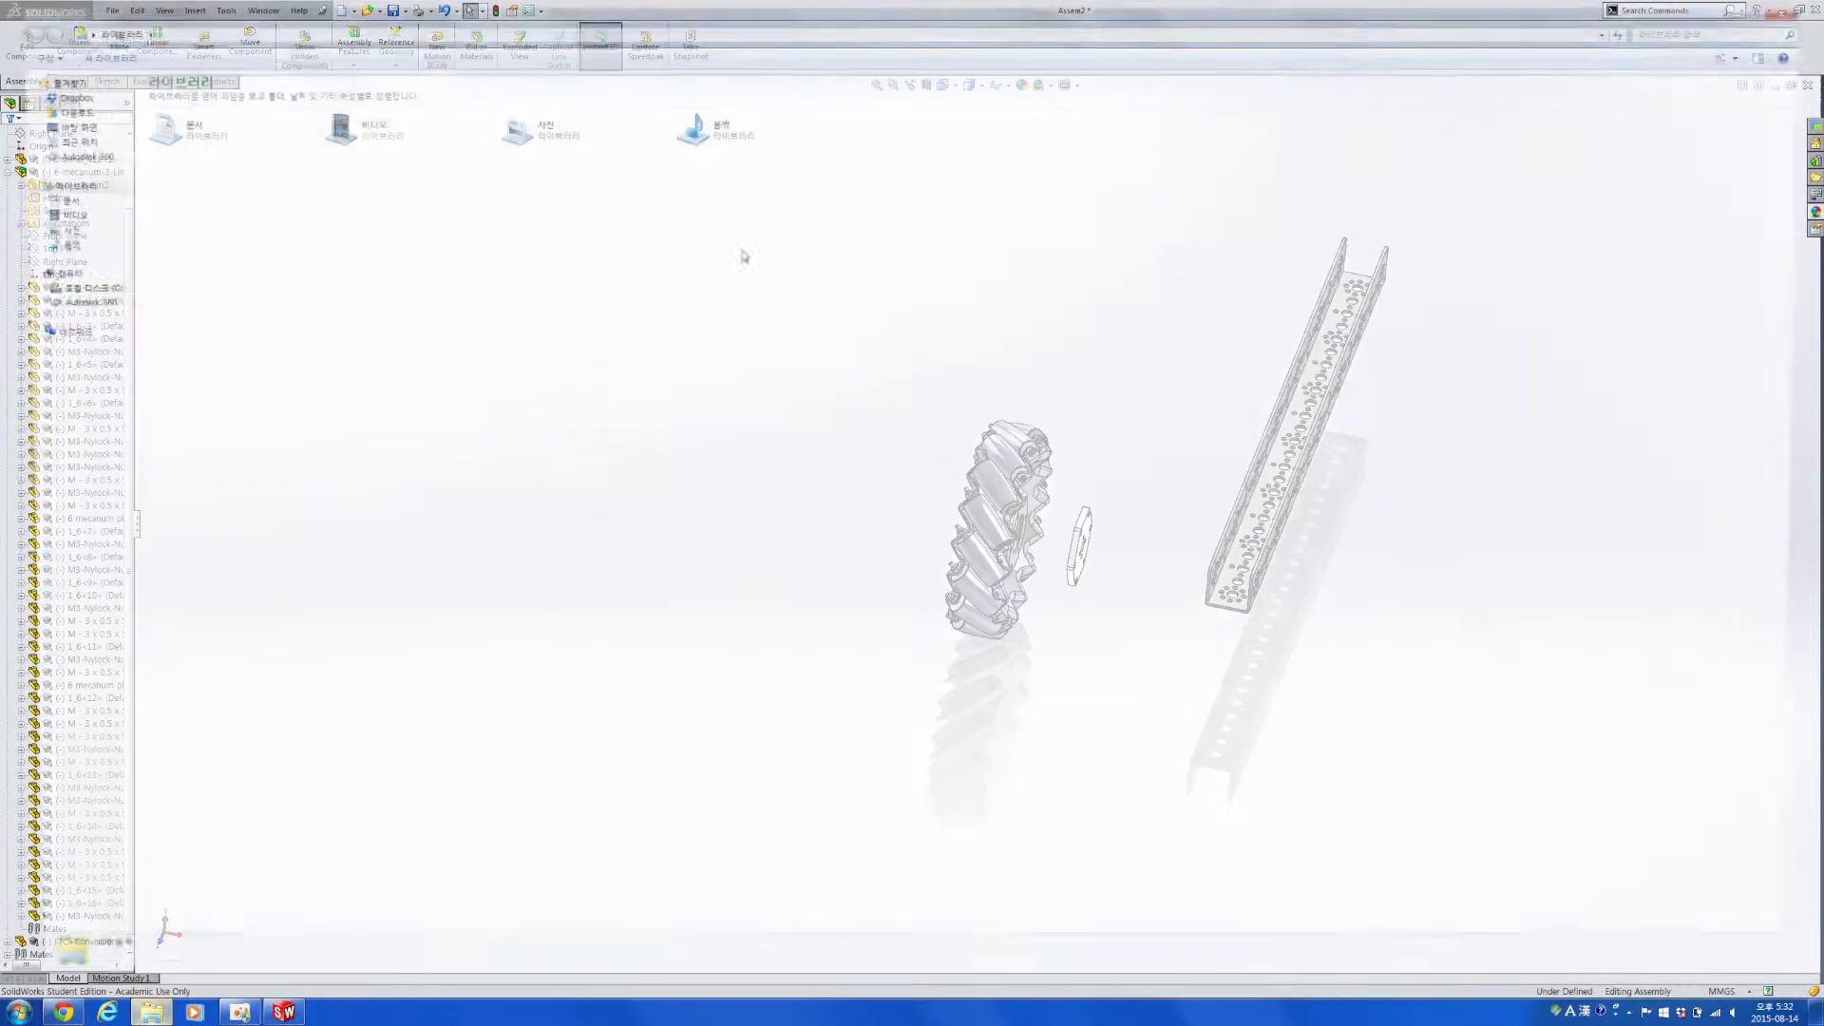
pyautogui.moveTo(281, 5); pyautogui.dragTo(689, 293)
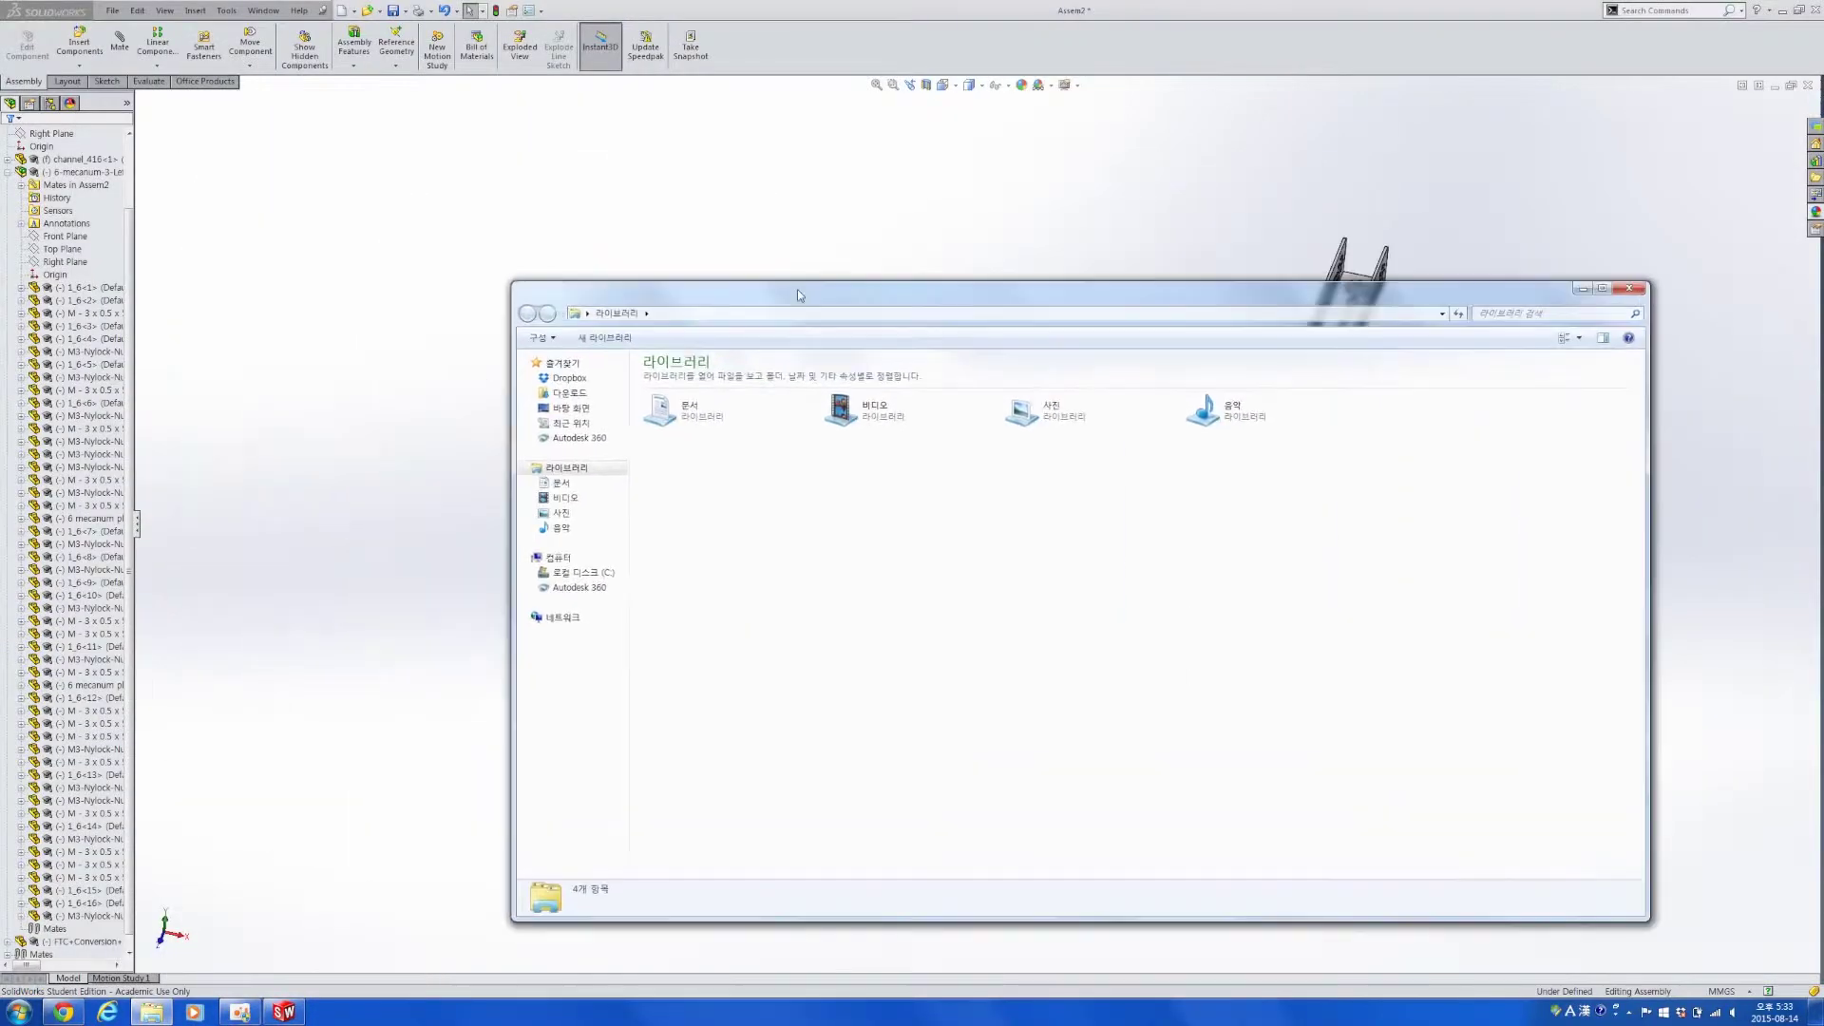
pyautogui.click(570, 399)
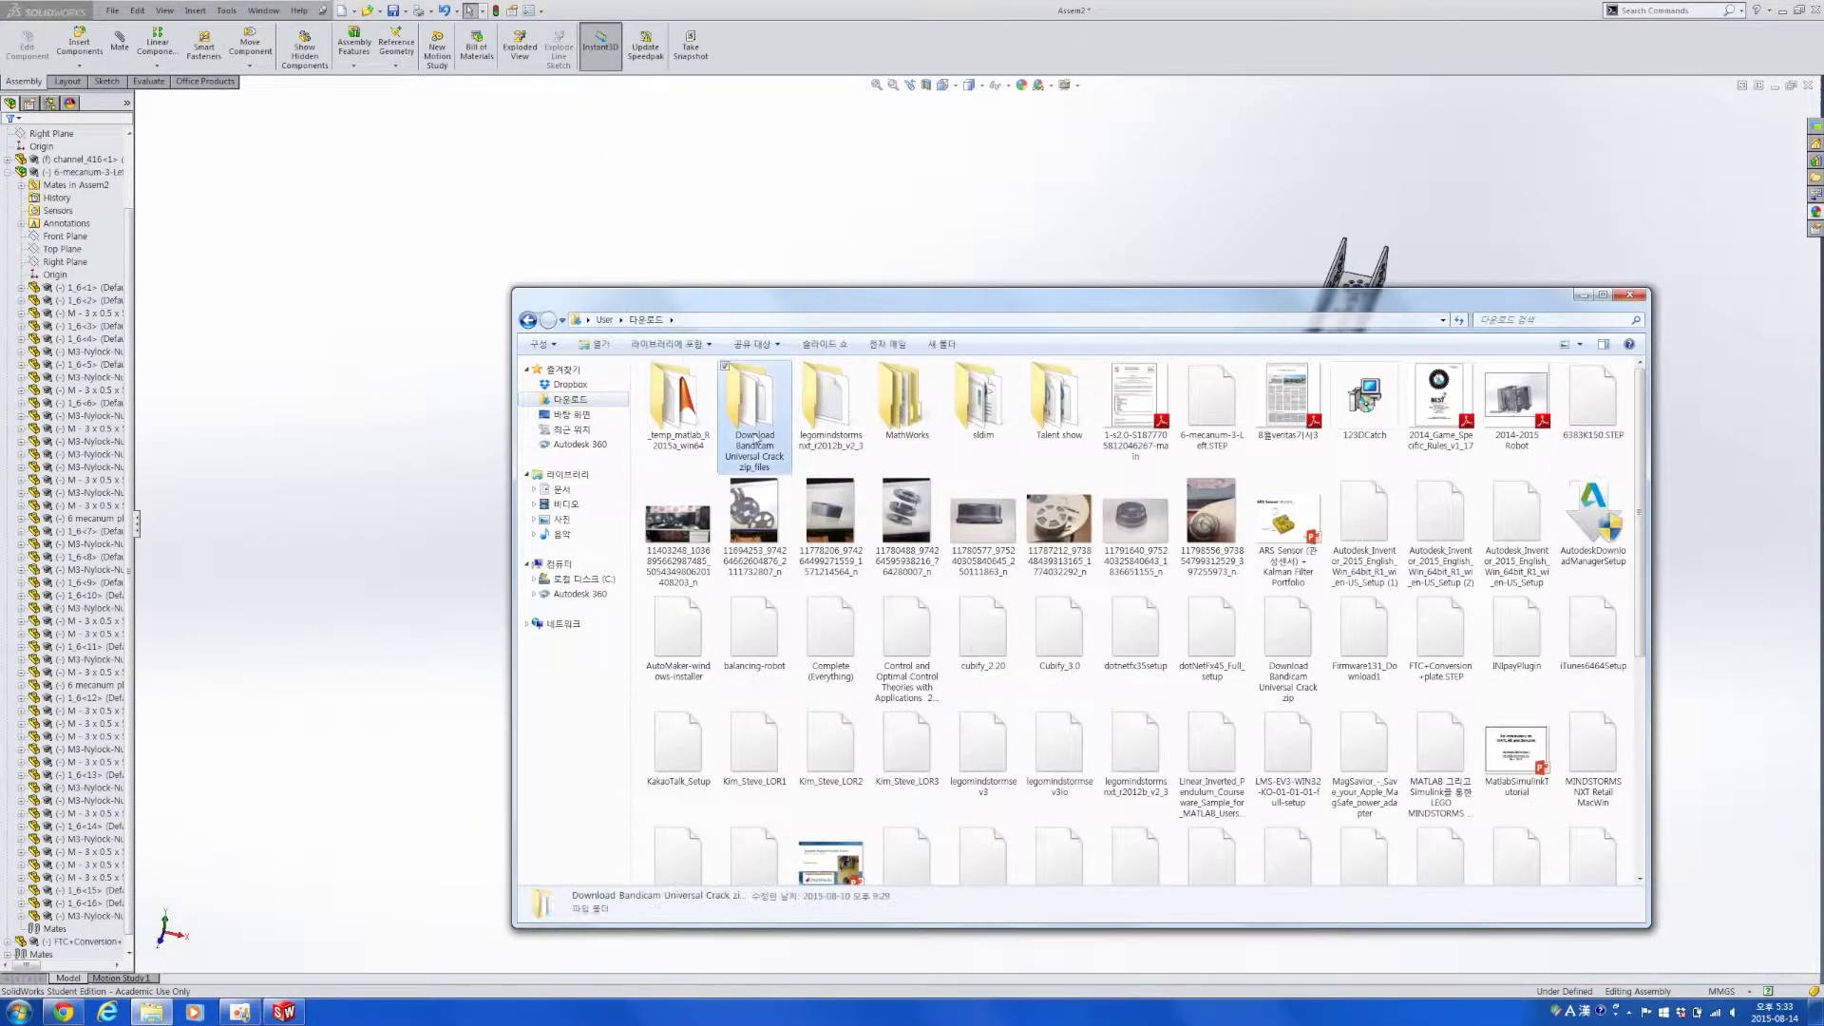
pyautogui.click(570, 384)
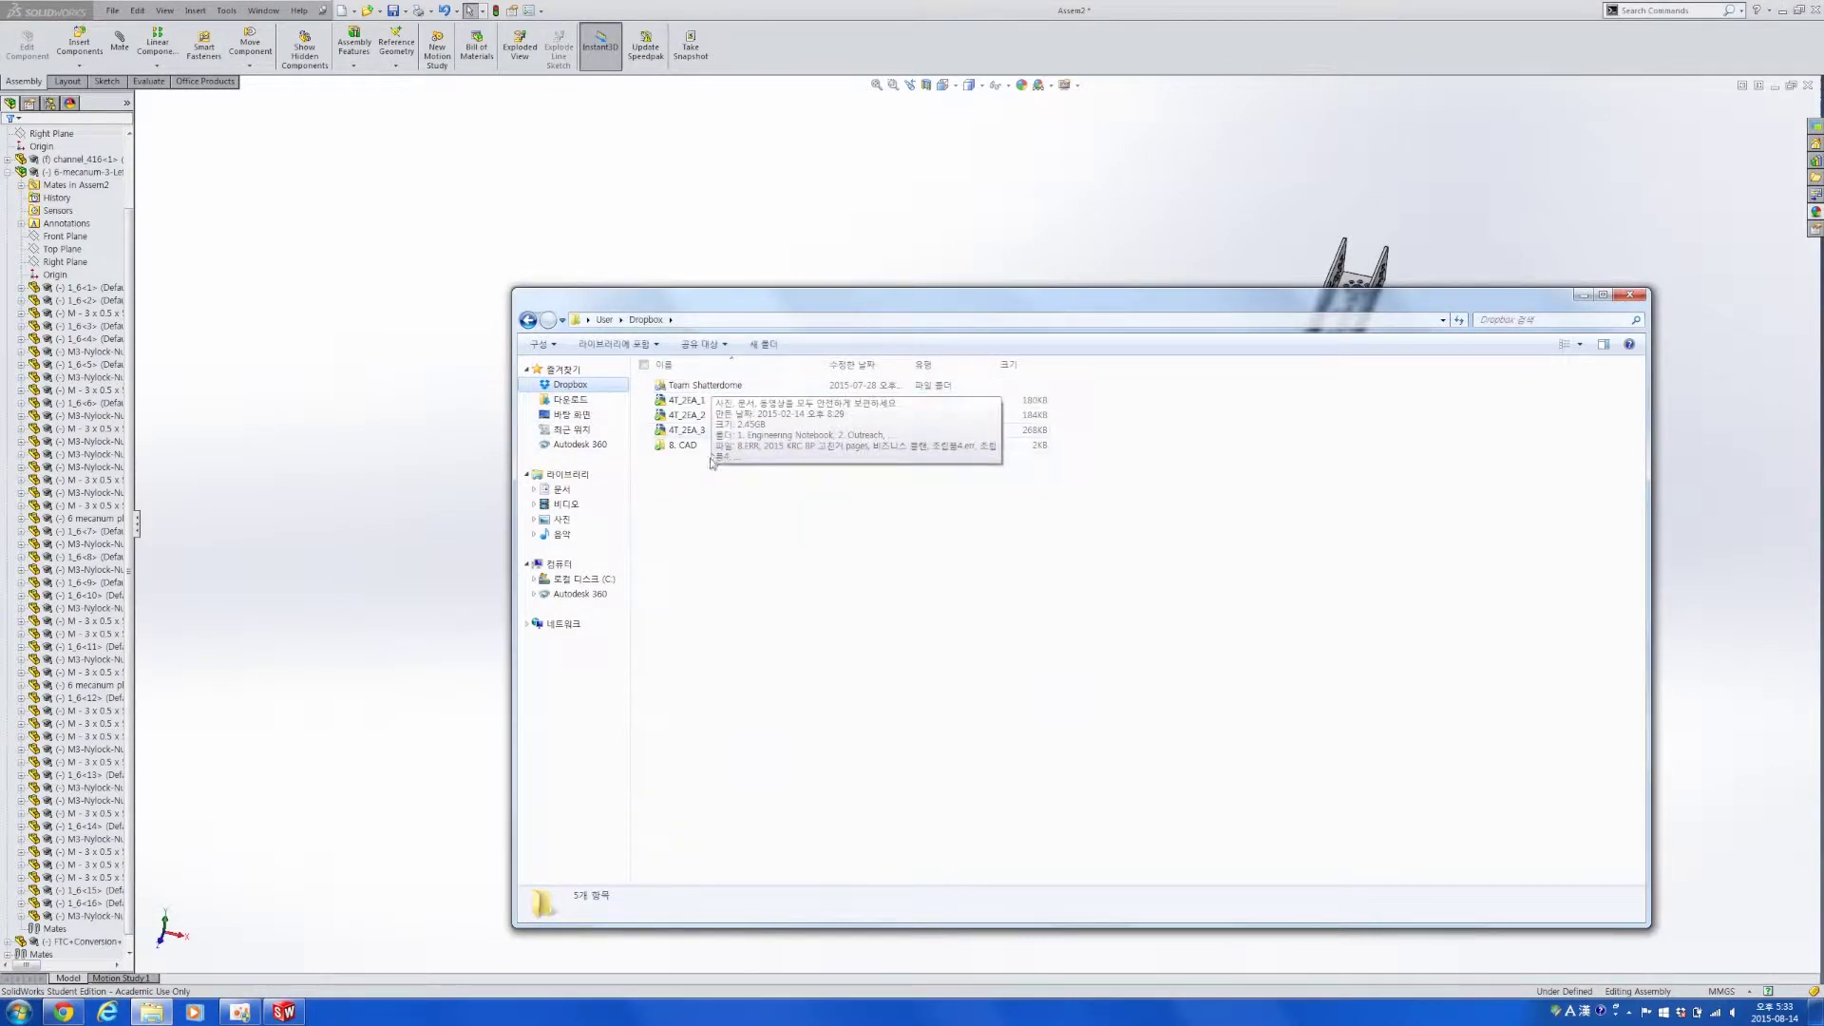
pyautogui.doubleClick(713, 386)
pyautogui.doubleClick(712, 445)
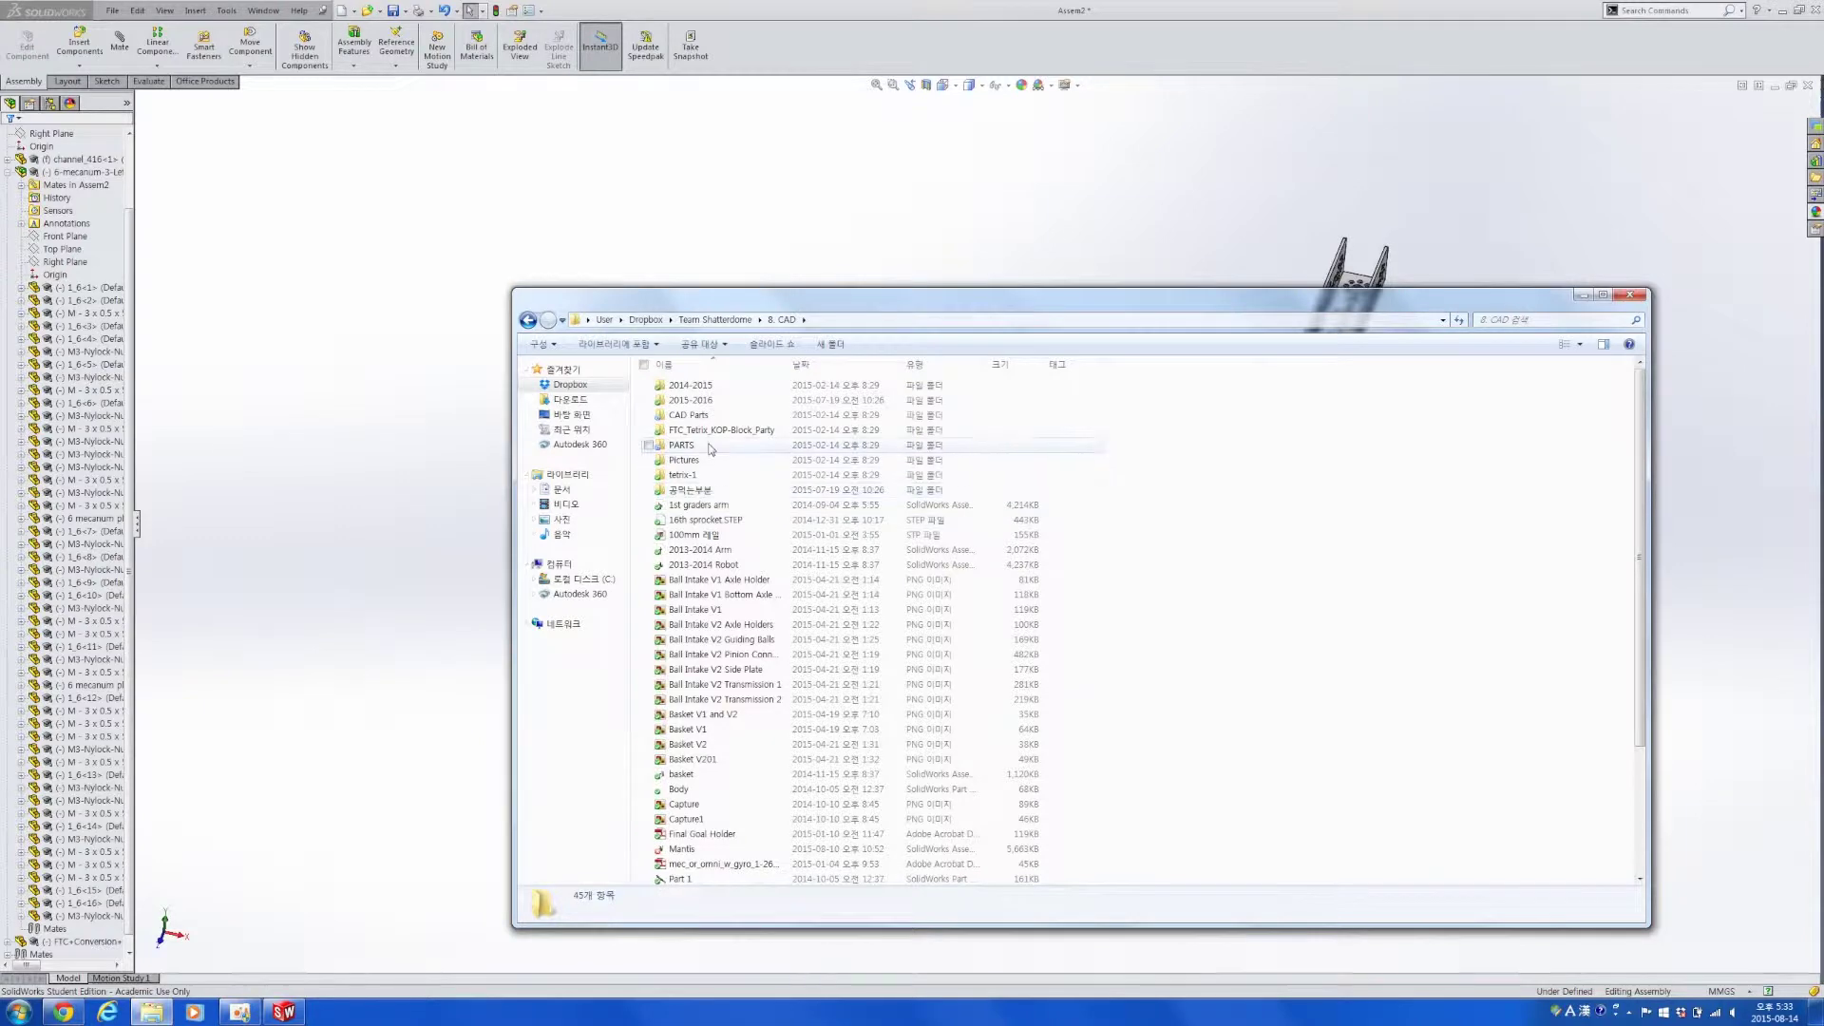
pyautogui.doubleClick(711, 446)
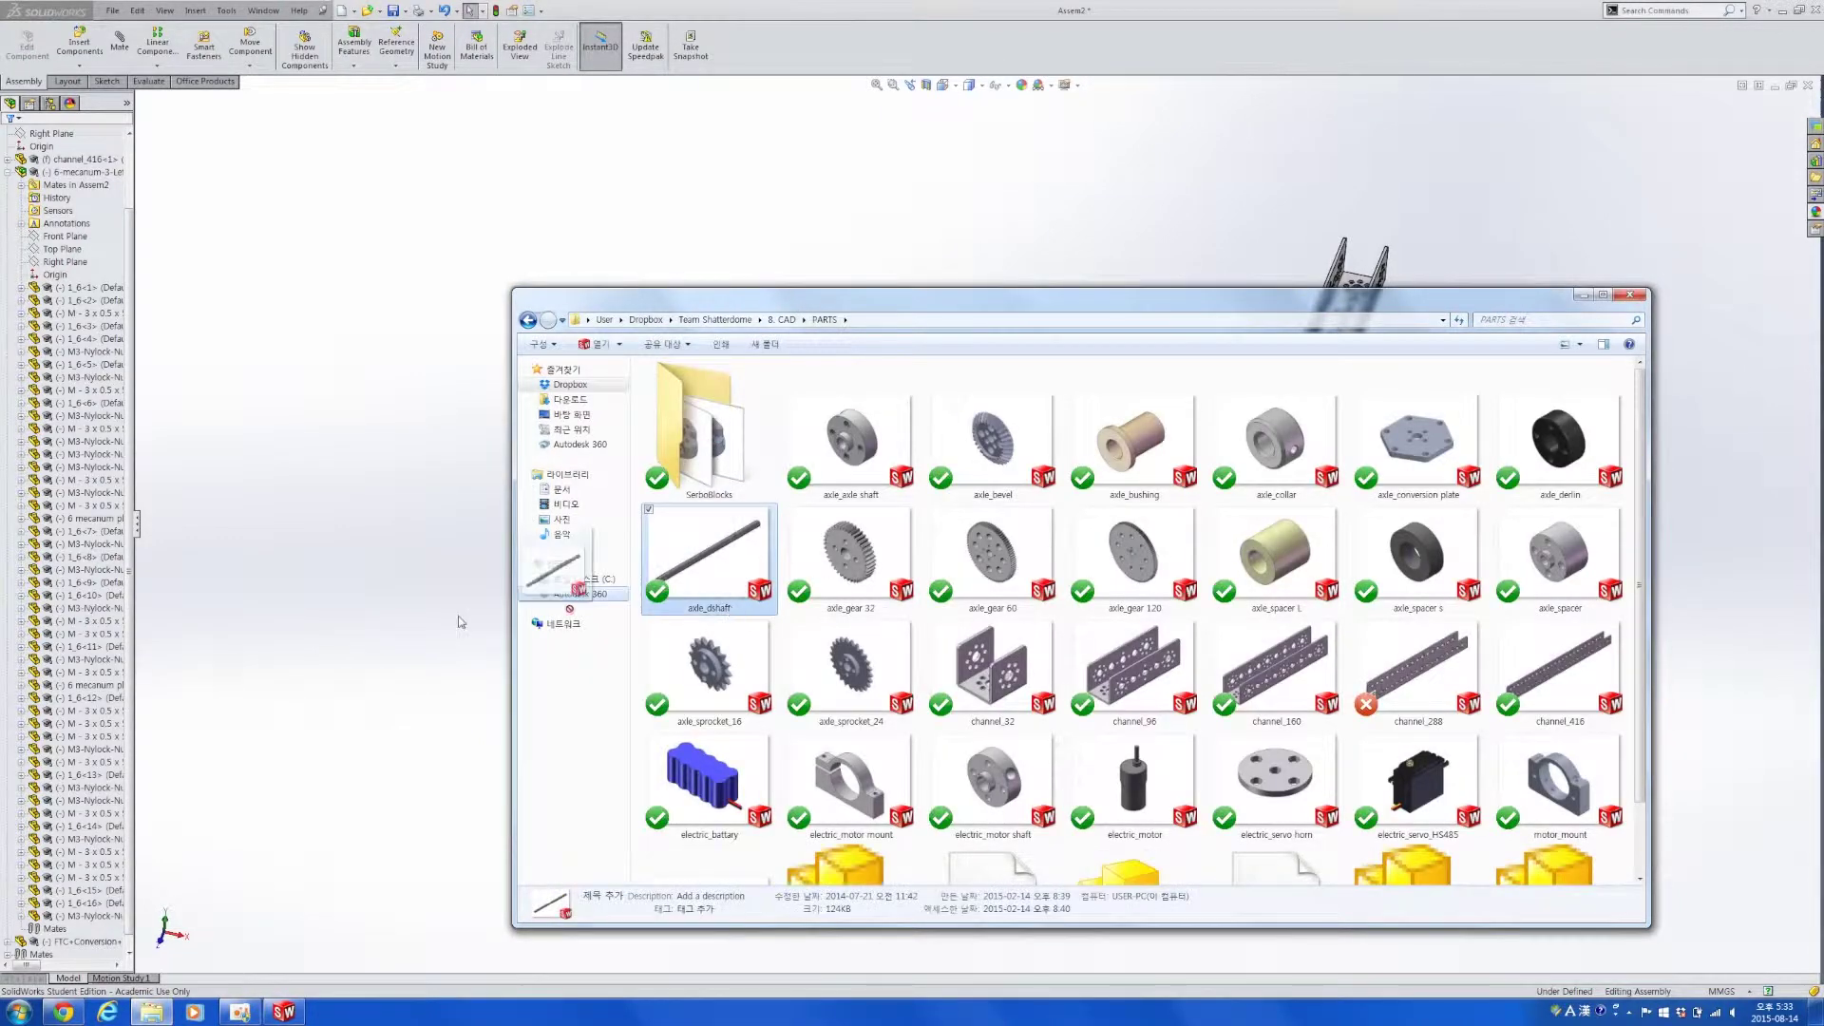
pyautogui.moveTo(435, 630); pyautogui.dragTo(436, 632)
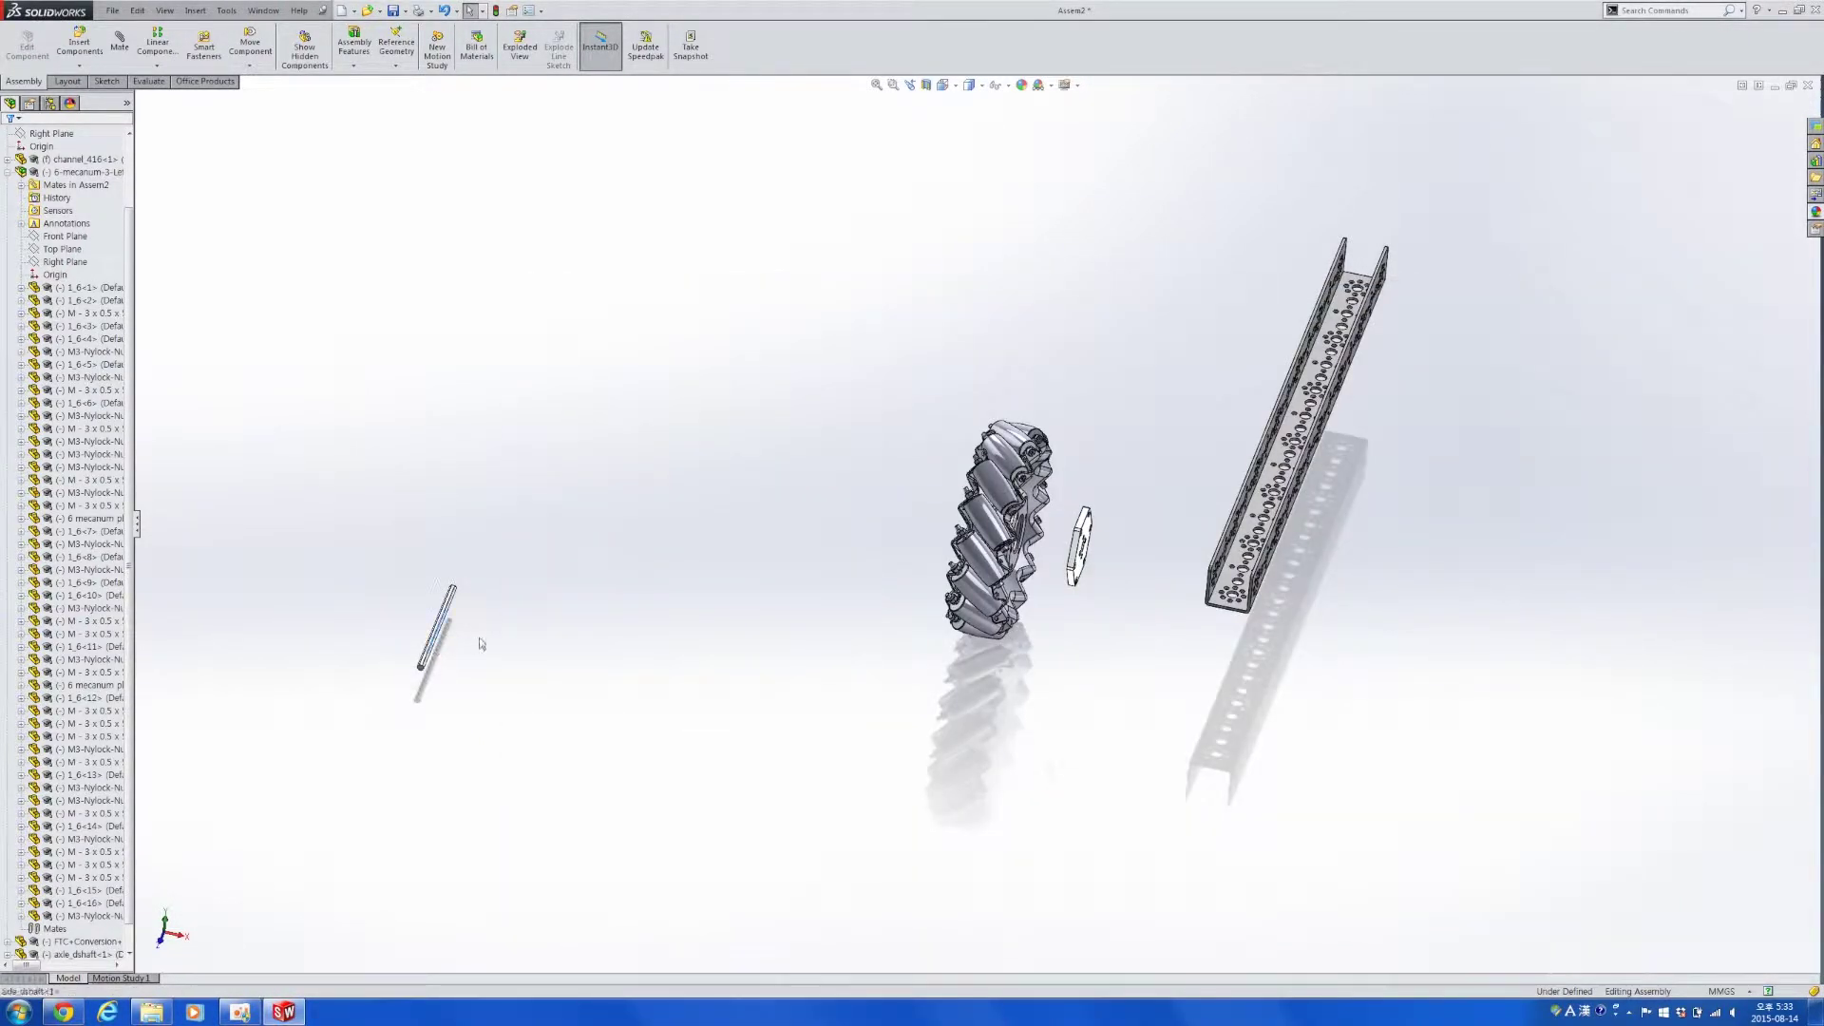
# Mate the D-shaft's cylindrical face concentric with the conversion plate's center hole.
pyautogui.scroll(-8, 1173, 671)
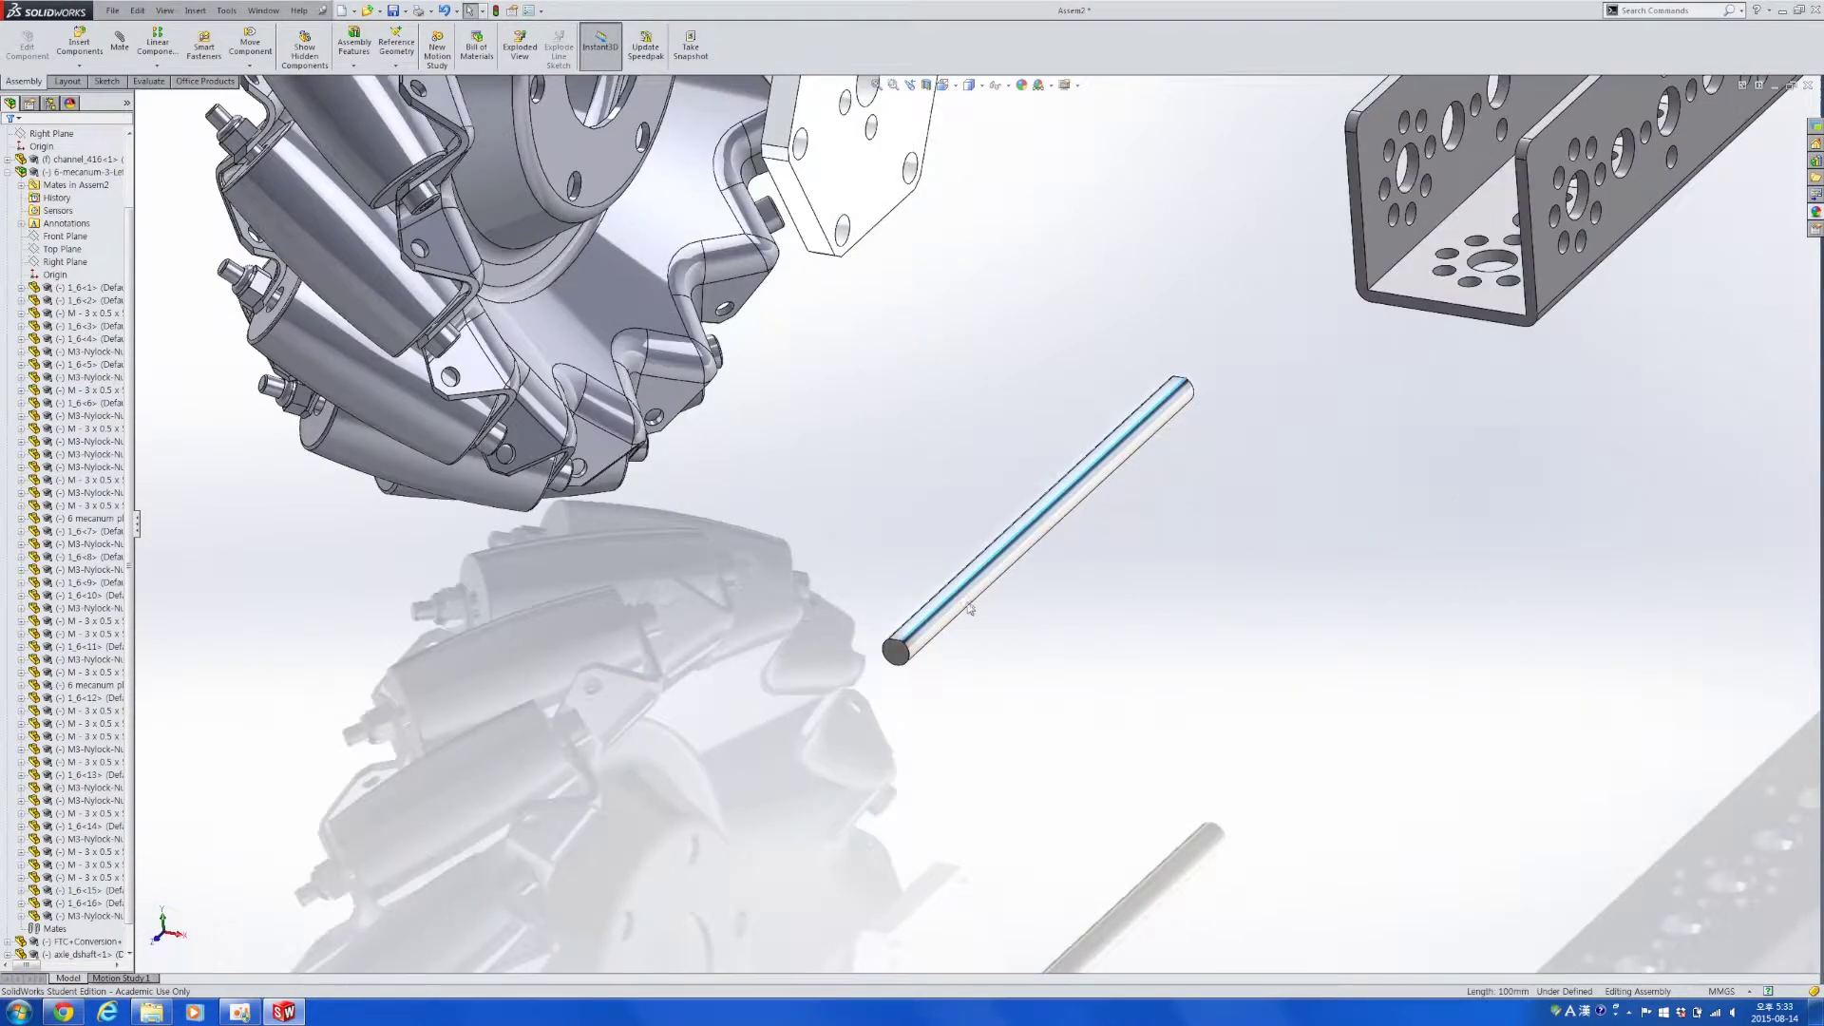
pyautogui.click(972, 609)
pyautogui.click(1046, 637)
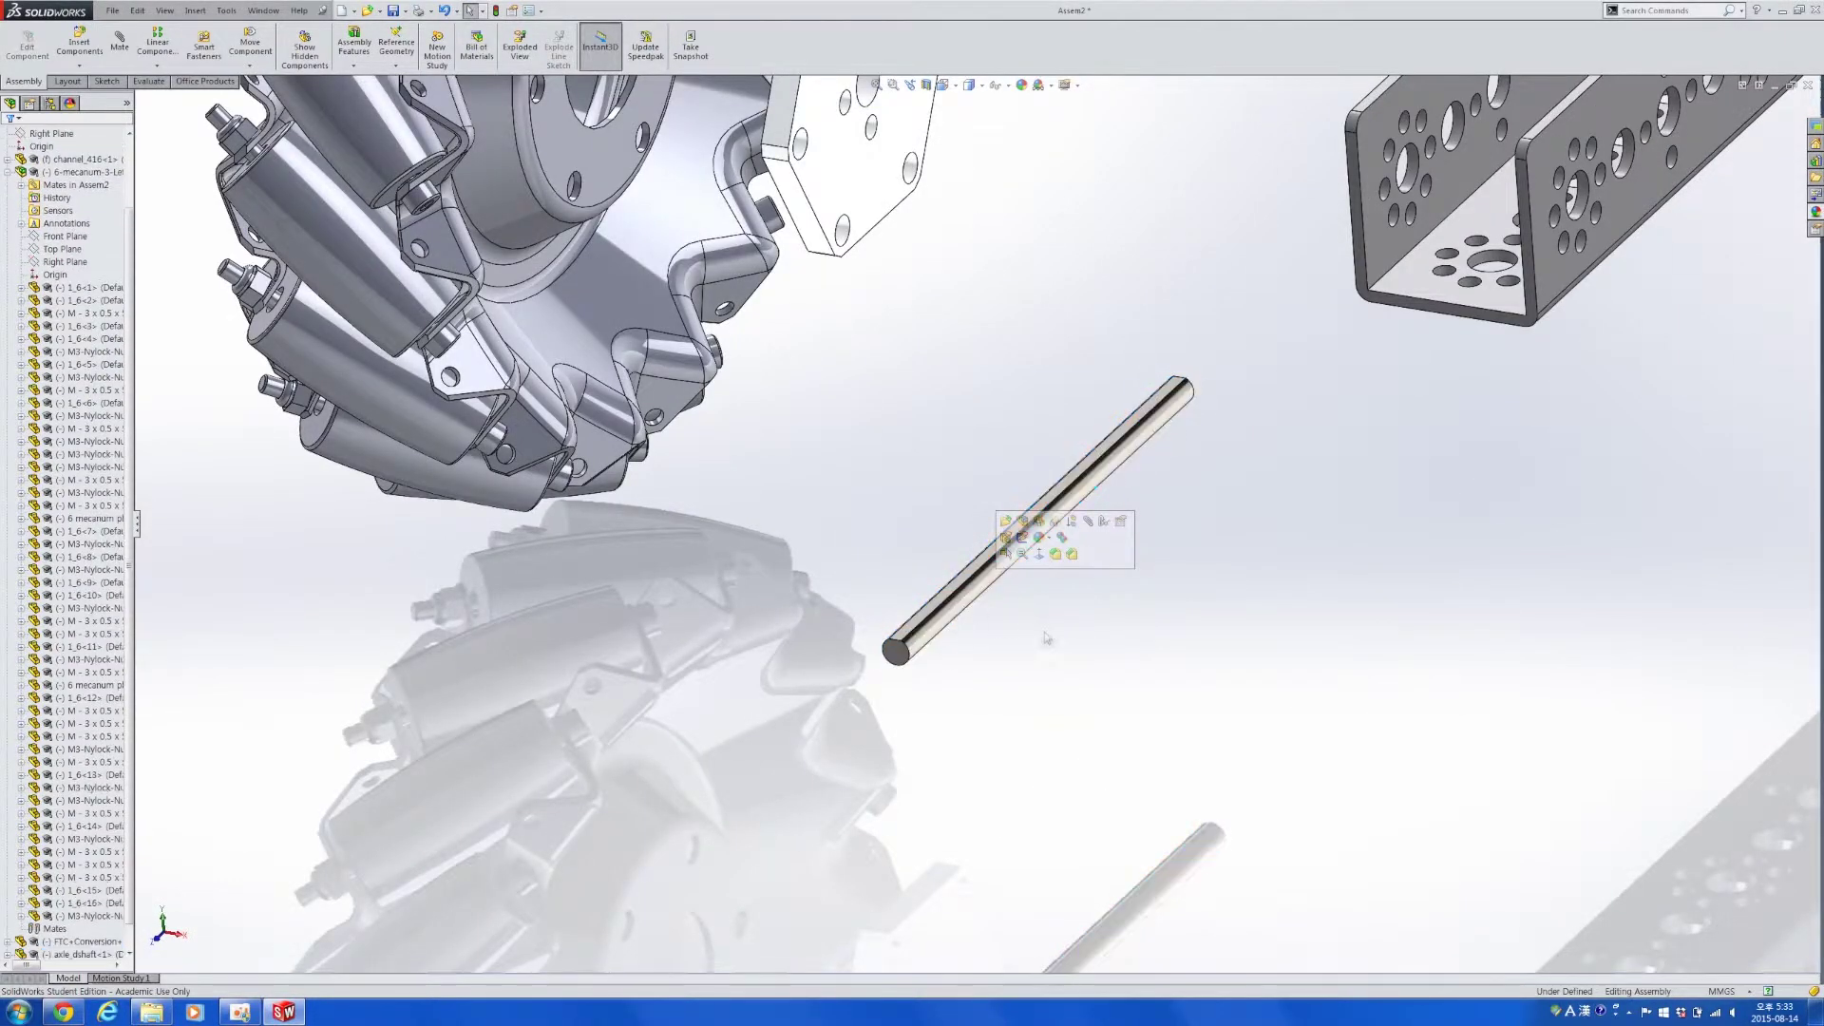
pyautogui.click(958, 617)
pyautogui.scroll(3, 959, 608)
pyautogui.scroll(-4, 953, 436)
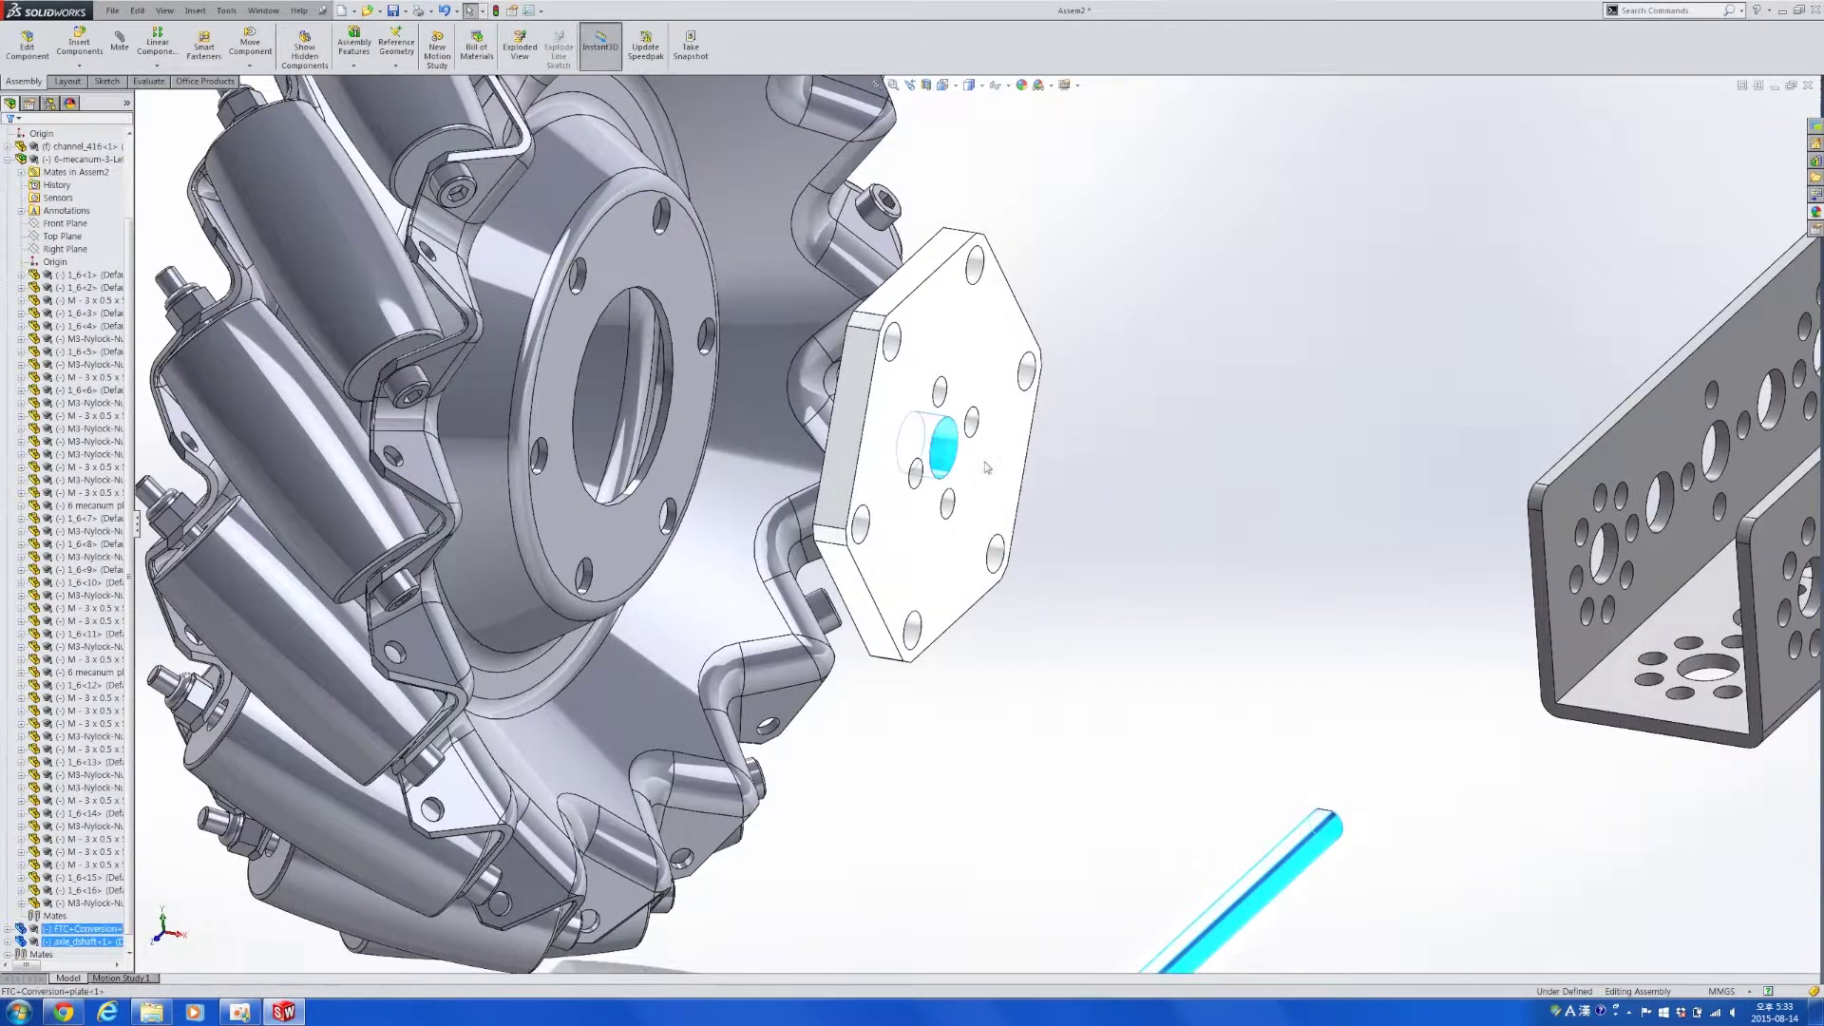
pyautogui.click(1040, 429)
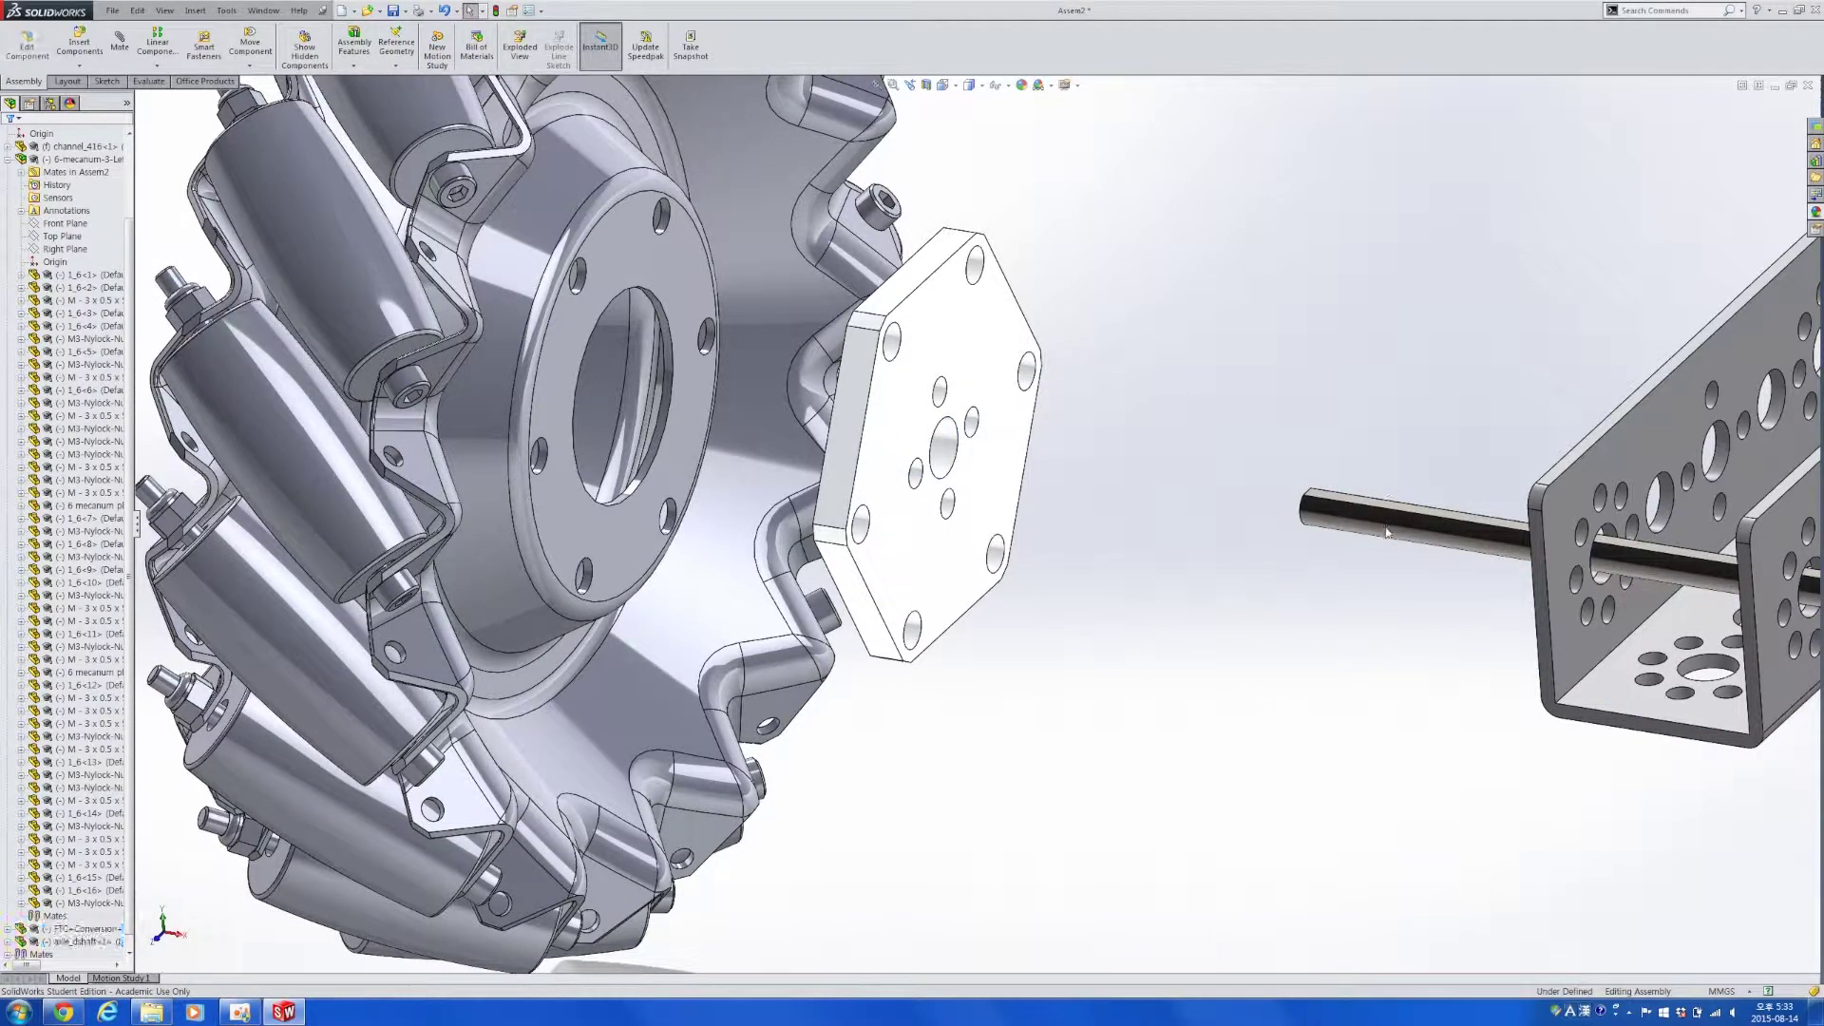
# Slide the D-shaft along its axis so it passes through the end holes in both channel side walls.
pyautogui.scroll(5, 1385, 553)
pyautogui.moveTo(1385, 554); pyautogui.dragTo(1391, 597, button='middle')
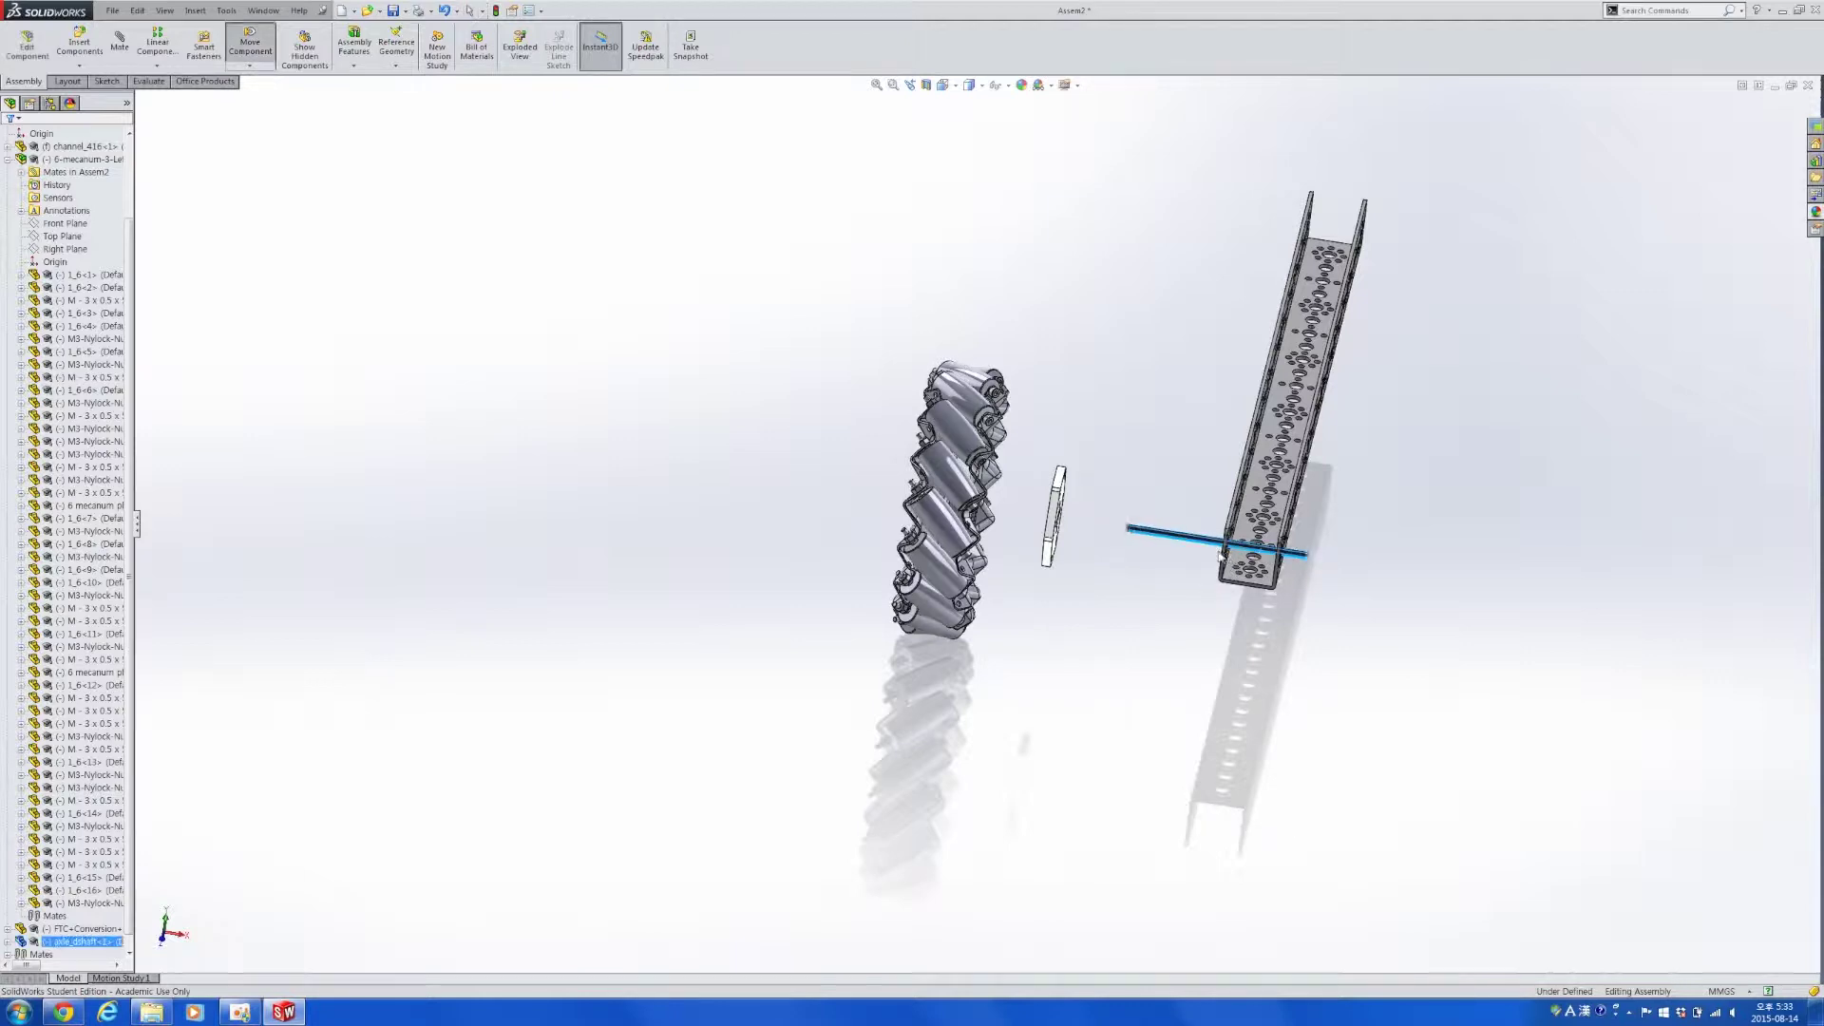
pyautogui.press('Escape')
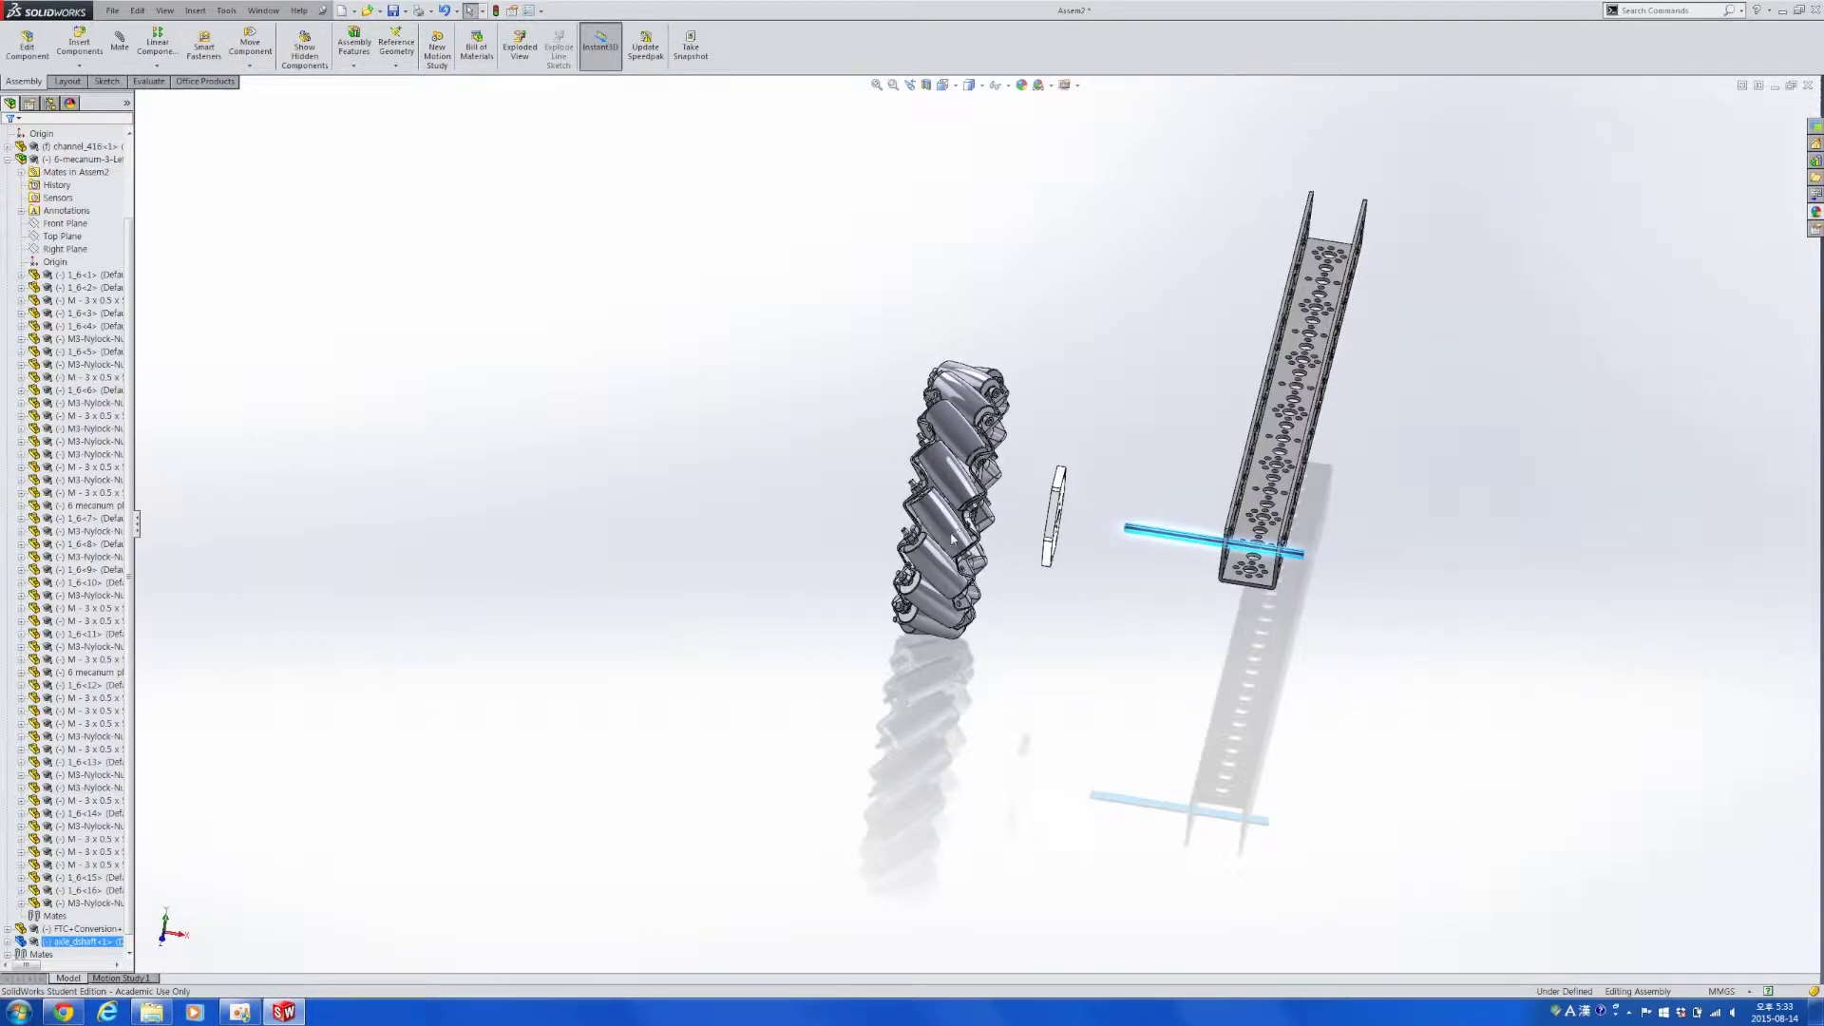
pyautogui.click(1172, 536)
pyautogui.moveTo(952, 485); pyautogui.dragTo(1104, 606)
pyautogui.scroll(-7, 1193, 583)
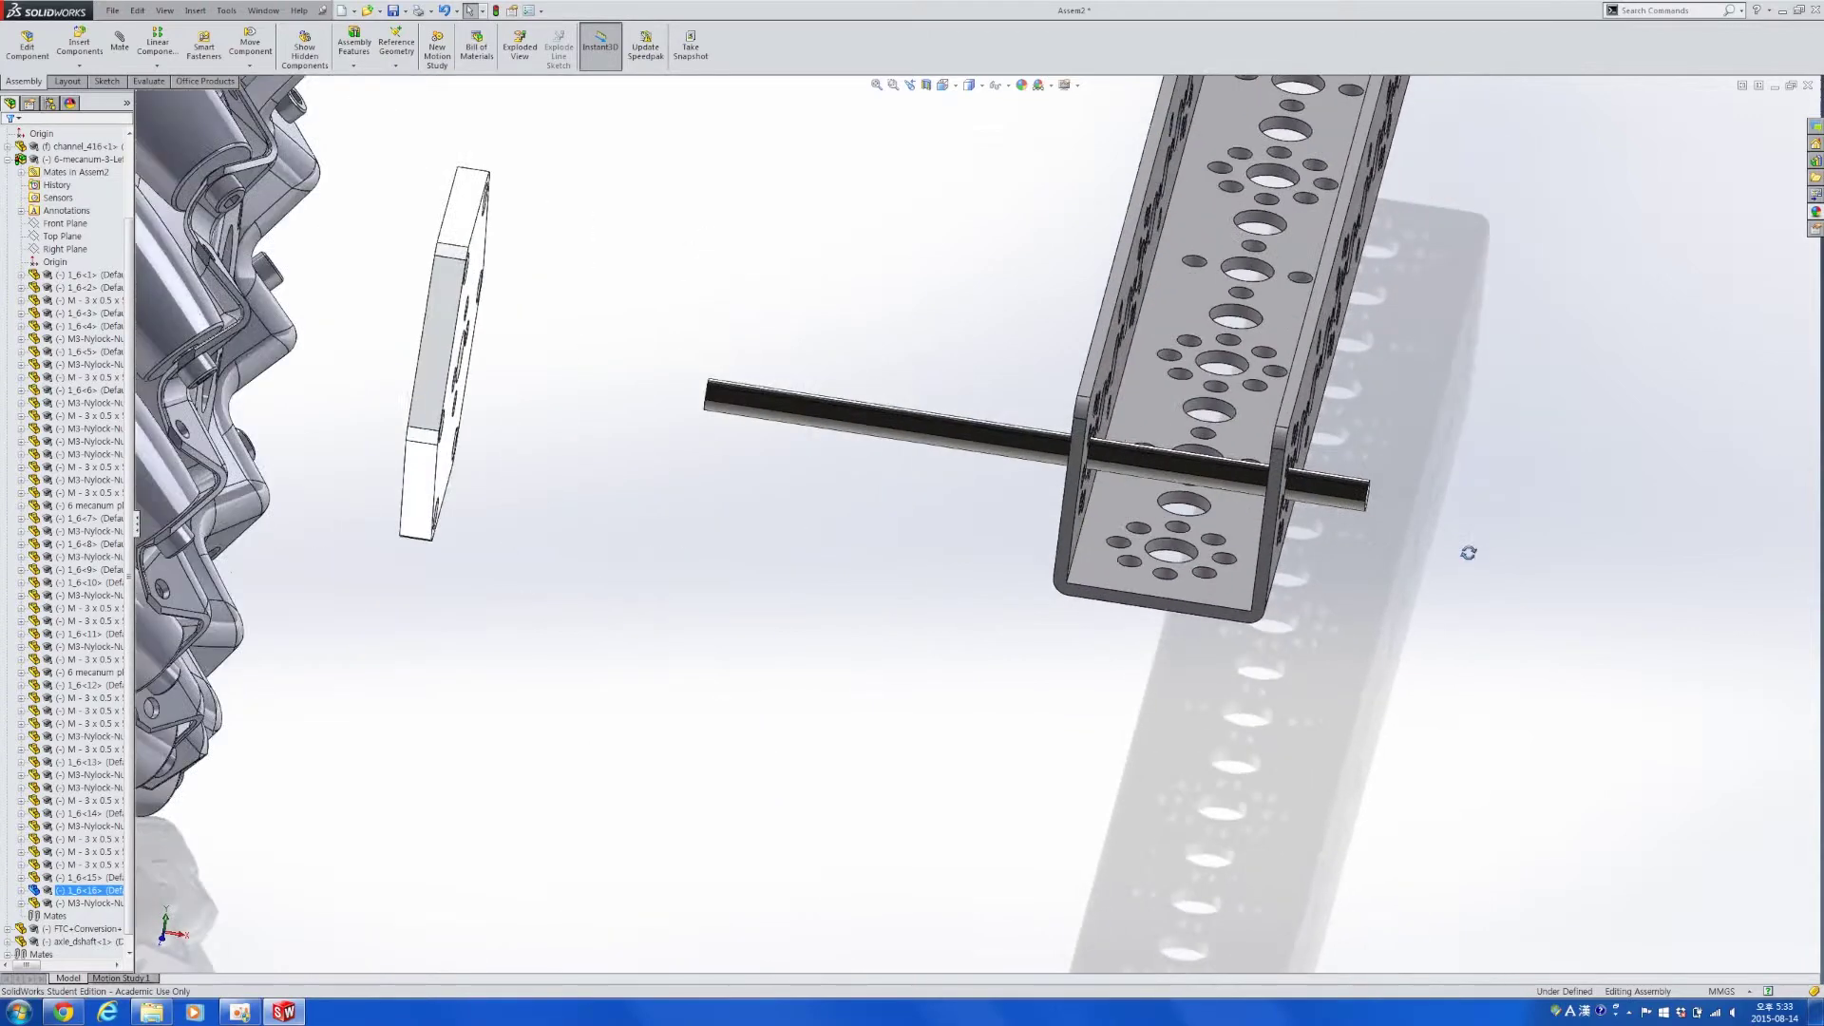
# Insert axle_bushing and axle_collar from the PARTS folder below the channel and move the collar away from the bushing.
pyautogui.scroll(5, 1468, 552)
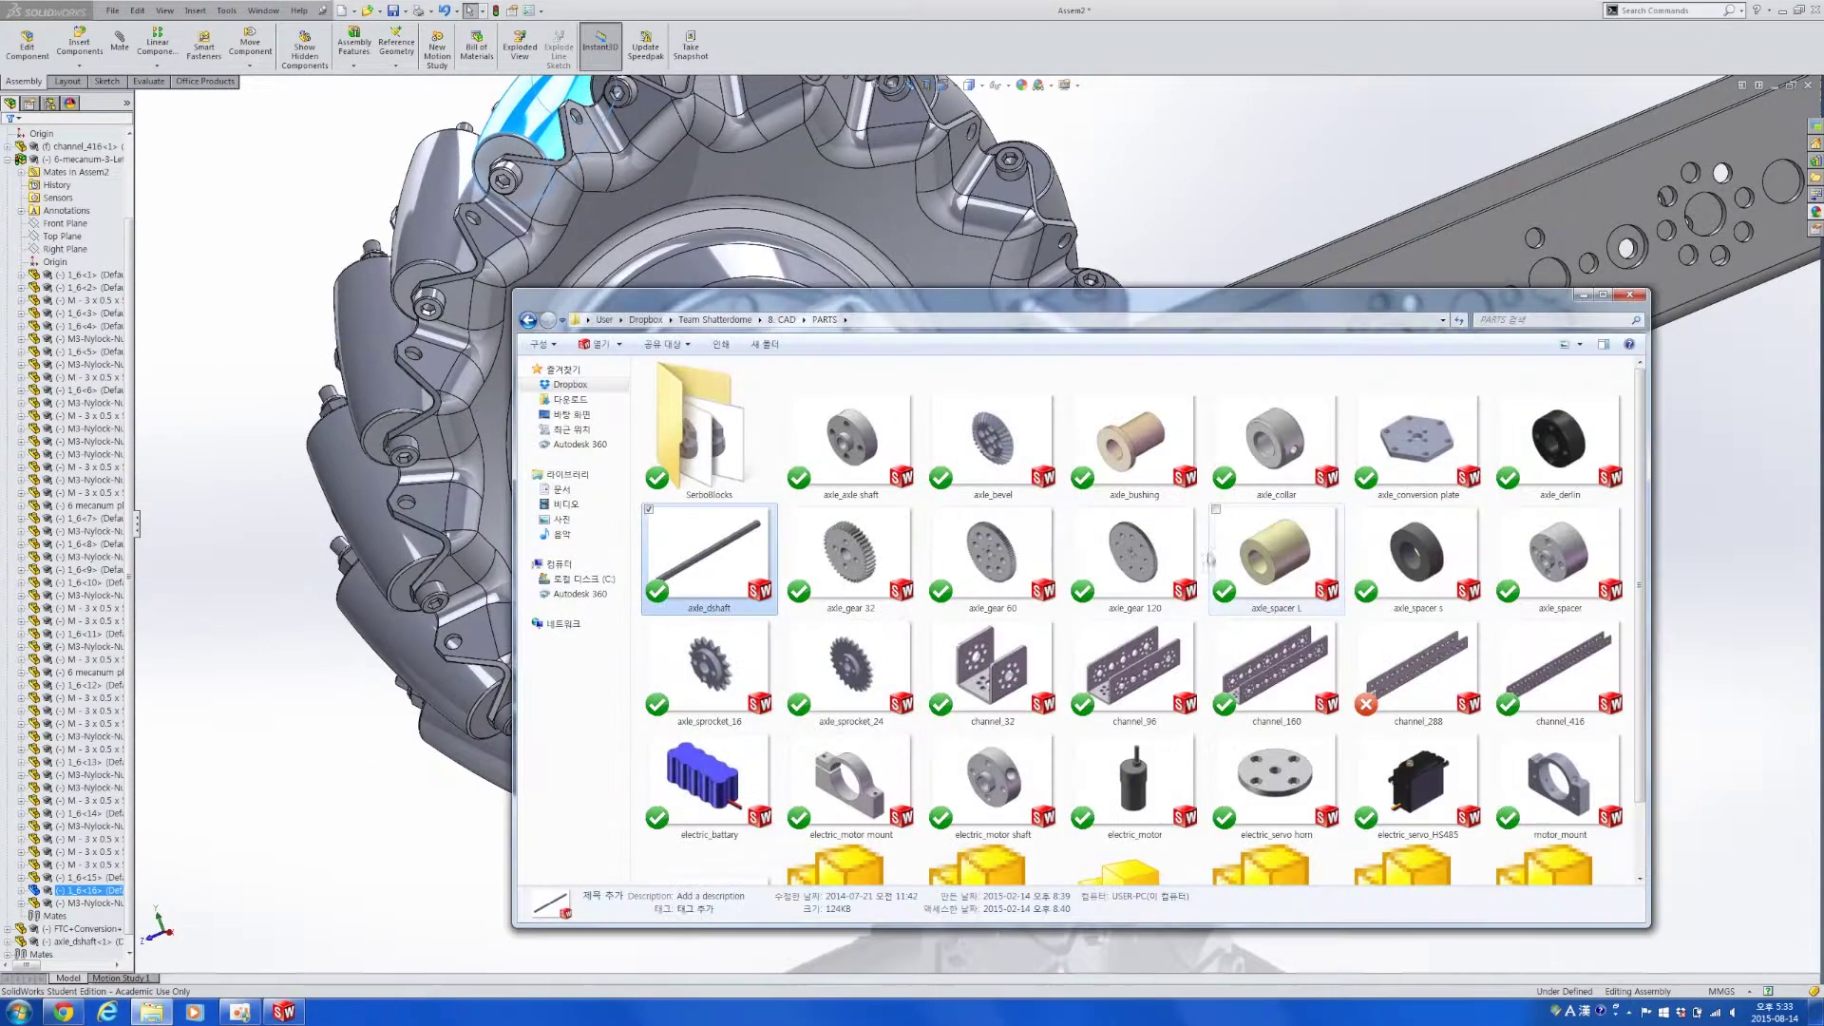
pyautogui.click(1133, 437)
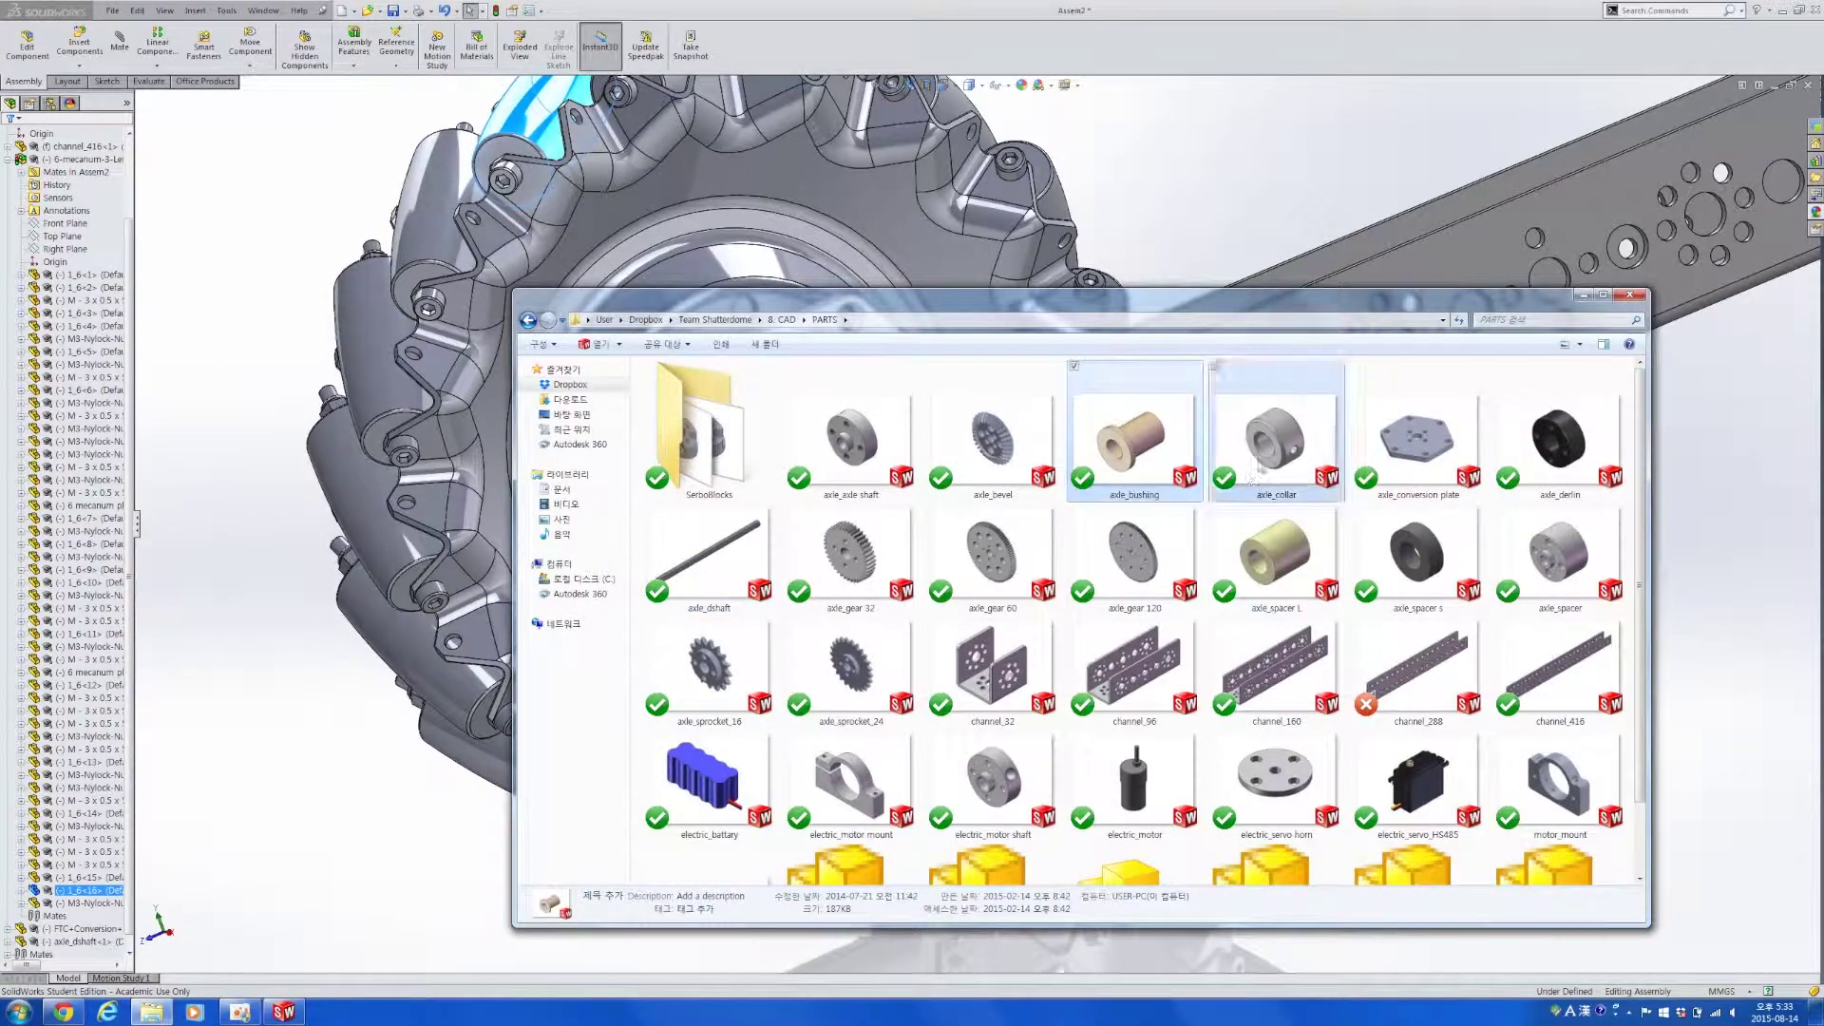
pyautogui.keyDown('ctrl'); pyautogui.moveTo(1252, 480); pyautogui.dragTo(1263, 430); pyautogui.keyUp('ctrl')
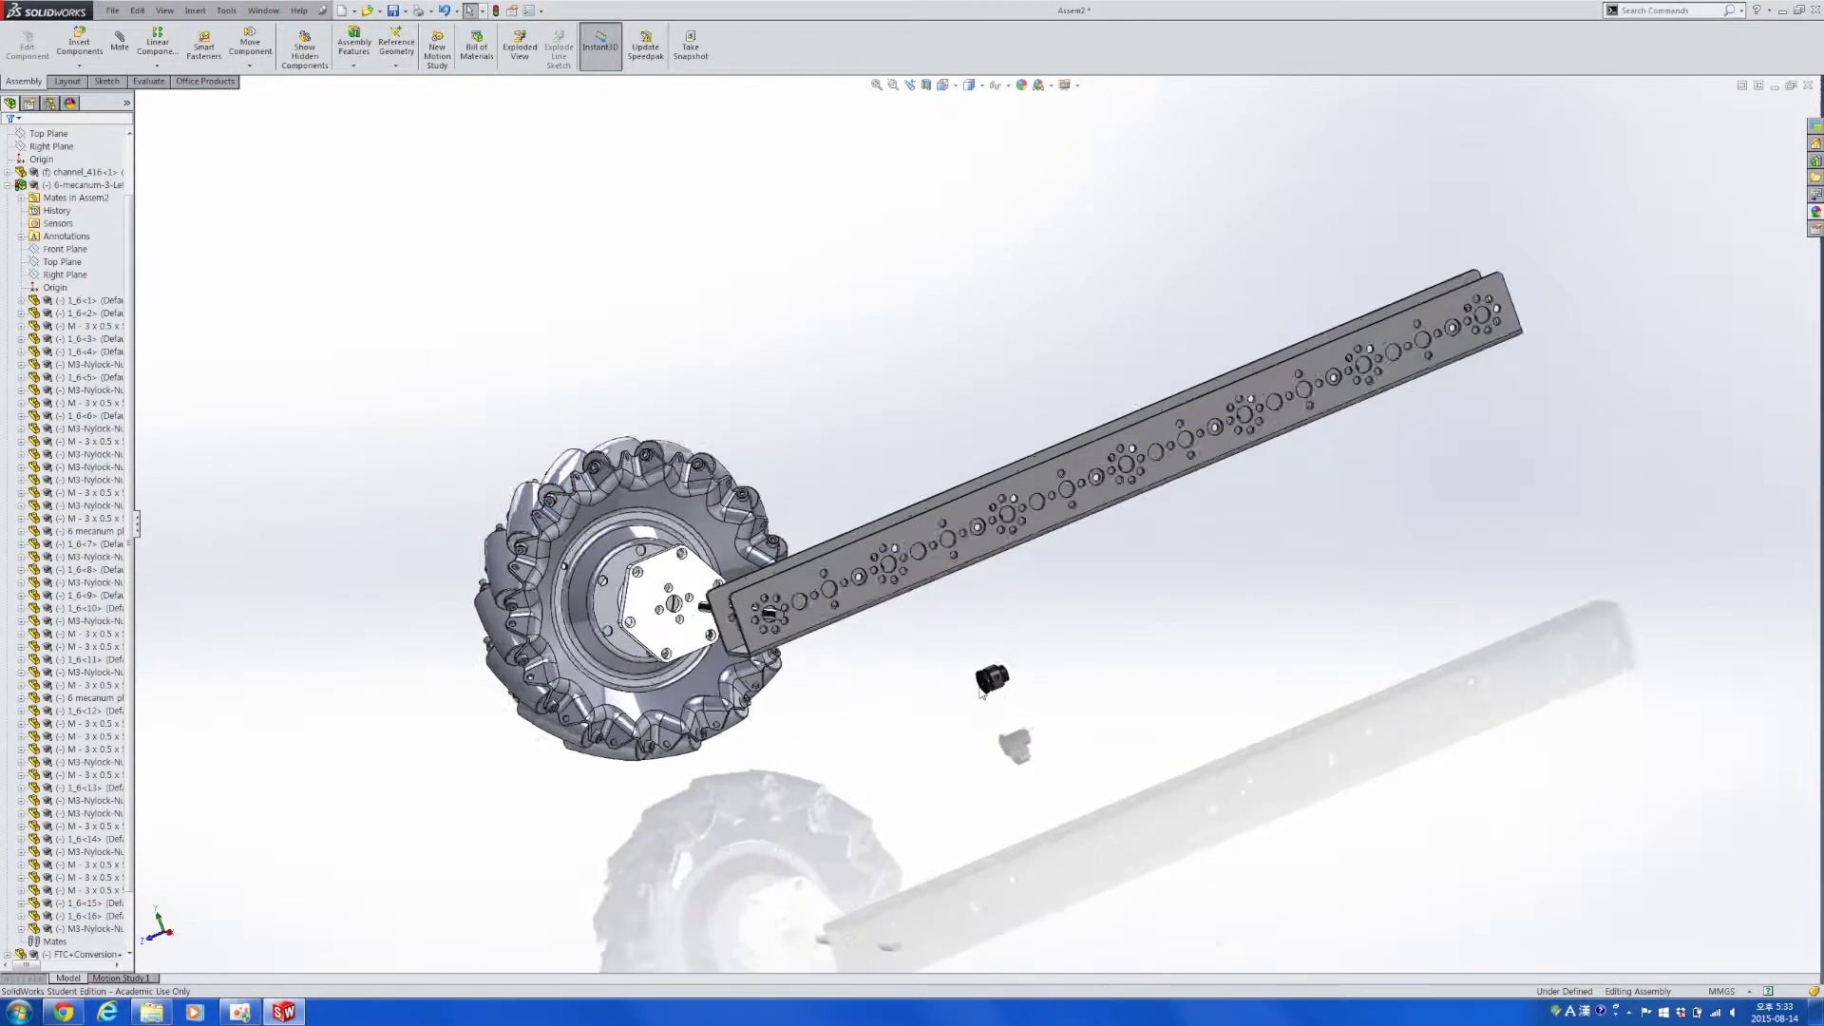
pyautogui.scroll(-3, 983, 692)
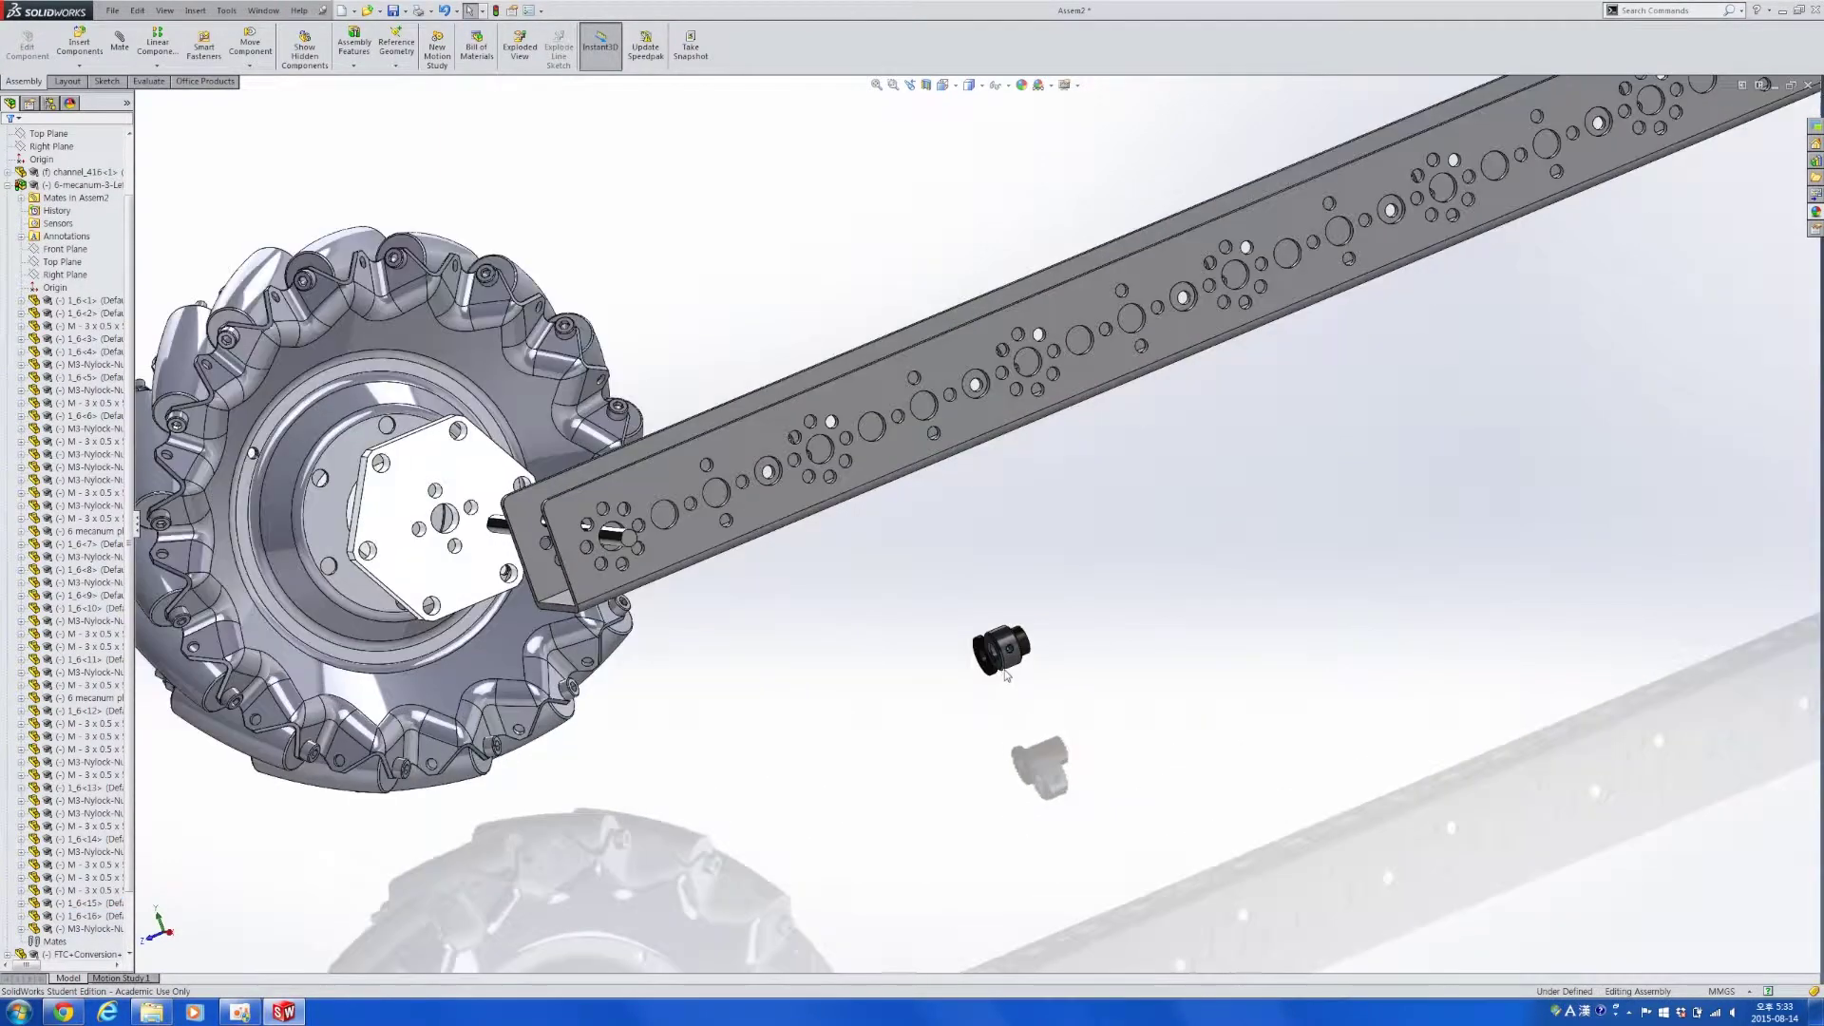
pyautogui.moveTo(977, 671); pyautogui.dragTo(877, 699)
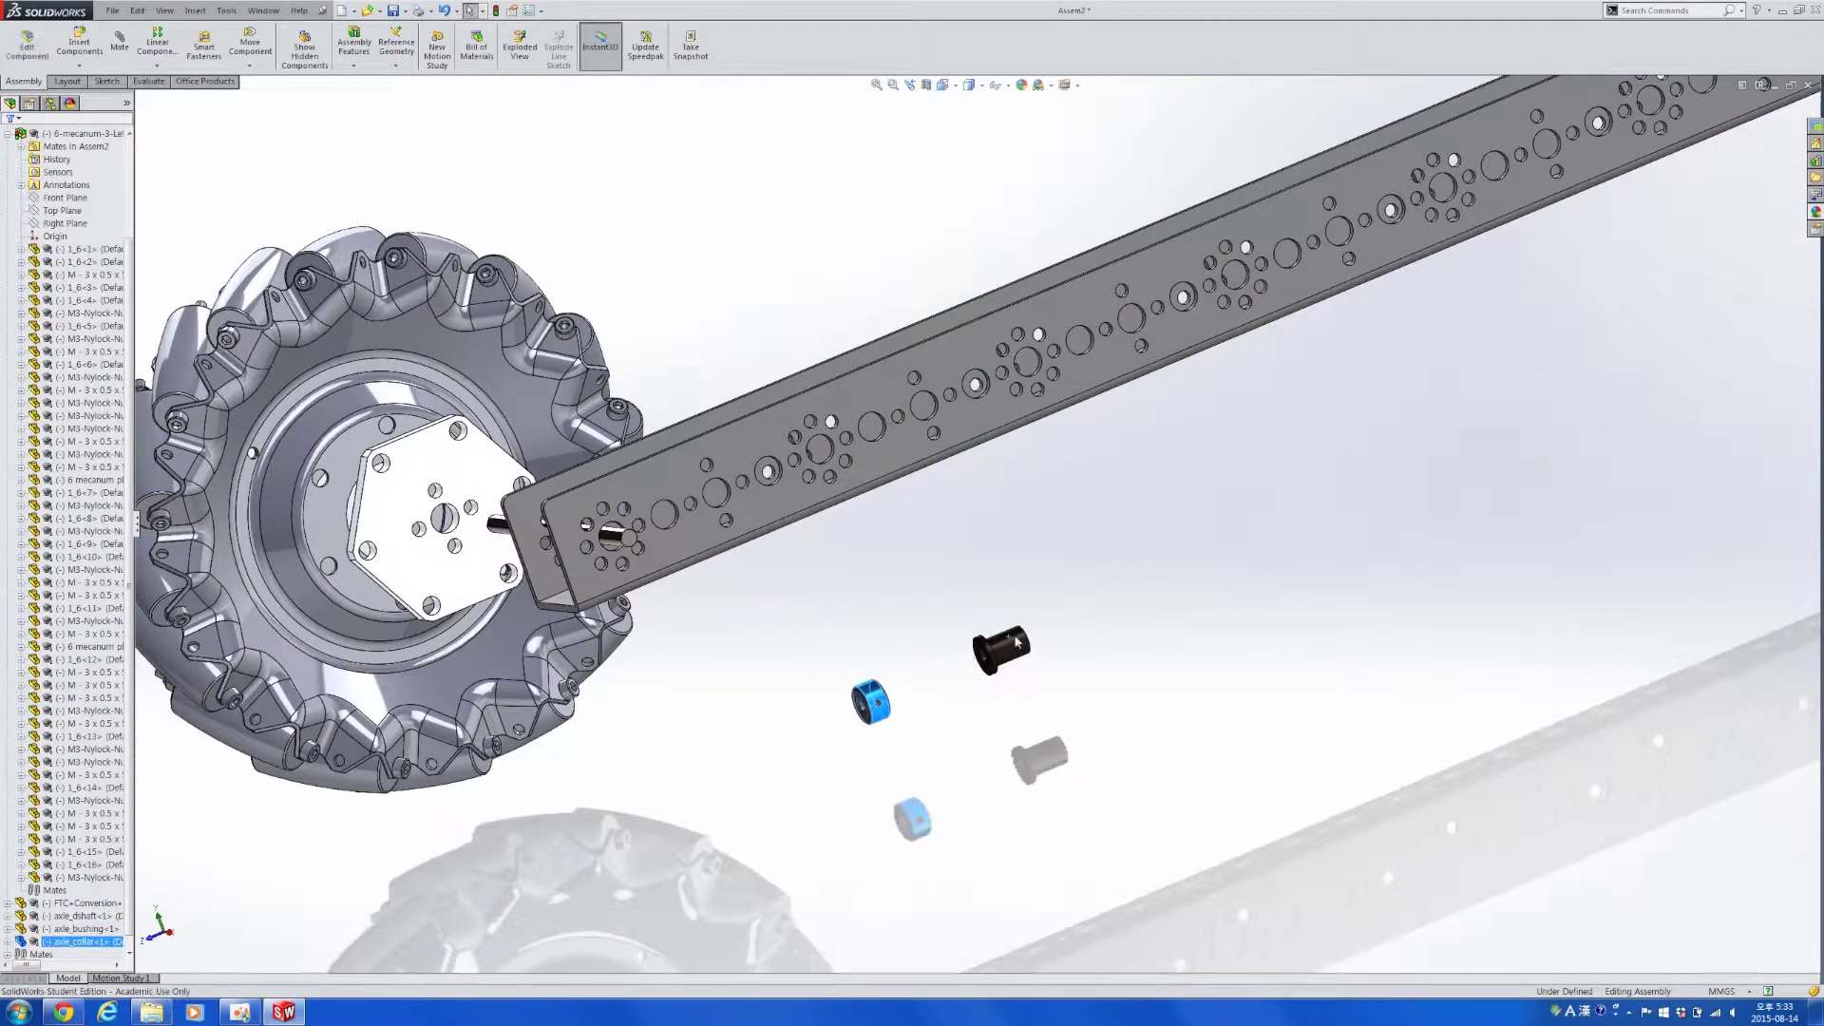
# Try a concentric mate between the bushing's cylindrical face and the D-shaft, and undo it.
pyautogui.scroll(-4, 613, 548)
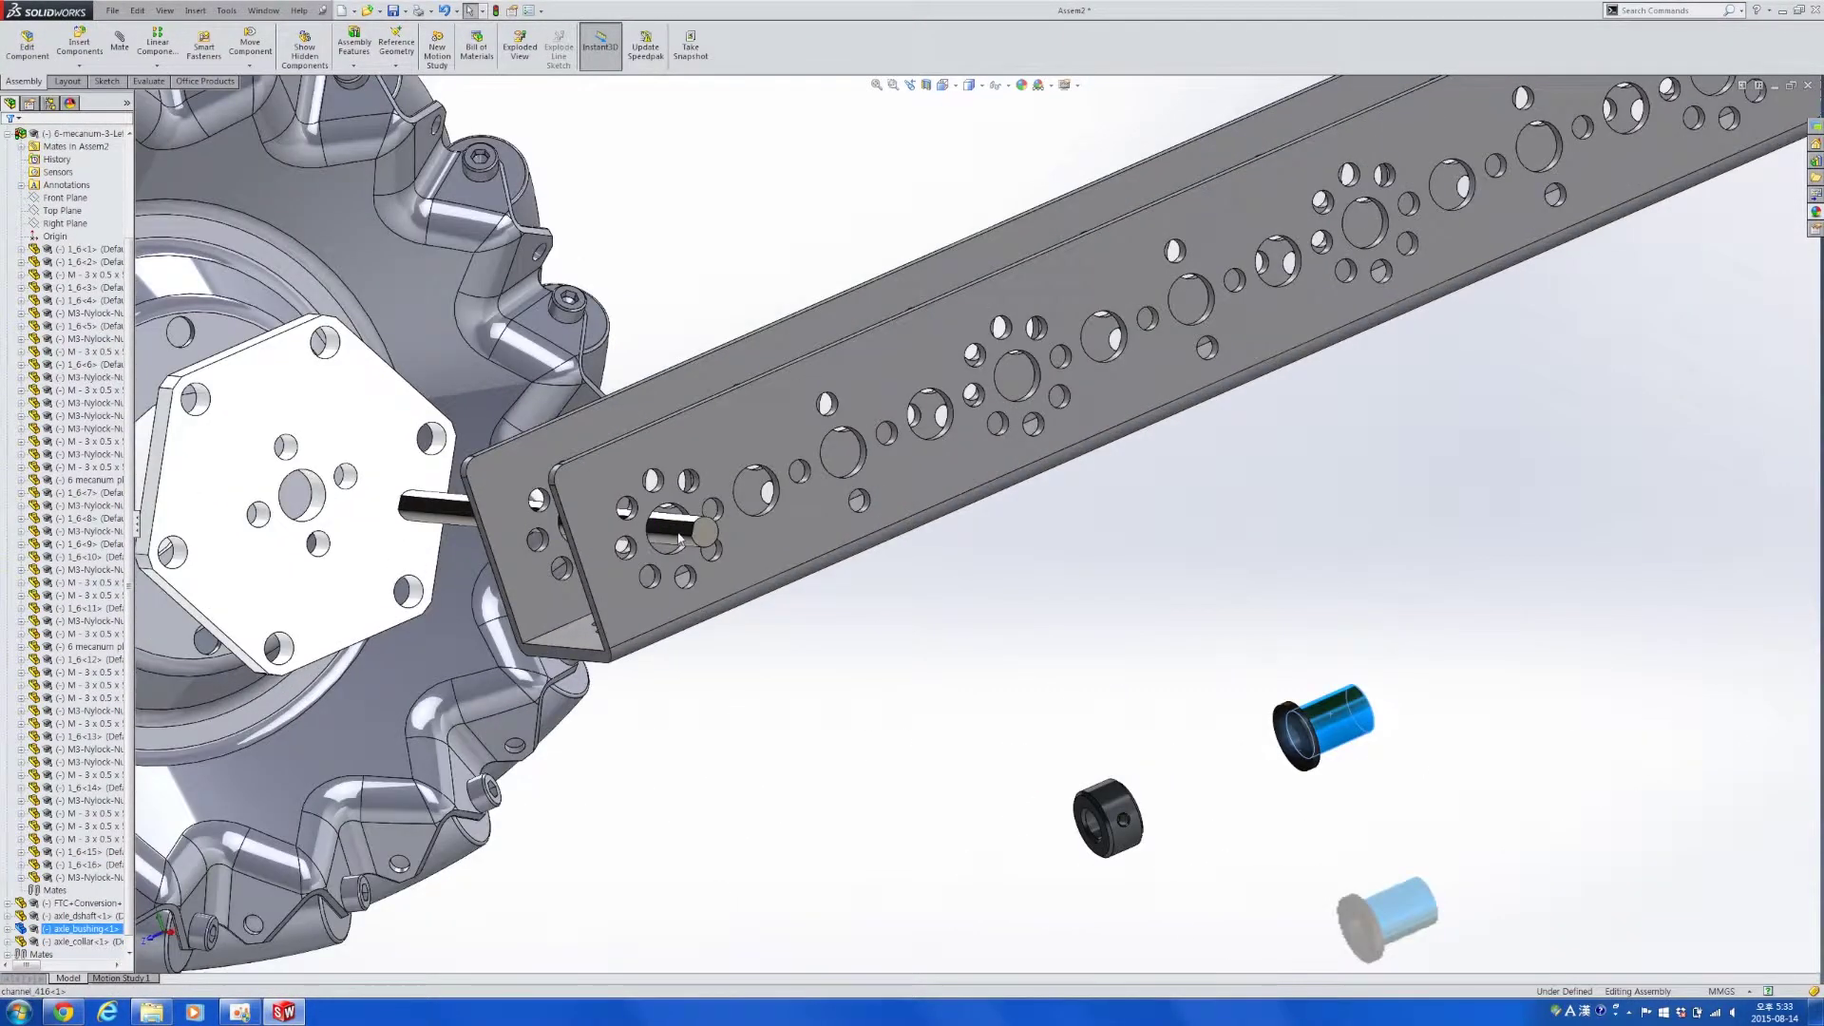
pyautogui.click(681, 540)
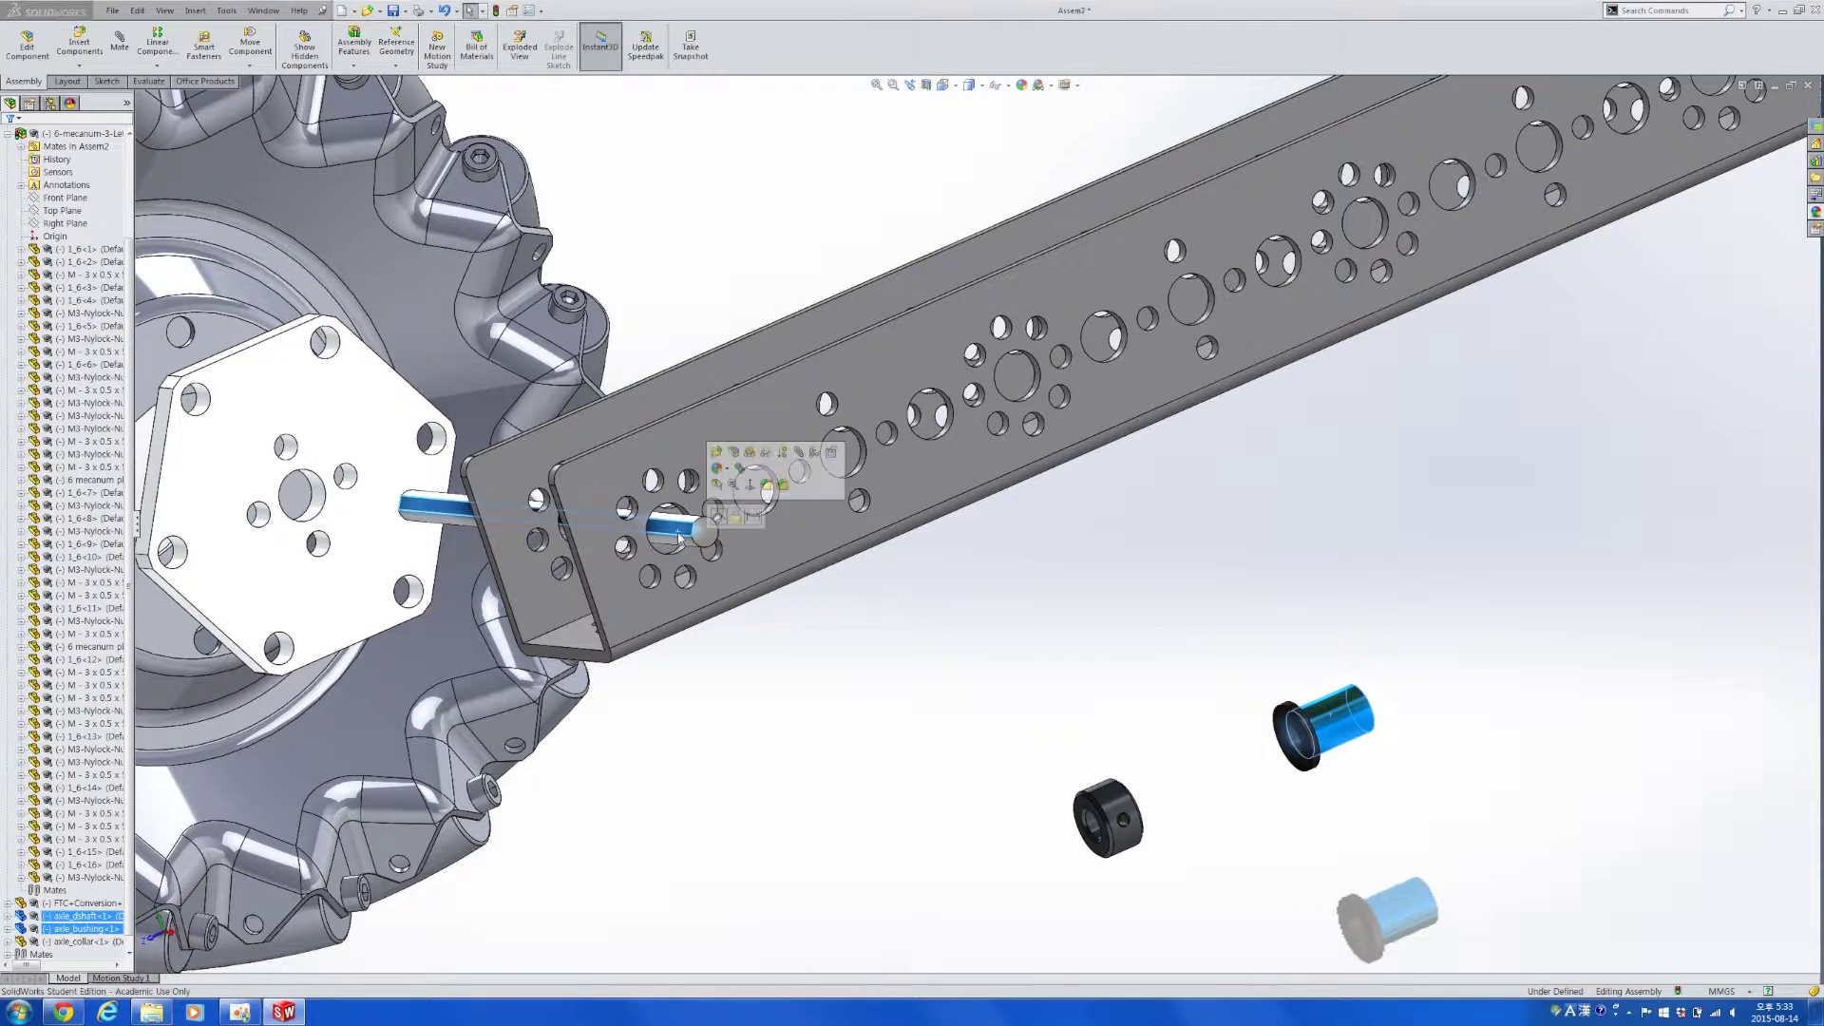
pyautogui.keyDown('ctrl'); pyautogui.click(1341, 727); pyautogui.keyUp('ctrl')
pyautogui.click(1431, 703)
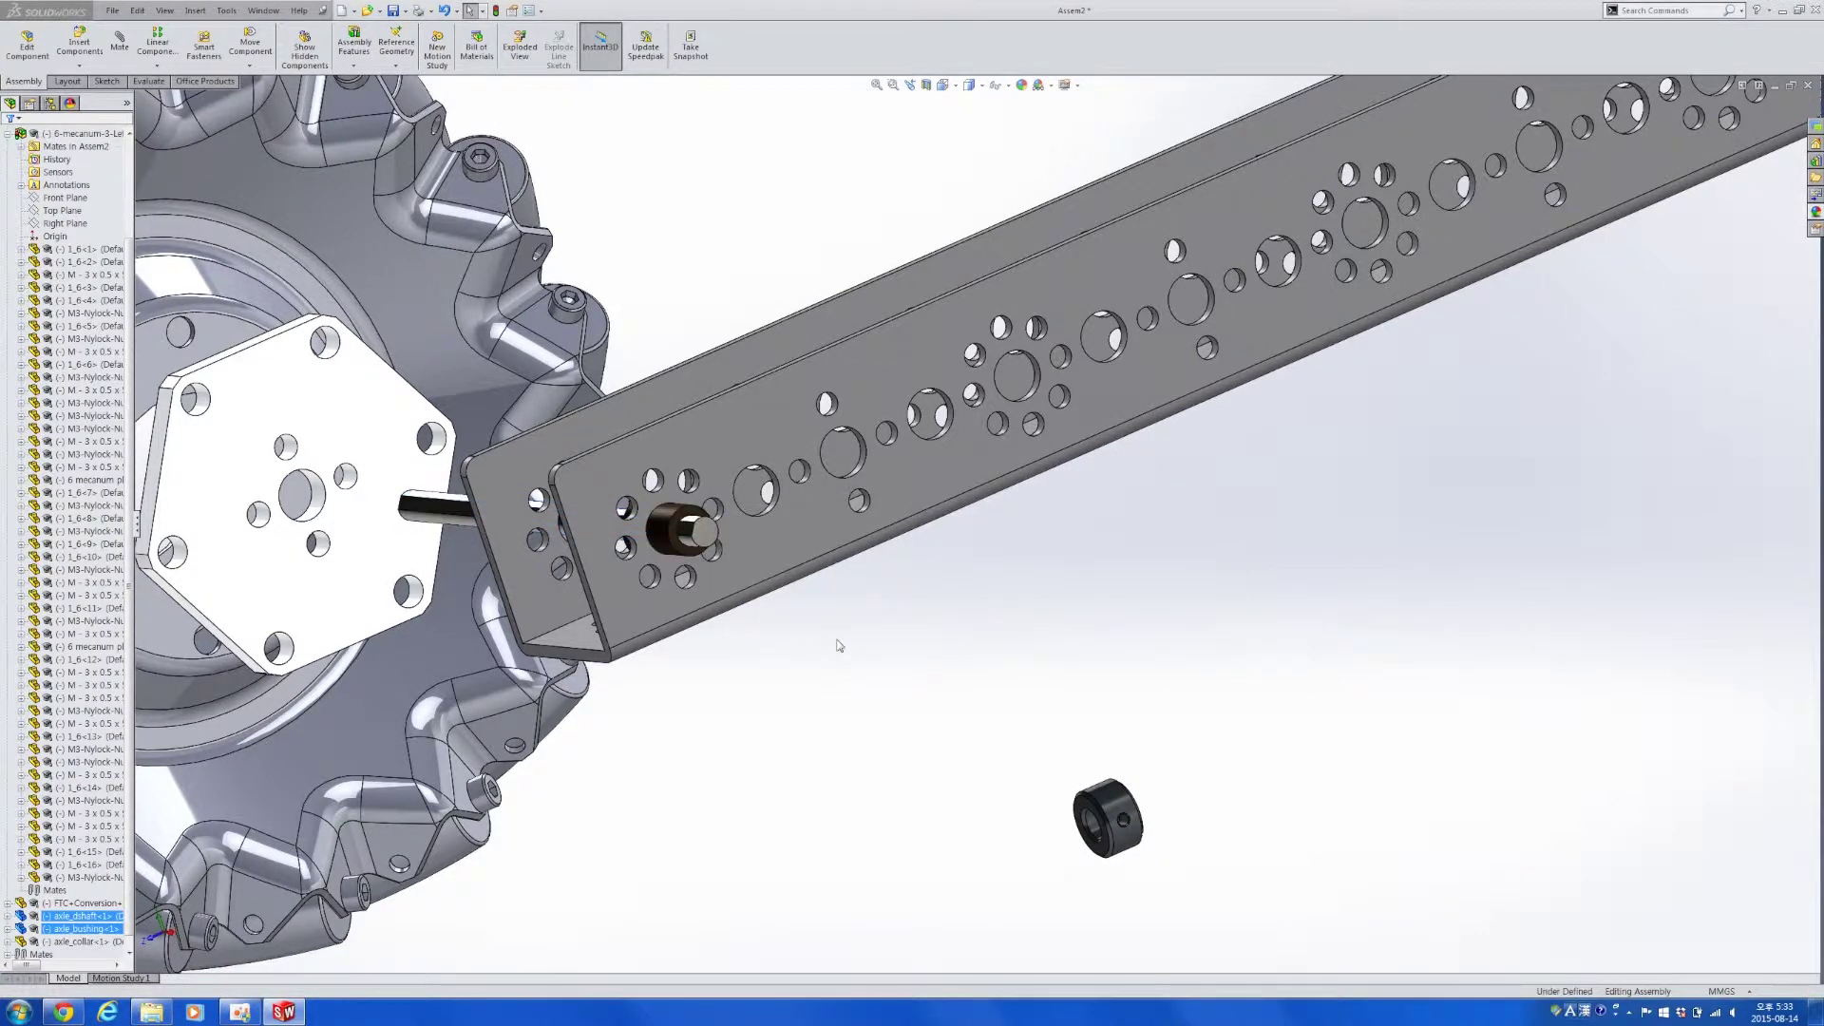
pyautogui.hotkey('ctrl', 'z')
# Rotate the bushing so its flange faces away from the channel, and clear the selection.
pyautogui.click(1316, 722)
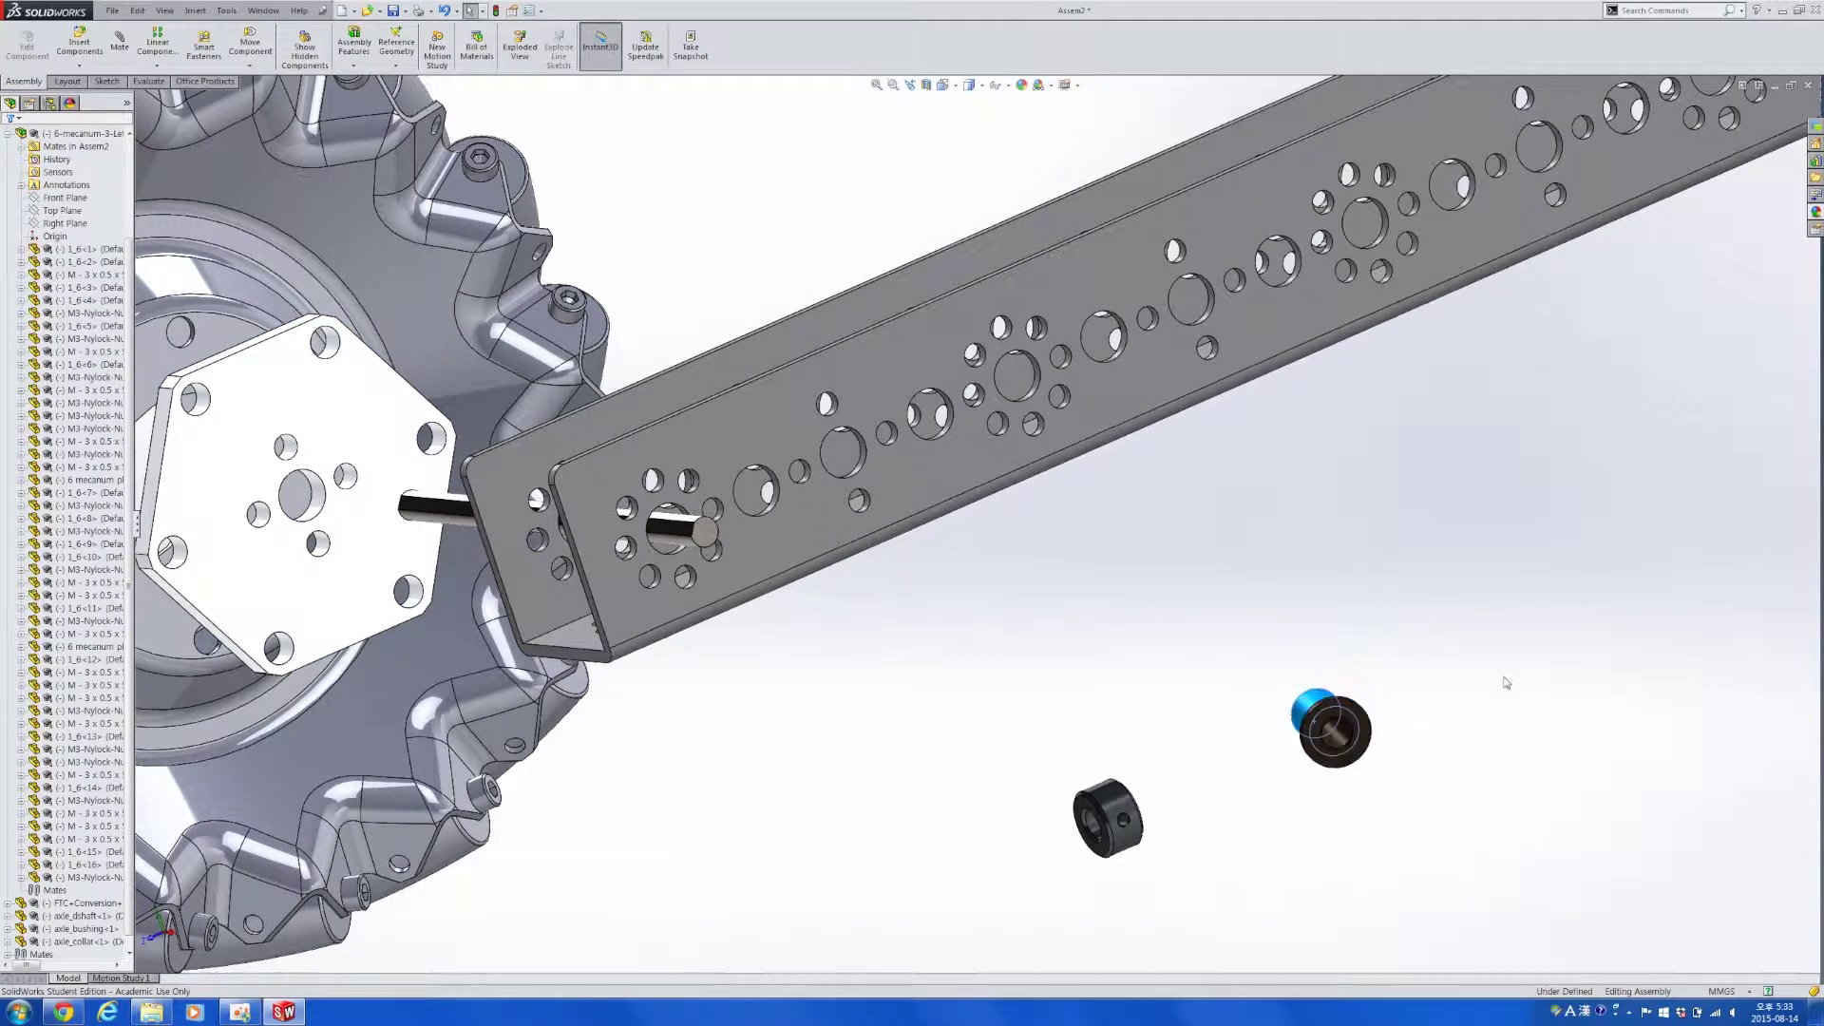
pyautogui.keyDown('ctrl'); pyautogui.click(684, 535); pyautogui.keyUp('ctrl')
pyautogui.click(779, 542)
pyautogui.scroll(-5, 778, 543)
pyautogui.scroll(2, 778, 544)
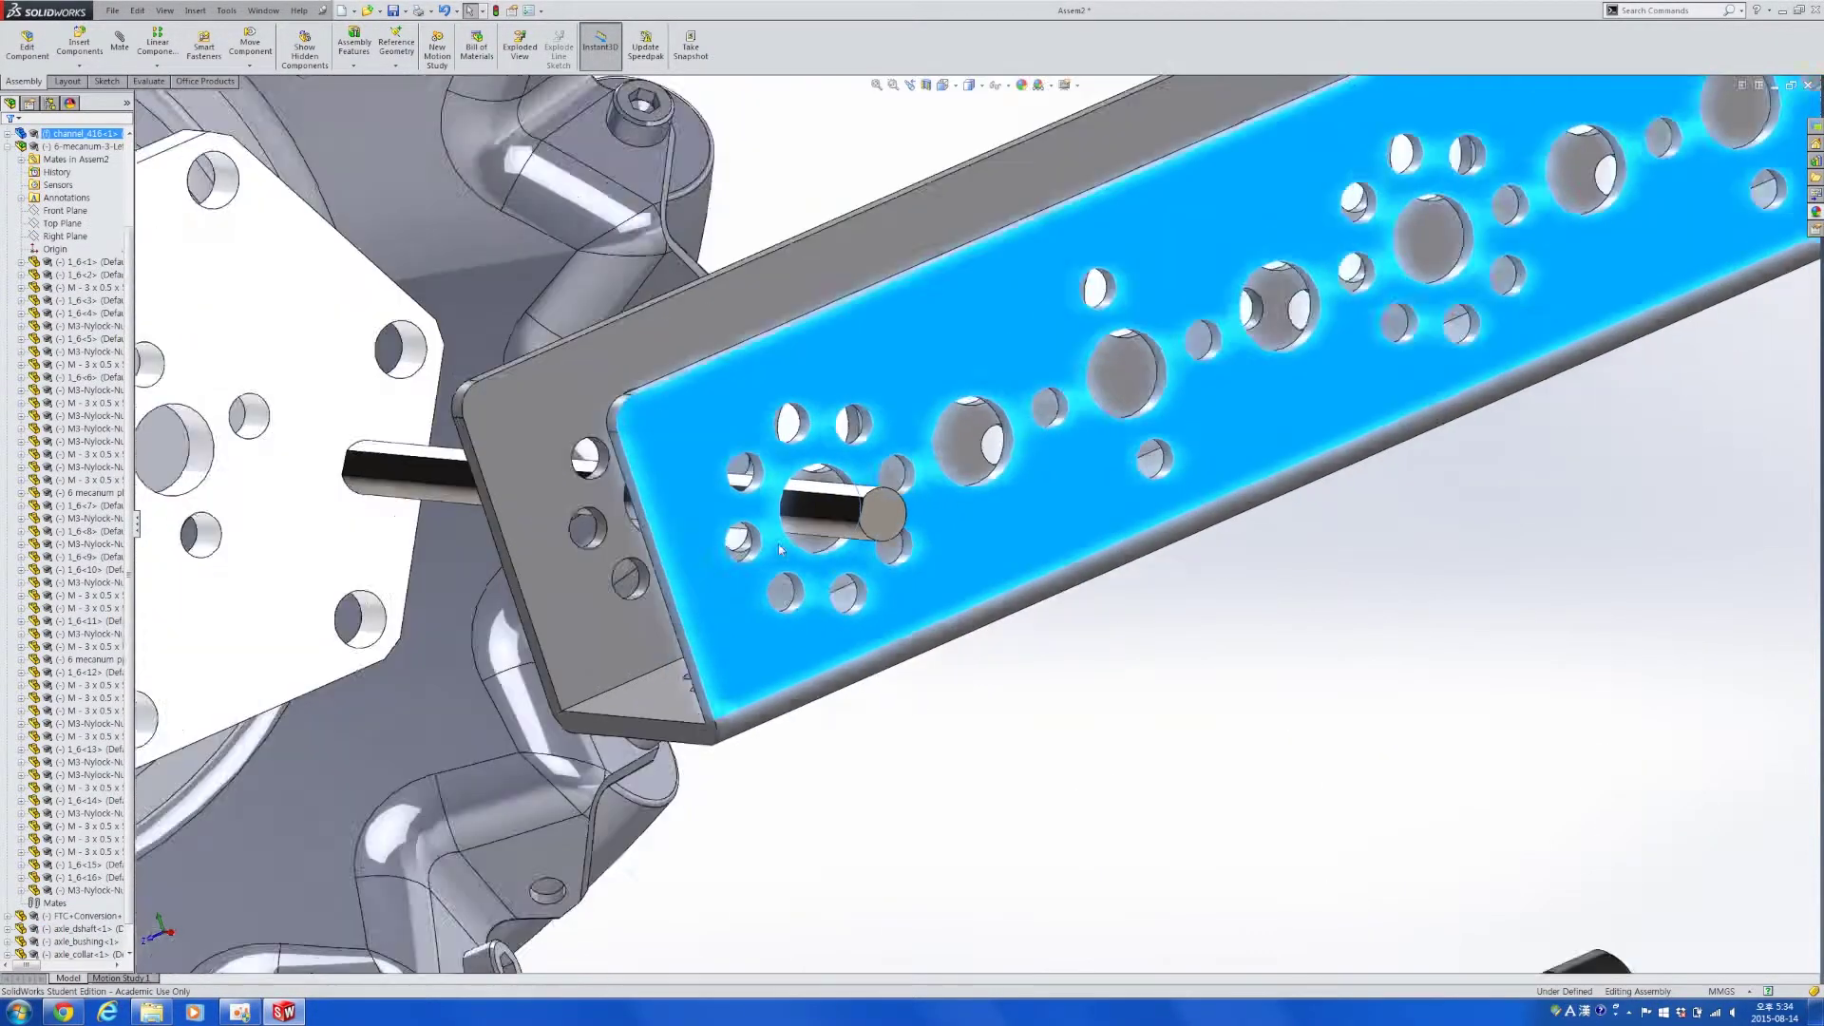
pyautogui.scroll(4, 781, 549)
pyautogui.click(991, 731)
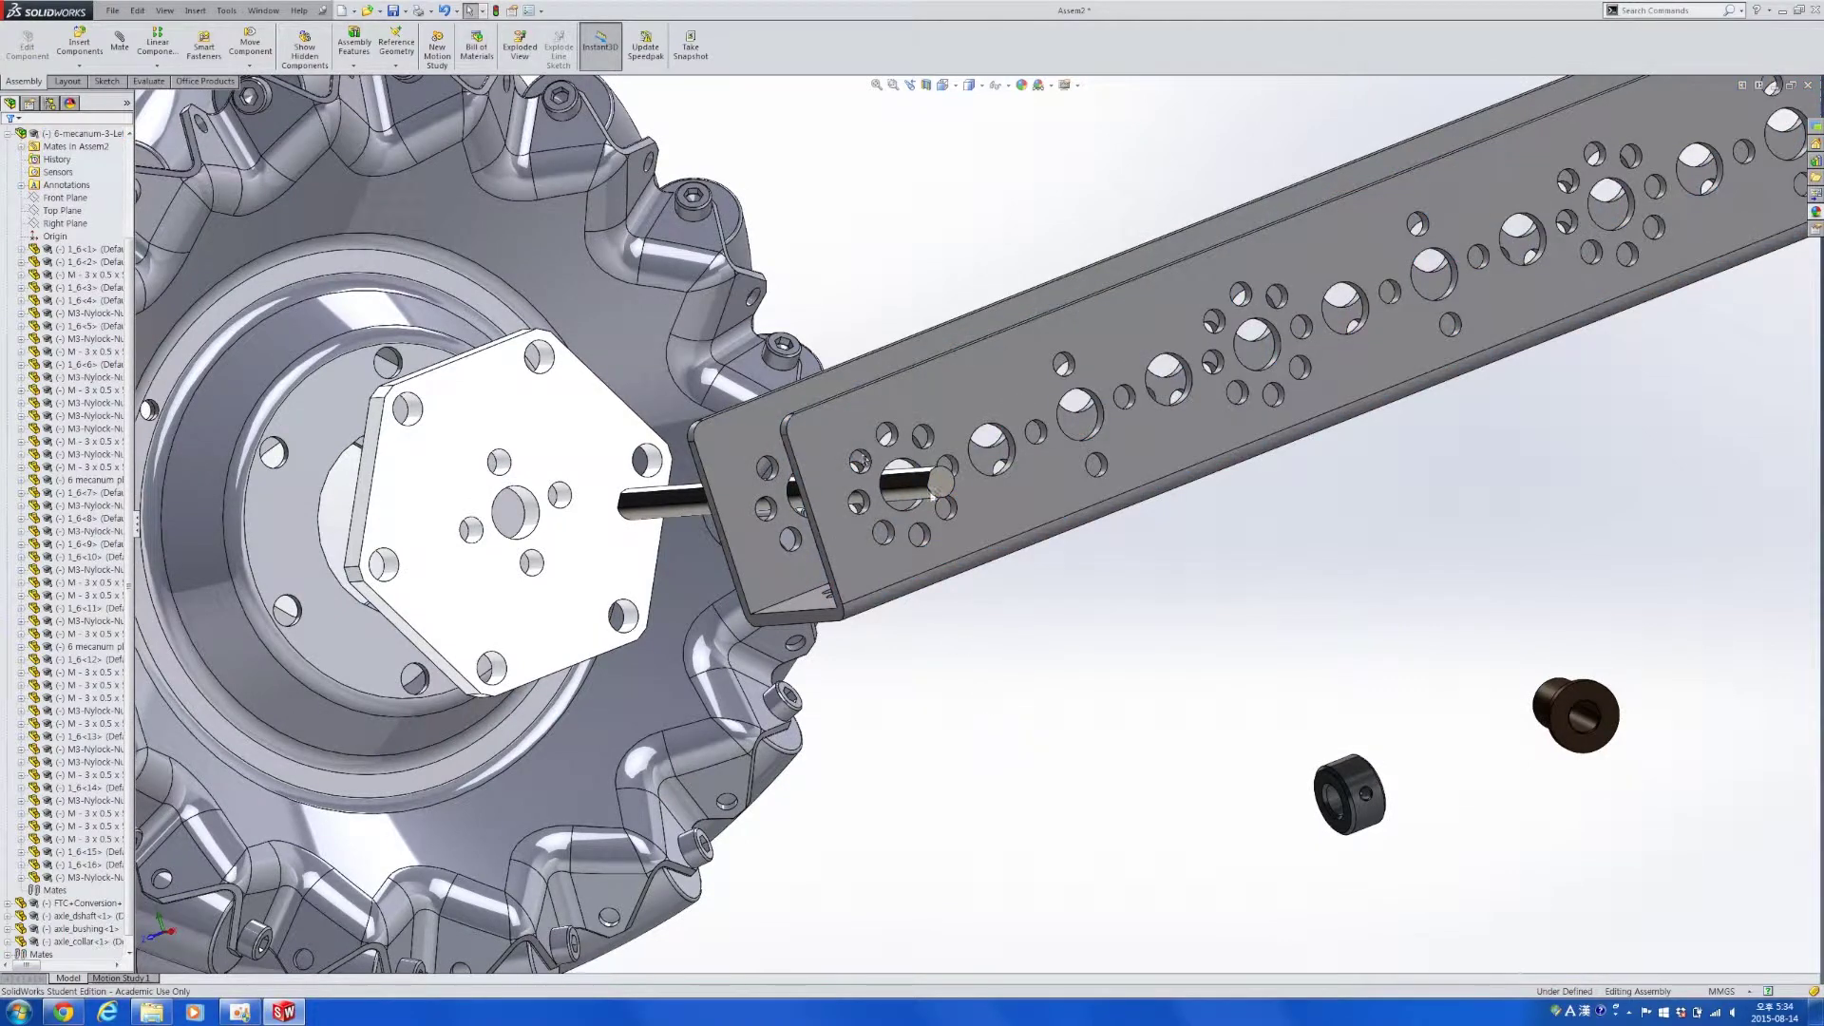
# Mate the bushing's outer cylindrical face concentric with the D-shaft.
pyautogui.click(120, 47)
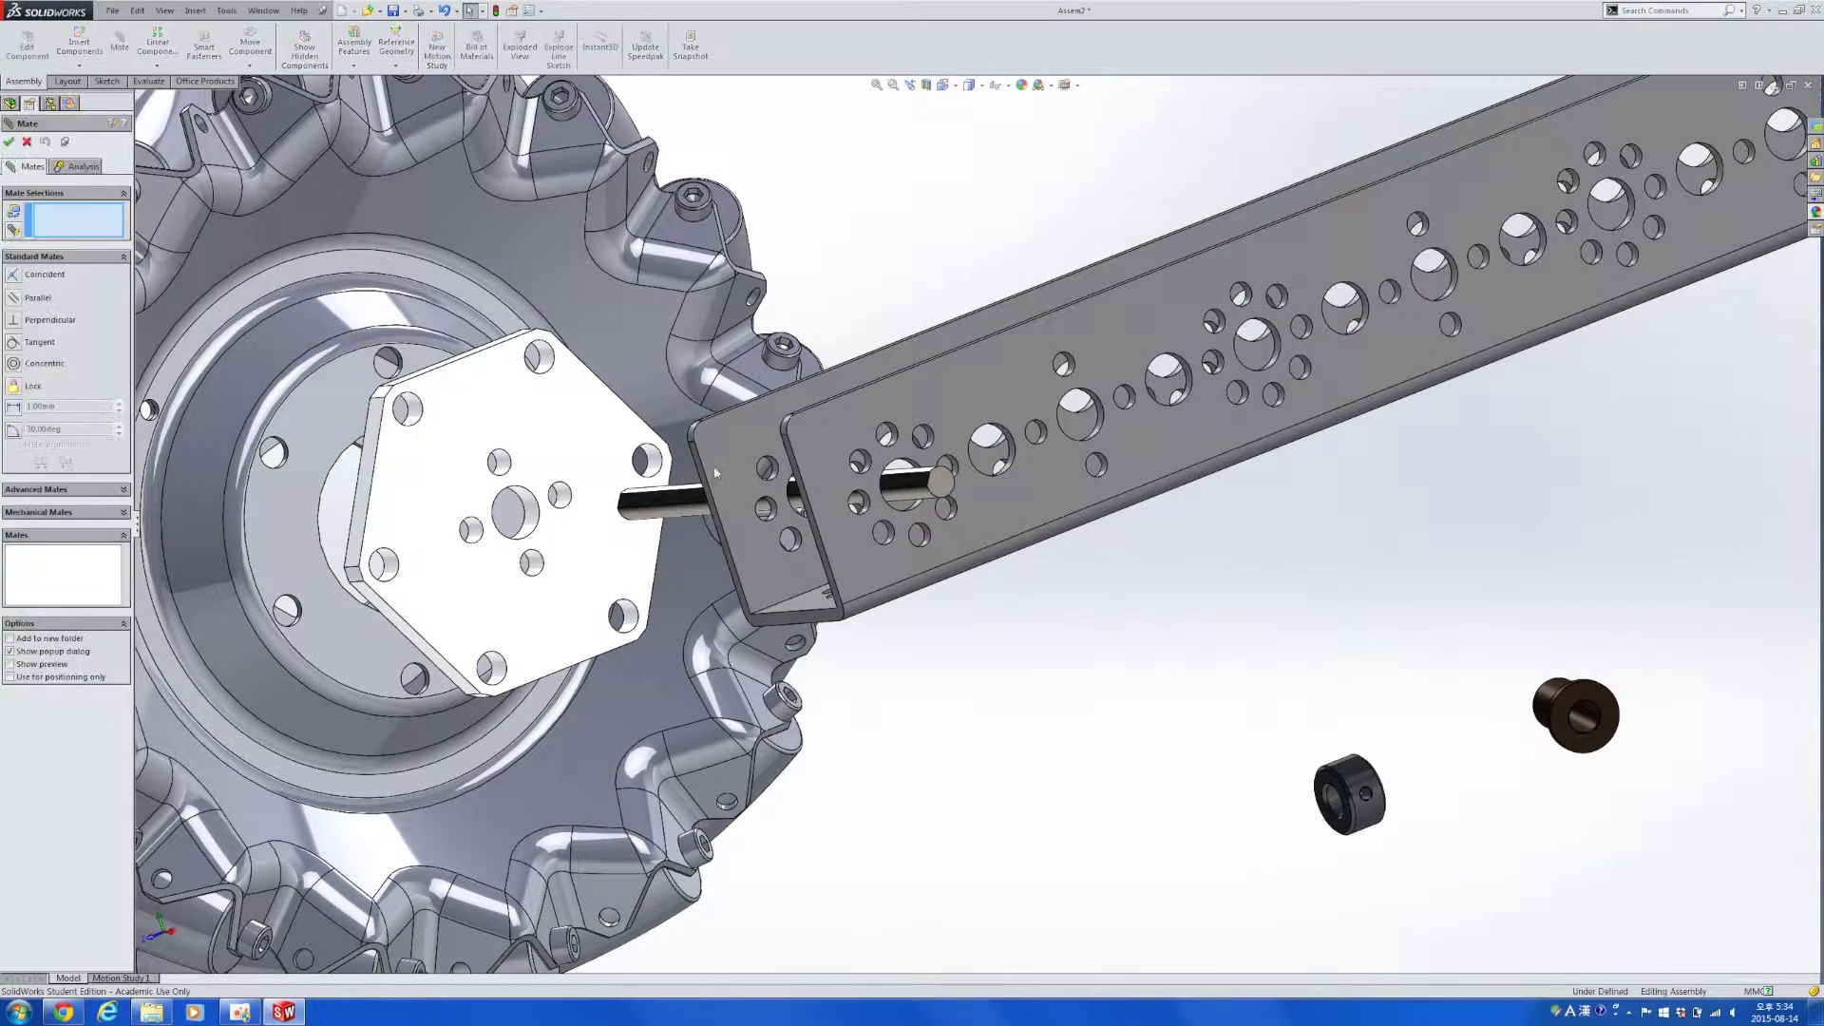
pyautogui.scroll(-5, 891, 500)
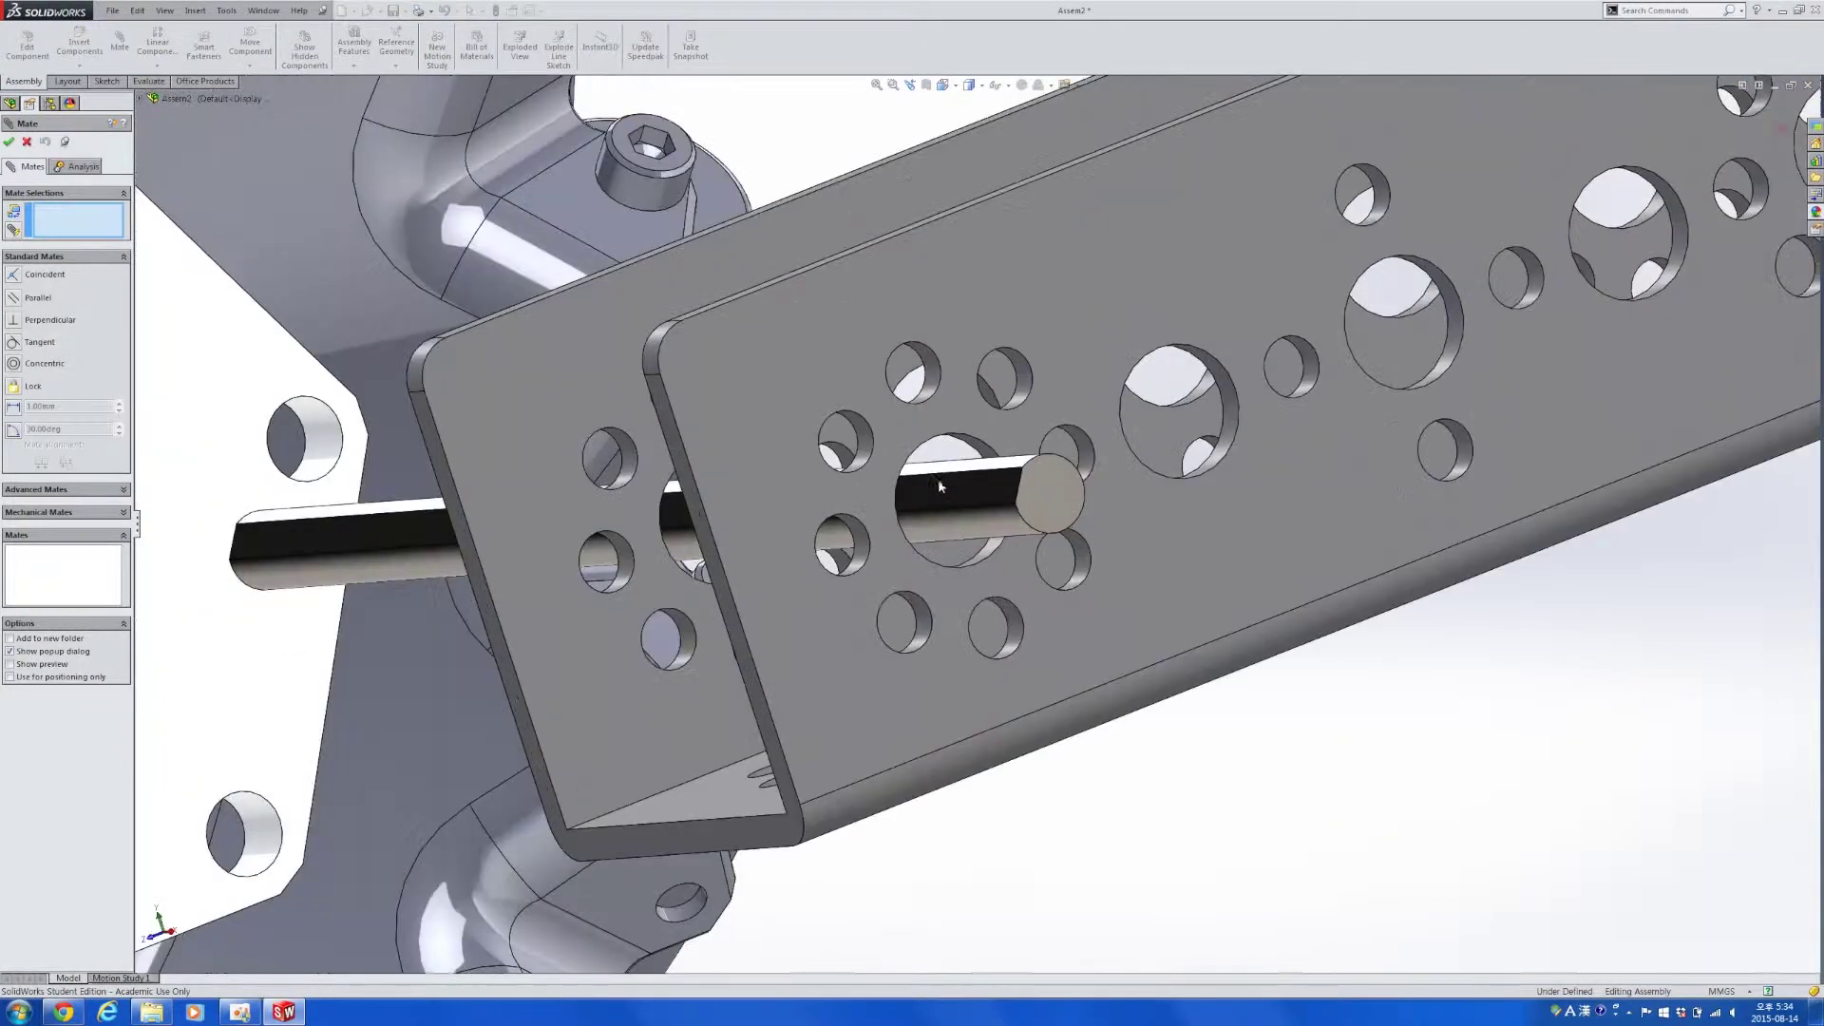
pyautogui.click(994, 523)
pyautogui.scroll(5, 994, 523)
pyautogui.scroll(-5, 1435, 683)
pyautogui.click(1540, 579)
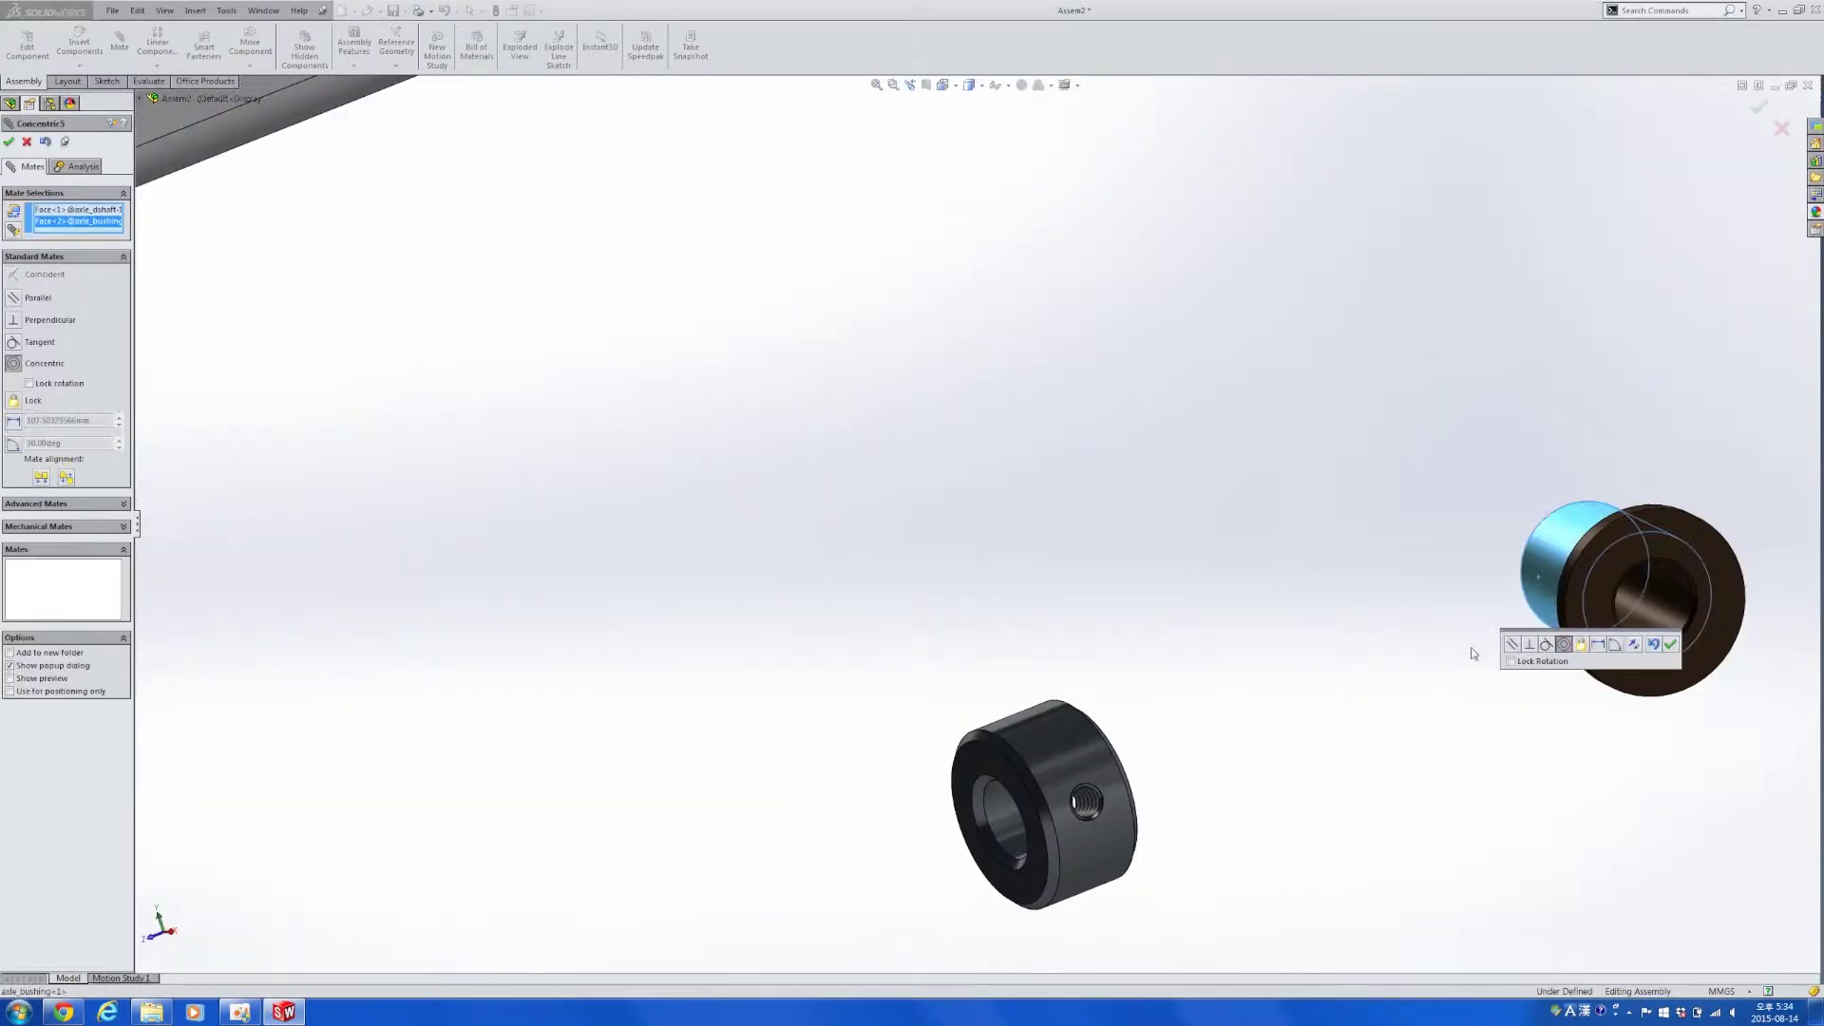
pyautogui.scroll(4, 1425, 610)
pyautogui.rightClick(1298, 662)
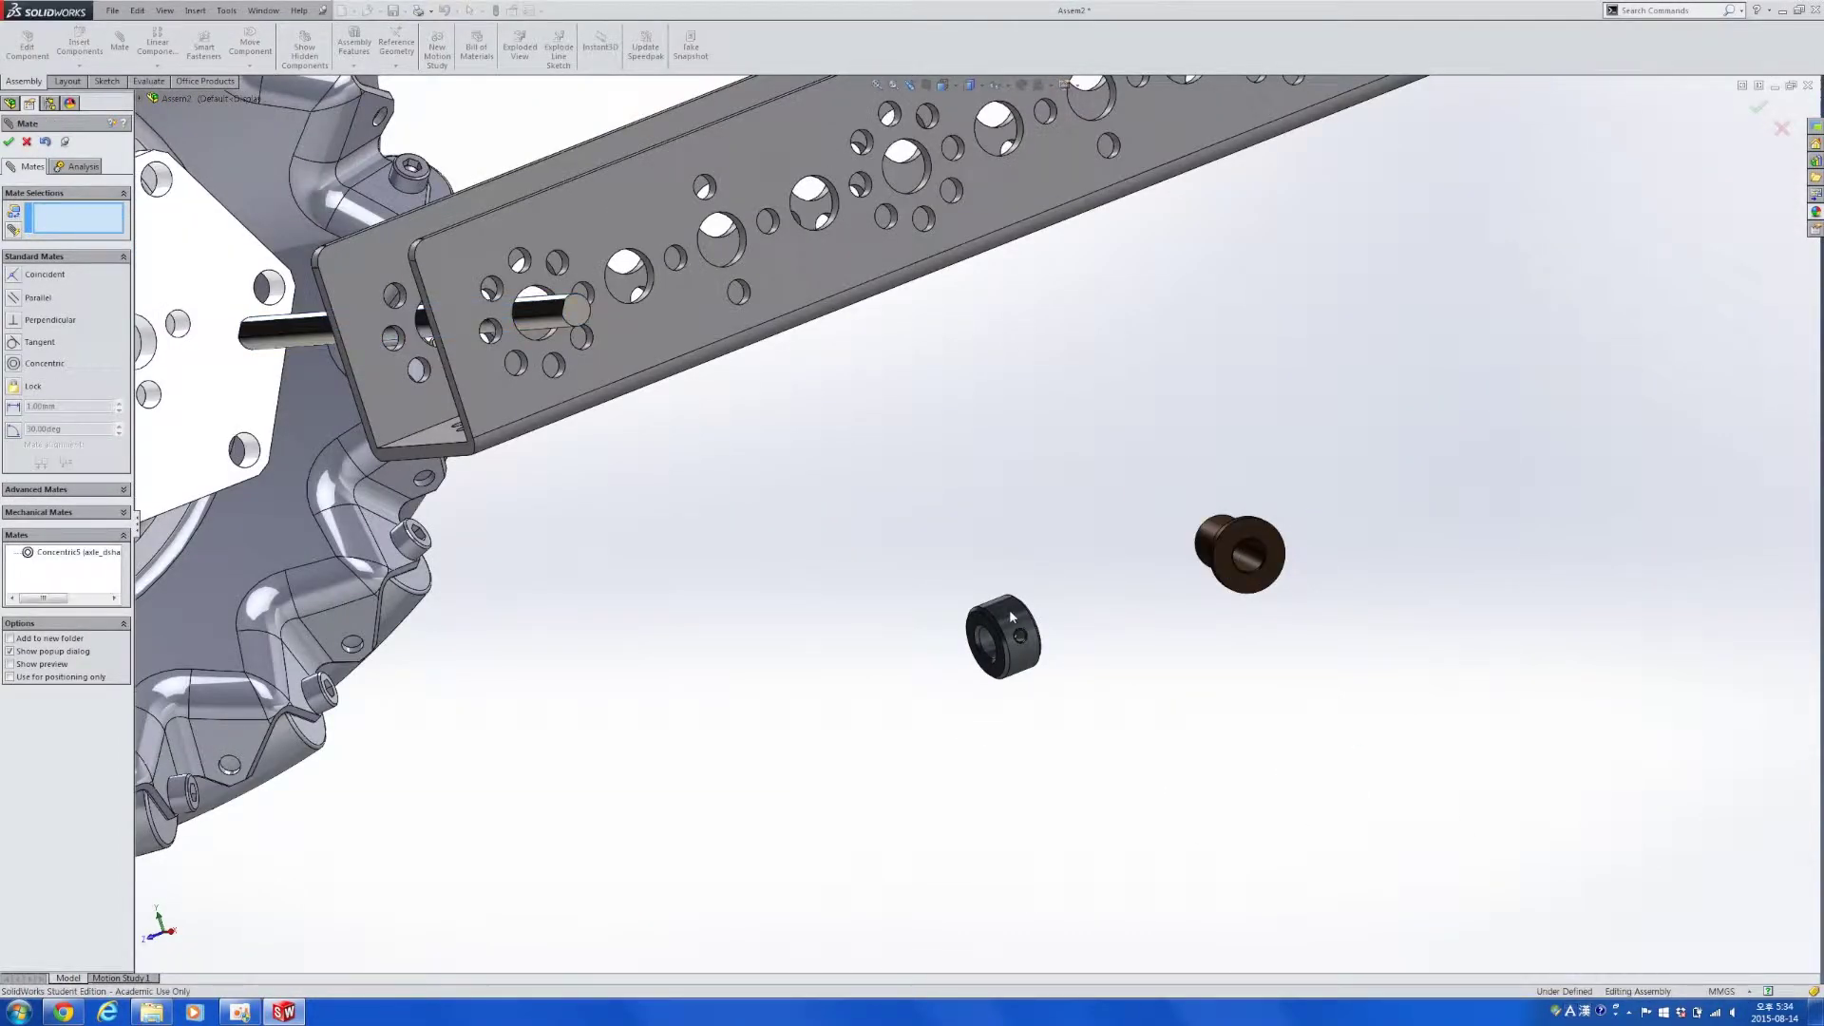
# Mate the collar's outer cylindrical face concentric with the bushing.
pyautogui.click(1009, 608)
pyautogui.click(1212, 534)
pyautogui.rightClick(1043, 499)
# Mate the inner face of the bushing's flange coincident with the outer face of the channel's side wall.
pyautogui.click(639, 343)
pyautogui.scroll(3, 1371, 675)
pyautogui.moveTo(1372, 676); pyautogui.dragTo(877, 387, button='middle')
pyautogui.scroll(-9, 847, 278)
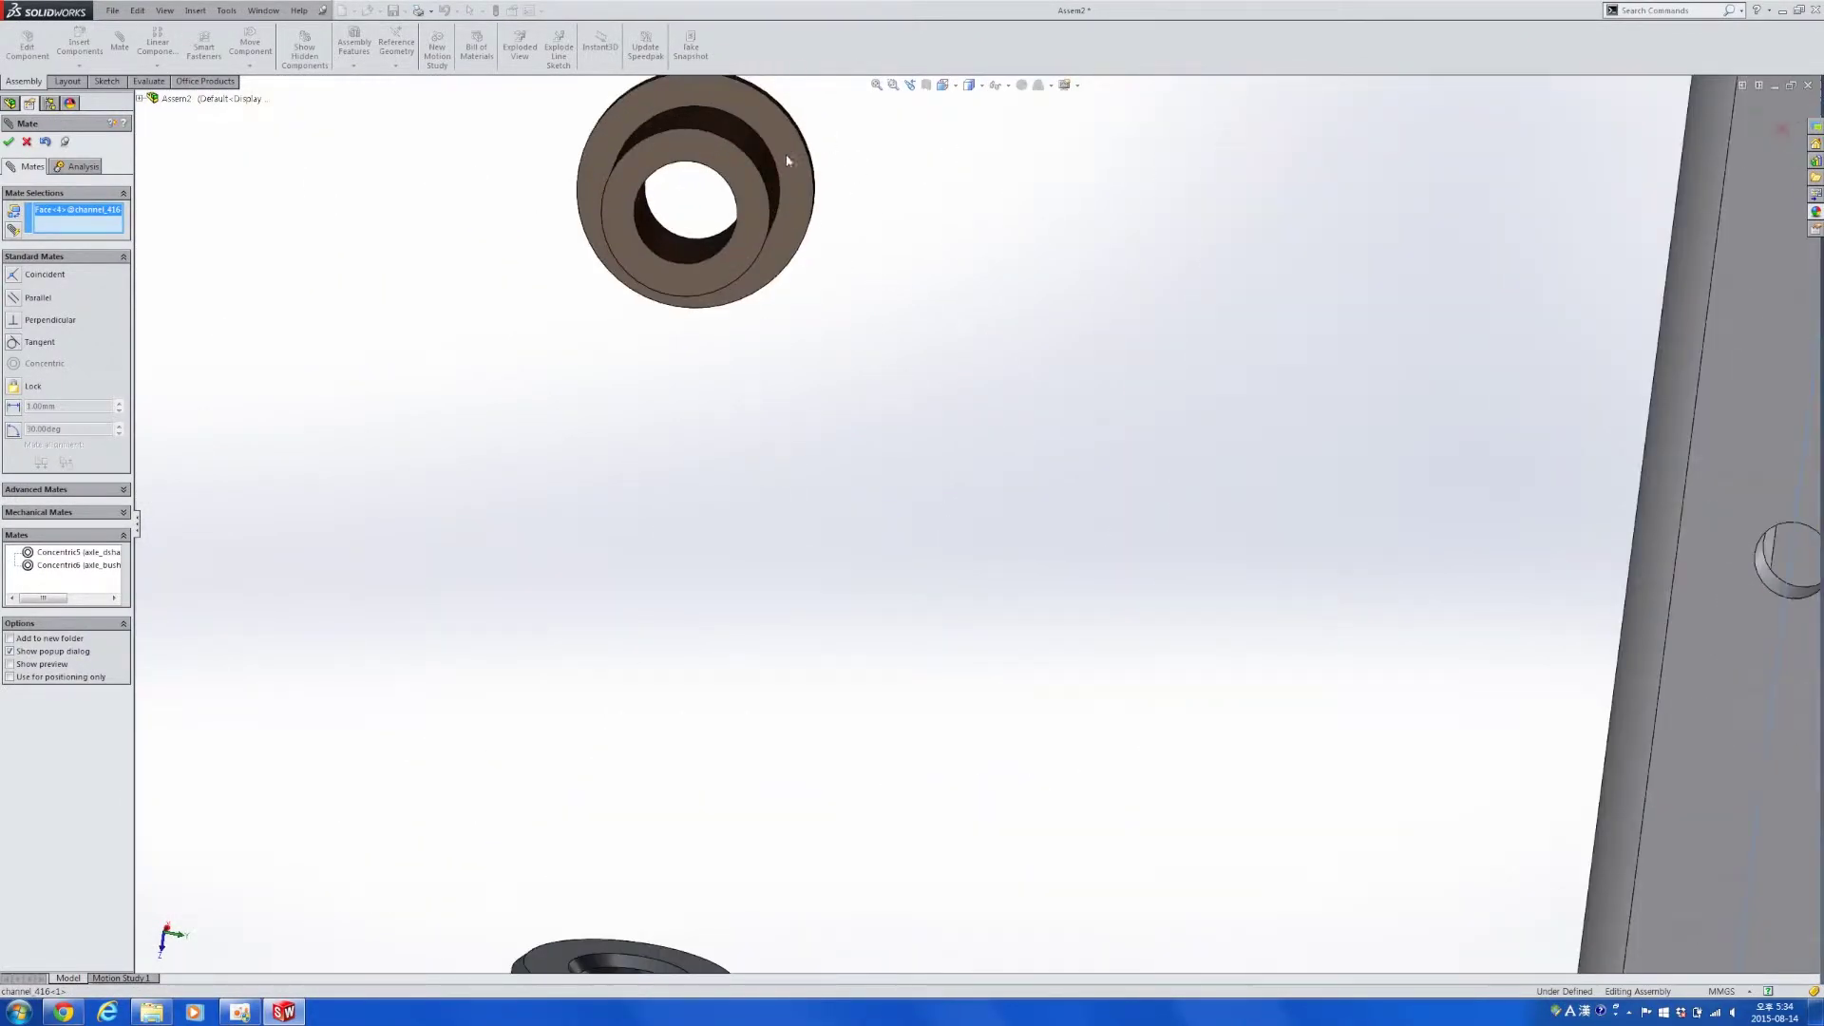
pyautogui.click(789, 160)
pyautogui.scroll(7, 801, 313)
pyautogui.rightClick(833, 636)
pyautogui.scroll(2, 1022, 491)
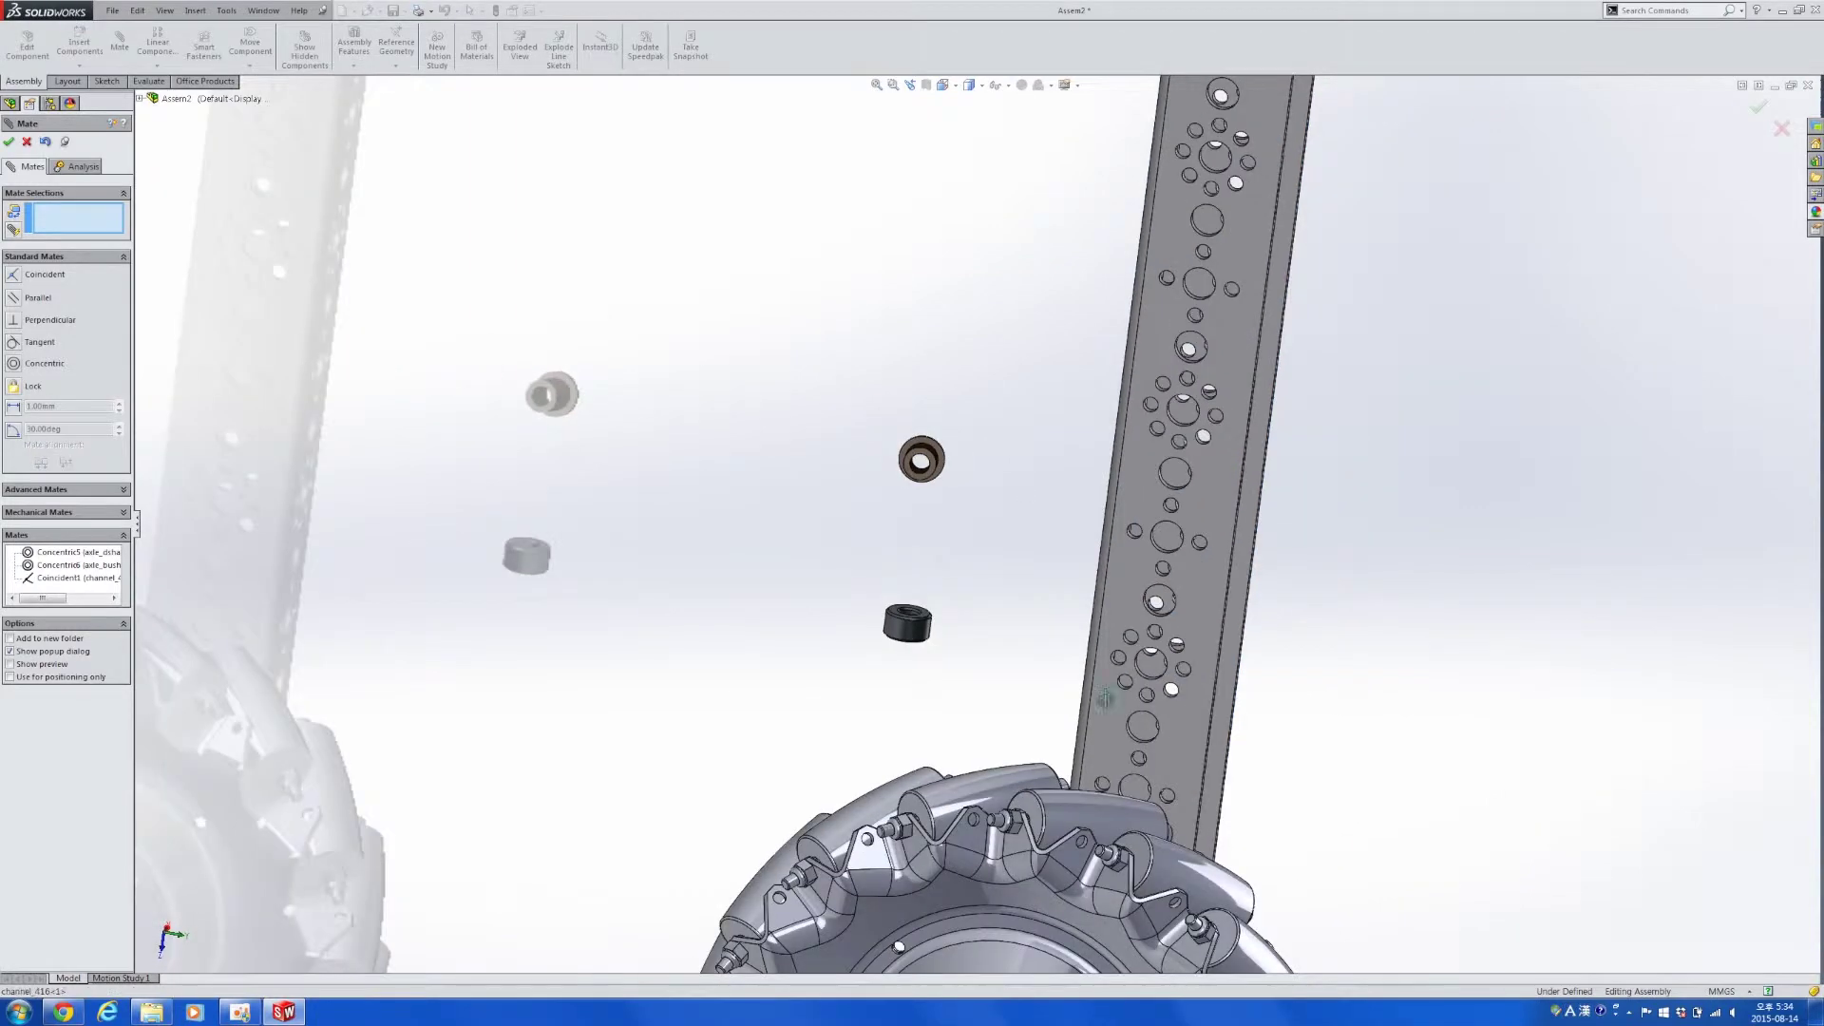
# Mate the collar's end face coincident with the outer face of the bushing's flange, finish mating, and check the fit on the shaft.
pyautogui.moveTo(1022, 491); pyautogui.dragTo(887, 716, button='middle')
pyautogui.scroll(-7, 1444, 433)
pyautogui.click(1623, 478)
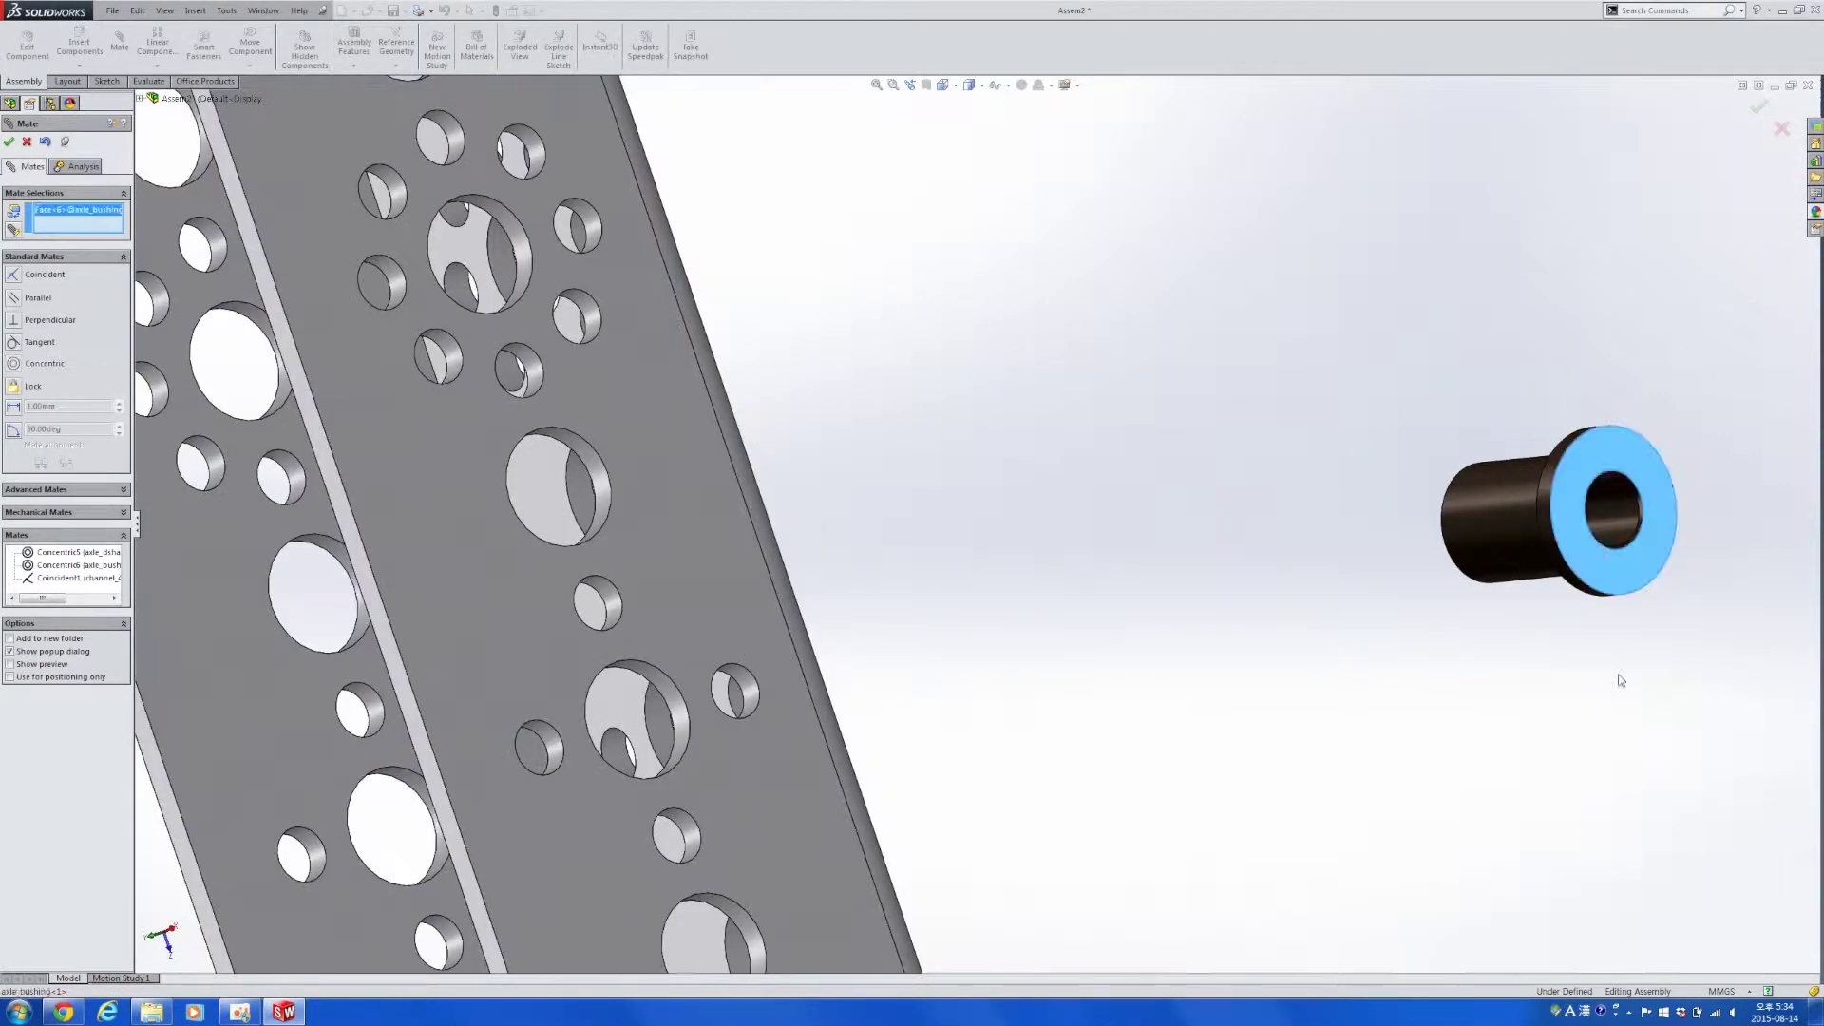
pyautogui.scroll(5, 1629, 722)
pyautogui.scroll(-8, 1254, 716)
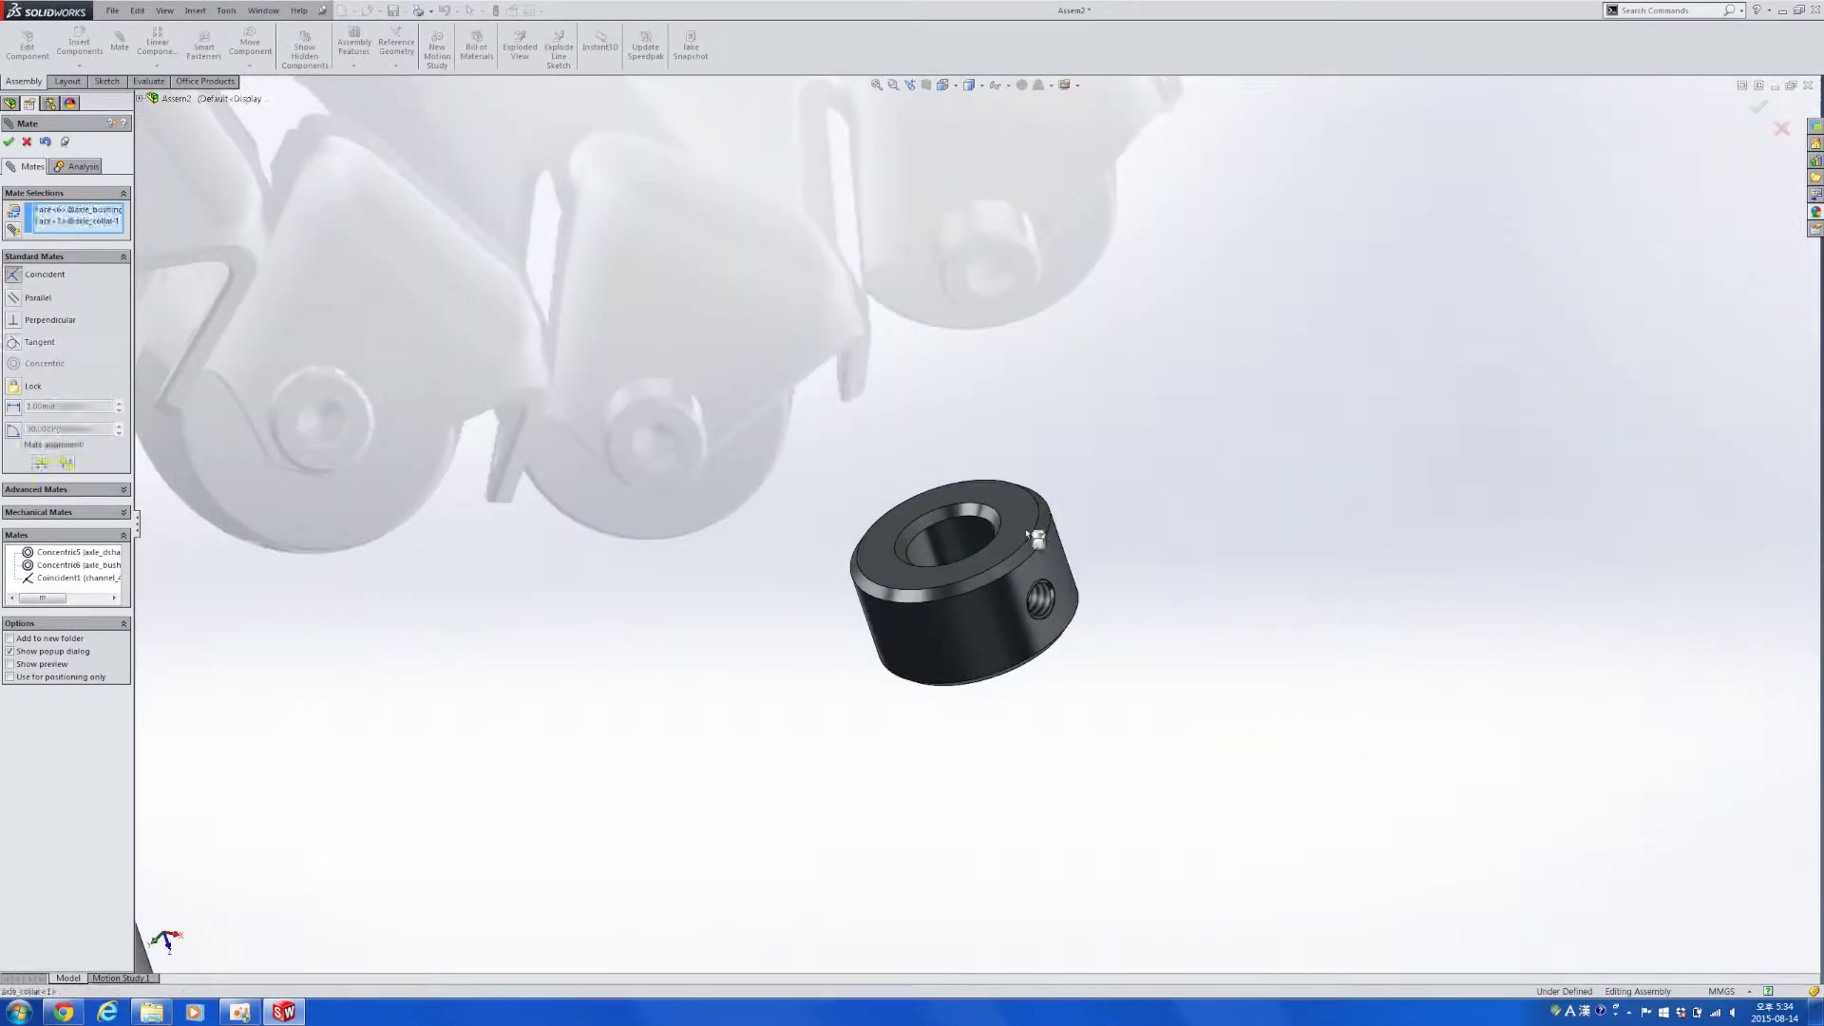
pyautogui.rightClick(1063, 555)
pyautogui.scroll(6, 1099, 584)
pyautogui.rightClick(1092, 583)
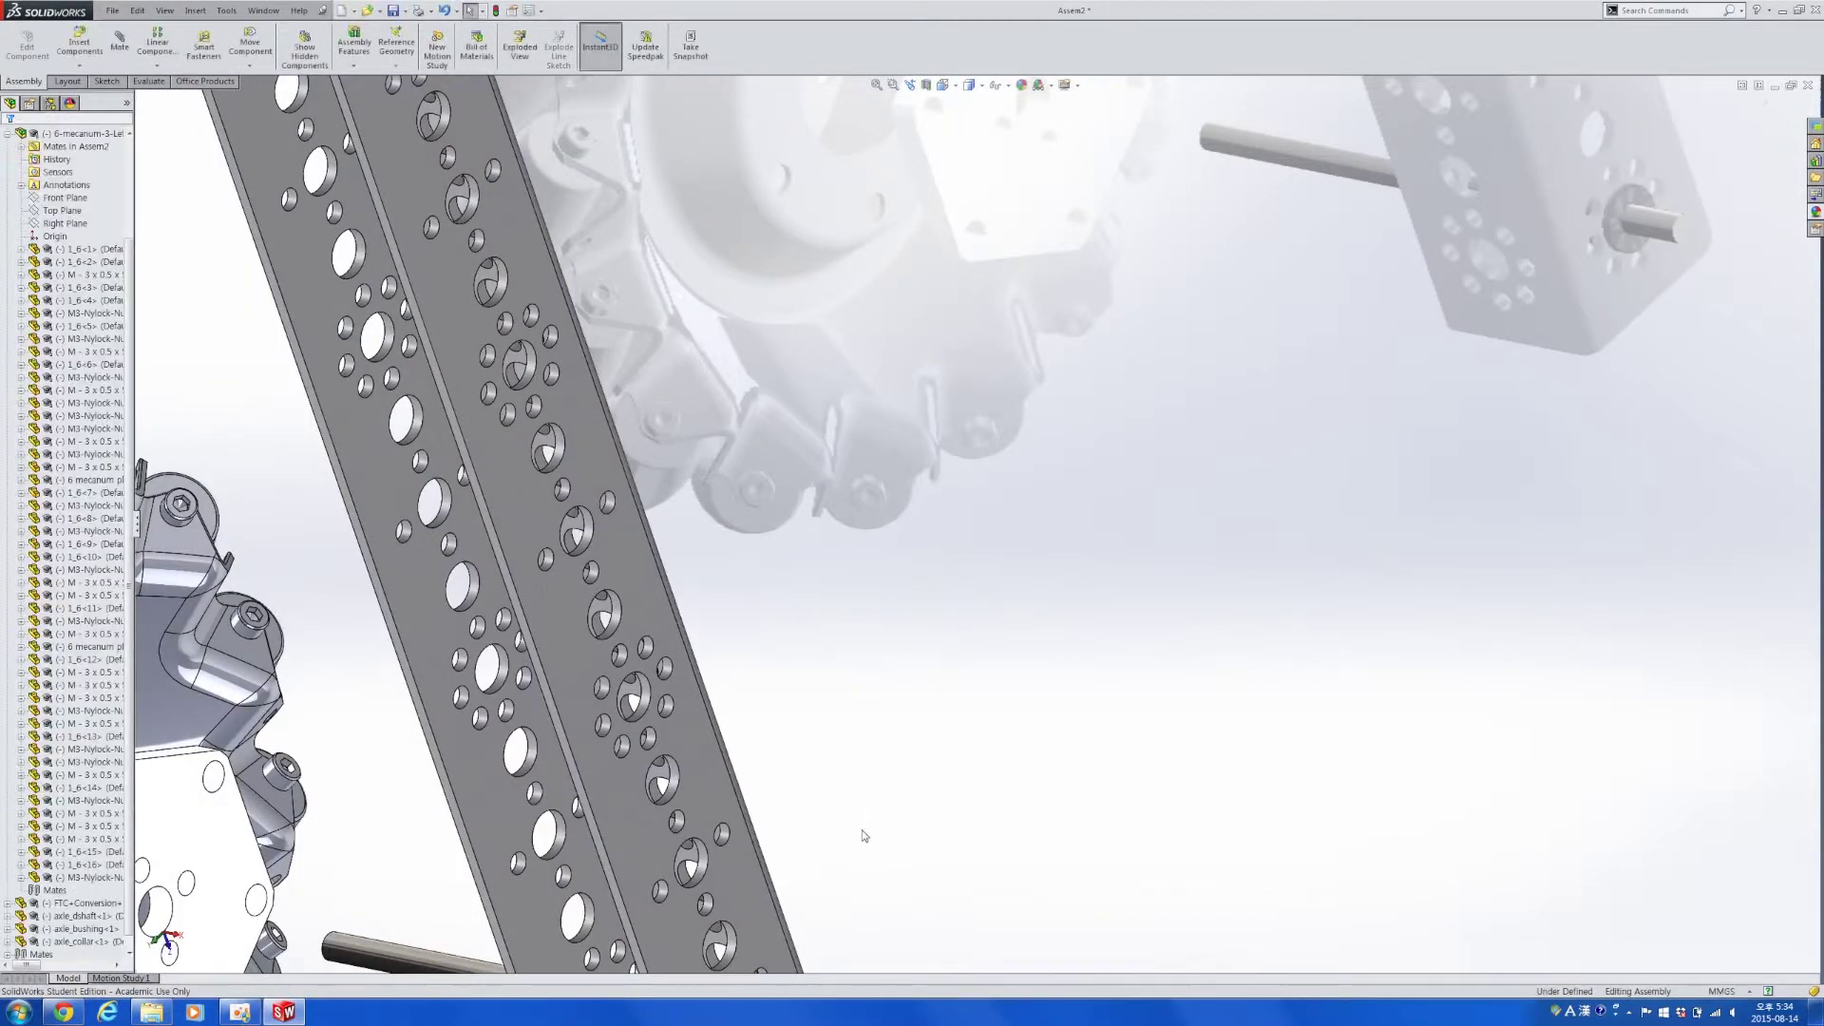
pyautogui.scroll(6, 865, 836)
pyautogui.moveTo(936, 706); pyautogui.dragTo(988, 659, button='middle')
pyautogui.scroll(-7, 902, 730)
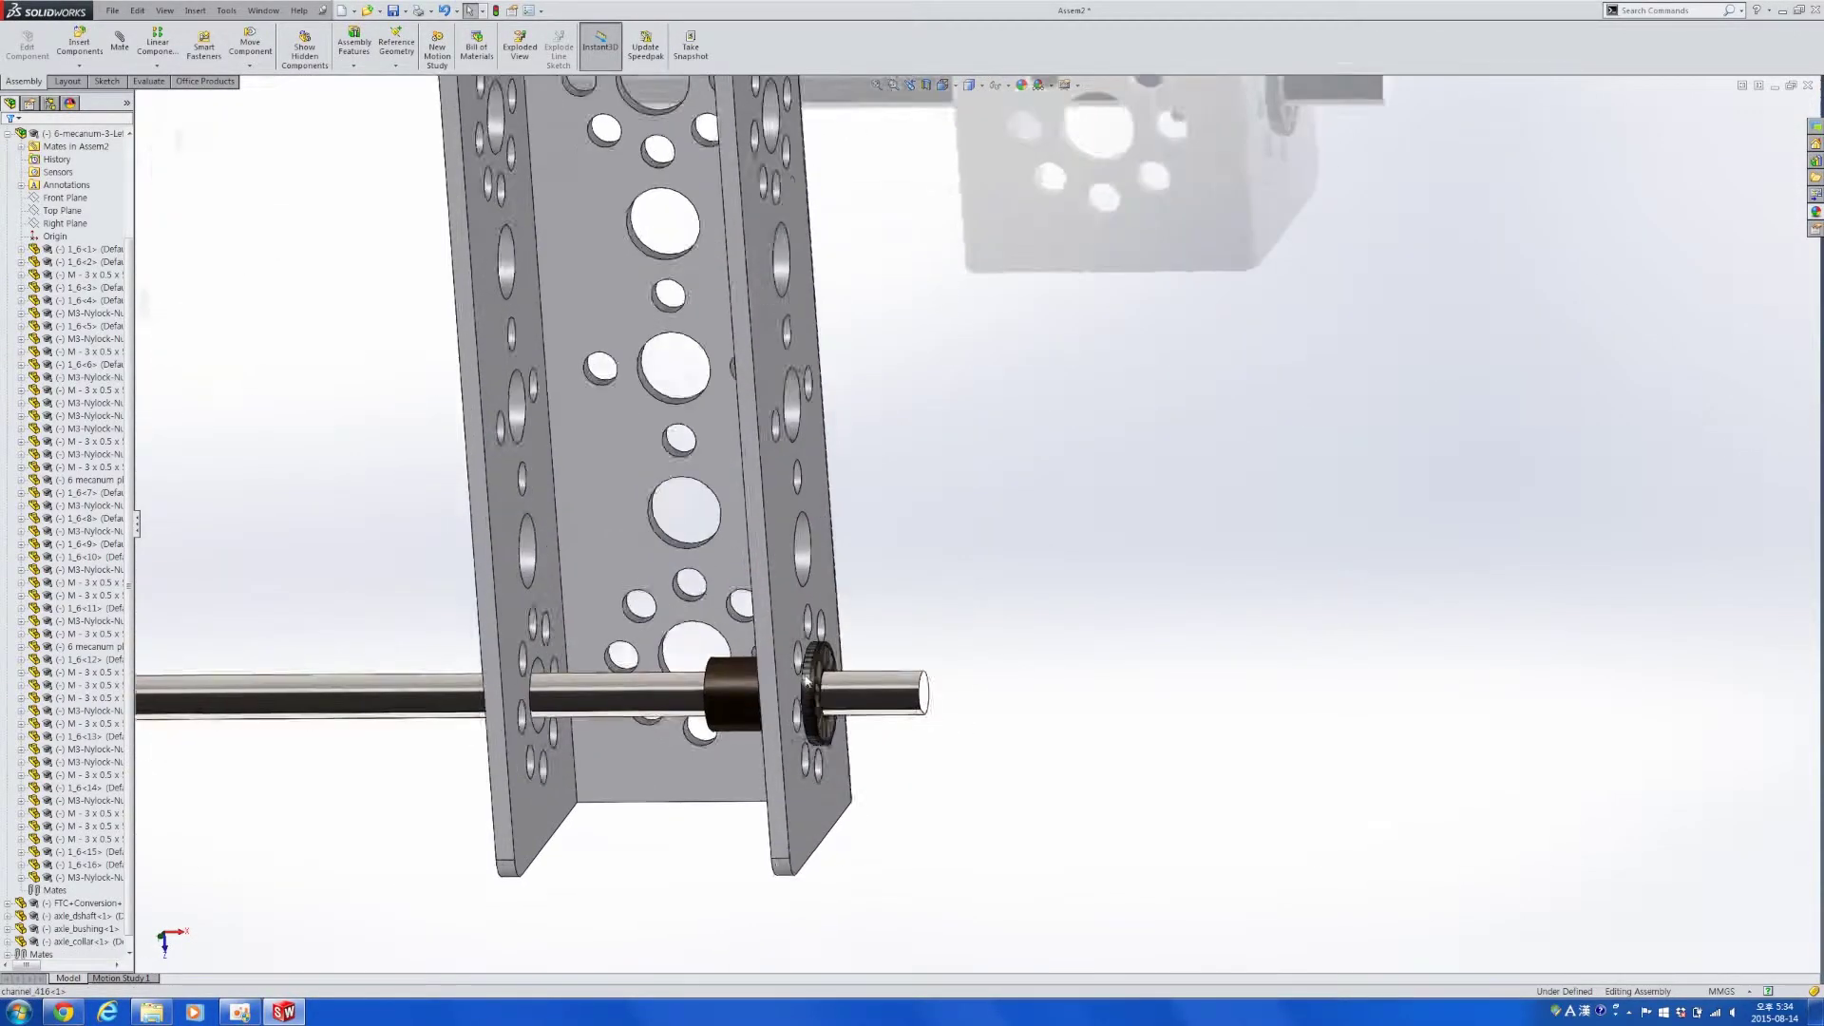
pyautogui.scroll(-3, 807, 680)
pyautogui.click(855, 632)
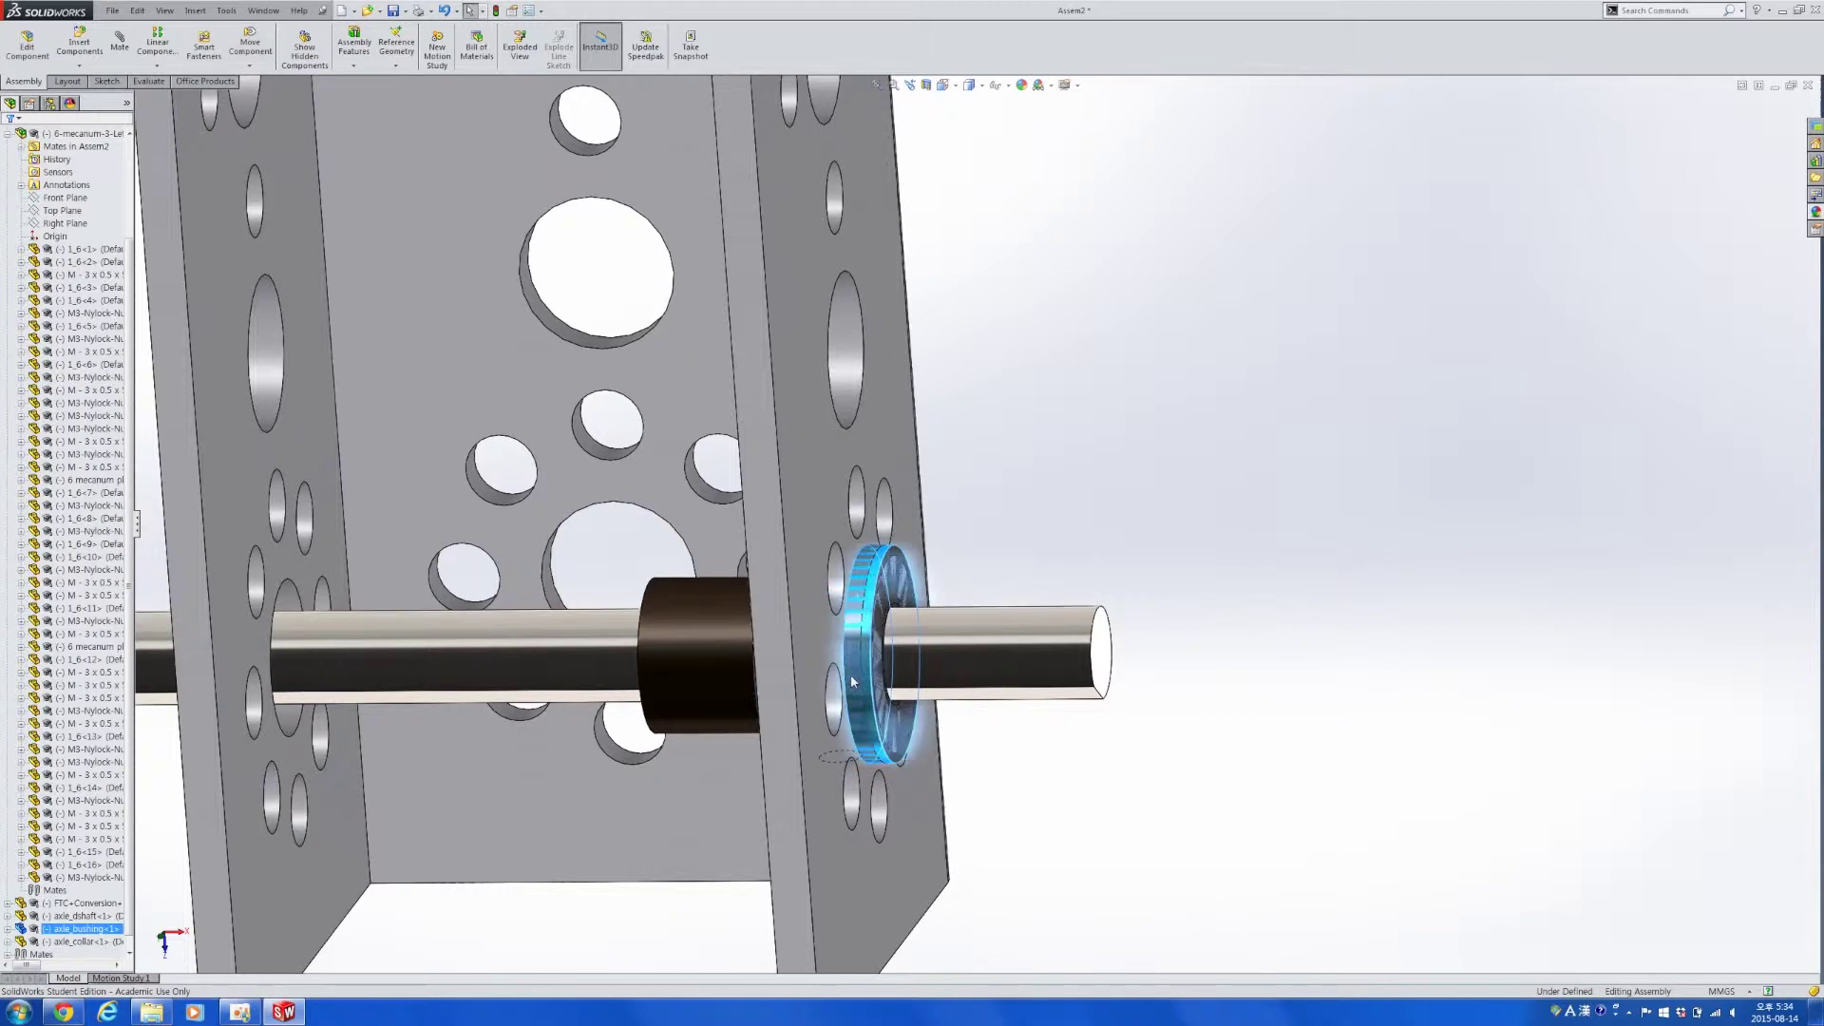
pyautogui.keyDown('ctrl'); pyautogui.moveTo(857, 634); pyautogui.dragTo(1127, 477); pyautogui.keyUp('ctrl')
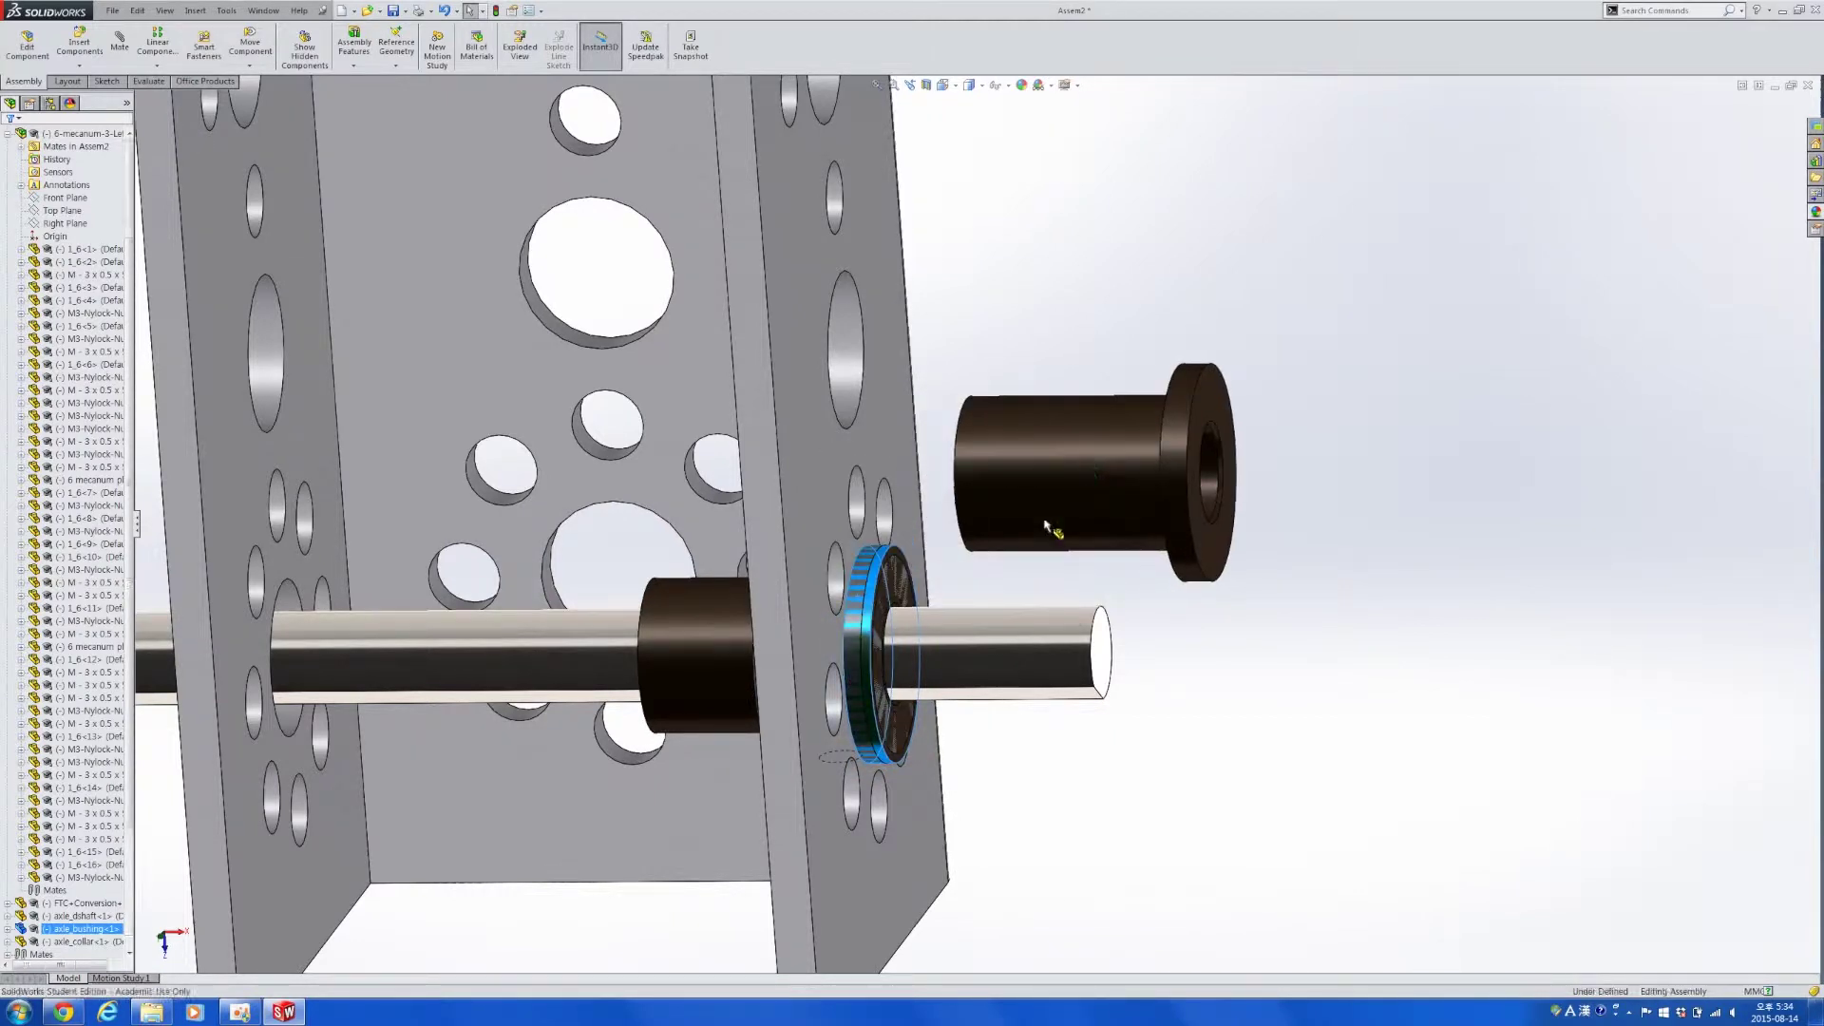
pyautogui.click(1077, 493)
pyautogui.press('Delete')
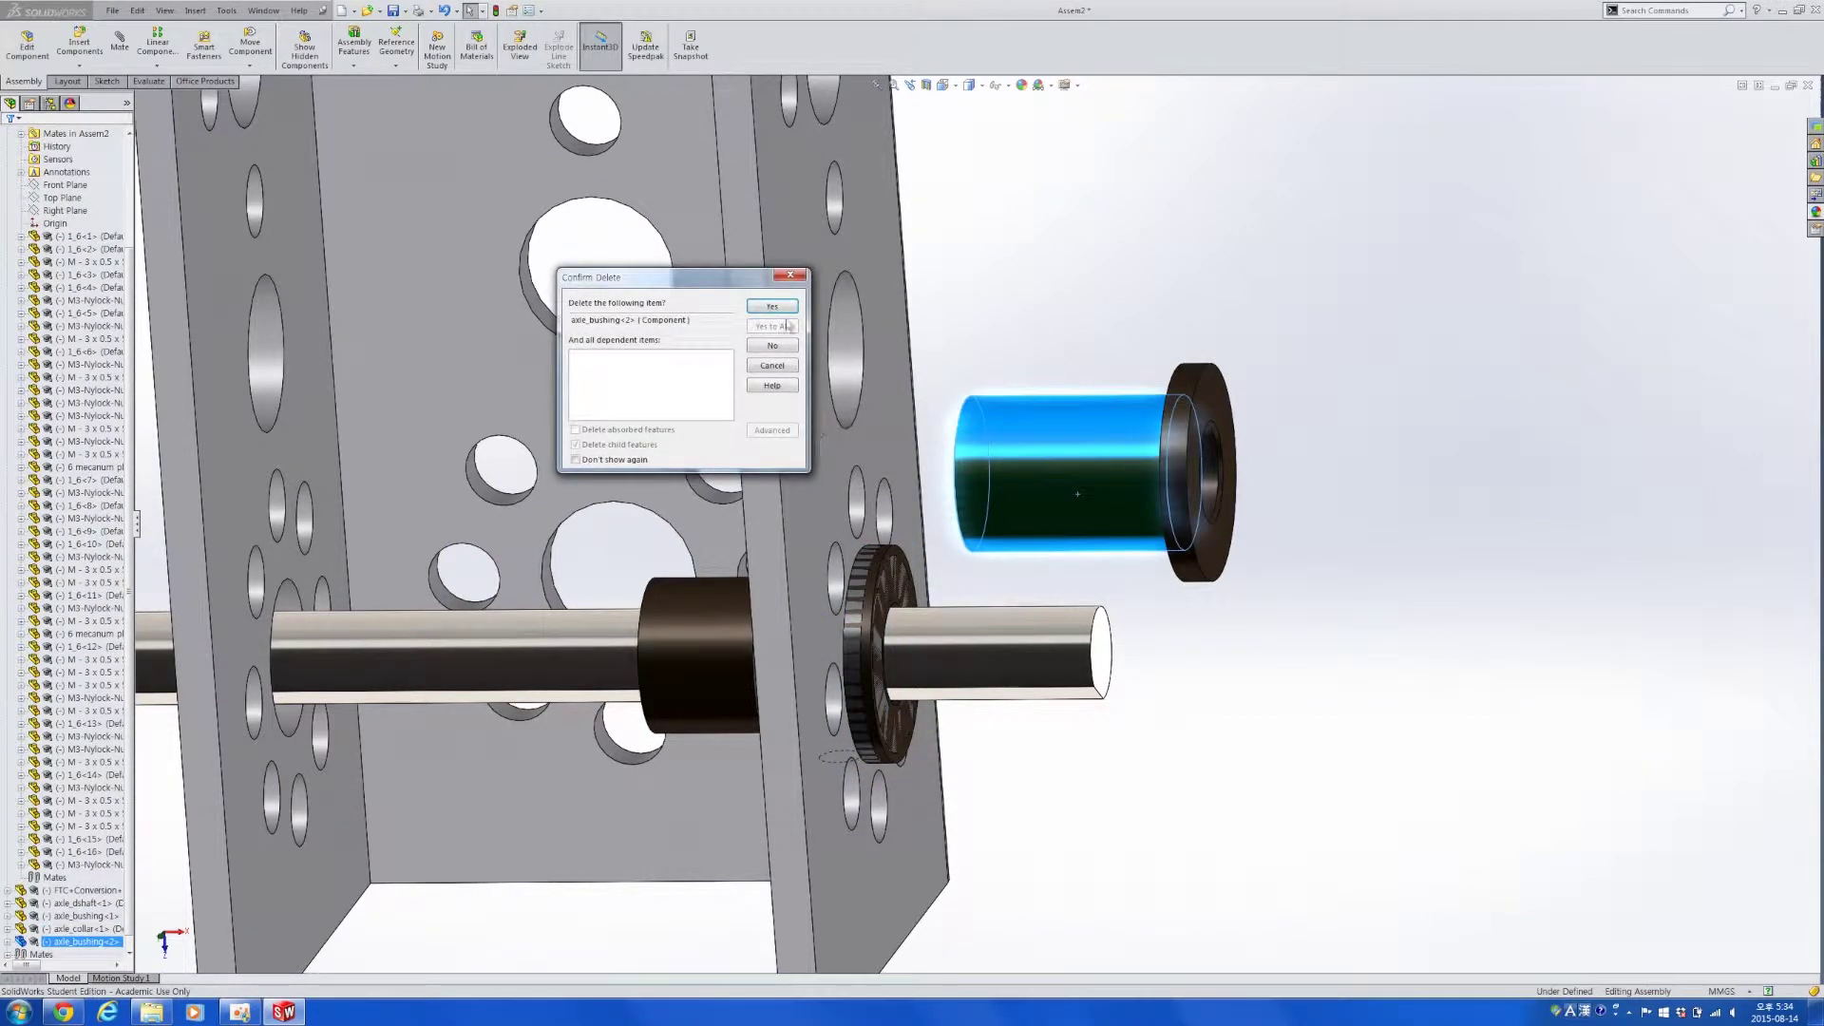
pyautogui.click(773, 307)
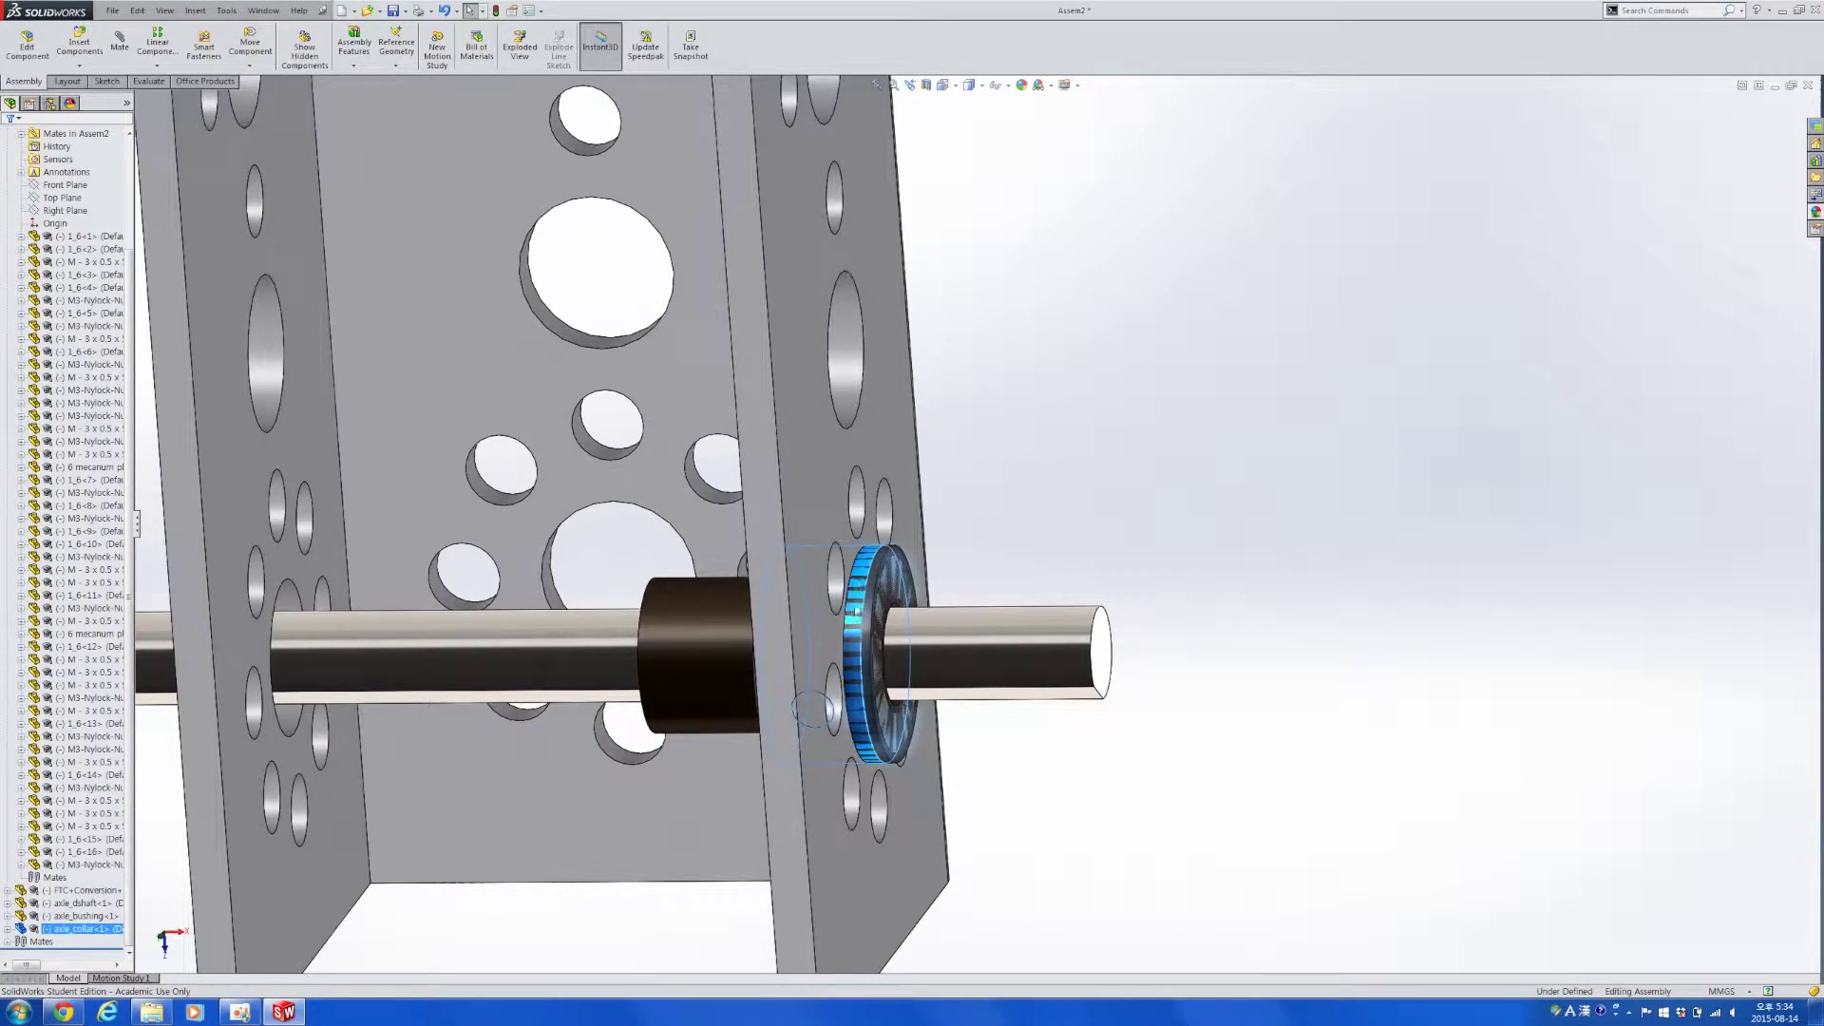
# Place a copy of the collar beside the shaft and delete the original collar overlapping the bushing.
pyautogui.keyDown('ctrl'); pyautogui.moveTo(902, 594); pyautogui.dragTo(1218, 446); pyautogui.keyUp('ctrl')
pyautogui.click(867, 630)
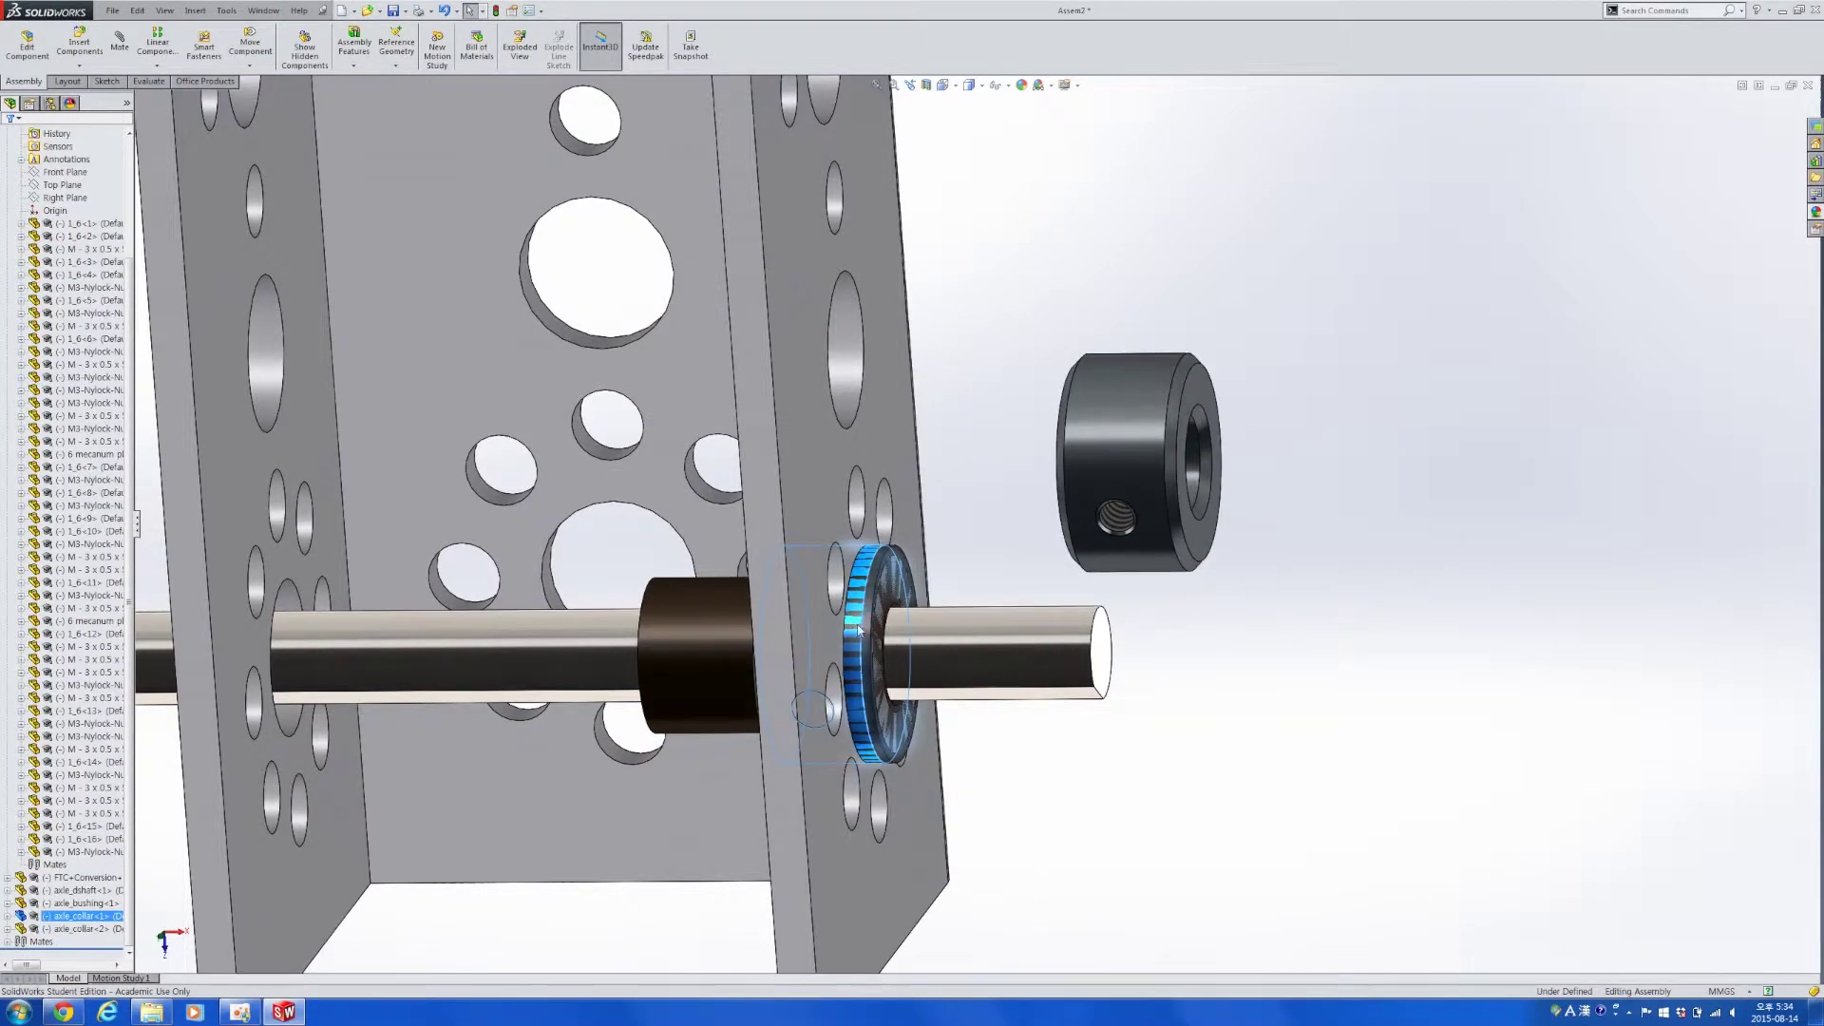
pyautogui.press('Delete')
pyautogui.press('Return')
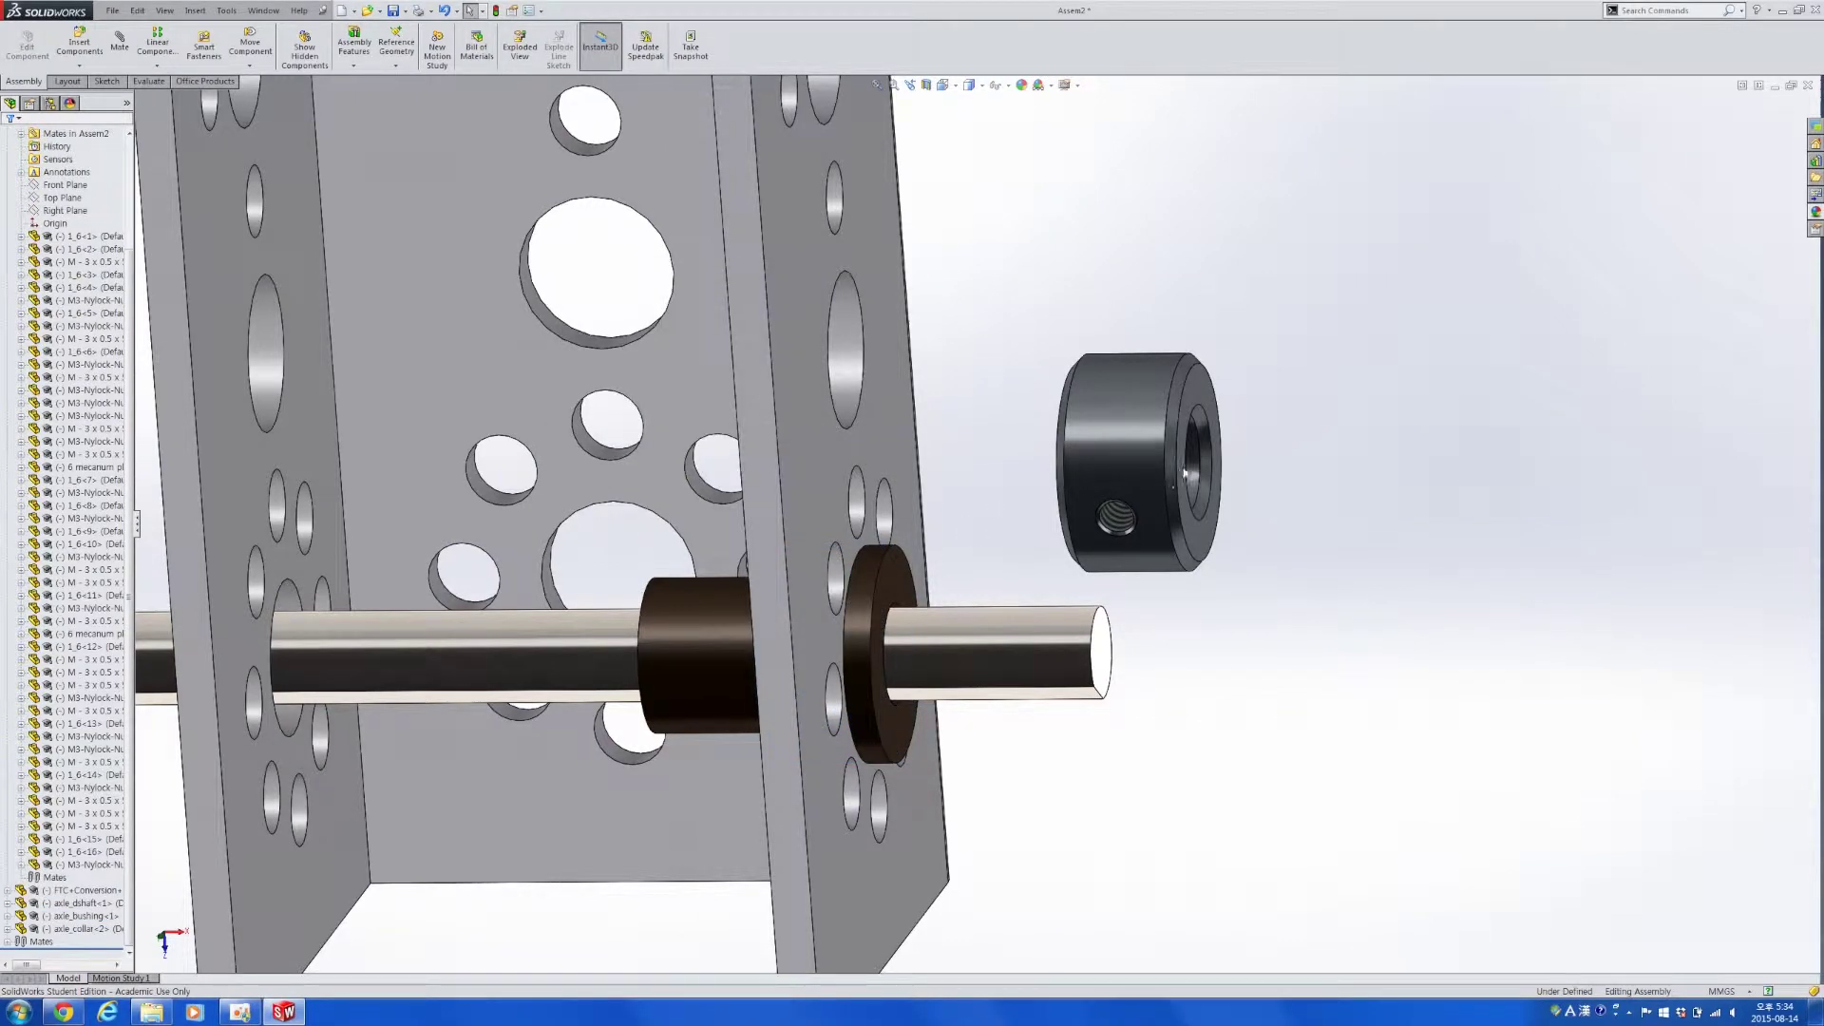
# Mate the collar's bore concentric with the D-shaft and its inner end face coincident with the outer face of the bushing's flange.
pyautogui.keyDown('ctrl'); pyautogui.click(1019, 643); pyautogui.keyUp('ctrl')
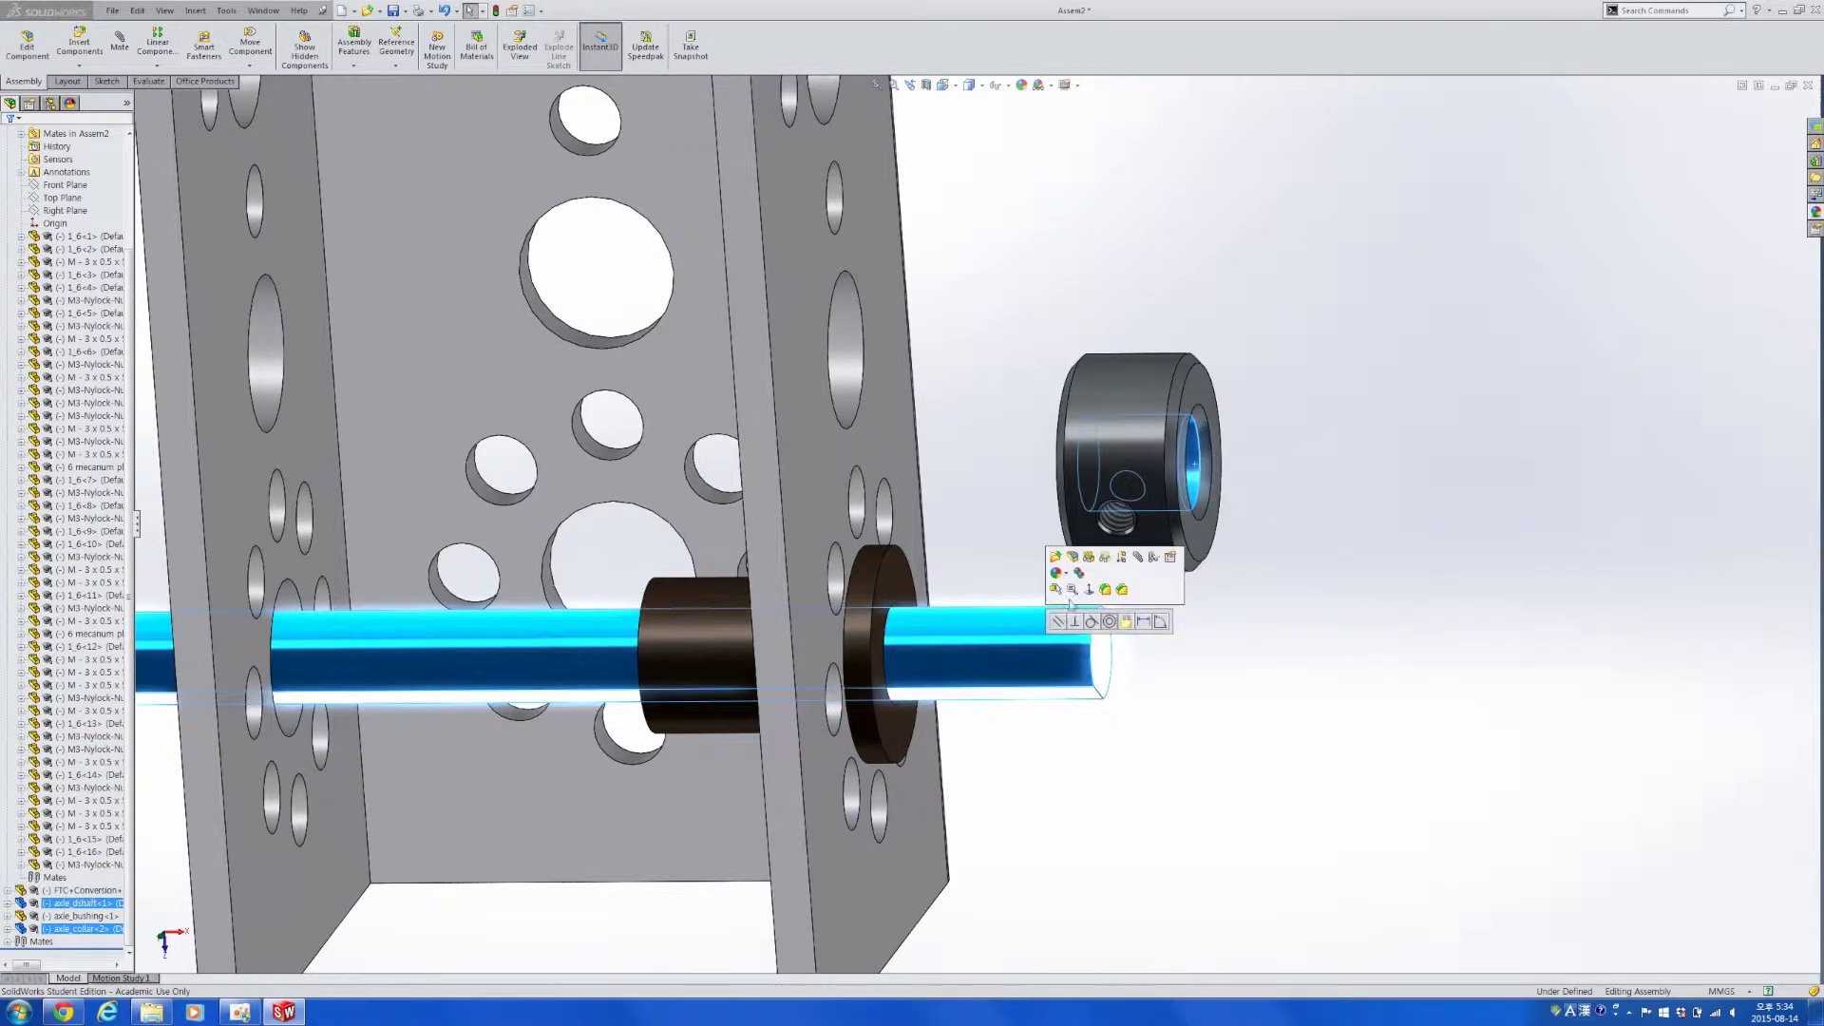
pyautogui.click(1109, 623)
pyautogui.click(897, 589)
pyautogui.moveTo(933, 624); pyautogui.dragTo(1009, 589, button='middle')
pyautogui.scroll(-3, 1009, 589)
pyautogui.keyDown('ctrl'); pyautogui.click(961, 598); pyautogui.keyUp('ctrl')
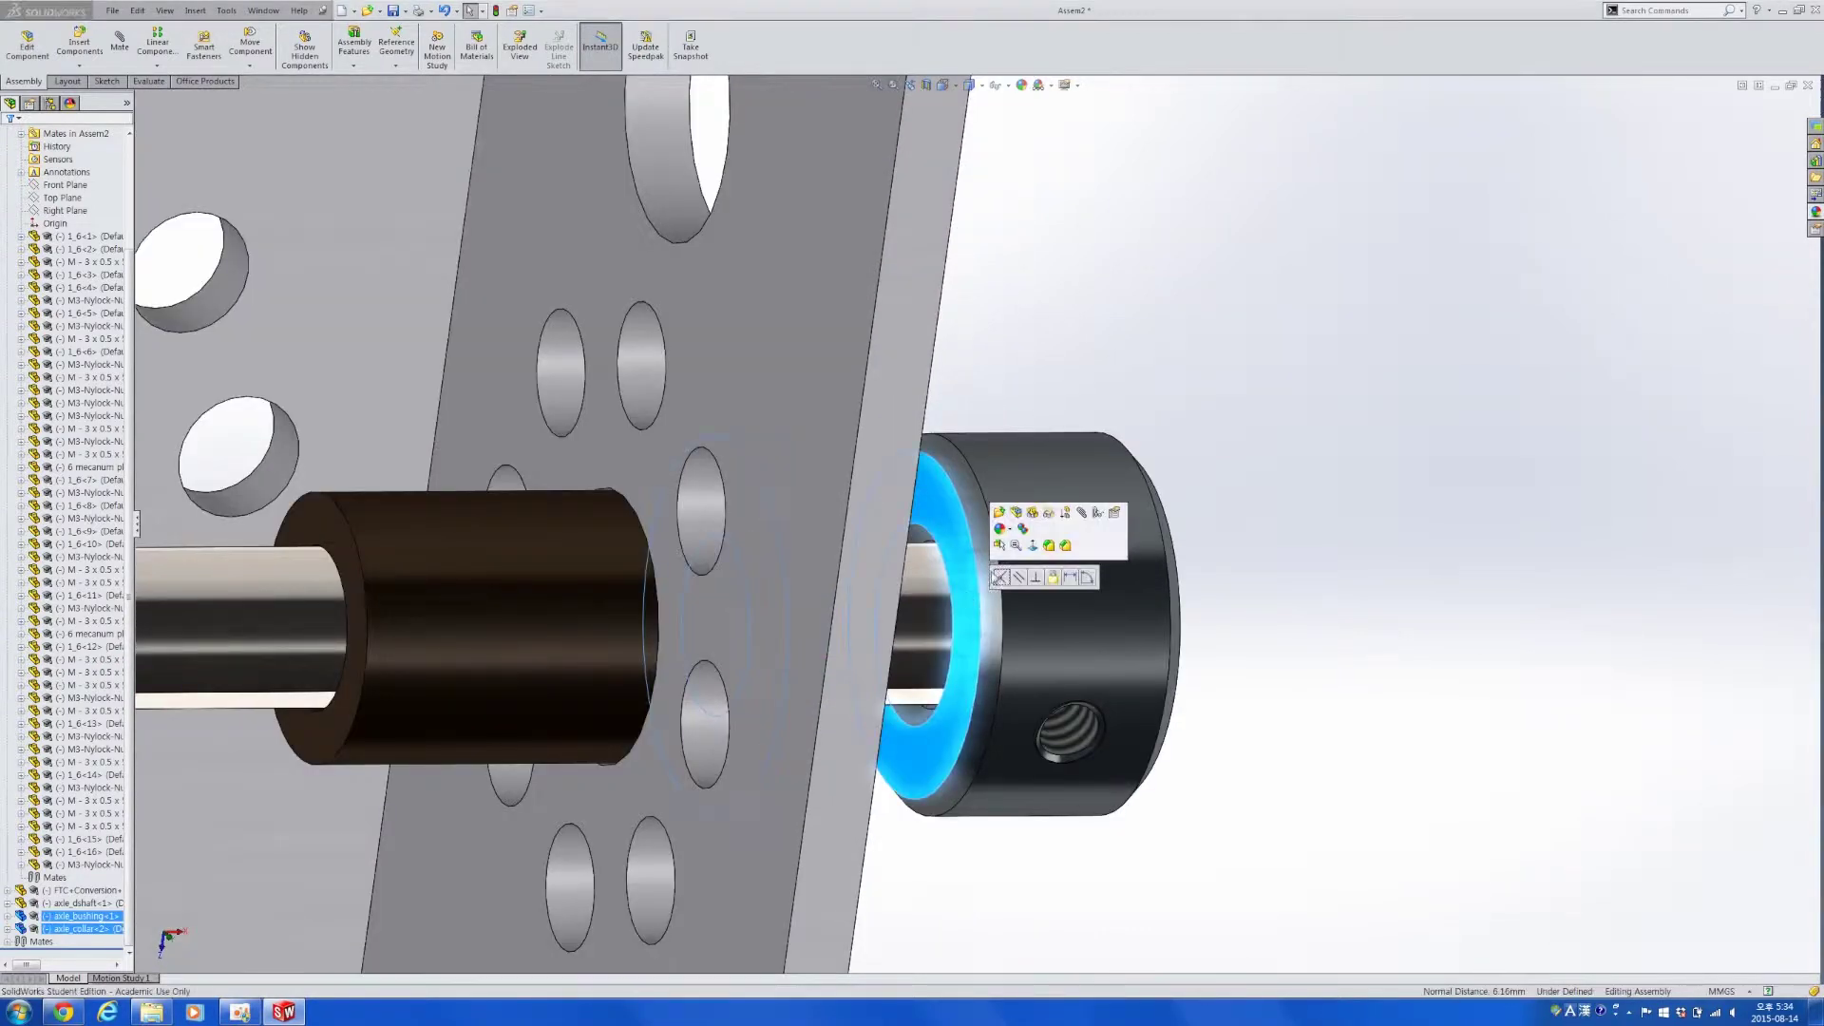
pyautogui.click(992, 570)
# Mate the D-shaft's end face coincident with the collar's outer end face.
pyautogui.scroll(2, 1130, 703)
pyautogui.moveTo(1122, 700); pyautogui.dragTo(1276, 584, button='middle')
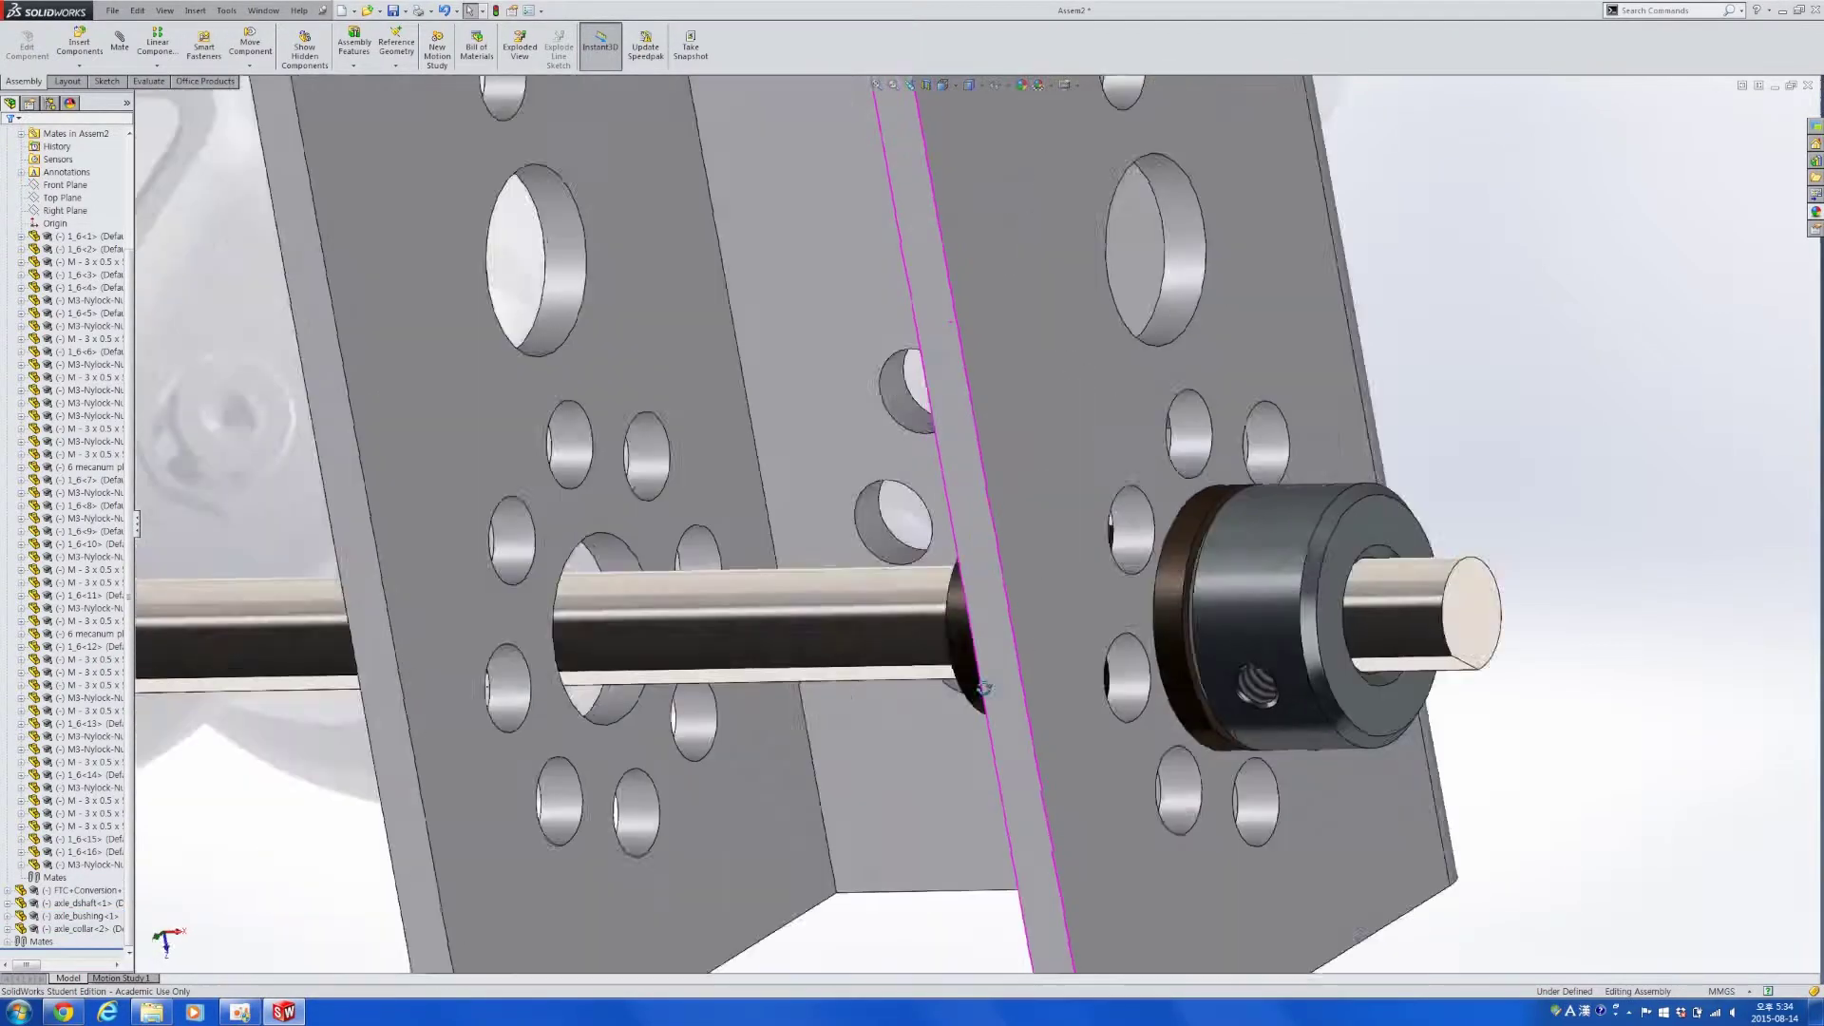
pyautogui.scroll(-3, 1276, 583)
pyautogui.click(1473, 612)
pyautogui.keyDown('ctrl'); pyautogui.click(1433, 536); pyautogui.keyUp('ctrl')
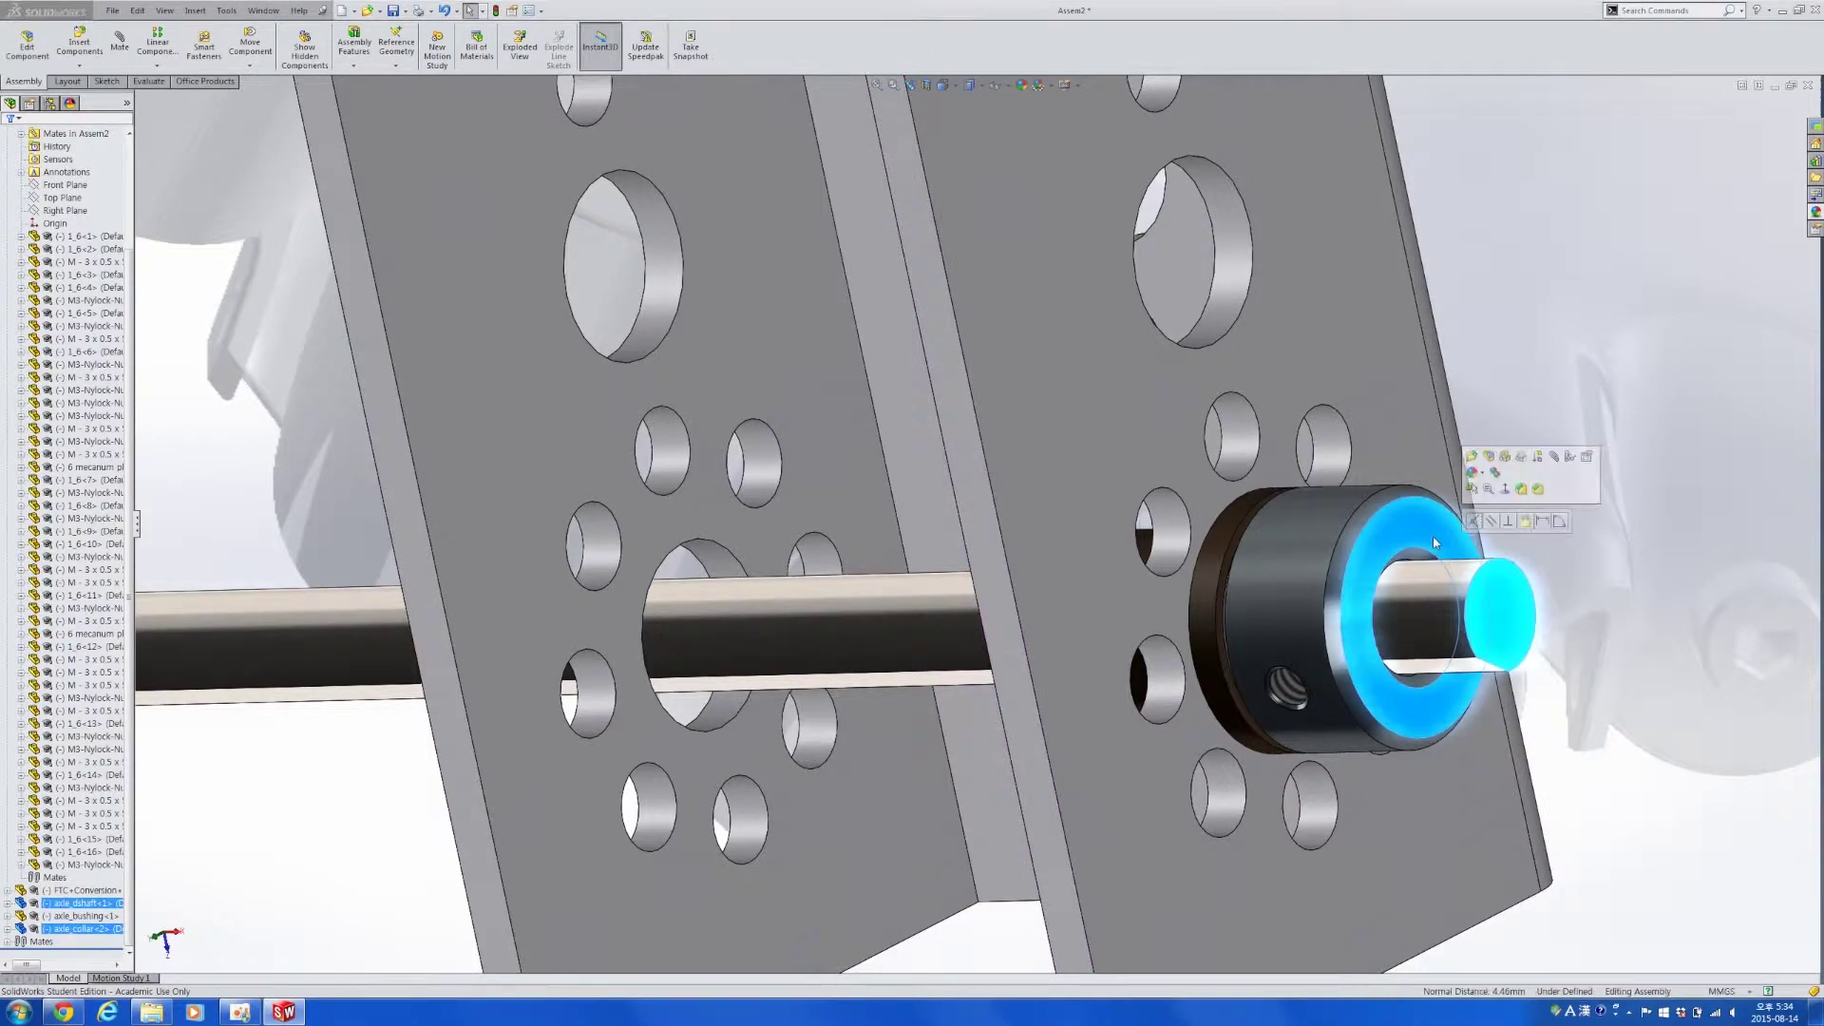
pyautogui.scroll(6, 1404, 725)
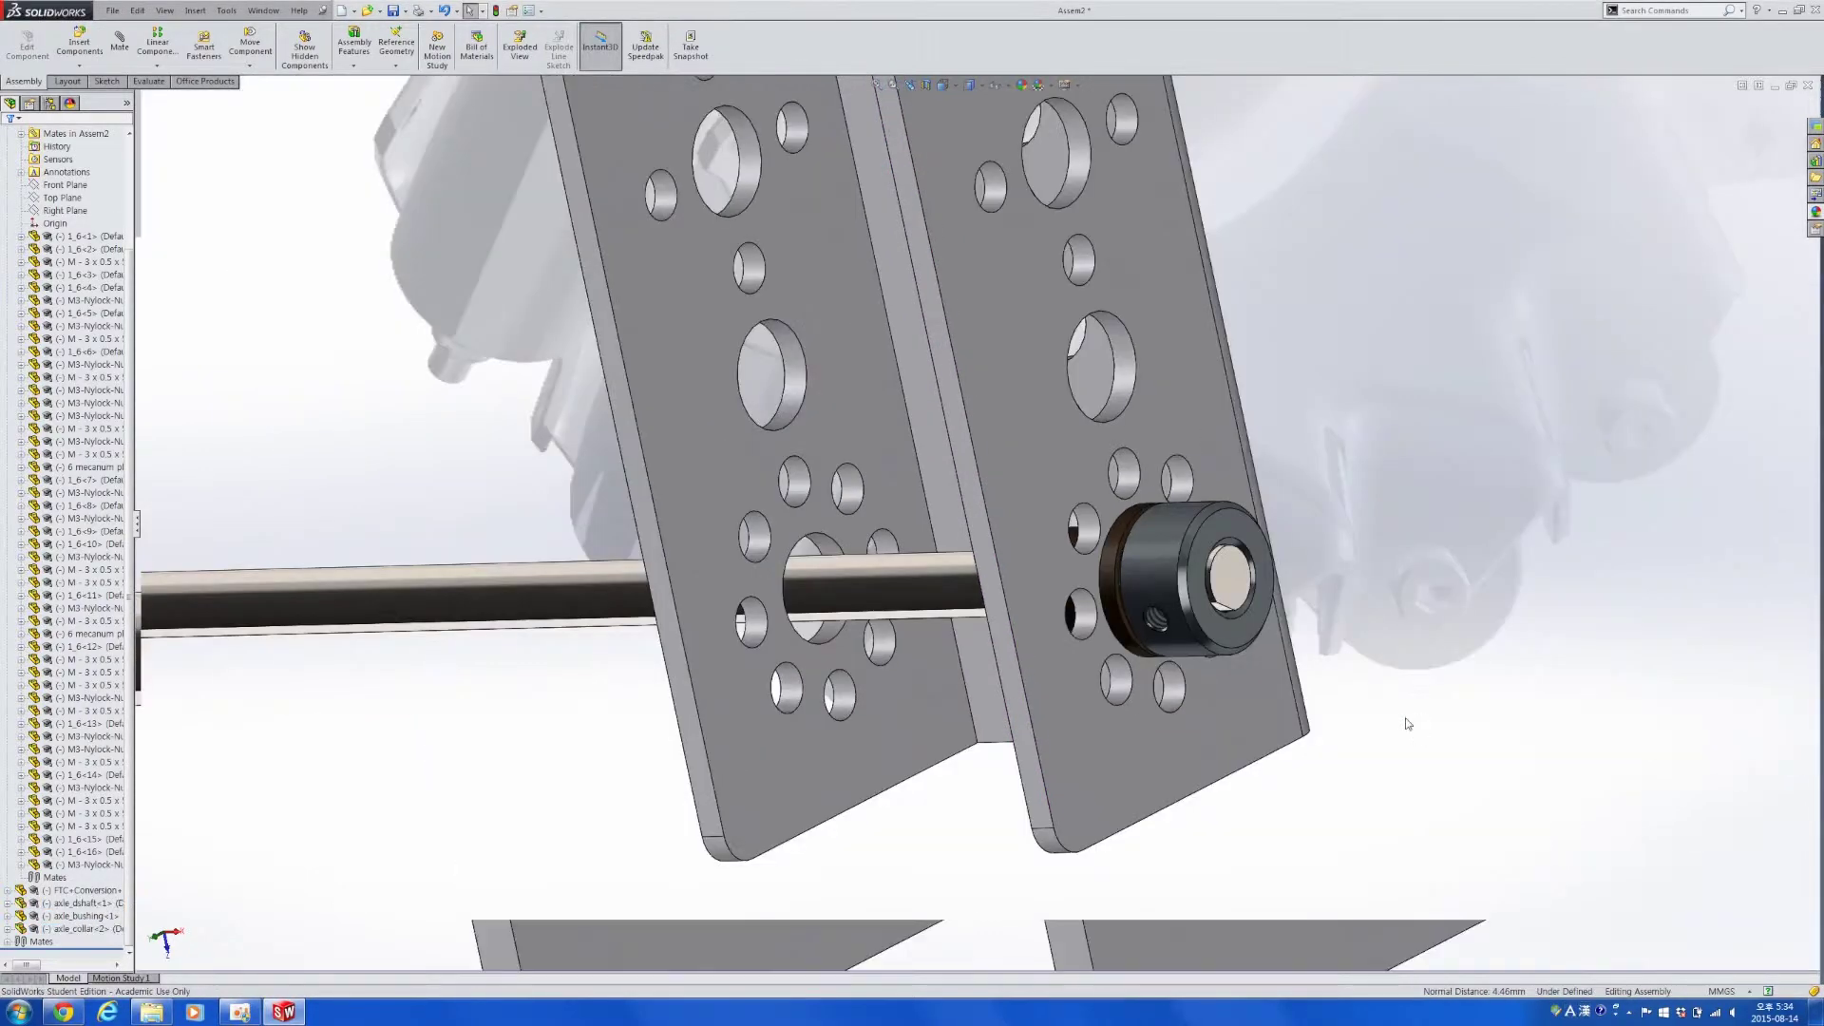
# Copy the bushing beside the shaft's free end and mate the copy's outer cylindrical face concentric with the D-shaft.
pyautogui.moveTo(902, 687); pyautogui.dragTo(964, 651, button='middle')
pyautogui.scroll(-8, 964, 652)
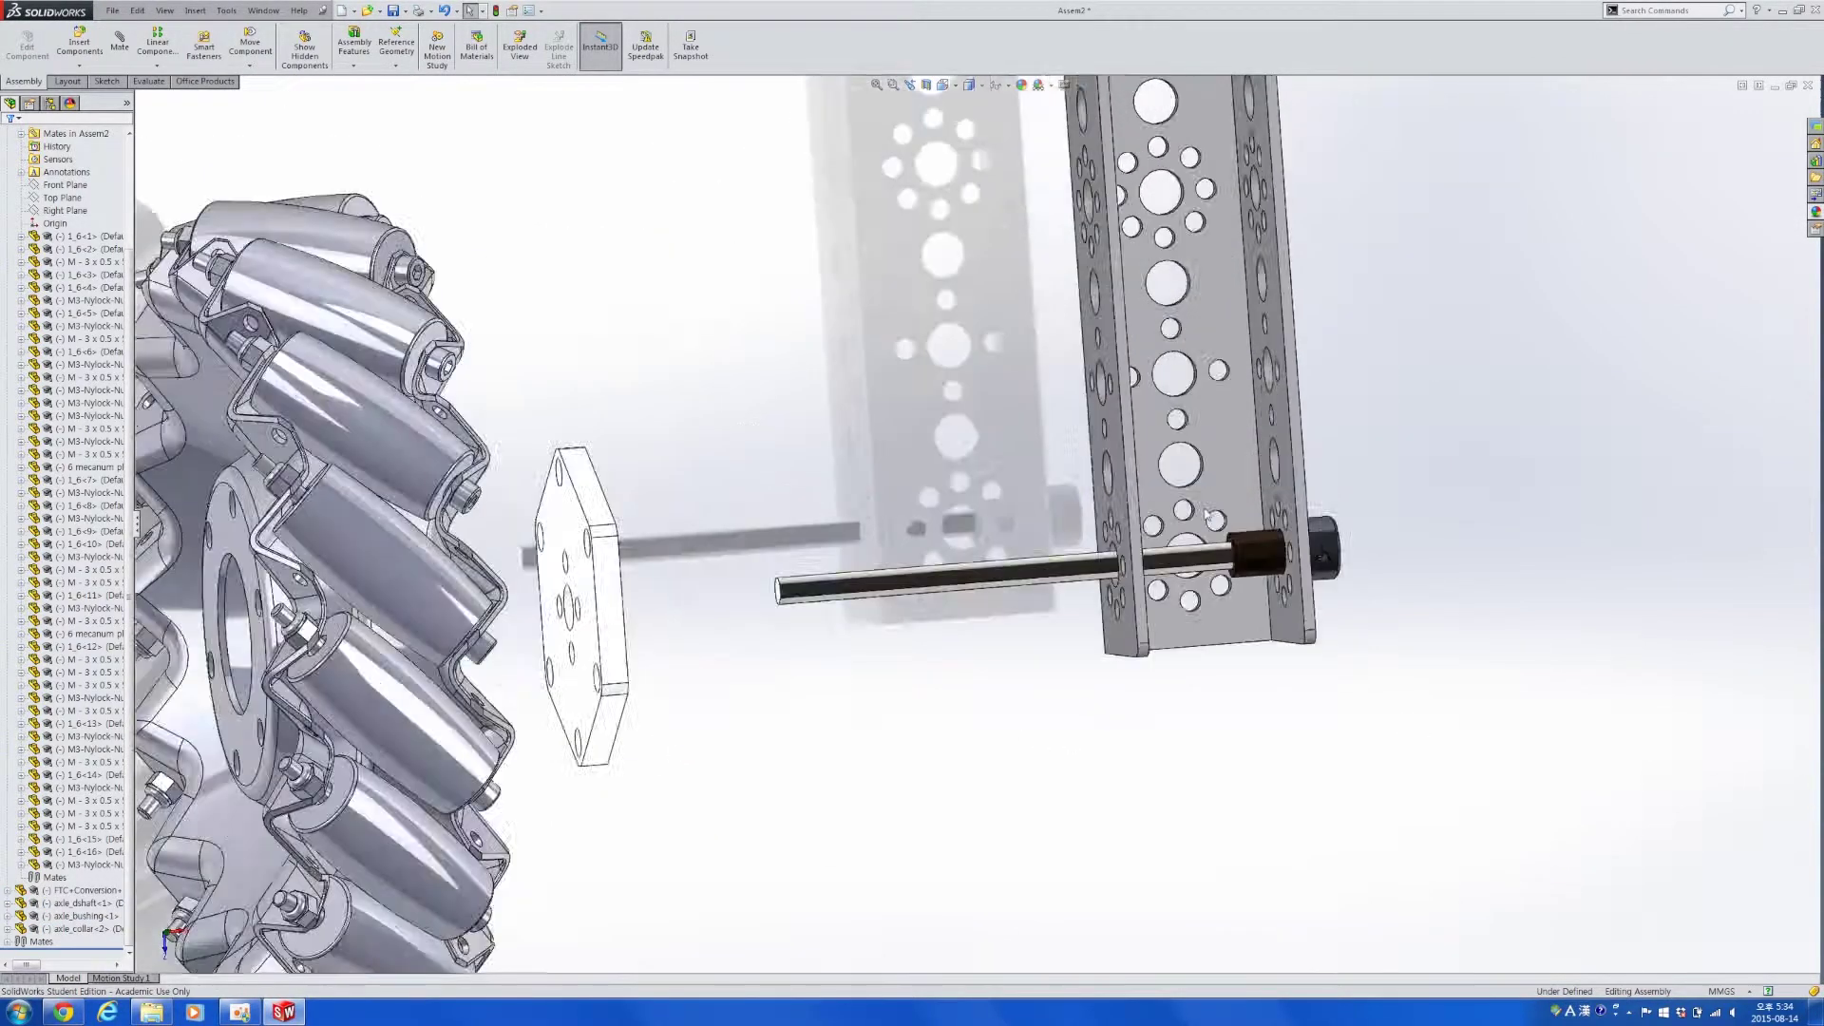
pyautogui.click(758, 538)
pyautogui.moveTo(760, 539)
pyautogui.keyDown('ctrl'); pyautogui.mouseDown()
pyautogui.moveTo(798, 549)
pyautogui.moveTo(765, 532)
pyautogui.mouseUp(); pyautogui.keyUp('ctrl')
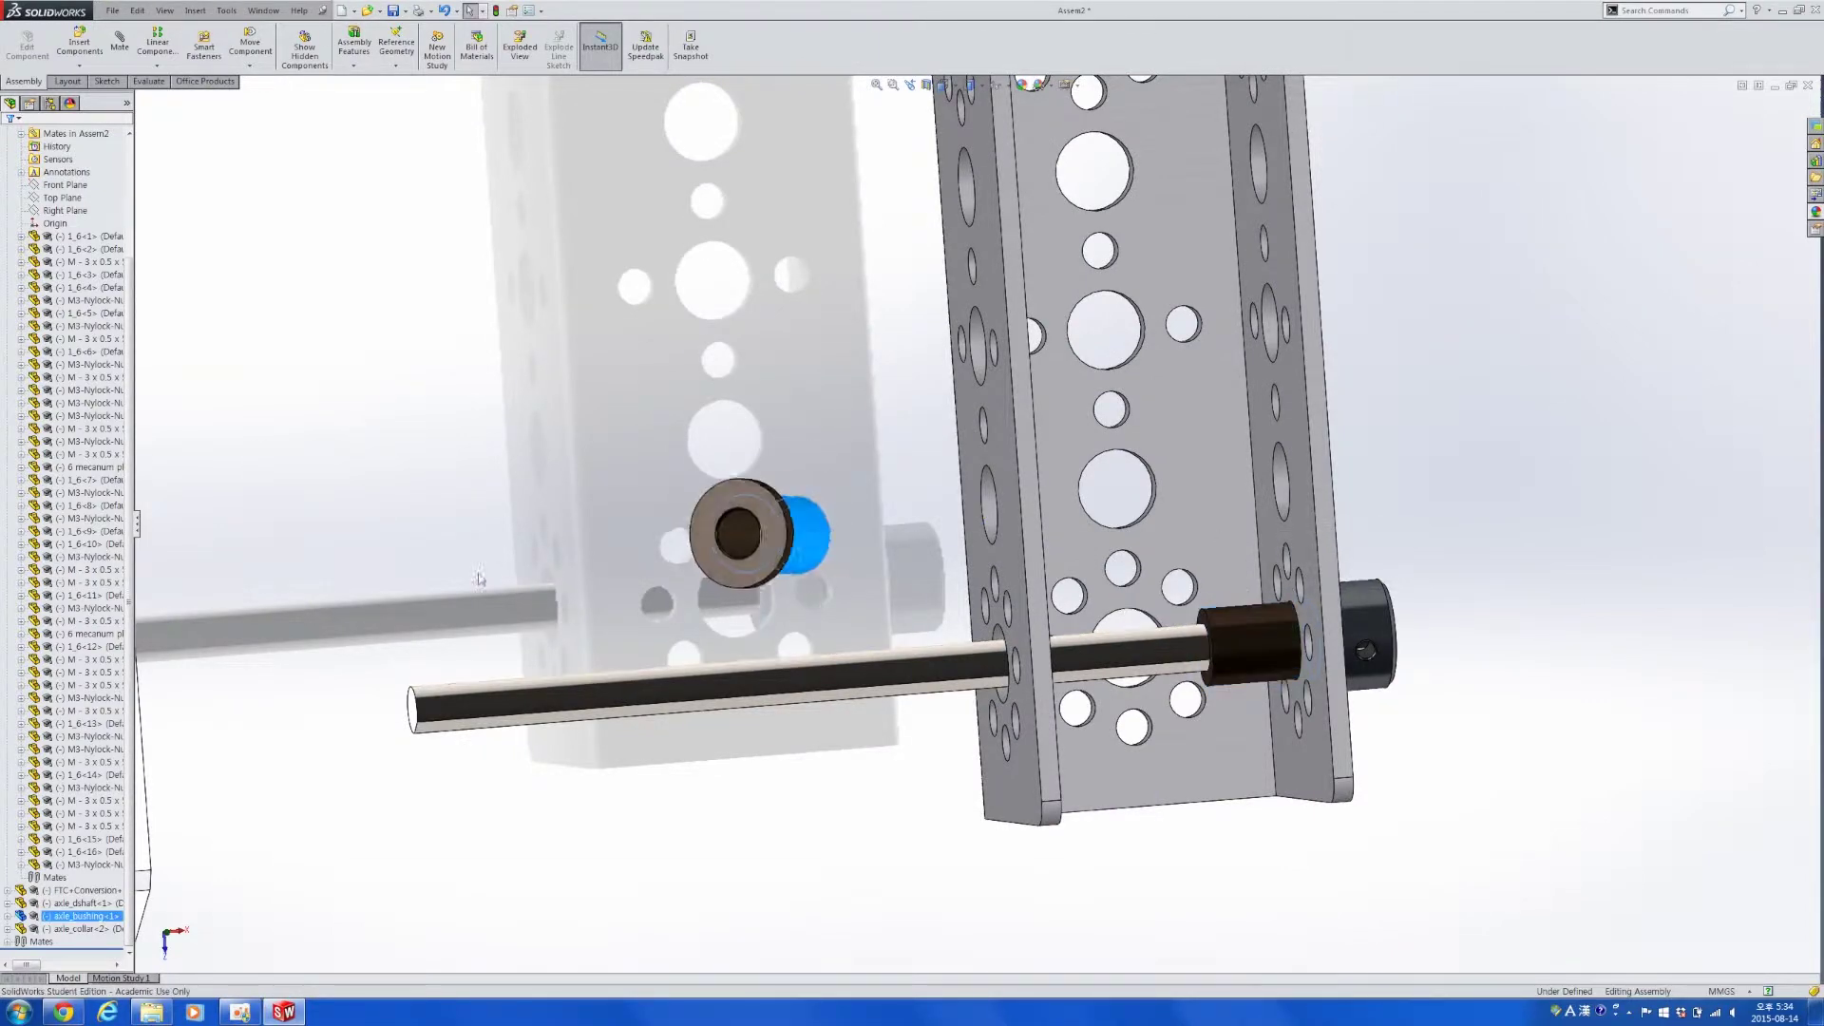
pyautogui.moveTo(801, 715); pyautogui.dragTo(881, 665, button='middle')
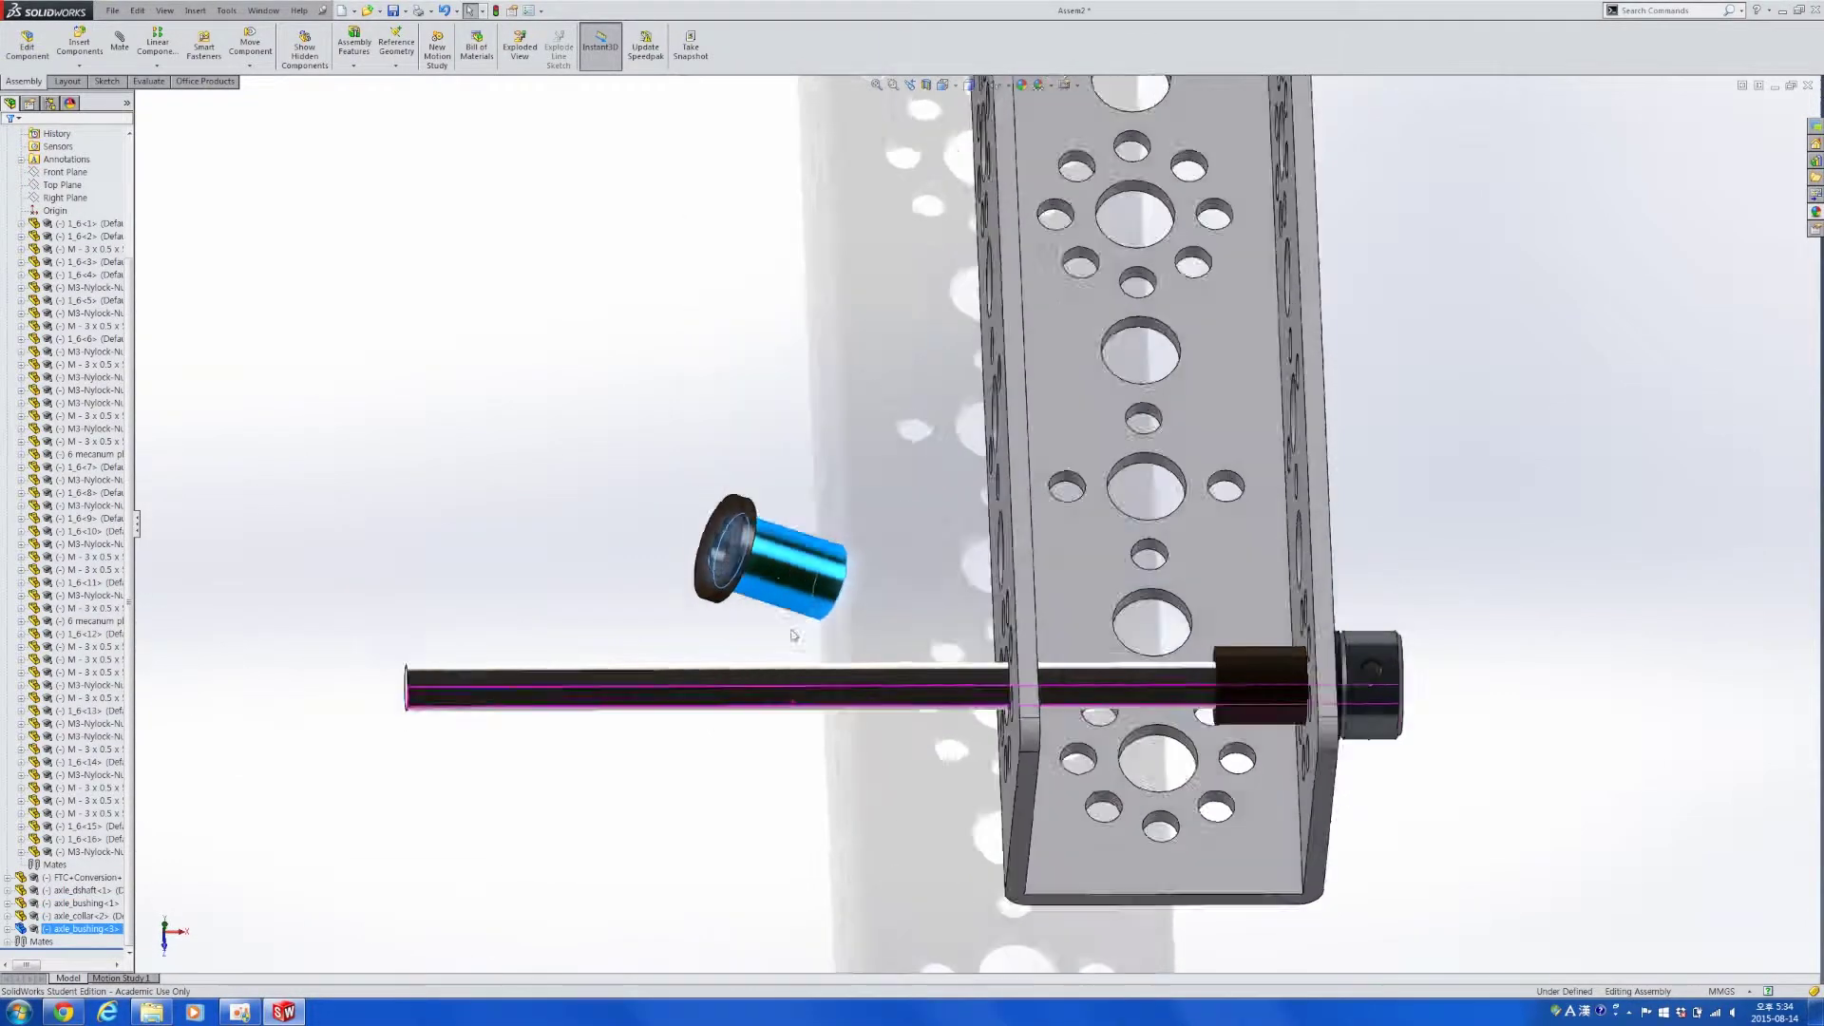
pyautogui.scroll(-5, 882, 656)
pyautogui.keyDown('ctrl'); pyautogui.click(881, 677); pyautogui.keyUp('ctrl')
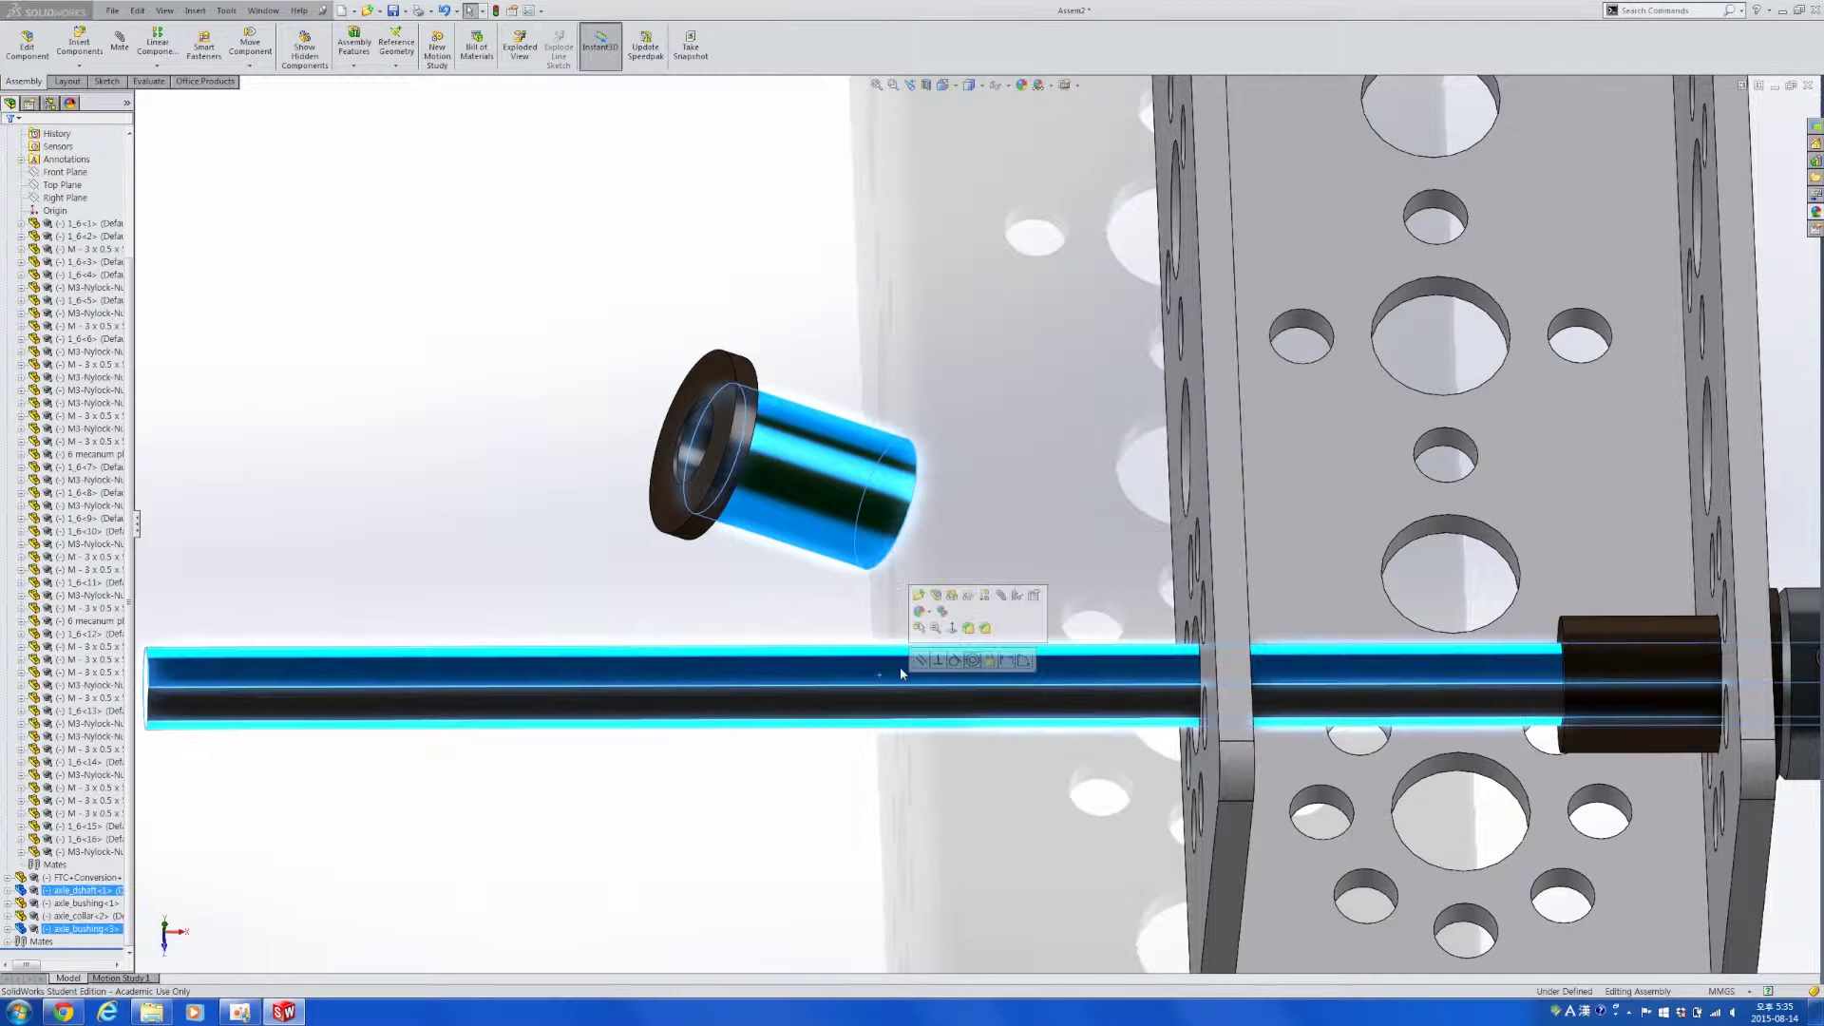
pyautogui.click(972, 659)
# Mate the inner face of the second bushing's flange coincident with the outer face of the channel's wheel-side wall.
pyautogui.click(1169, 608)
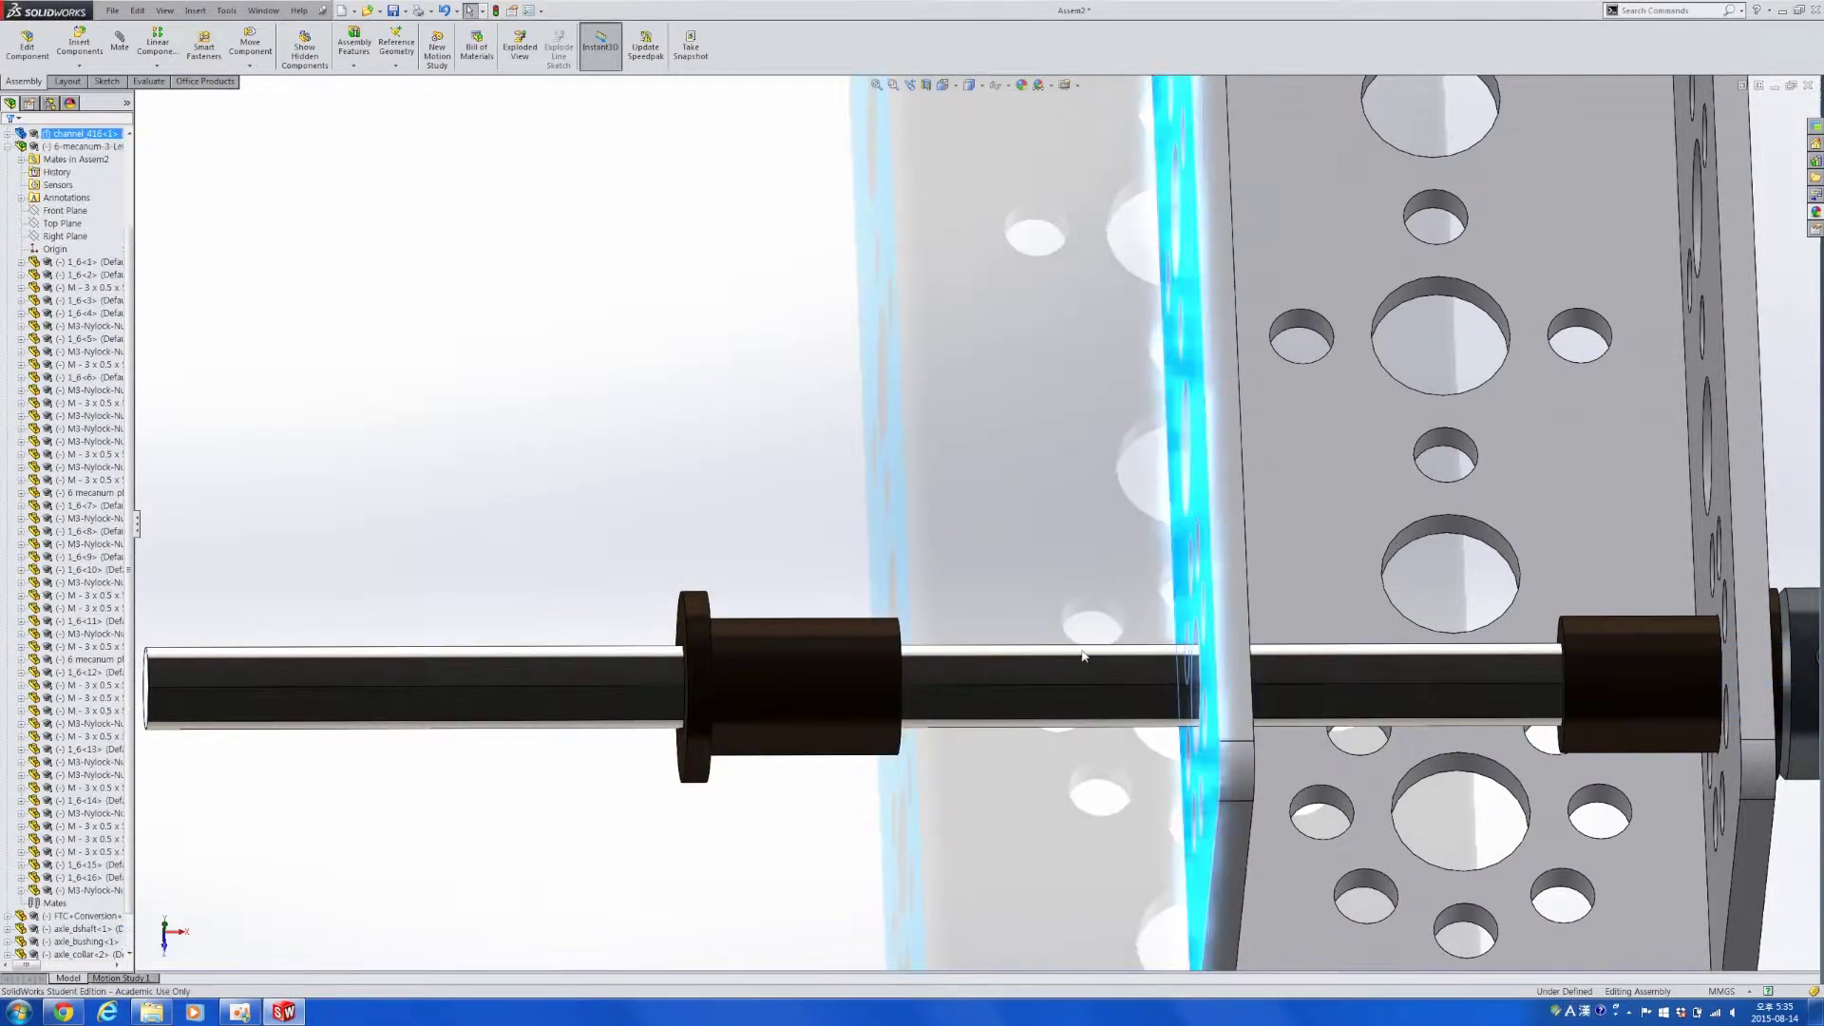
pyautogui.moveTo(1169, 608); pyautogui.dragTo(781, 642, button='middle')
pyautogui.scroll(-3, 1052, 549)
pyautogui.click(1095, 564)
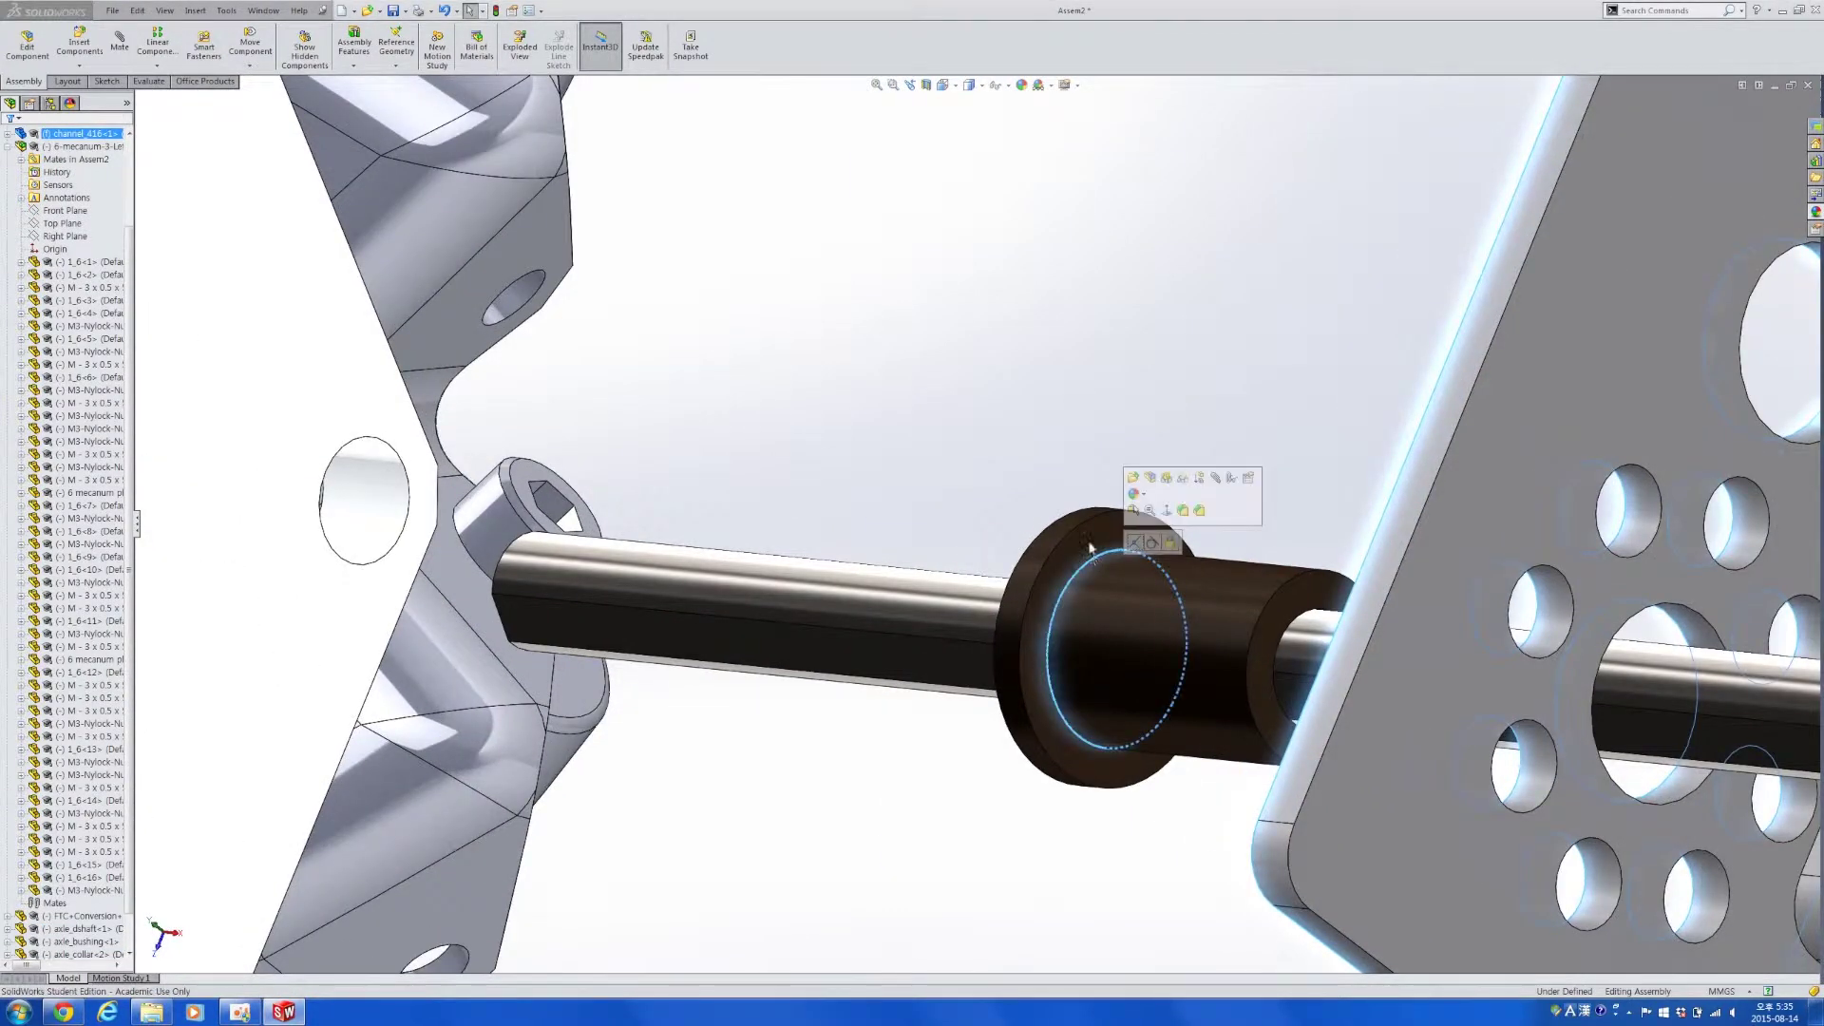
pyautogui.scroll(5, 1102, 480)
pyautogui.moveTo(1102, 480)
pyautogui.mouseDown(button='middle')
pyautogui.moveTo(1045, 494)
pyautogui.moveTo(1110, 473)
pyautogui.mouseUp(button='middle')
pyautogui.keyDown('ctrl'); pyautogui.click(1110, 473); pyautogui.keyUp('ctrl')
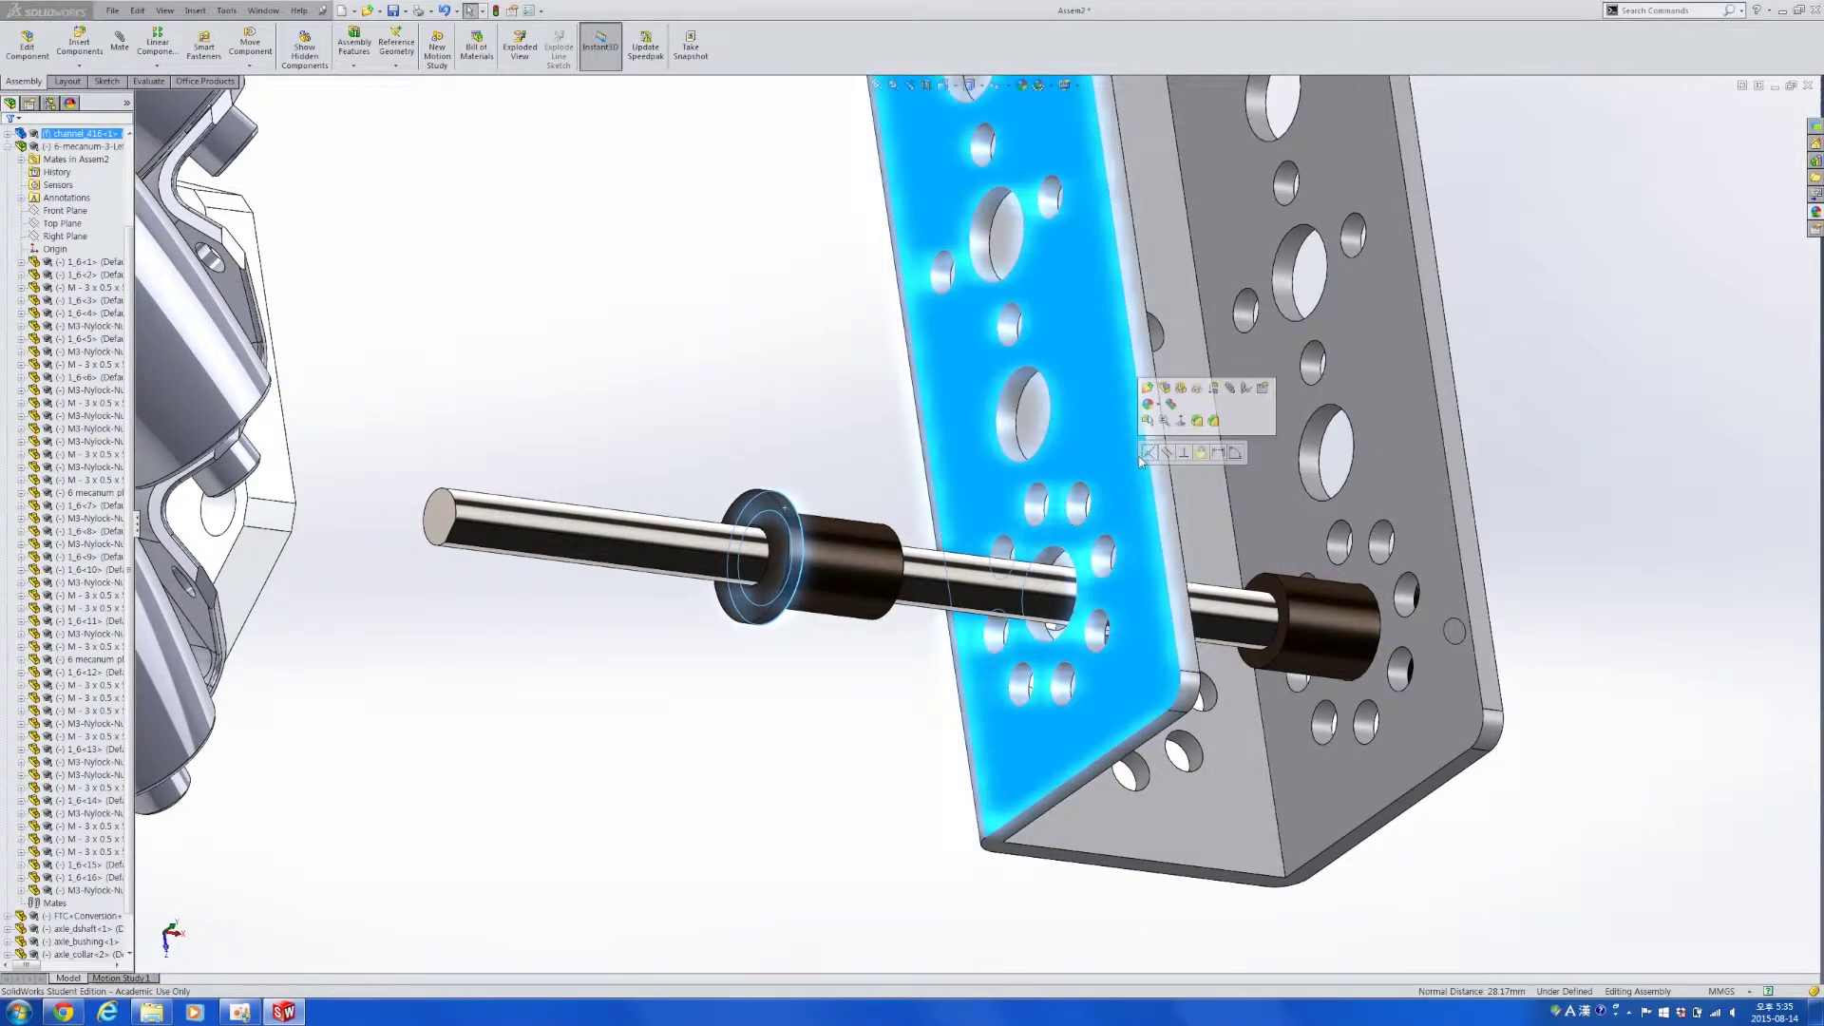
pyautogui.click(1161, 391)
pyautogui.scroll(5, 1116, 635)
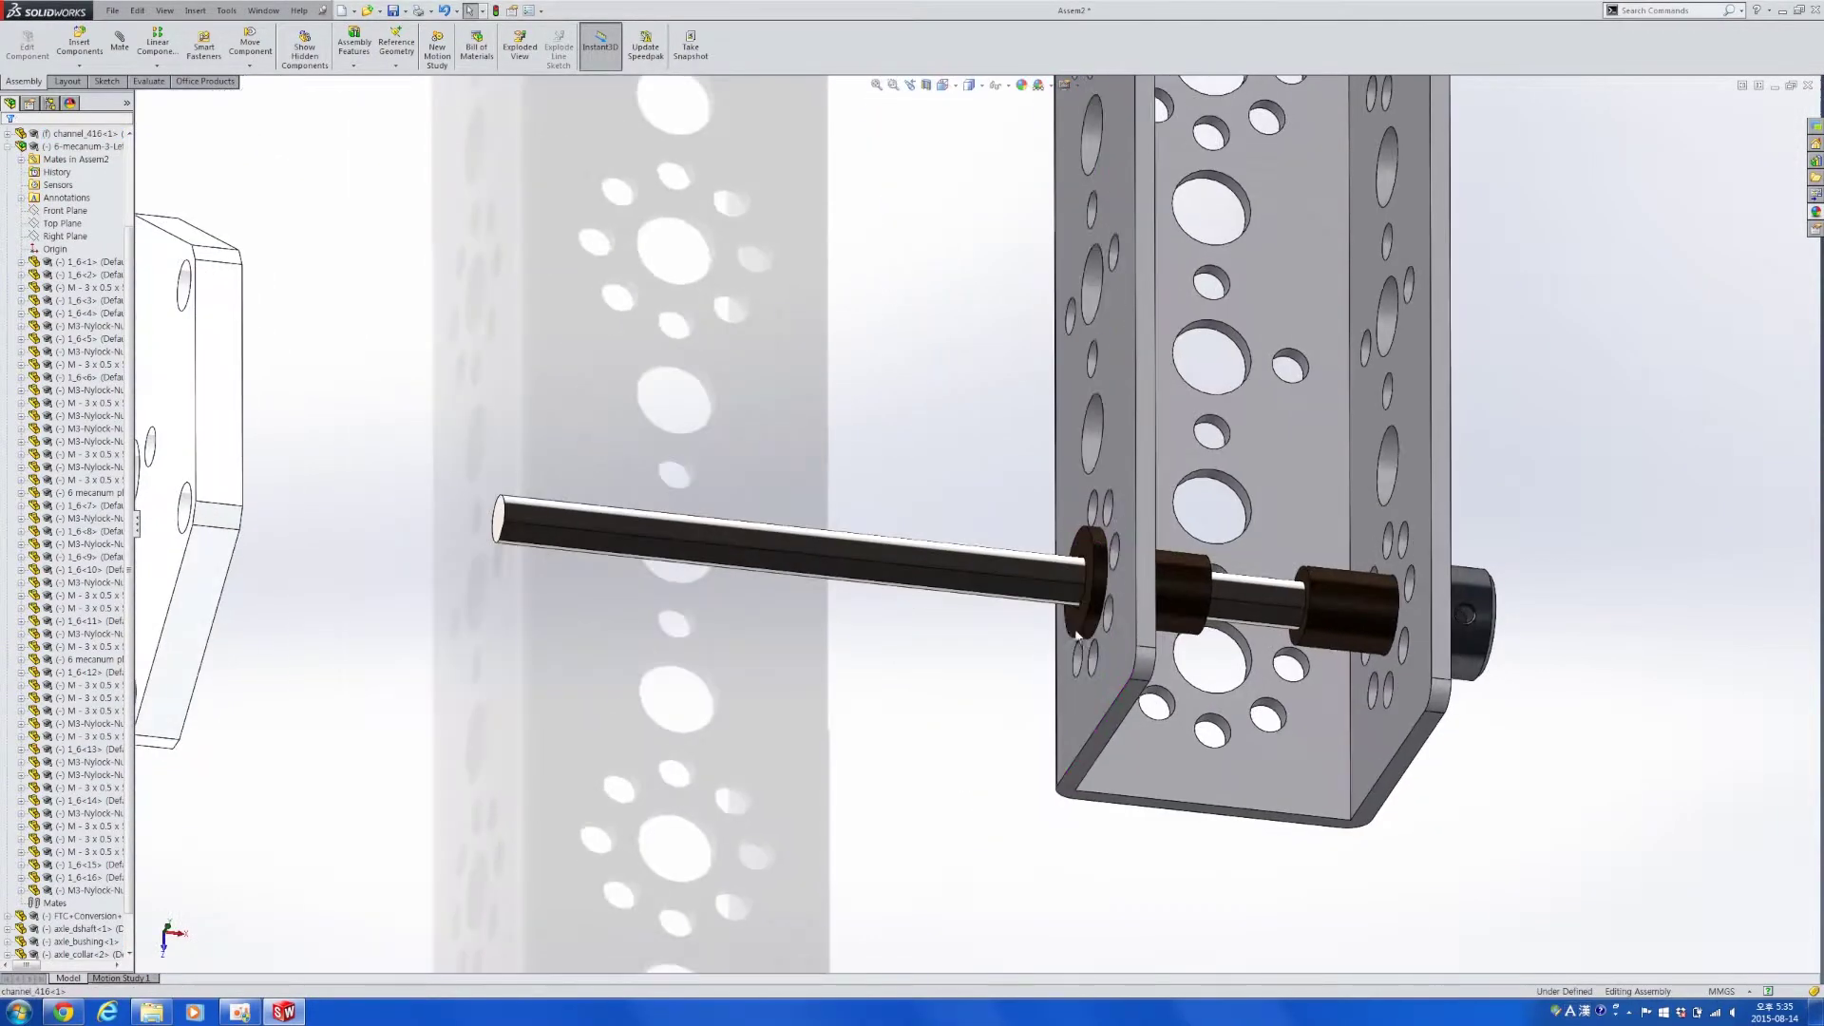
# Move the conversion plate onto the free end of the D-shaft and bring the mecanum wheel up beside it.
pyautogui.moveTo(1115, 635); pyautogui.dragTo(997, 632, button='middle')
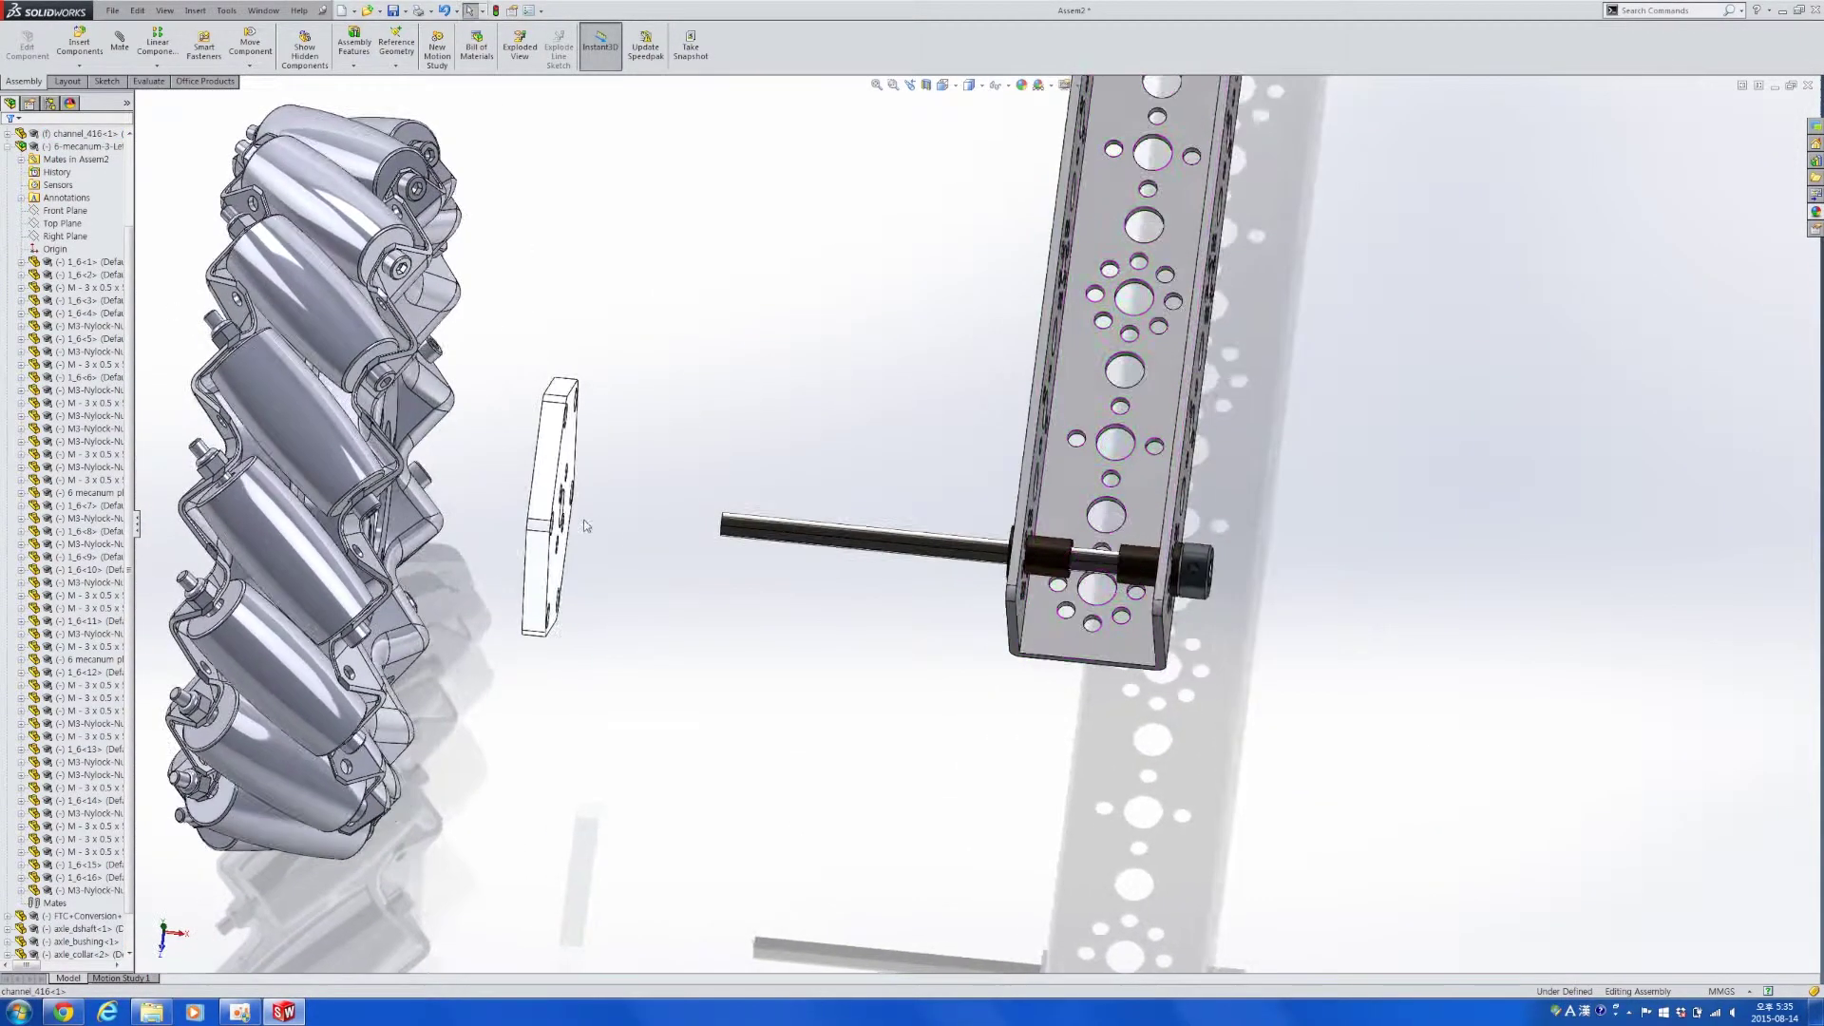
pyautogui.moveTo(547, 494); pyautogui.dragTo(809, 521)
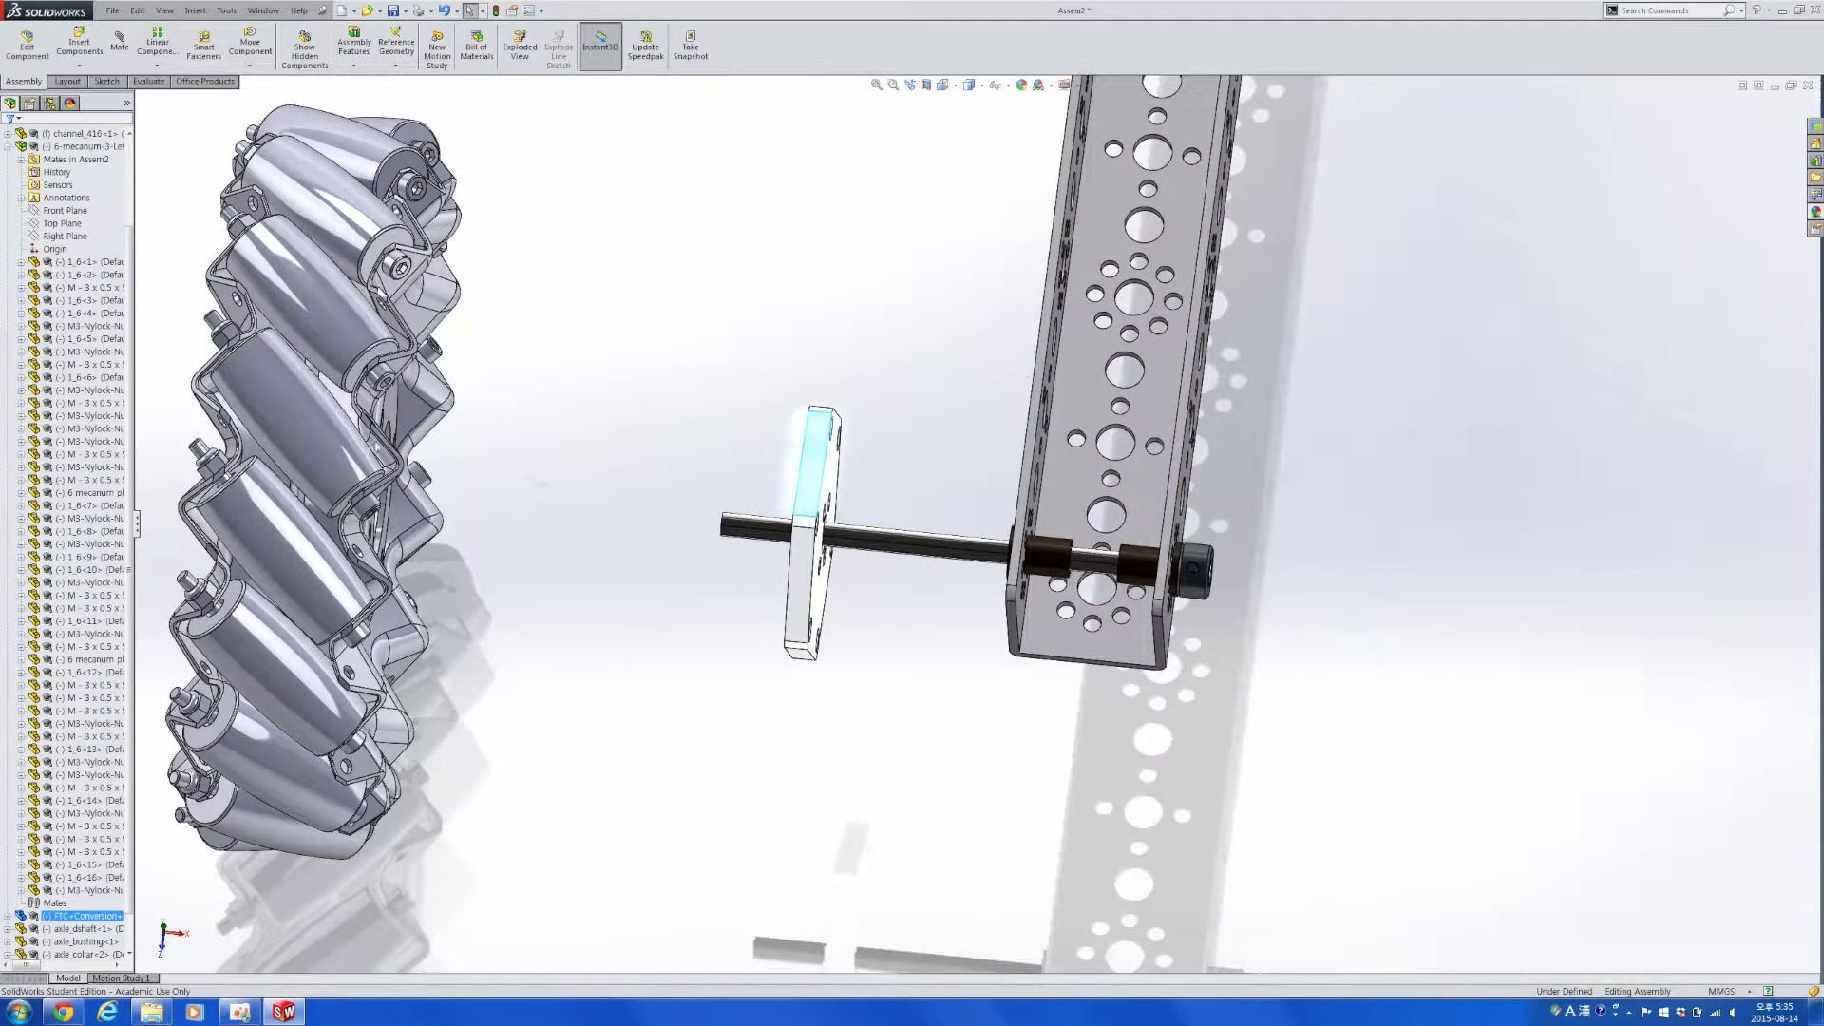
pyautogui.moveTo(370, 430); pyautogui.dragTo(744, 566)
pyautogui.press('Escape')
# Mate a corner hole of the conversion plate concentric with a bolt hole on the mecanum wheel's hub.
pyautogui.moveTo(855, 562); pyautogui.dragTo(842, 414, button='middle')
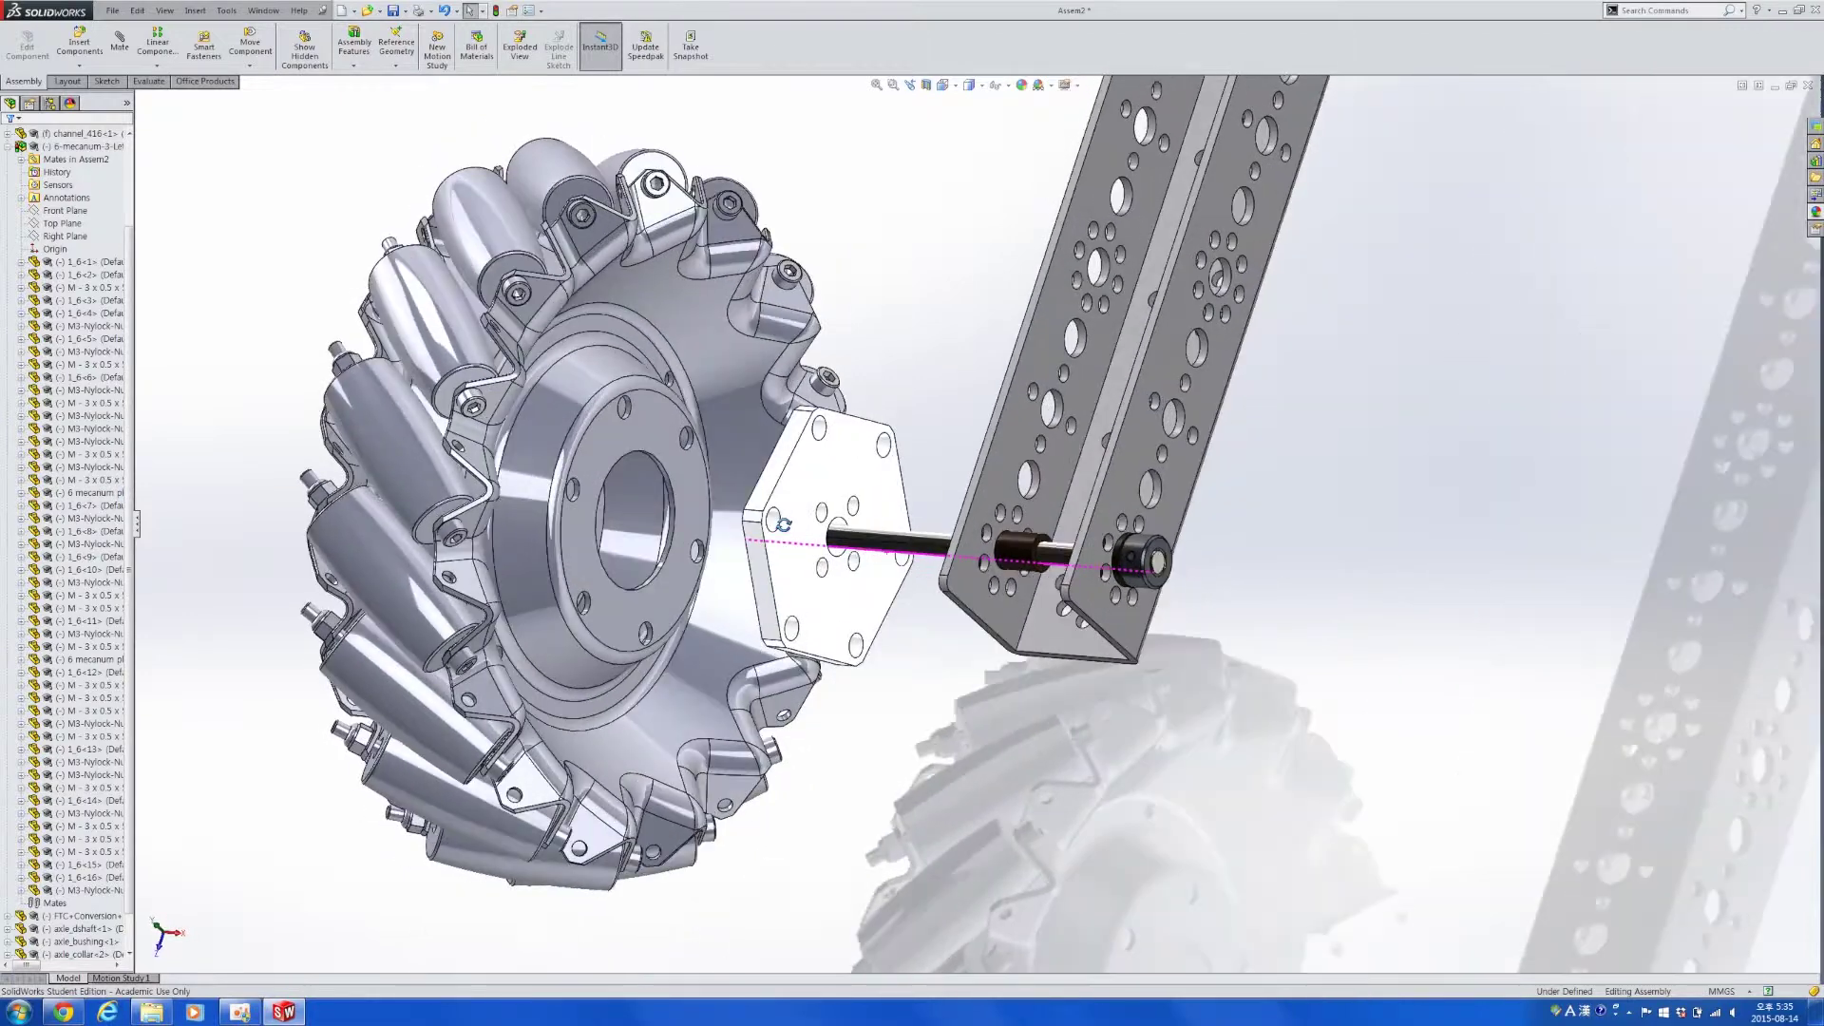
pyautogui.scroll(-5, 842, 413)
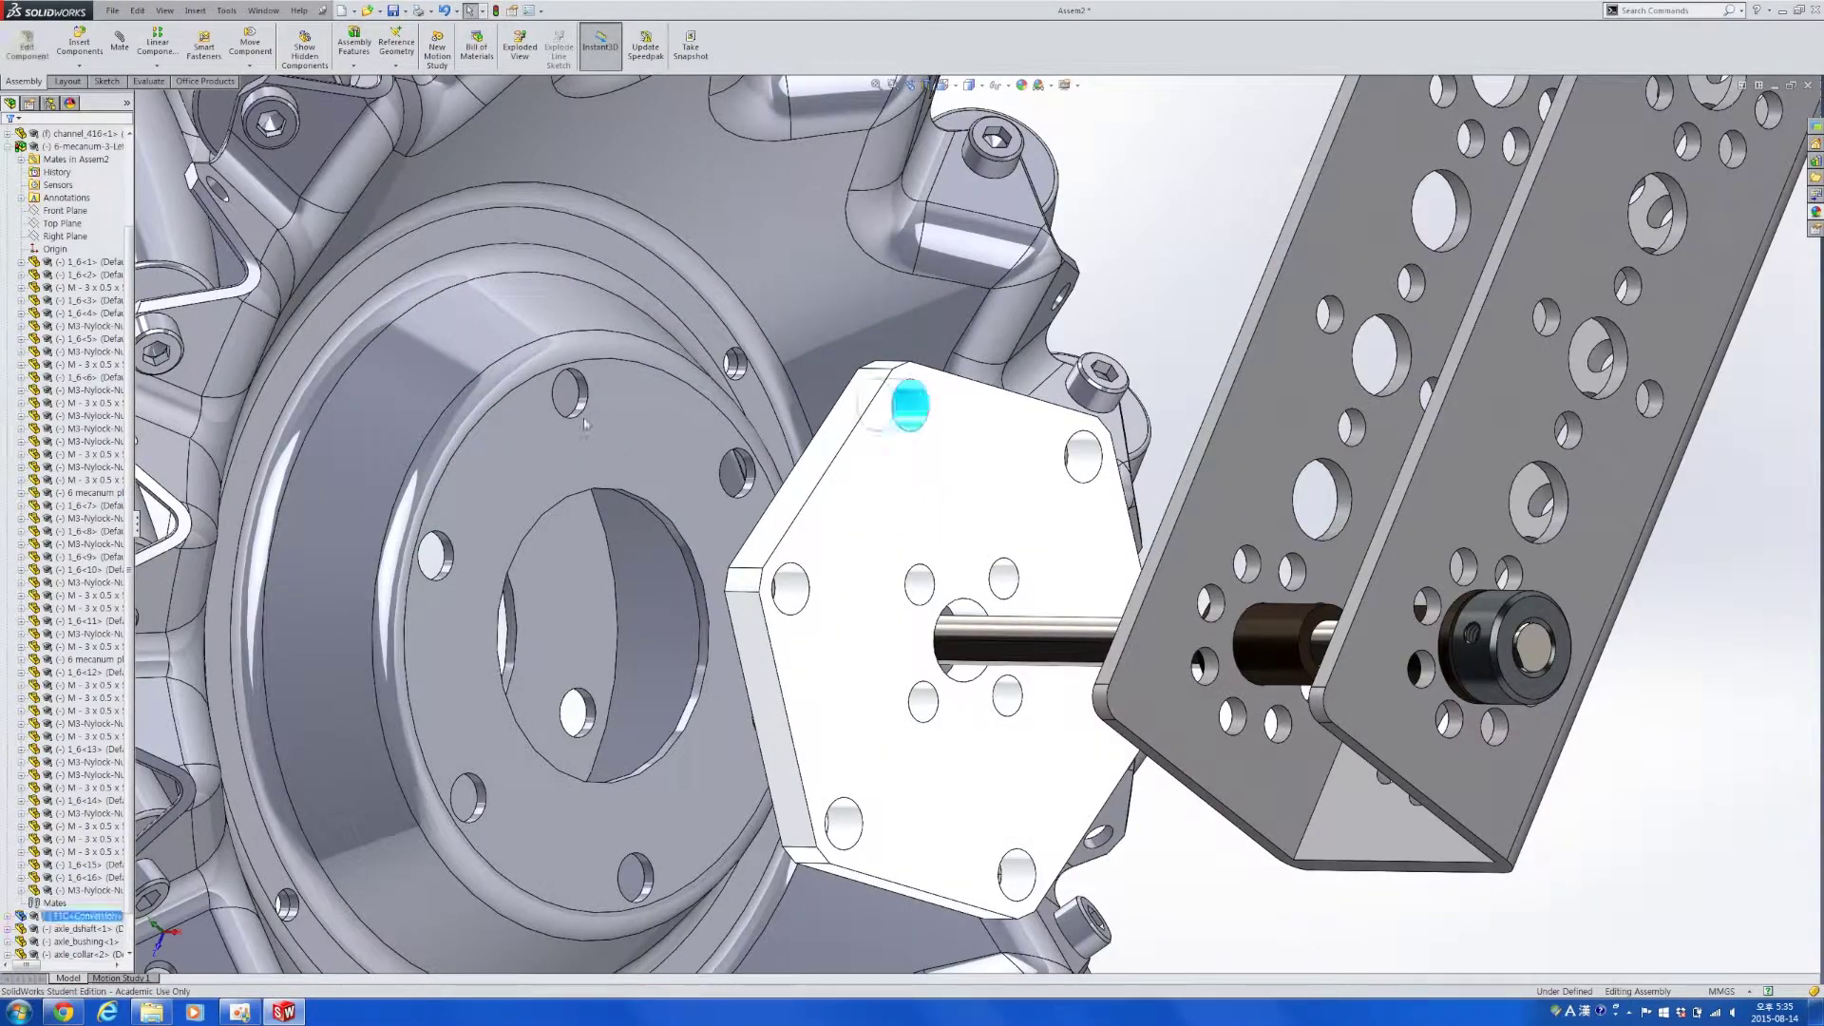
pyautogui.scroll(-3, 586, 424)
pyautogui.keyDown('ctrl'); pyautogui.click(659, 404); pyautogui.keyUp('ctrl')
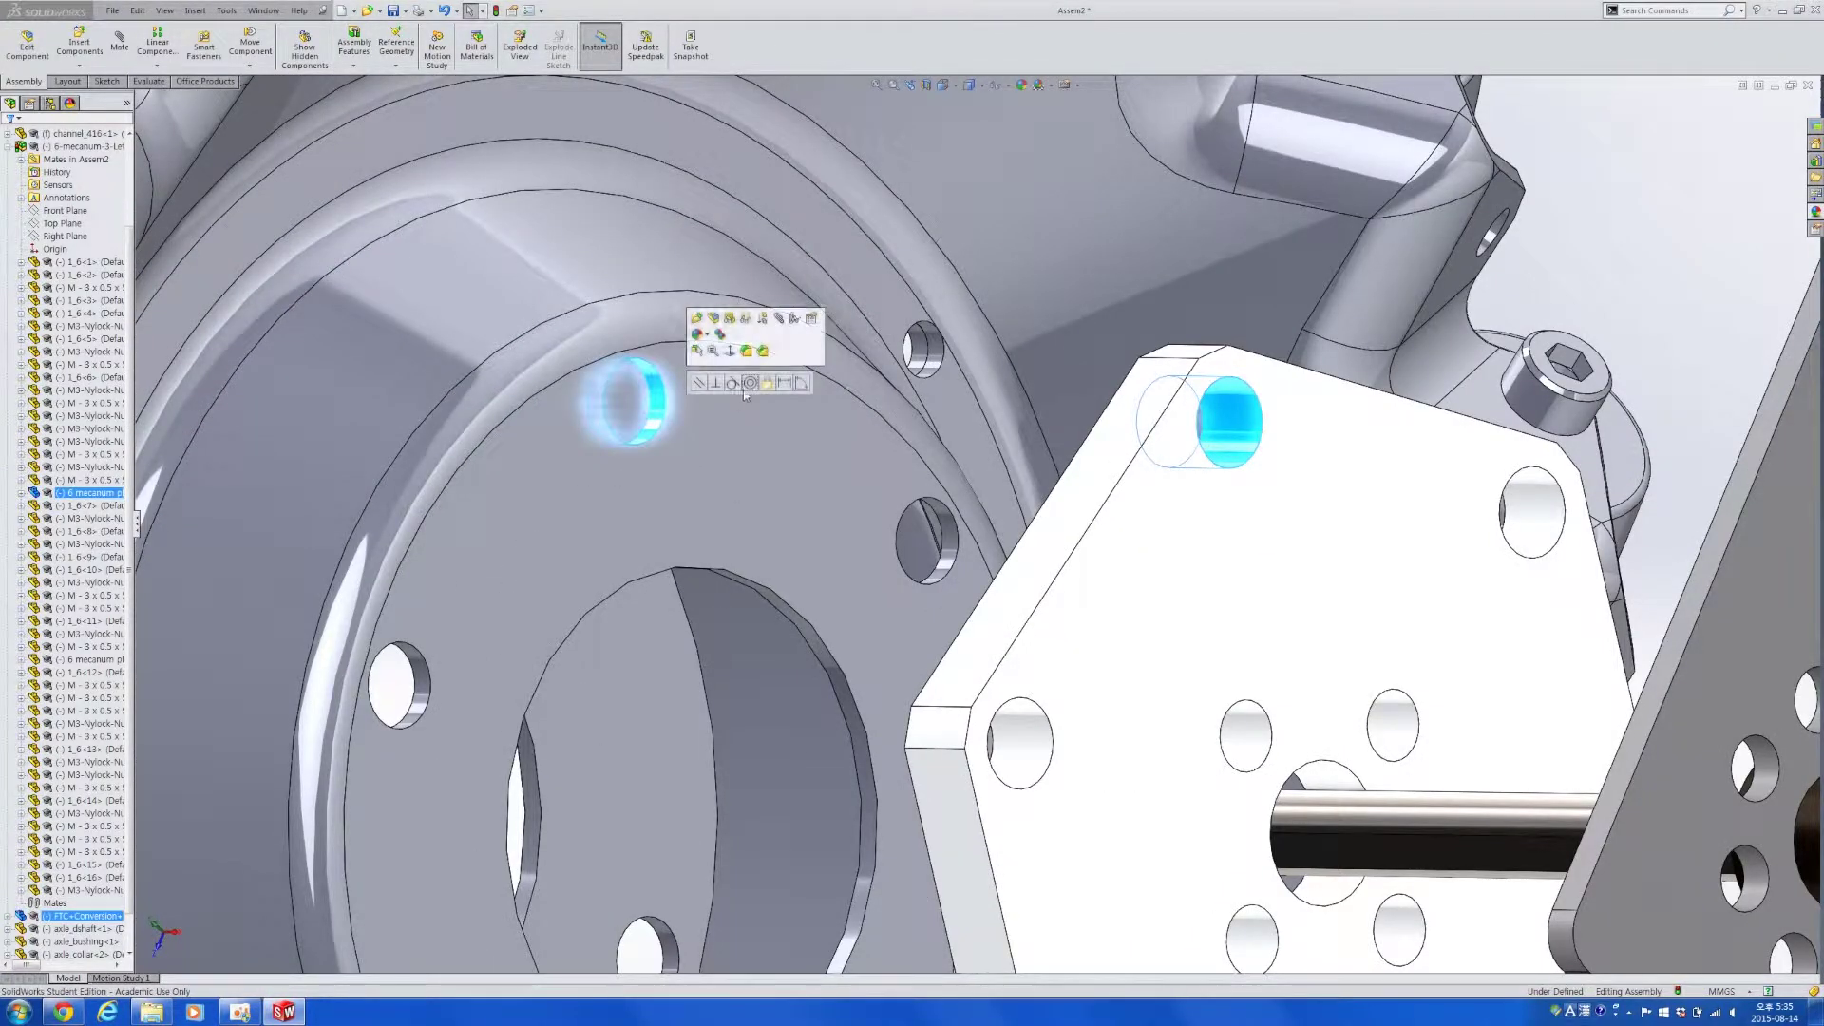
pyautogui.click(756, 388)
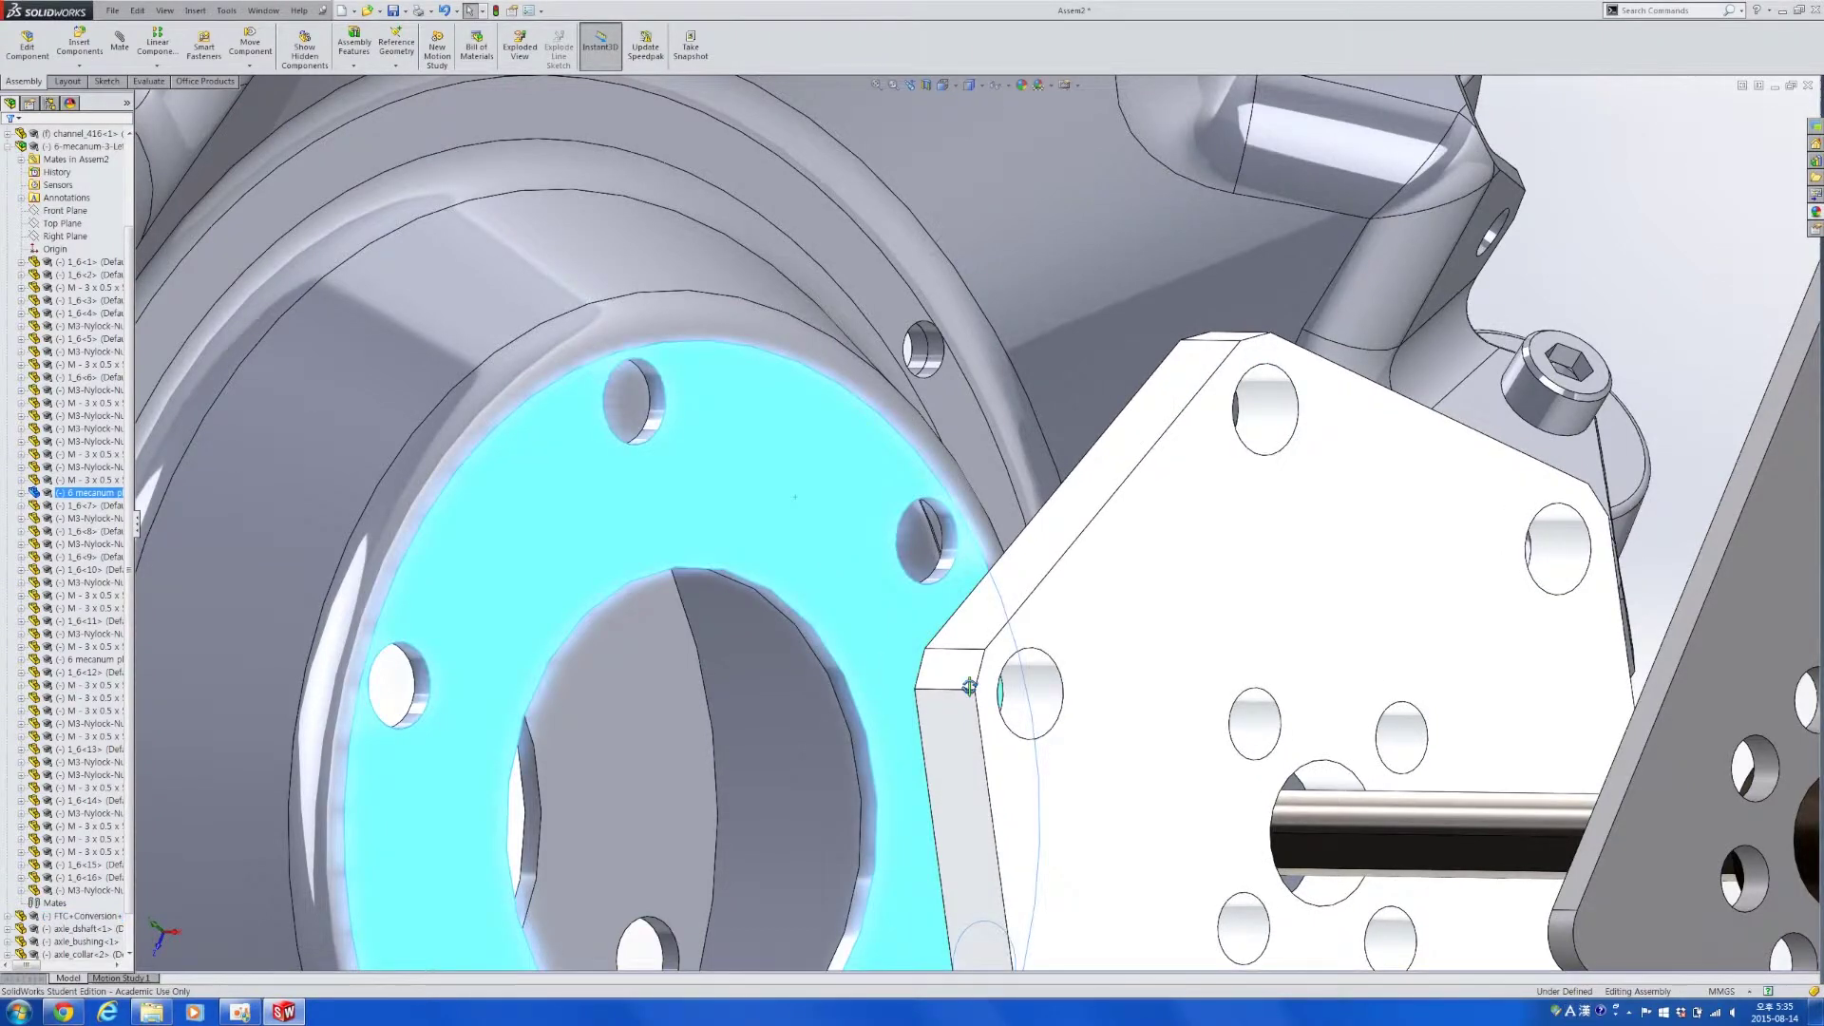
# Mate the conversion plate's back face coincident with the wheel hub's mounting face and check the fit from several angles.
pyautogui.scroll(5, 1512, 636)
pyautogui.keyDown('ctrl'); pyautogui.click(1538, 625); pyautogui.keyUp('ctrl')
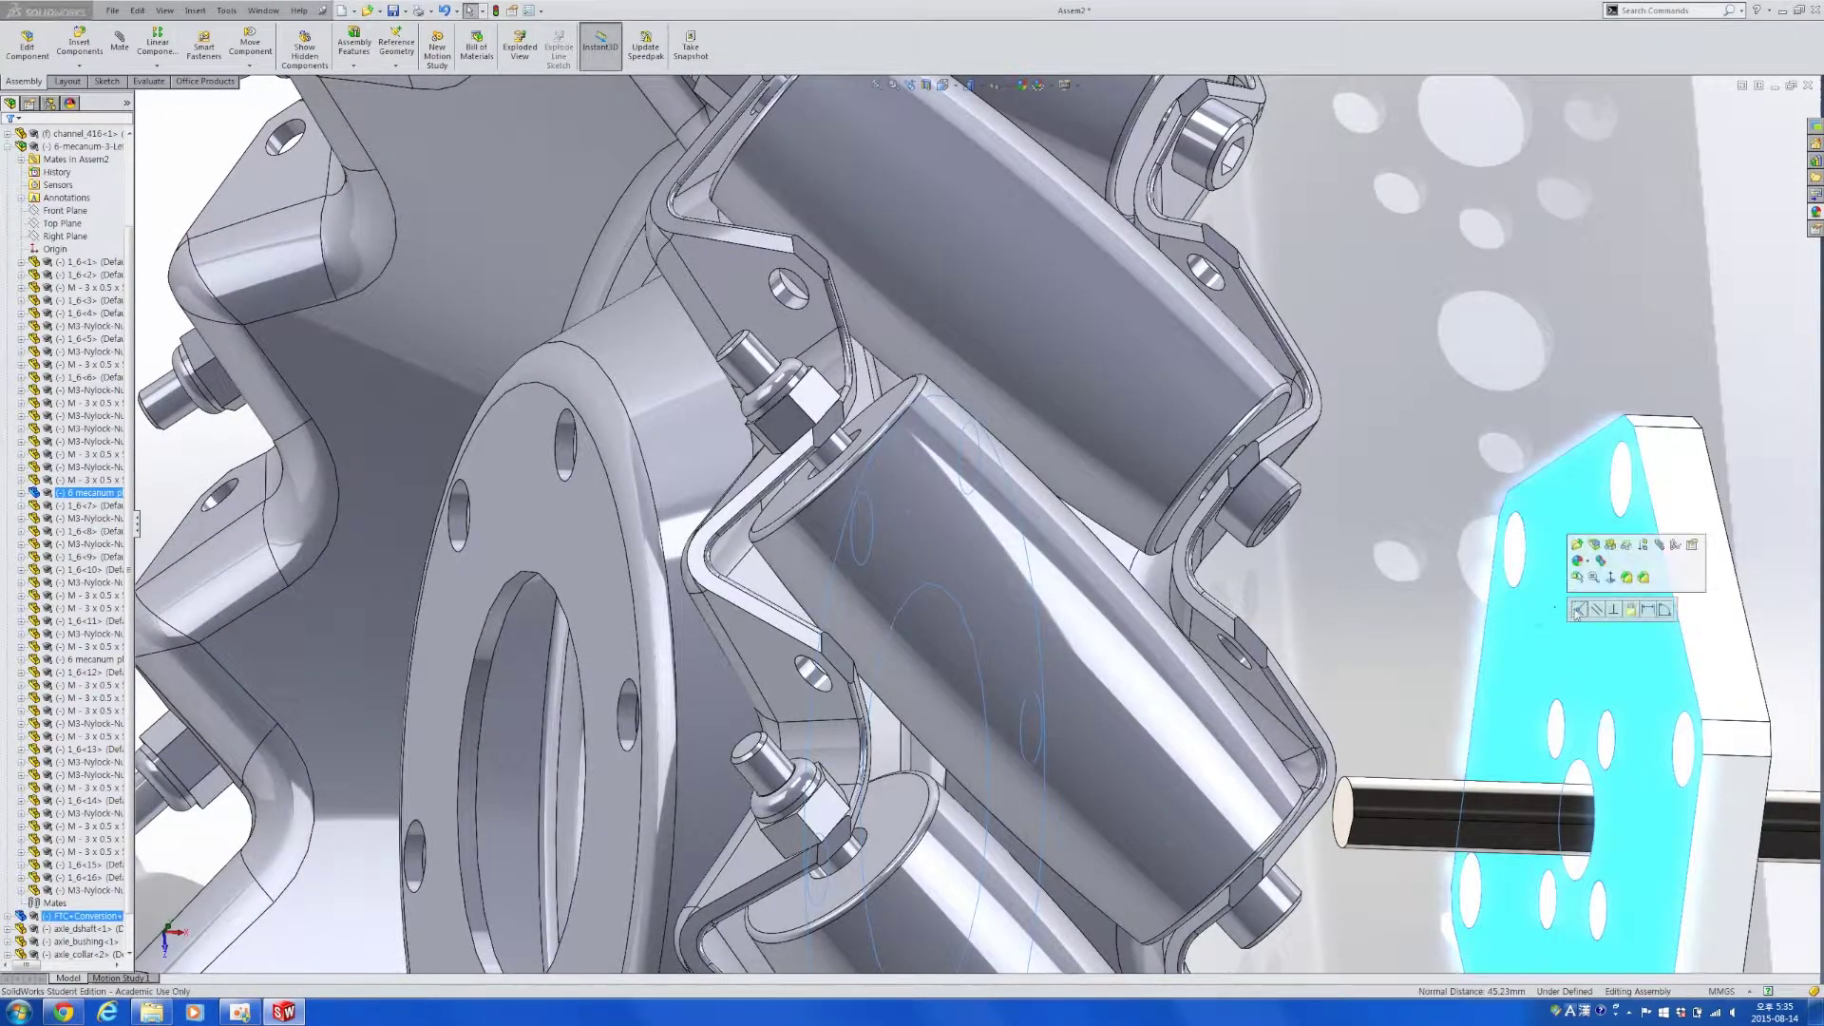
pyautogui.click(1578, 615)
pyautogui.scroll(7, 1239, 703)
pyautogui.moveTo(1239, 703); pyautogui.dragTo(1164, 691, button='middle')
pyautogui.moveTo(995, 678); pyautogui.dragTo(1139, 735, button='middle')
pyautogui.click(1205, 748)
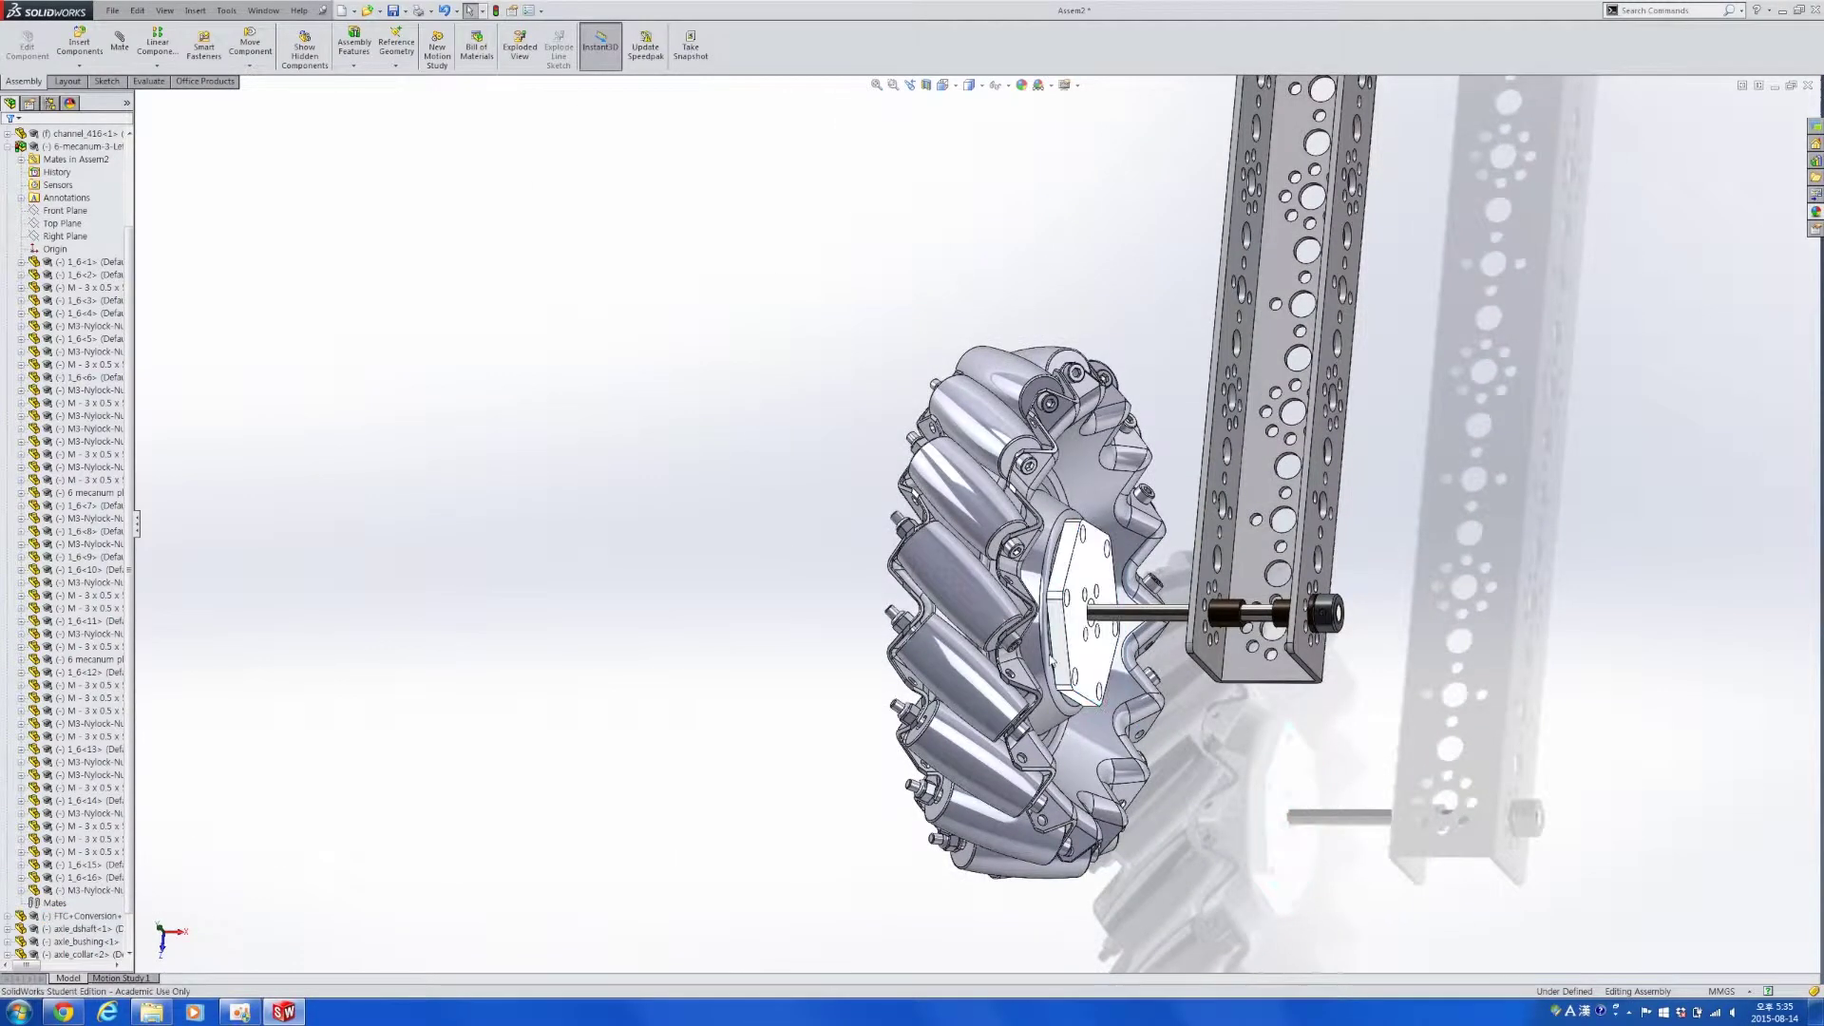
pyautogui.moveTo(1107, 649); pyautogui.dragTo(991, 671, button='middle')
pyautogui.click(991, 671)
pyautogui.moveTo(989, 666); pyautogui.dragTo(1004, 670)
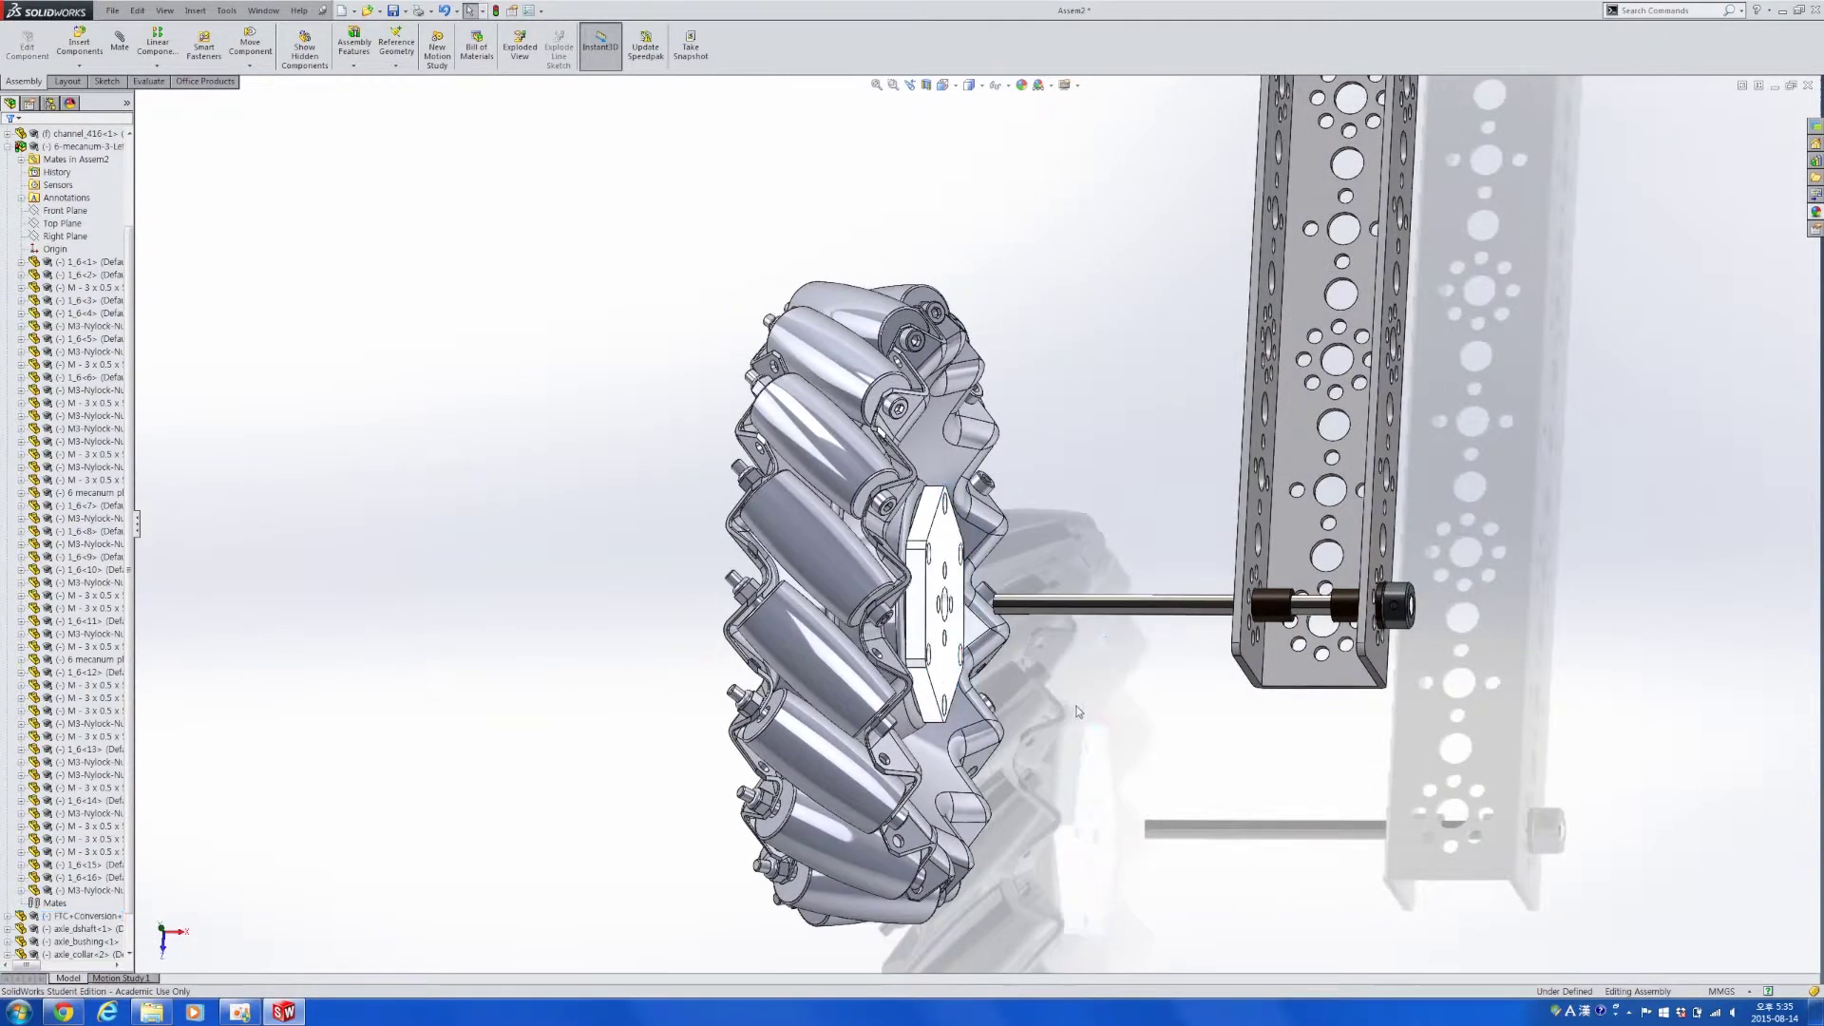
# Copy a bushing beside the wheel and mate its outer cylindrical face concentric with the conversion plate's centre hole.
pyautogui.moveTo(1078, 705); pyautogui.dragTo(1123, 708, button='middle')
pyautogui.scroll(-4, 1192, 665)
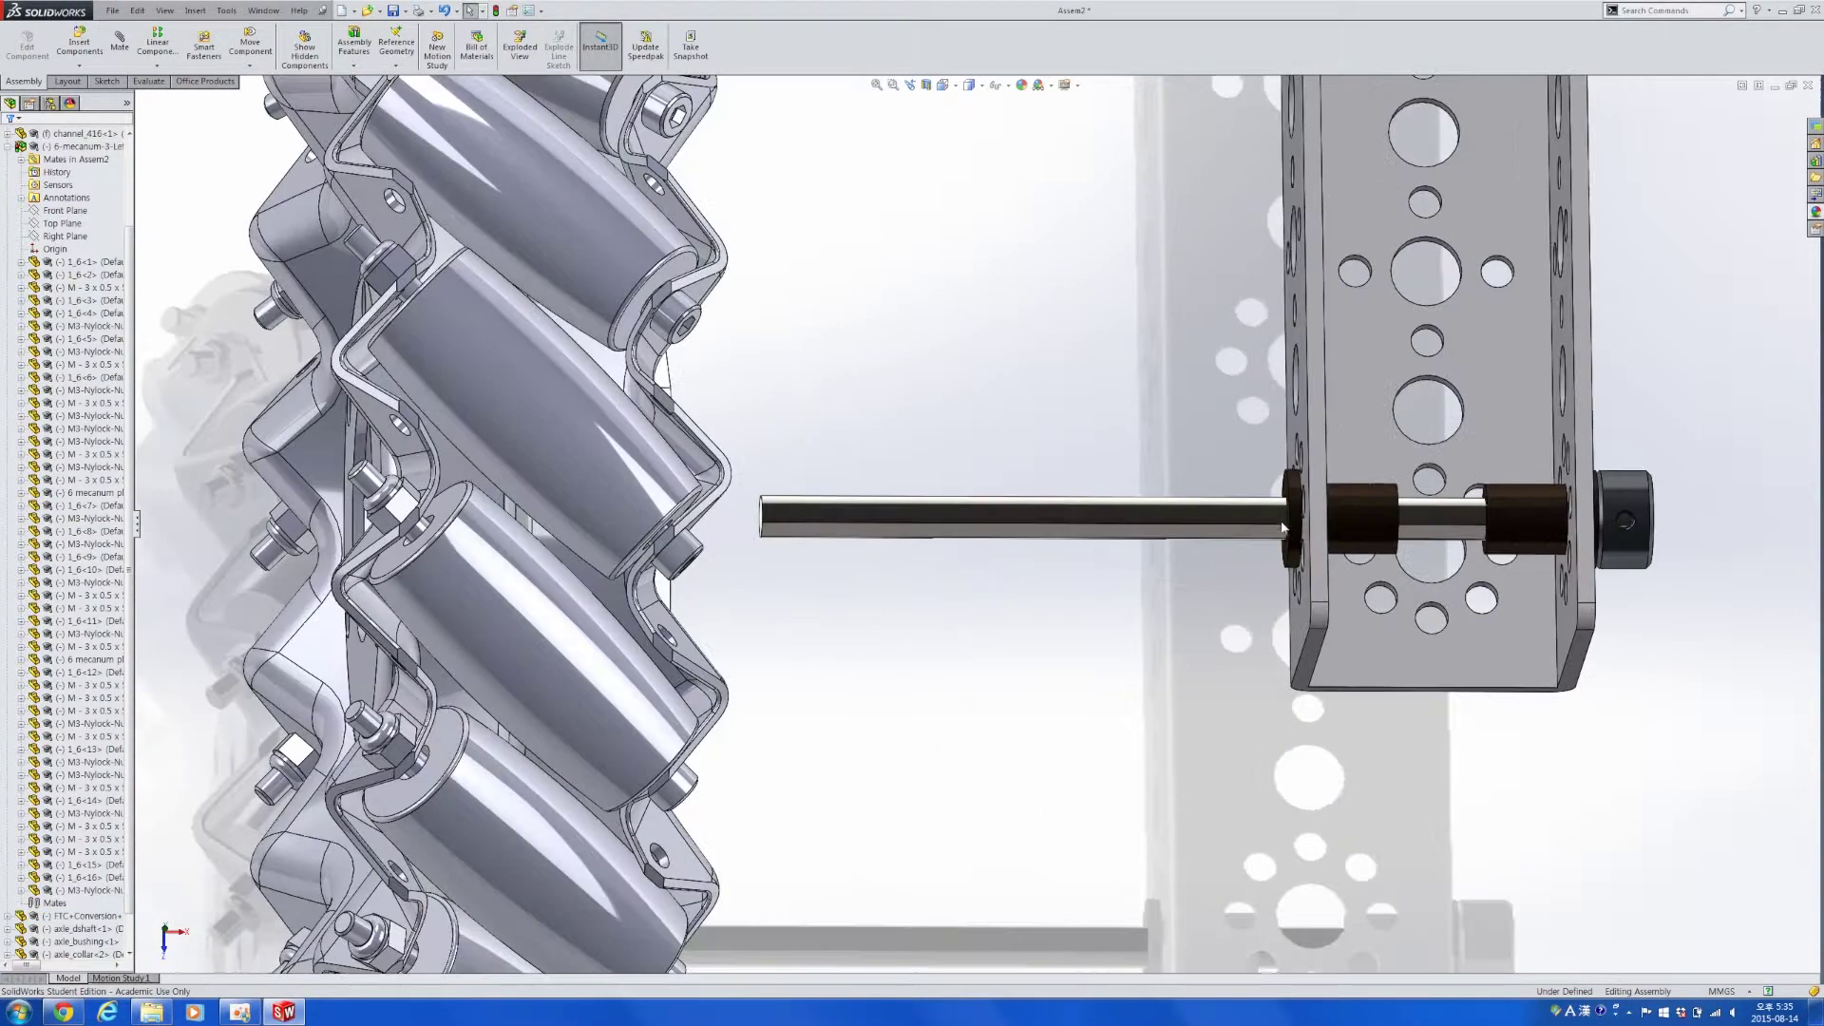
pyautogui.keyDown('ctrl'); pyautogui.moveTo(1292, 512); pyautogui.dragTo(903, 386); pyautogui.keyUp('ctrl')
pyautogui.moveTo(972, 393); pyautogui.dragTo(437, 437, button='right')
pyautogui.moveTo(1169, 485); pyautogui.dragTo(1069, 494, button='middle')
pyautogui.scroll(-5, 1074, 497)
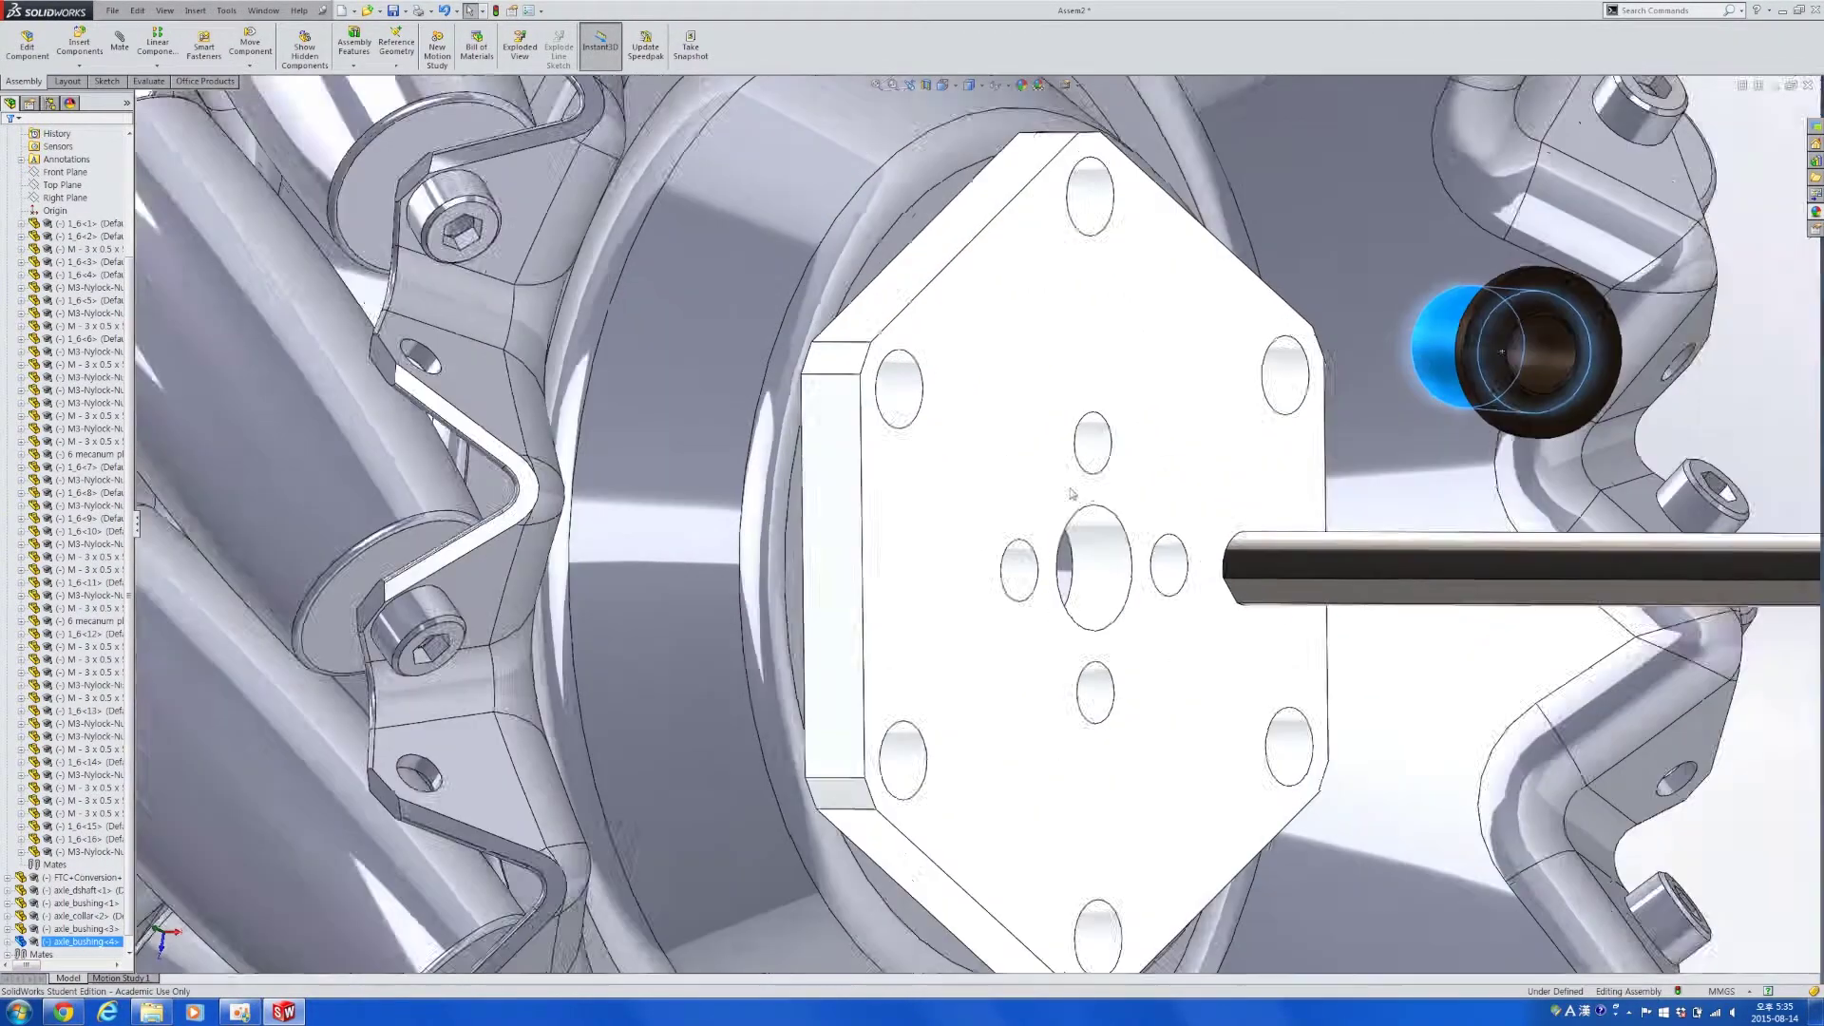
pyautogui.keyDown('ctrl'); pyautogui.click(1117, 583); pyautogui.keyUp('ctrl')
pyautogui.click(1204, 563)
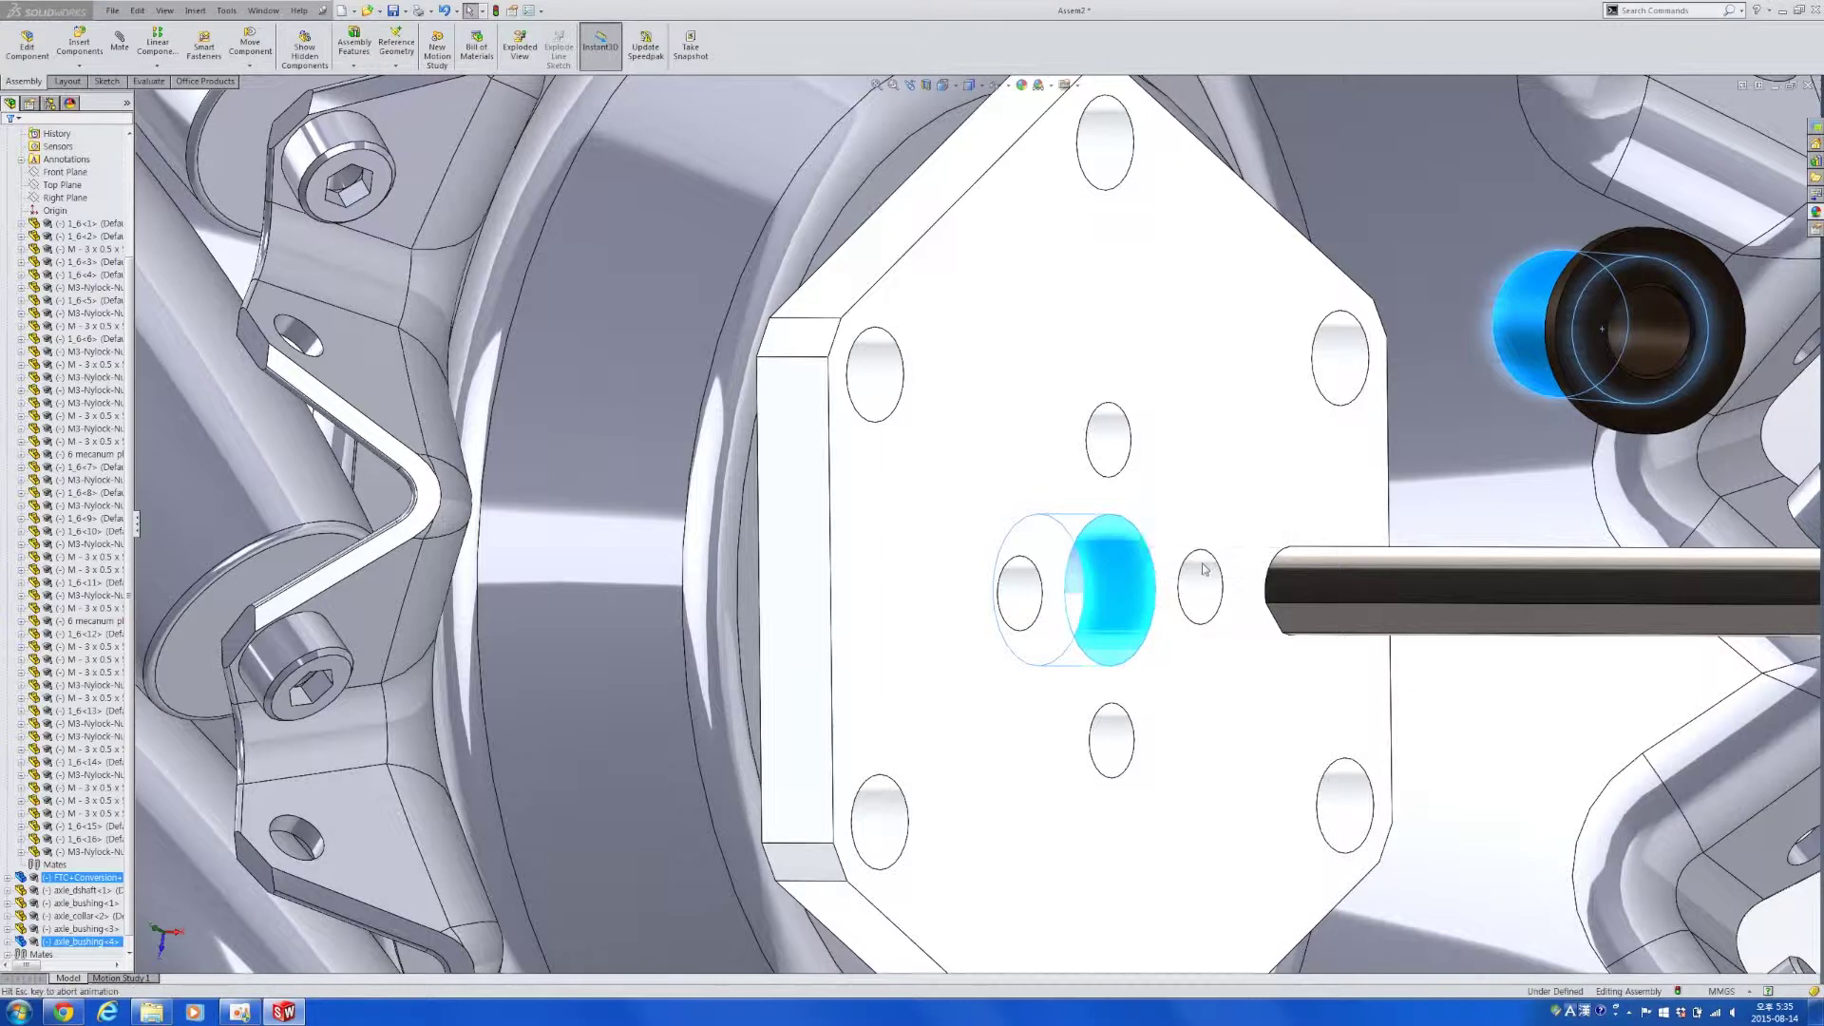
# Mate the inner face of the third bushing's flange coincident with the conversion plate's channel-side face.
pyautogui.click(1218, 517)
pyautogui.moveTo(1413, 613); pyautogui.dragTo(1678, 541, button='middle')
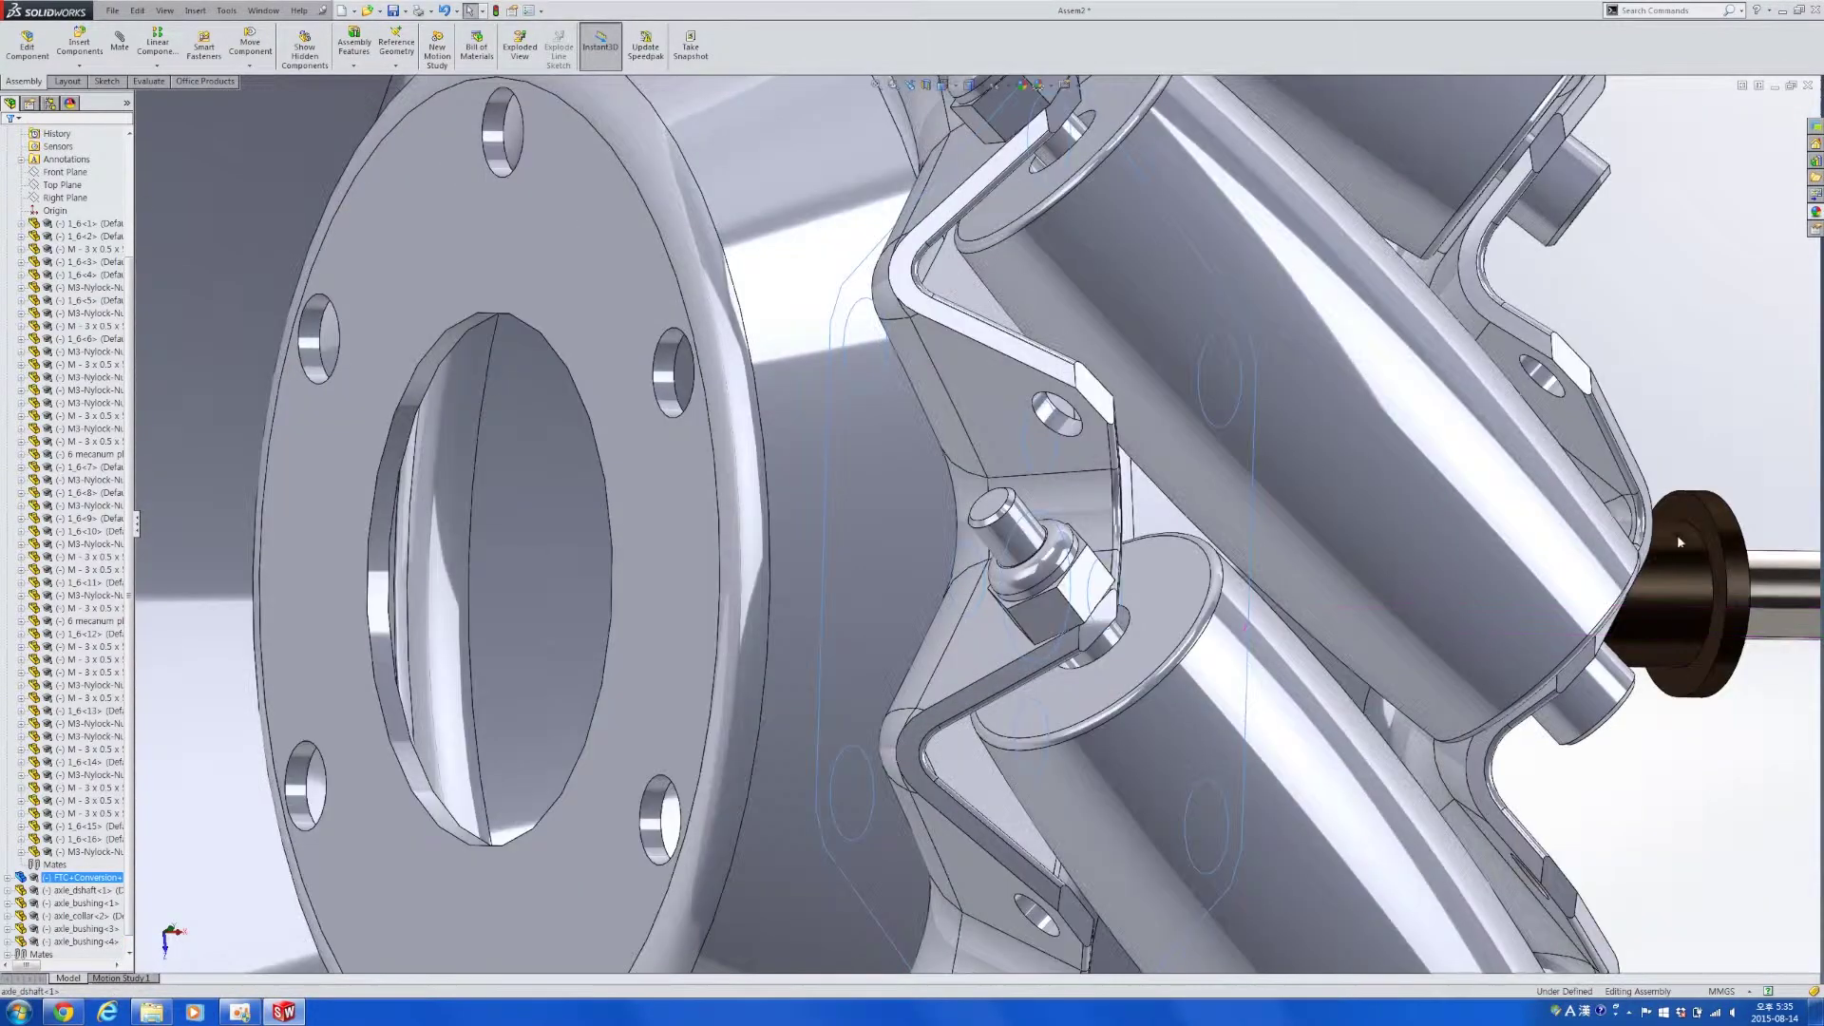
pyautogui.keyDown('ctrl'); pyautogui.click(1698, 525); pyautogui.keyUp('ctrl')
pyautogui.click(1723, 502)
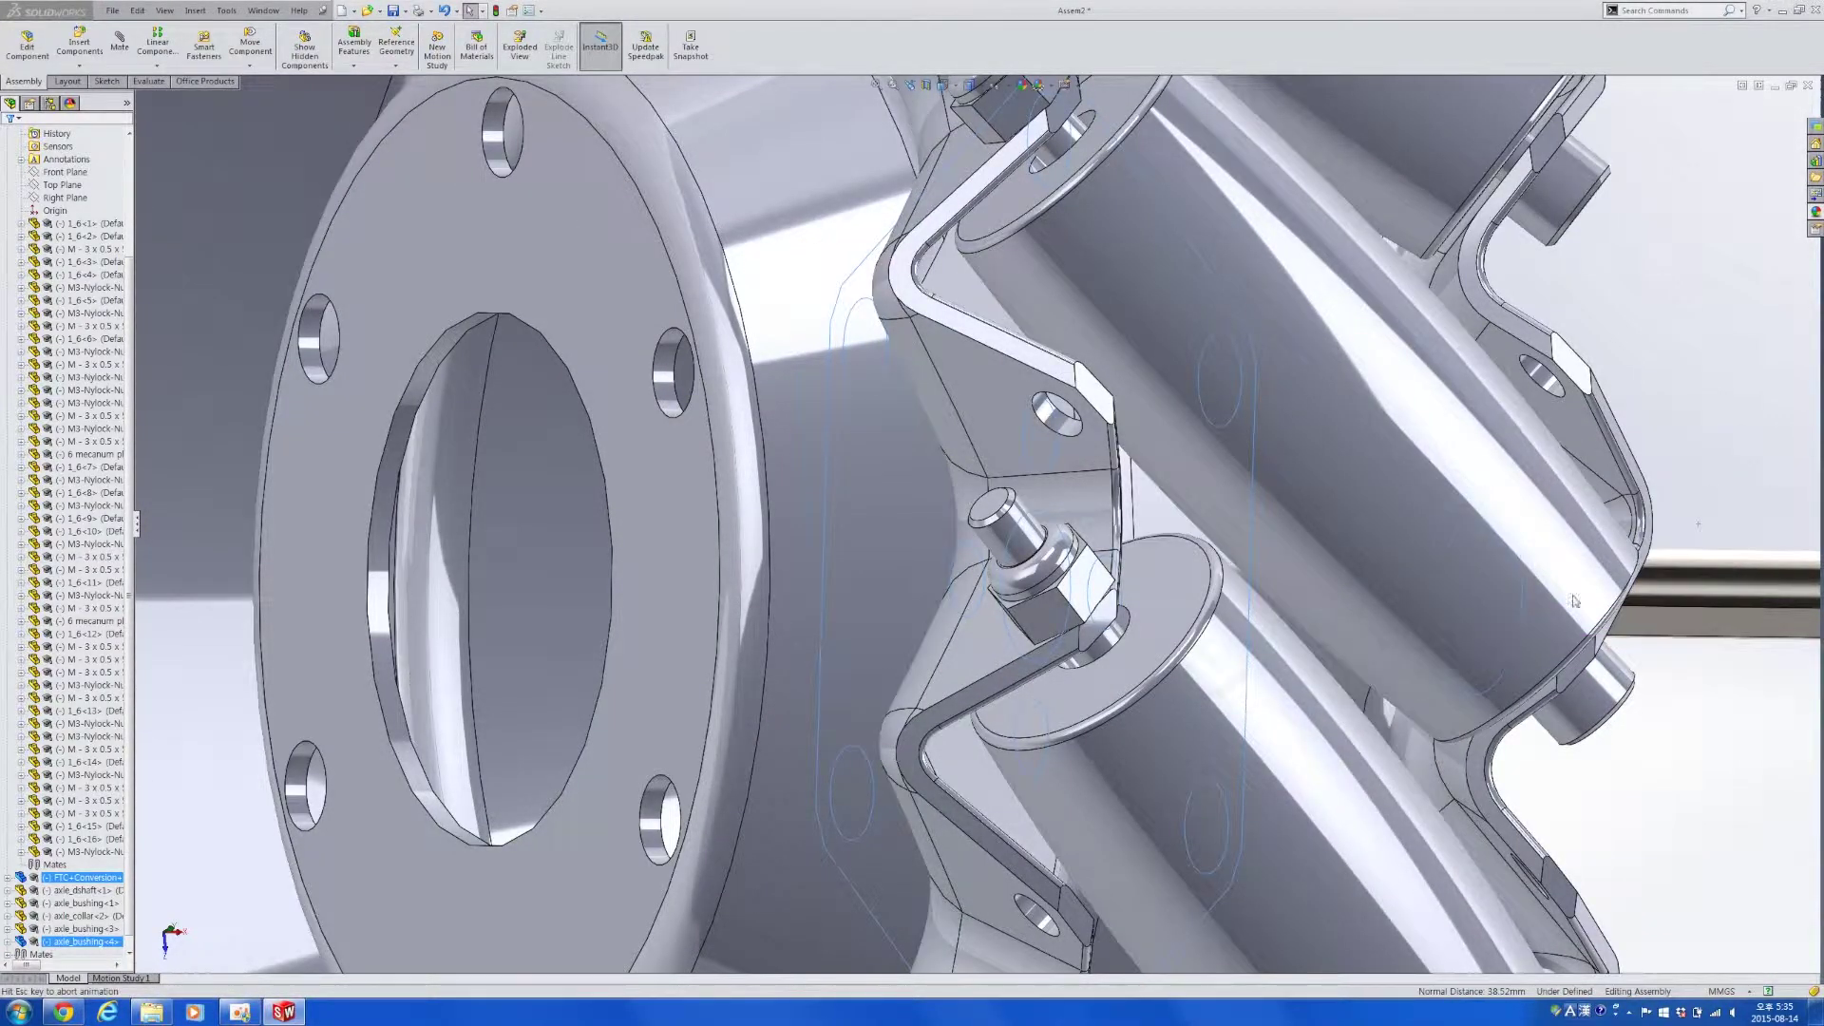
pyautogui.scroll(6, 1551, 670)
pyautogui.moveTo(1551, 670); pyautogui.dragTo(1385, 663, button='middle')
# Switch to the PARTS folder in Windows Explorer to look over the axle part files, and return to the SolidWorks assembly.
pyautogui.click(1384, 663)
pyautogui.hotkey('alt', 'Tab')
pyautogui.click(1297, 478)
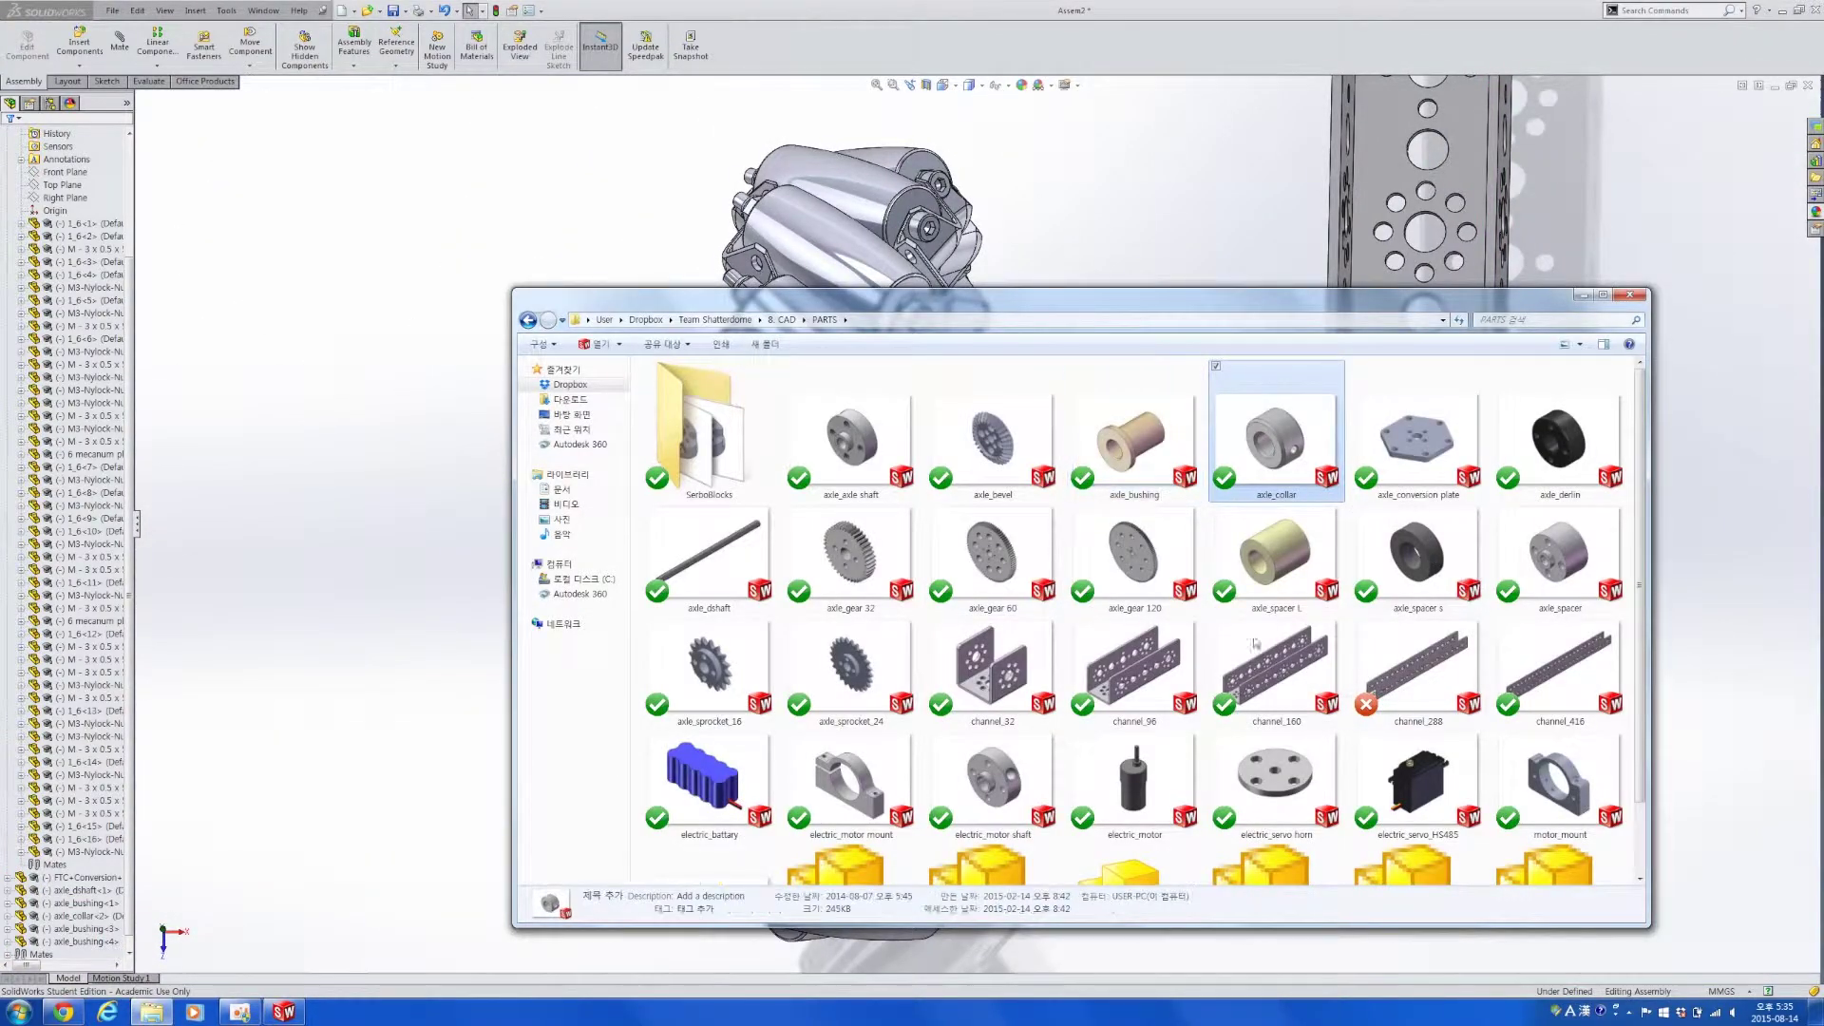
pyautogui.hotkey('alt', 'Tab')
pyautogui.hotkey('alt', 'Tab')
pyautogui.hotkey('alt', 'Tab')
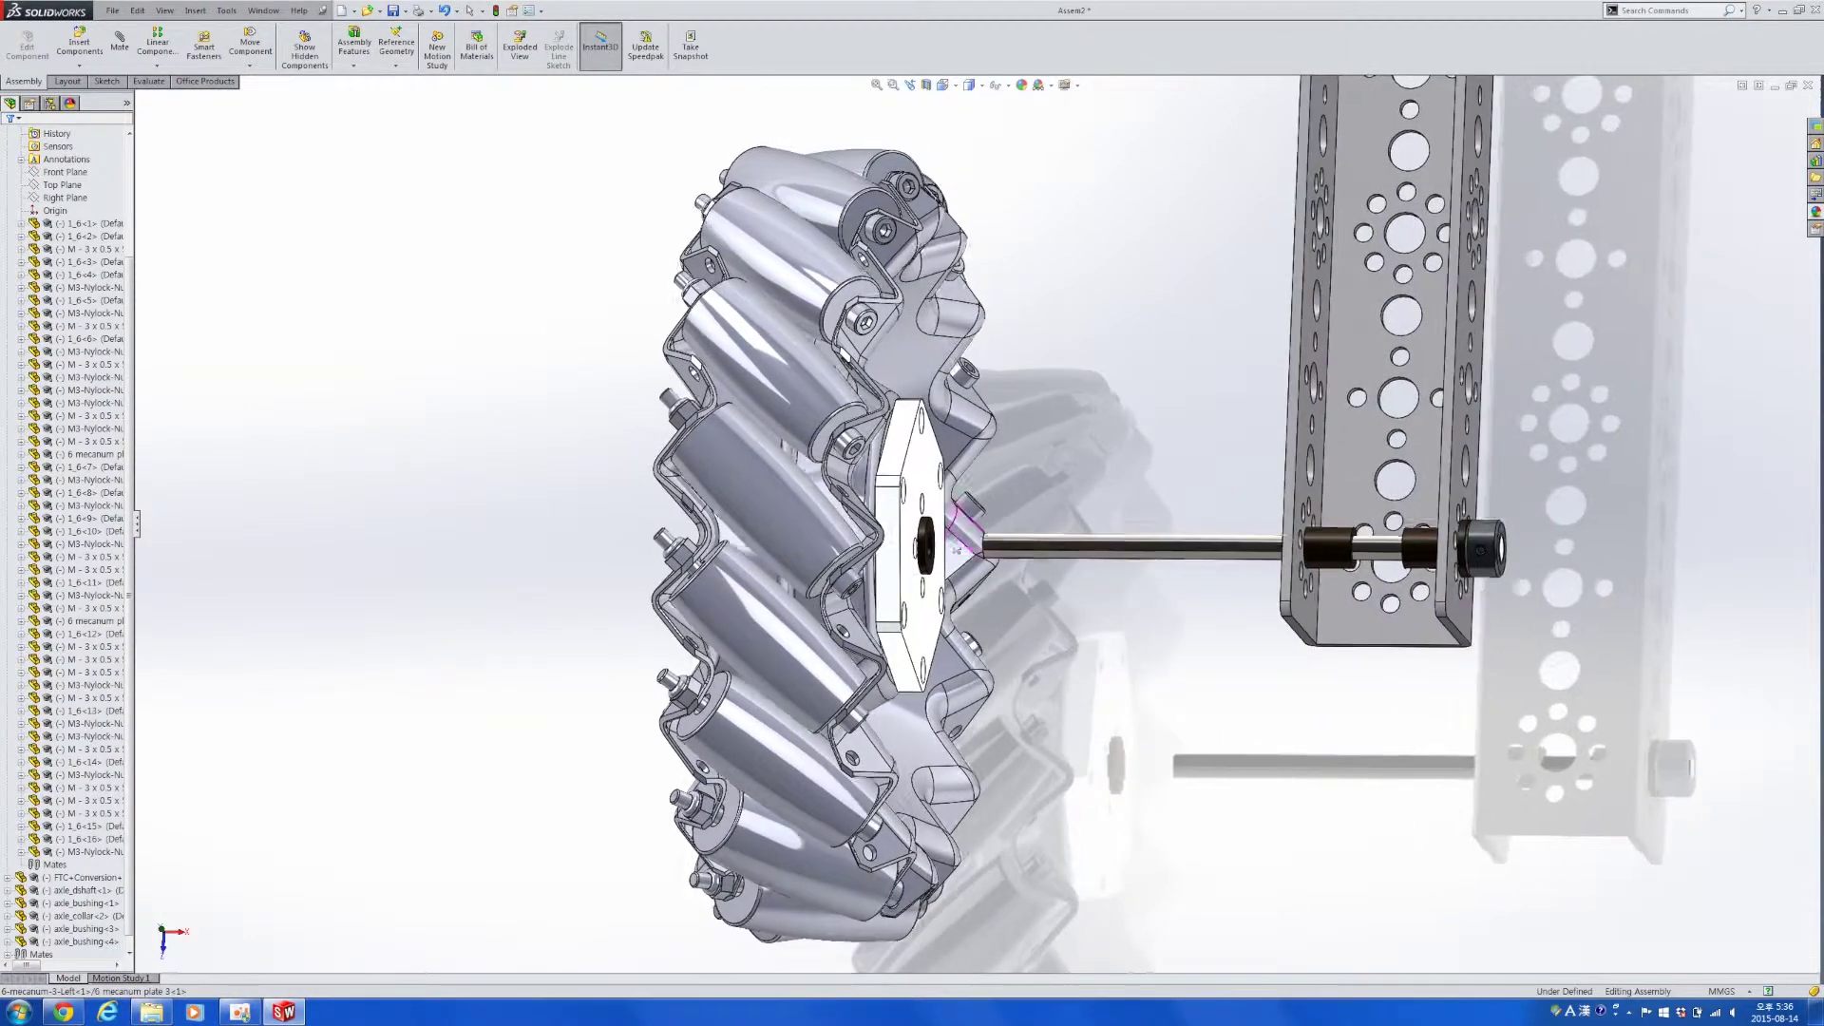
# Insert the axle_spacer L part from the PARTS folder and mate it concentric with the D-shaft.
pyautogui.hotkey('alt', 'Tab')
pyautogui.click(1241, 571)
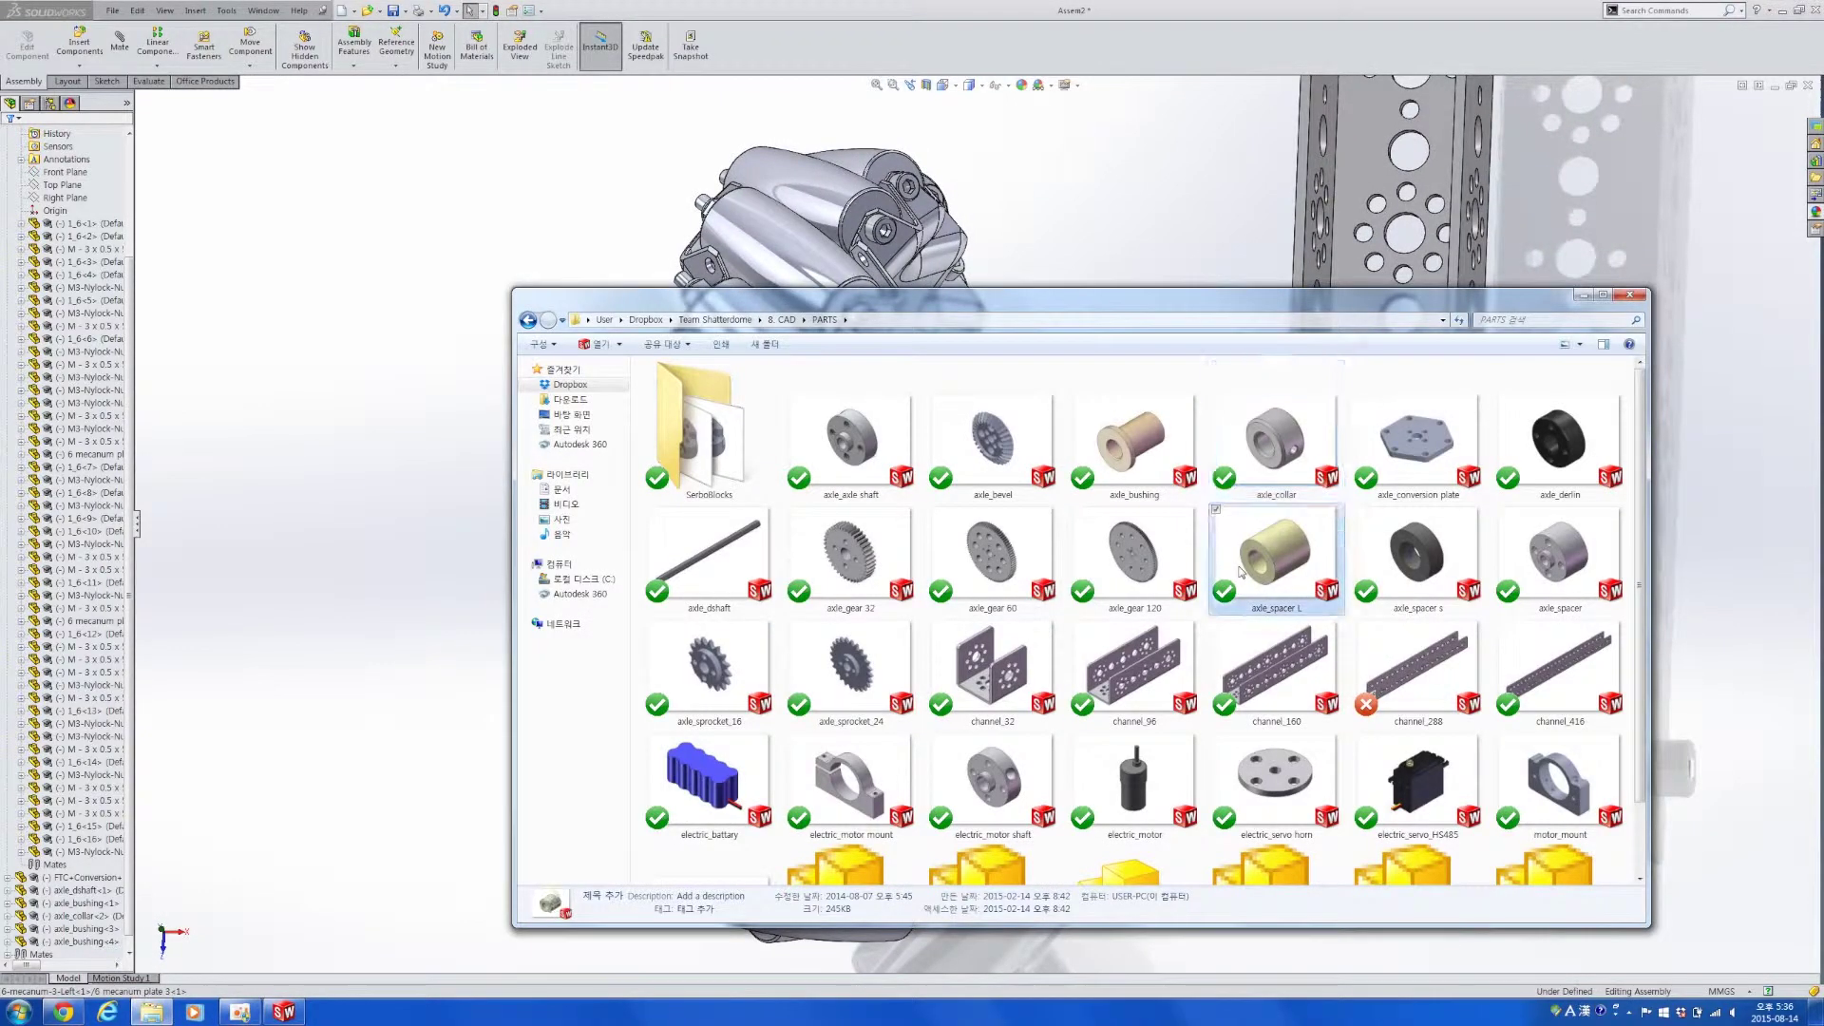
pyautogui.moveTo(1272, 567); pyautogui.dragTo(1107, 261)
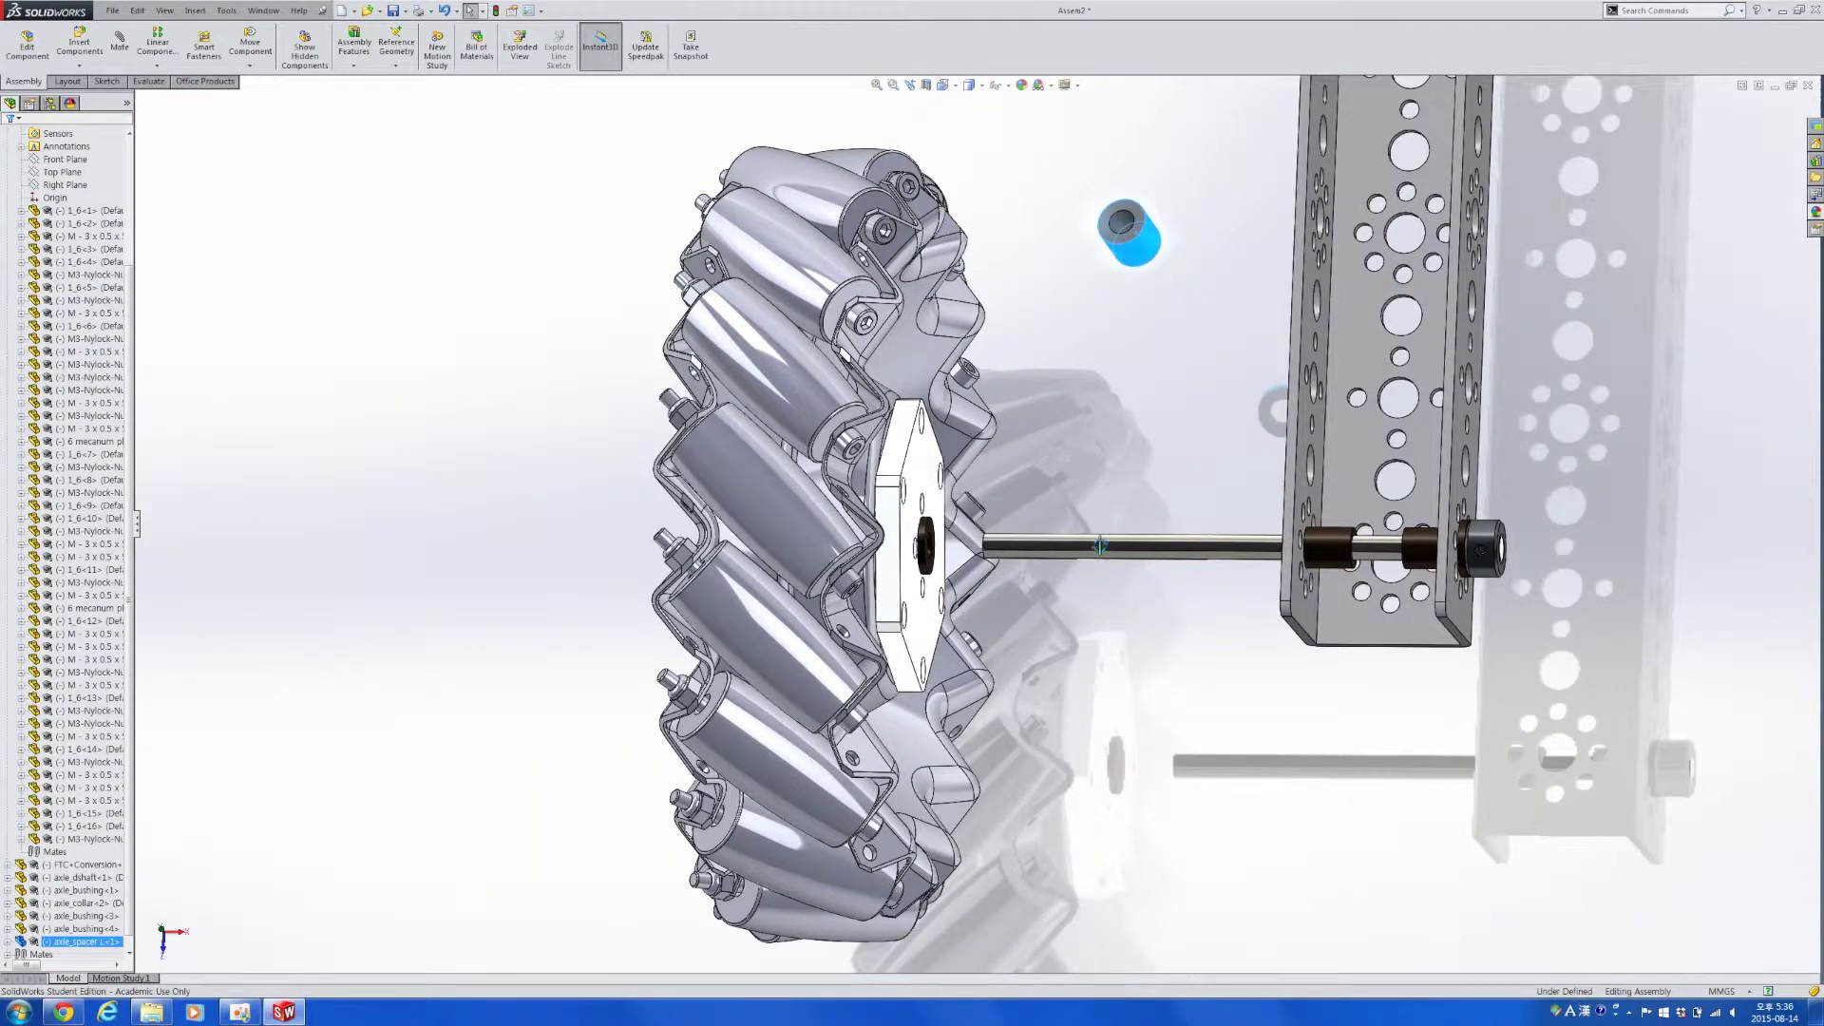
pyautogui.scroll(-3, 1091, 549)
pyautogui.scroll(-1, 1091, 549)
pyautogui.click(1083, 551)
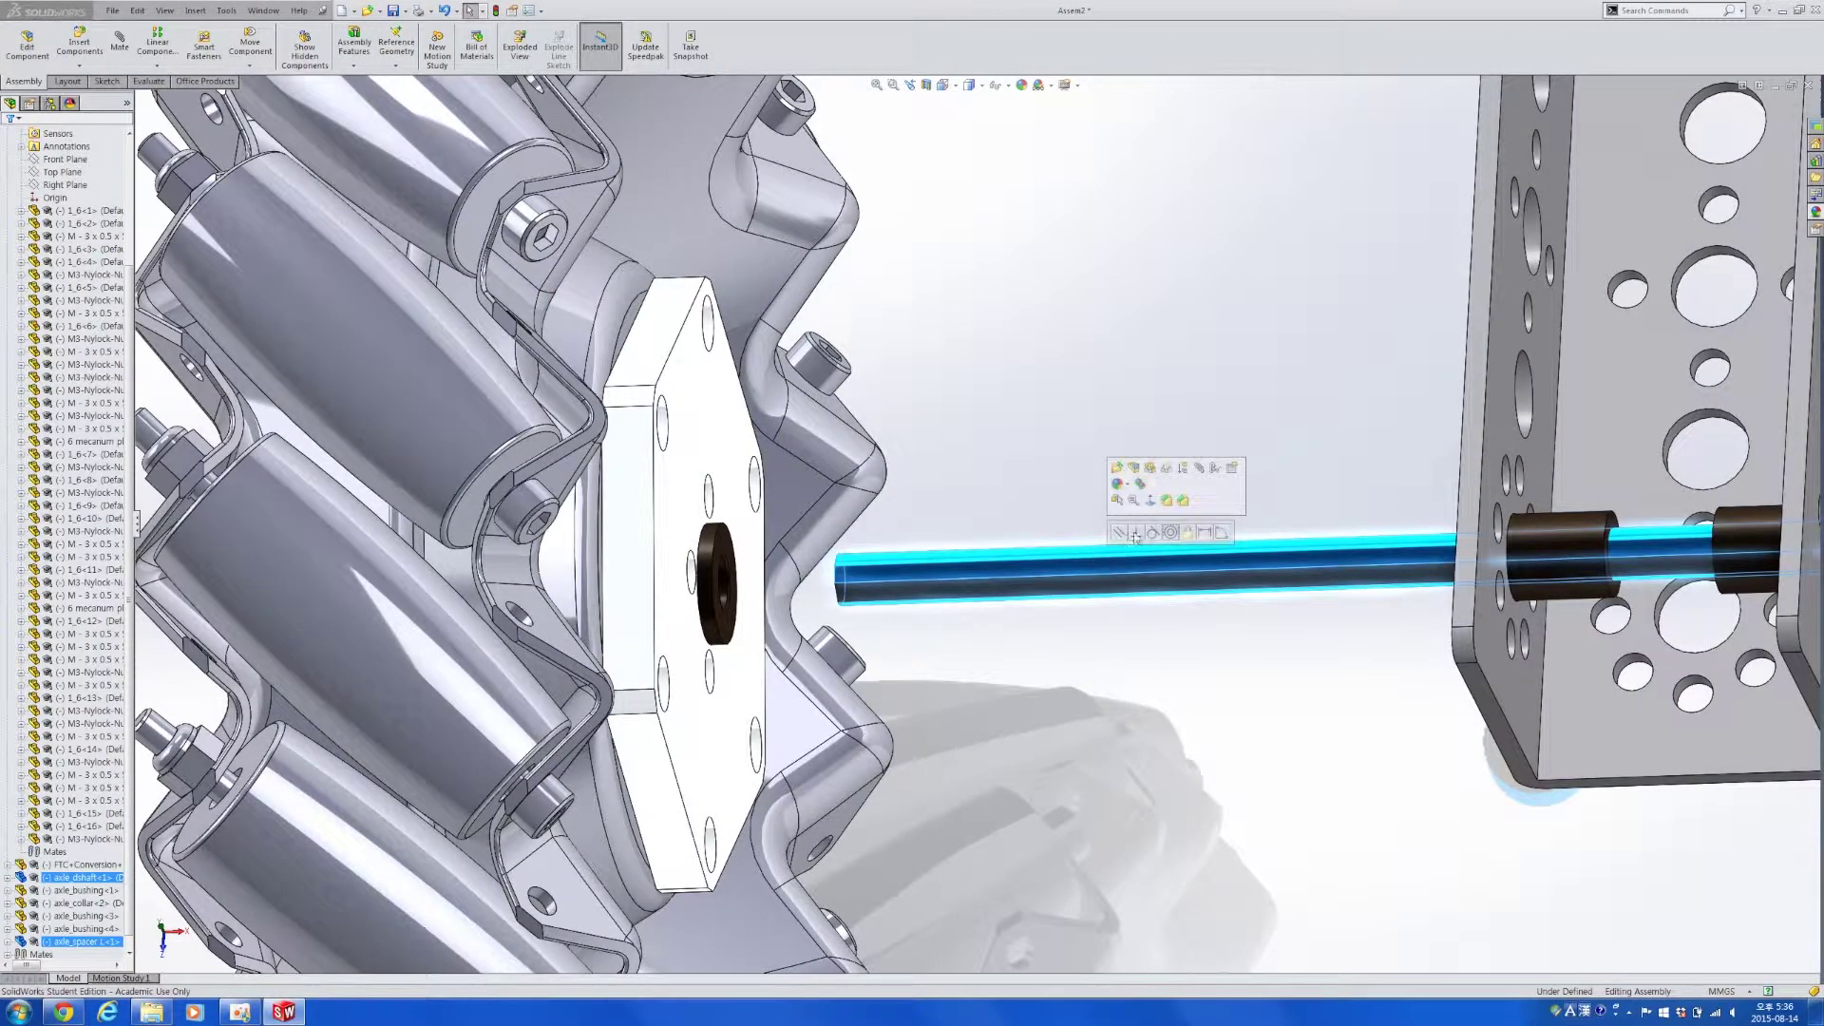
pyautogui.click(1170, 532)
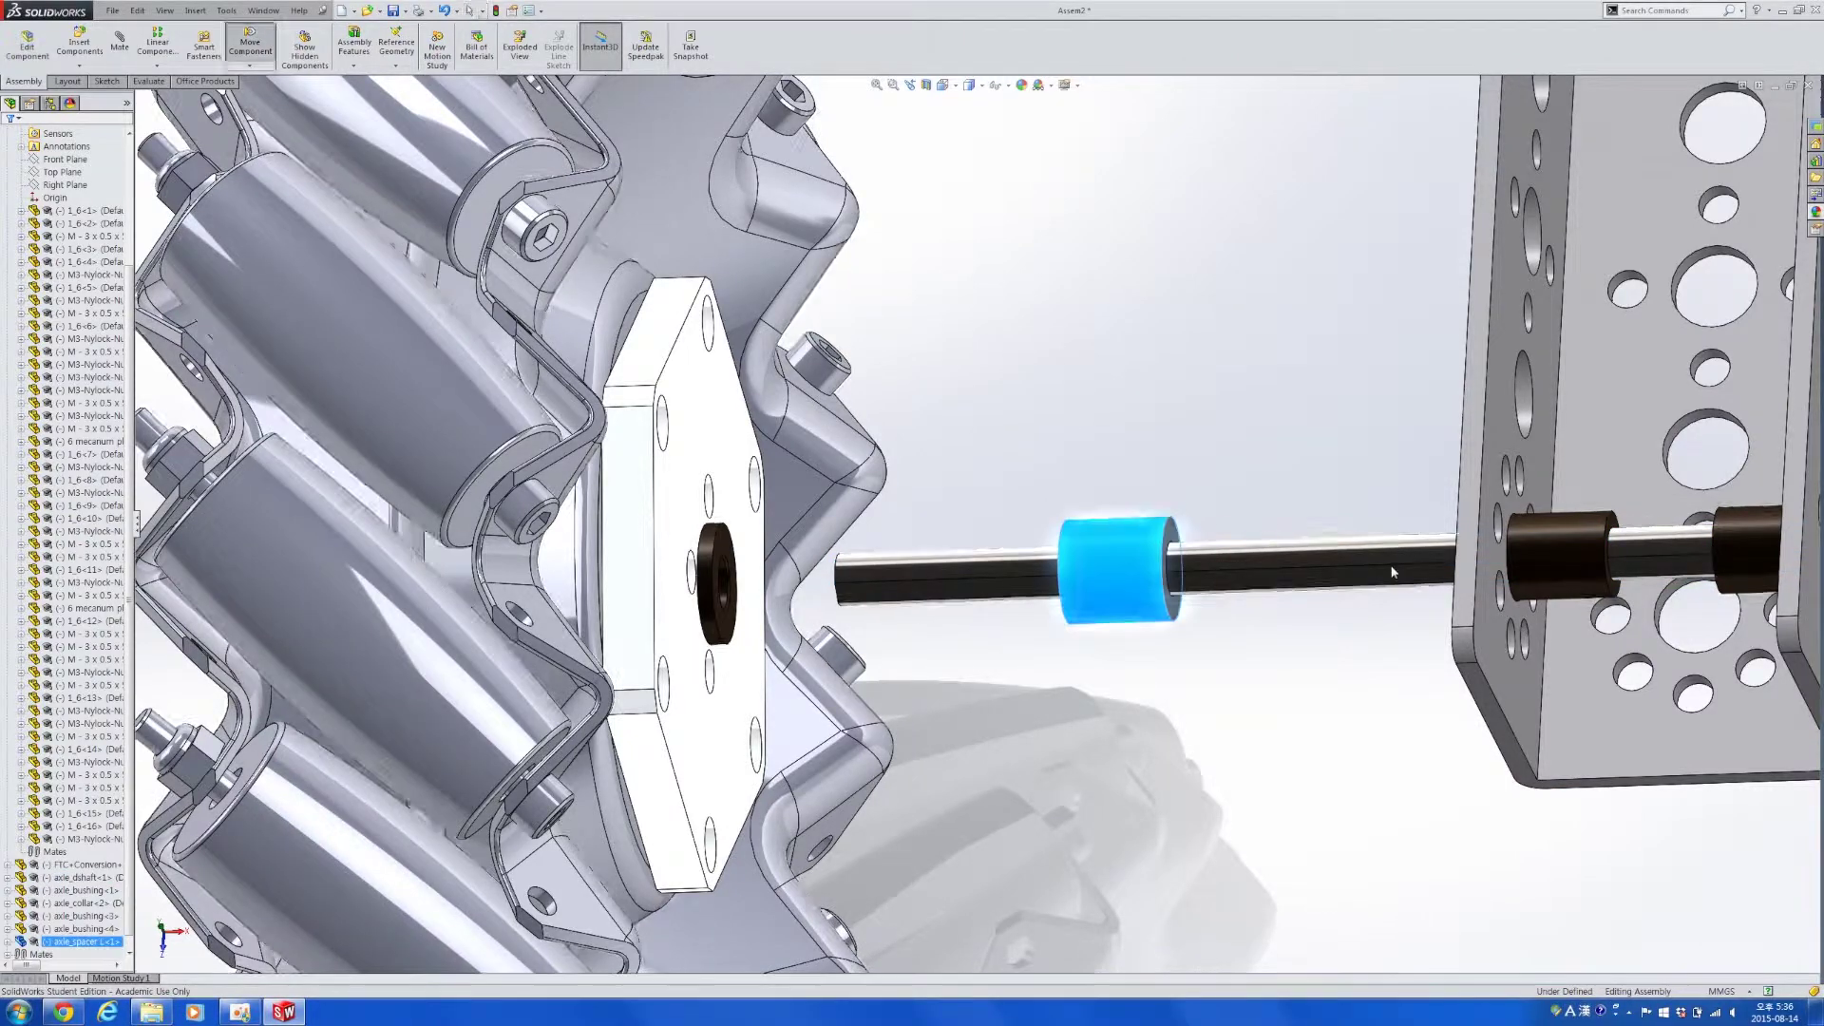
# Slide the long spacer against the channel, bring the wheel up to it to check the spacing, and pull the wheel back.
pyautogui.scroll(3, 1064, 552)
pyautogui.hotkey('ctrl', '1')
pyautogui.moveTo(1068, 547); pyautogui.dragTo(1224, 542)
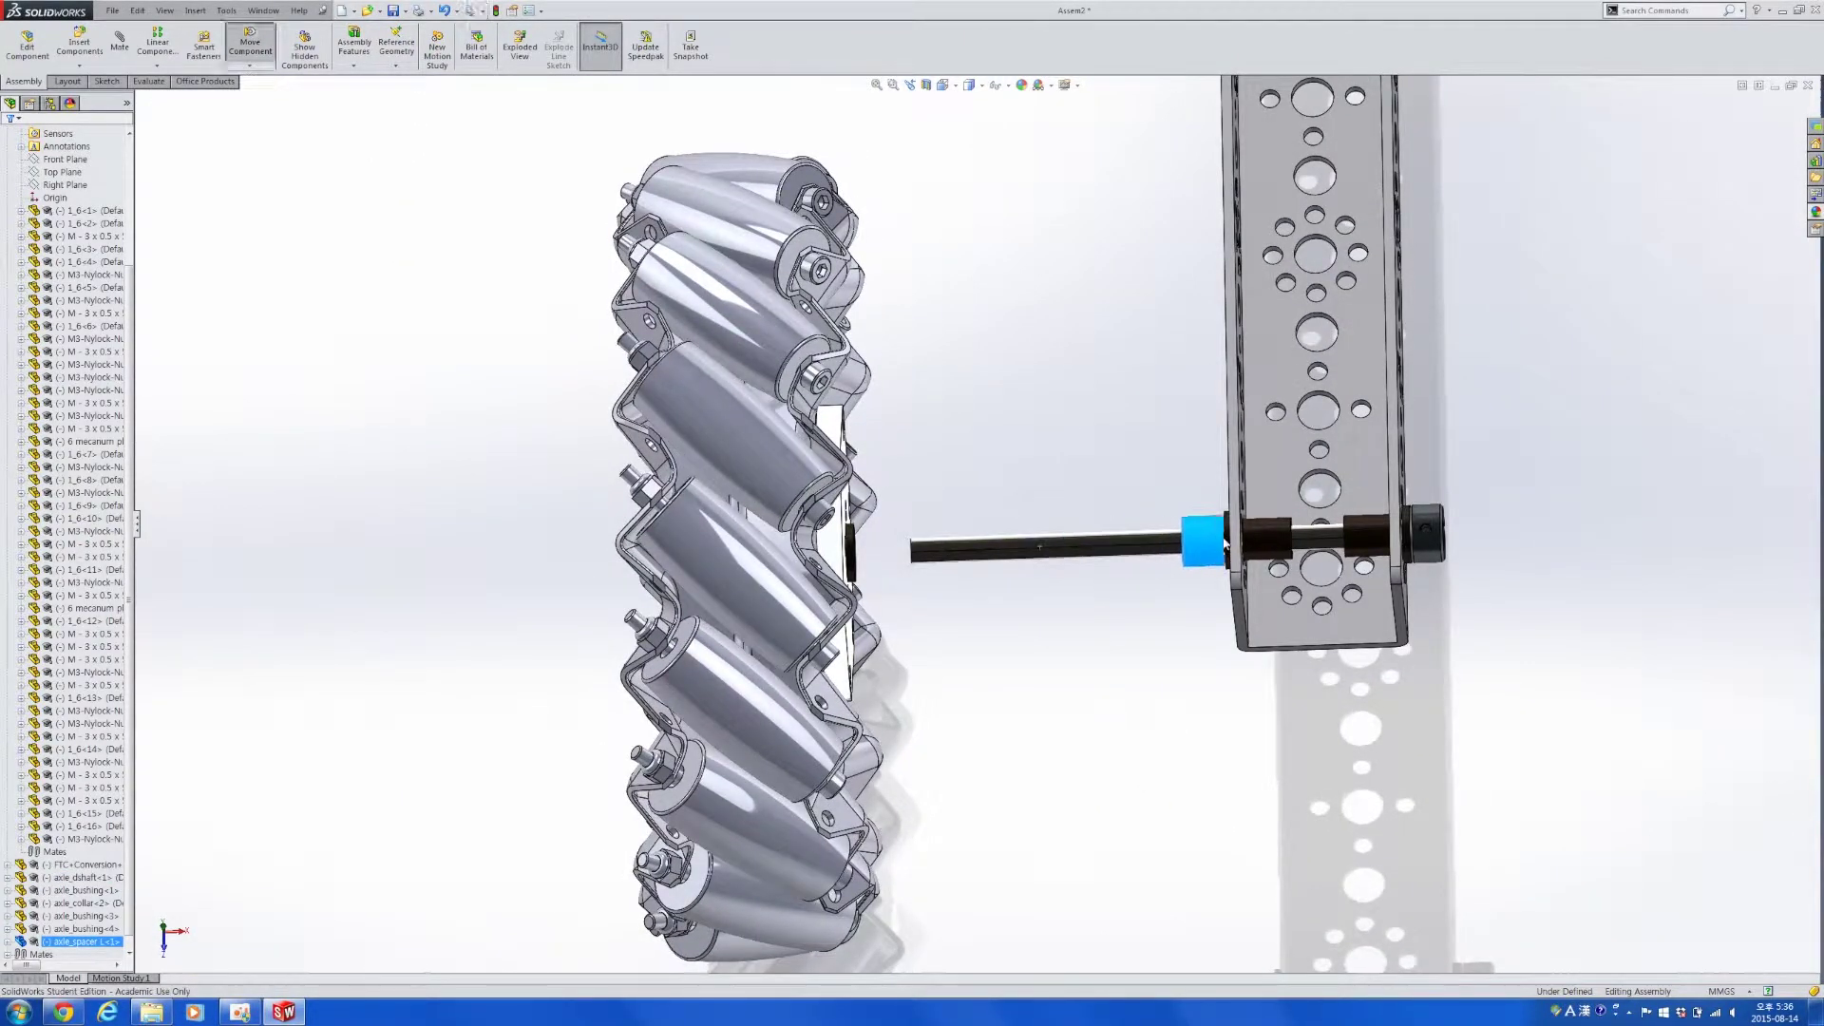
pyautogui.moveTo(819, 560); pyautogui.dragTo(1133, 558)
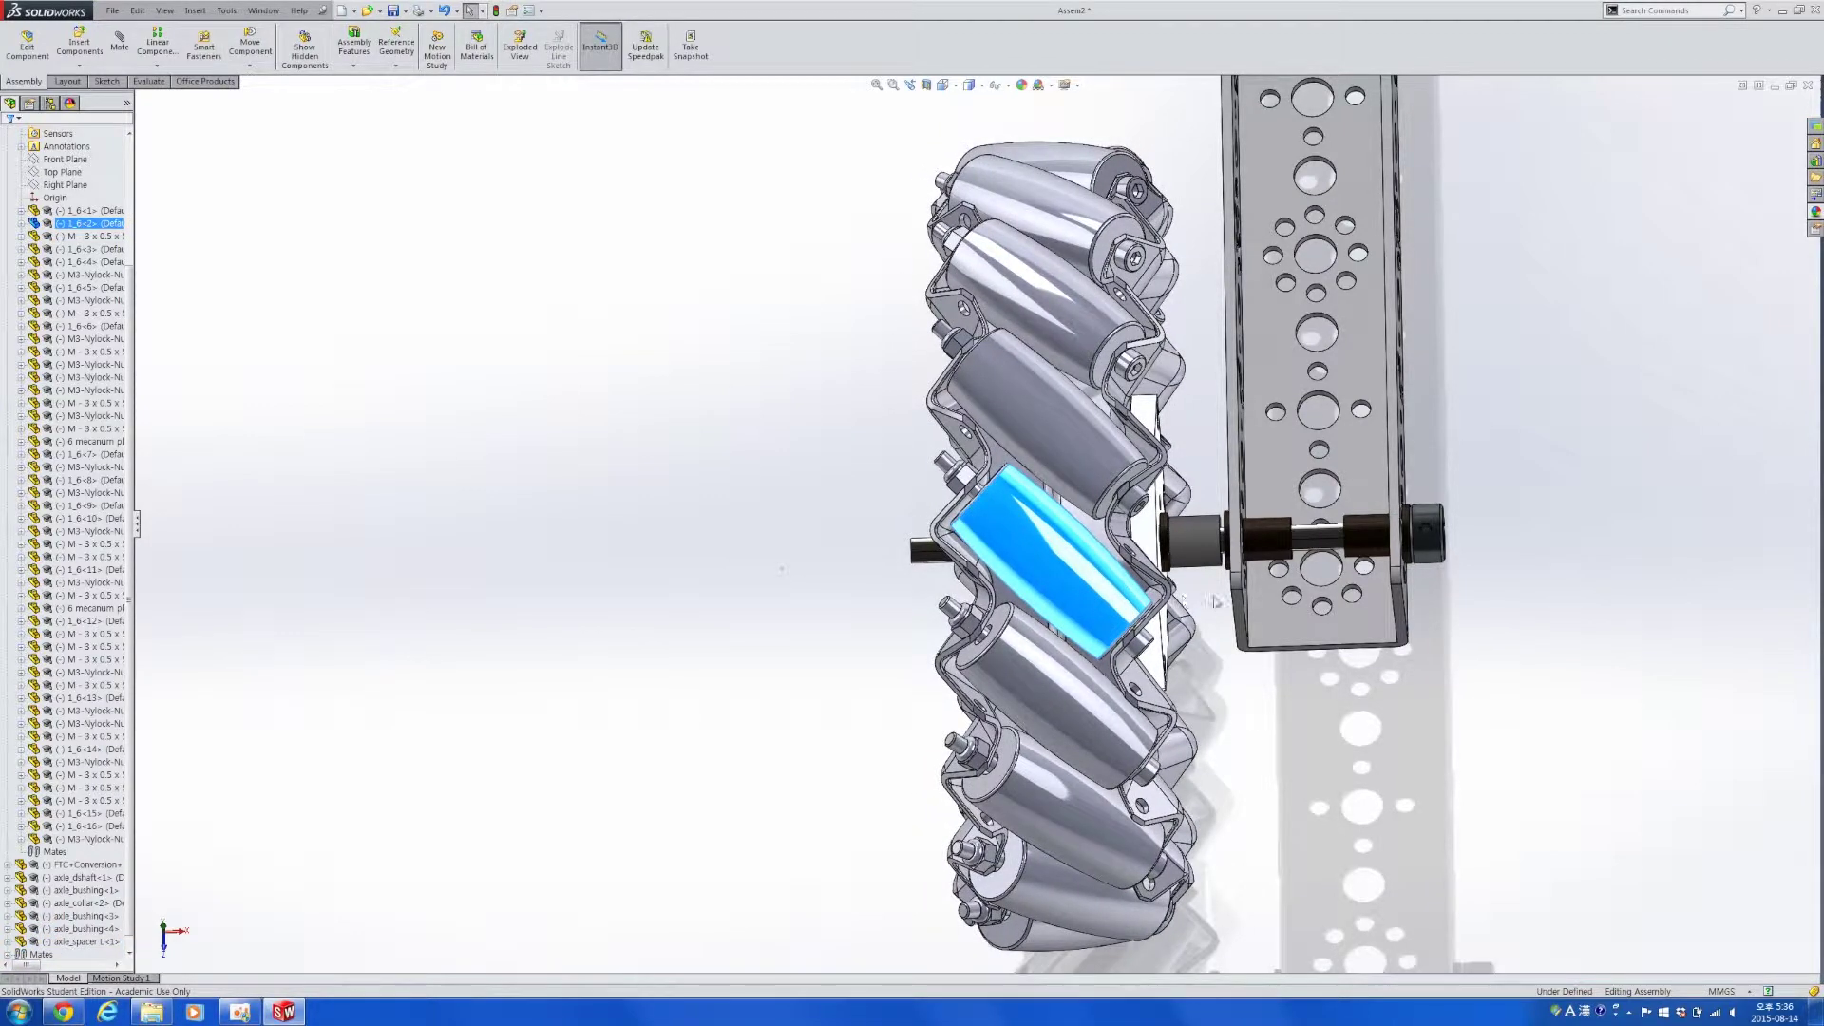
pyautogui.moveTo(815, 600); pyautogui.dragTo(1031, 589, button='middle')
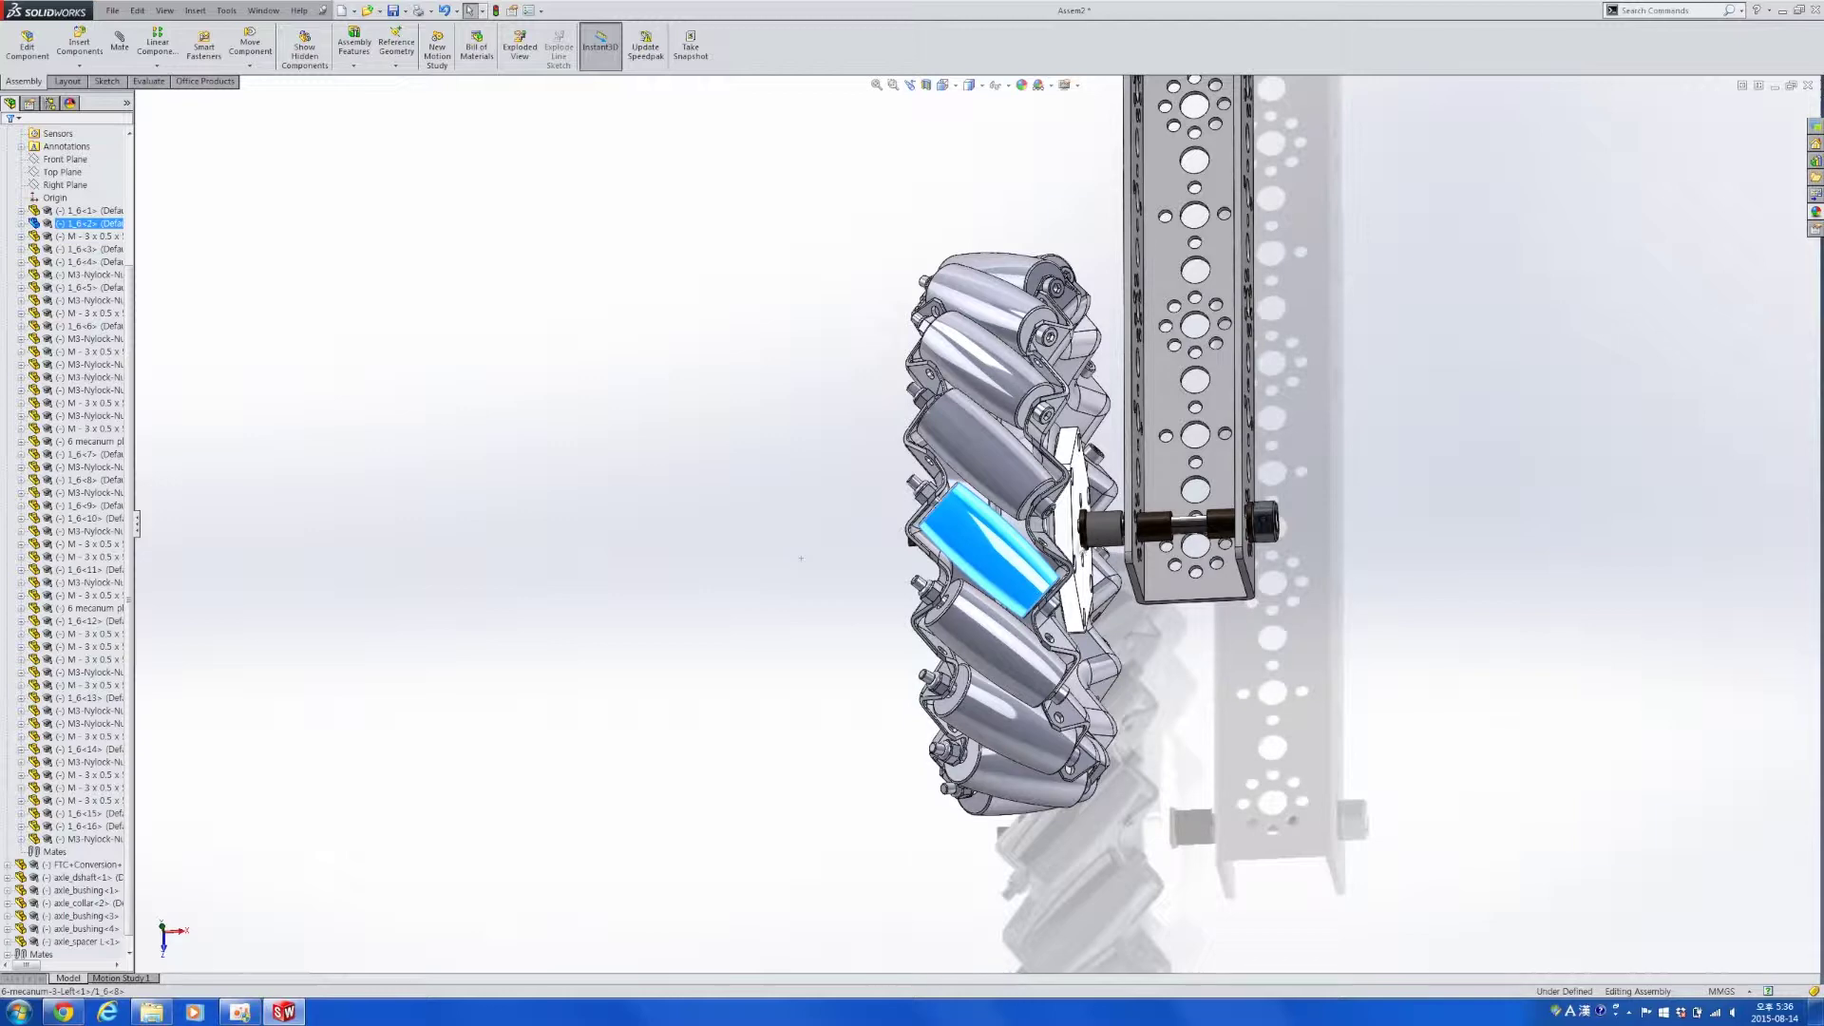
pyautogui.moveTo(986, 551); pyautogui.dragTo(744, 603)
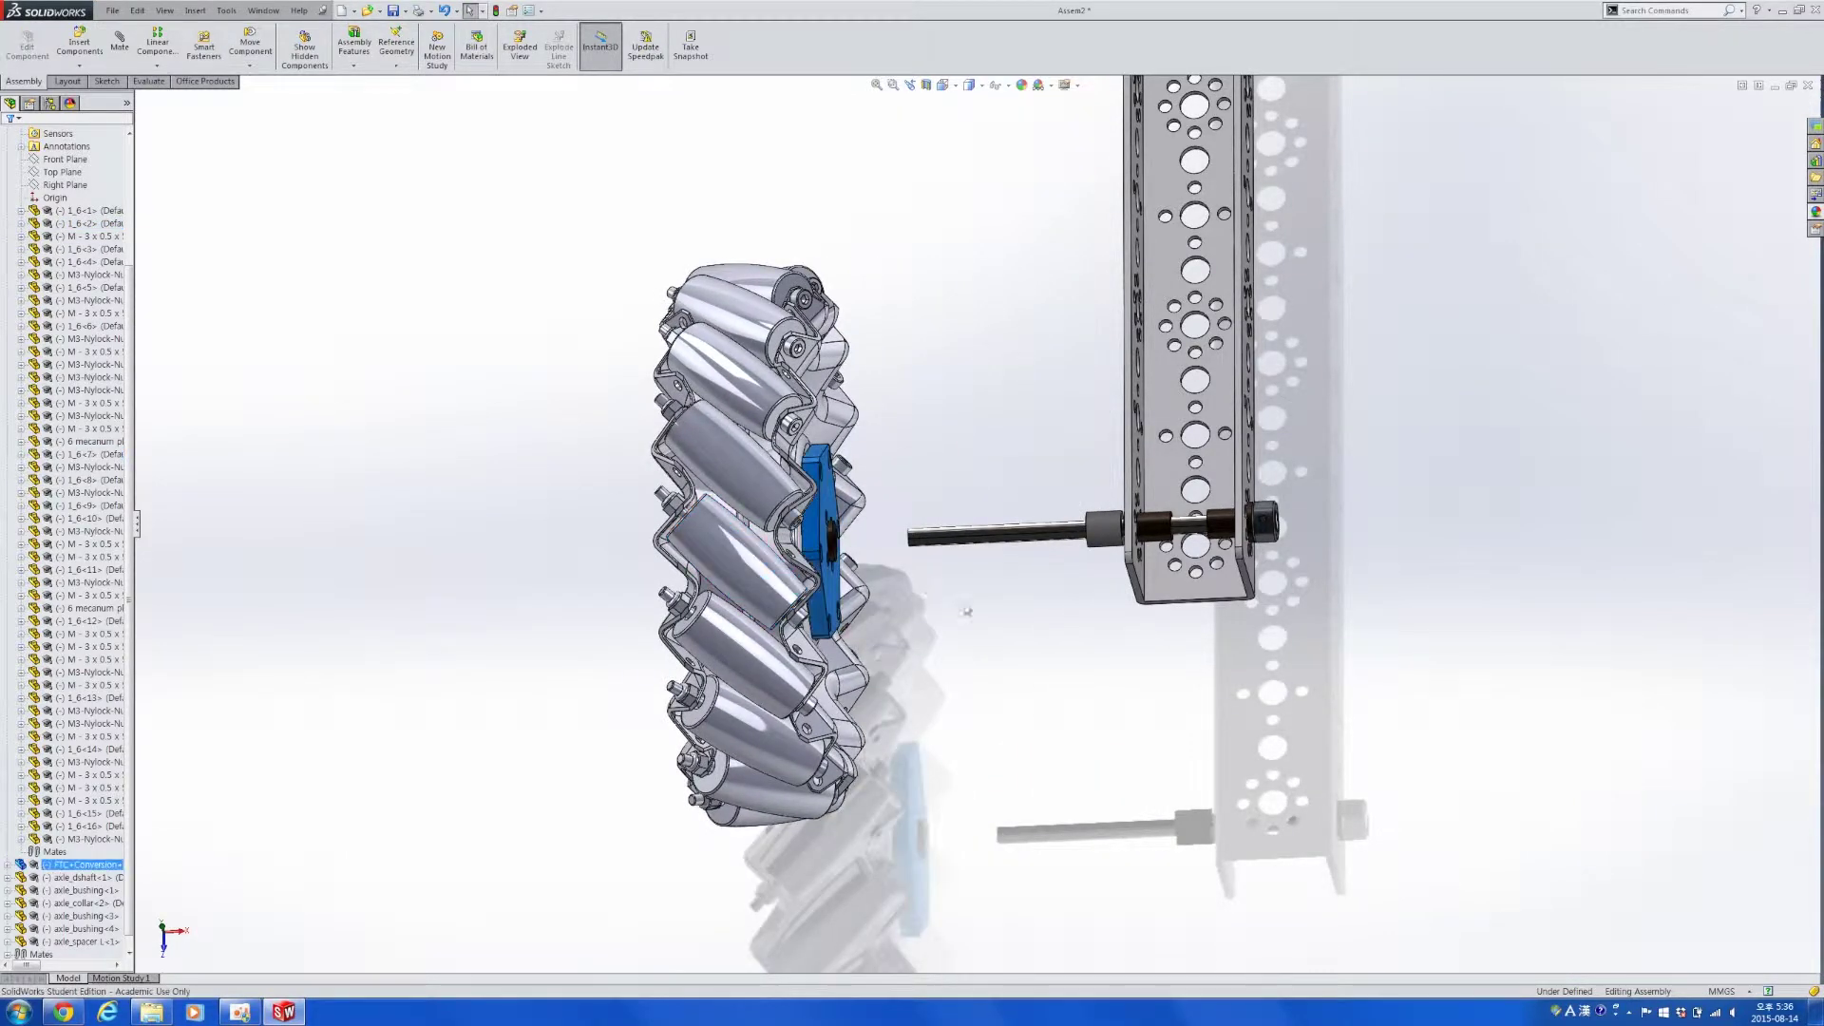
# Delete the long spacer from the D-shaft.
pyautogui.click(996, 570)
pyautogui.moveTo(1112, 541); pyautogui.dragTo(1064, 546)
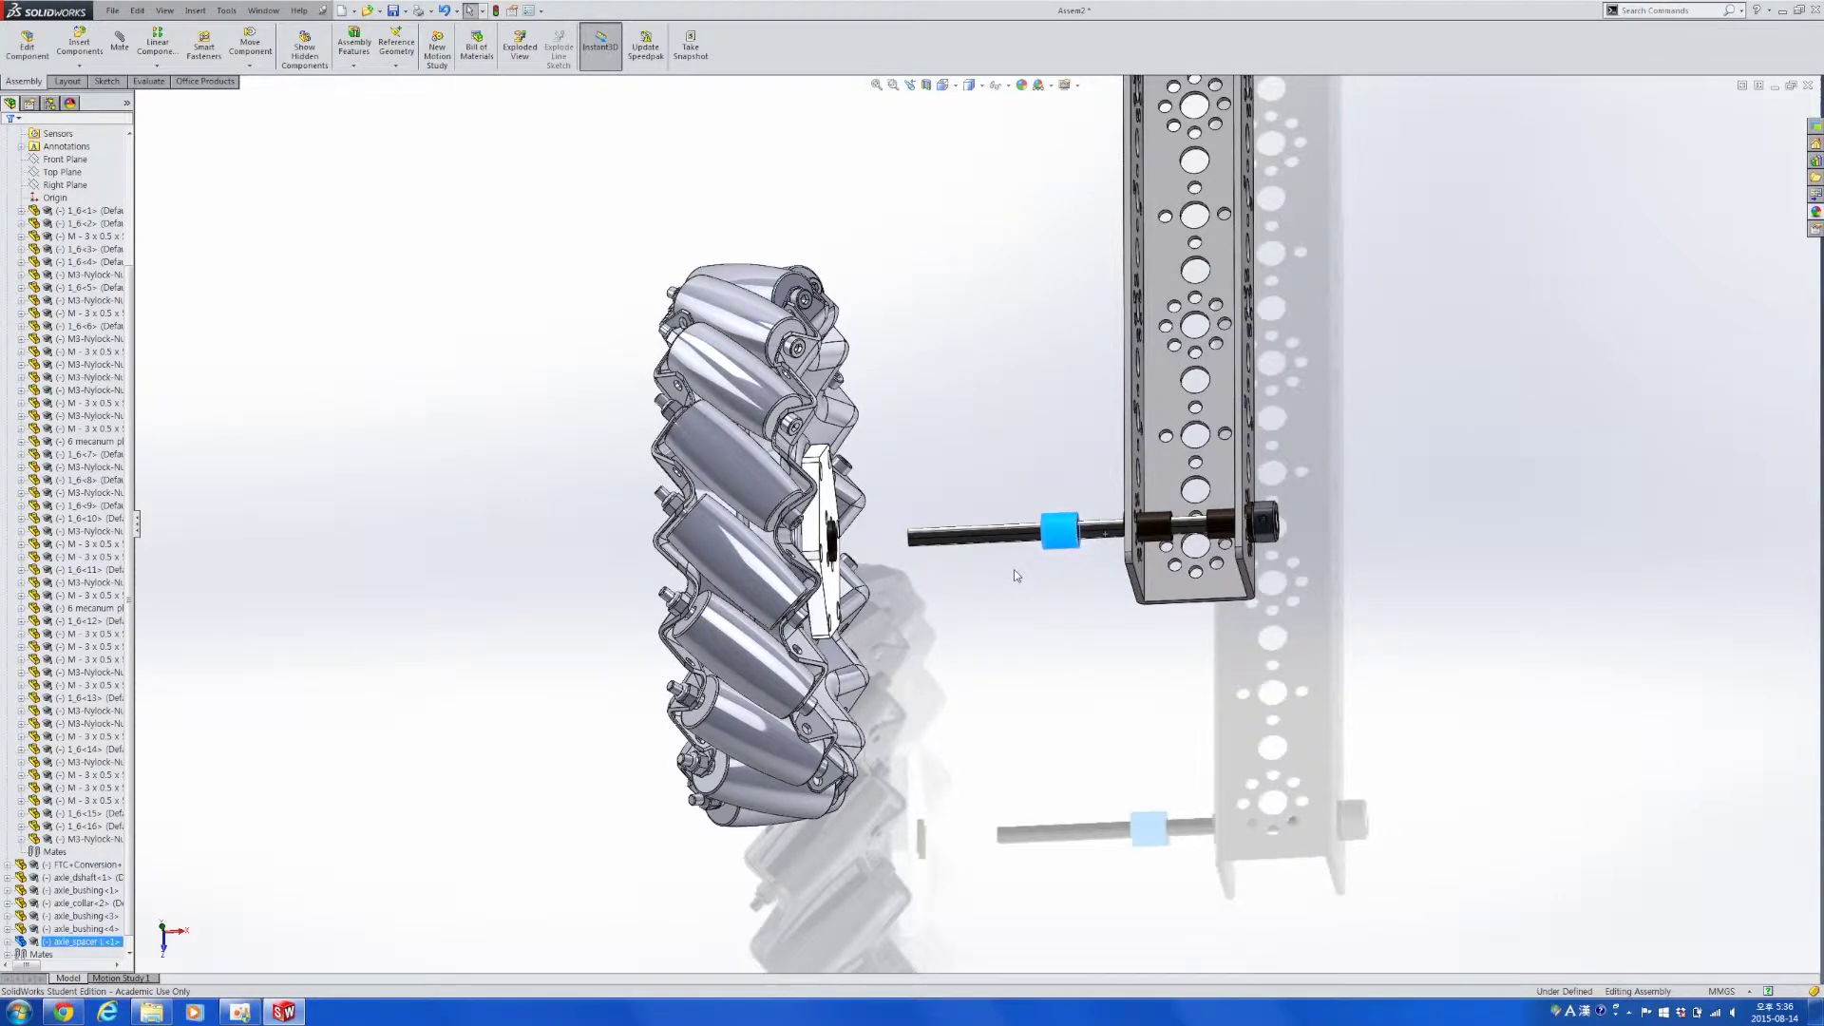
pyautogui.press('Delete')
pyautogui.press('Return')
# Delete the bushing from the conversion plate's centre hole together with its mates.
pyautogui.scroll(-8, 902, 516)
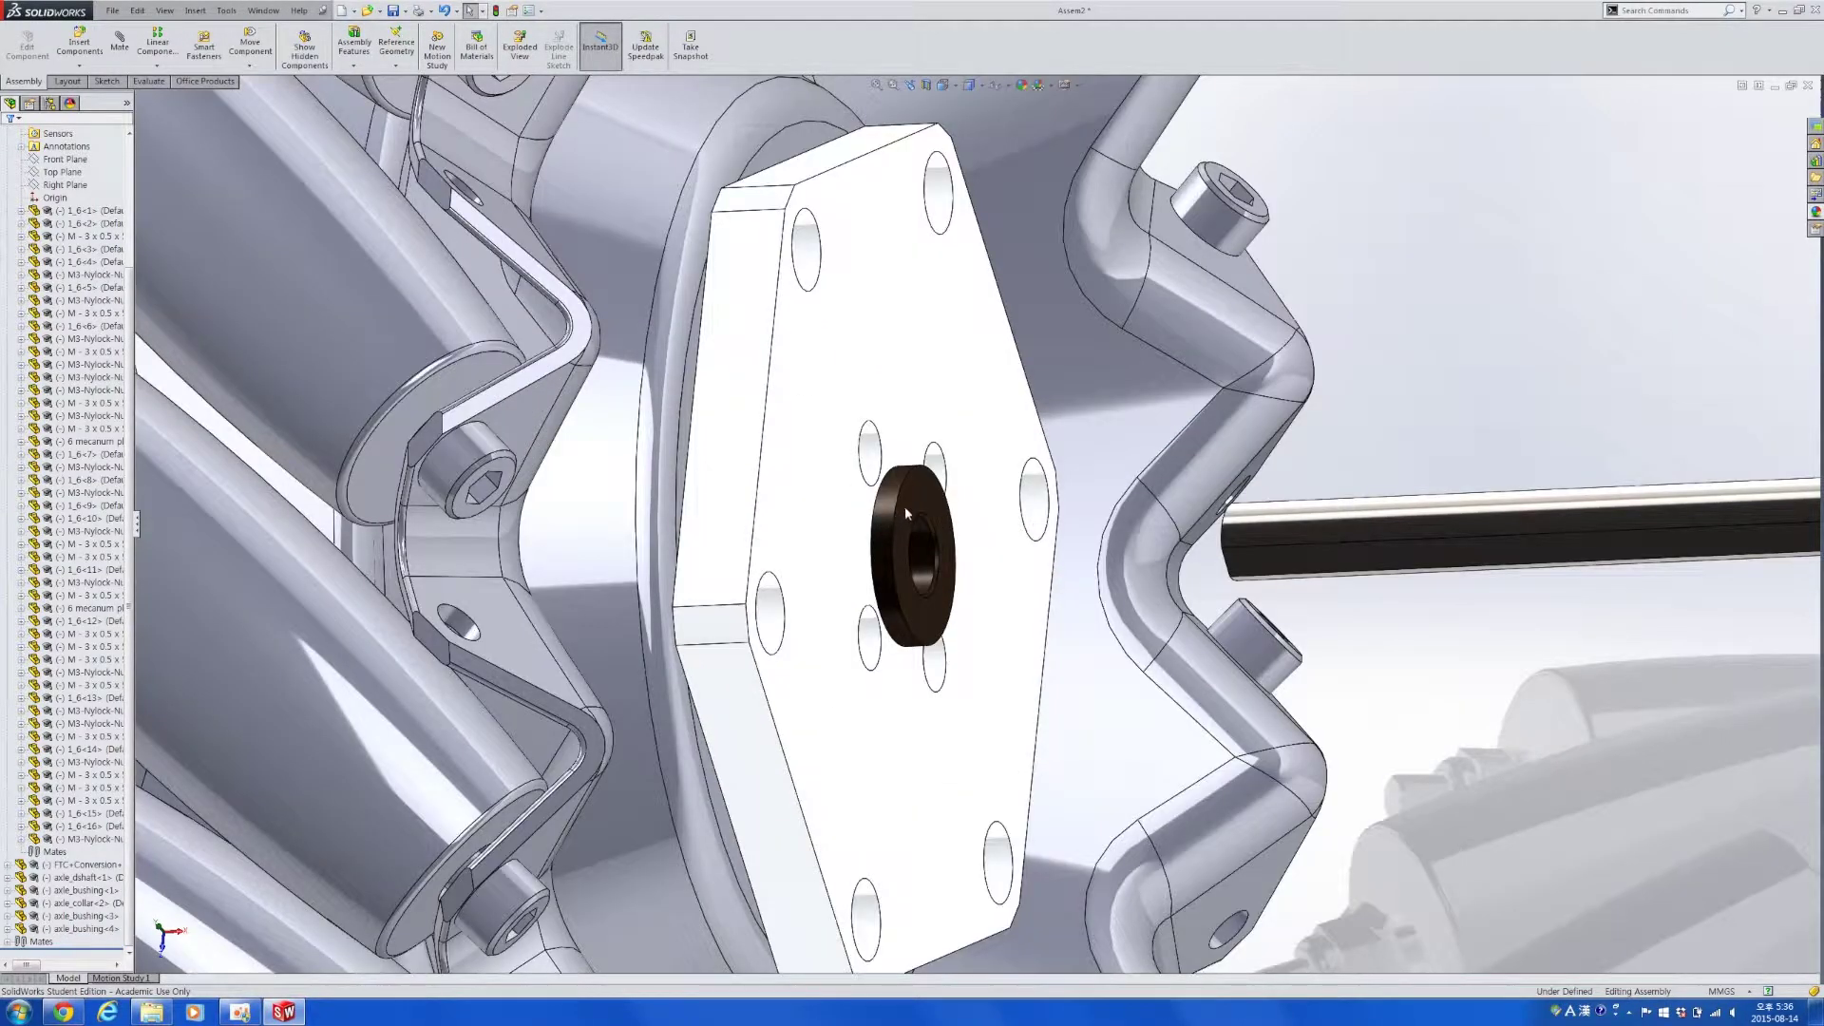
pyautogui.click(910, 510)
pyautogui.press('Delete')
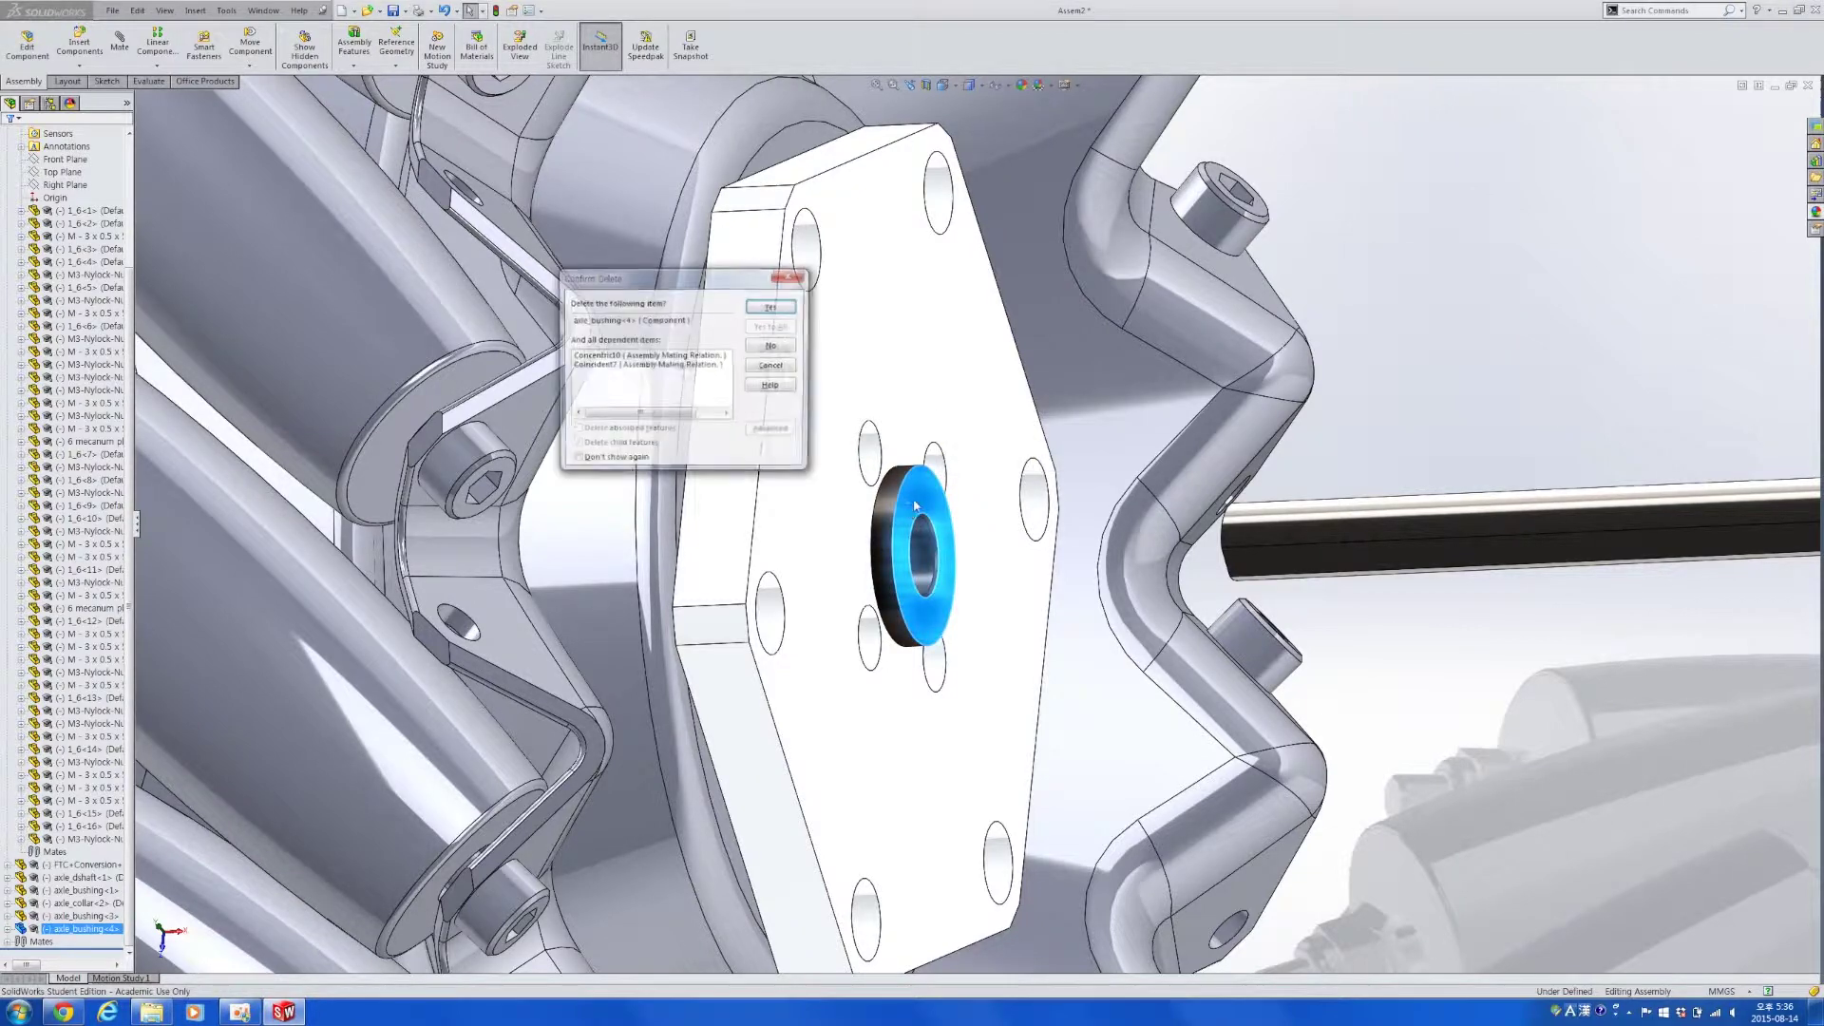
pyautogui.press('Return')
# Insert the axle_sprocket_16 part from the PARTS folder beside the conversion plate.
pyautogui.hotkey('alt', 'Tab')
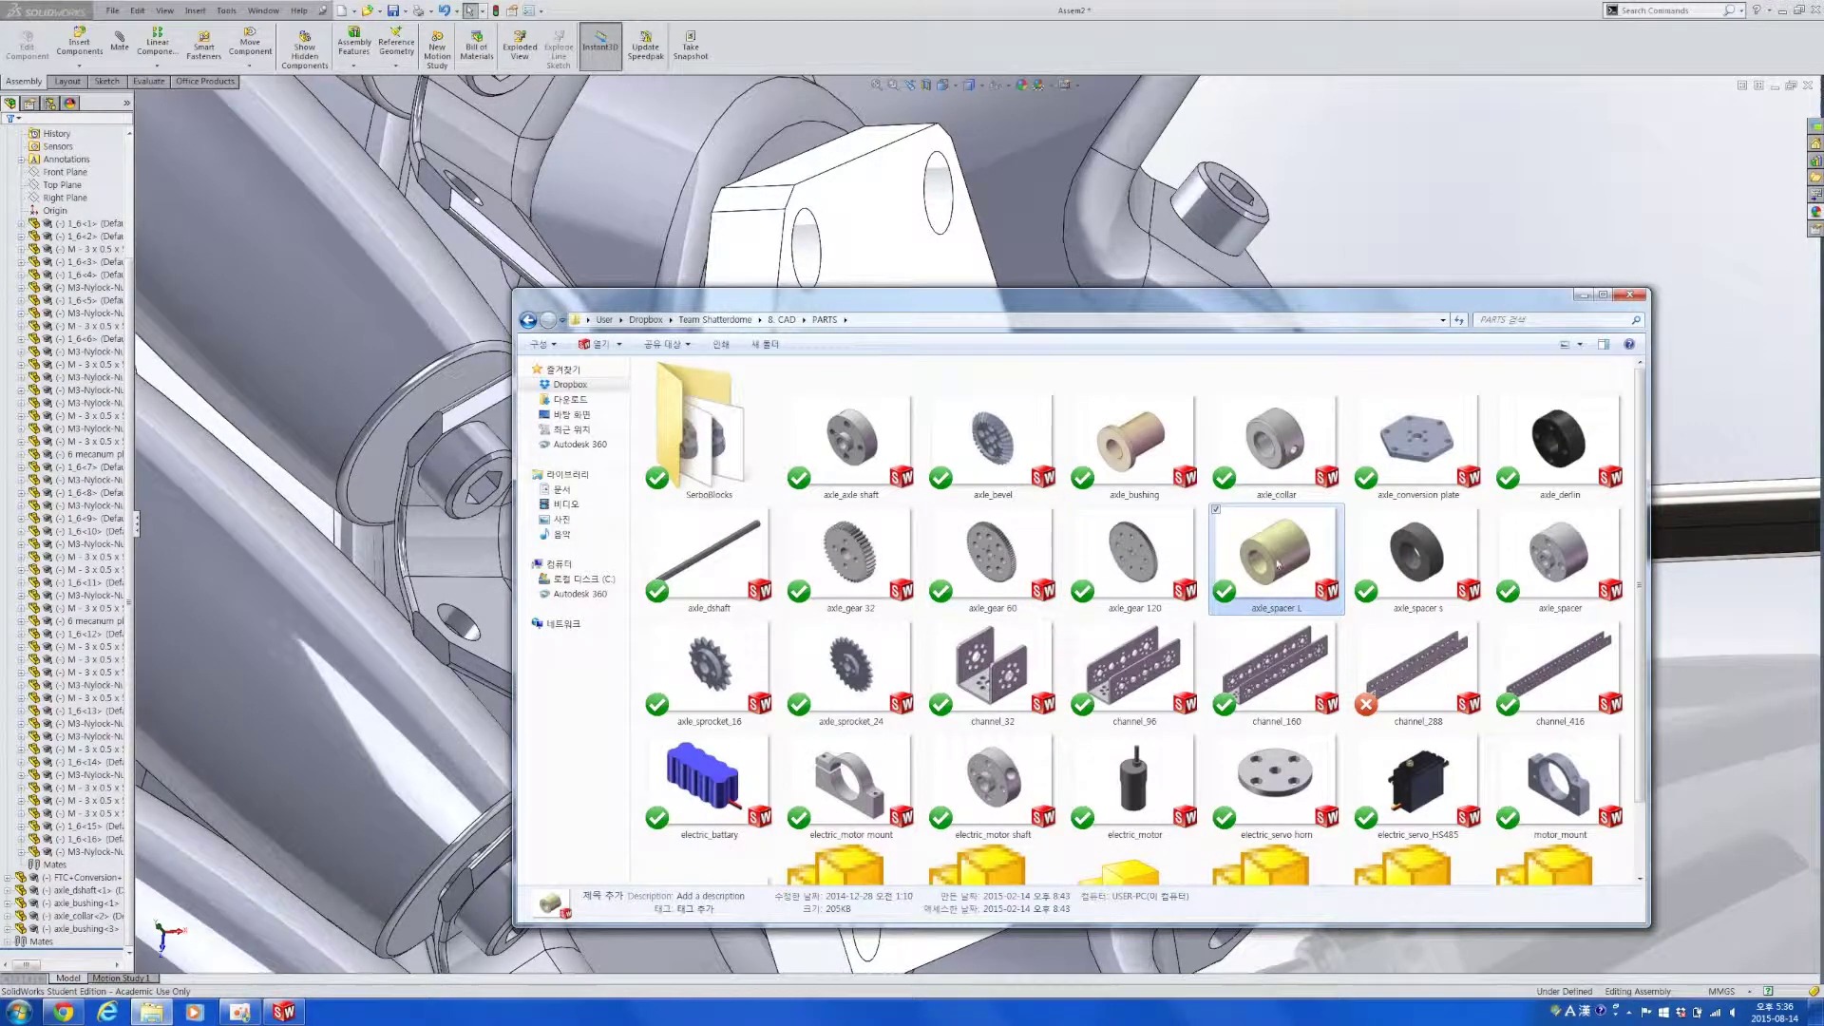
pyautogui.scroll(-1, 1051, 620)
pyautogui.click(713, 616)
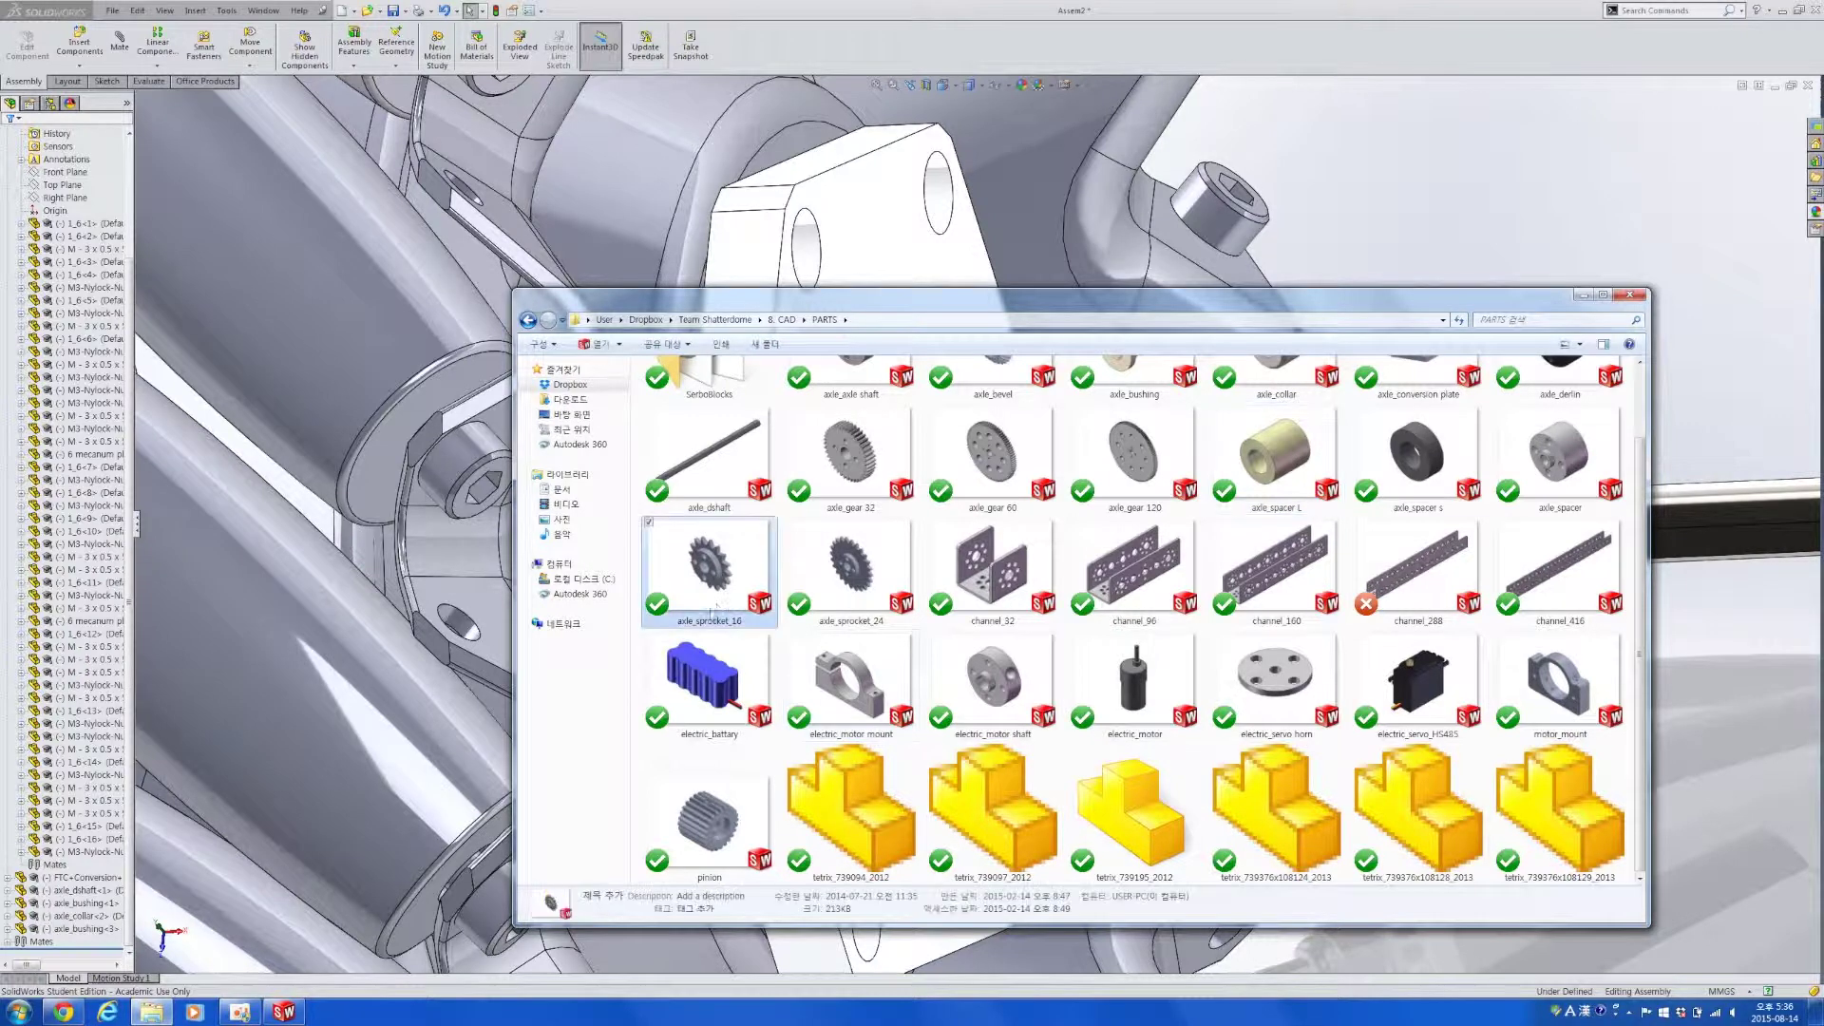
pyautogui.moveTo(1100, 271); pyautogui.dragTo(1387, 245)
pyautogui.click(1416, 317)
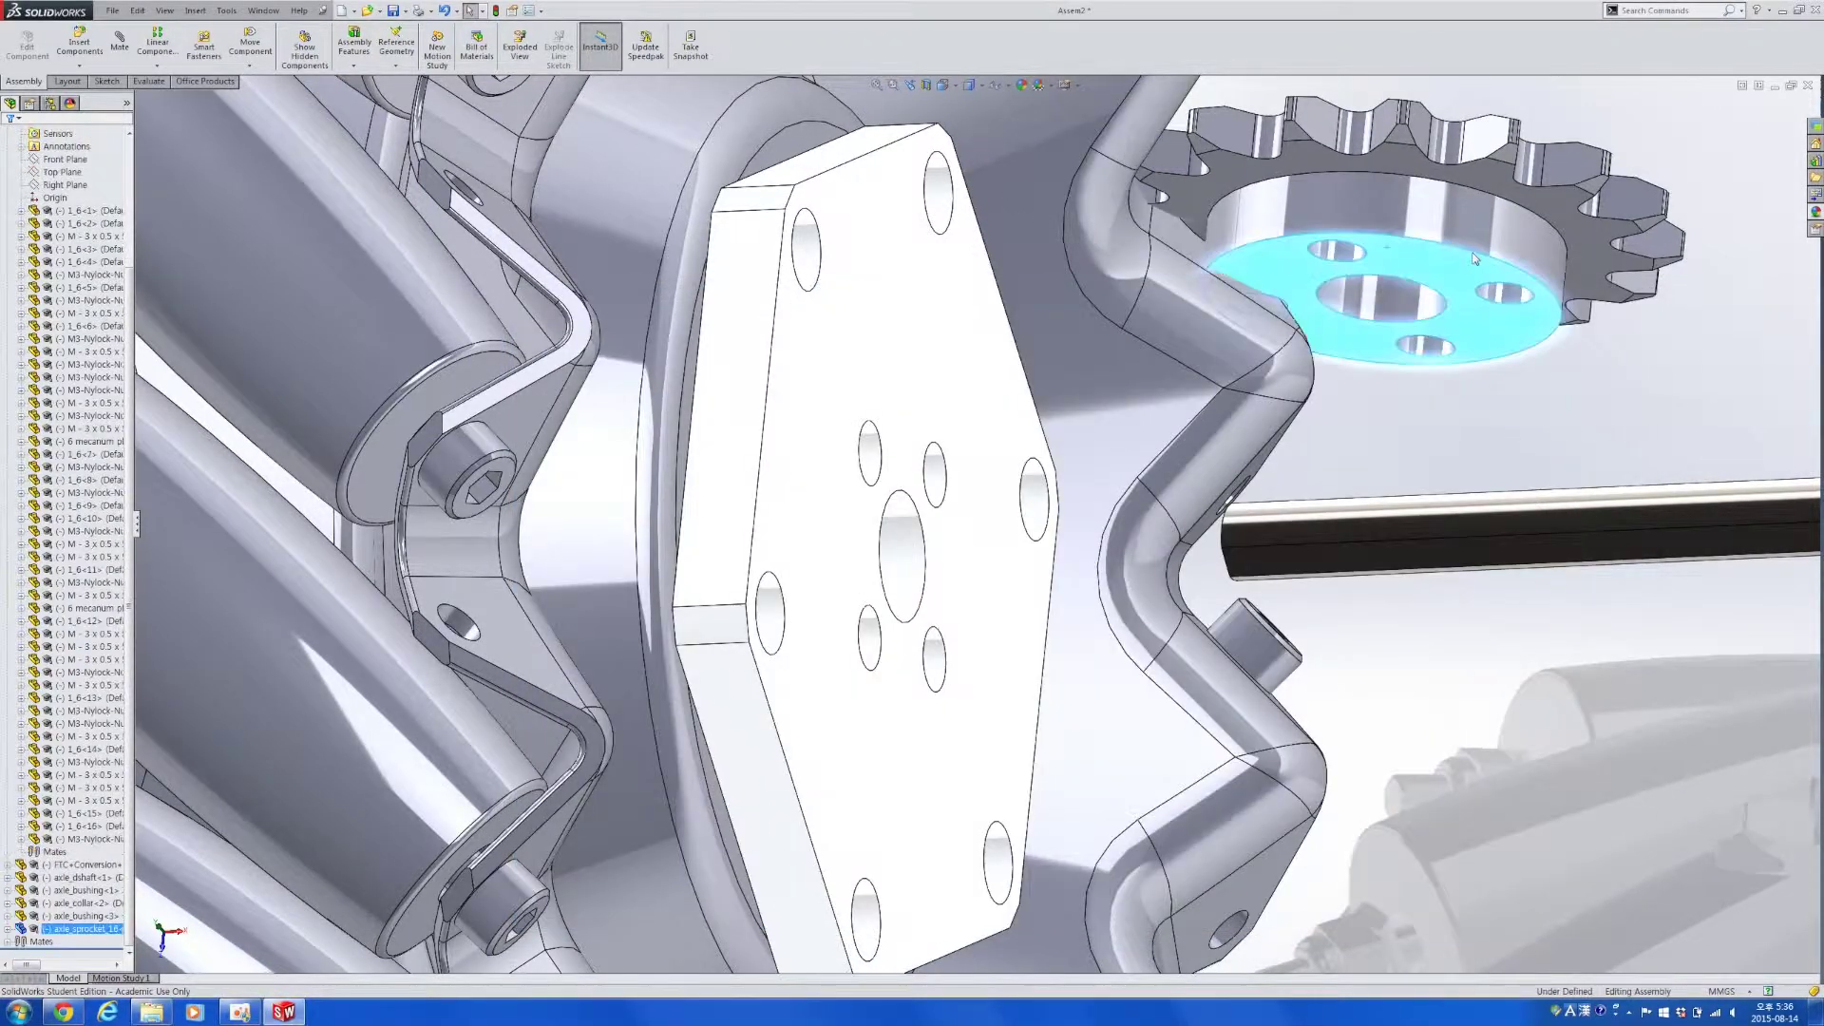
# Mate the sprocket's centre hole concentric with the conversion plate's centre hole and slide the sprocket clear of the plate.
pyautogui.moveTo(1426, 220); pyautogui.dragTo(1391, 309, button='right')
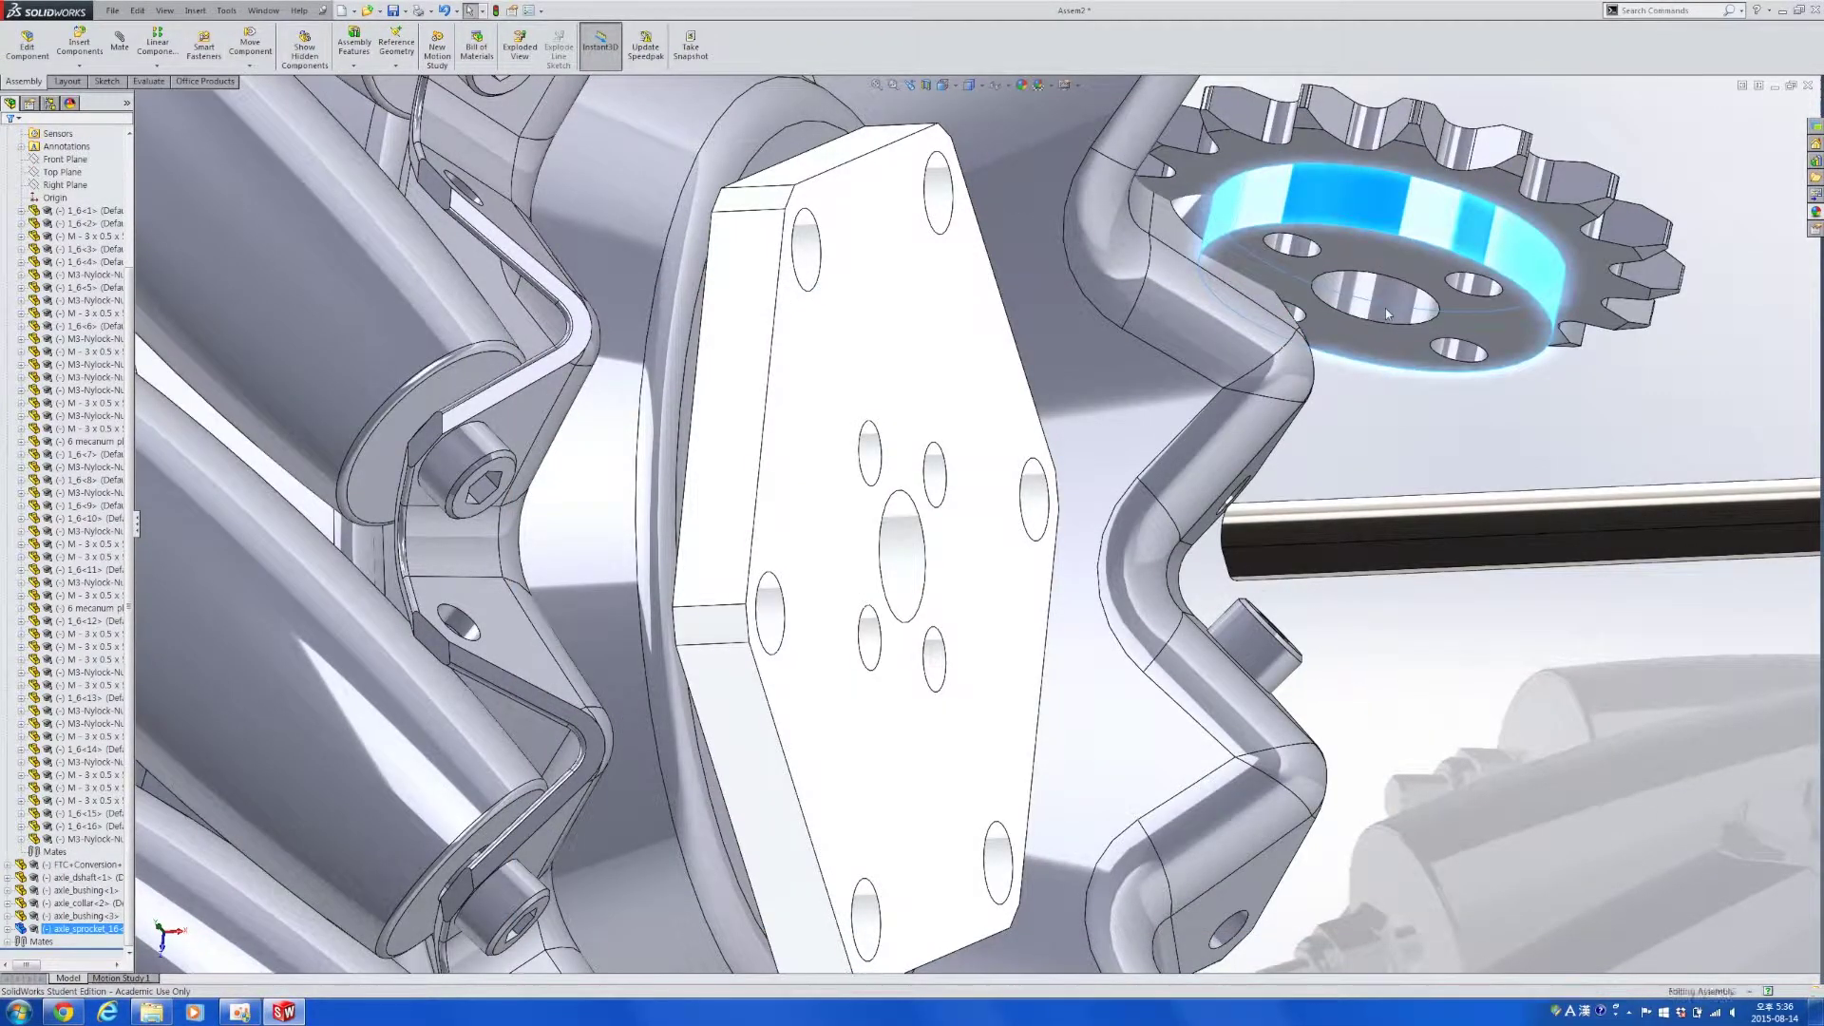
pyautogui.click(1387, 313)
pyautogui.keyDown('ctrl'); pyautogui.click(902, 559); pyautogui.keyUp('ctrl')
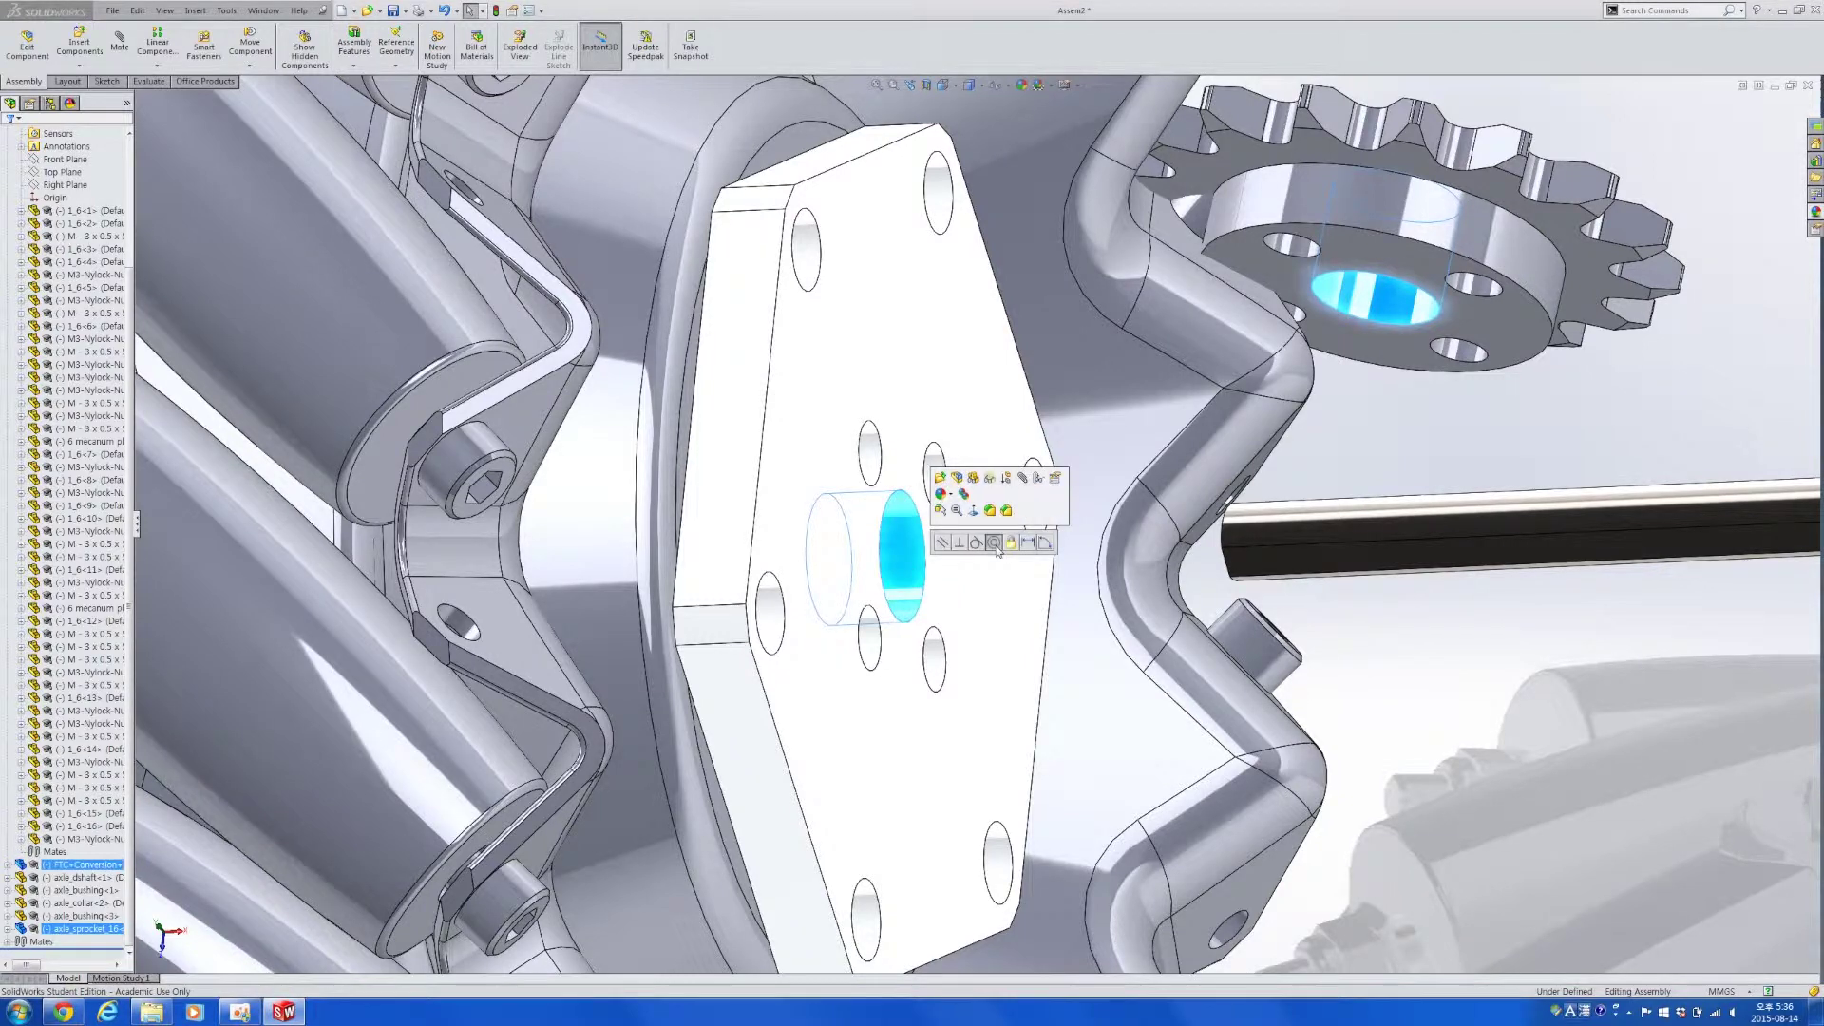
pyautogui.click(993, 543)
pyautogui.moveTo(928, 599); pyautogui.dragTo(1349, 605)
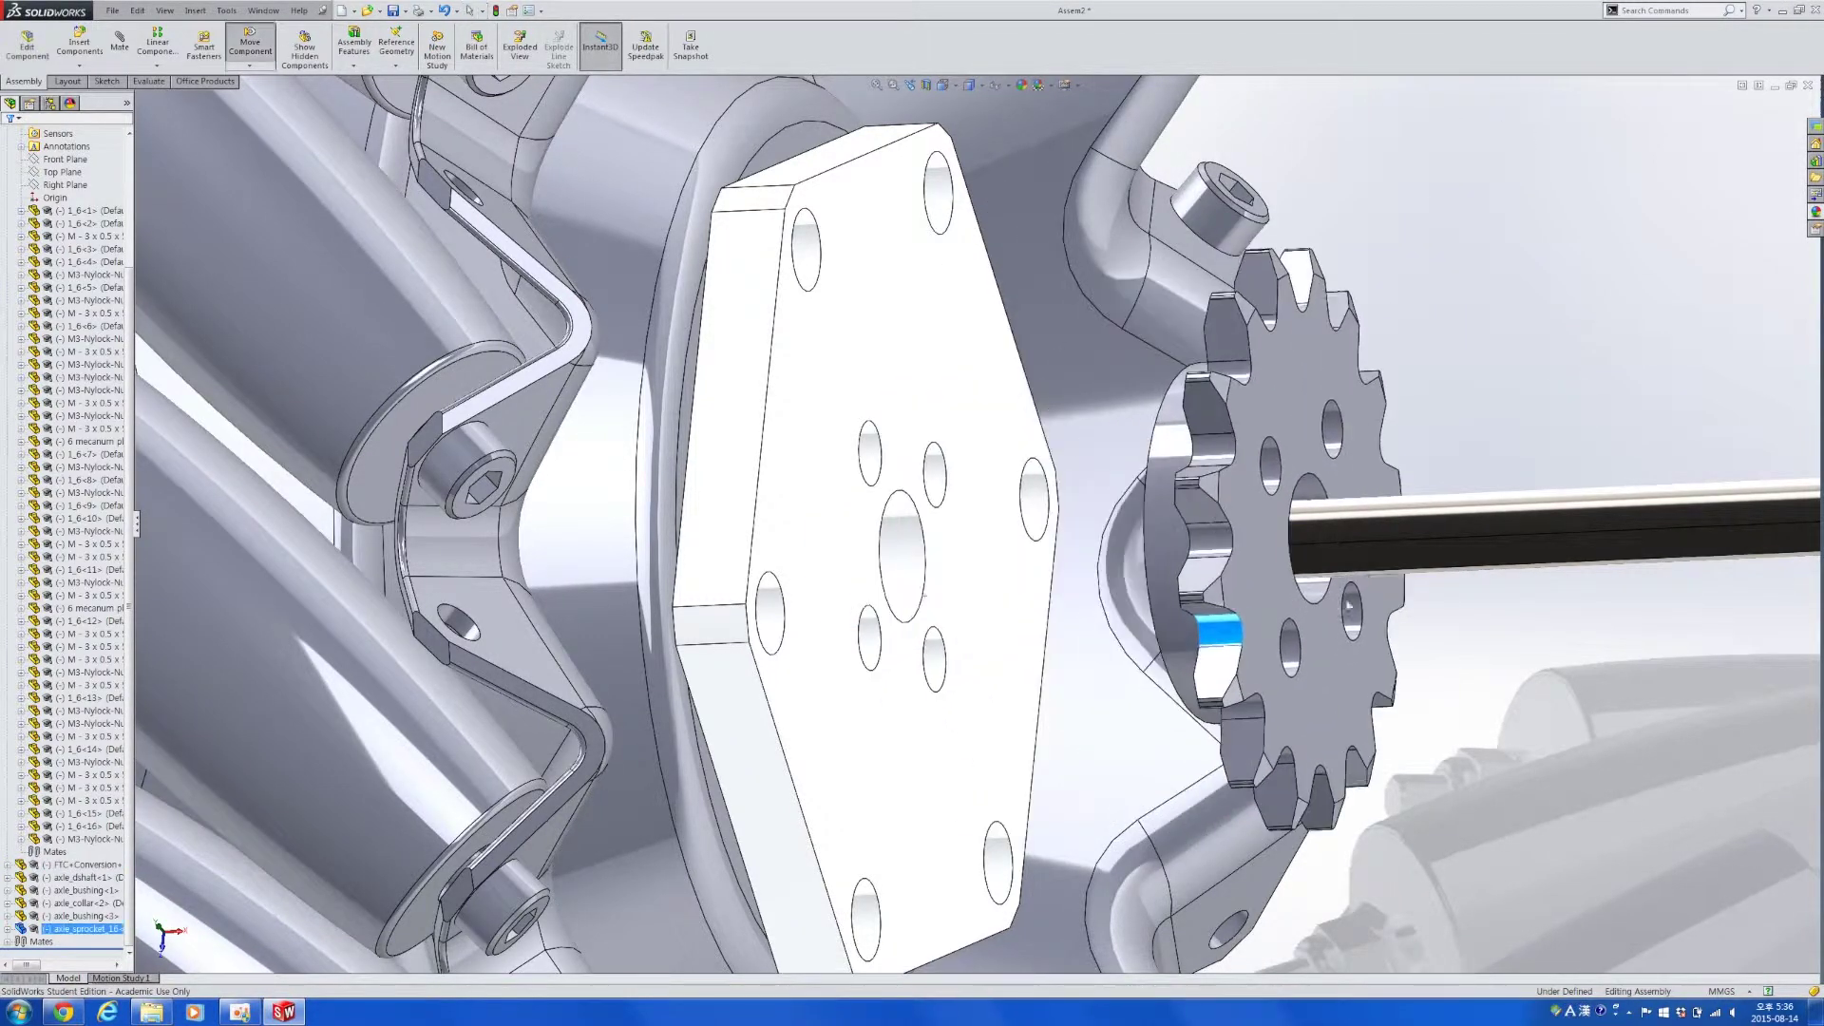
pyautogui.press('Escape')
# Mate one of the sprocket's bolt holes concentric with the matching small hole around the conversion plate's centre.
pyautogui.click(1274, 464)
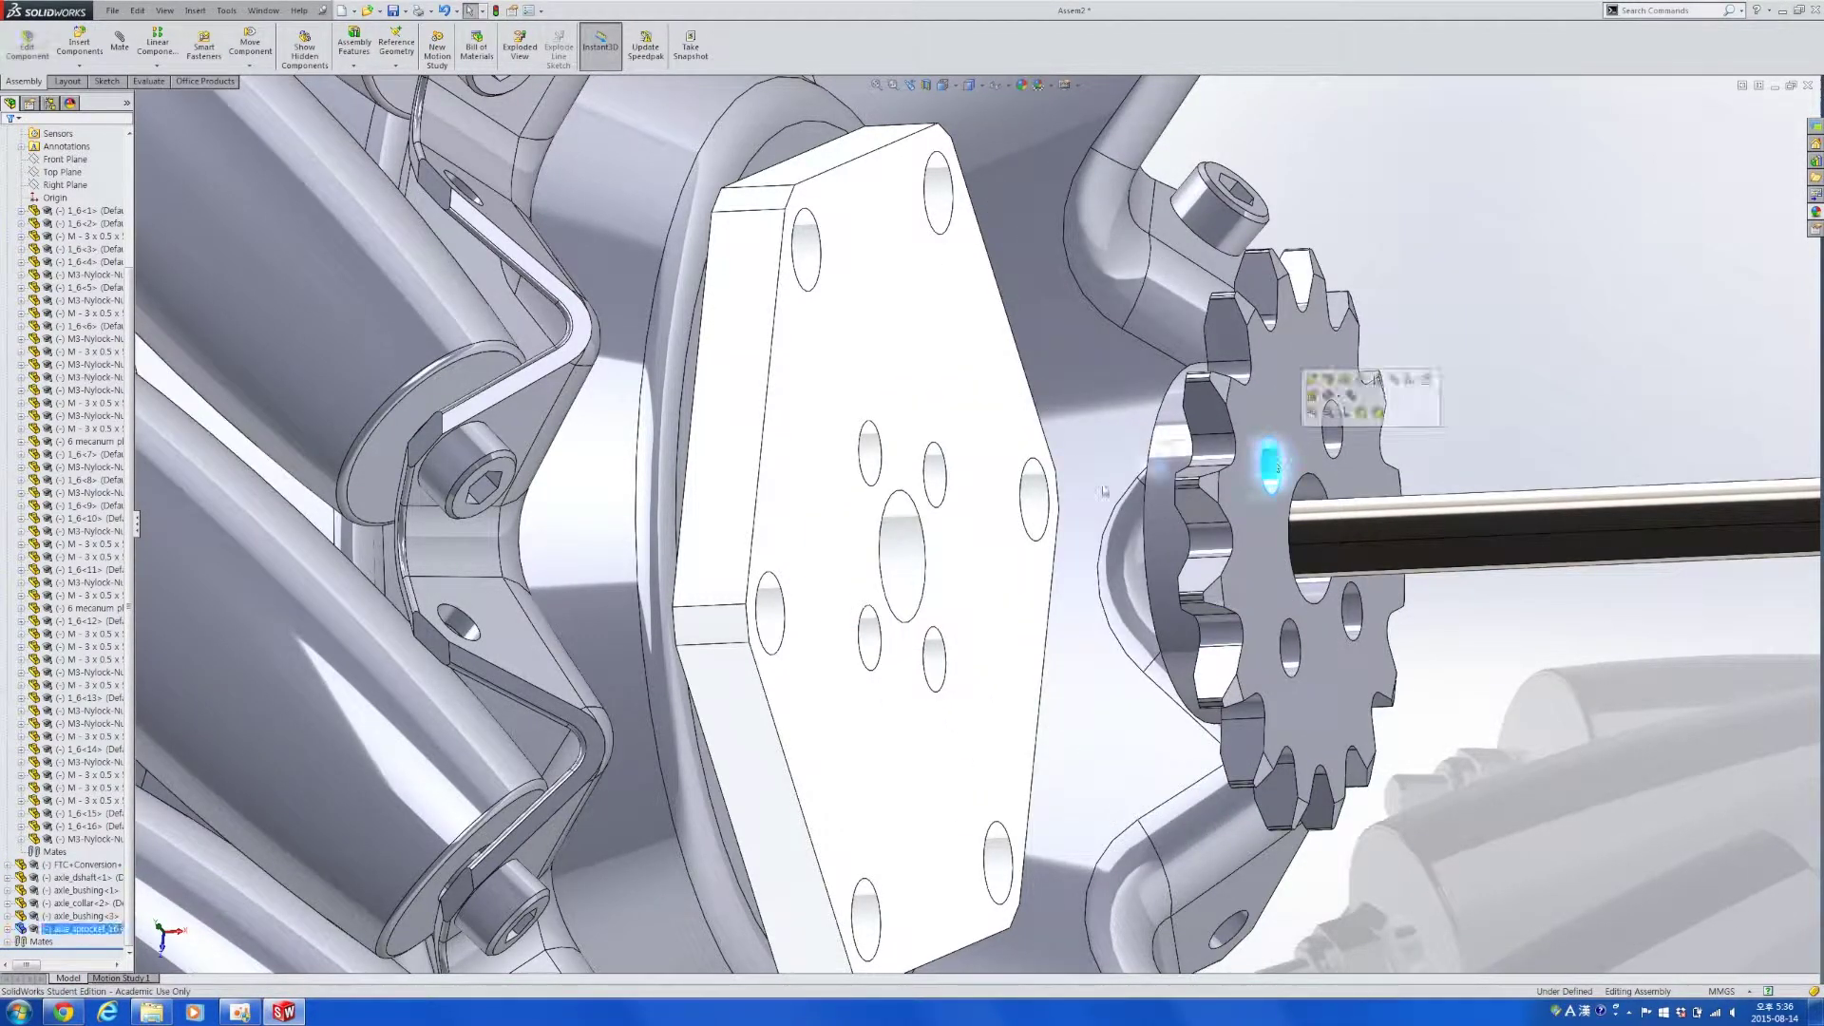
pyautogui.keyDown('ctrl'); pyautogui.click(875, 453); pyautogui.keyUp('ctrl')
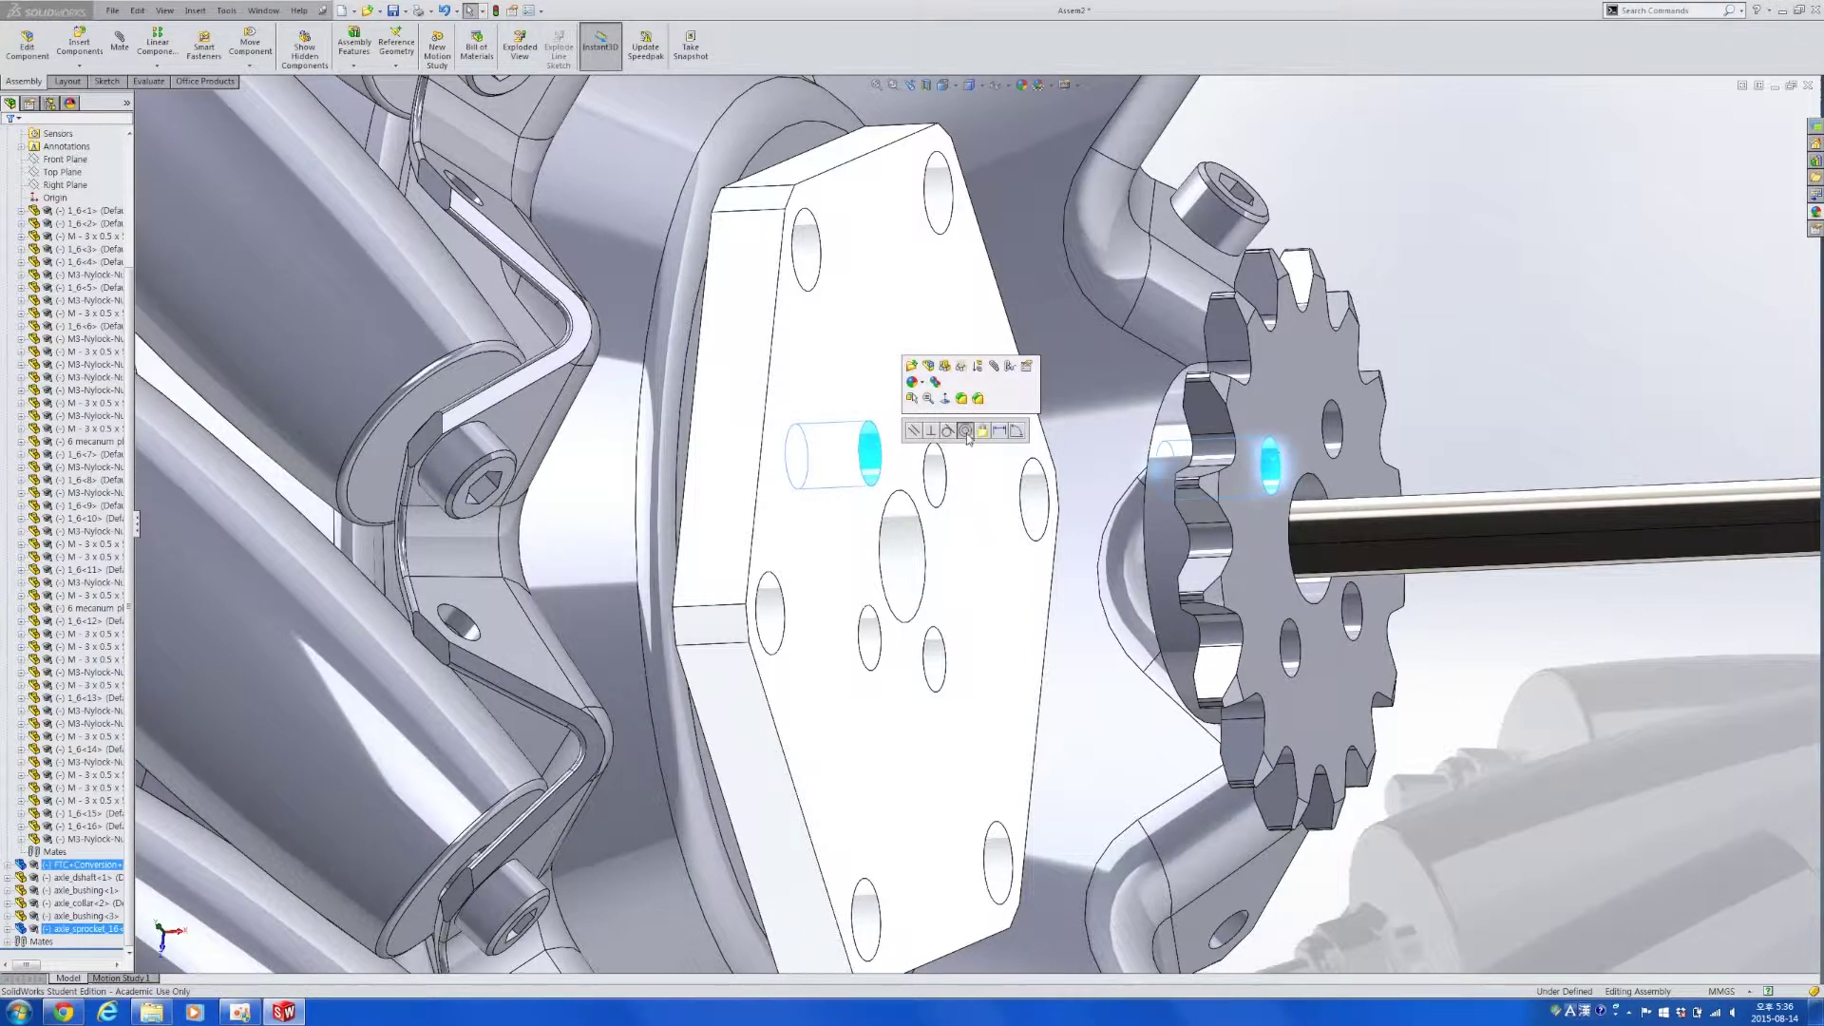
pyautogui.click(965, 431)
# Mate the sprocket's hub face coincident with the conversion plate's channel-side face.
pyautogui.moveTo(836, 418); pyautogui.dragTo(1076, 529, button='middle')
pyautogui.click(1059, 532)
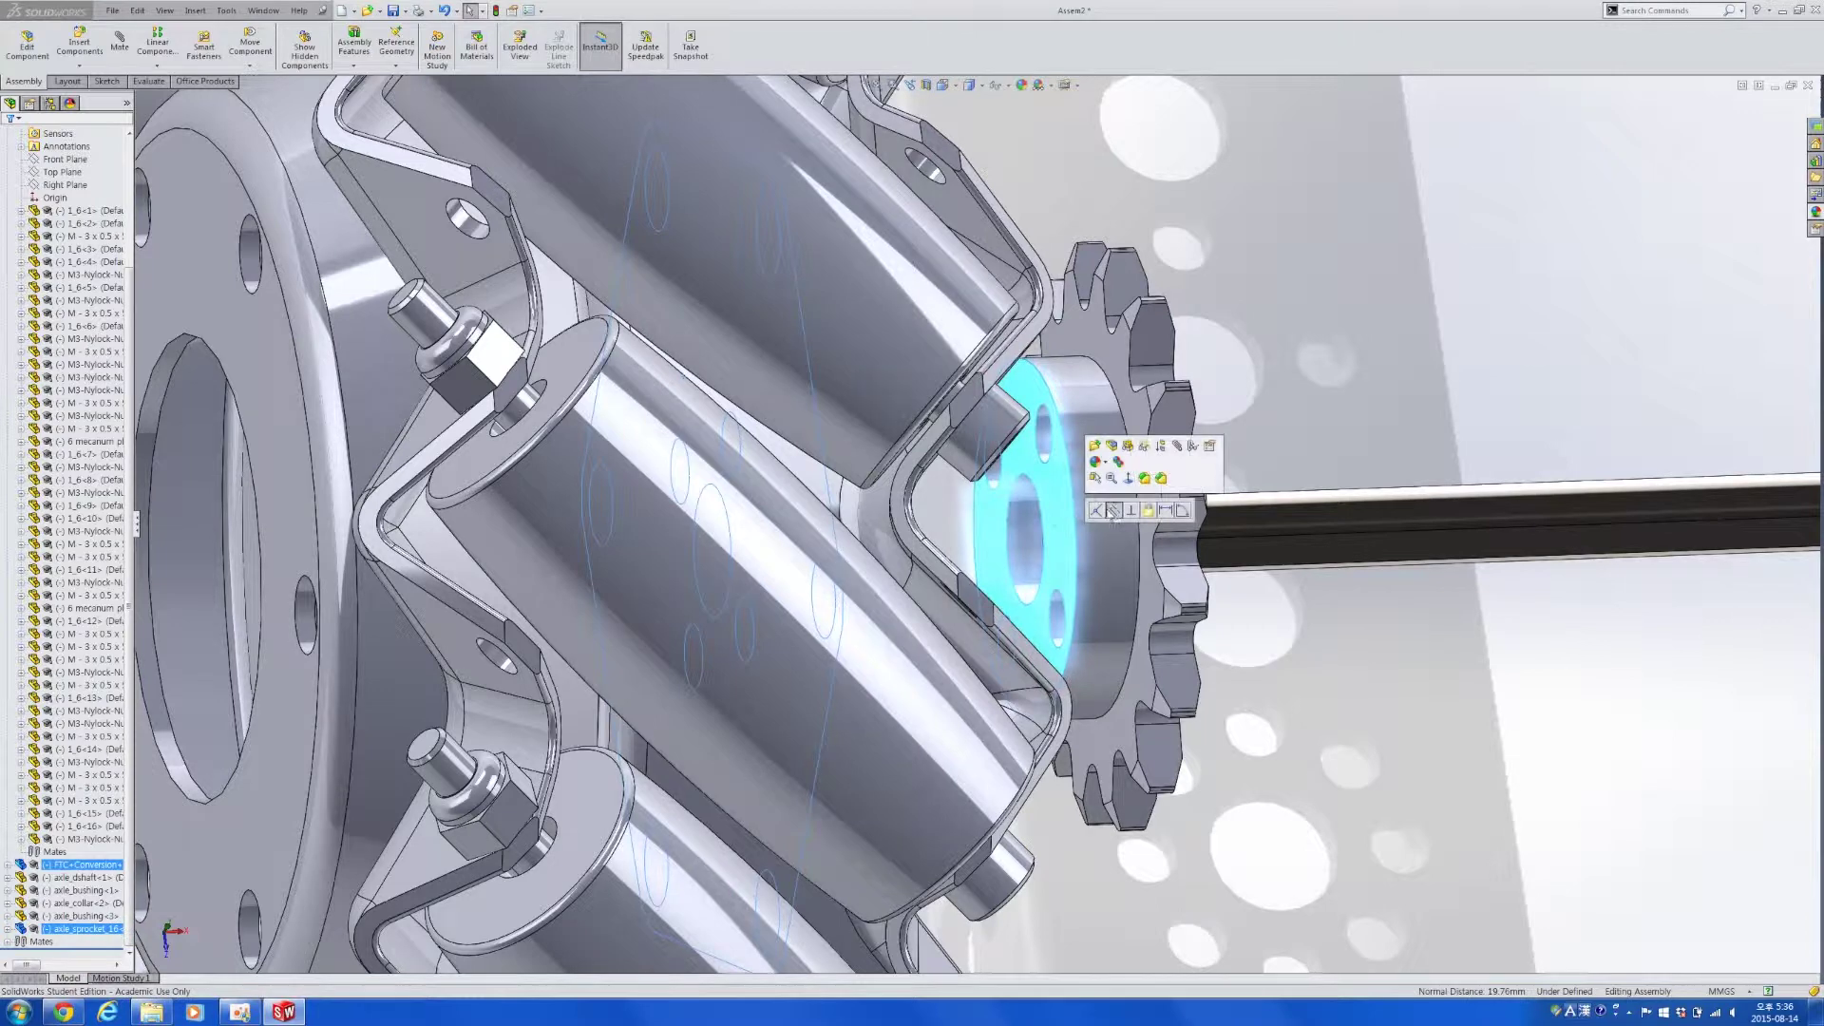
pyautogui.press('Escape')
pyautogui.click(1058, 535)
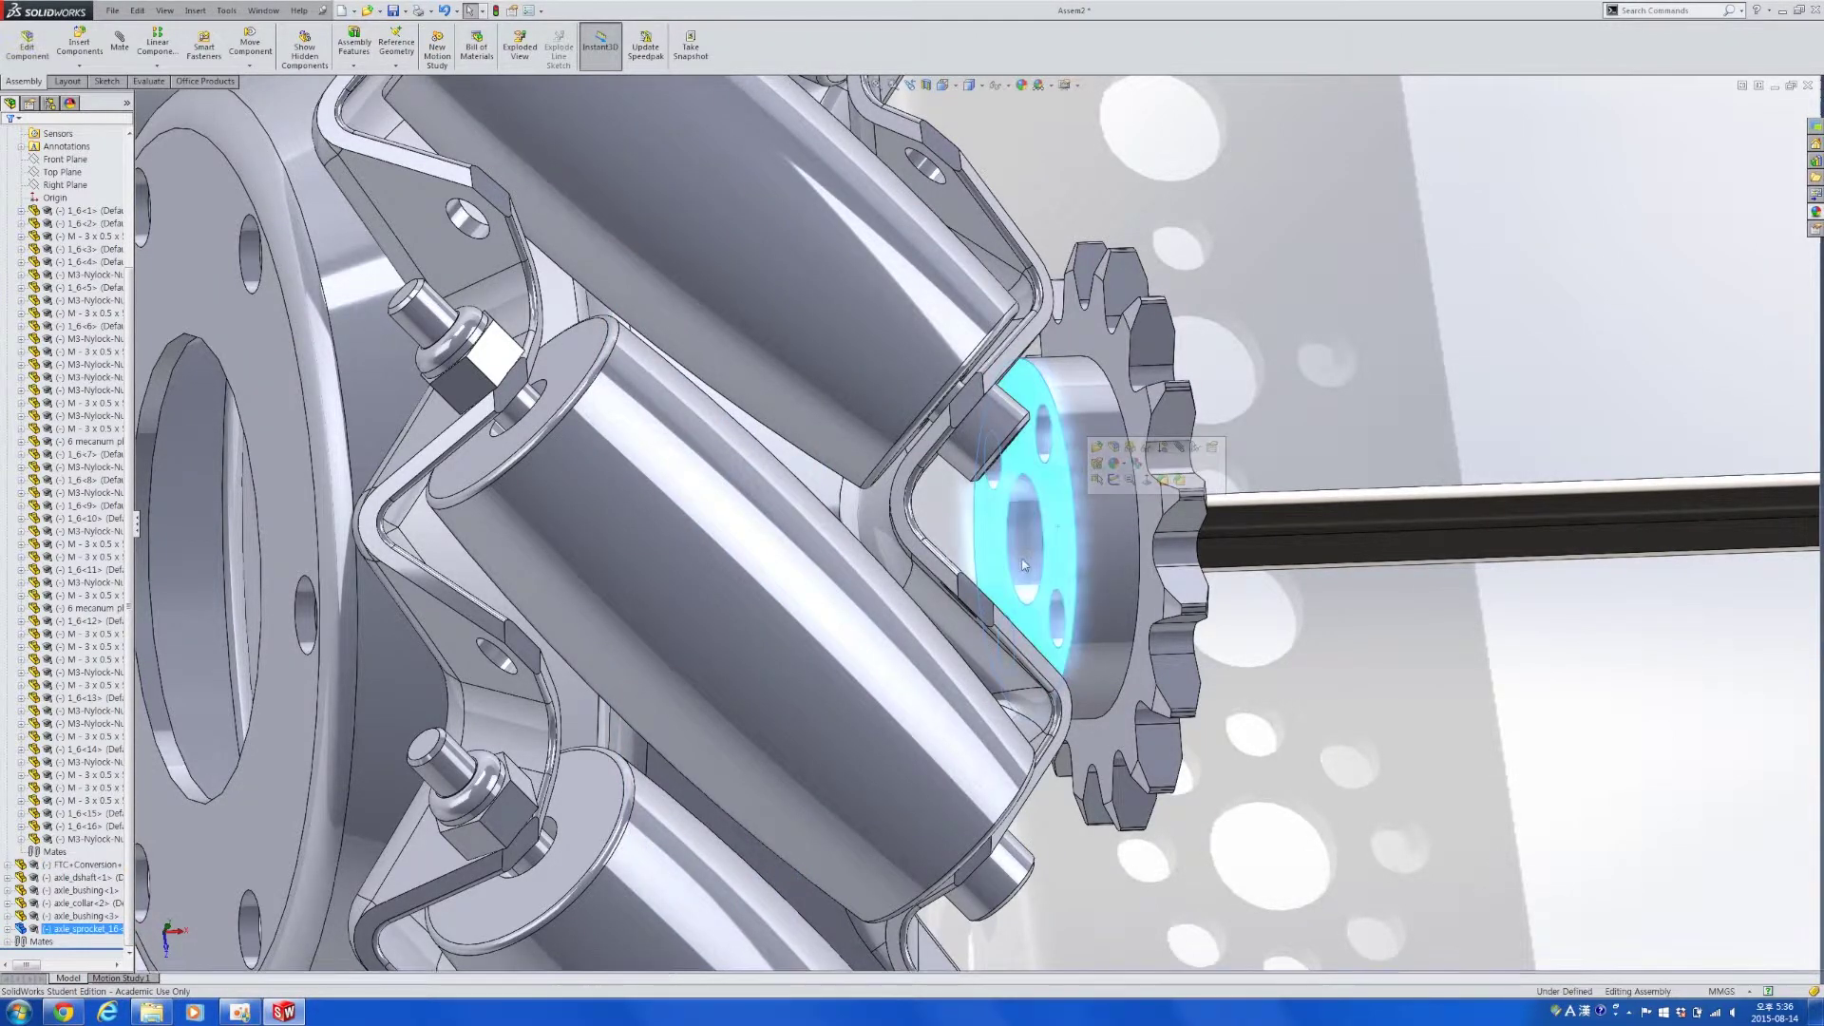
pyautogui.moveTo(1058, 536); pyautogui.dragTo(879, 427, button='middle')
pyautogui.keyDown('ctrl'); pyautogui.click(878, 428); pyautogui.keyUp('ctrl')
pyautogui.click(875, 415)
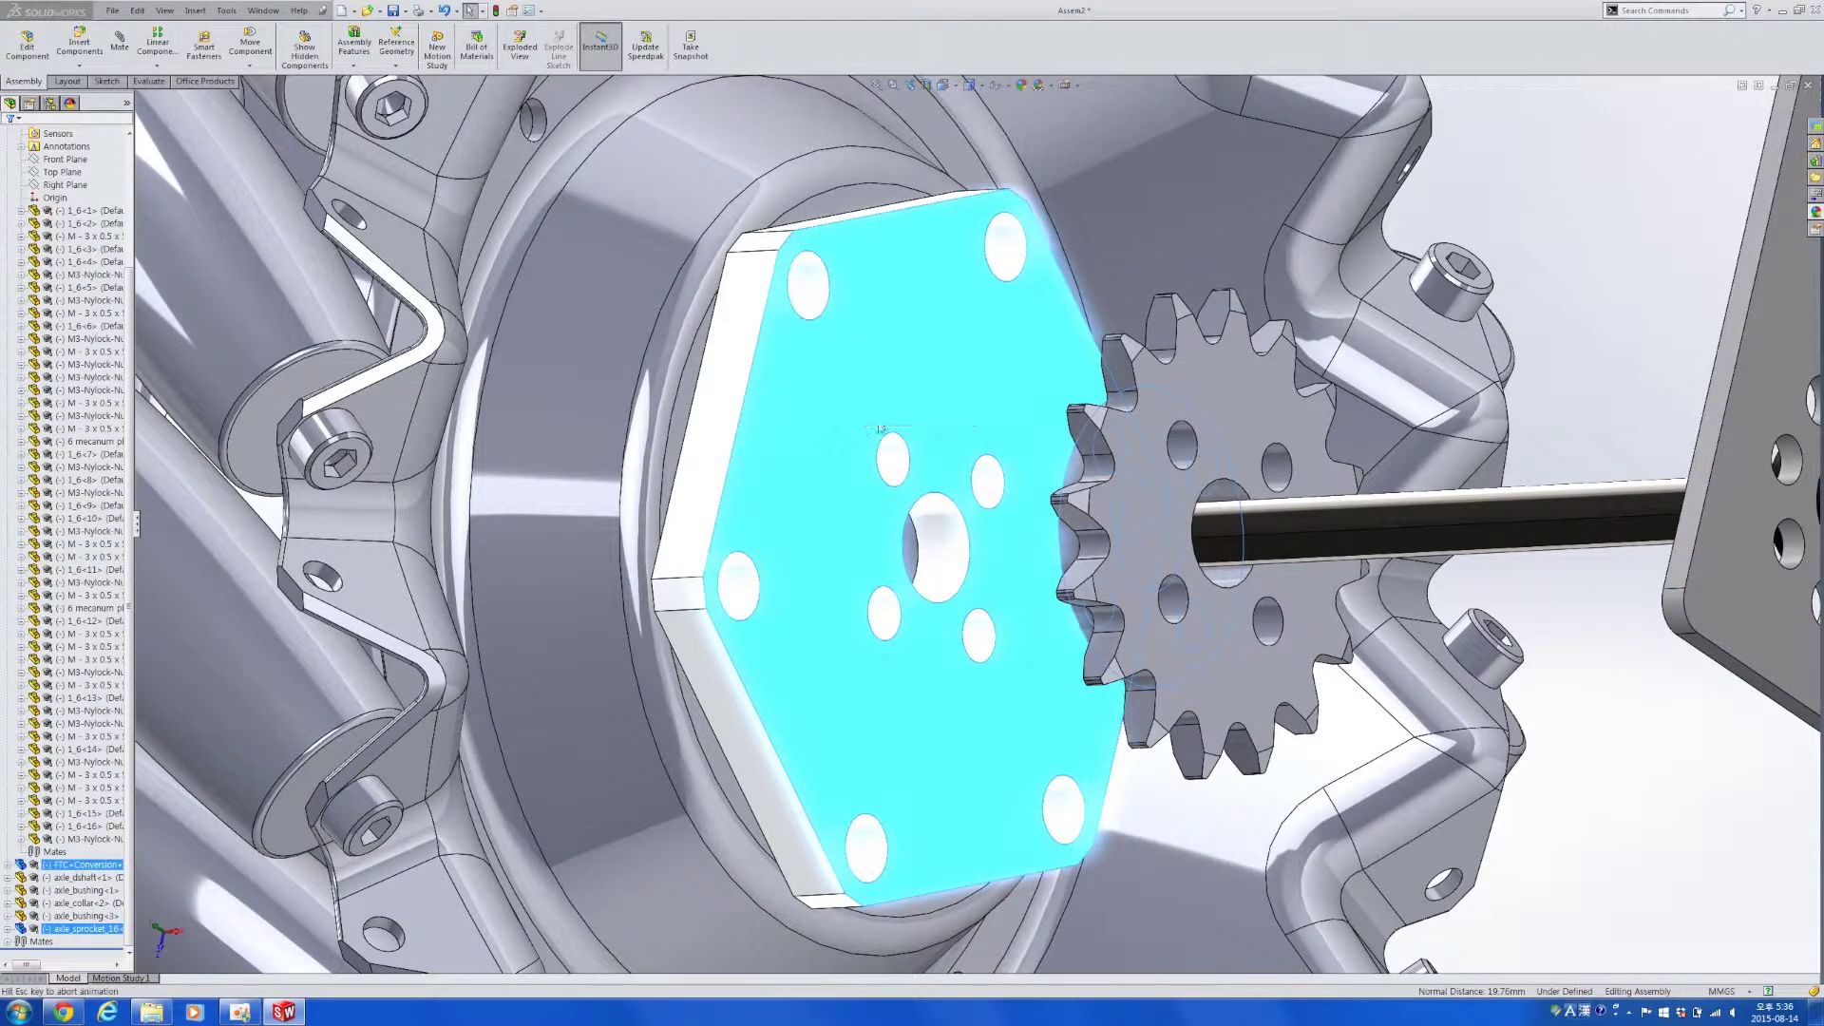
# Slide the wheel along the D-shaft toward the channel and check how far the sprocket sits beyond the rollers.
pyautogui.scroll(-5, 945, 479)
pyautogui.moveTo(955, 494); pyautogui.dragTo(995, 497, button='middle')
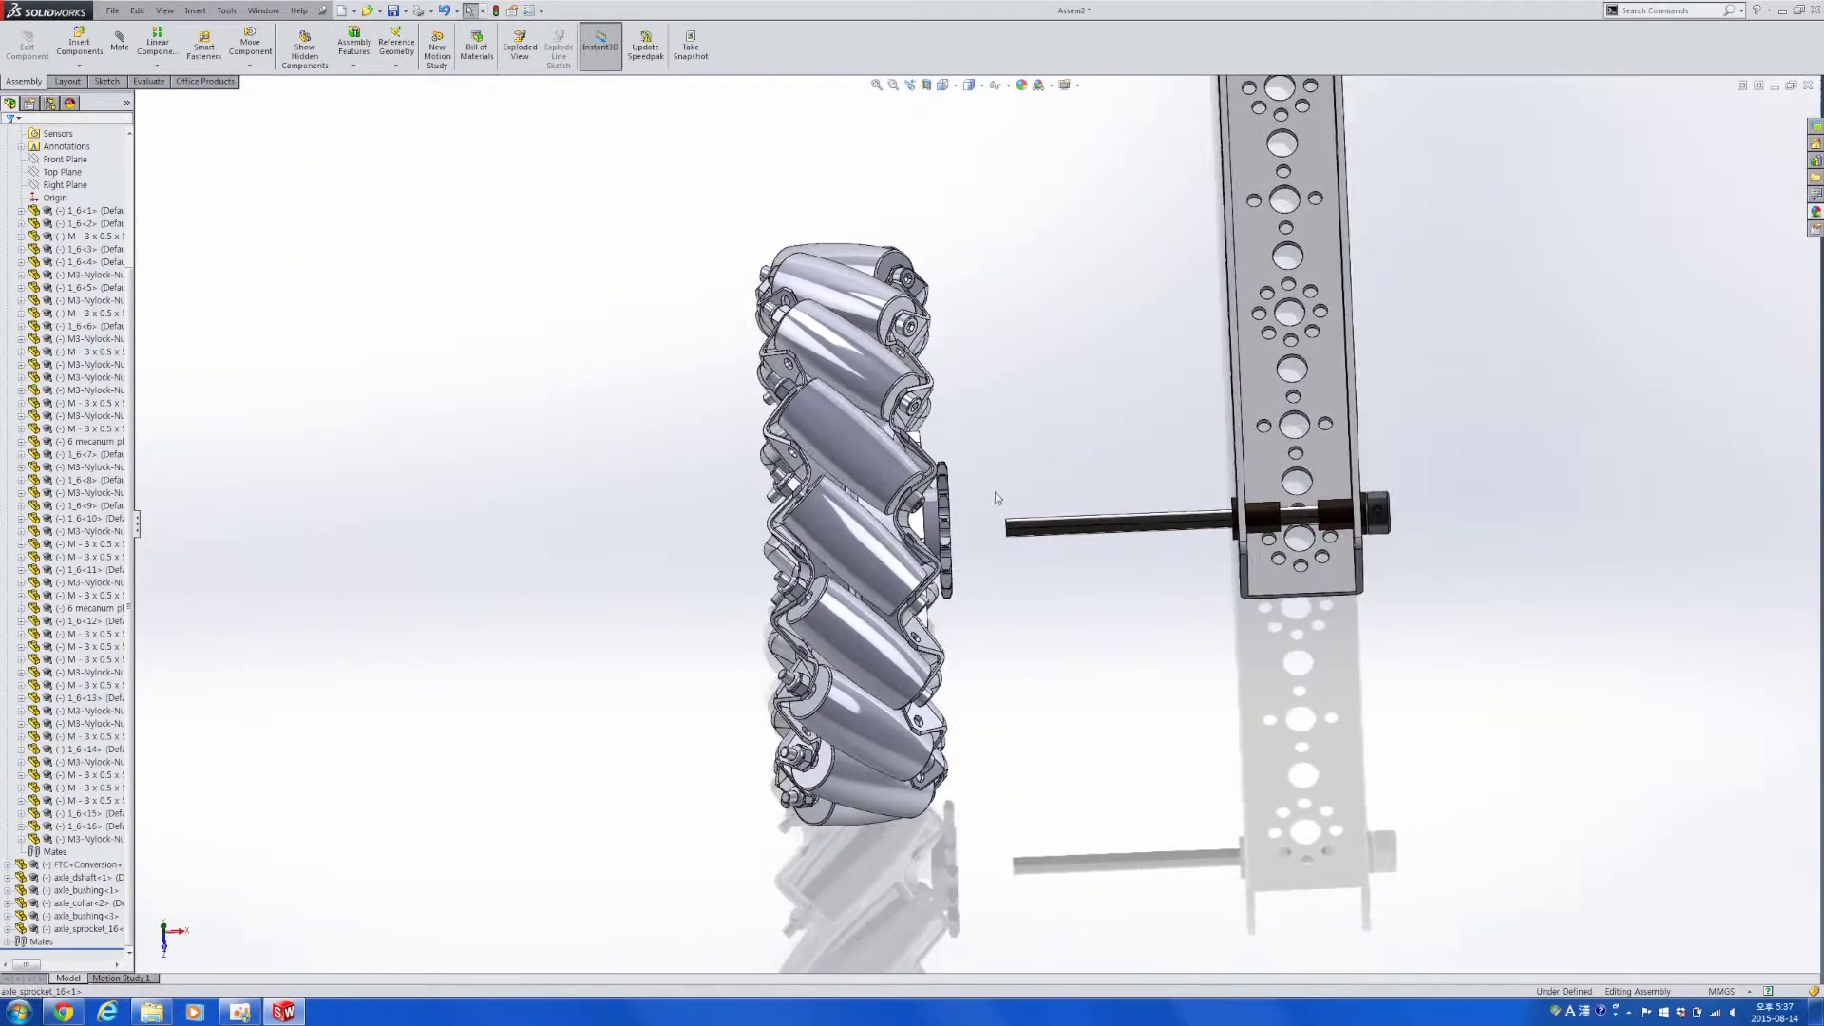
pyautogui.moveTo(920, 476); pyautogui.dragTo(1104, 472)
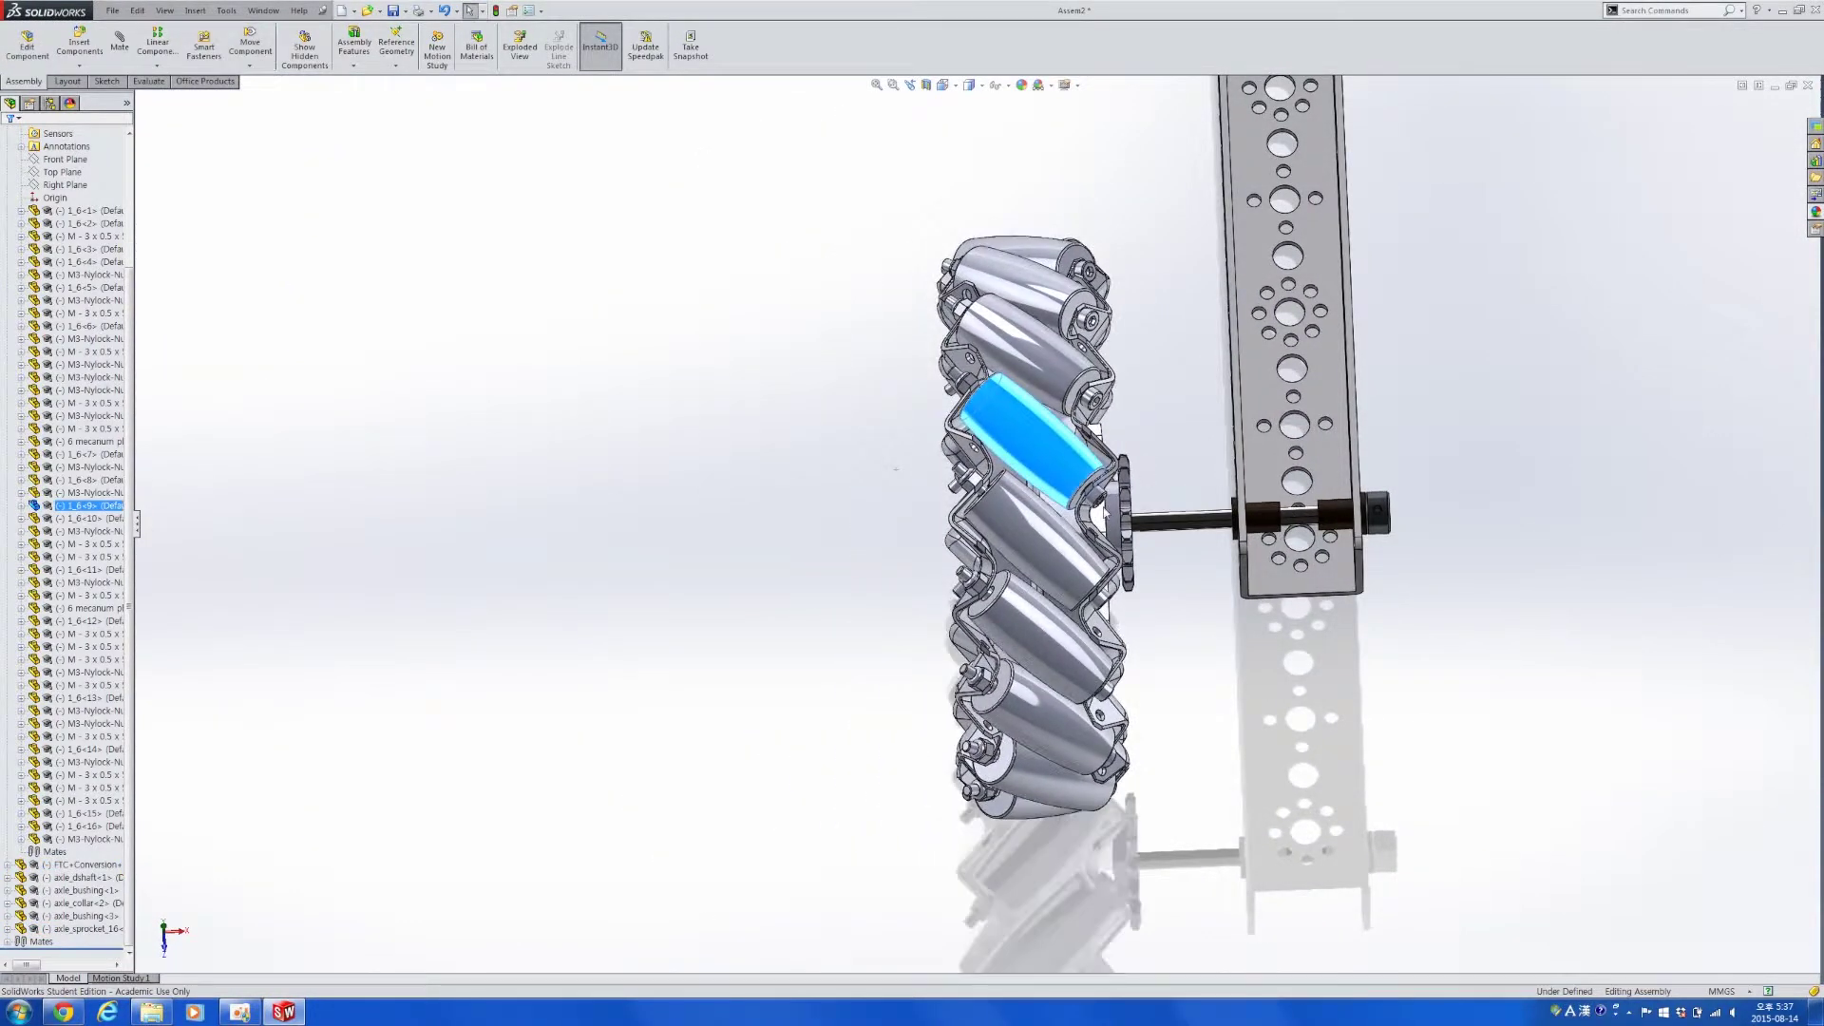
pyautogui.scroll(-3, 1107, 513)
pyautogui.scroll(-6, 1107, 514)
pyautogui.scroll(7, 1074, 560)
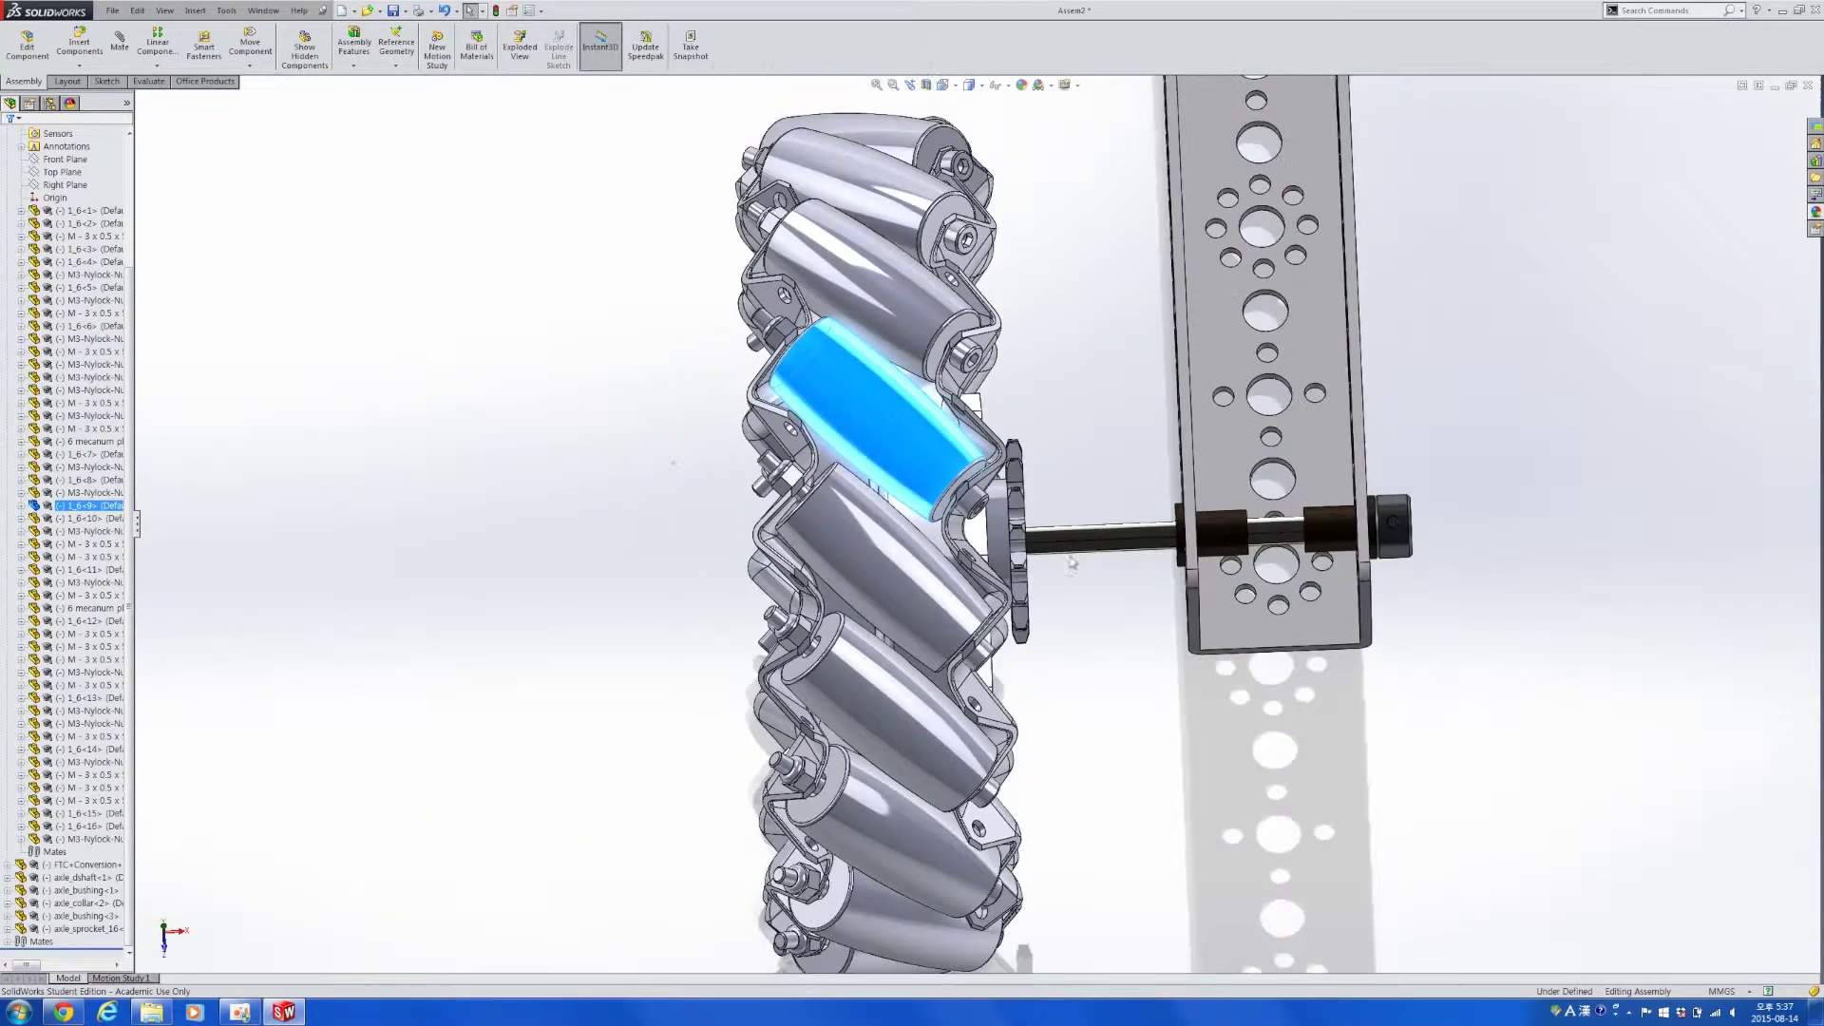
pyautogui.click(1056, 640)
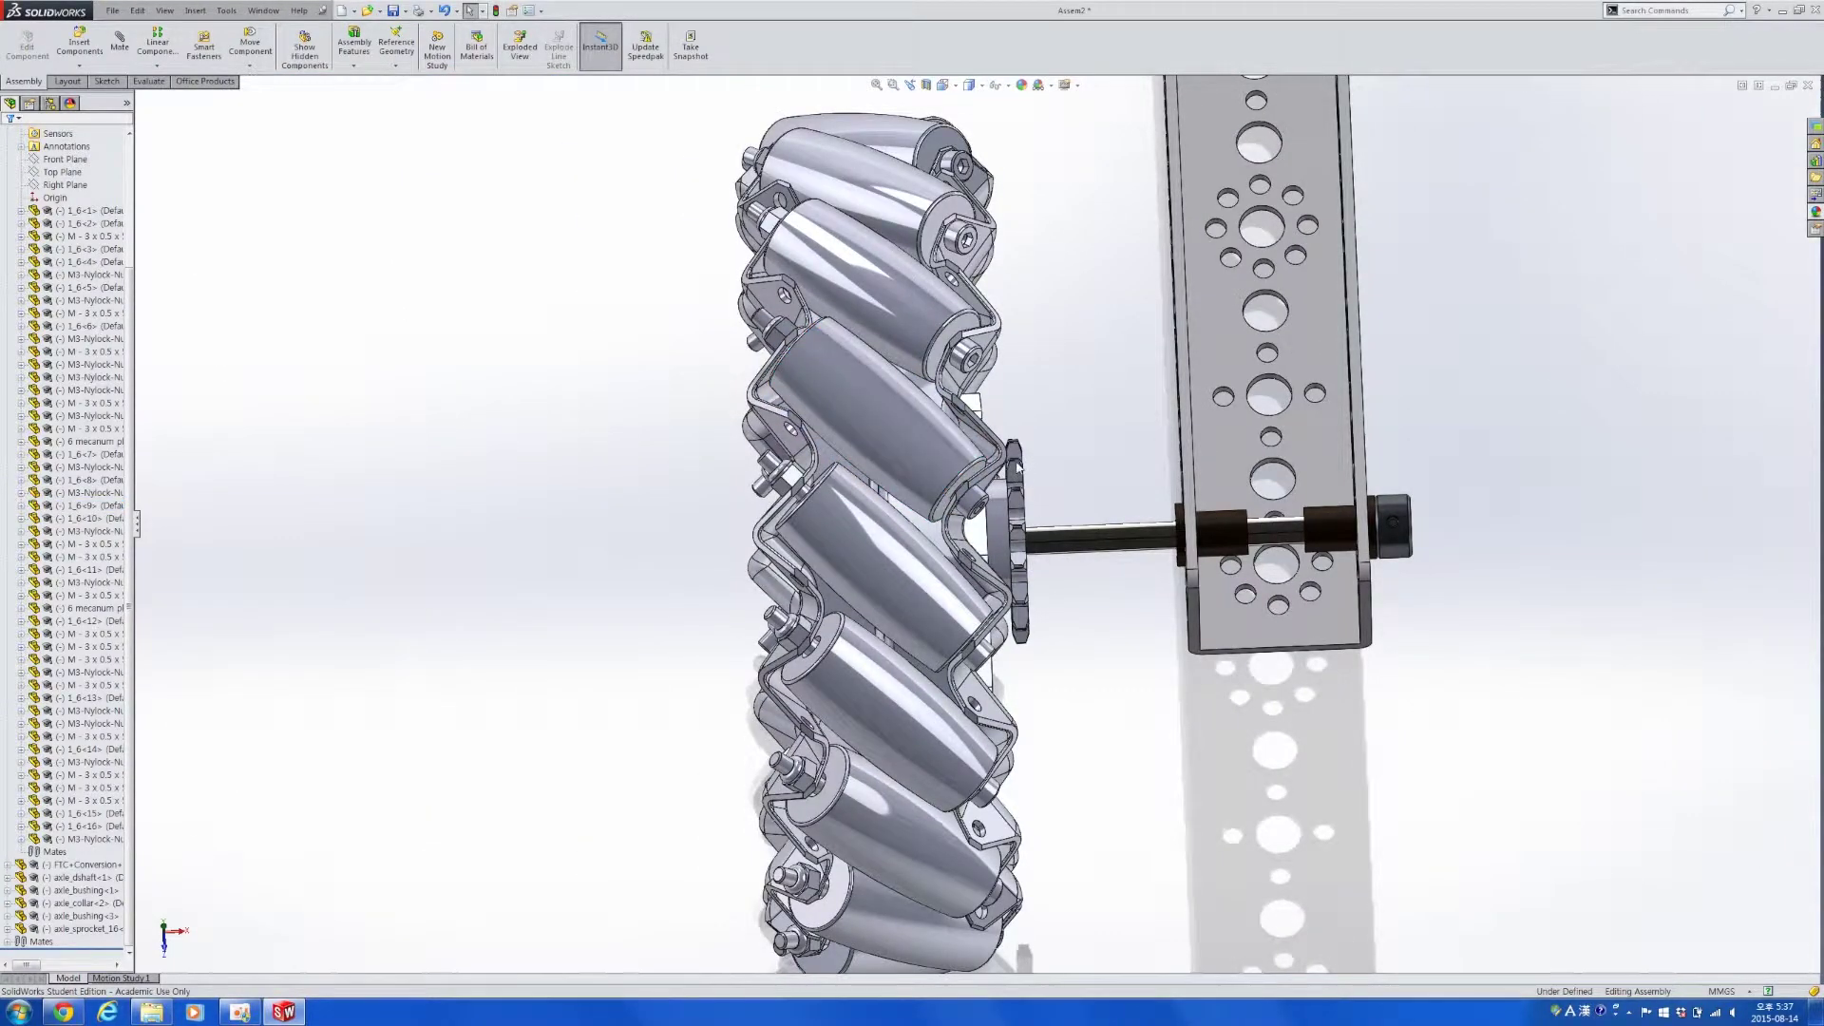
pyautogui.moveTo(1018, 467); pyautogui.dragTo(1012, 429)
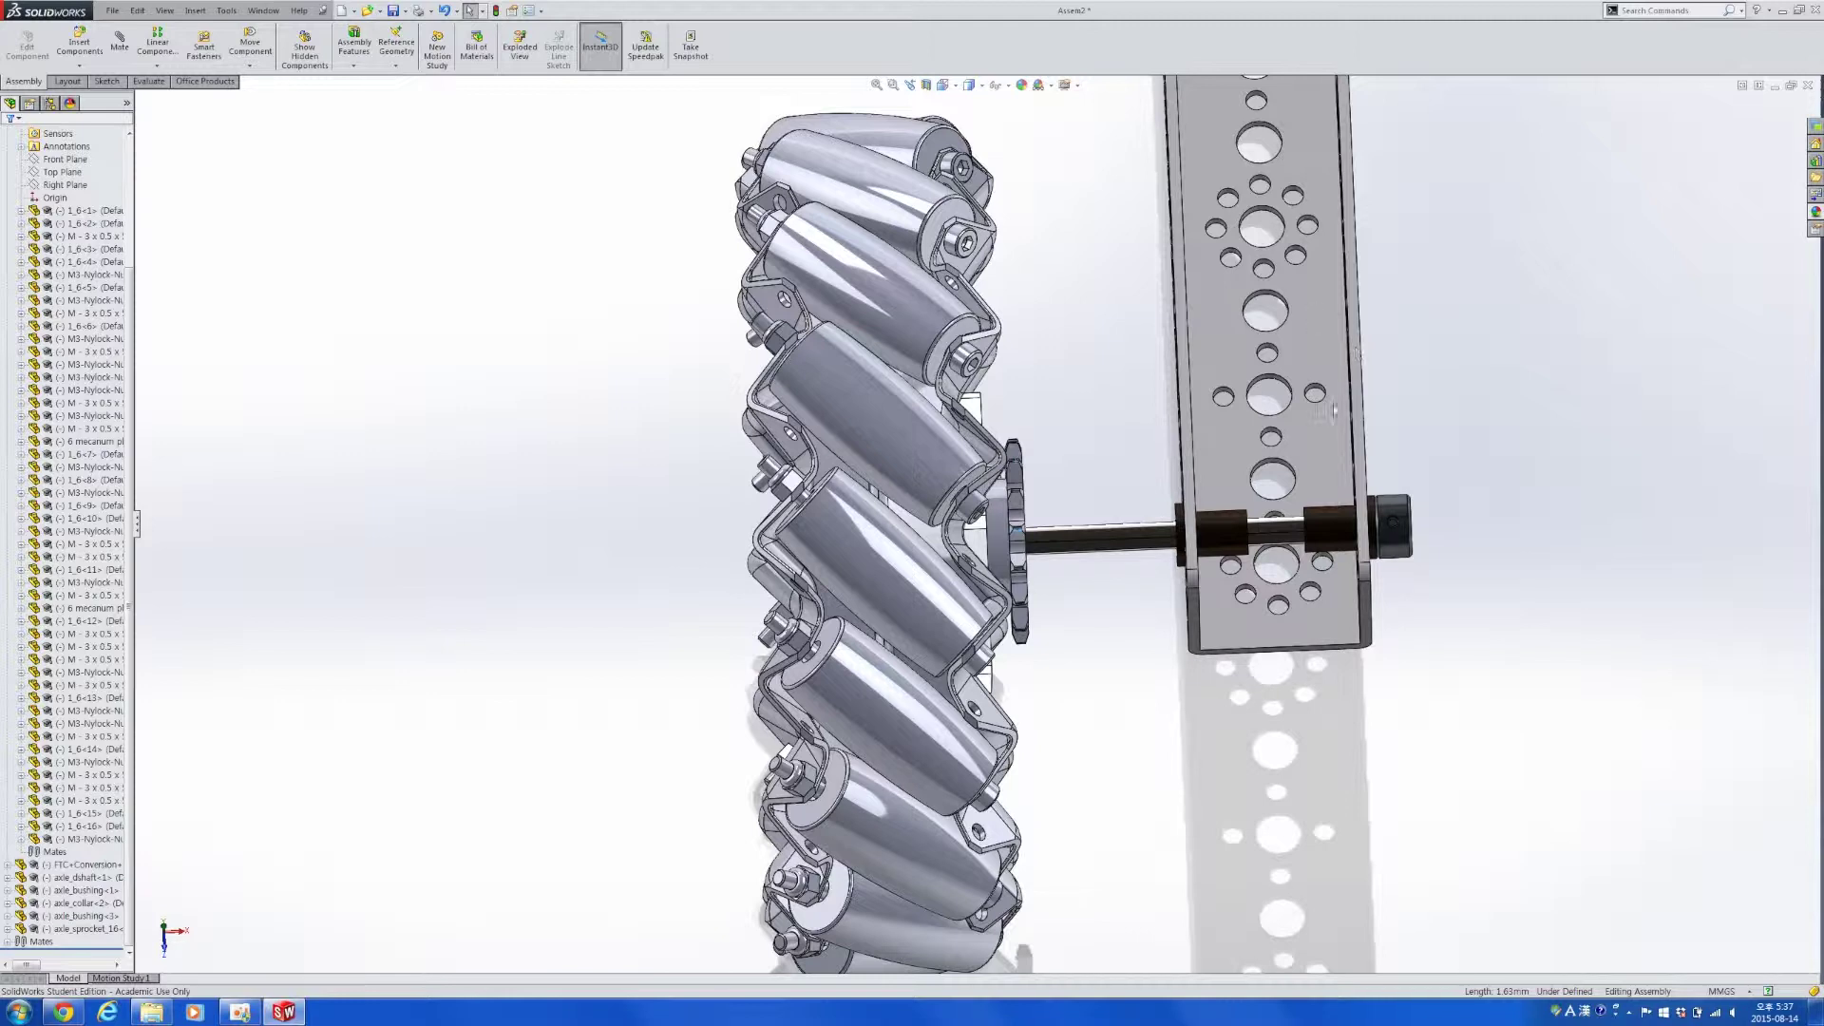
pyautogui.click(1006, 531)
pyautogui.moveTo(1005, 562); pyautogui.dragTo(1031, 594, button='middle')
# Delete the coincident mate between sprocket and conversion plate and slide the sprocket along the shaft away from the plate.
pyautogui.click(980, 599)
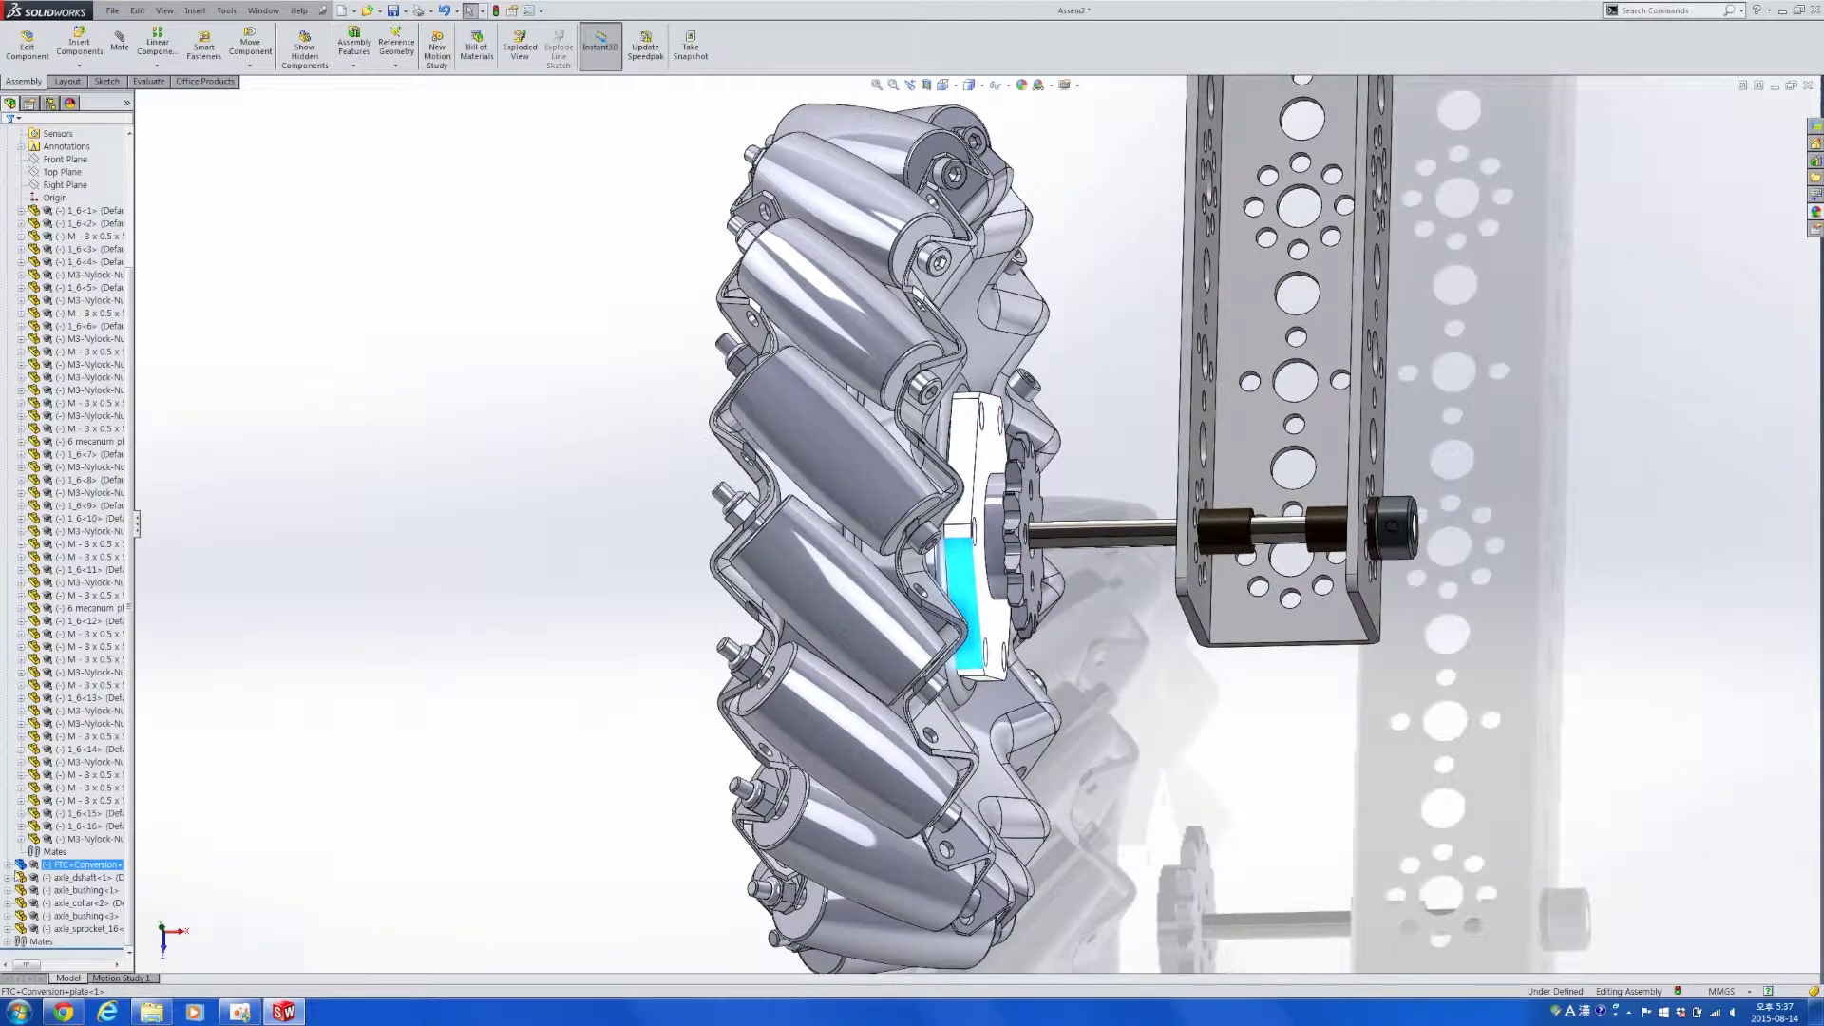
pyautogui.click(7, 942)
pyautogui.click(82, 942)
pyautogui.press('Delete')
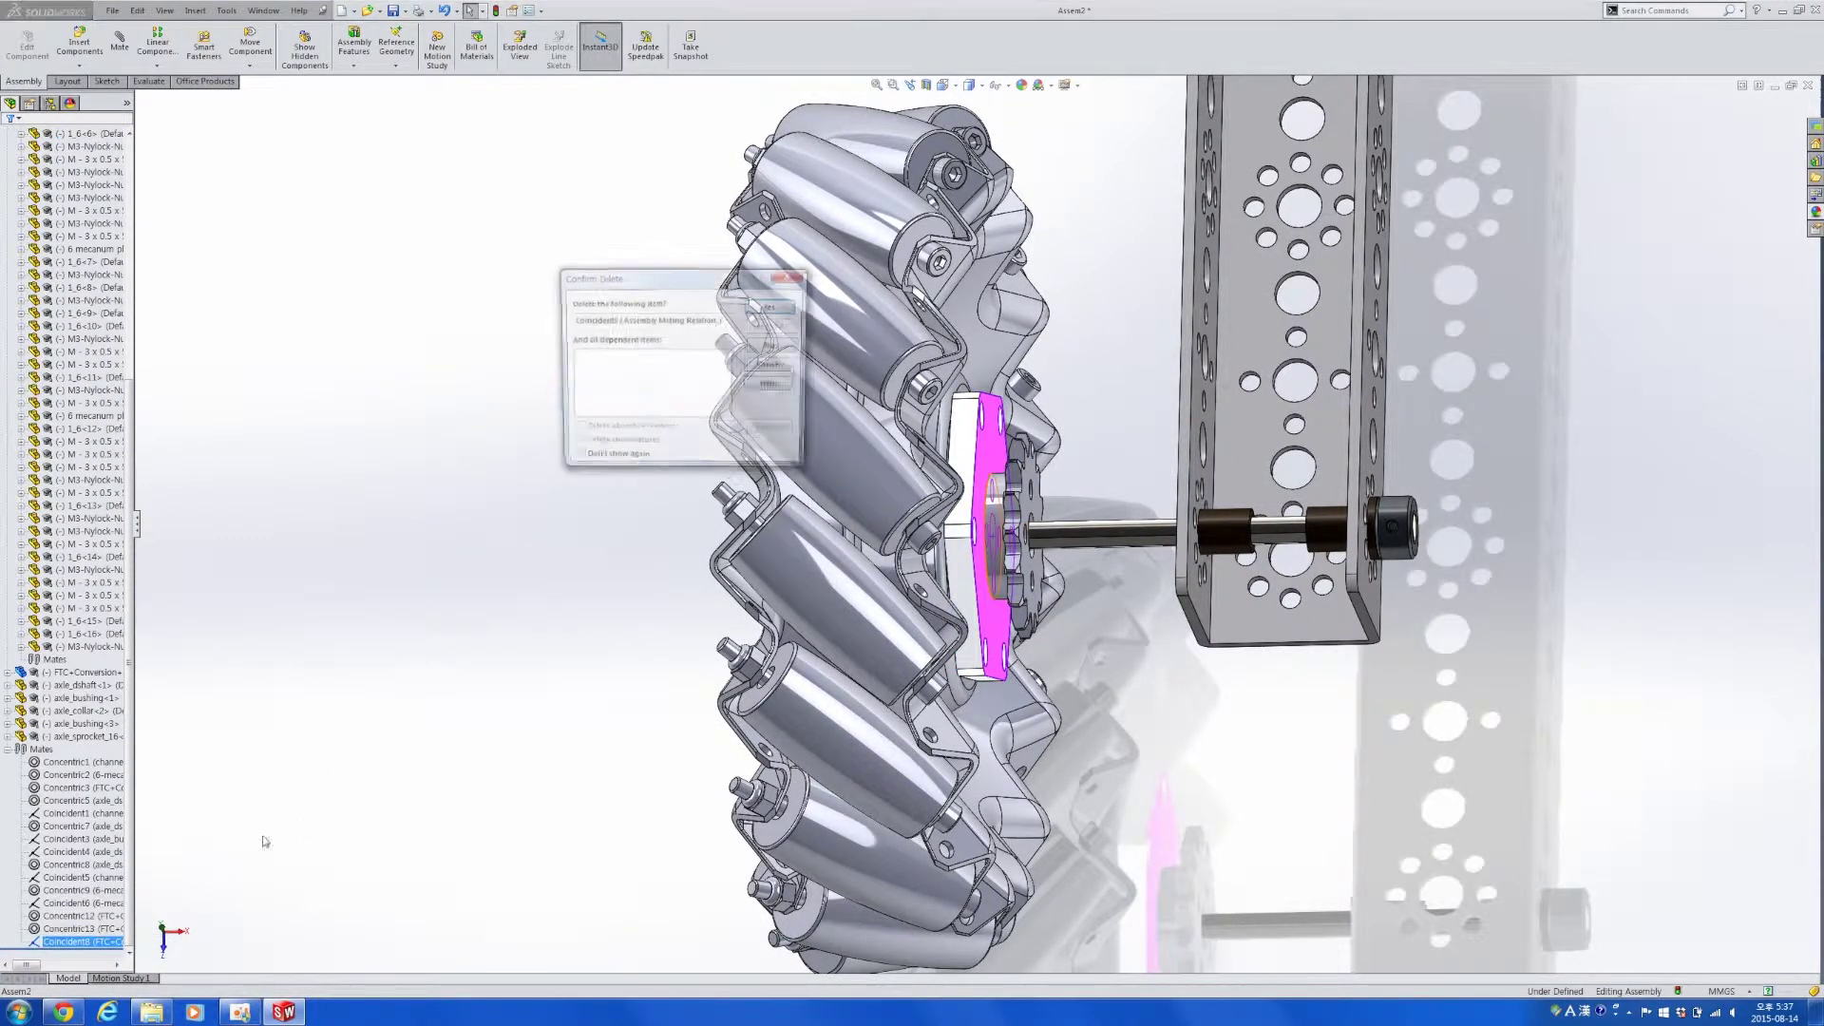
pyautogui.press('Return')
pyautogui.moveTo(999, 562); pyautogui.dragTo(1034, 654)
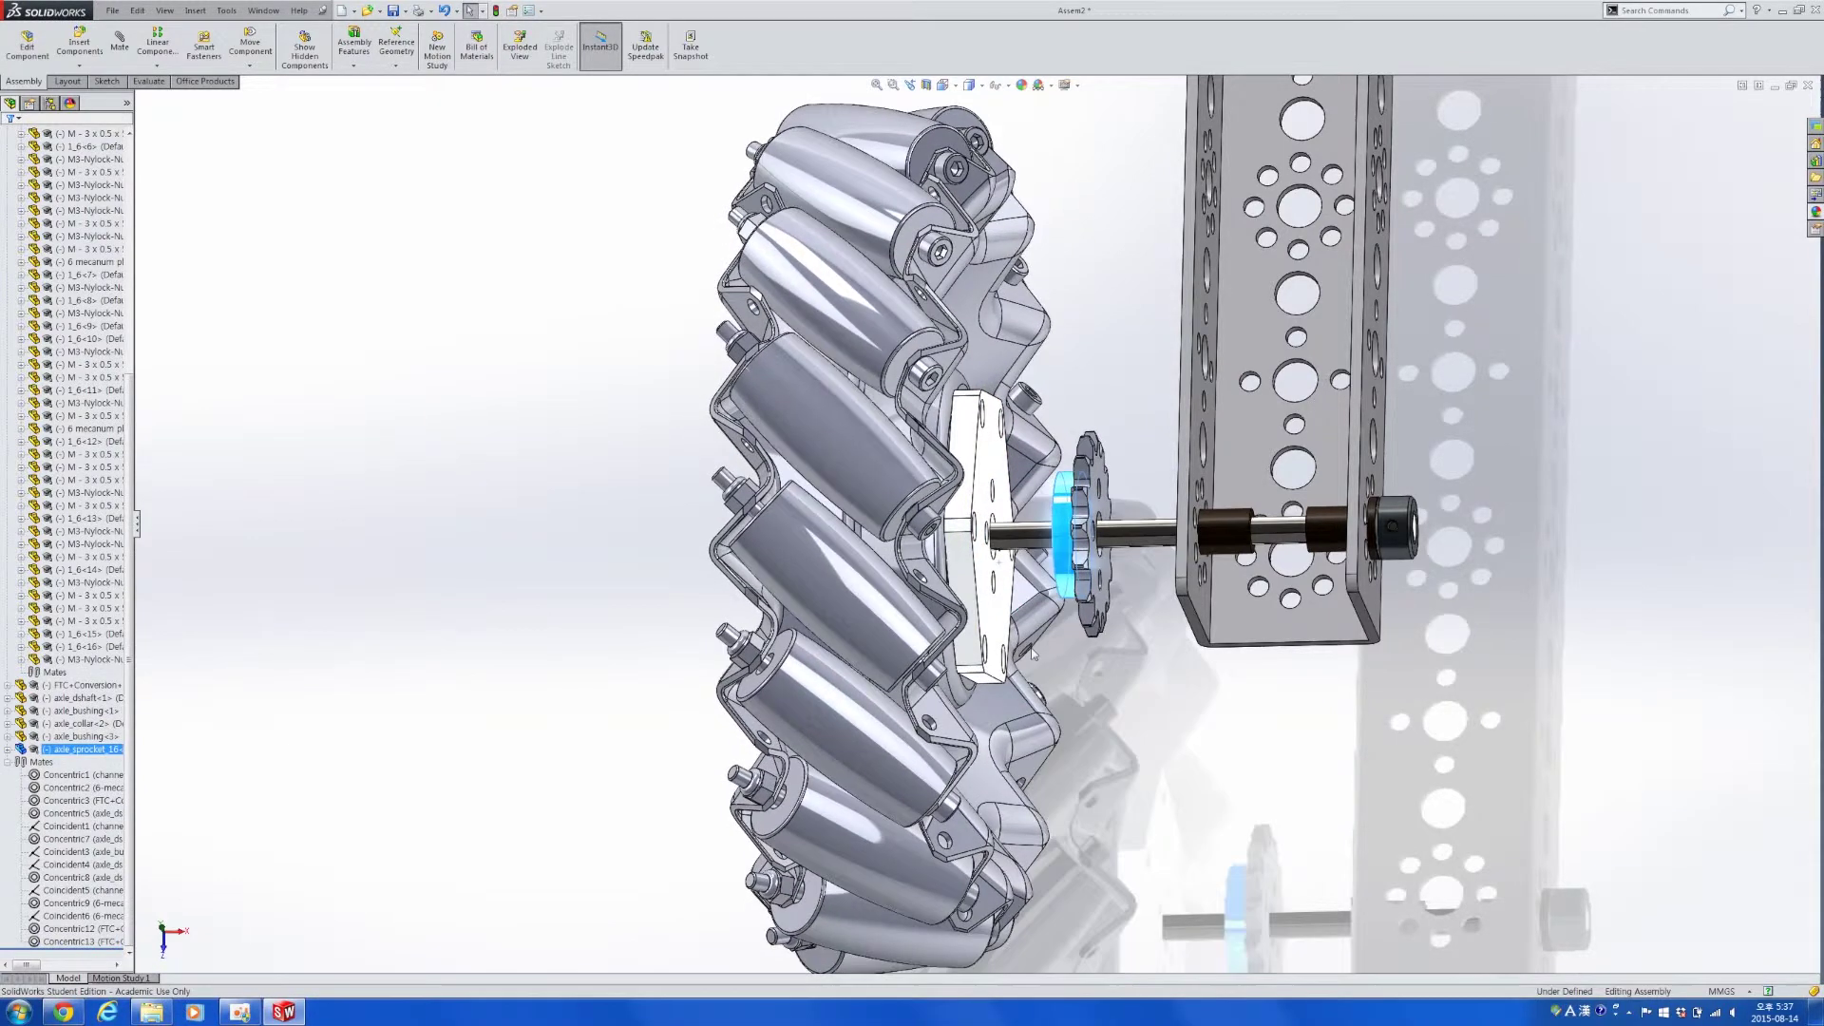
pyautogui.moveTo(1034, 654); pyautogui.dragTo(1066, 663, button='middle')
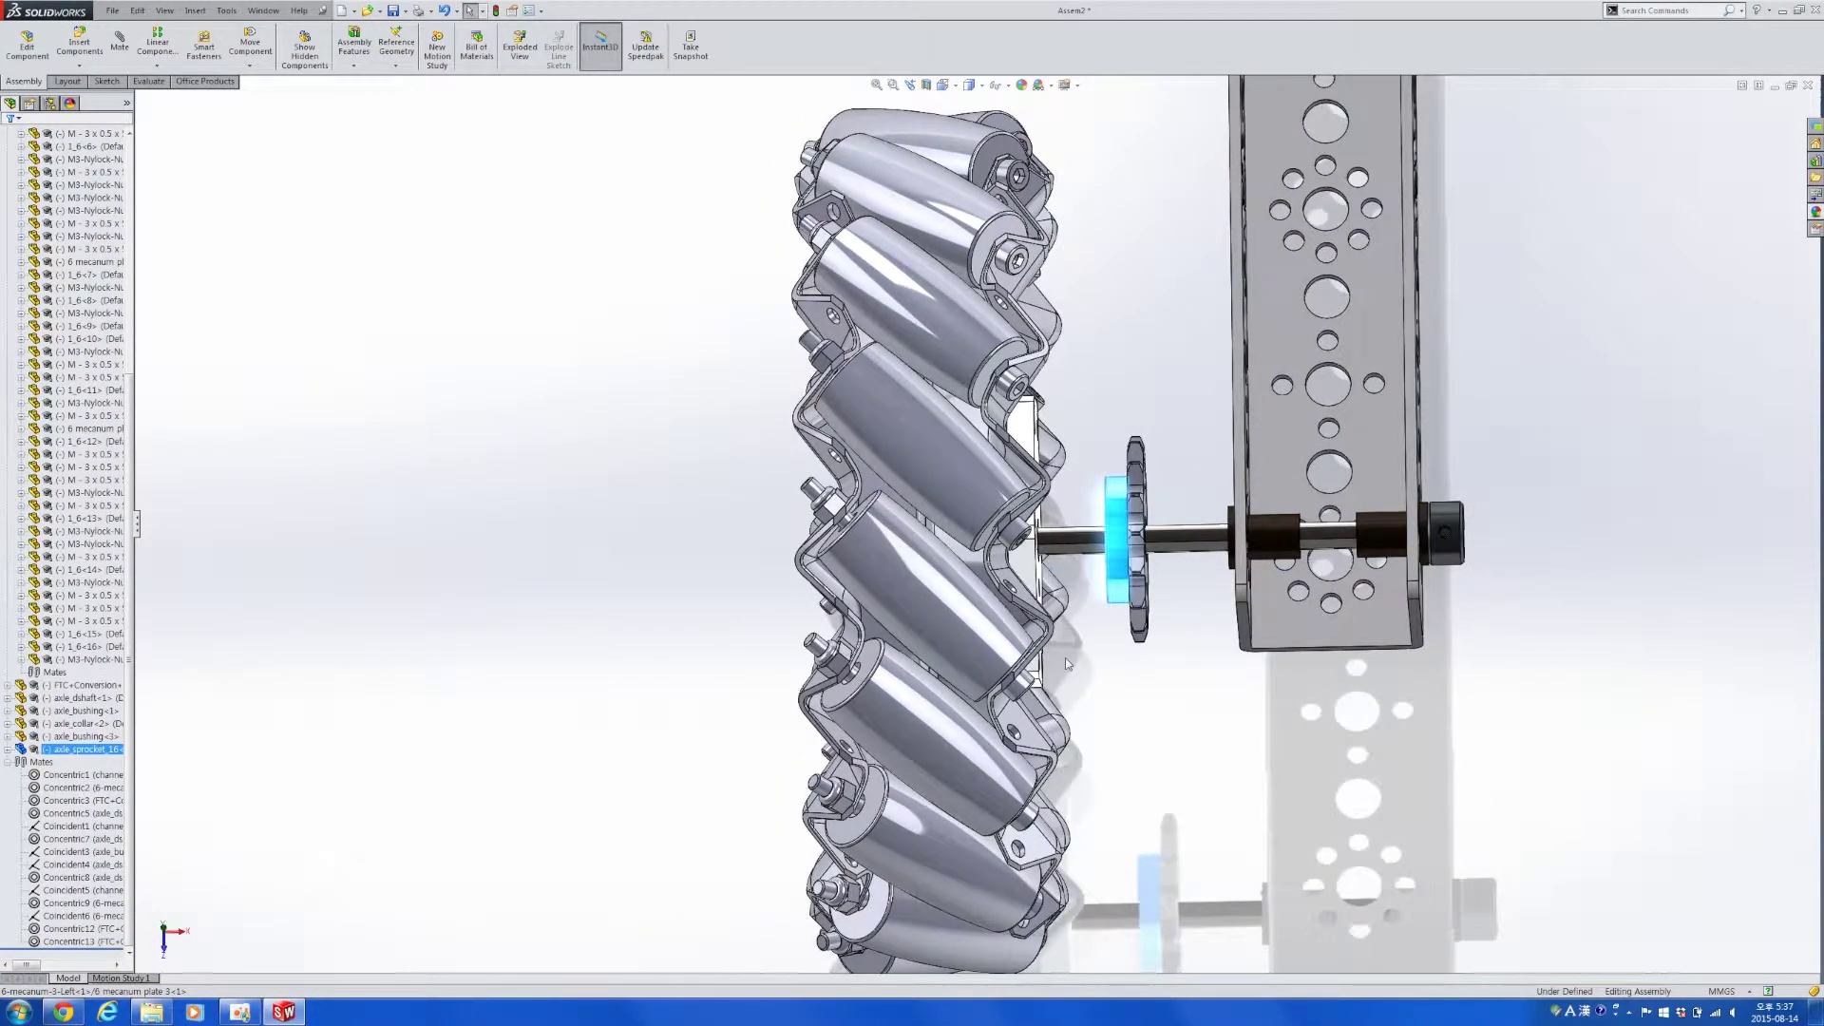
# Switch to the PARTS folder and insert the axle_axle shaft hub into the assembly with its default configuration.
pyautogui.hotkey('alt', 'Tab')
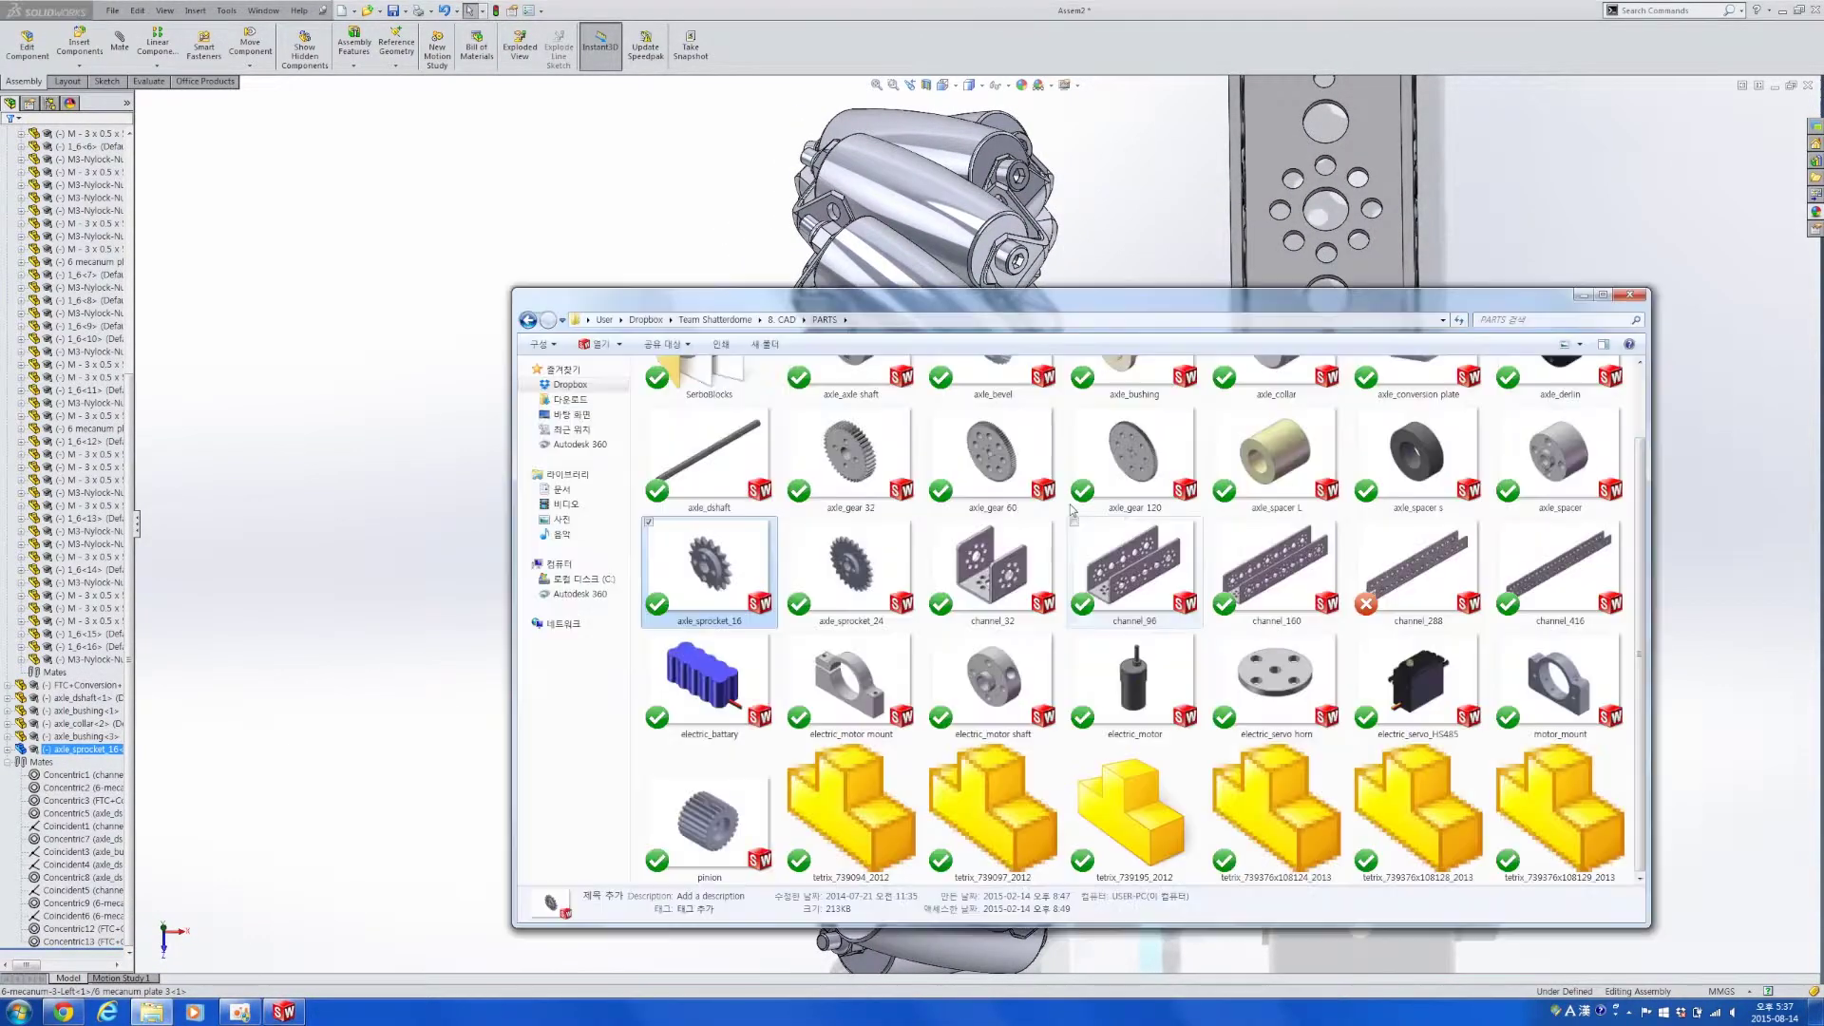
pyautogui.click(982, 497)
pyautogui.scroll(1, 982, 500)
pyautogui.click(983, 431)
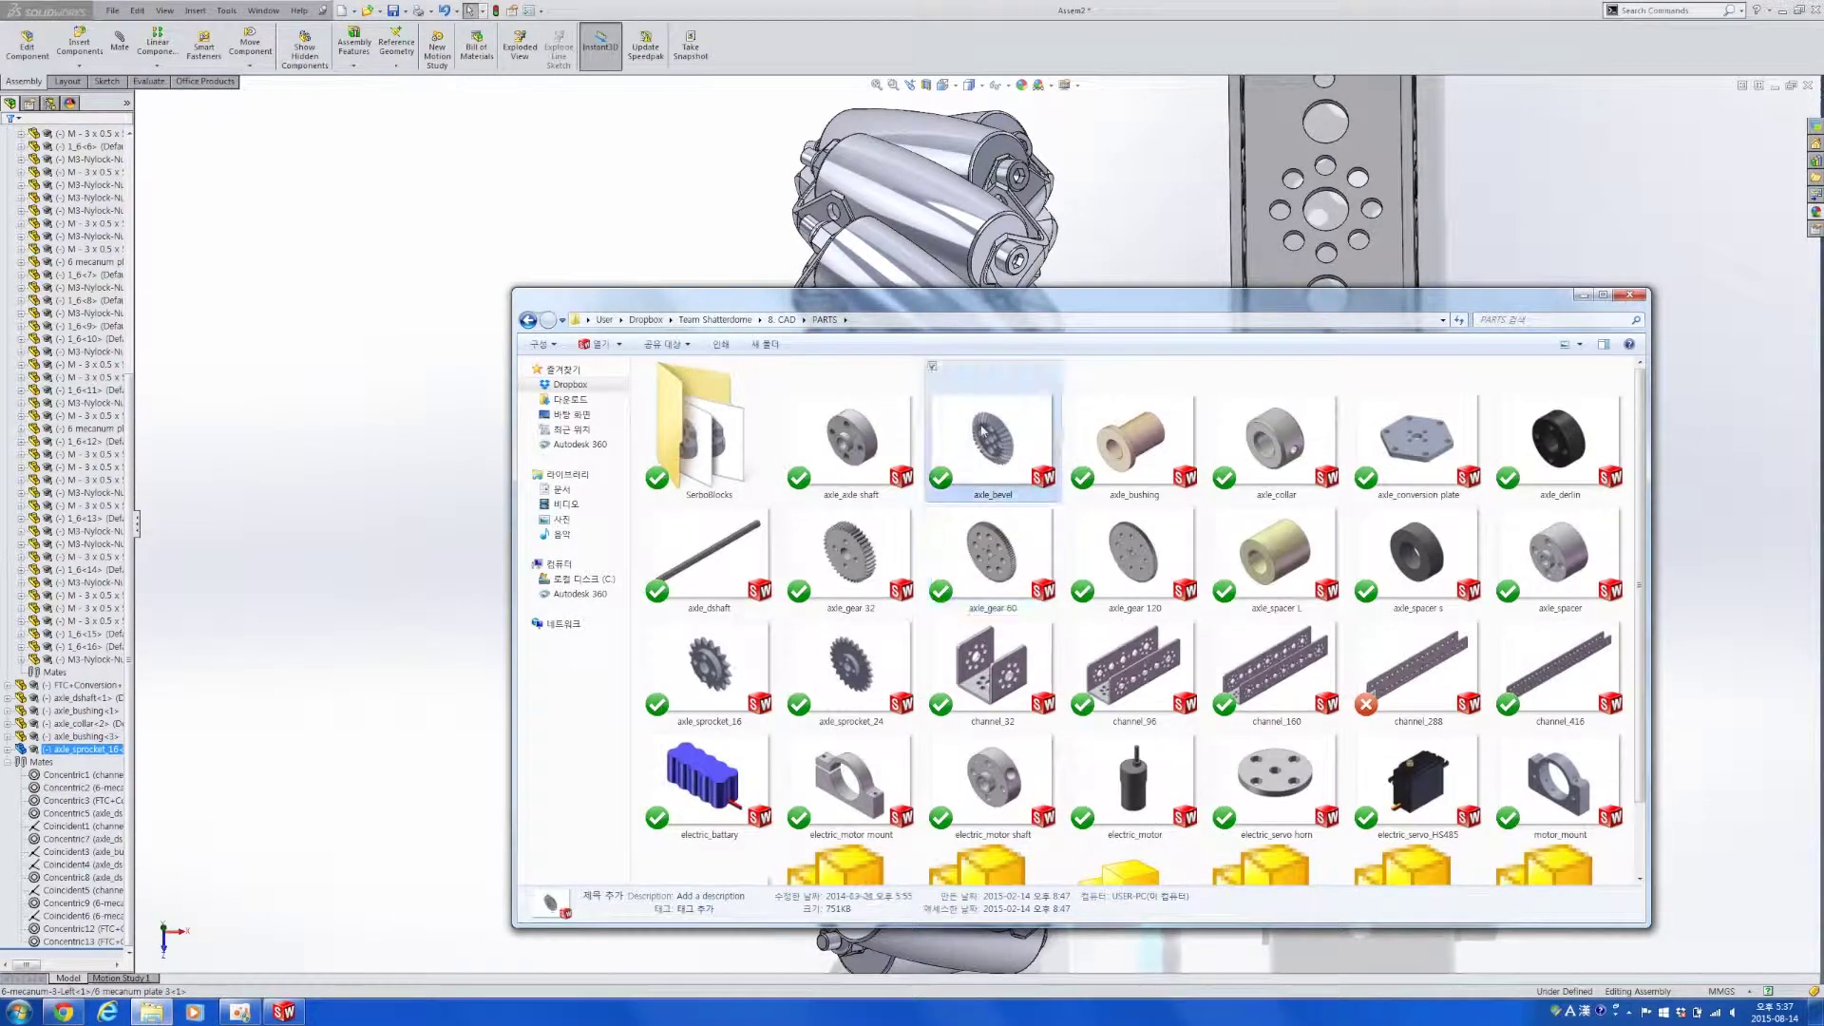
pyautogui.click(893, 443)
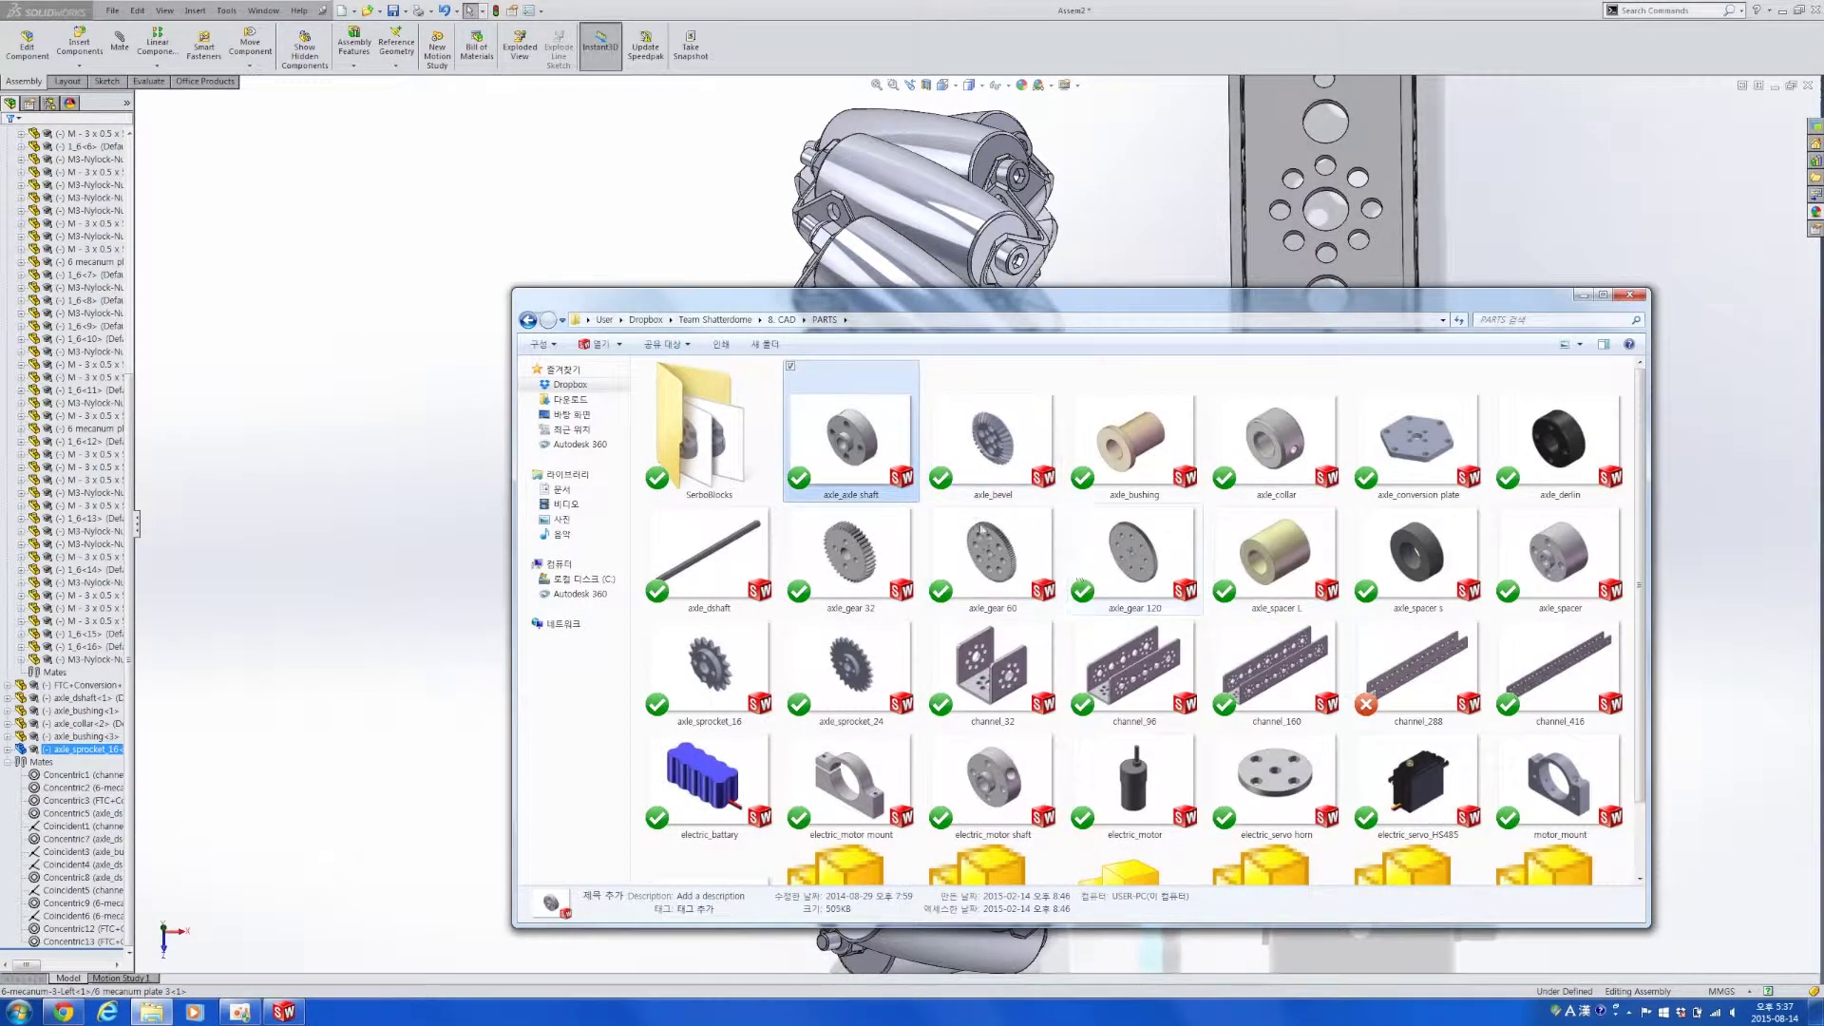
pyautogui.moveTo(1115, 259); pyautogui.dragTo(1129, 242)
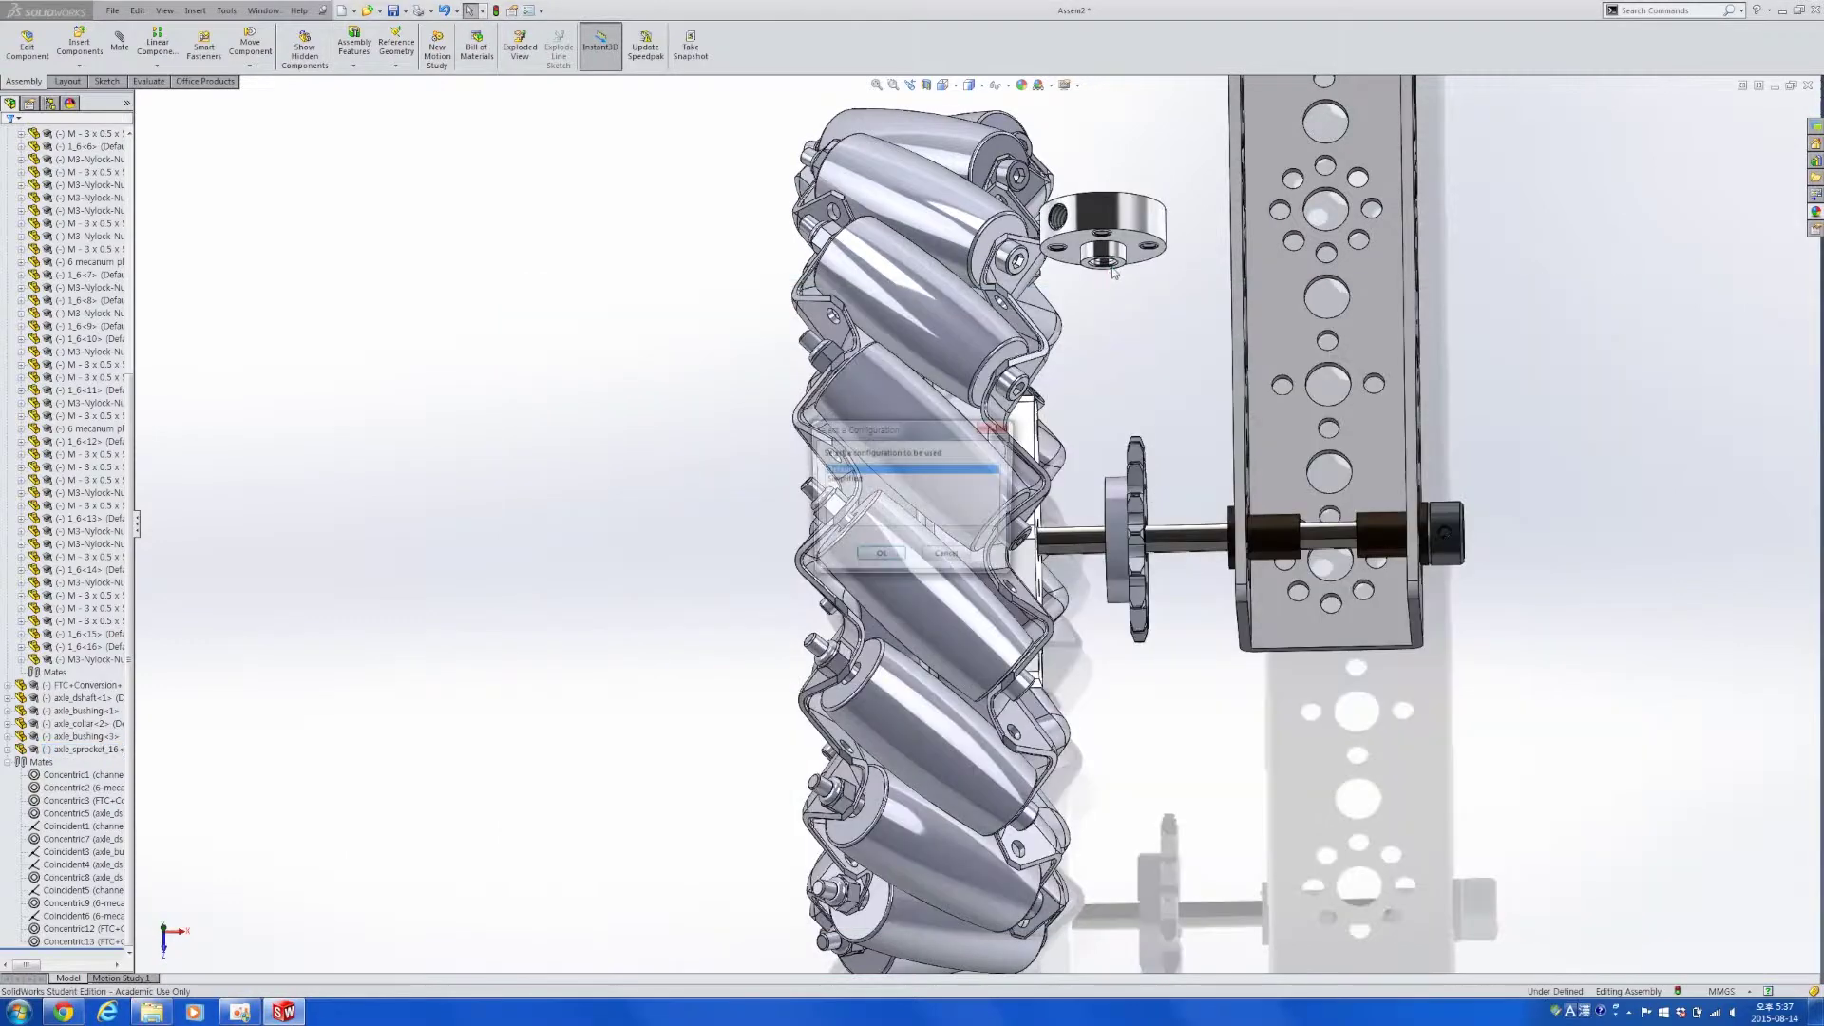
pyautogui.click(879, 558)
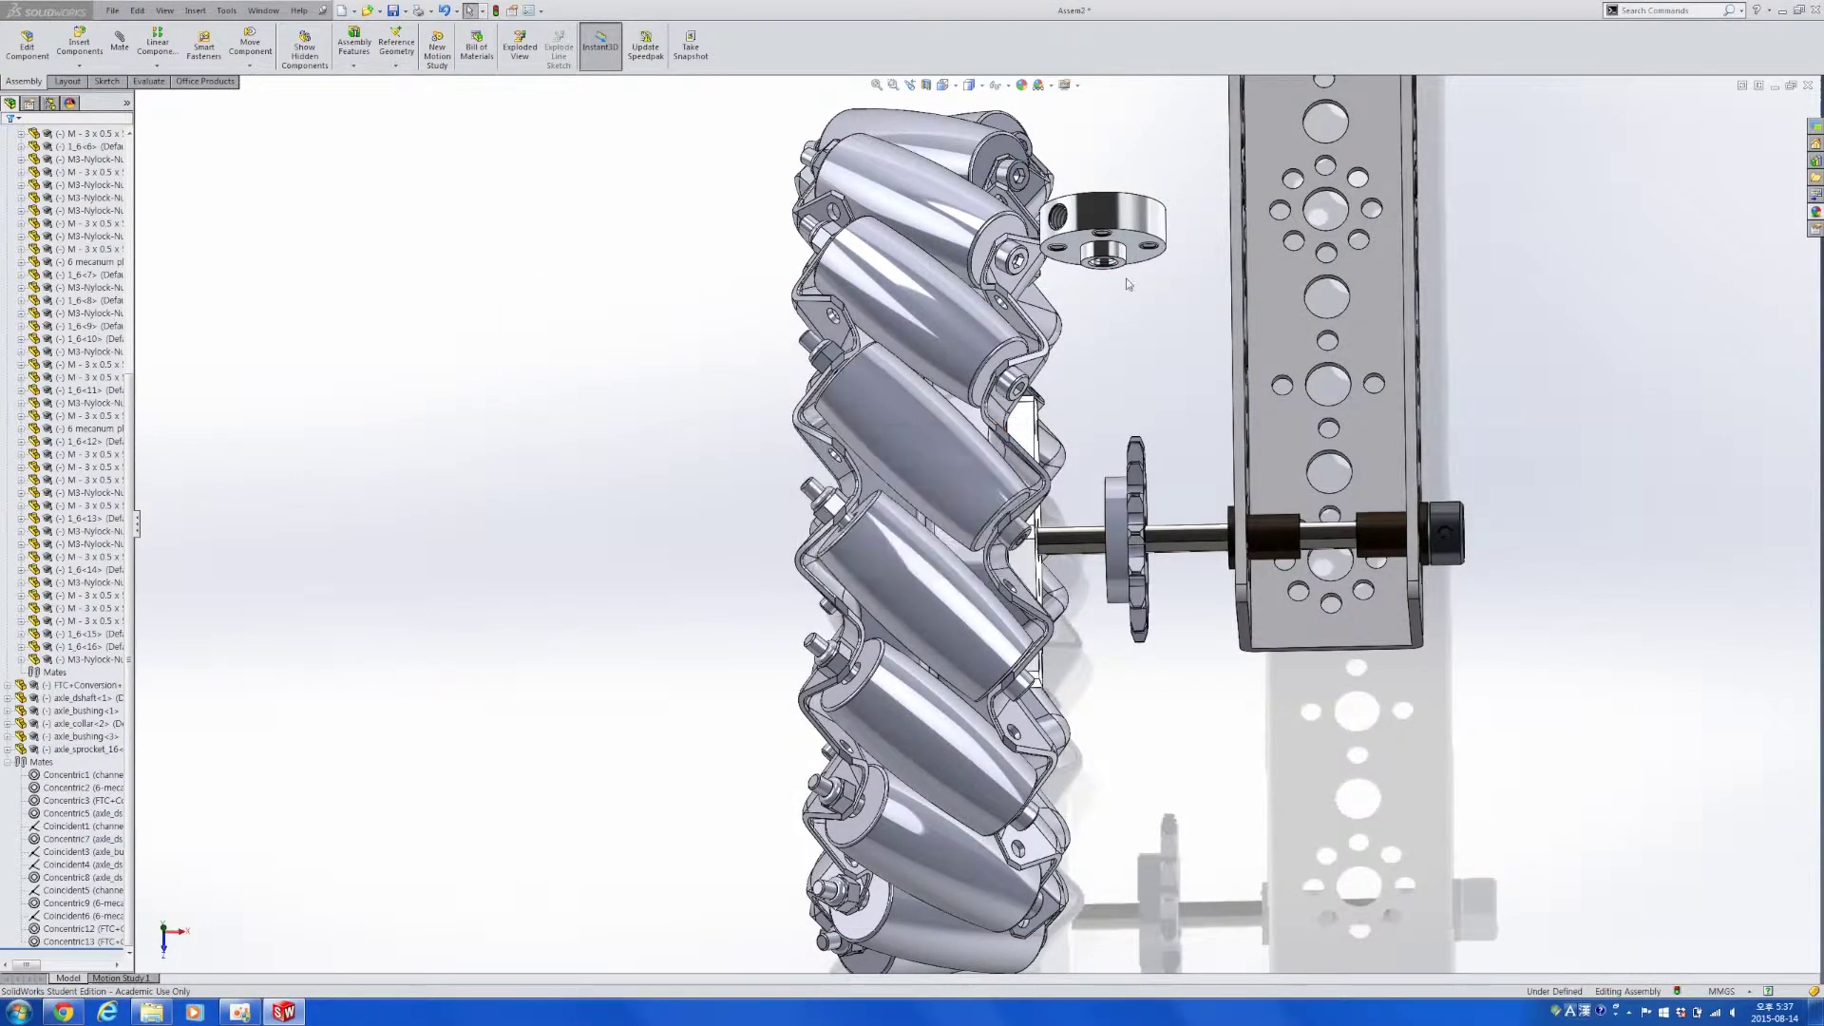
# Mate the axle hub's round boss concentric with the sprocket's centre bore and slide the hub along the D-shaft toward the channel.
pyautogui.scroll(-3, 1113, 263)
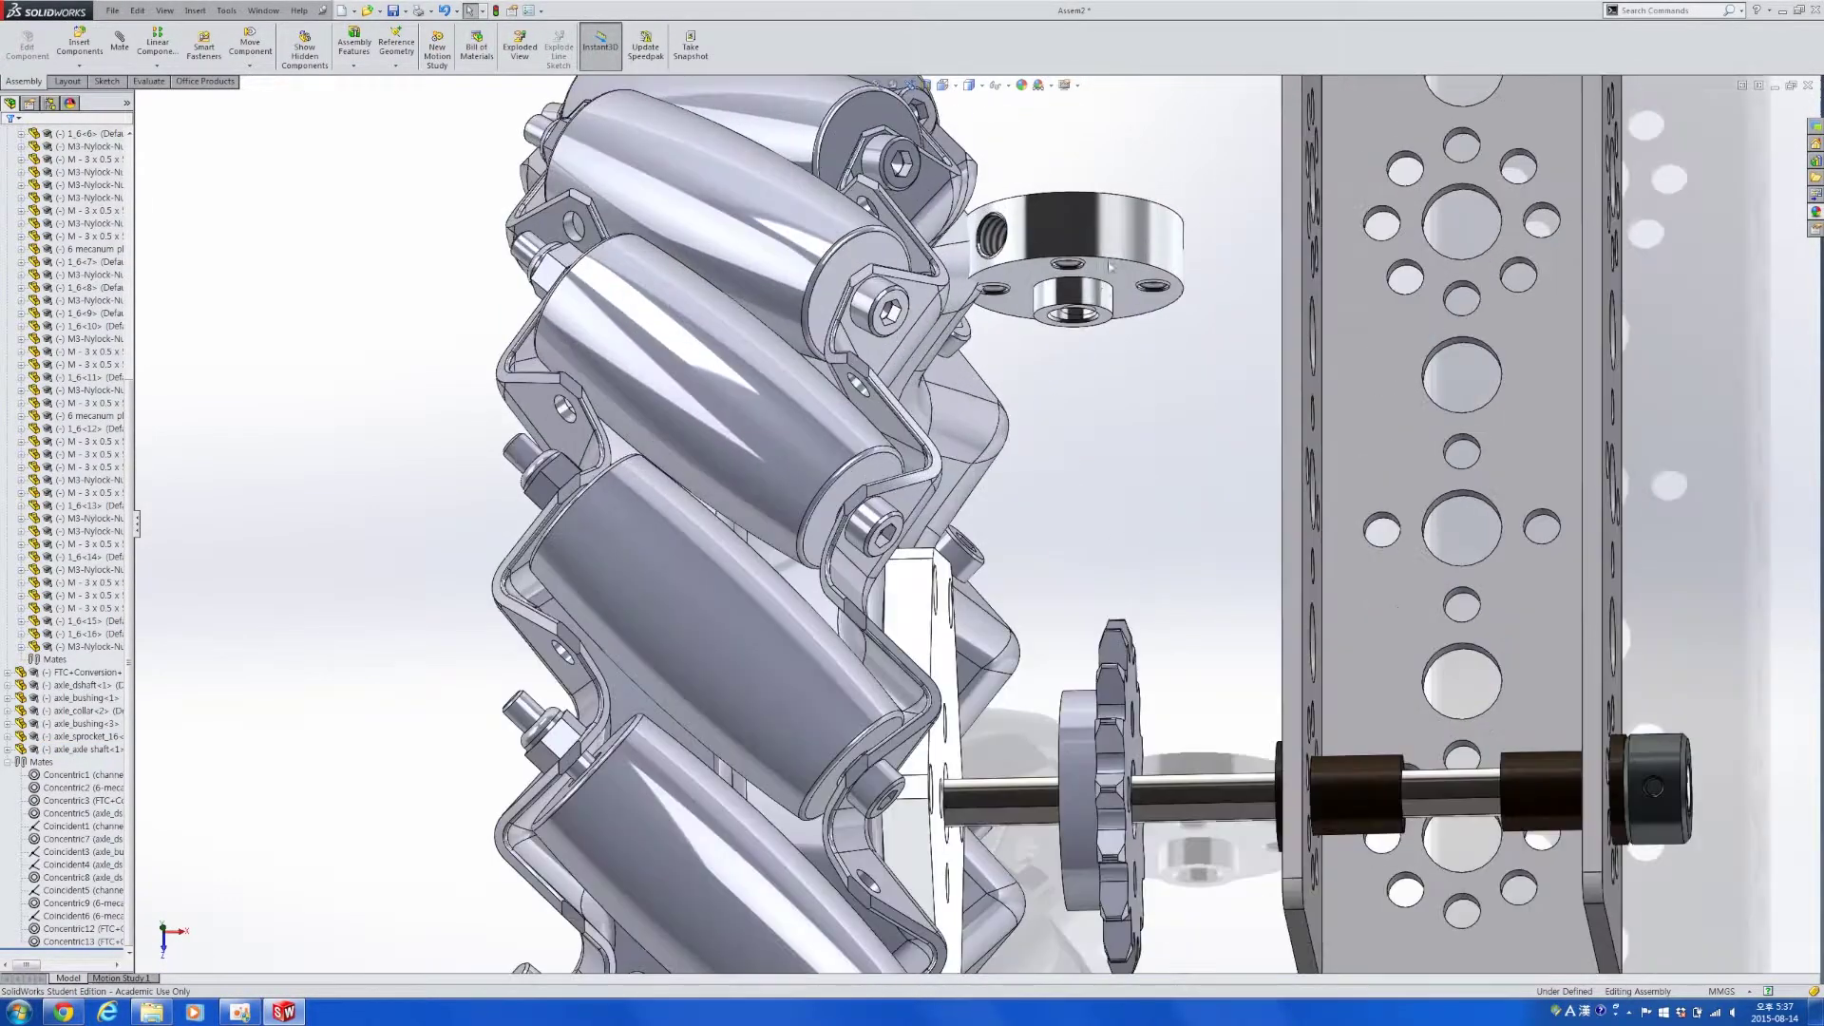
pyautogui.click(1092, 300)
pyautogui.scroll(3, 1042, 656)
pyautogui.moveTo(1005, 669); pyautogui.dragTo(1052, 662, button='middle')
pyautogui.scroll(-5, 1030, 665)
pyautogui.scroll(-2, 1046, 657)
pyautogui.moveTo(979, 682); pyautogui.dragTo(956, 645)
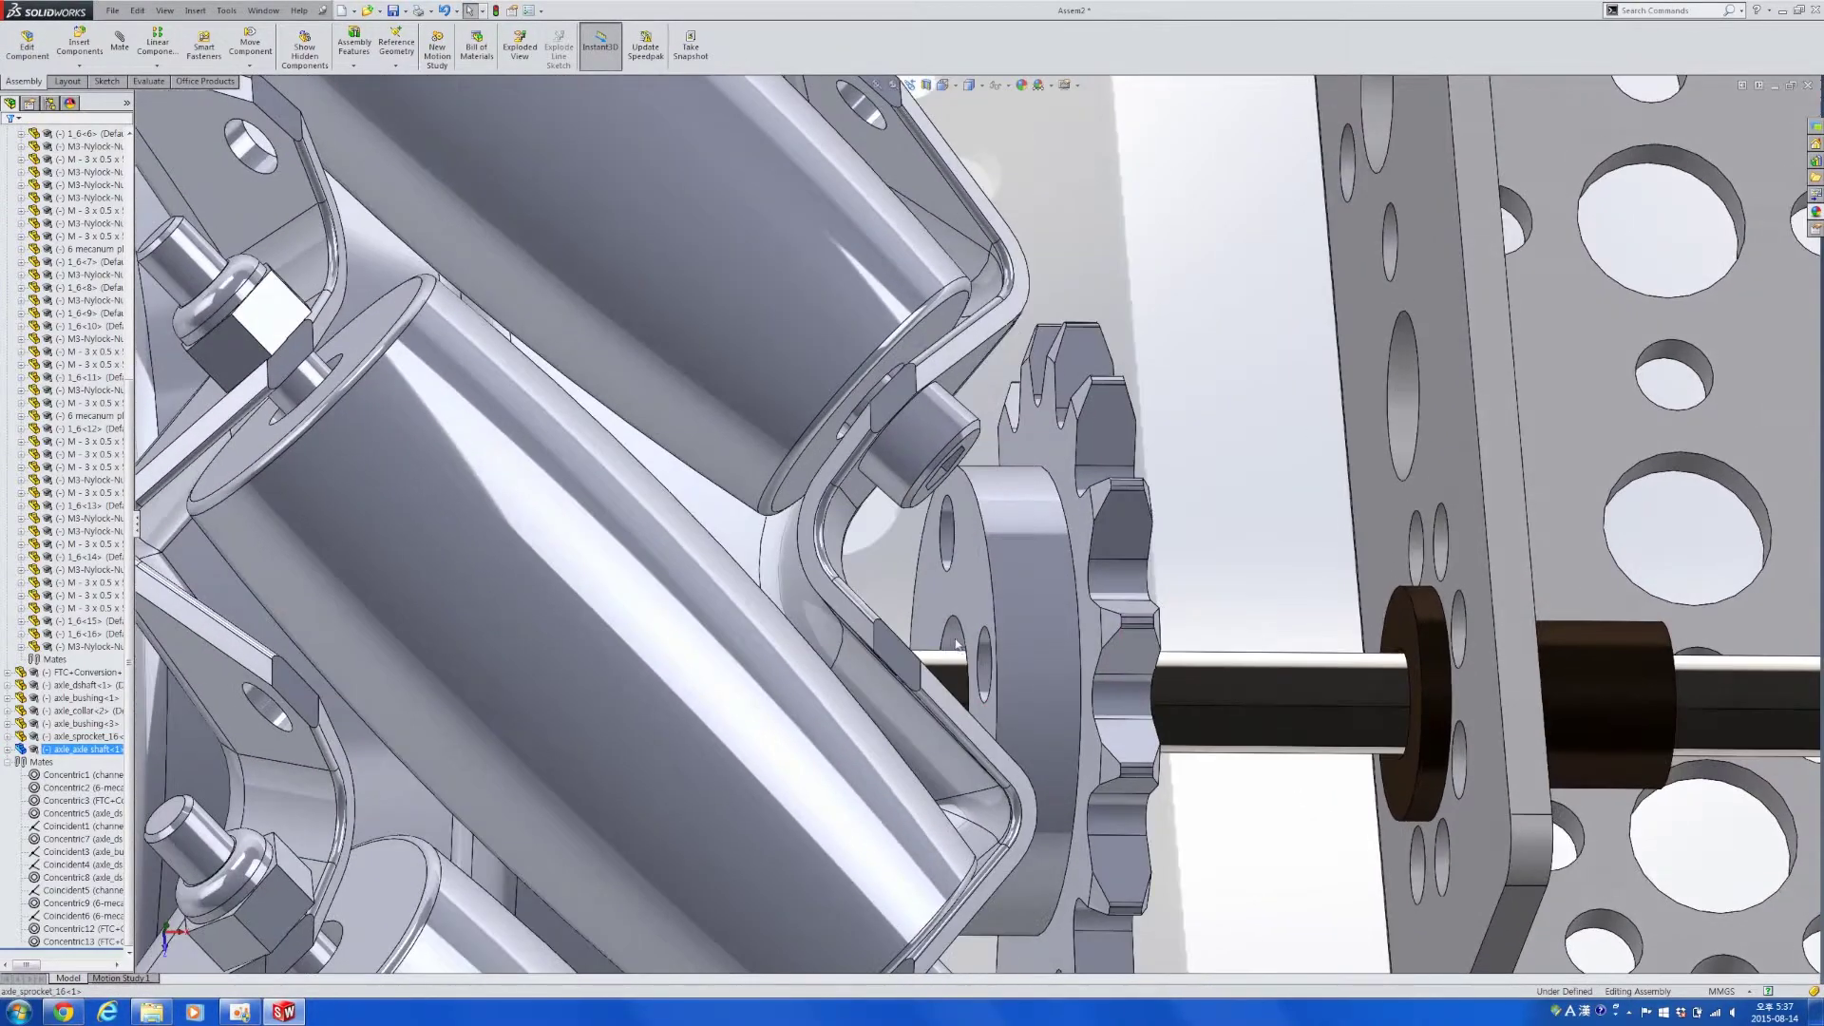
pyautogui.click(955, 644)
pyautogui.click(1046, 624)
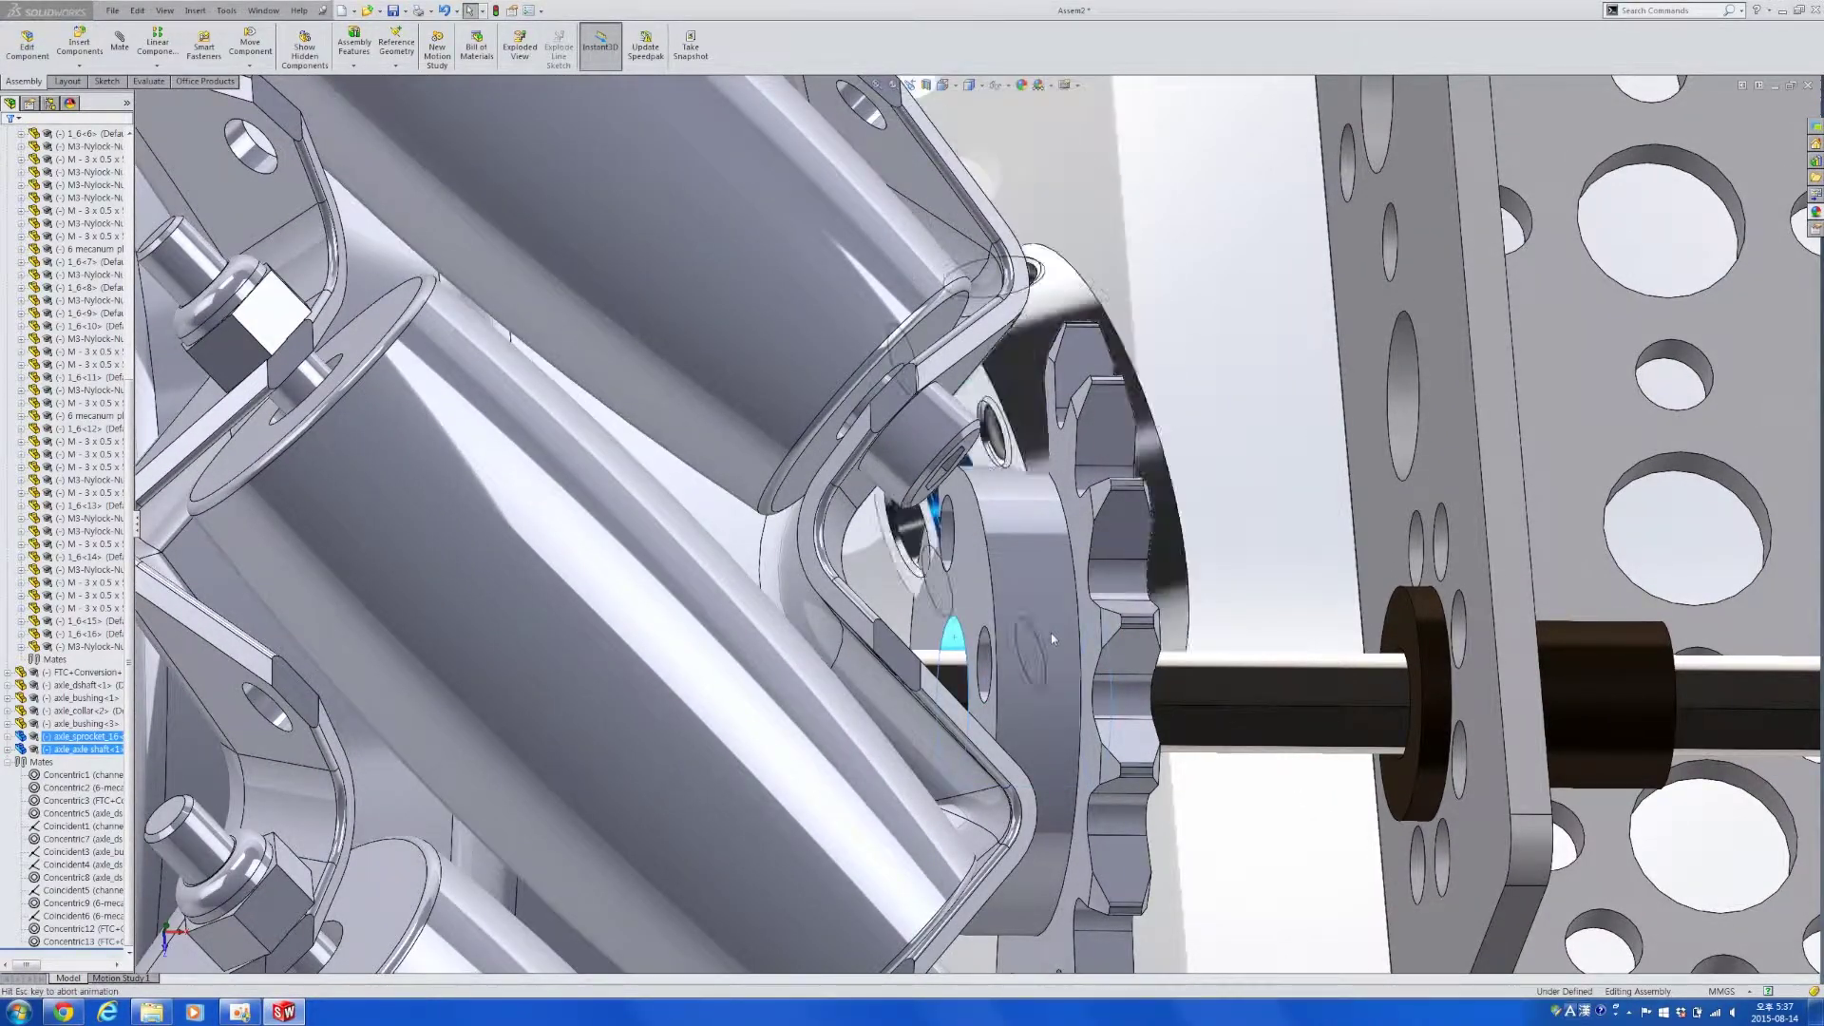
pyautogui.moveTo(1053, 637); pyautogui.dragTo(1125, 654, button='middle')
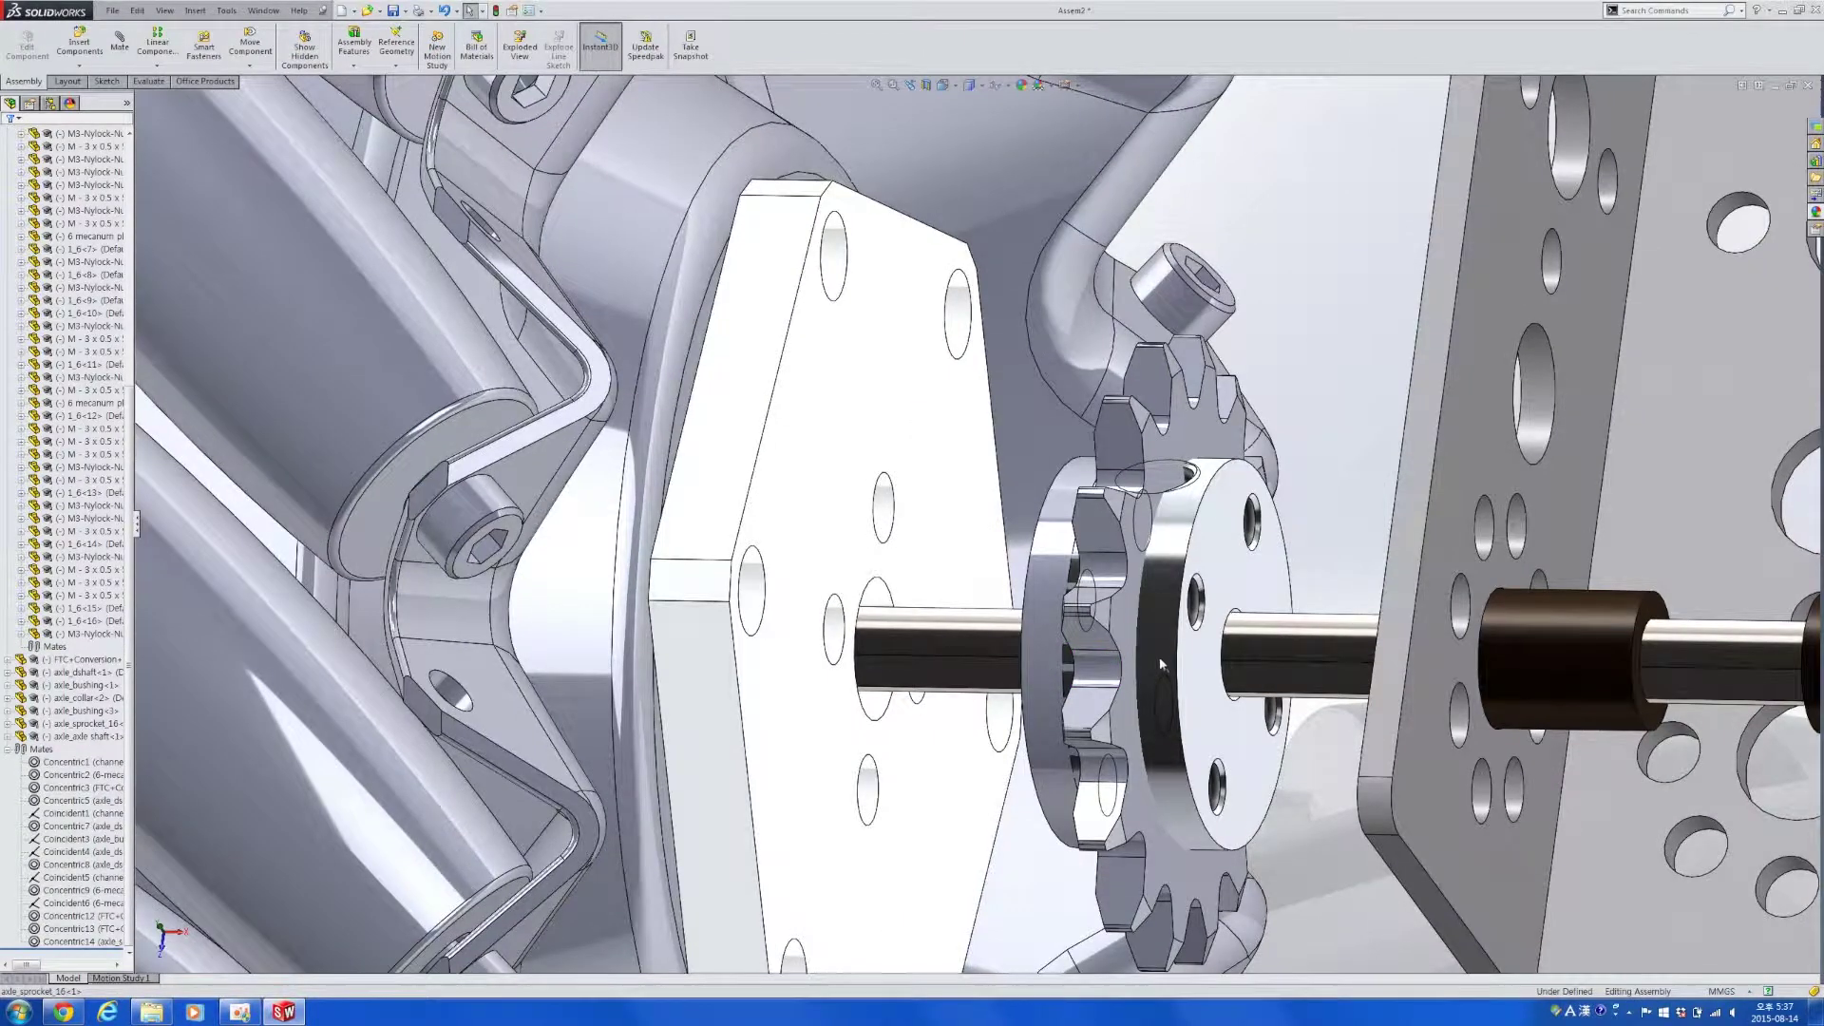
pyautogui.moveTo(1161, 665); pyautogui.dragTo(1097, 548)
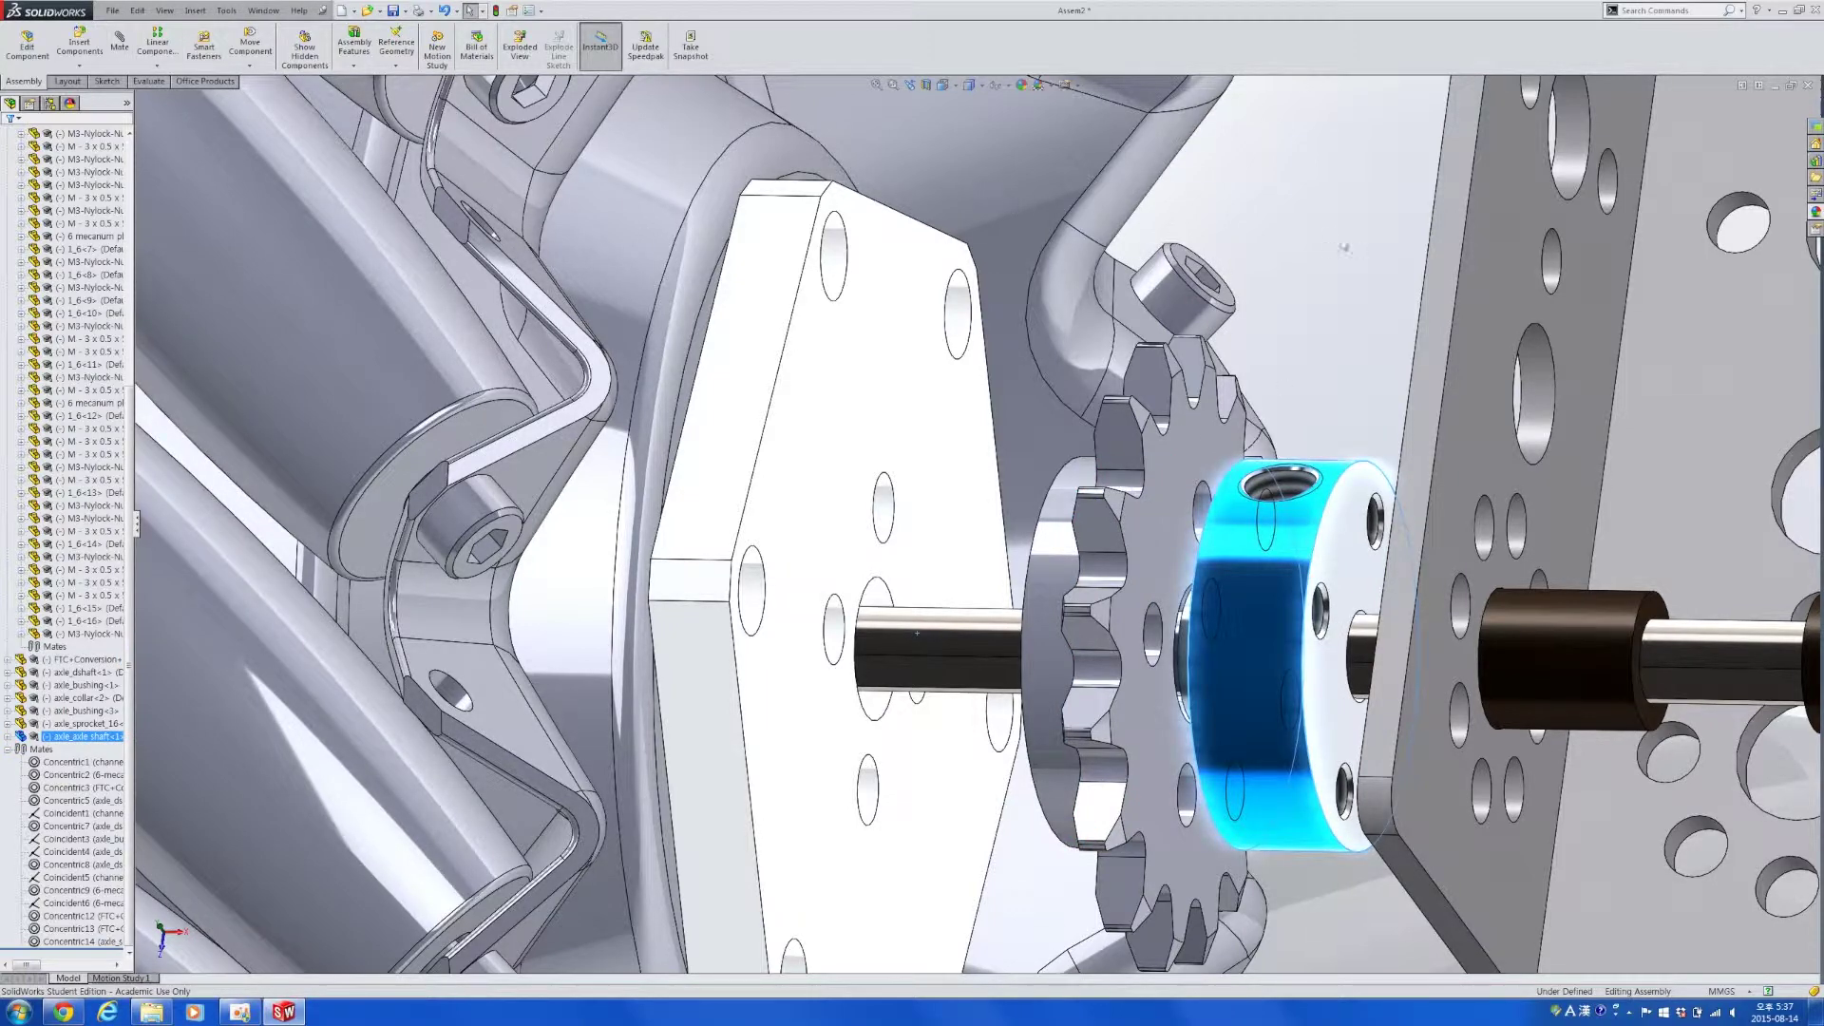
pyautogui.press('Escape')
# Mate the conversion plate's channel-side face coincident with the axle hub's wheel-side face.
pyautogui.click(119, 43)
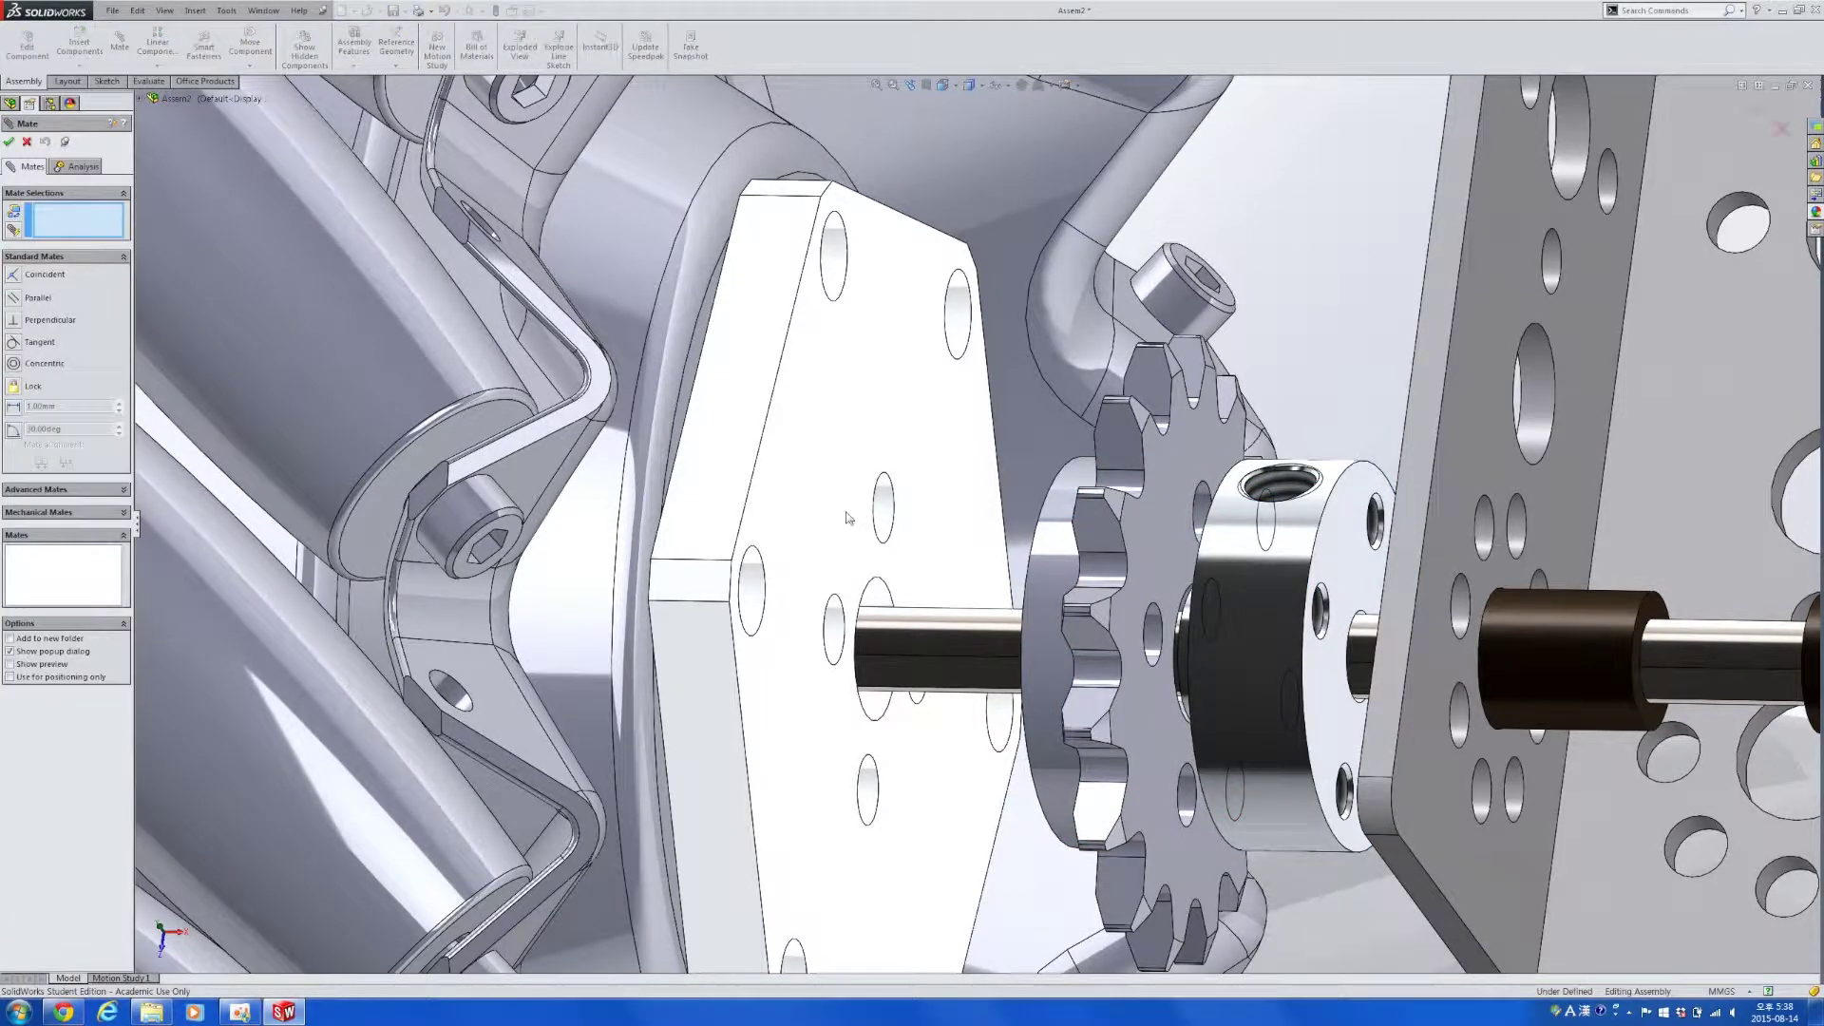
pyautogui.click(845, 519)
pyautogui.moveTo(845, 520); pyautogui.dragTo(1279, 690, button='middle')
pyautogui.scroll(-4, 1114, 536)
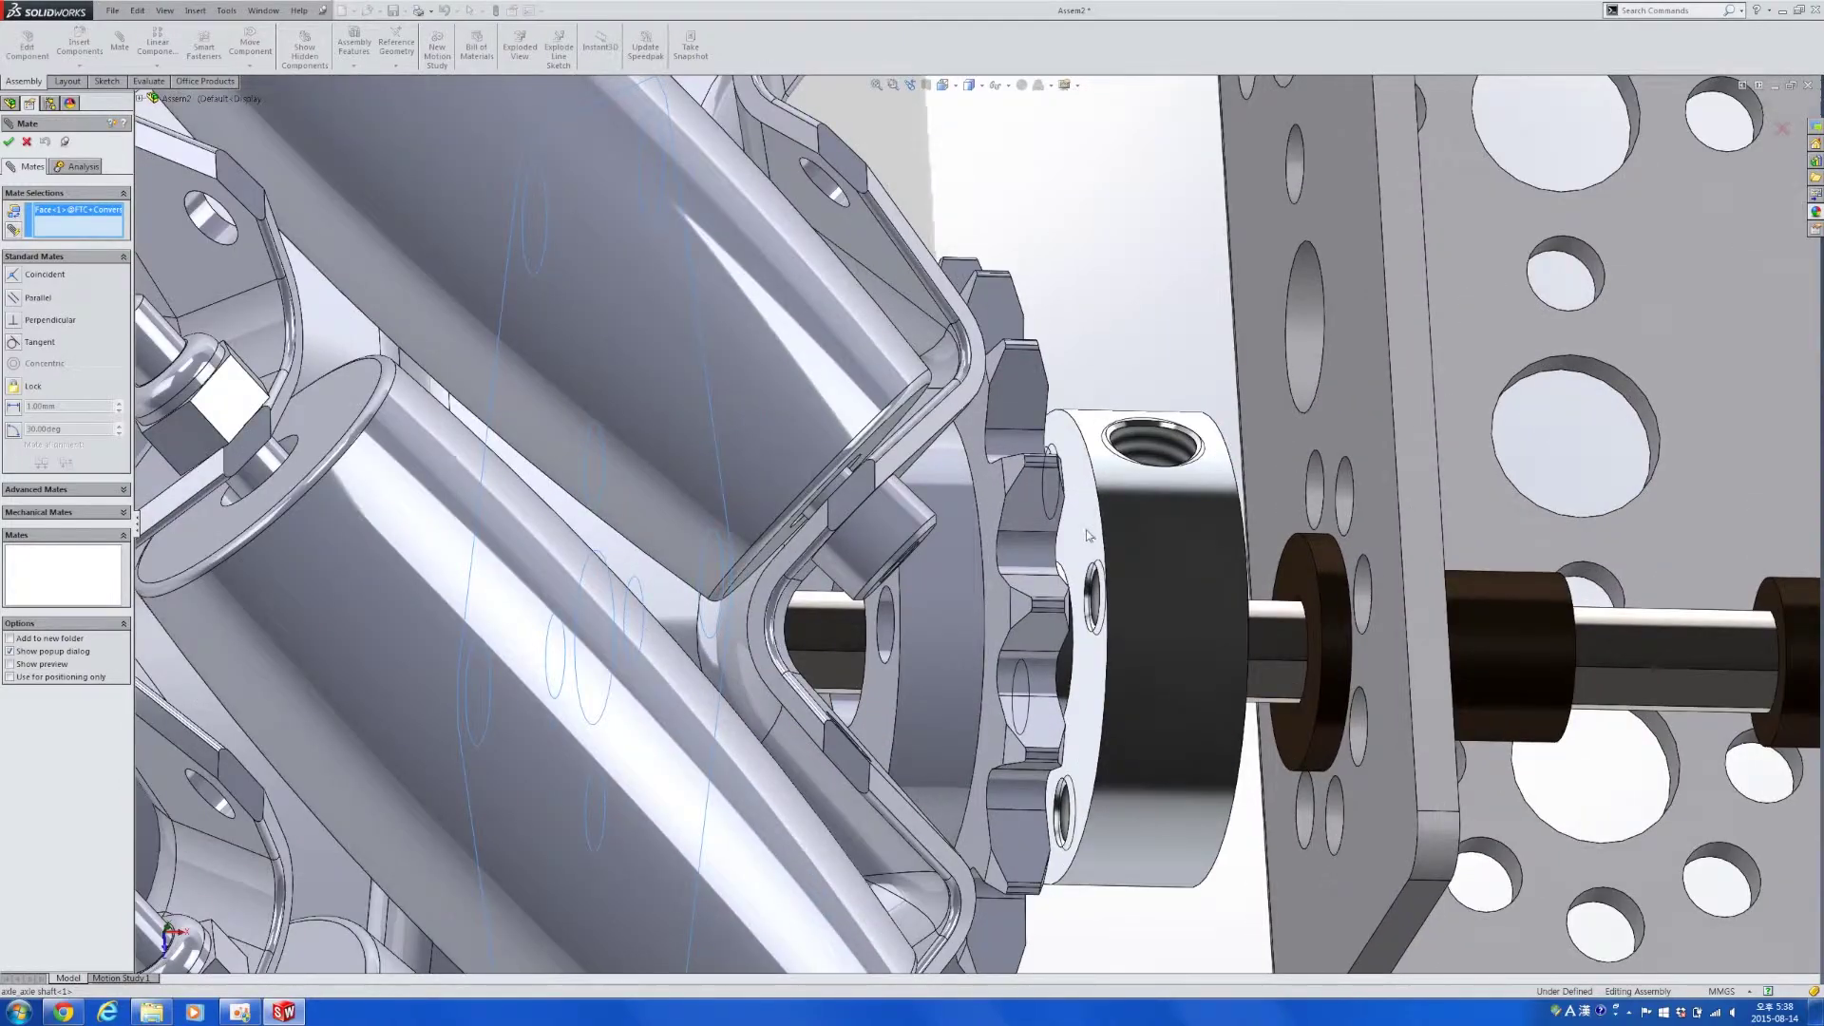
pyautogui.click(1102, 538)
pyautogui.click(1106, 554)
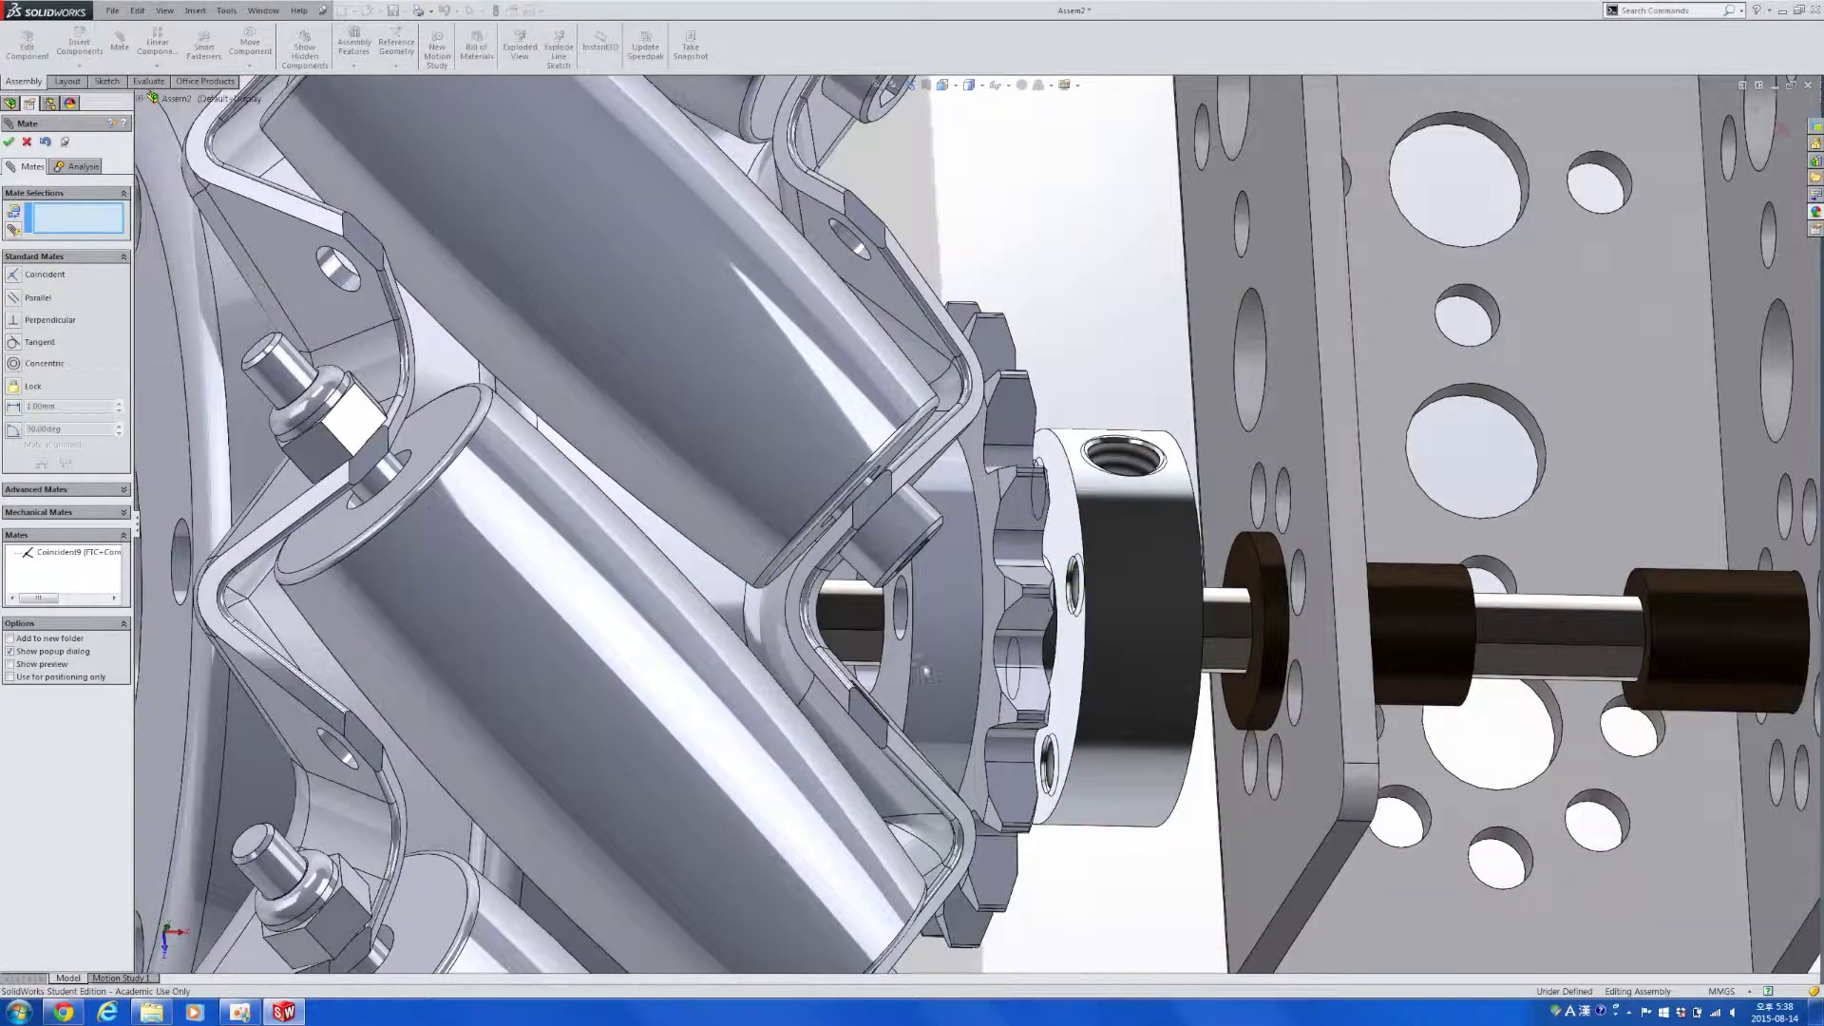
# Mate the sprocket's wheel-side hub face coincident with the axle hub's channel-side face.
pyautogui.click(1015, 655)
pyautogui.scroll(3, 1015, 655)
pyautogui.moveTo(1015, 656); pyautogui.dragTo(1159, 524, button='middle')
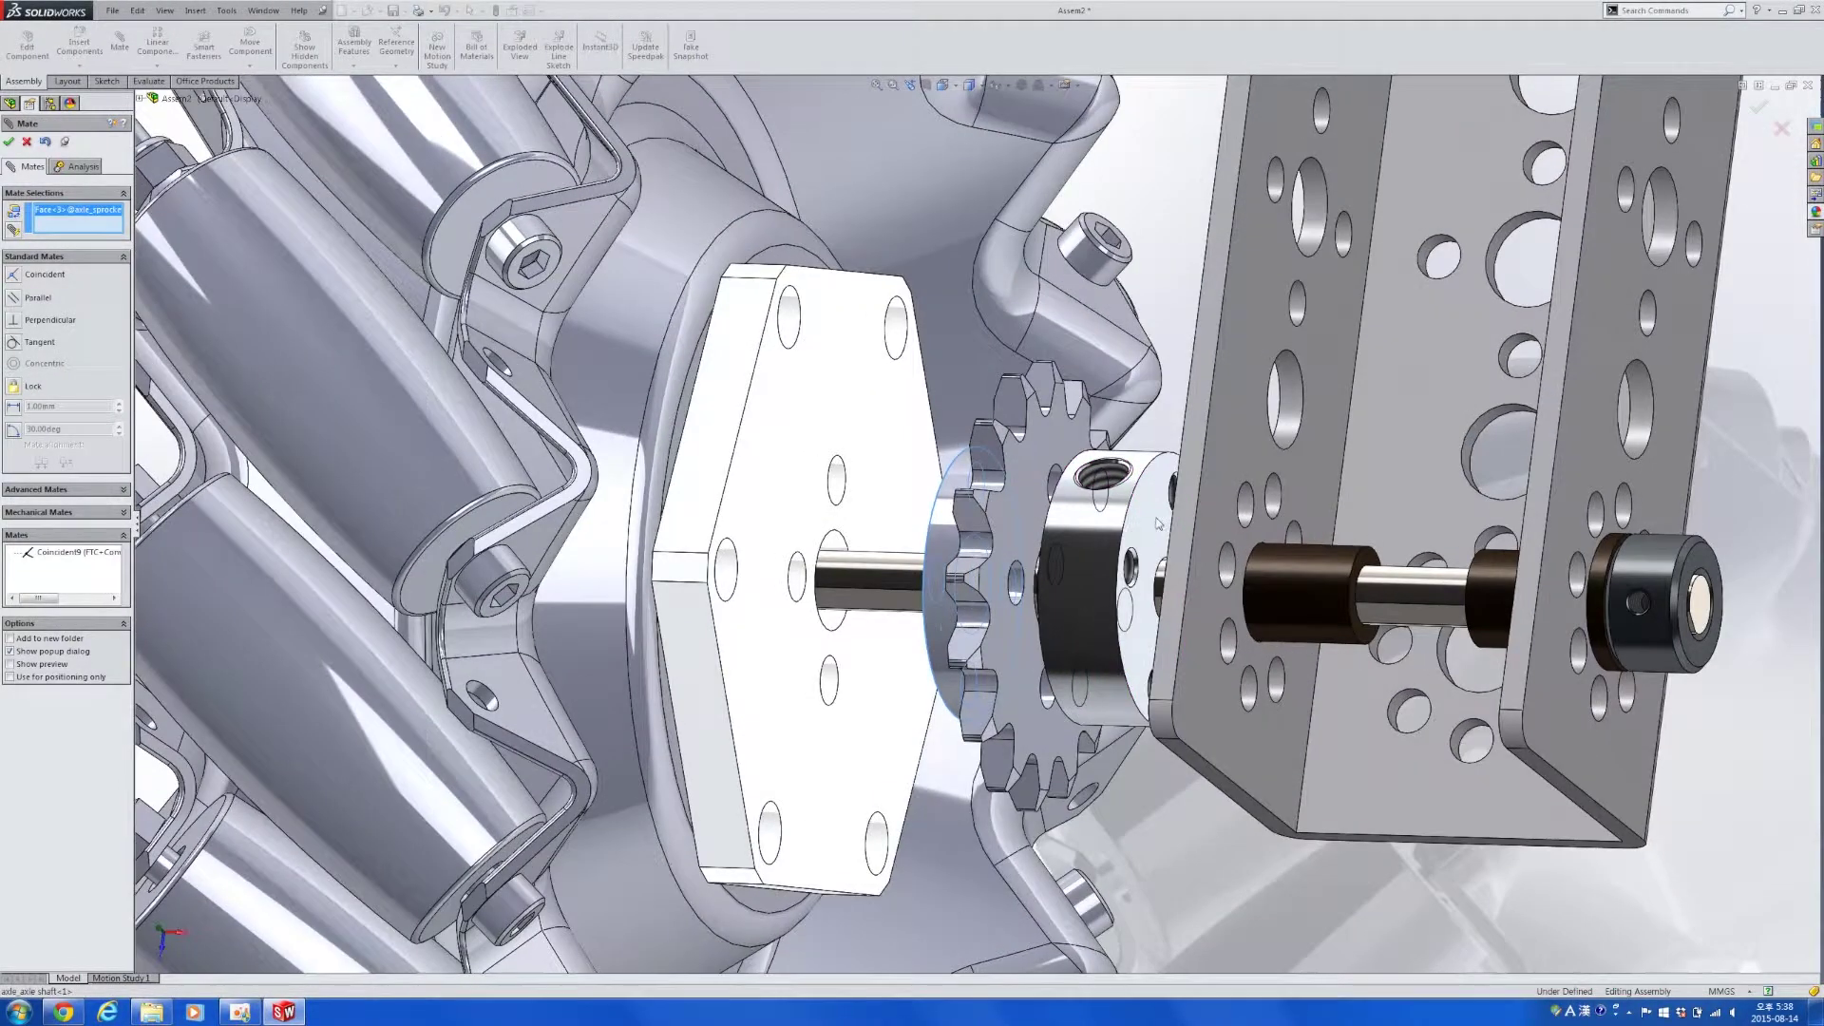
pyautogui.click(1163, 537)
pyautogui.click(1167, 554)
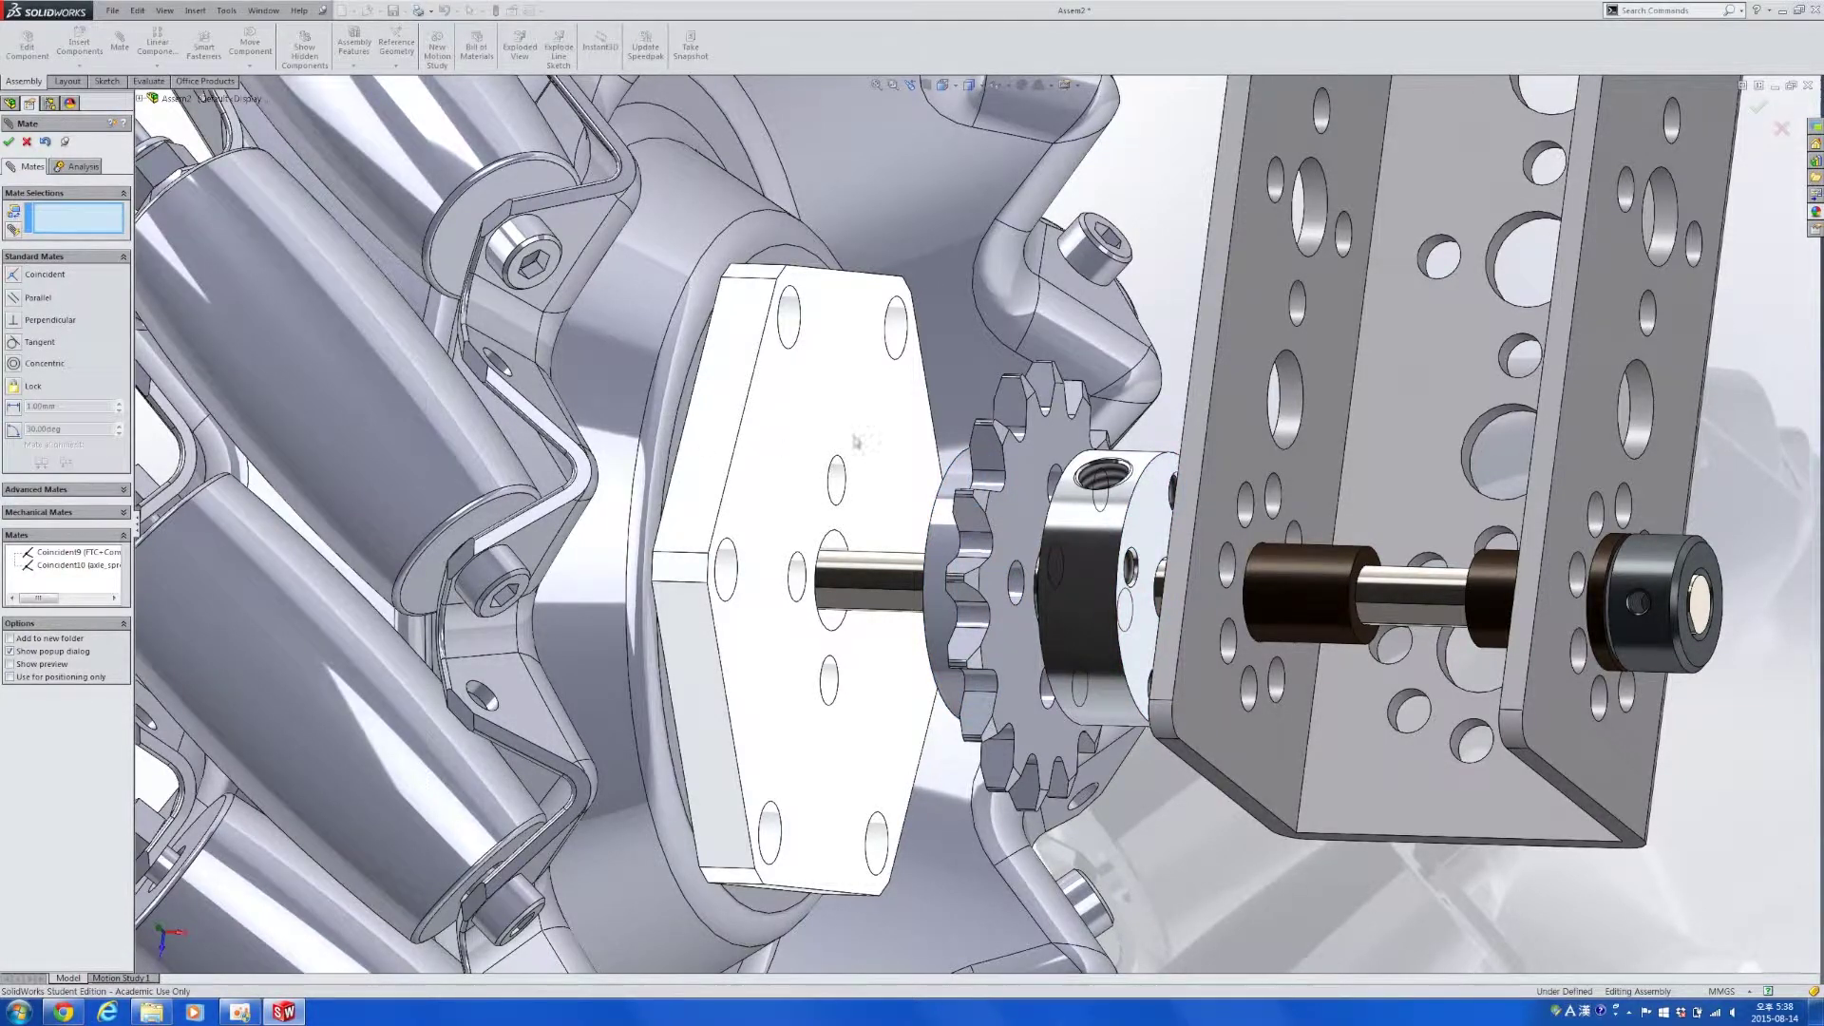
# Mate a small hole near the conversion plate's centre concentric with one of the axle hub's bolt holes and finish mating.
pyautogui.scroll(-3, 951, 480)
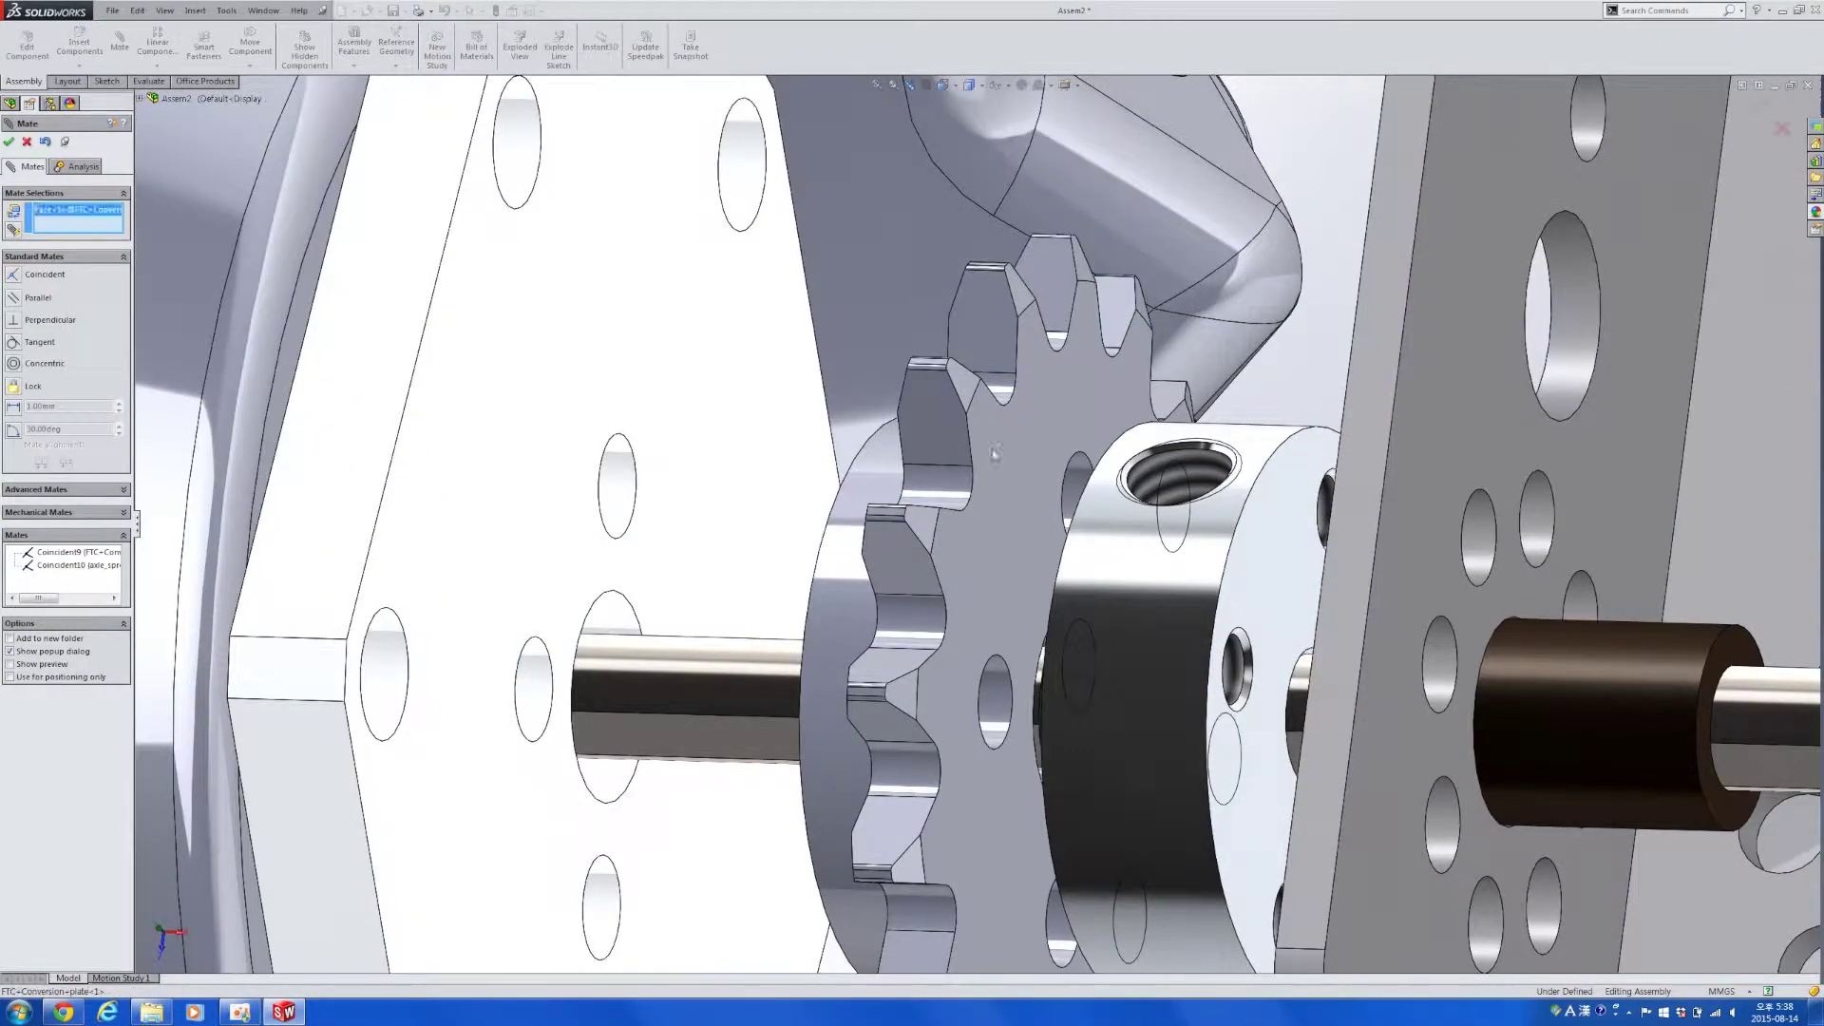
pyautogui.scroll(3, 1168, 509)
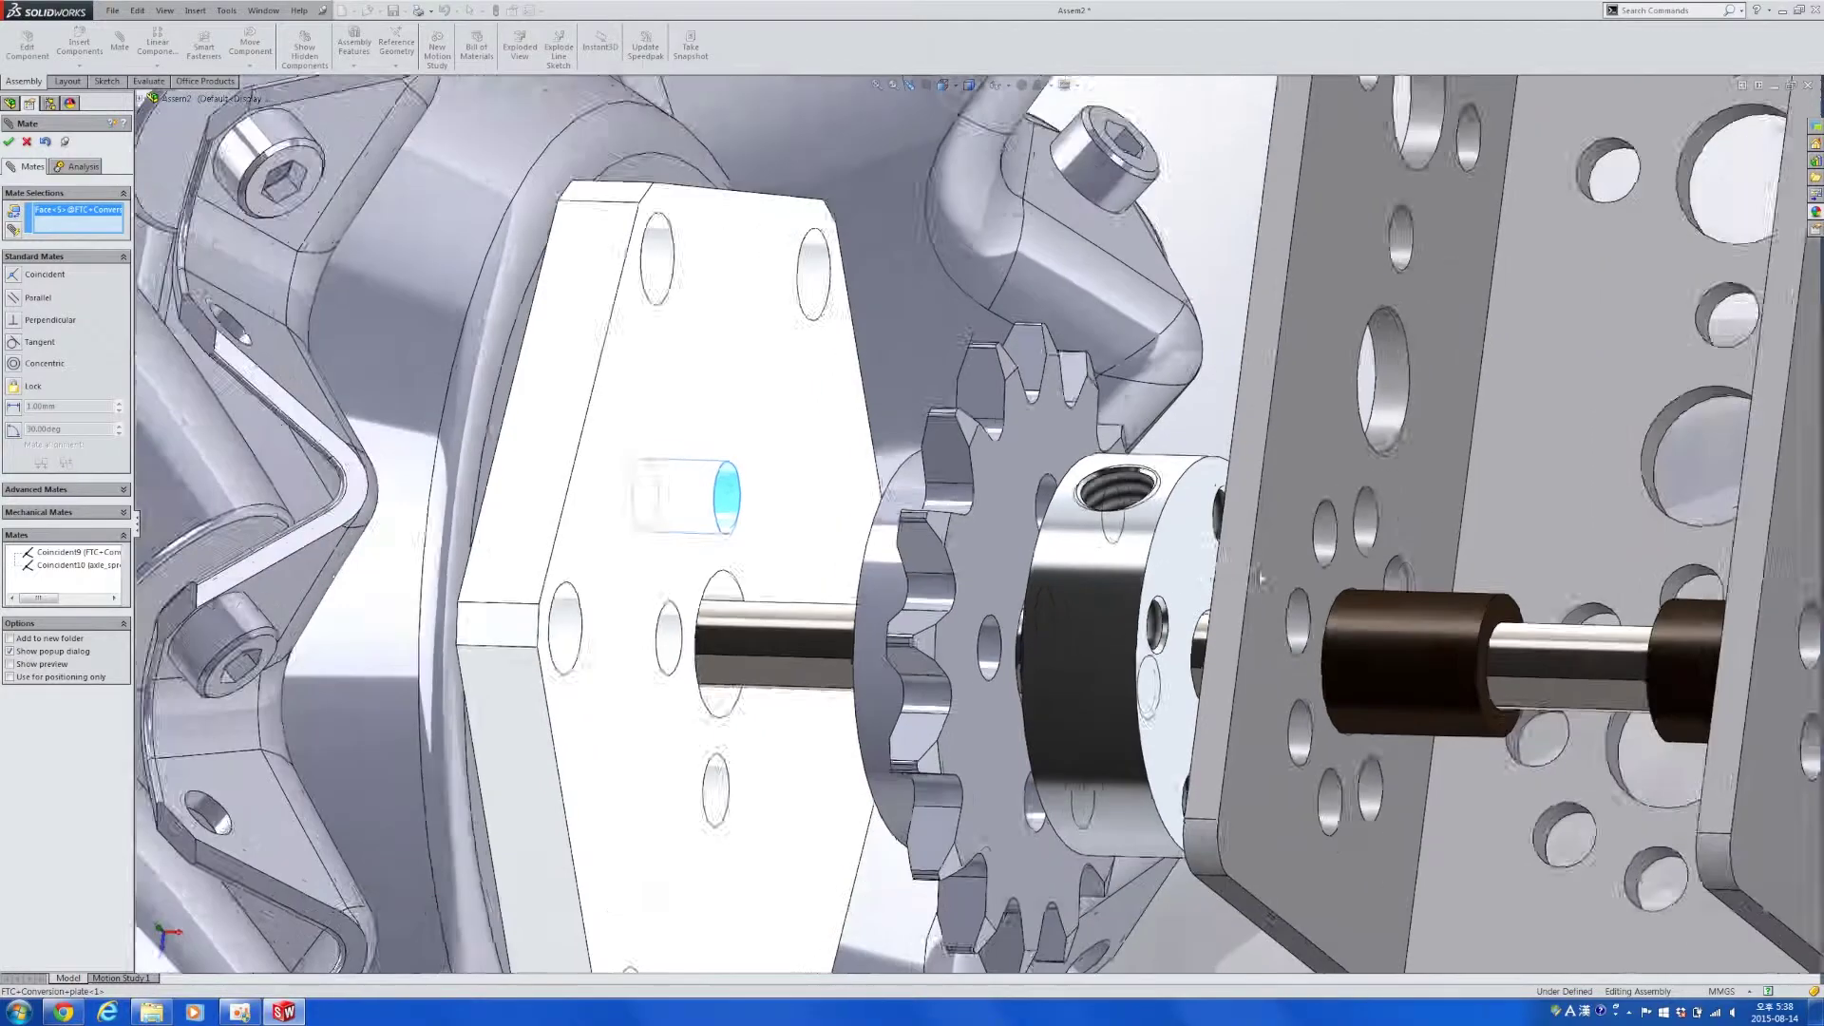
pyautogui.moveTo(1169, 508); pyautogui.dragTo(1078, 490, button='middle')
pyautogui.scroll(-5, 1079, 489)
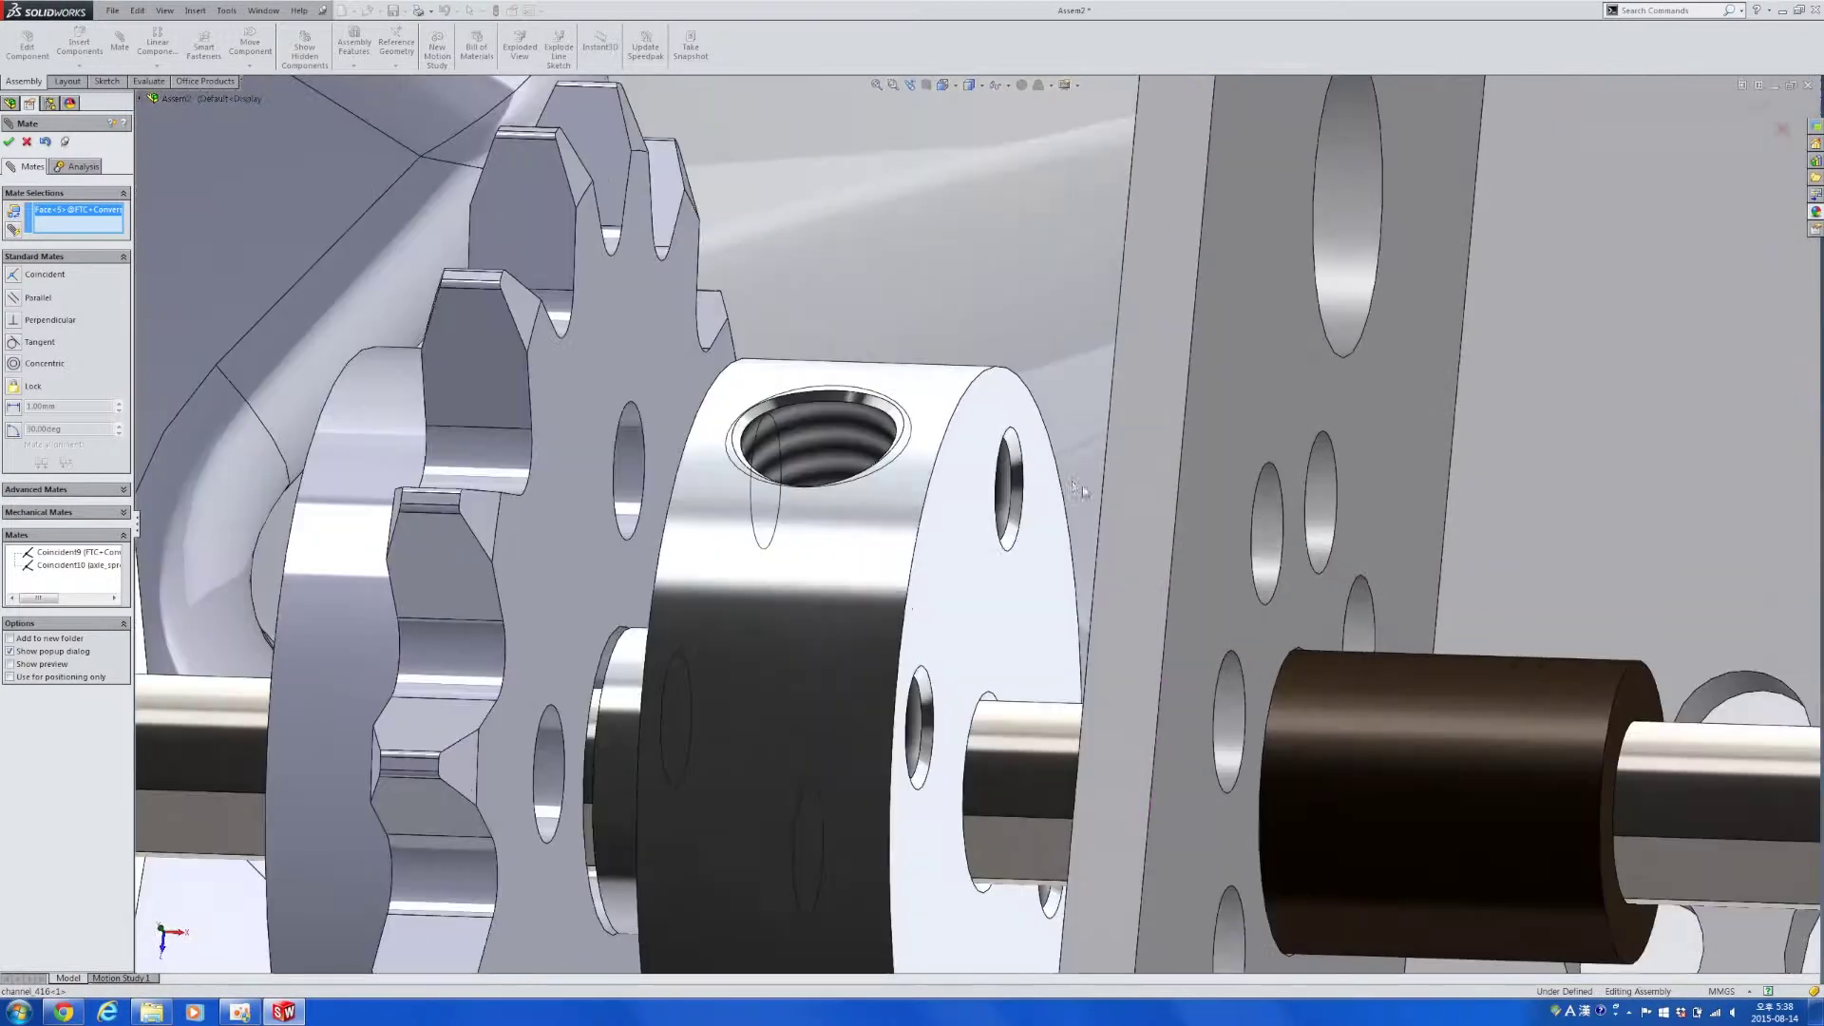
pyautogui.click(1003, 492)
pyautogui.click(1024, 475)
pyautogui.press('Escape')
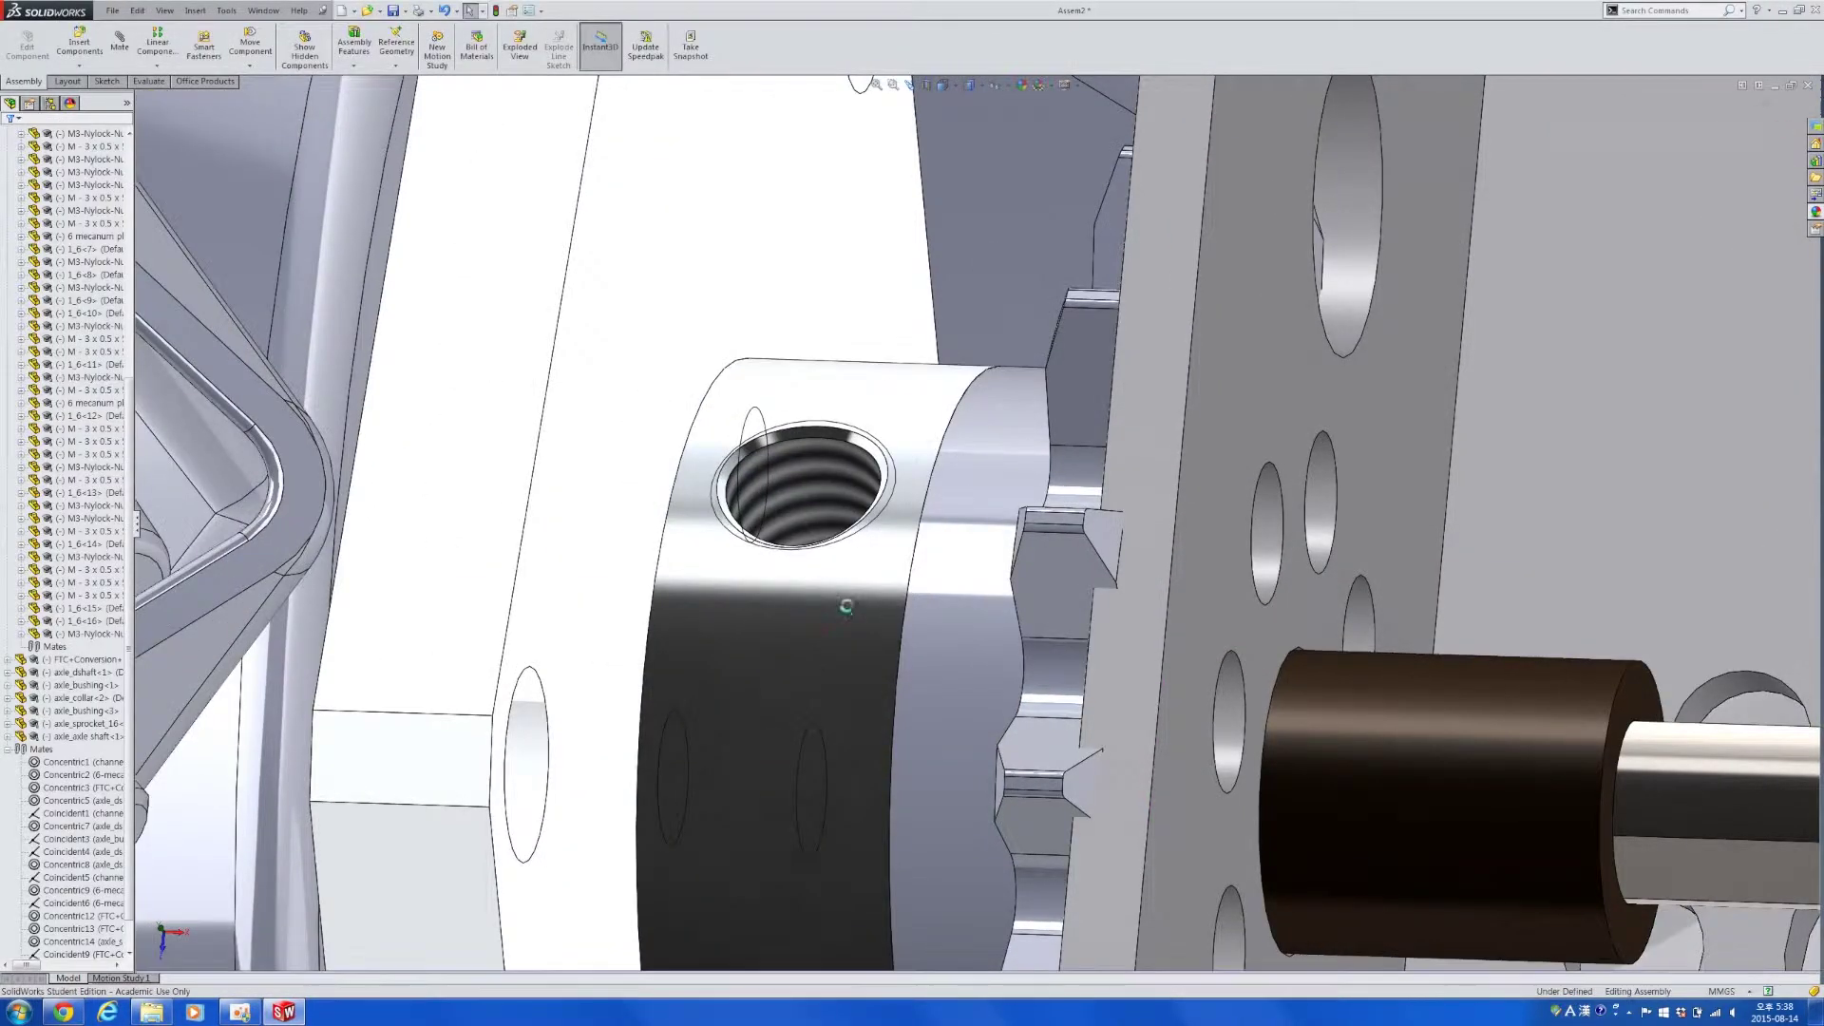
# Move the joined sprocket and wheel on the D-shaft and check their position relative to the channel.
pyautogui.scroll(5, 847, 607)
pyautogui.moveTo(852, 608); pyautogui.dragTo(604, 662, button='middle')
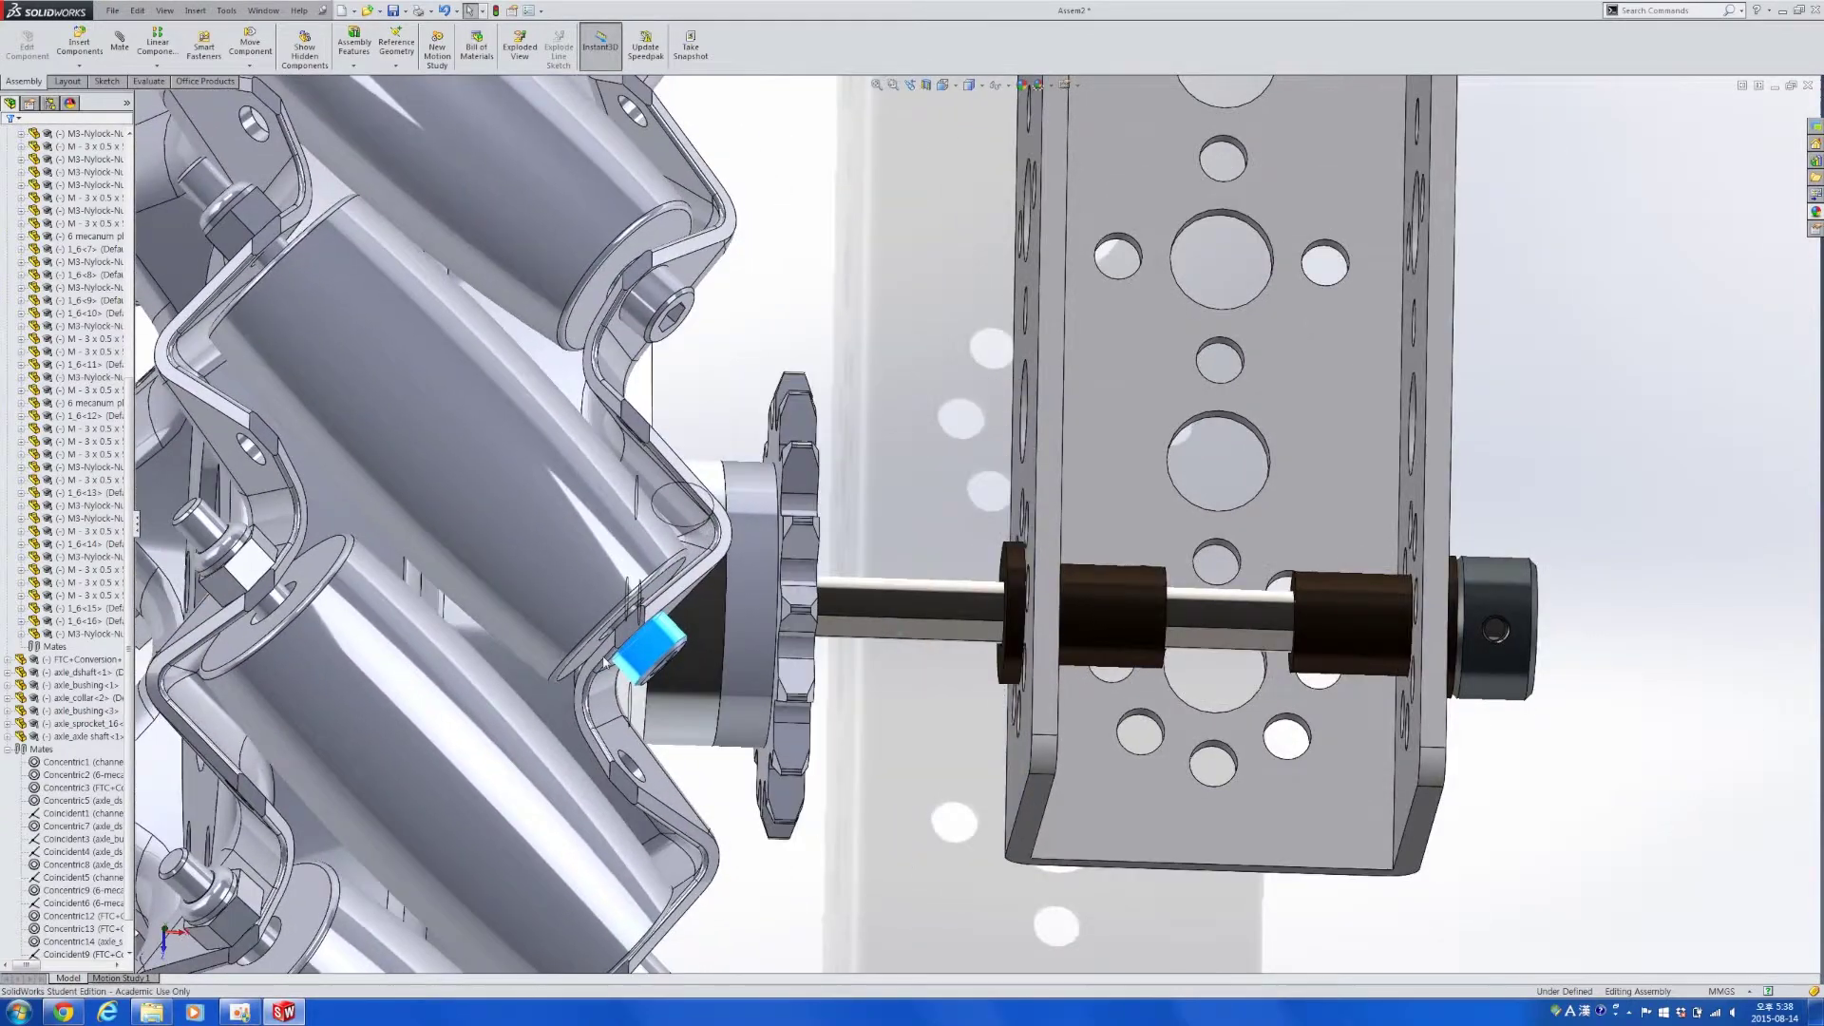
pyautogui.scroll(5, 604, 662)
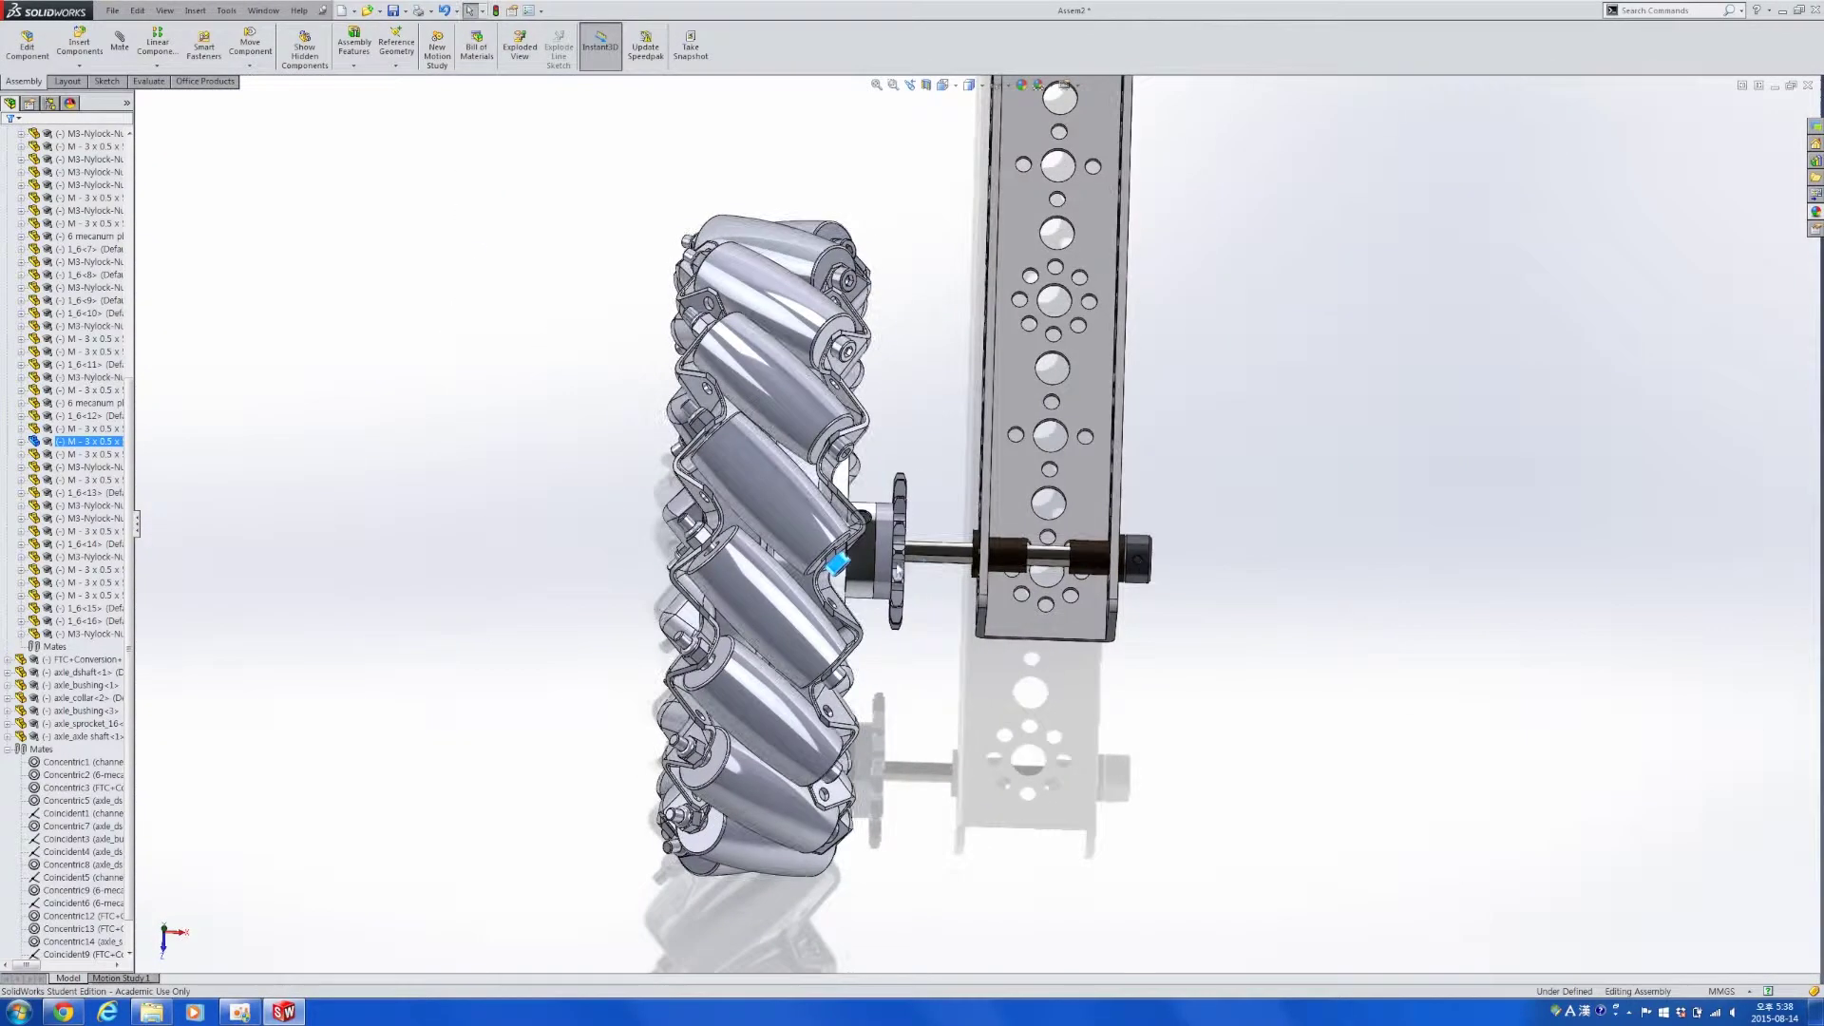
pyautogui.moveTo(898, 570); pyautogui.dragTo(836, 633)
pyautogui.moveTo(1002, 629); pyautogui.dragTo(1044, 608, button='middle')
# Insert the axle_spacer L part from the PARTS folder into the assembly beside the channel.
pyautogui.hotkey('alt', 'Tab')
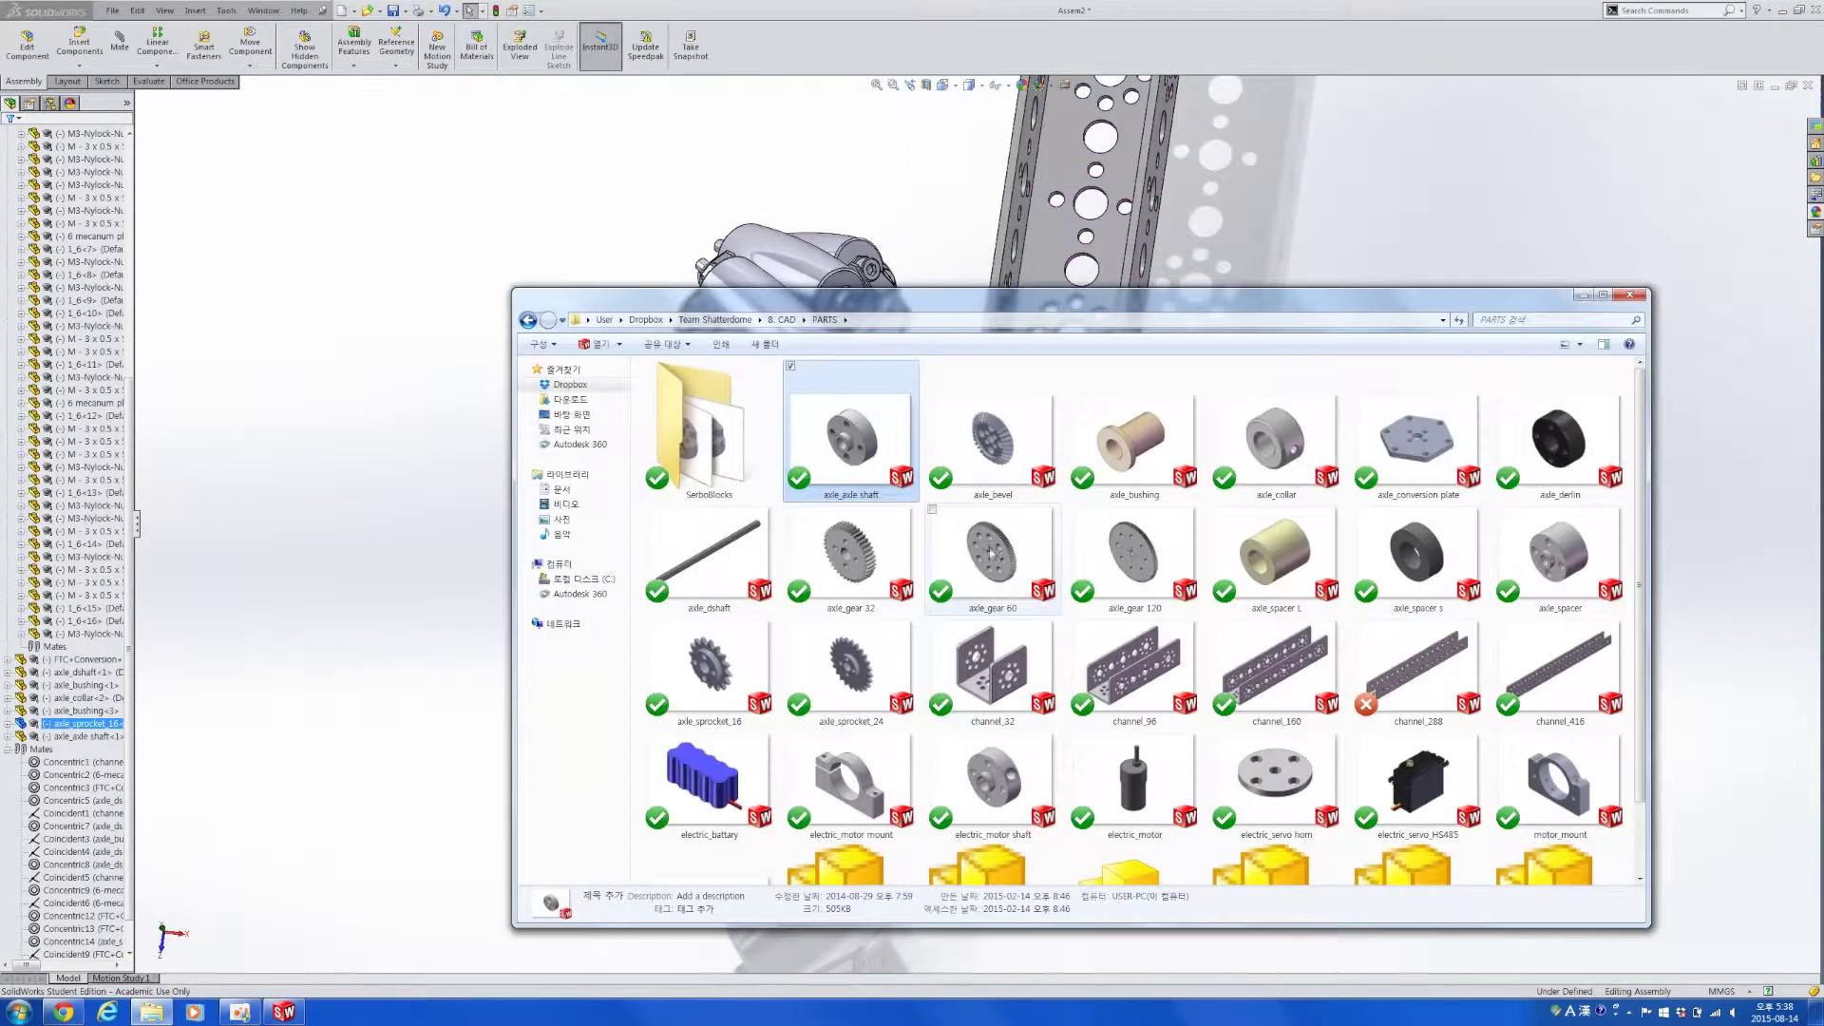
pyautogui.click(1267, 454)
pyautogui.click(1254, 569)
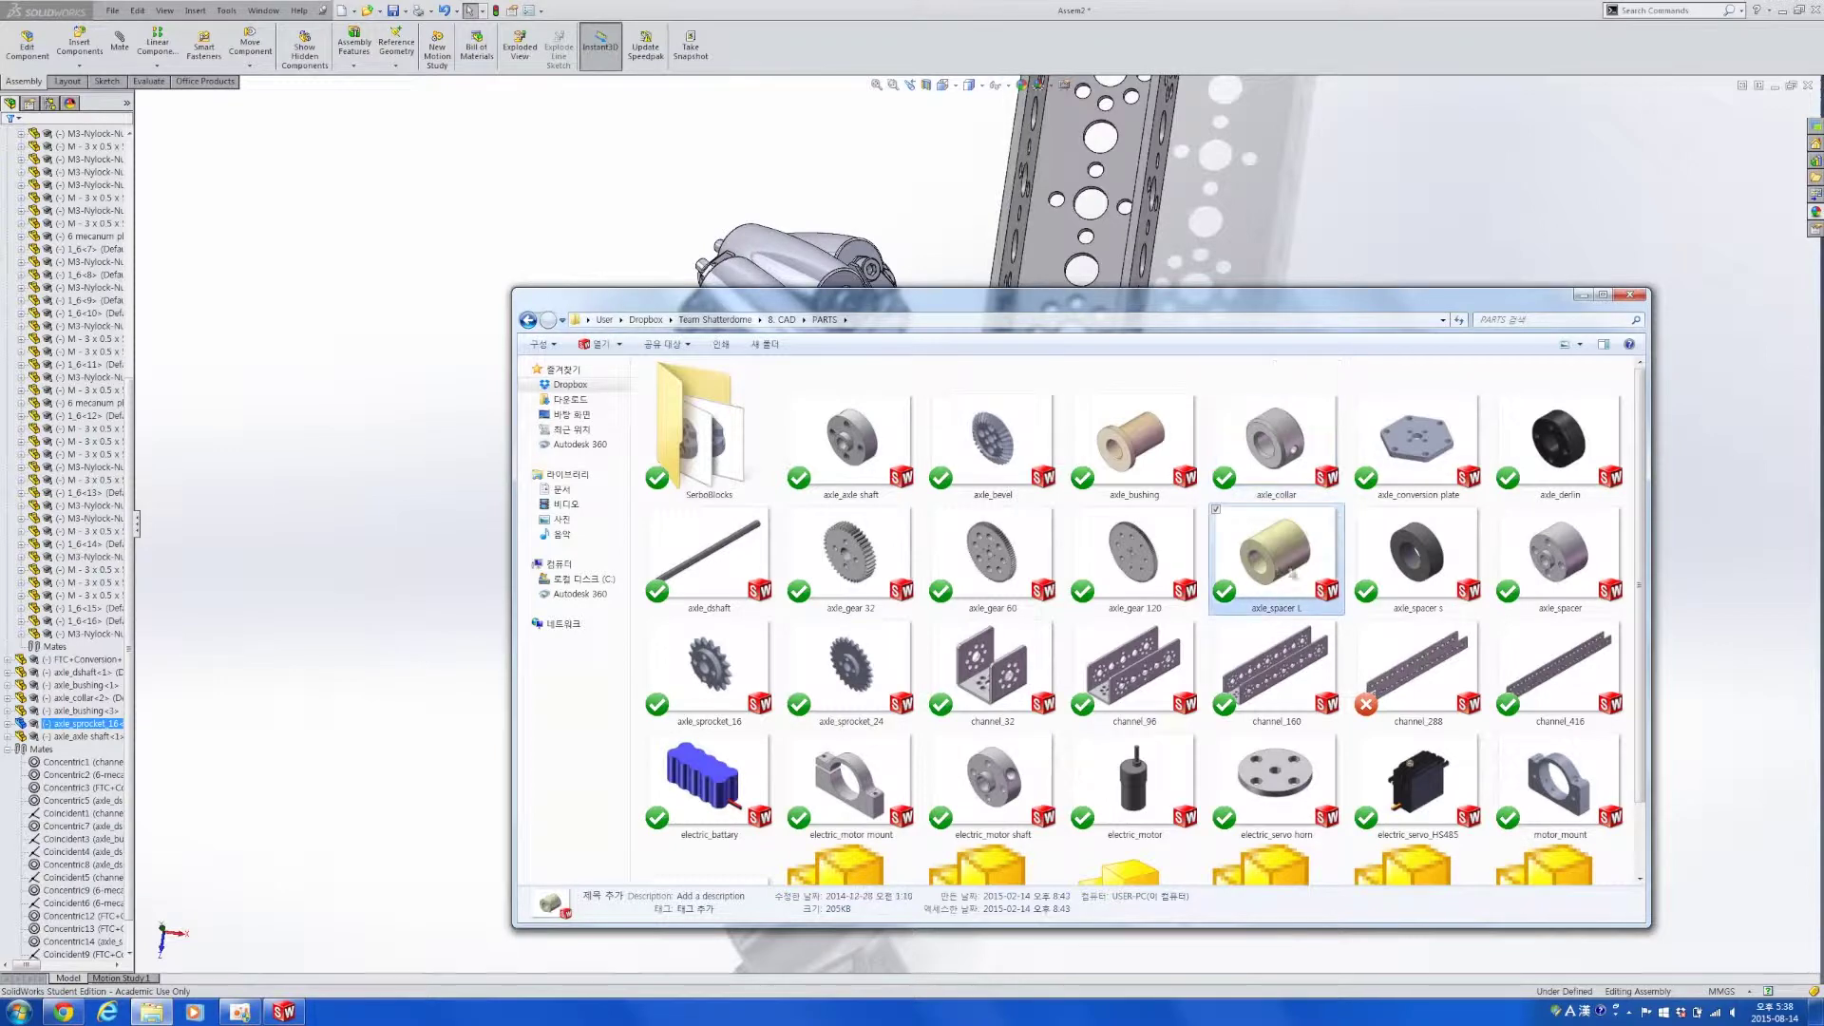
pyautogui.moveTo(971, 250); pyautogui.dragTo(969, 249)
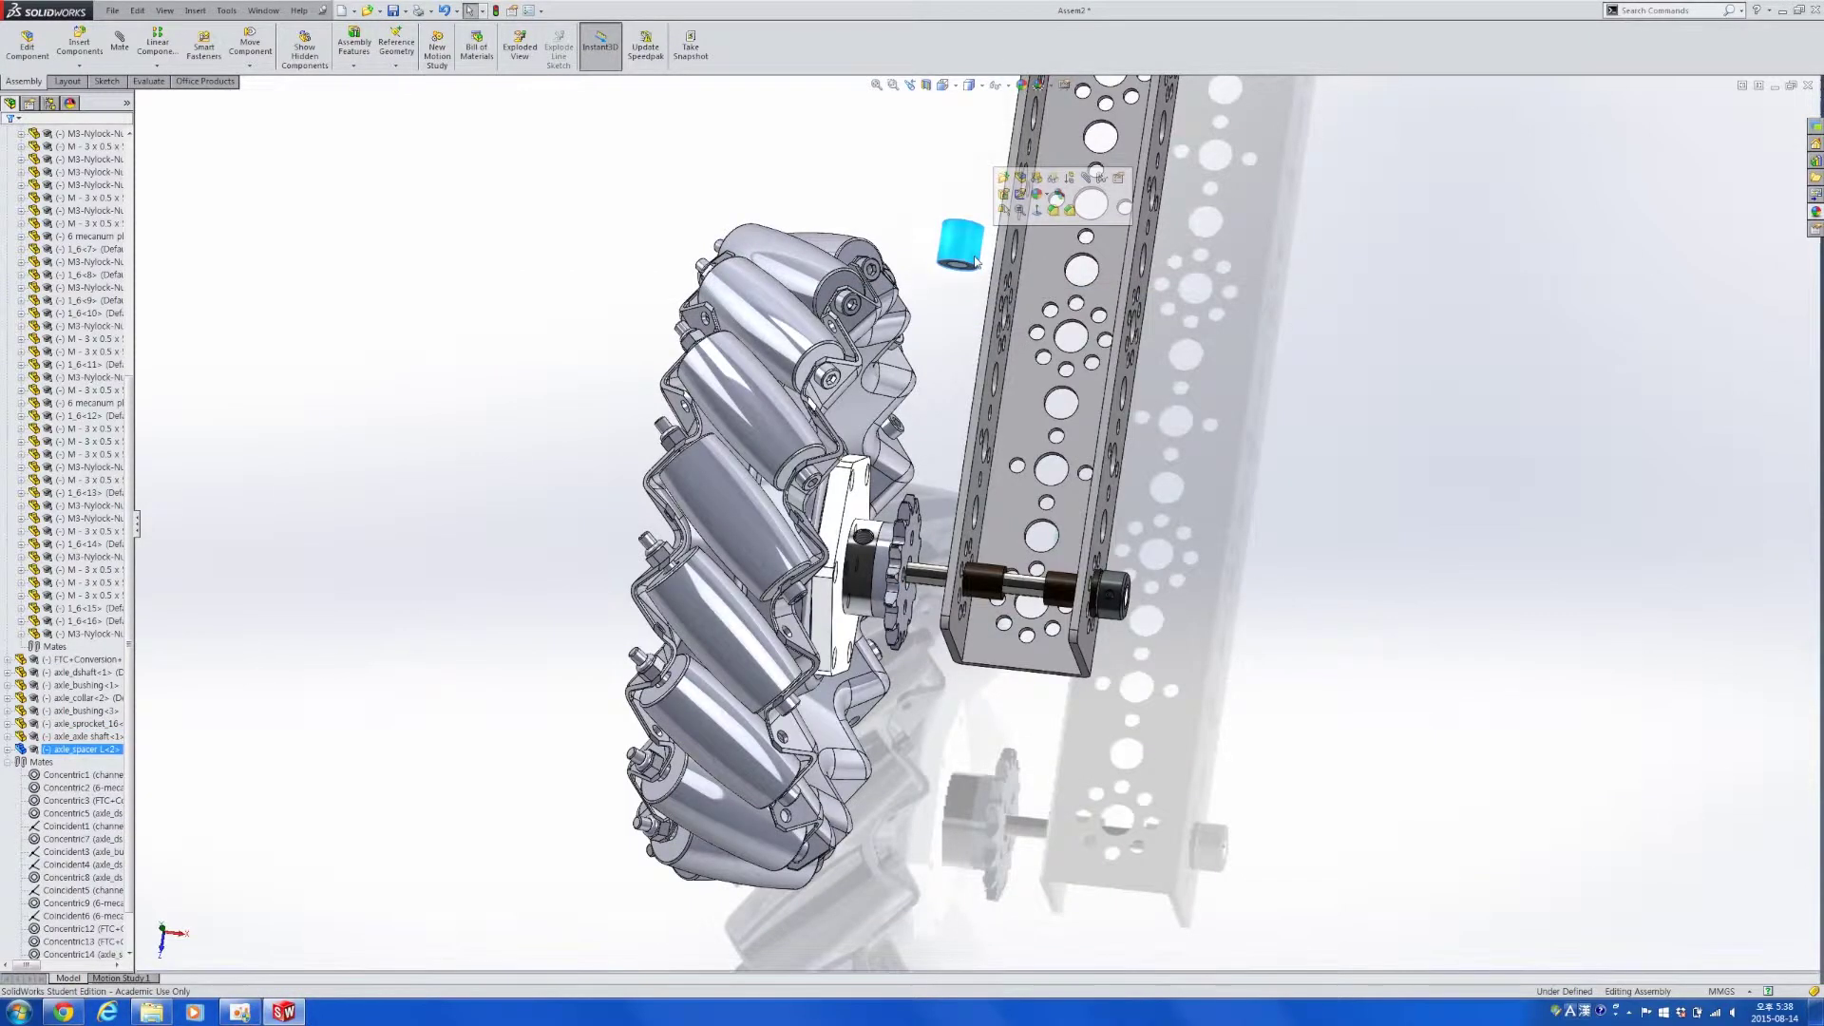
# Mate the spacer concentric with the D-shaft.
pyautogui.rightClick(966, 252)
pyautogui.click(946, 613)
pyautogui.click(928, 578)
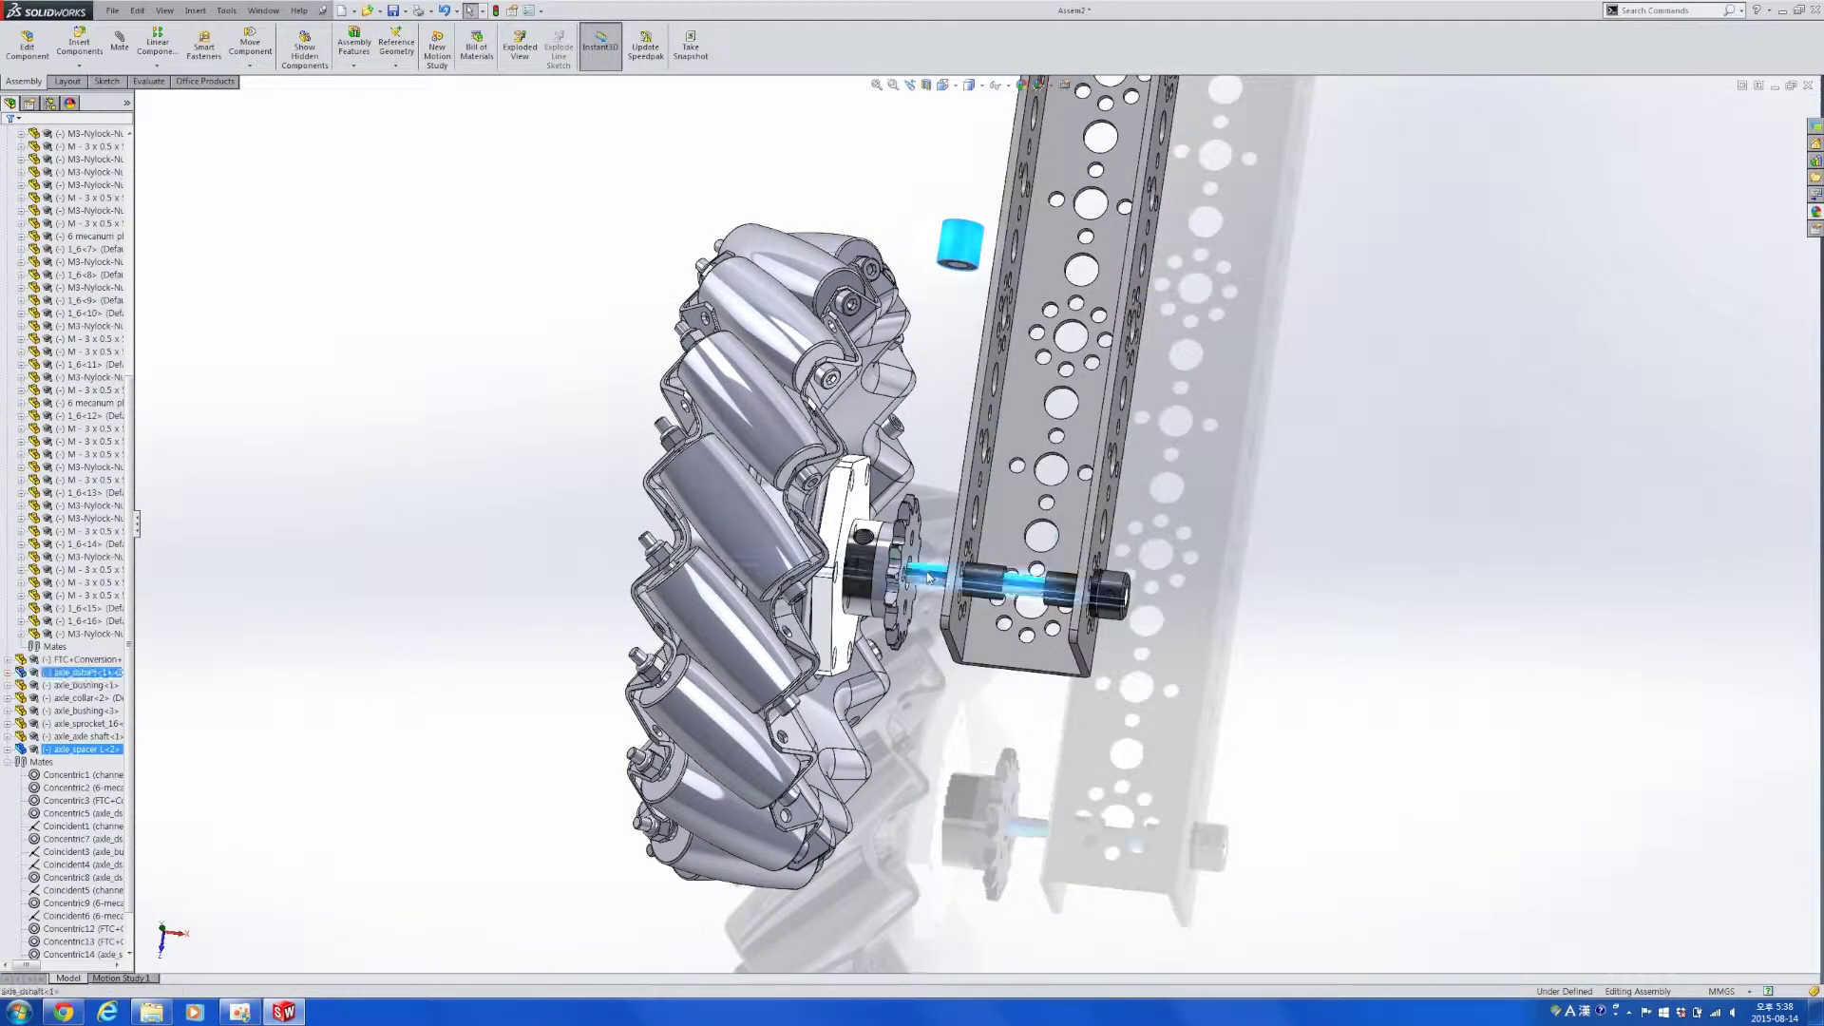
pyautogui.scroll(-3, 936, 532)
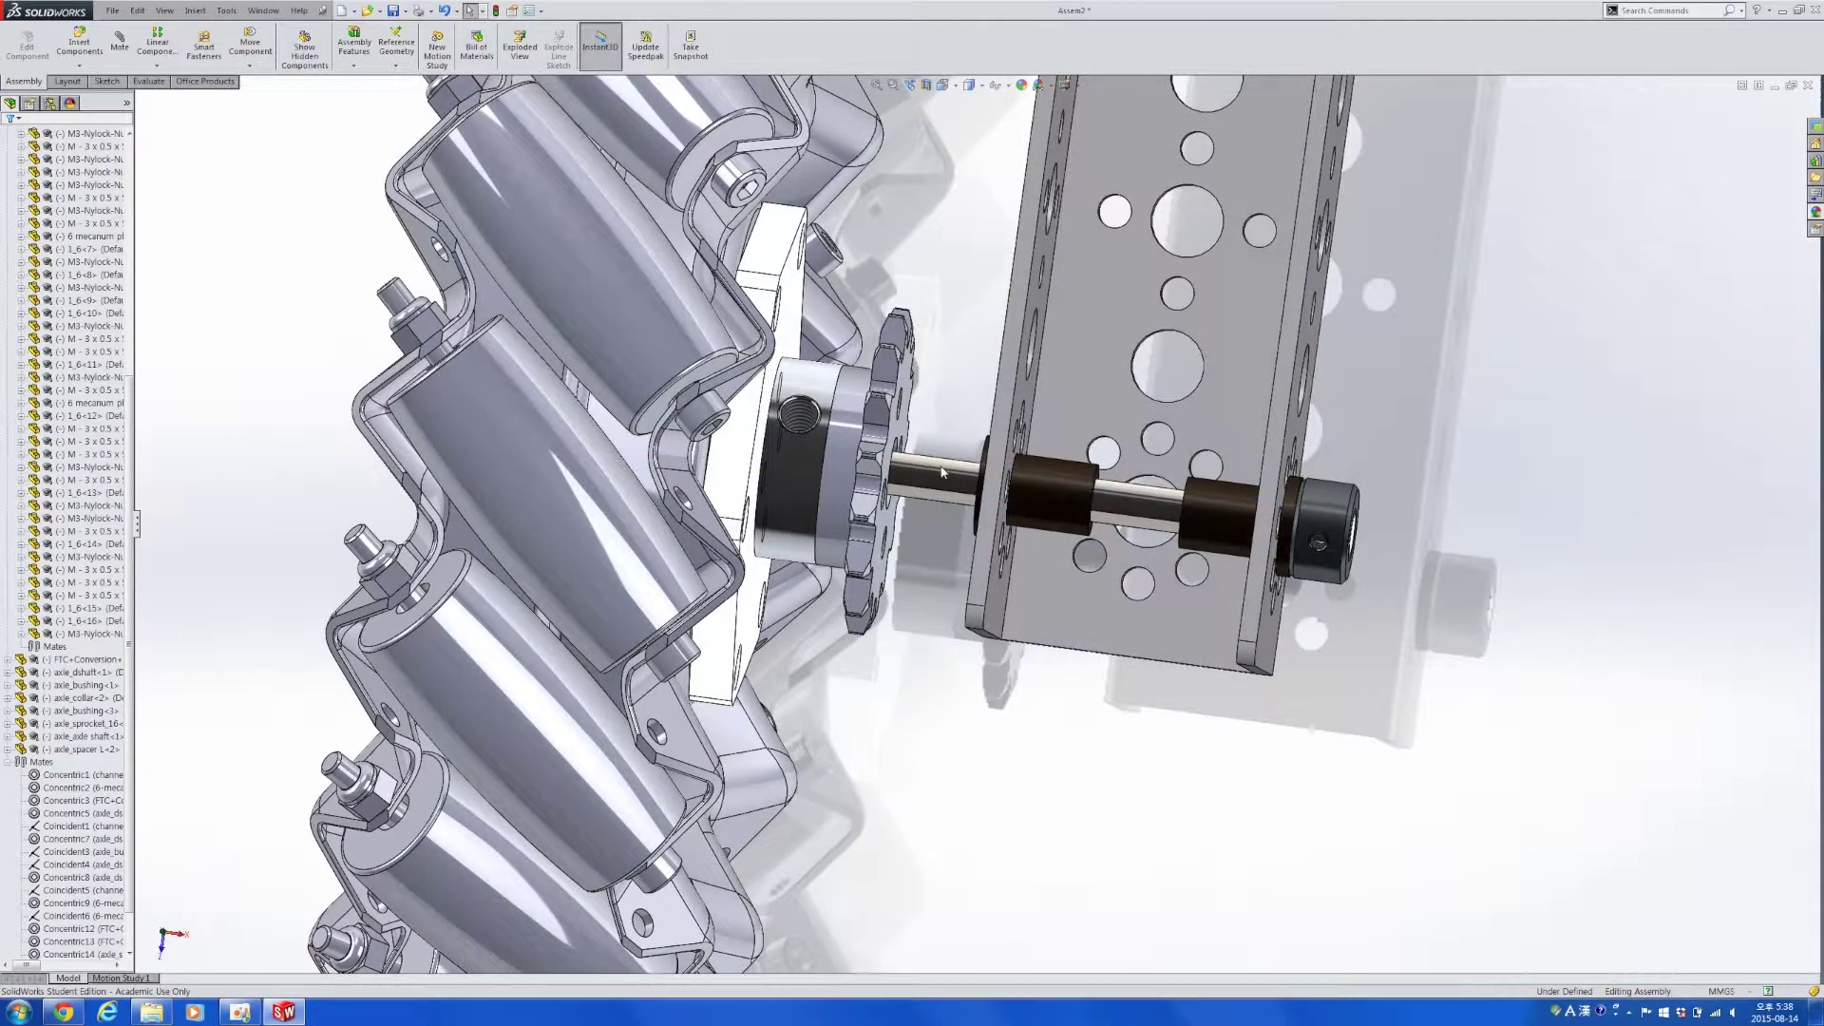
pyautogui.click(943, 472)
pyautogui.scroll(5, 943, 472)
pyautogui.keyDown('ctrl'); pyautogui.click(988, 220); pyautogui.keyUp('ctrl')
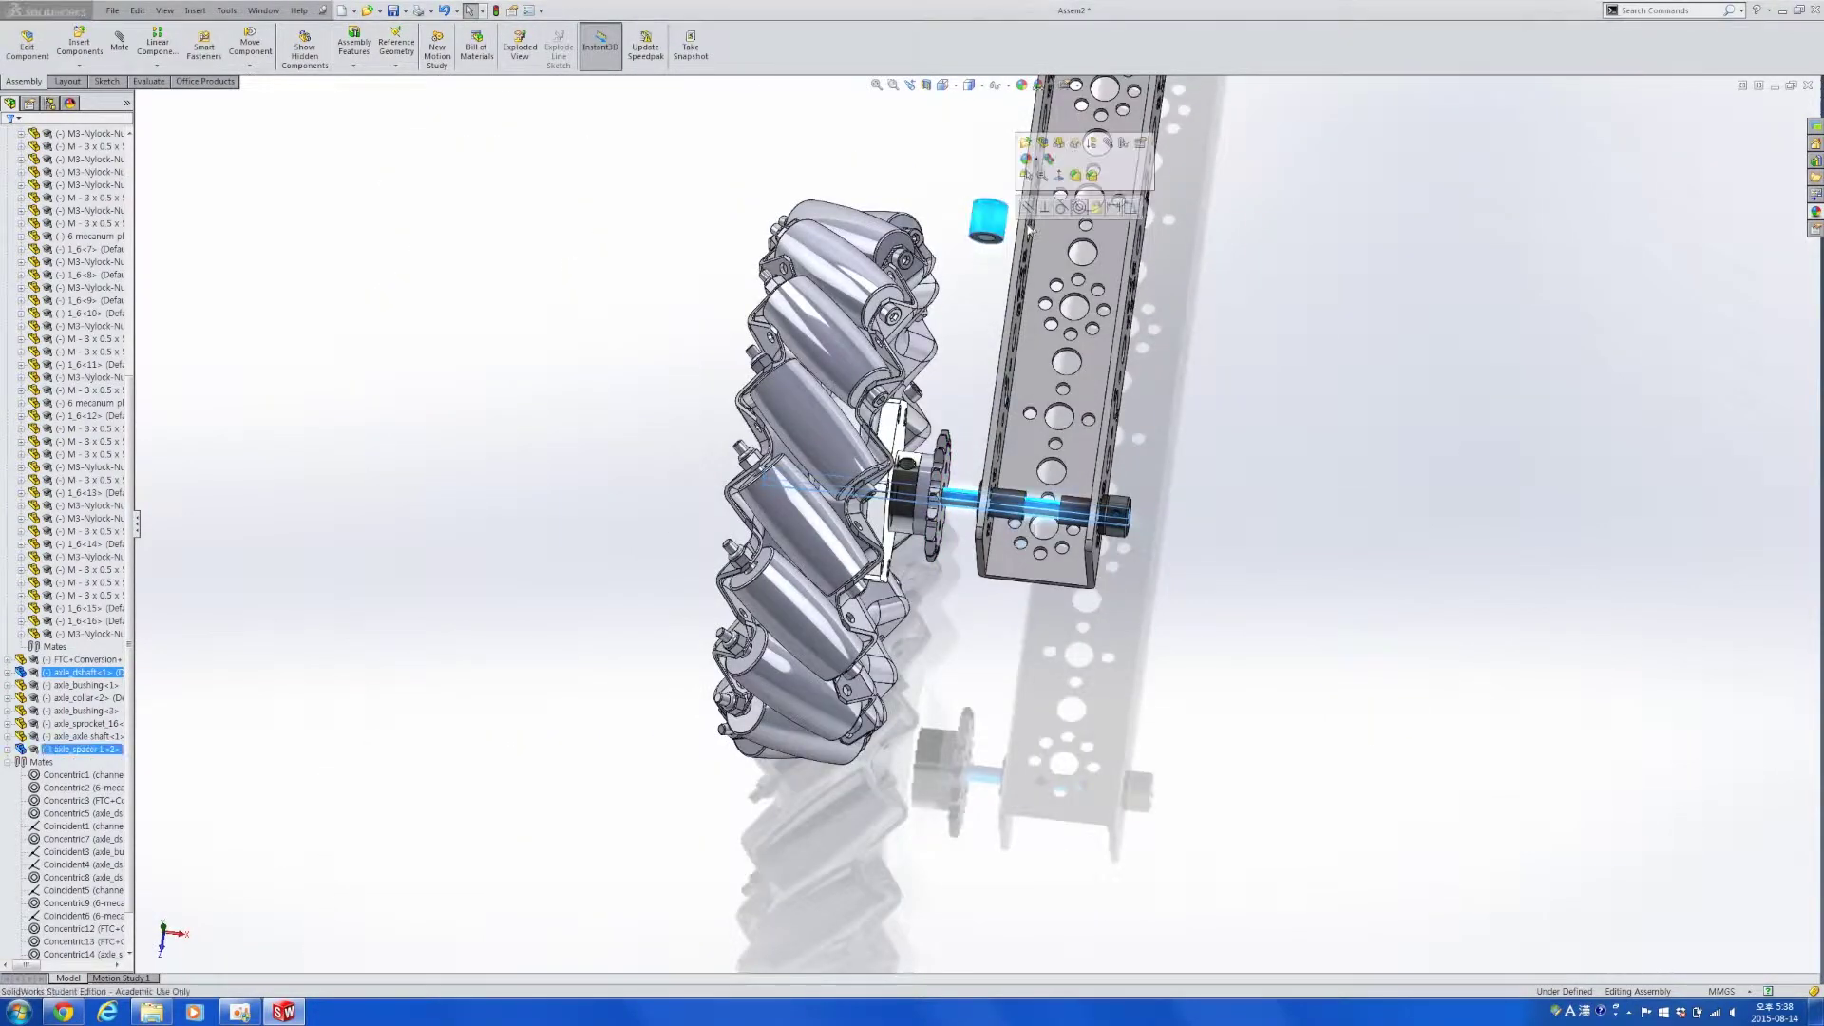
pyautogui.click(1078, 207)
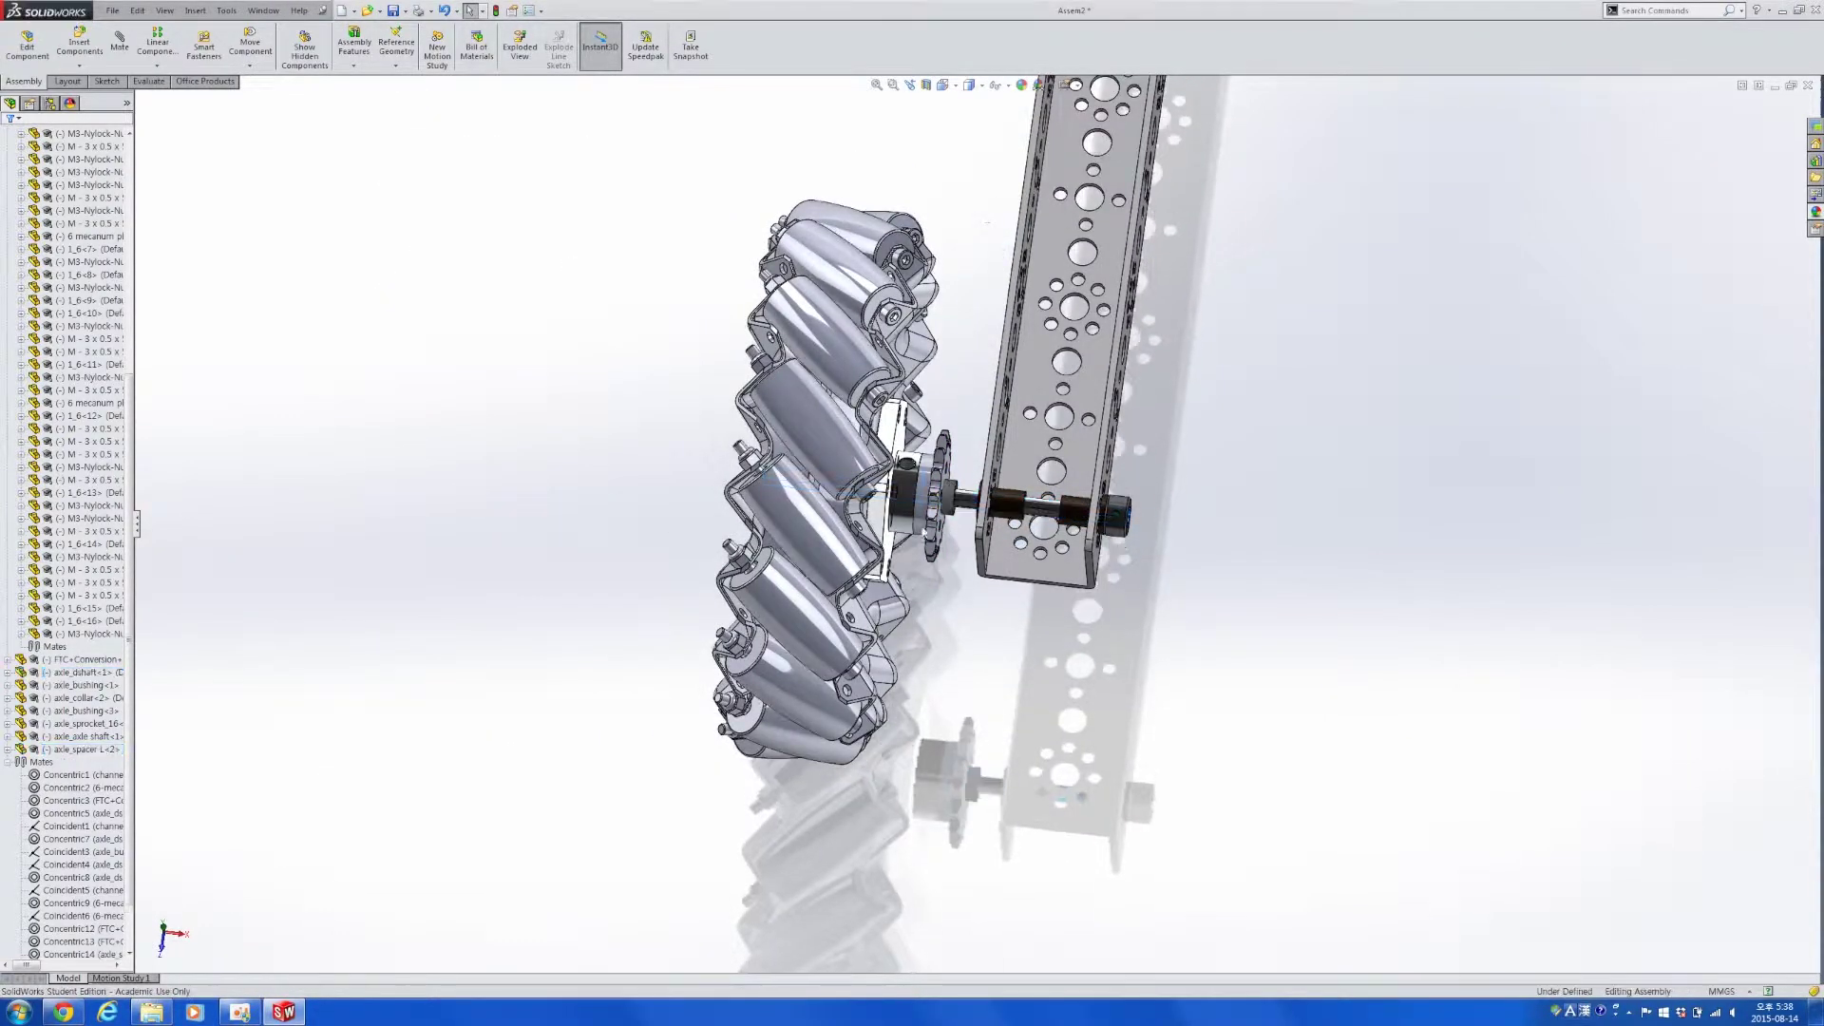
# Mate the spacer's channel-side end face coincident with the outer flange face of the wheel-side bushing.
pyautogui.moveTo(957, 540); pyautogui.dragTo(1064, 518, button='middle')
pyautogui.scroll(-8, 960, 492)
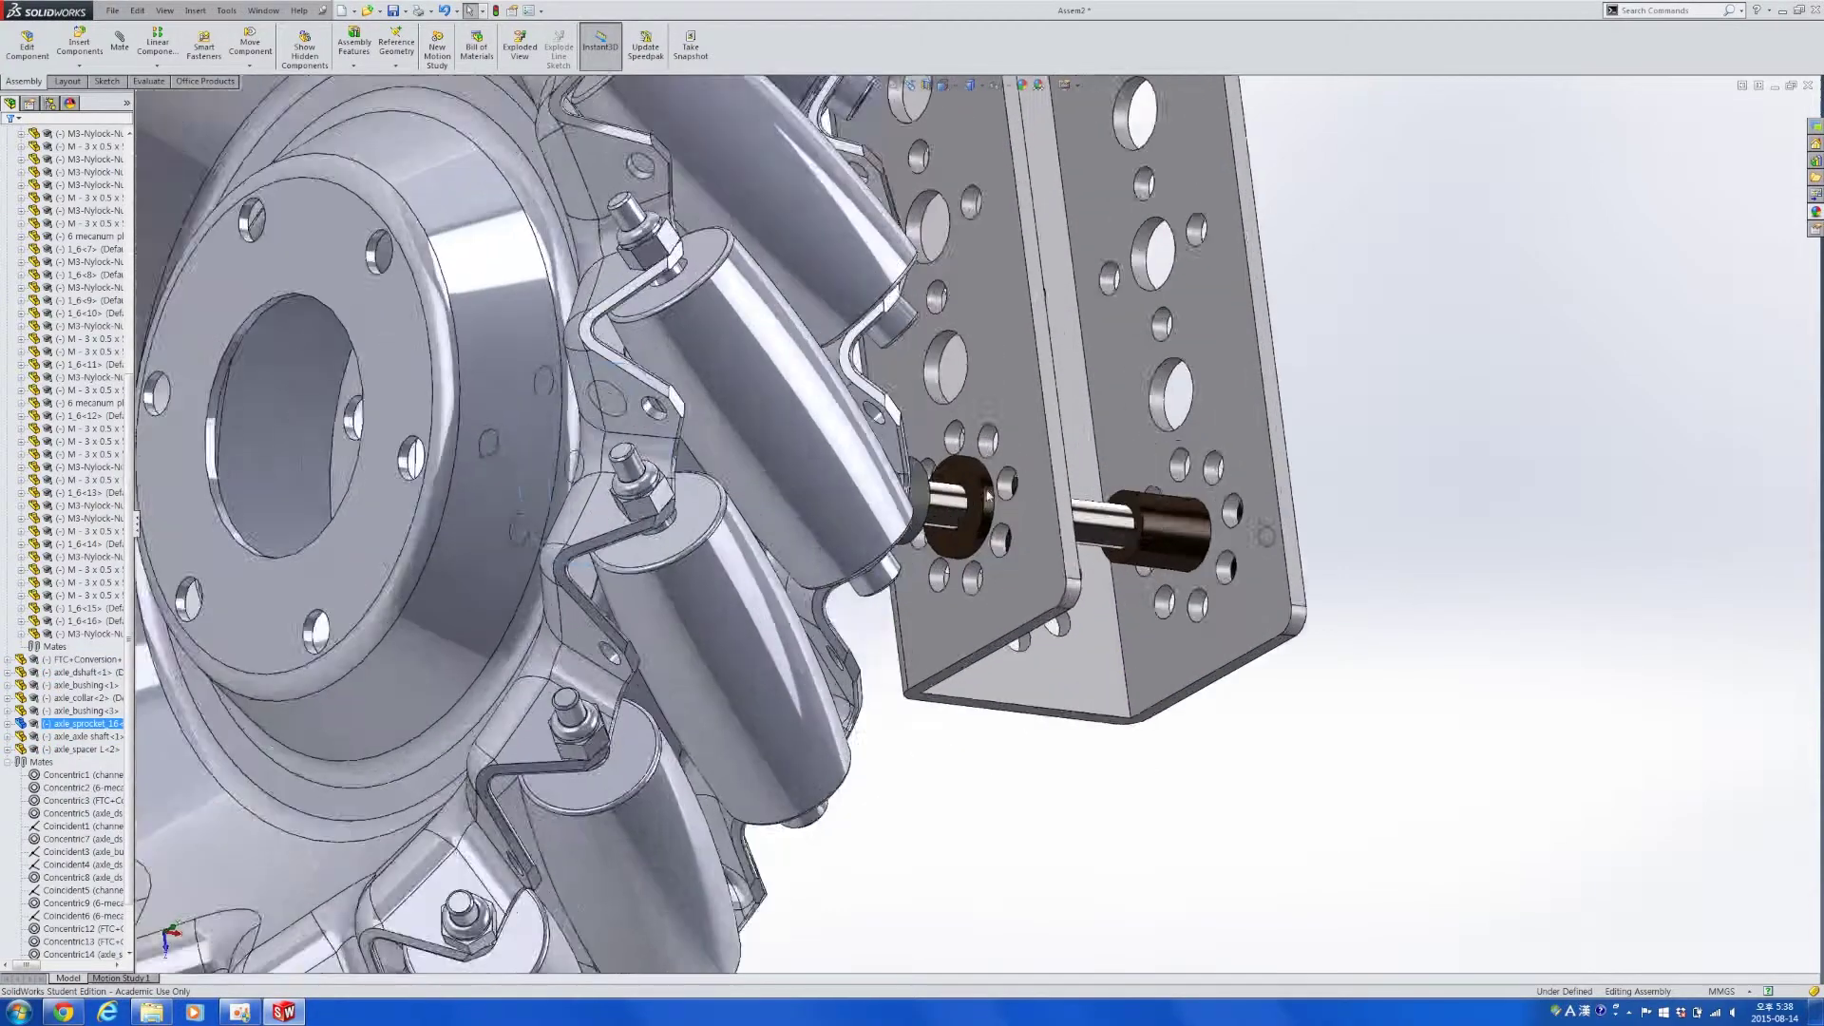
pyautogui.click(960, 497)
pyautogui.scroll(3, 960, 497)
pyautogui.moveTo(896, 510); pyautogui.dragTo(750, 501, button='middle')
pyautogui.scroll(-5, 917, 496)
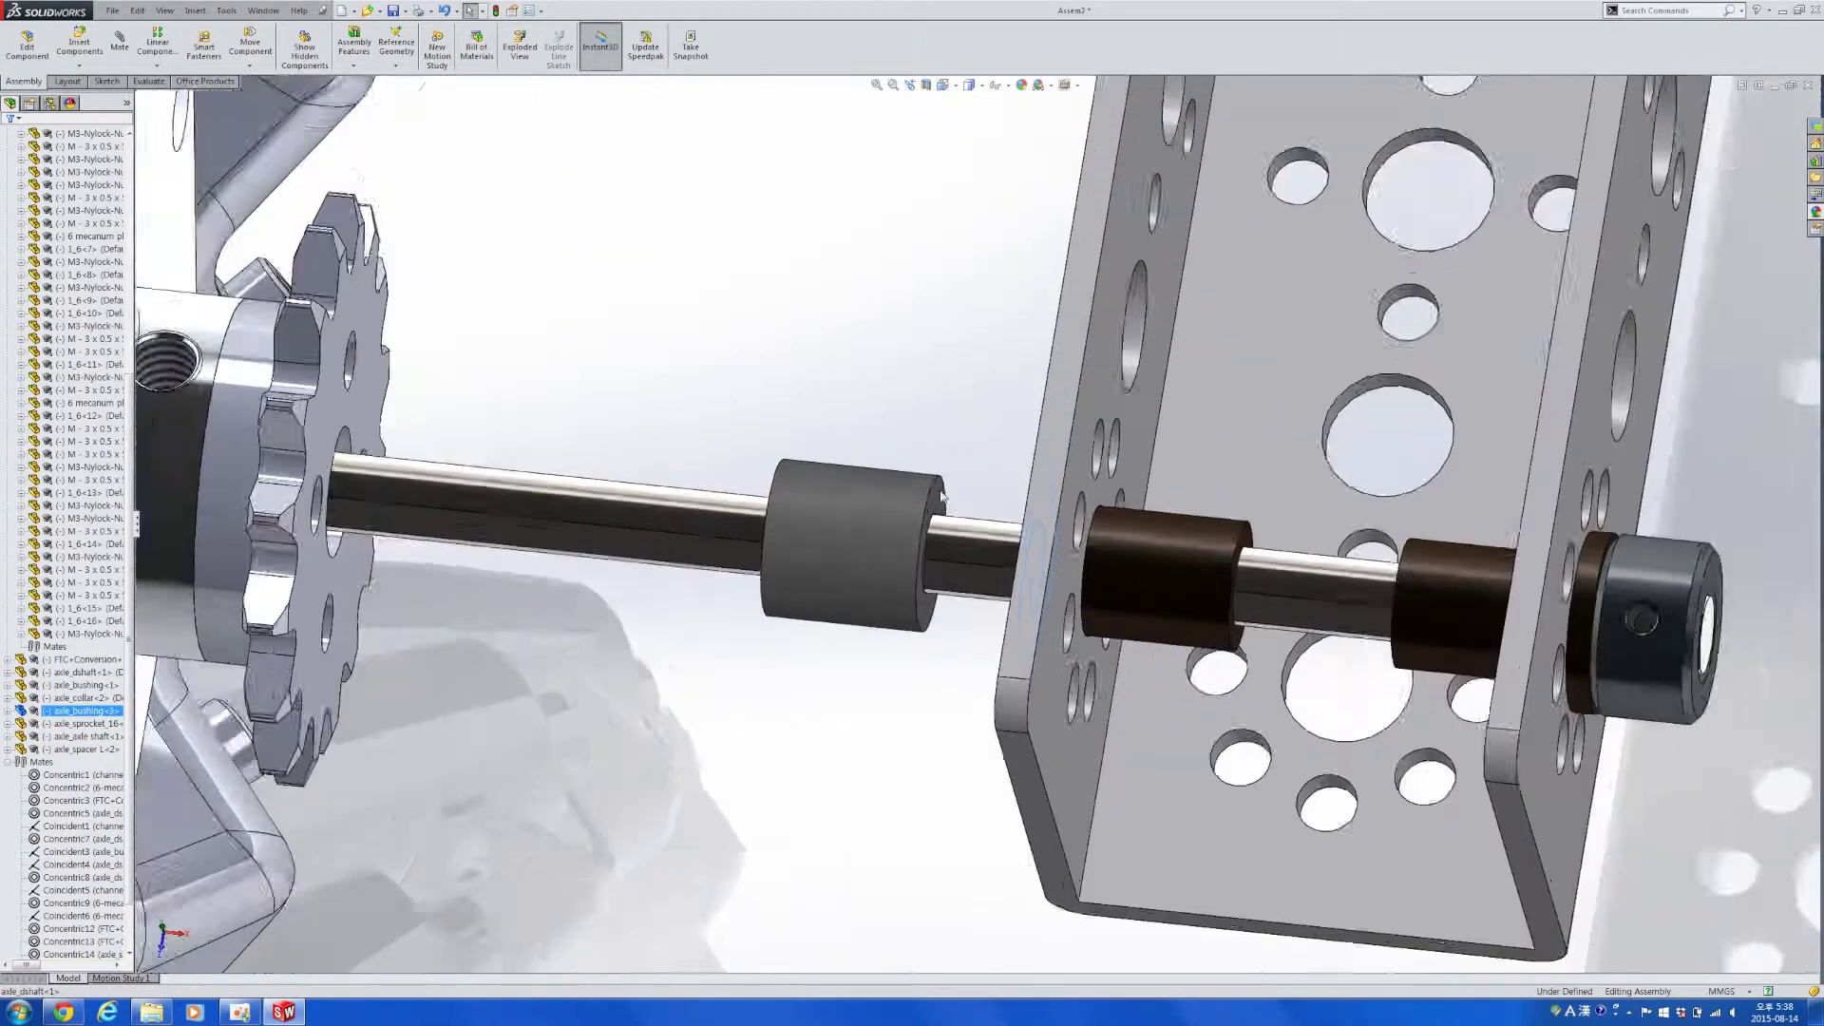
pyautogui.keyDown('ctrl'); pyautogui.click(944, 501); pyautogui.keyUp('ctrl')
pyautogui.click(991, 487)
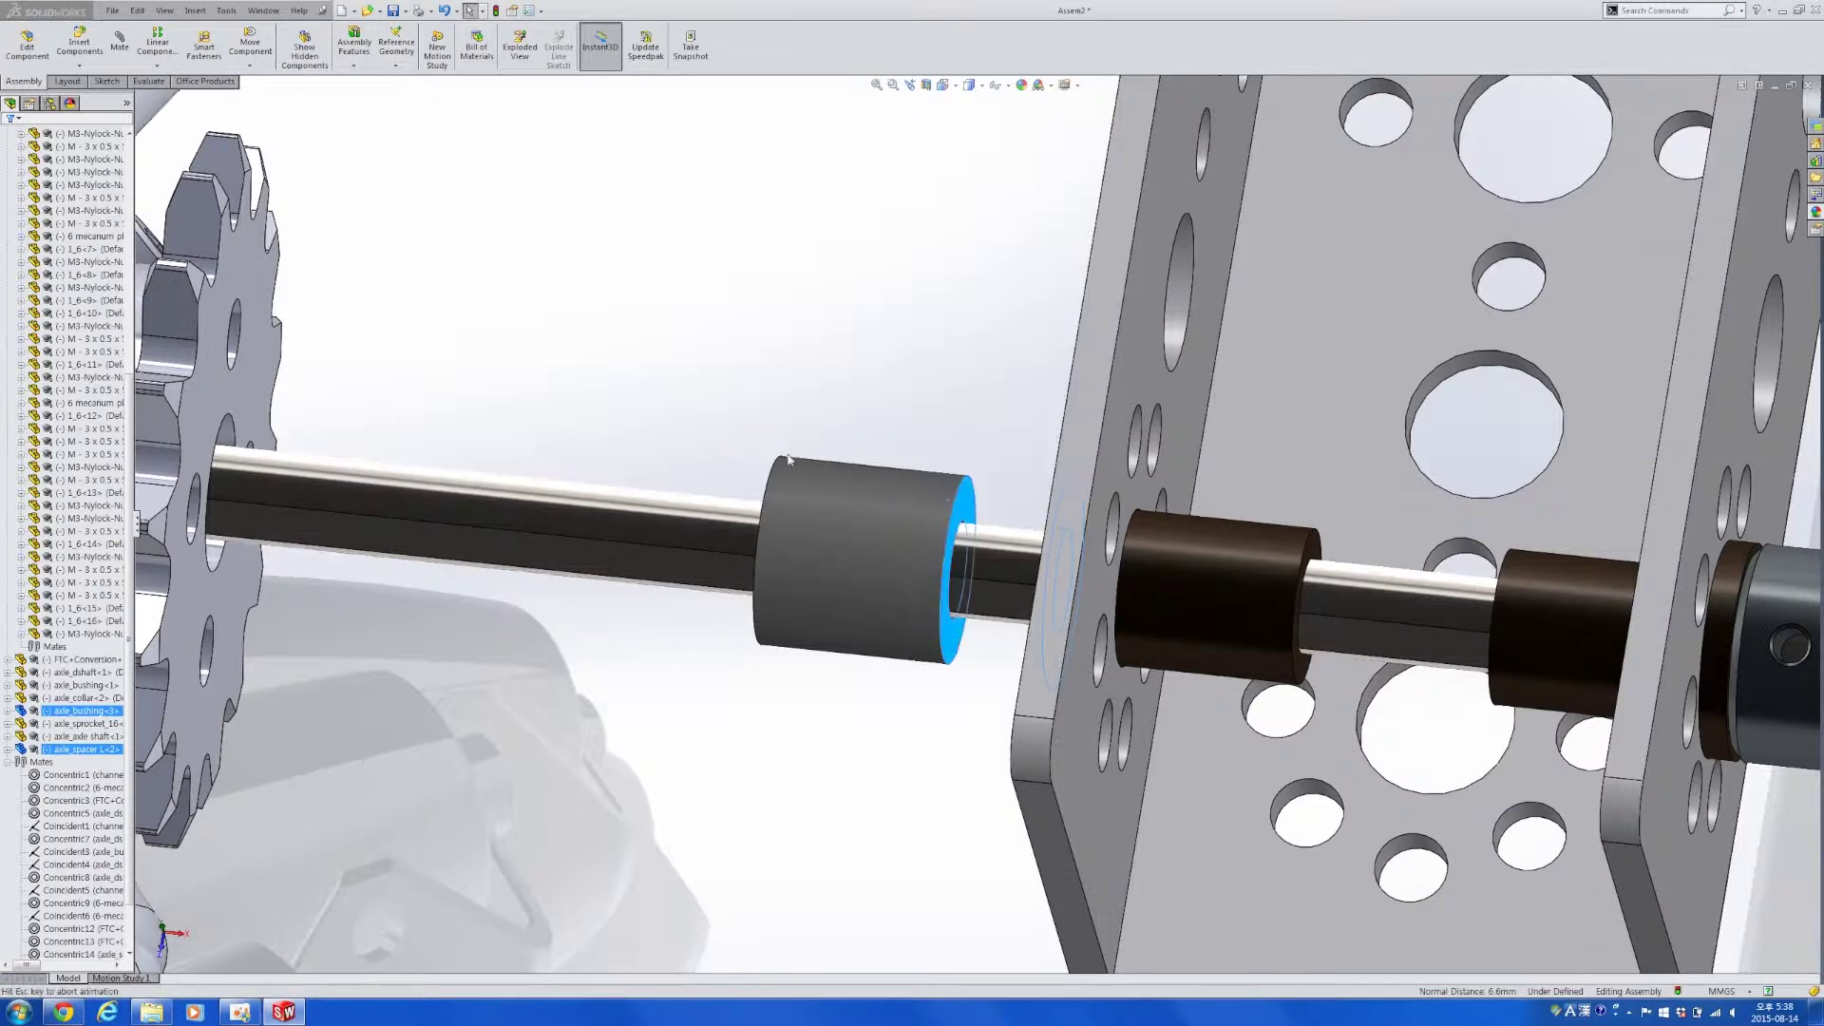
# Mate the sprocket's channel-side face coincident with the free end face of the spacer.
pyautogui.click(259, 393)
pyautogui.scroll(2, 689, 533)
pyautogui.moveTo(689, 532); pyautogui.dragTo(855, 509, button='middle')
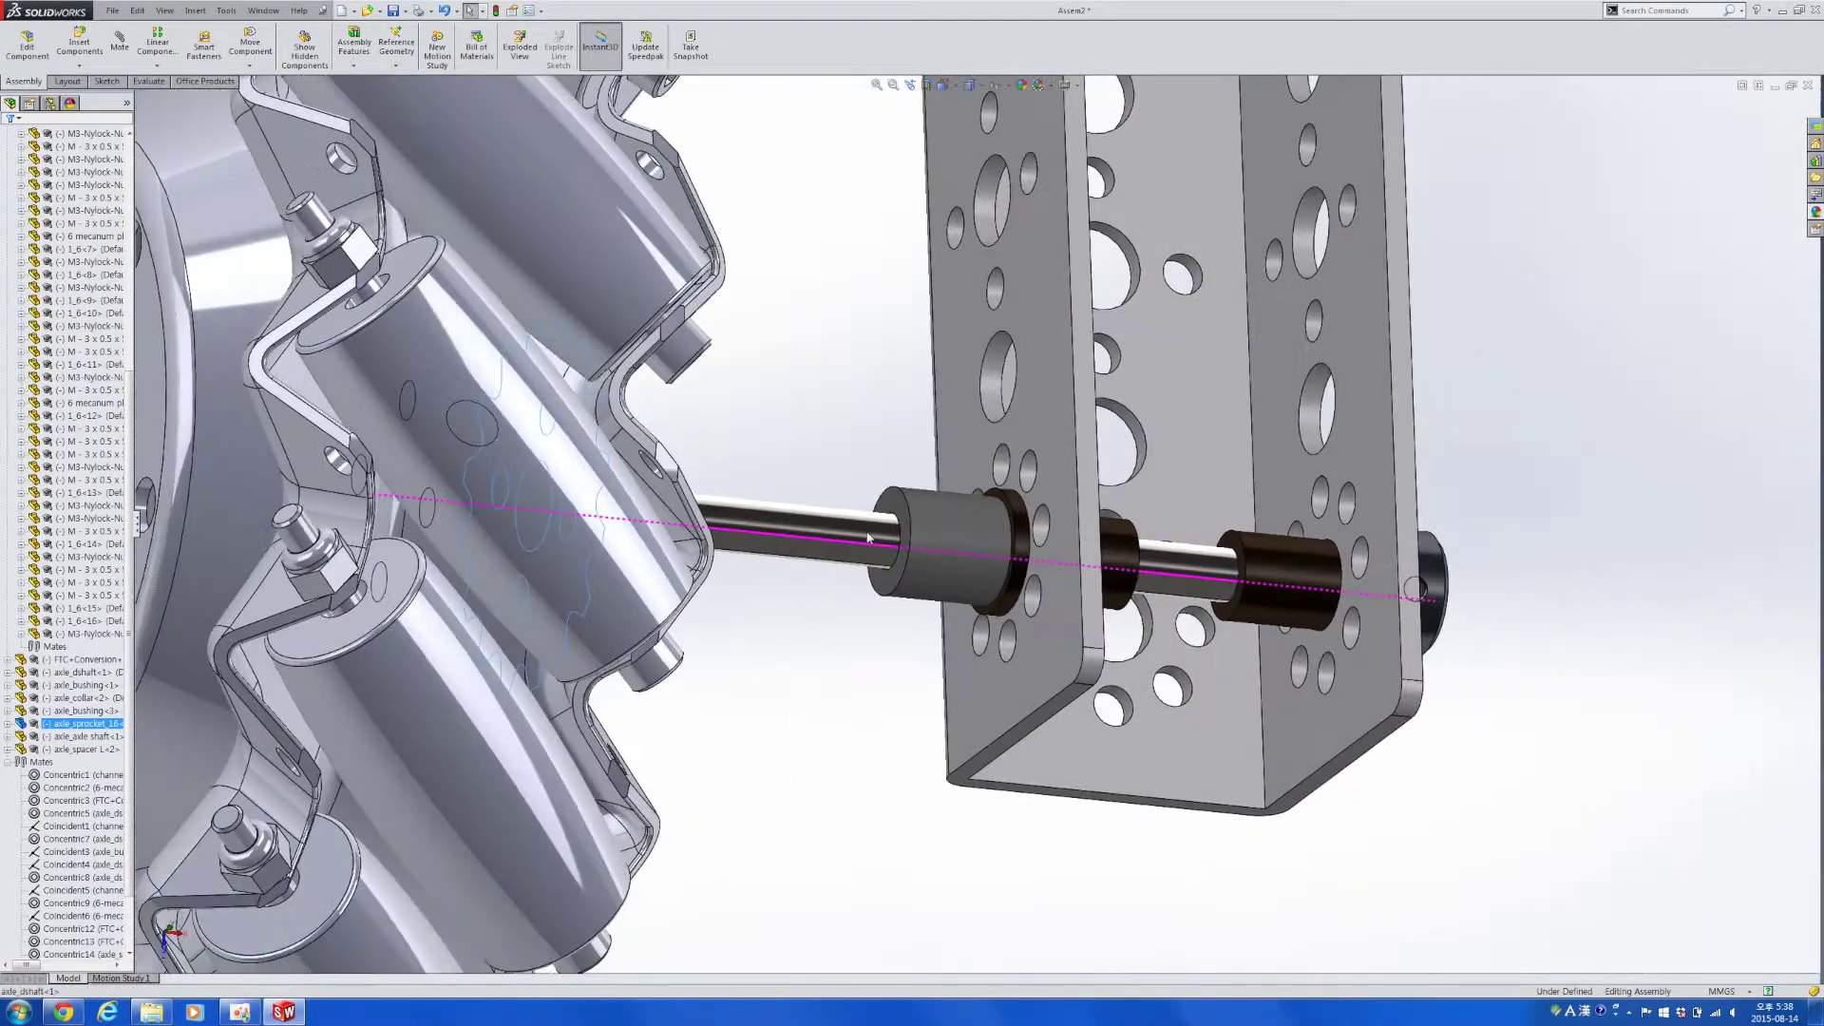
pyautogui.scroll(-5, 909, 491)
pyautogui.keyDown('ctrl'); pyautogui.click(913, 490); pyautogui.keyUp('ctrl')
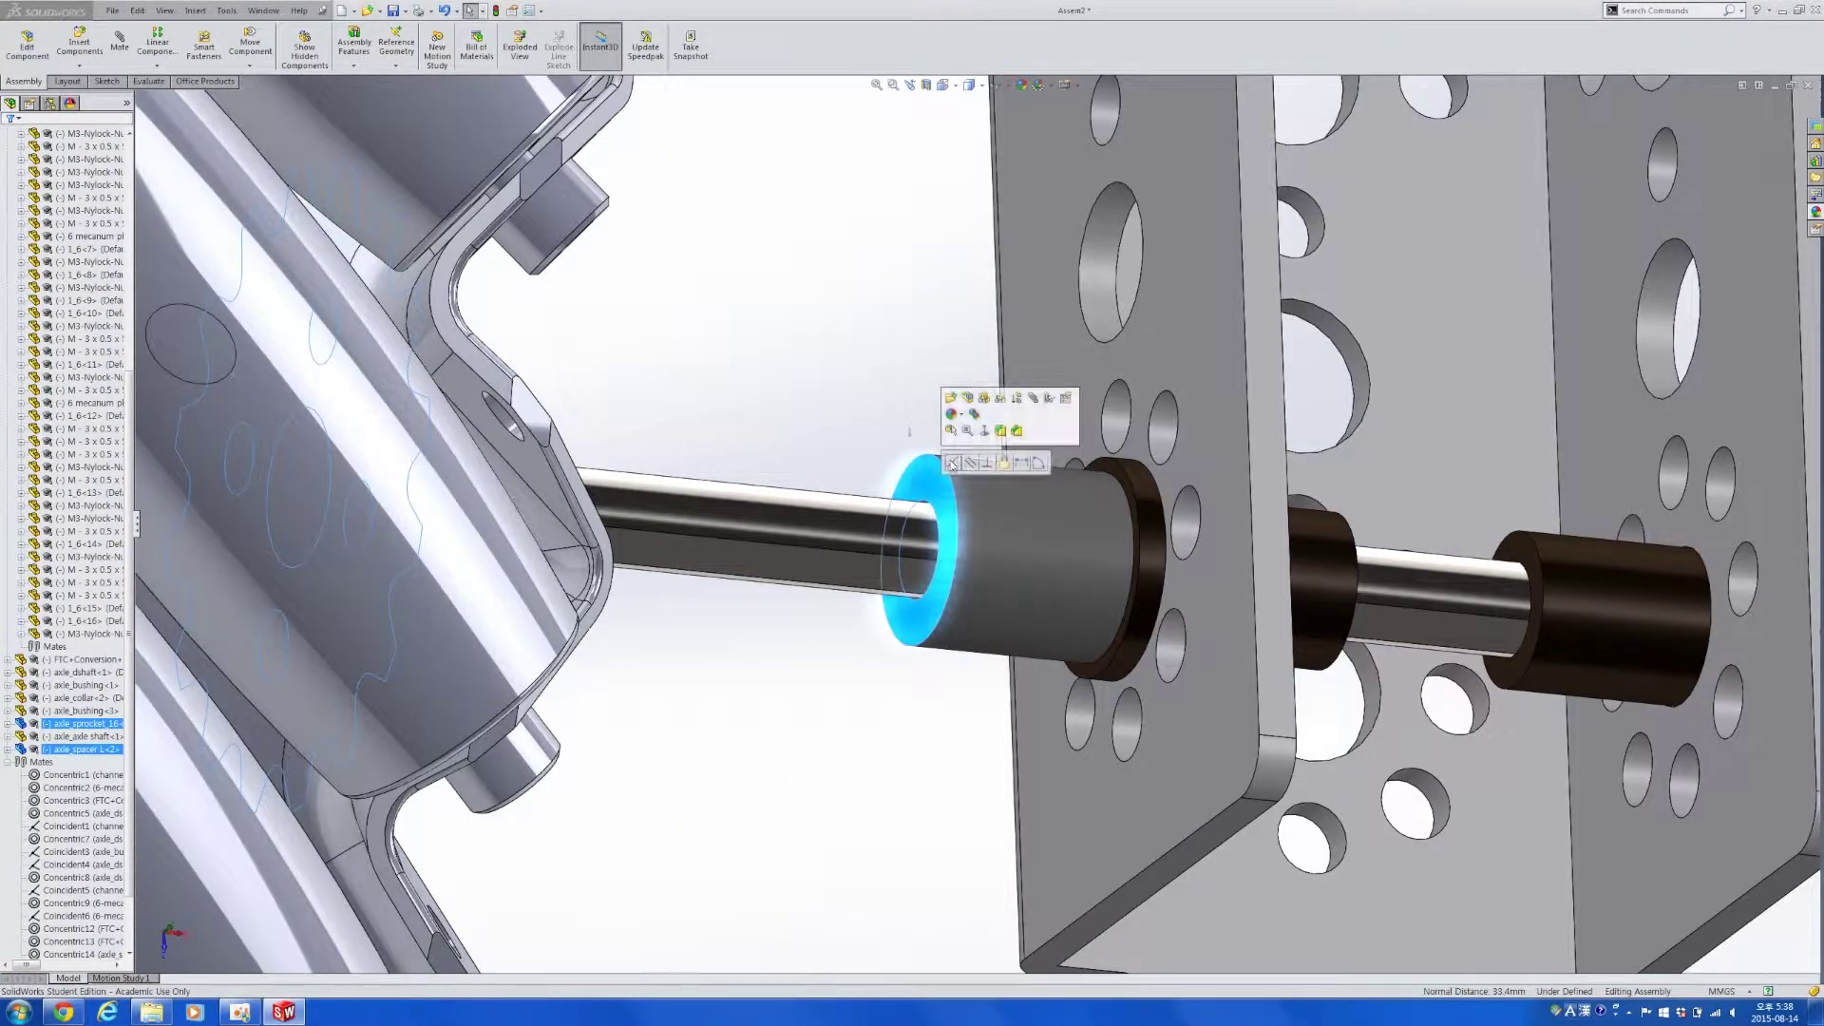
pyautogui.click(950, 467)
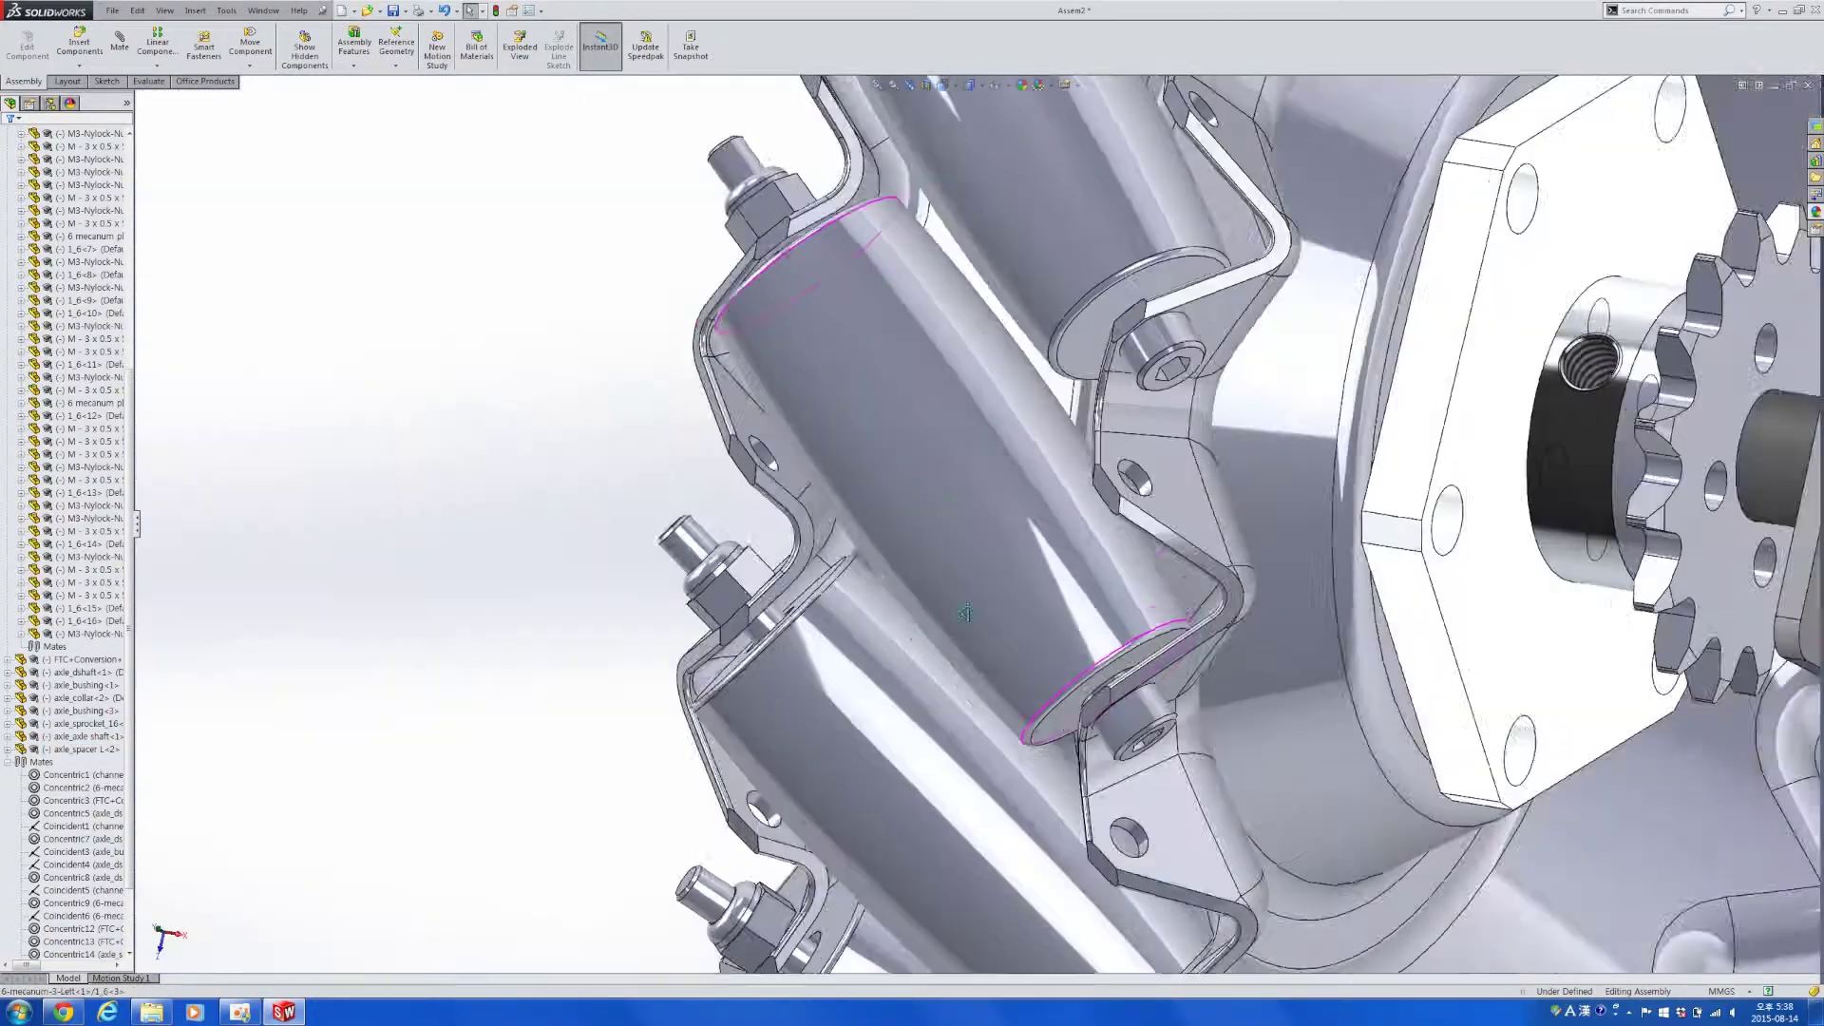
pyautogui.scroll(-3, 1360, 514)
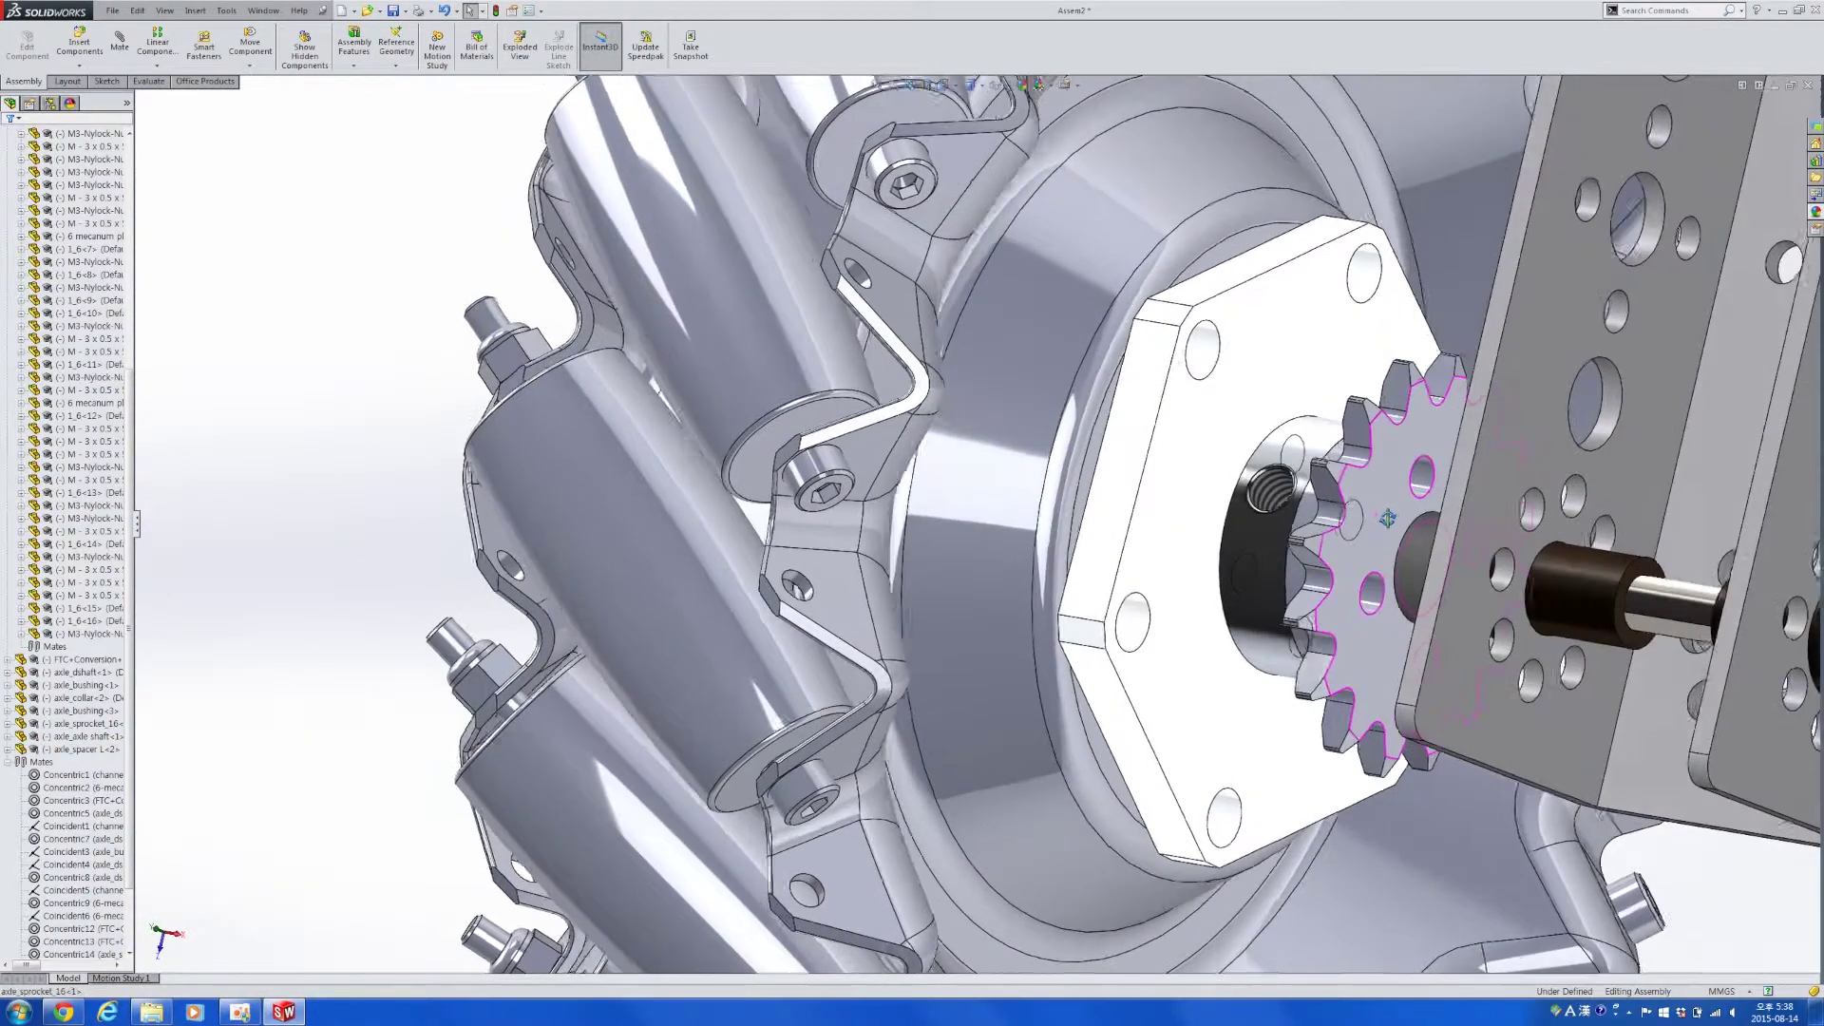
# Insert the Screw BHCS 6-32 x 0.375 part from the CAD Parts folder into the assembly beside the wheel.
pyautogui.scroll(-2, 1368, 518)
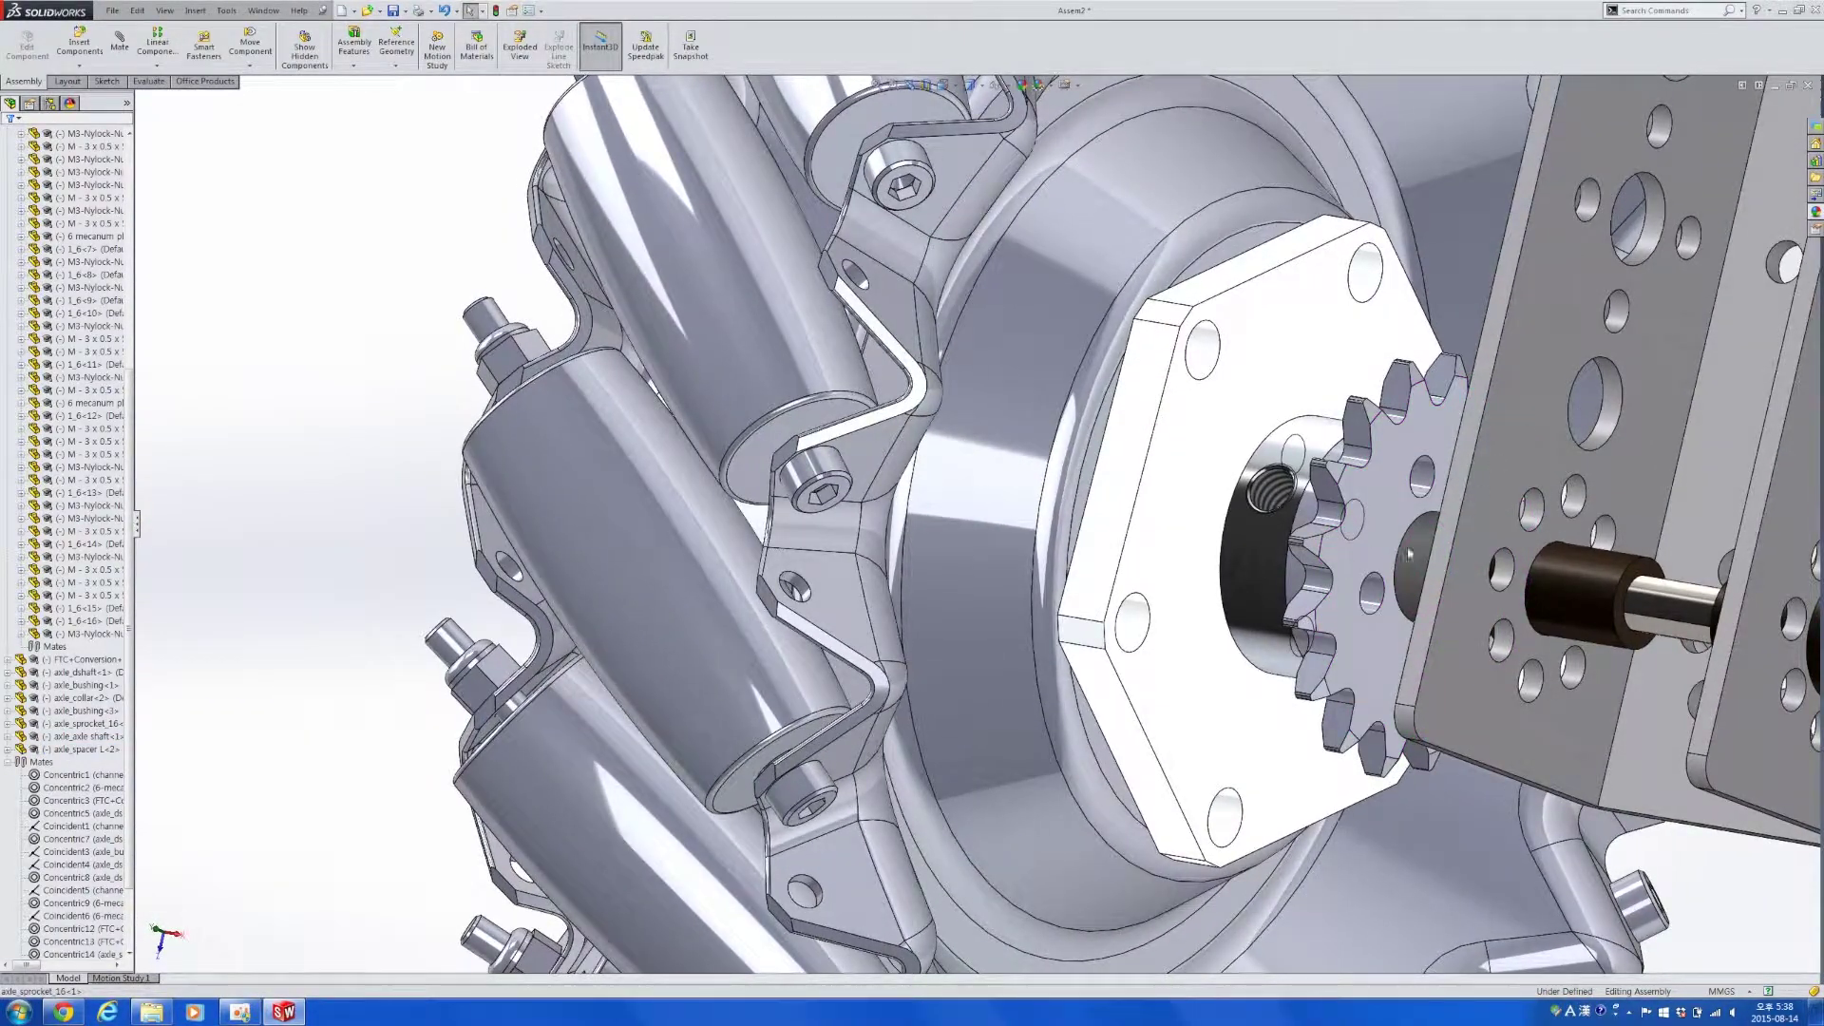
pyautogui.moveTo(1431, 547); pyautogui.dragTo(1390, 587, button='middle')
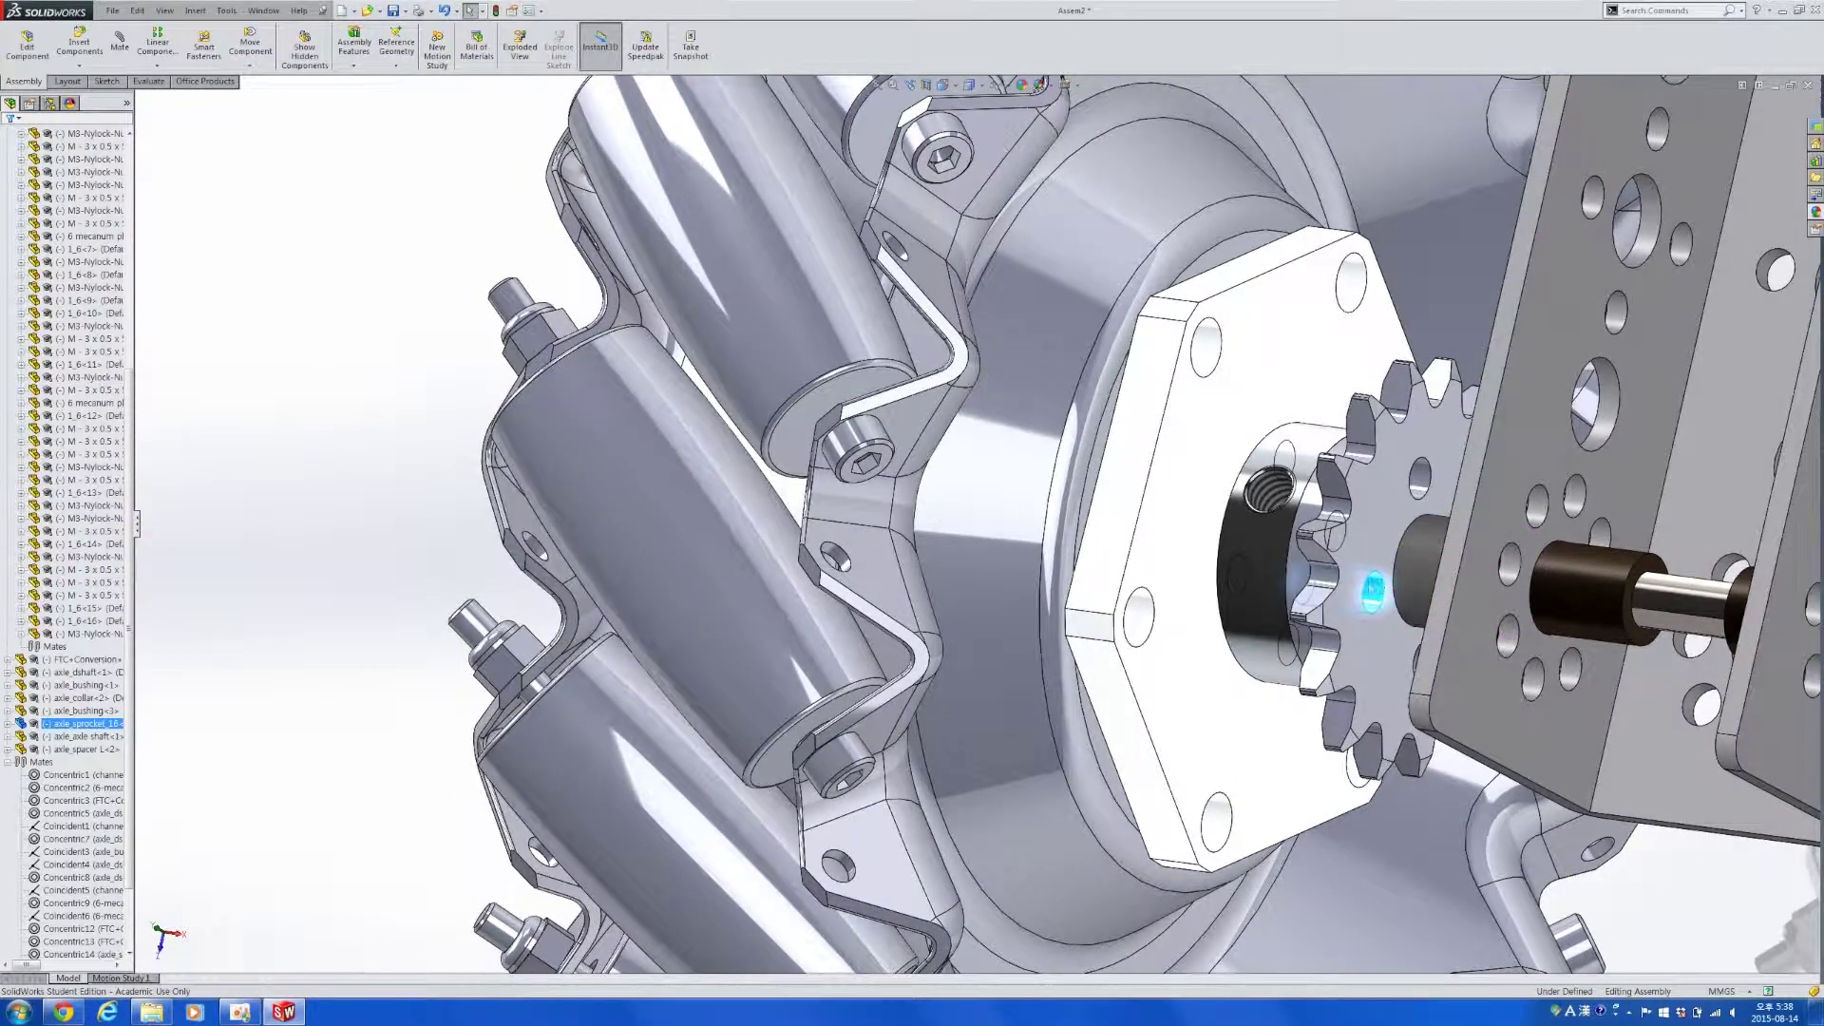
pyautogui.click(1421, 573)
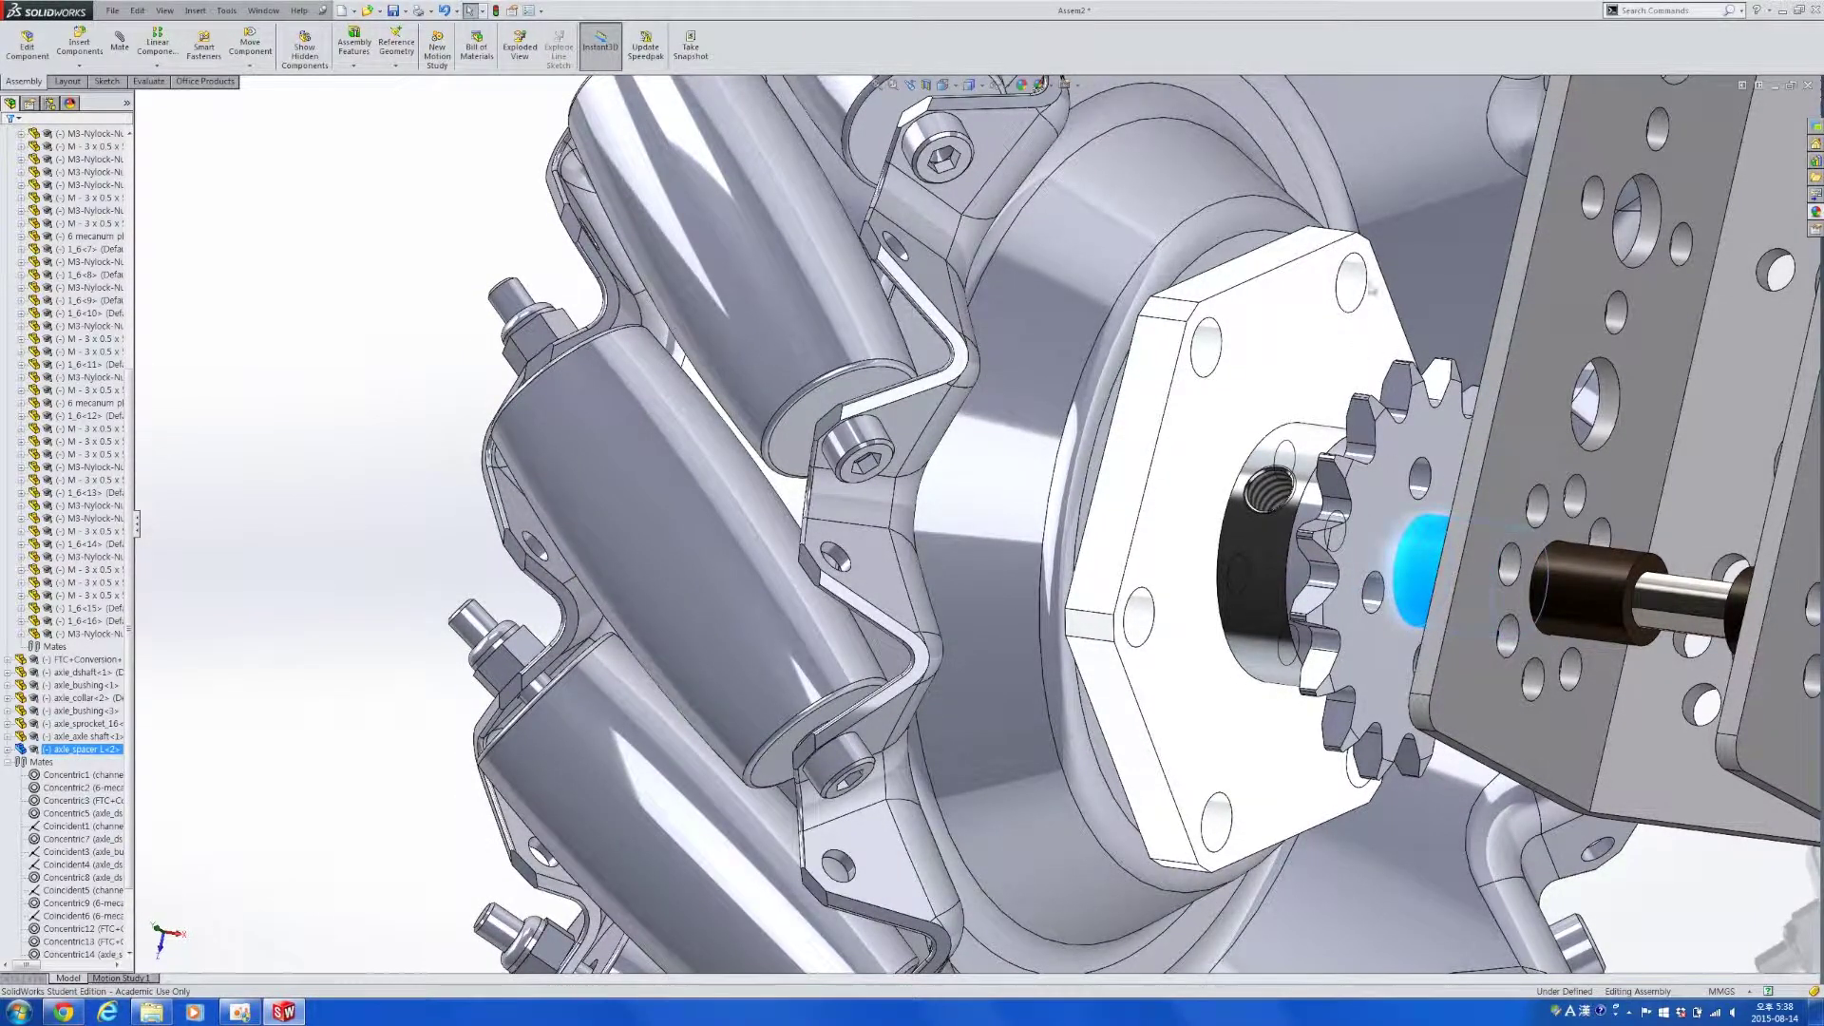
pyautogui.hotkey('alt', 'Tab')
pyautogui.scroll(-1, 1102, 660)
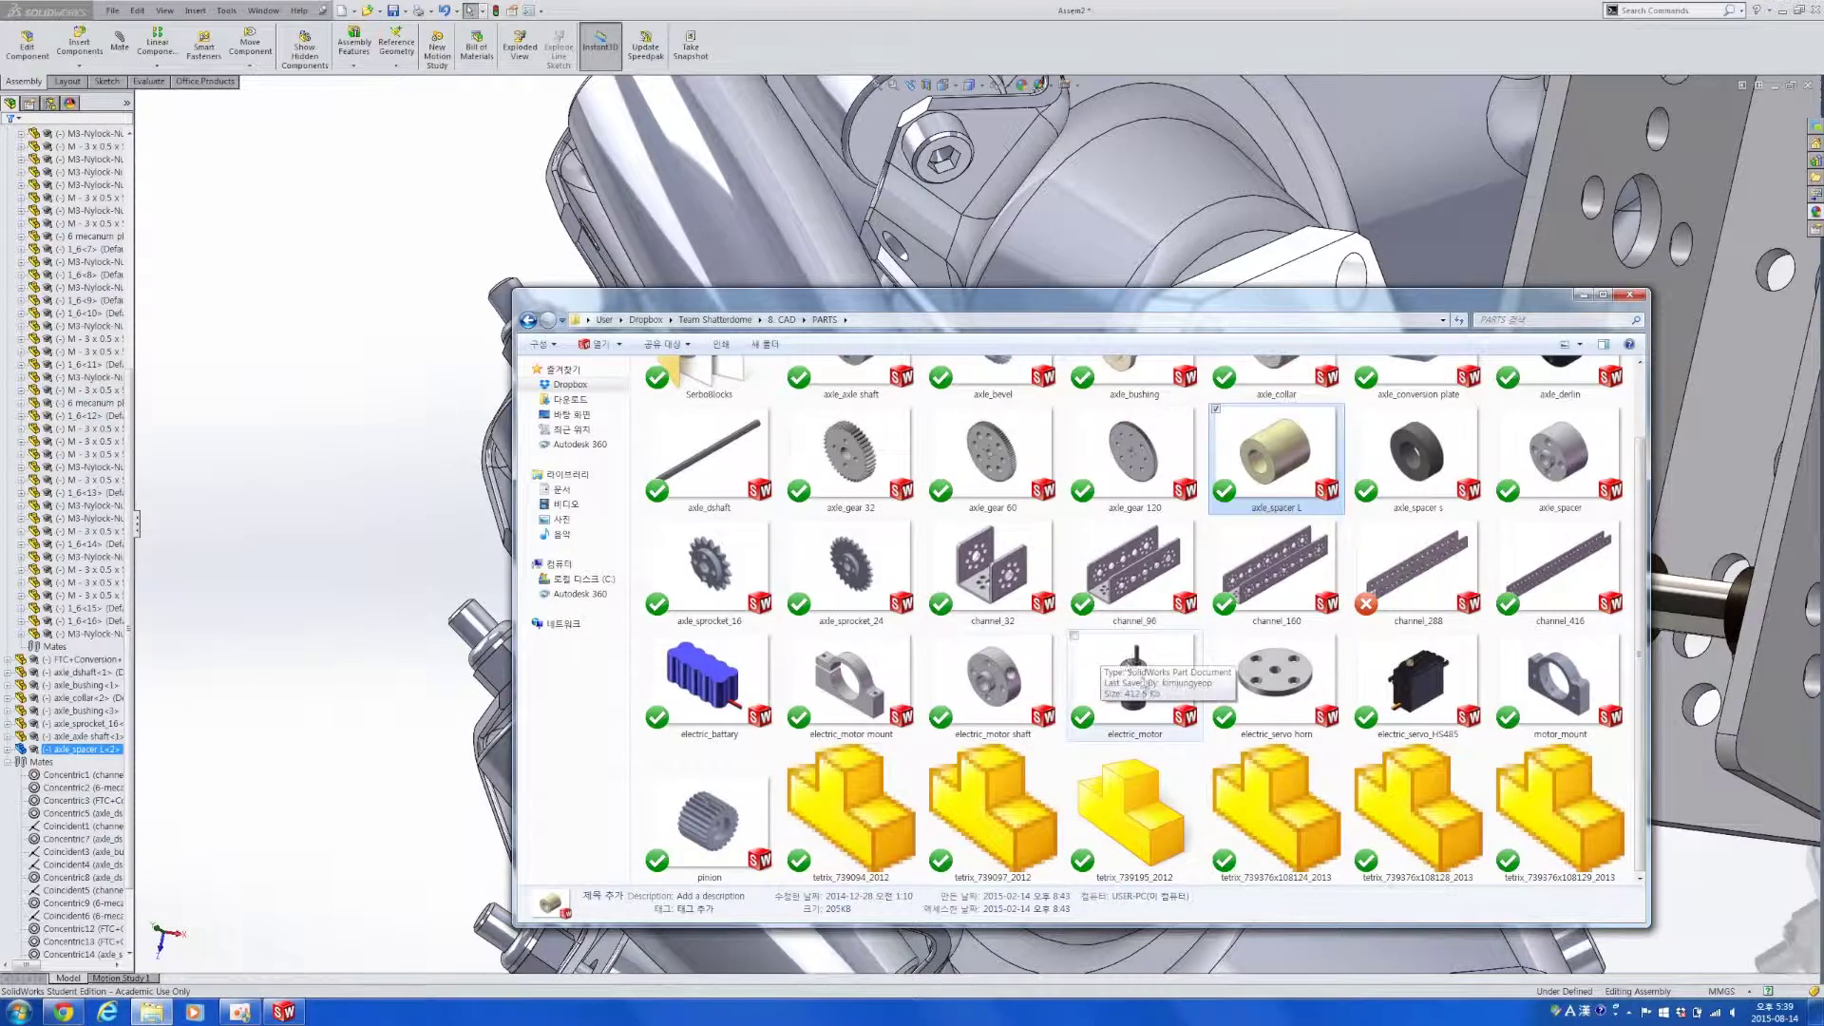
pyautogui.scroll(1, 1145, 682)
pyautogui.click(781, 321)
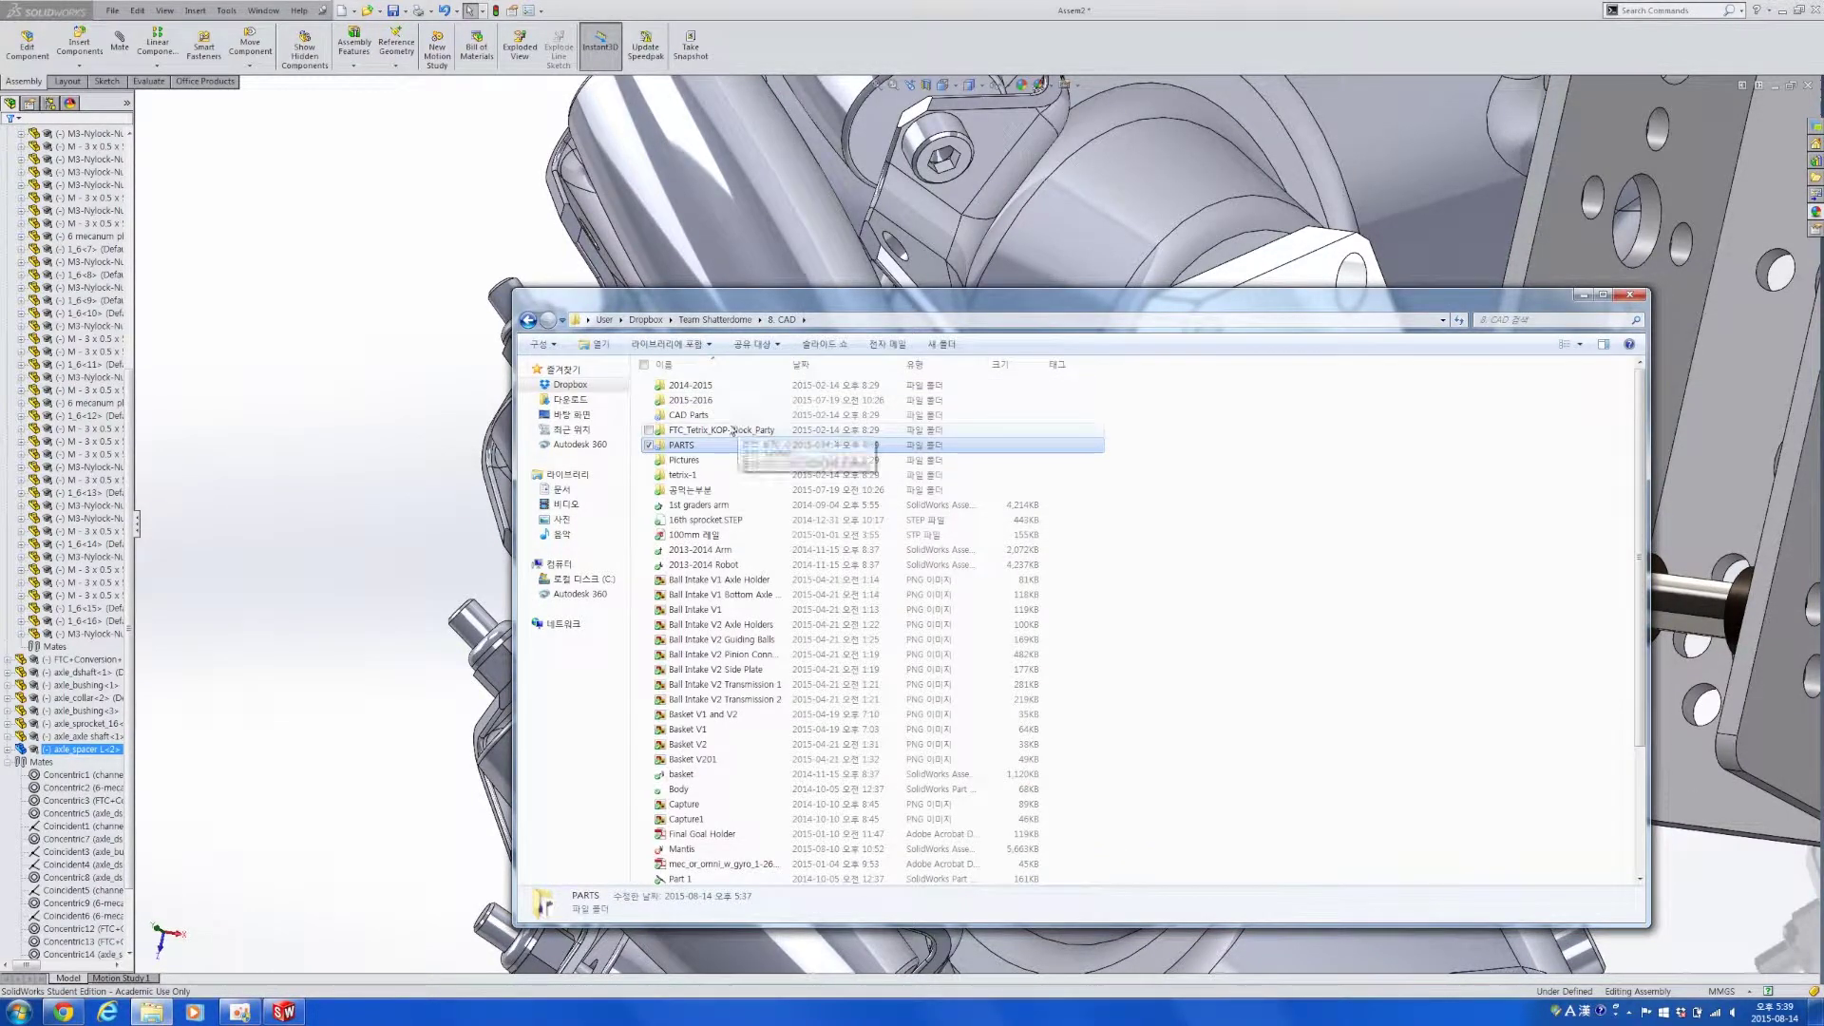
pyautogui.doubleClick(713, 420)
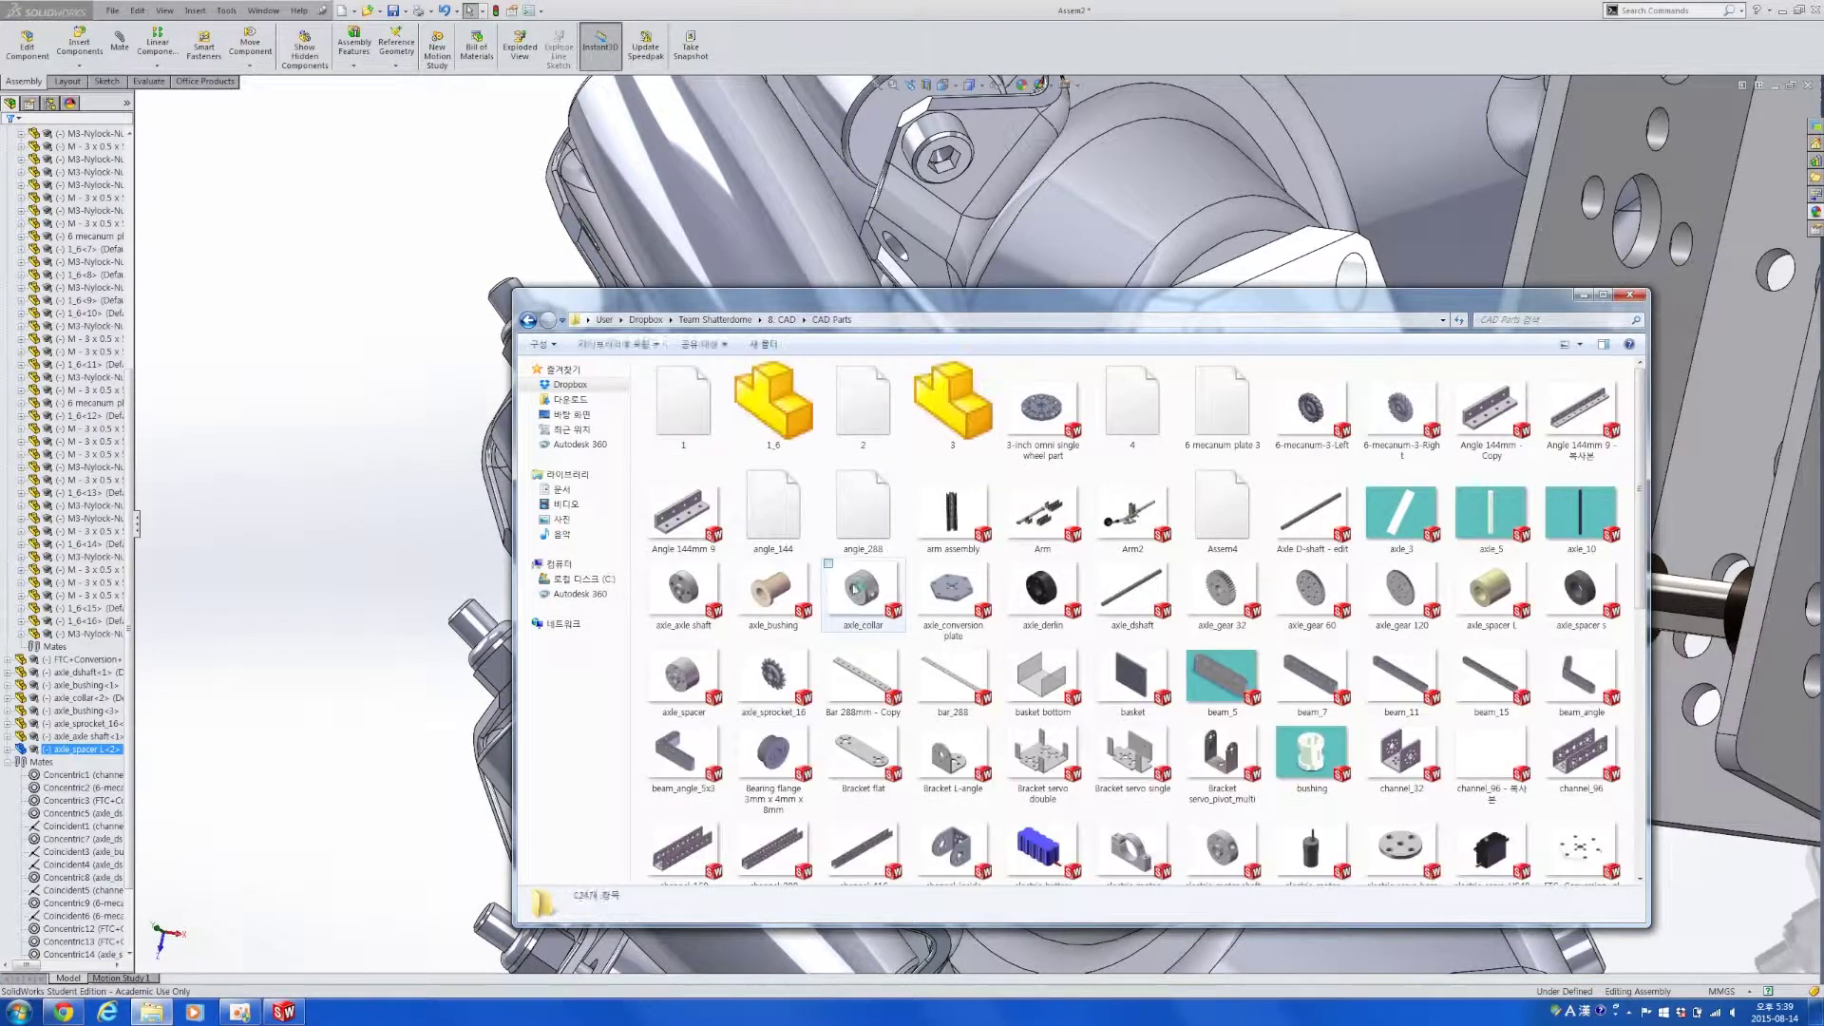
pyautogui.scroll(-3, 1128, 730)
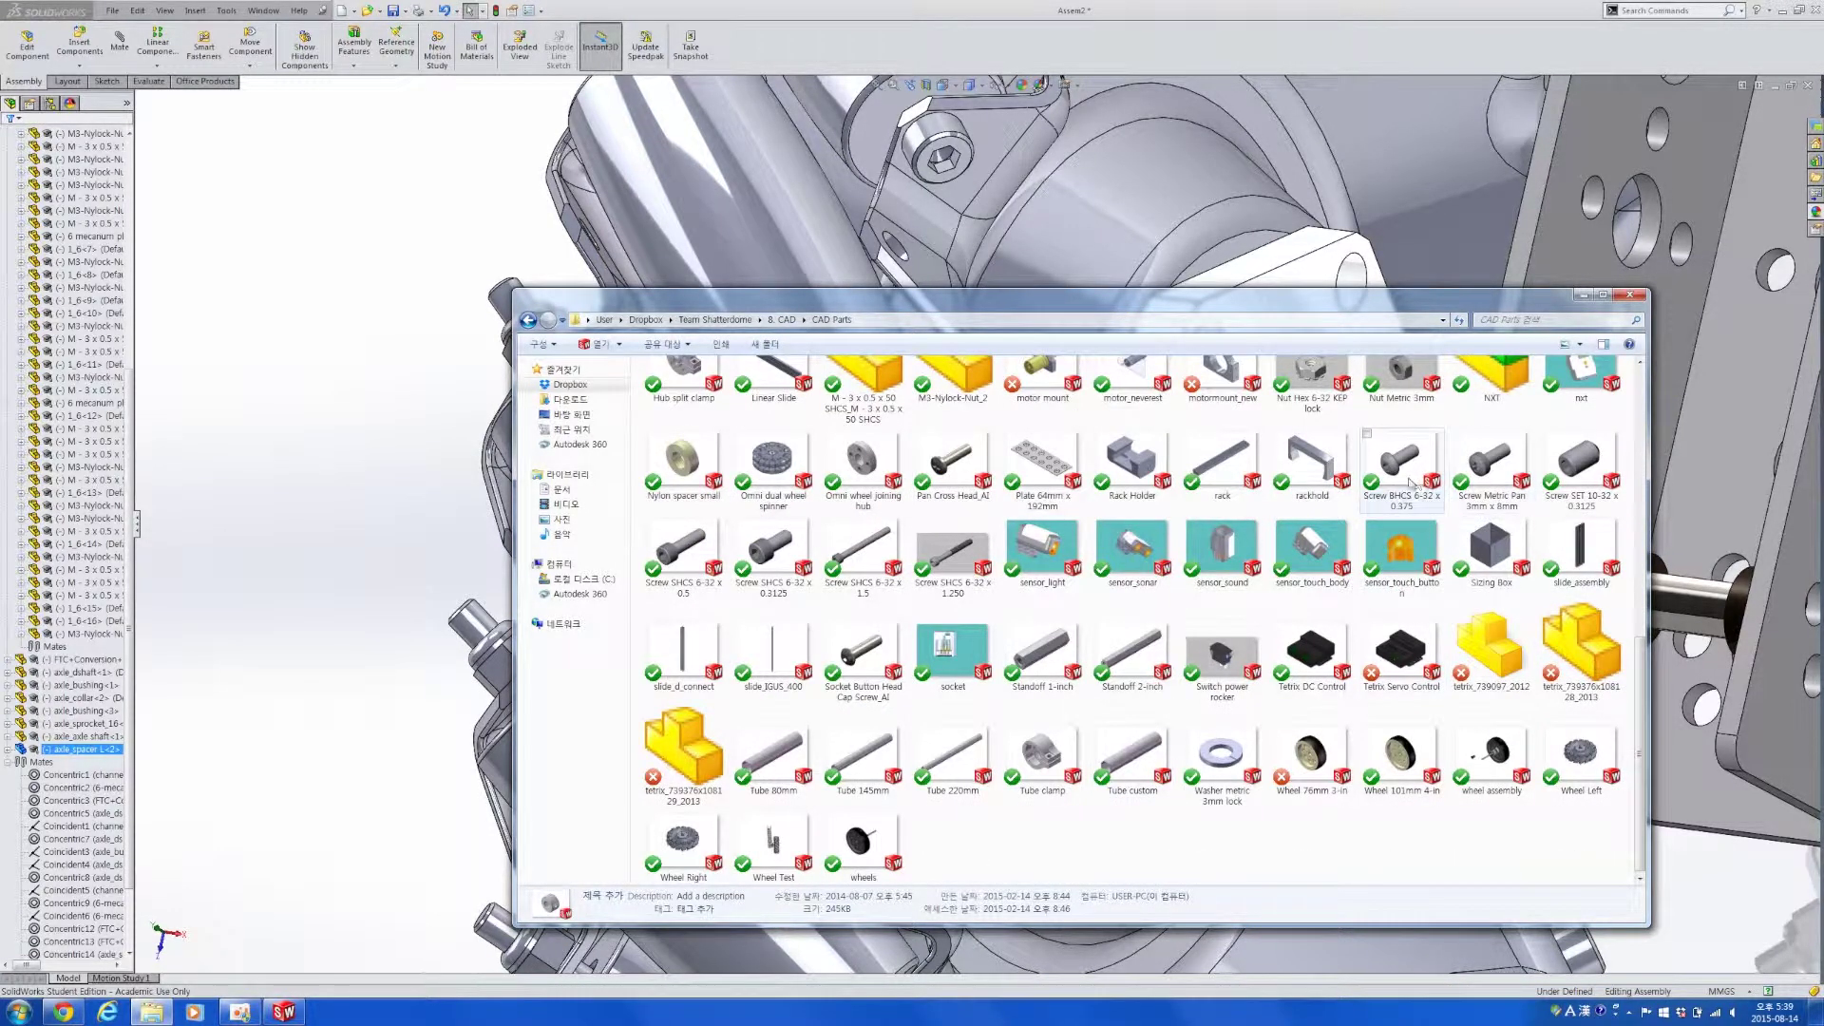
pyautogui.moveTo(1411, 481); pyautogui.dragTo(1225, 436)
pyautogui.moveTo(463, 760); pyautogui.dragTo(401, 794)
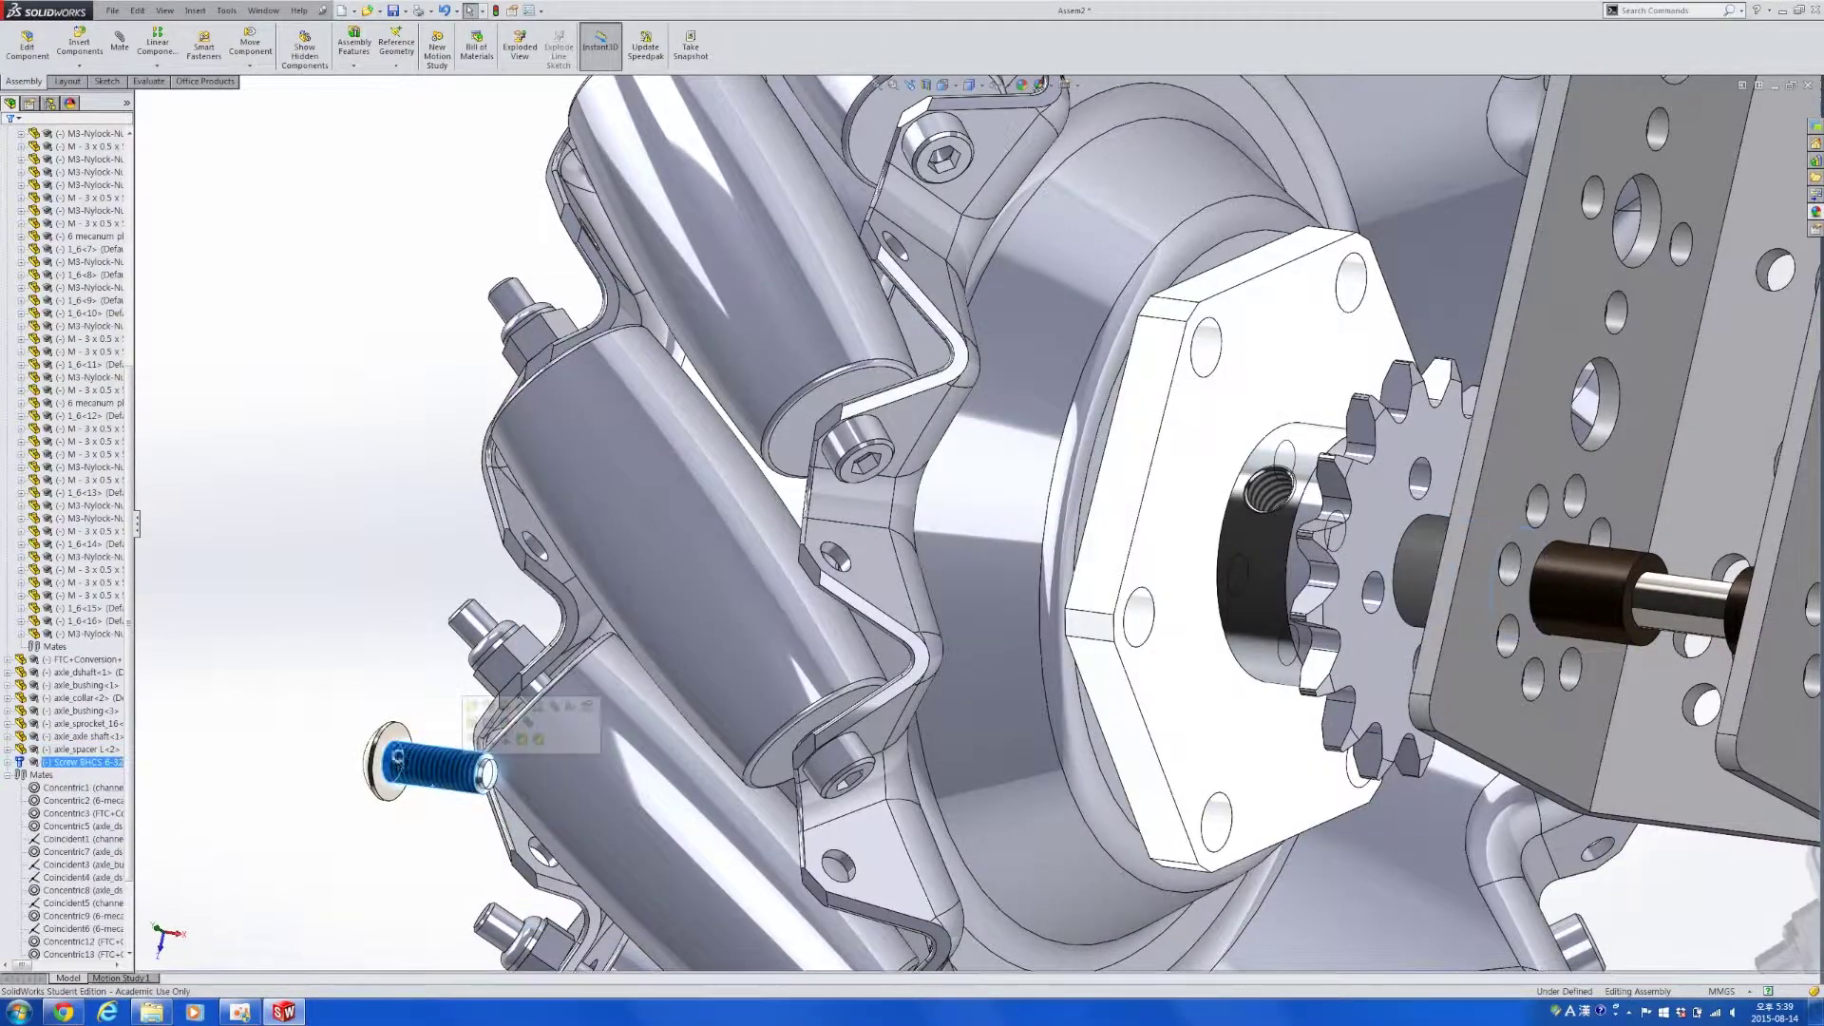
# Mate the screw's threaded shank concentric with one of the mounting holes in the sprocket.
pyautogui.moveTo(416, 763); pyautogui.dragTo(658, 741, button='right')
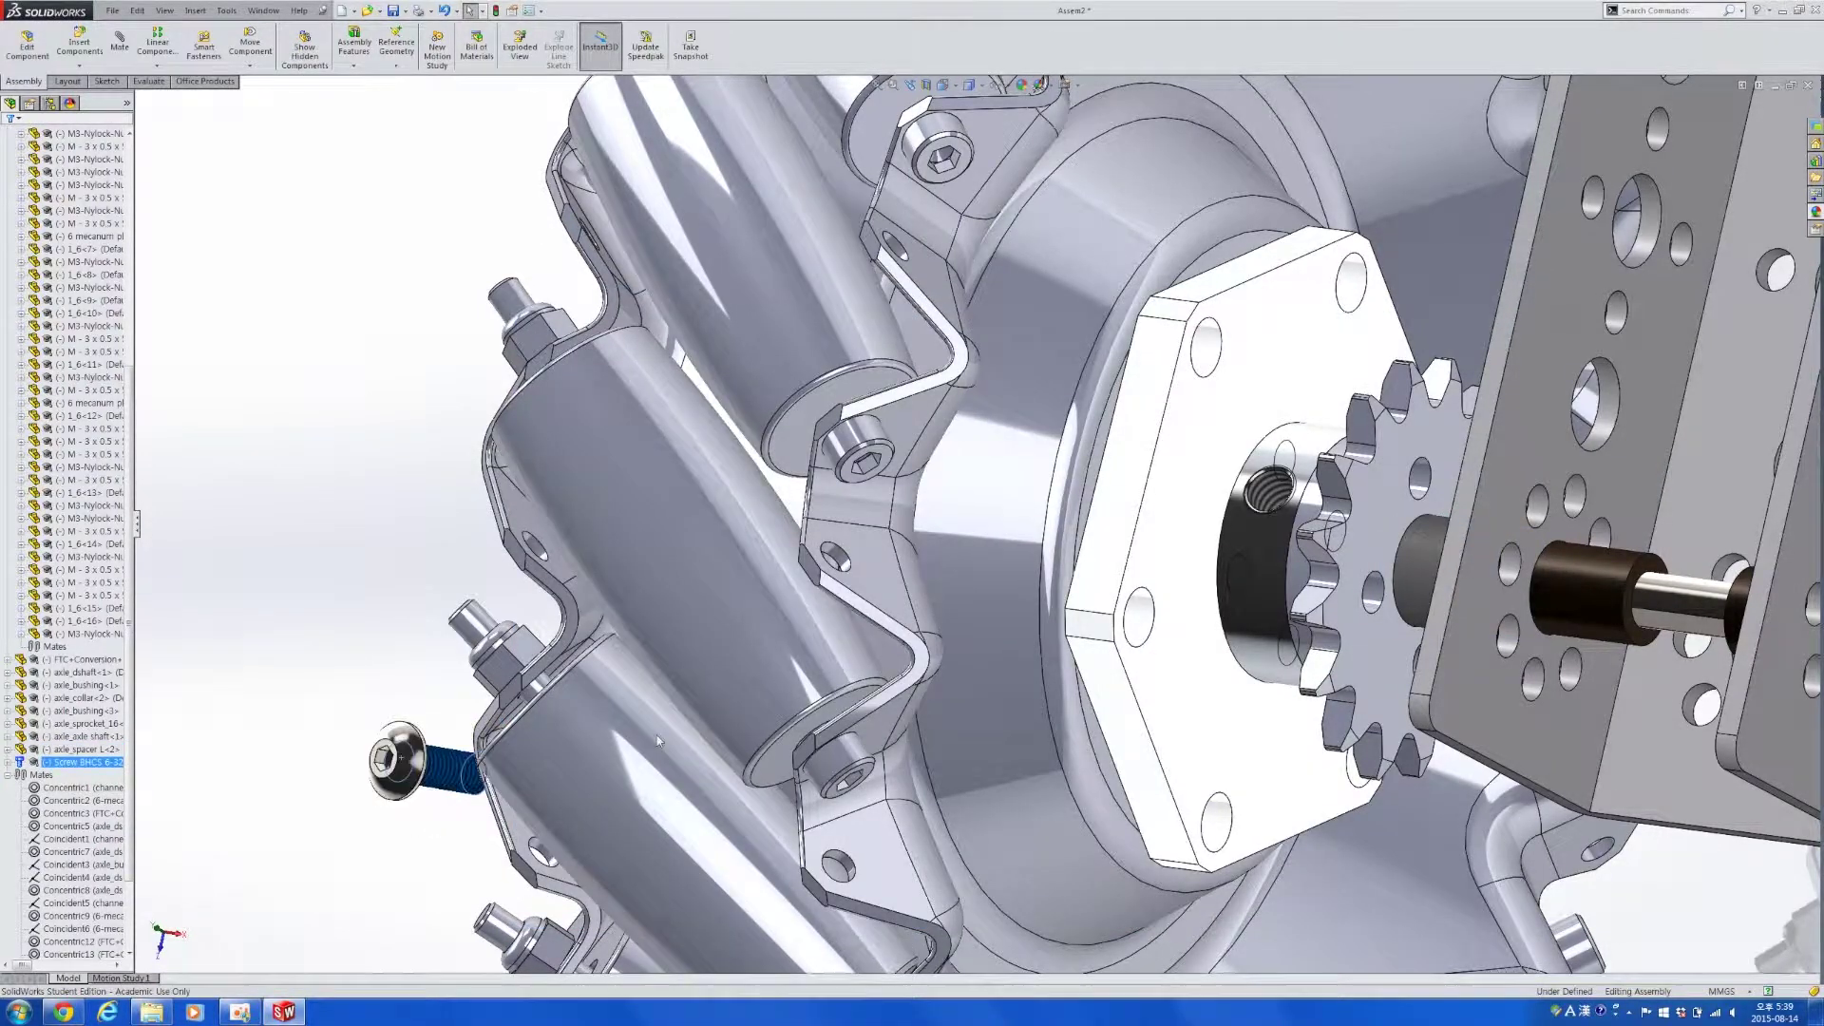
pyautogui.click(432, 775)
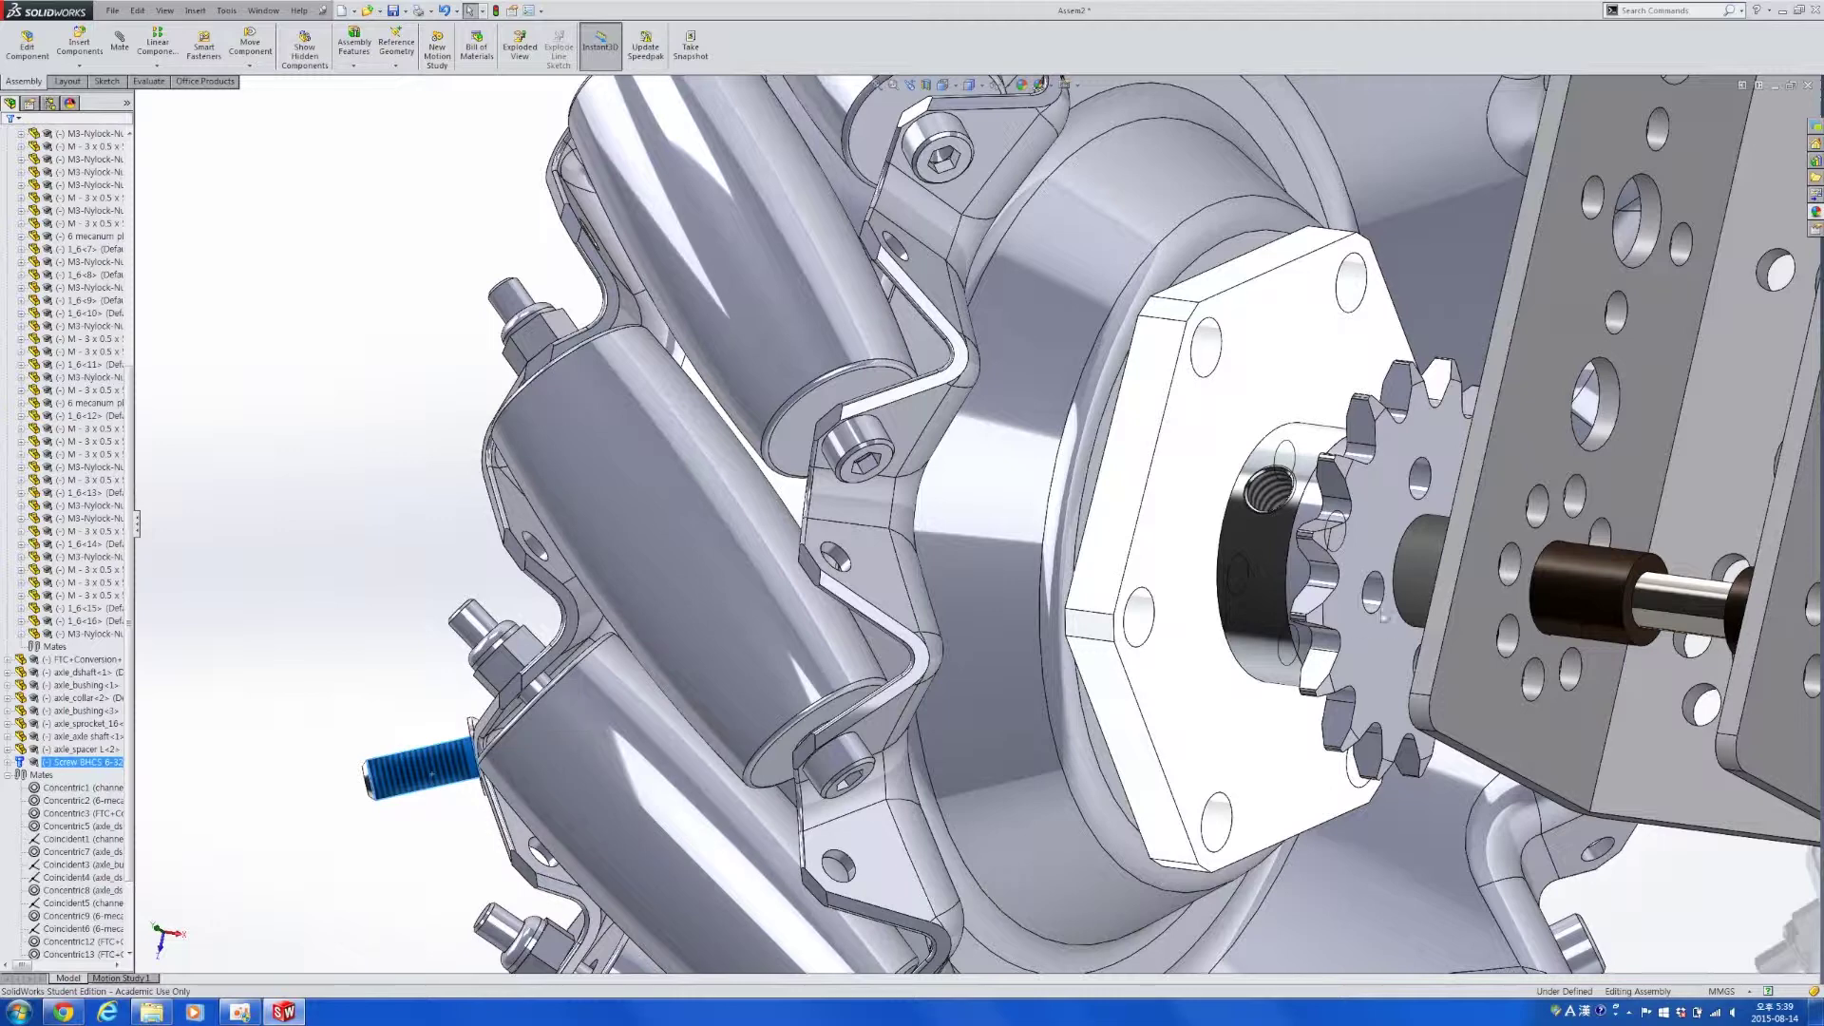
pyautogui.click(1374, 591)
pyautogui.click(1468, 570)
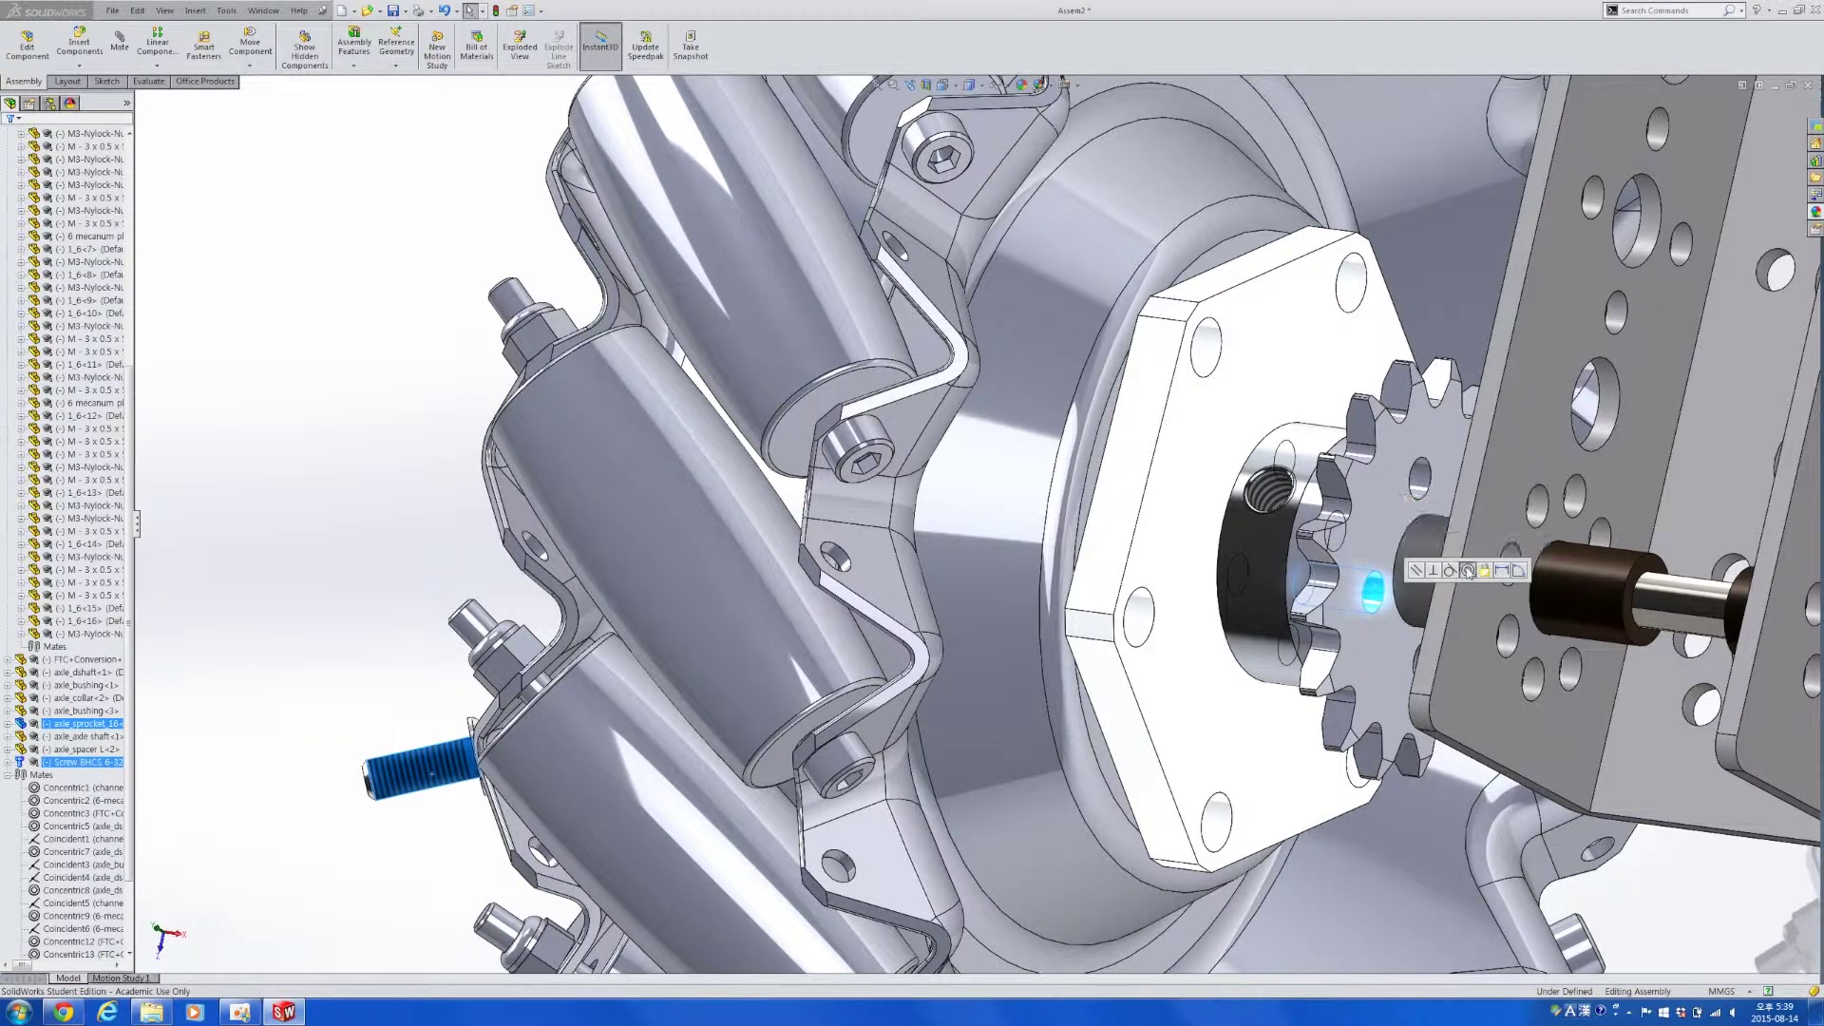
# Slide the screw along its axis clear of the sprocket and mate its head's underside coincident with the sprocket's channel-side face.
pyautogui.moveTo(228, 439); pyautogui.dragTo(1653, 479)
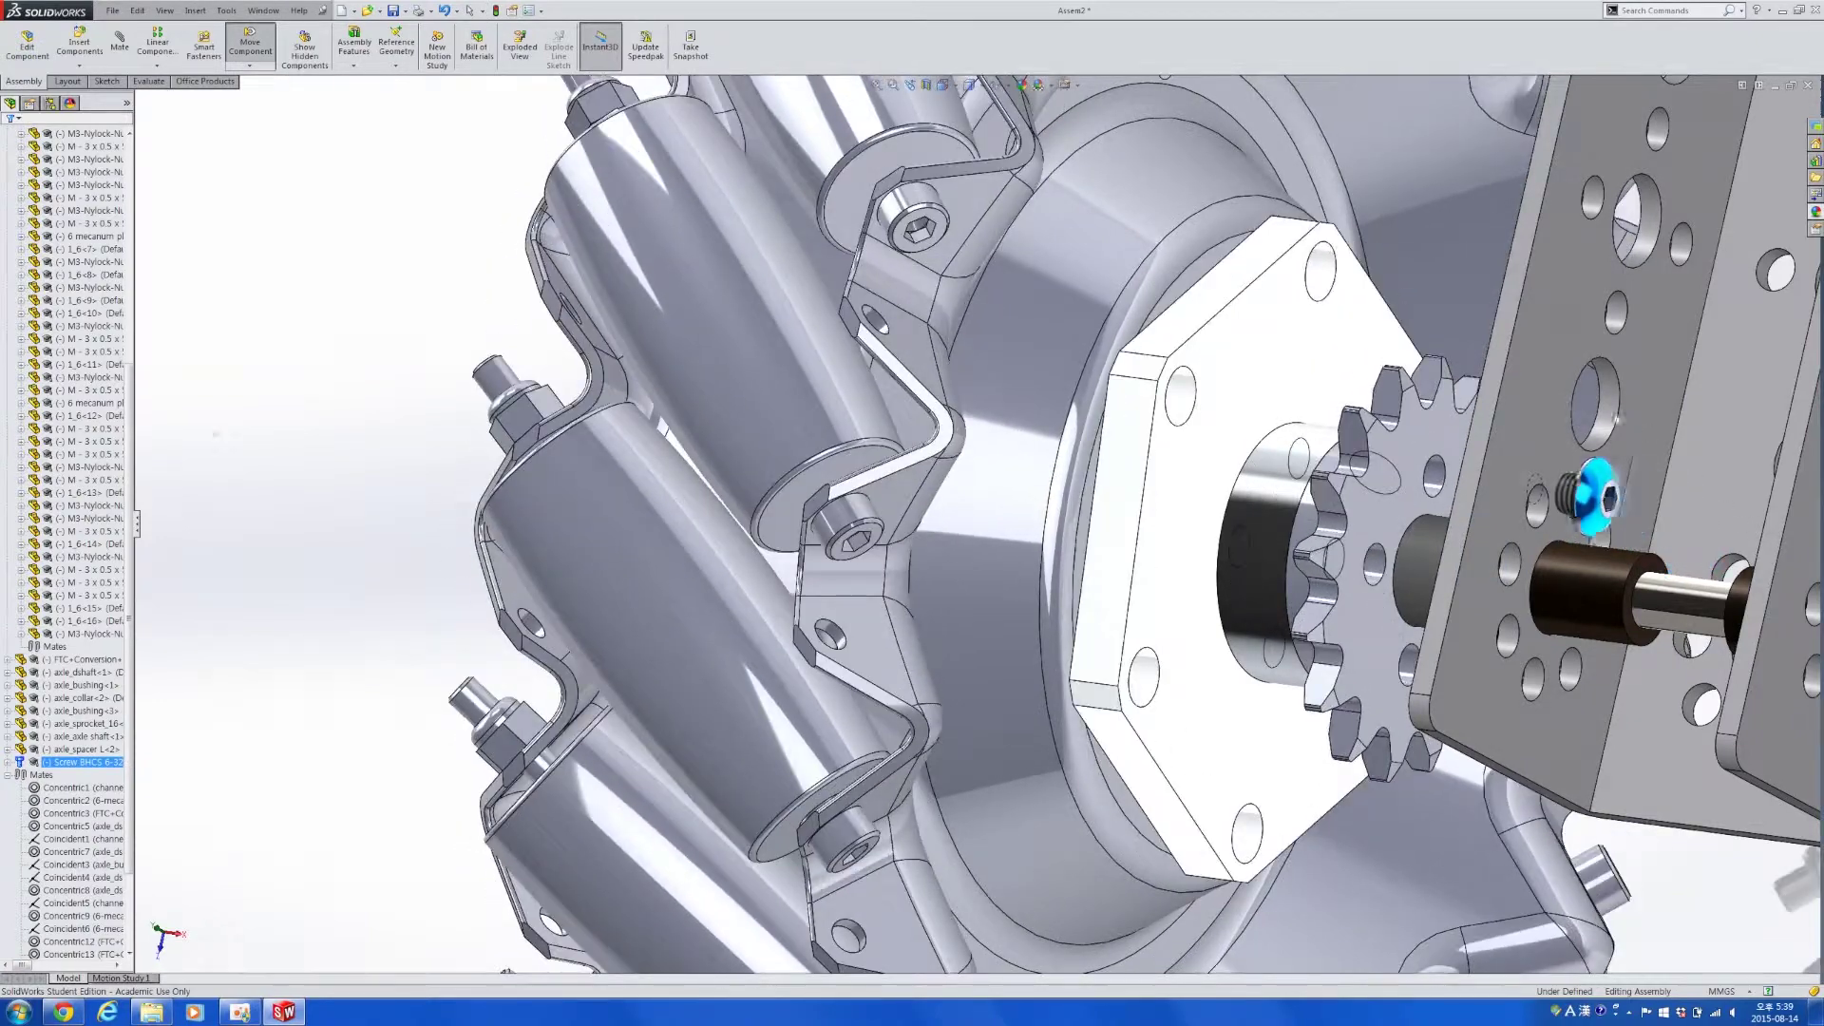
pyautogui.scroll(-5, 1258, 450)
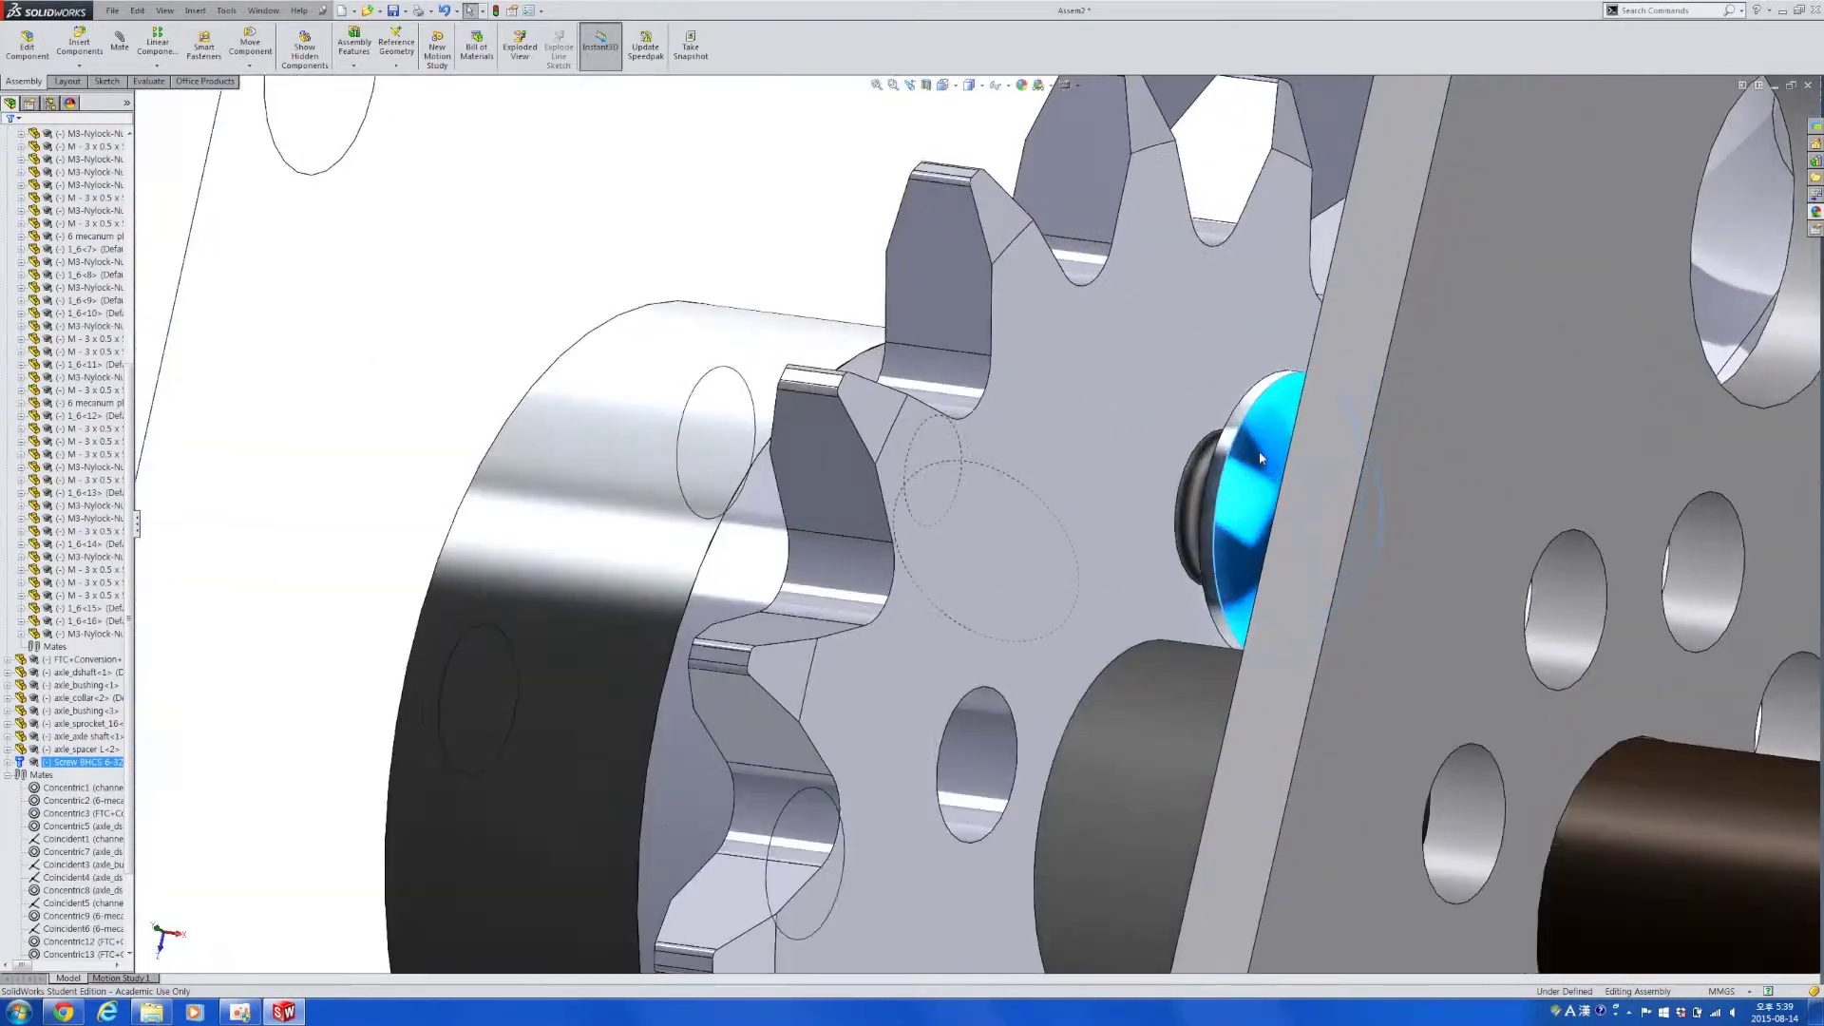
pyautogui.scroll(5, 1305, 516)
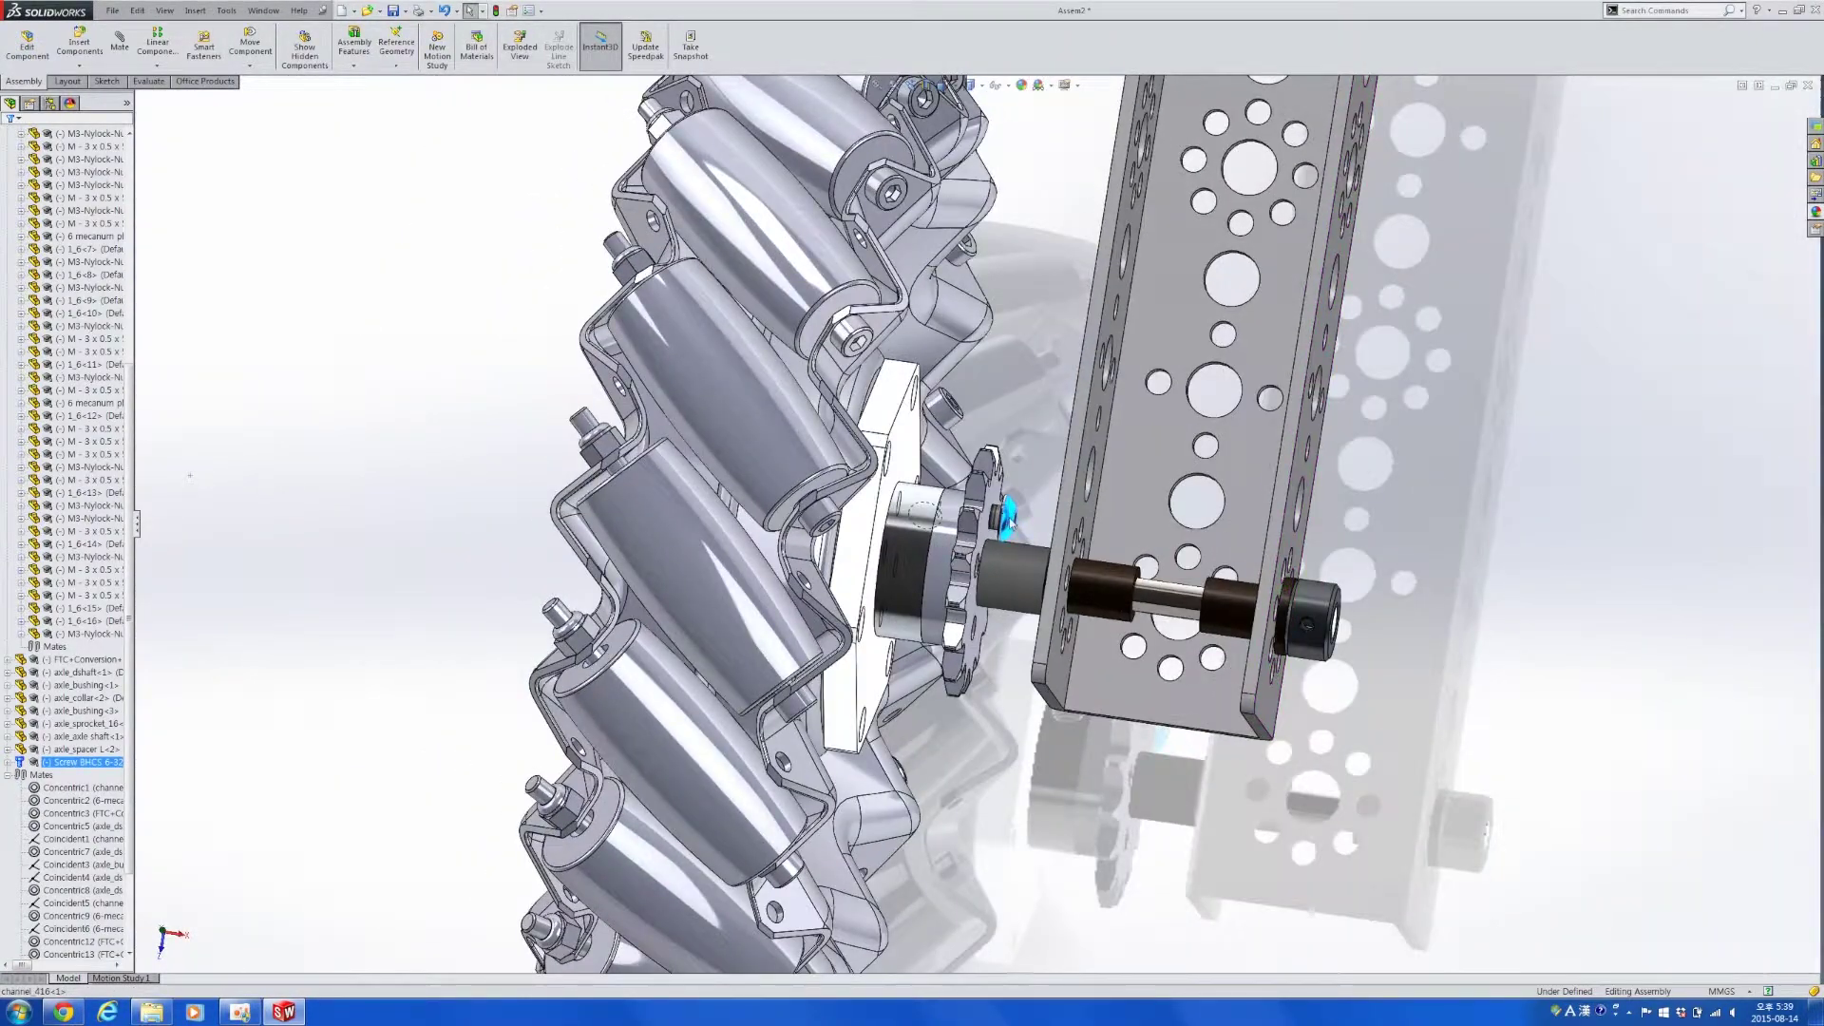
pyautogui.moveTo(1584, 554); pyautogui.dragTo(1518, 660)
pyautogui.moveTo(1518, 659); pyautogui.dragTo(1400, 651, button='middle')
pyautogui.scroll(-4, 1401, 652)
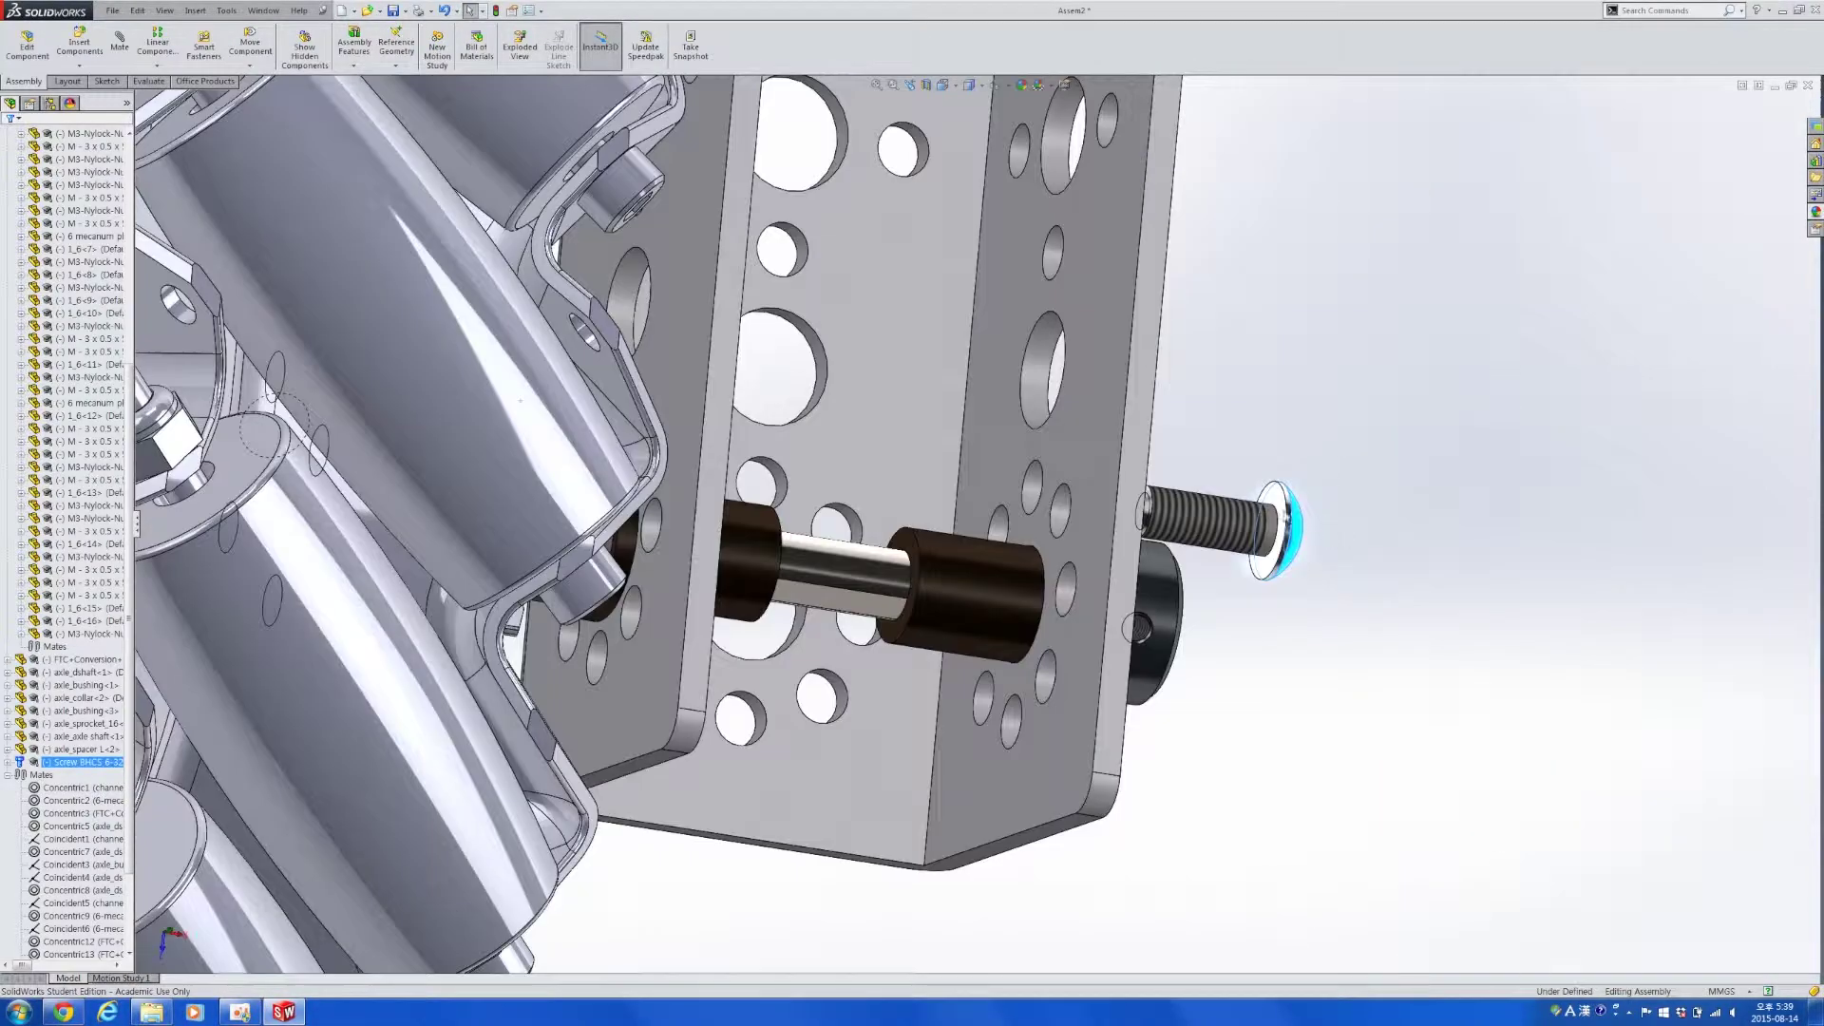
pyautogui.scroll(5, 1273, 500)
pyautogui.moveTo(1145, 517); pyautogui.dragTo(1205, 517, button='middle')
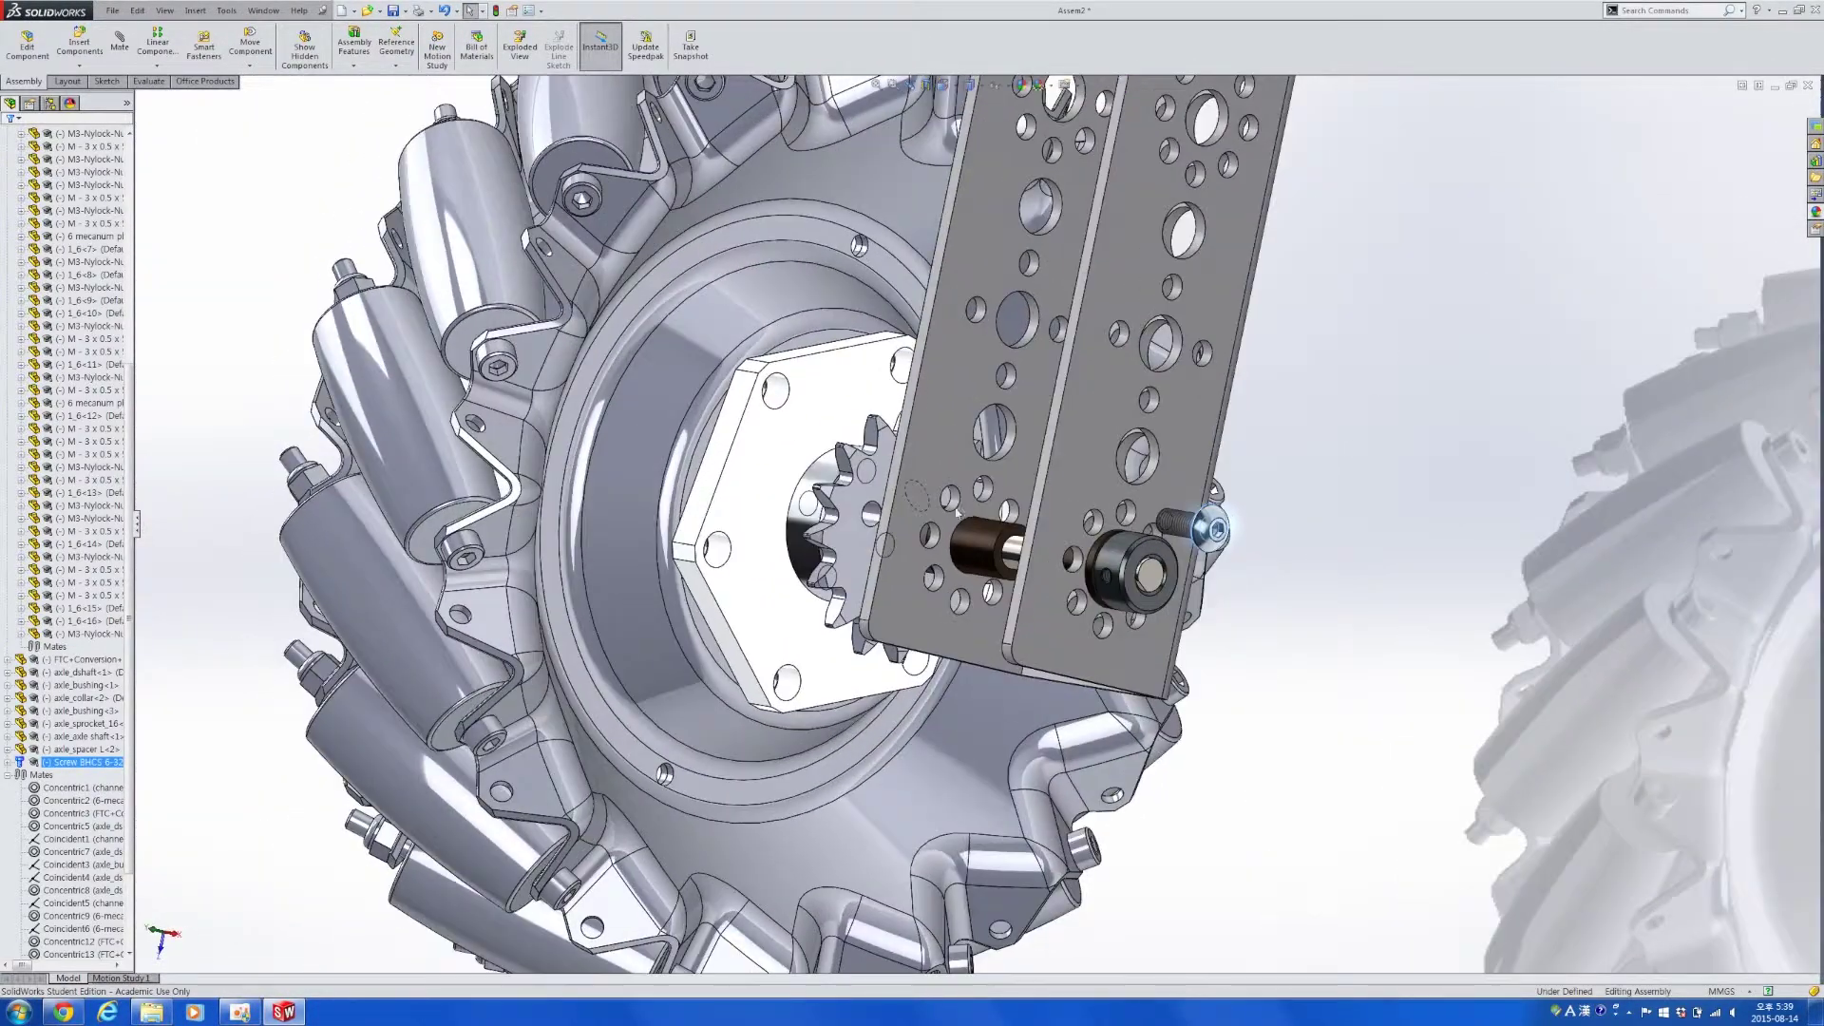
pyautogui.scroll(-3, 1205, 517)
pyautogui.keyDown('ctrl'); pyautogui.click(876, 489); pyautogui.keyUp('ctrl')
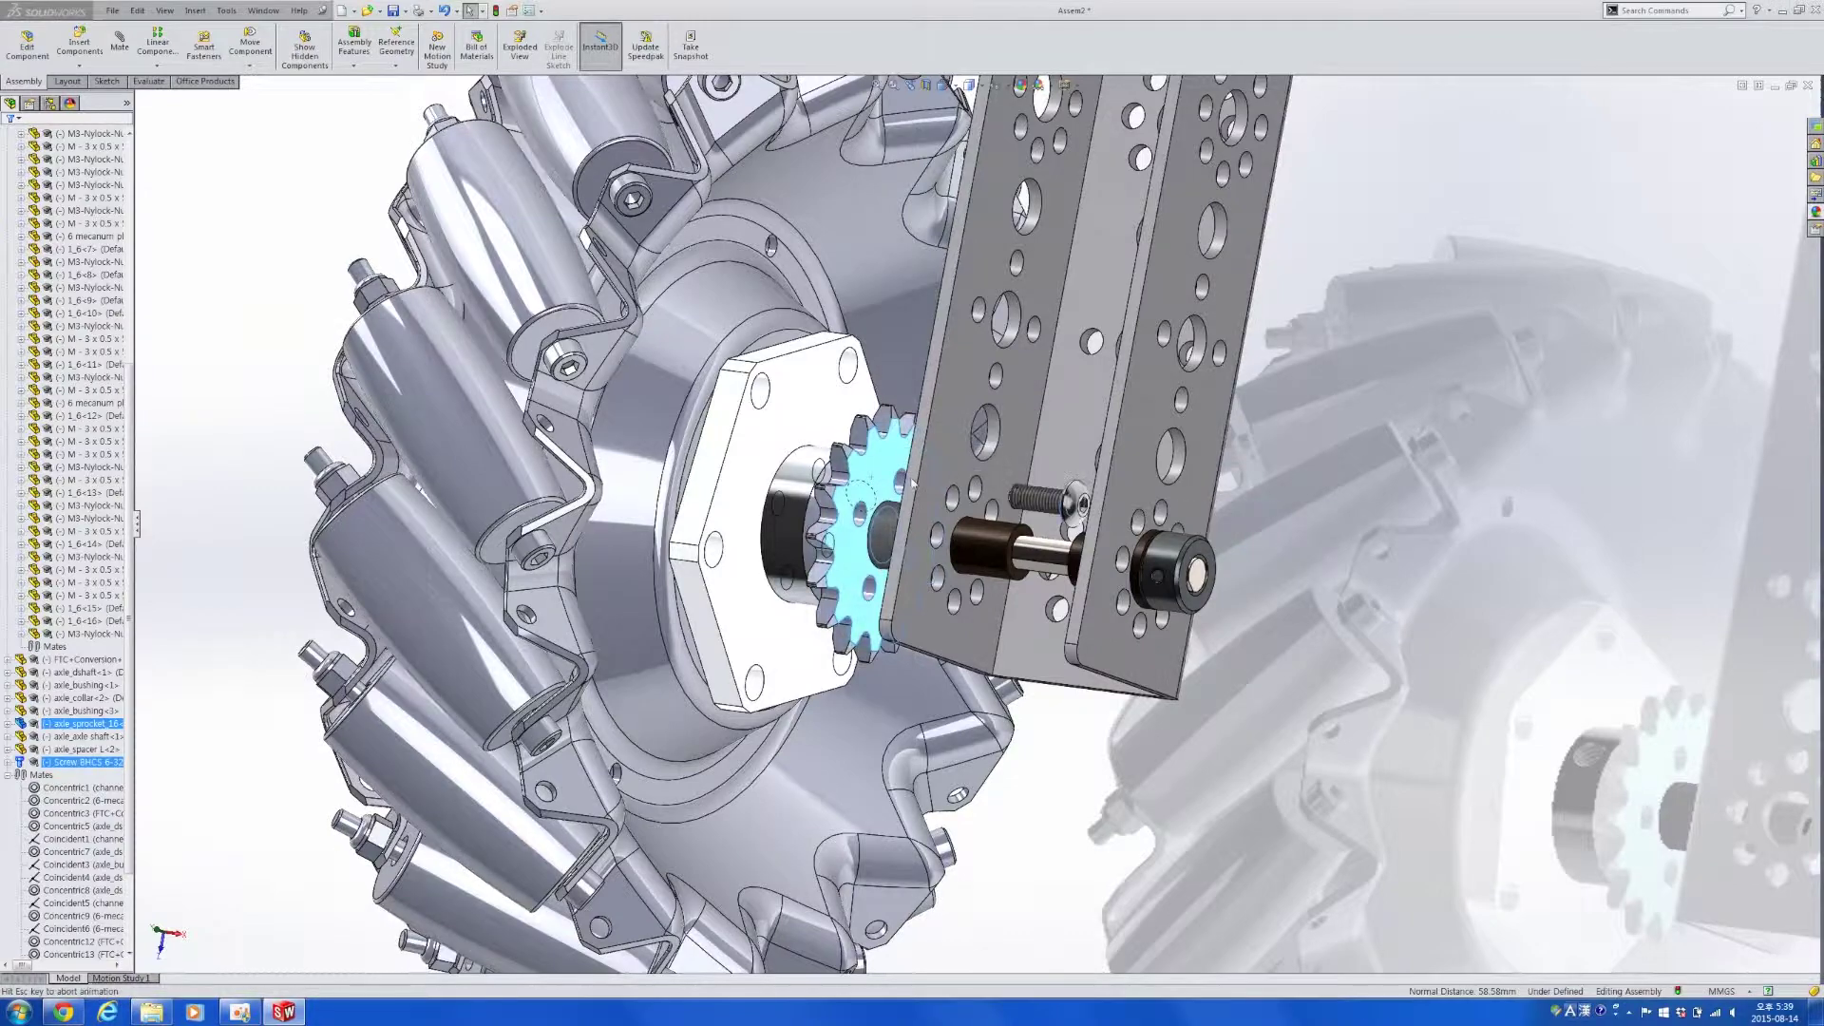
pyautogui.moveTo(874, 553)
pyautogui.mouseDown(button='middle')
pyautogui.moveTo(906, 544)
pyautogui.moveTo(840, 526)
pyautogui.moveTo(861, 528)
pyautogui.mouseUp(button='middle')
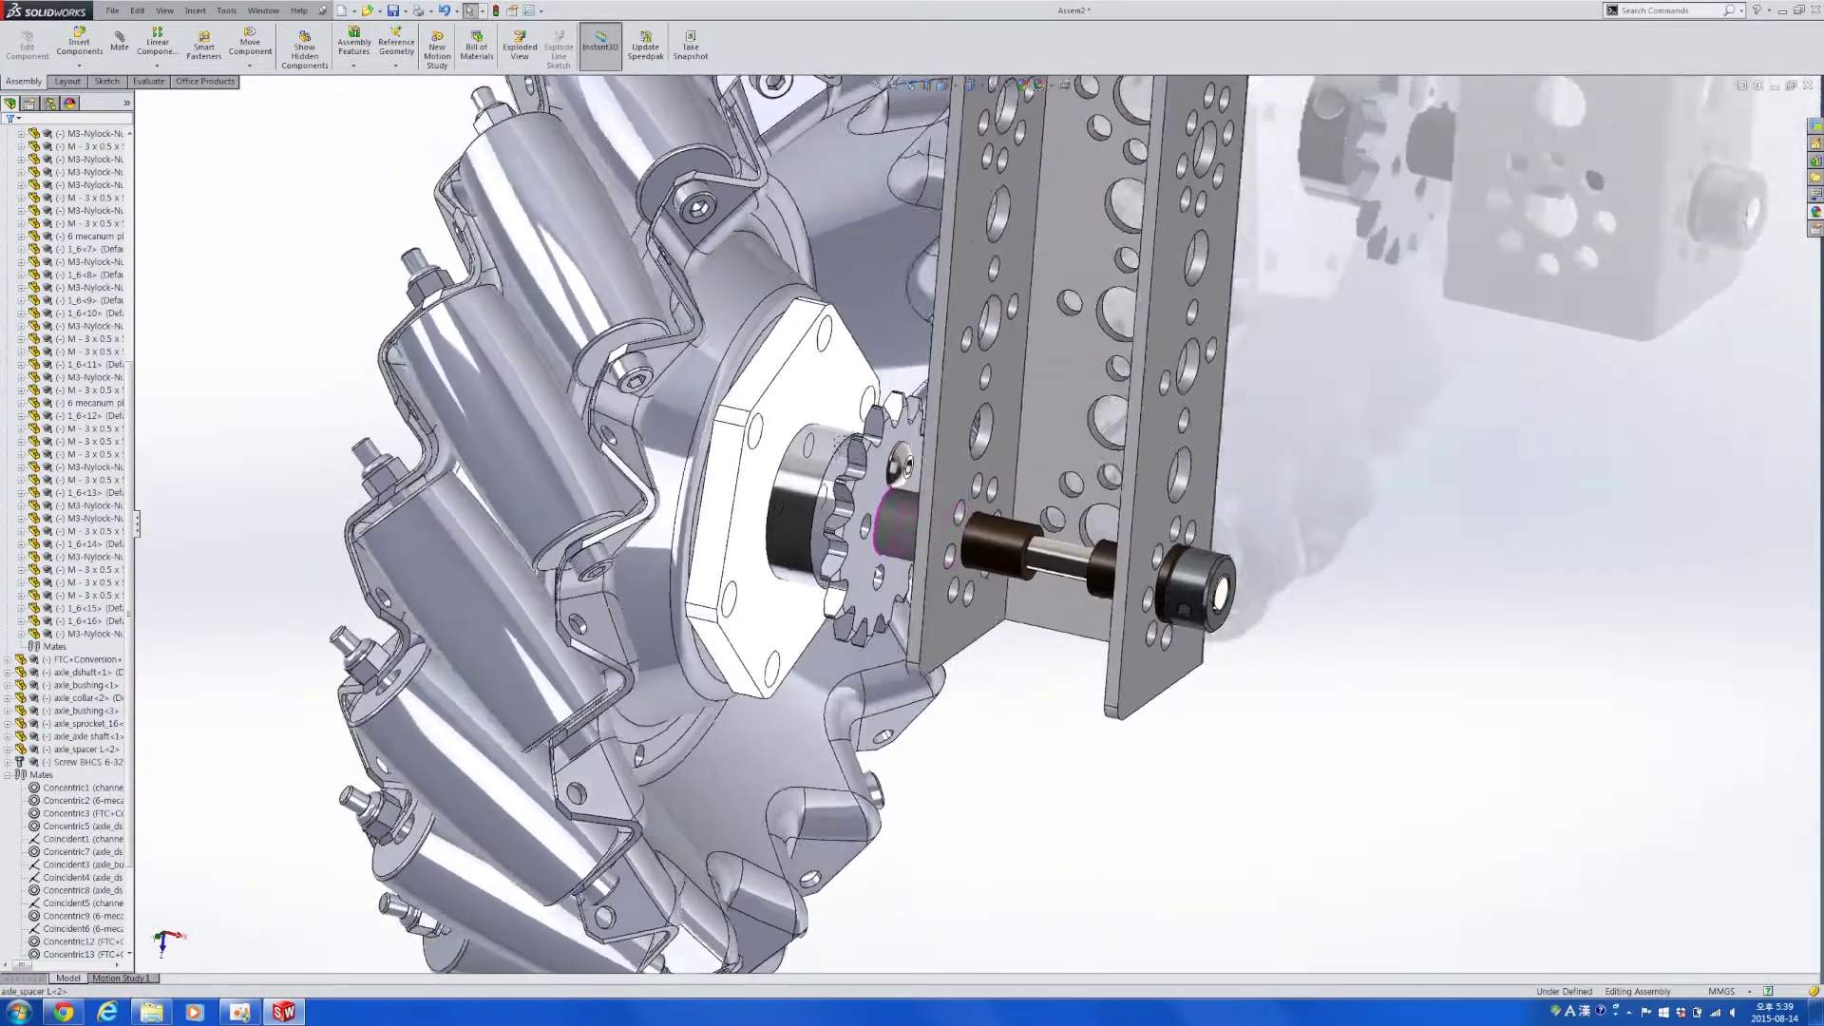
# Run interference detection on the whole assembly.
pyautogui.scroll(-4, 948, 447)
pyautogui.scroll(-3, 948, 447)
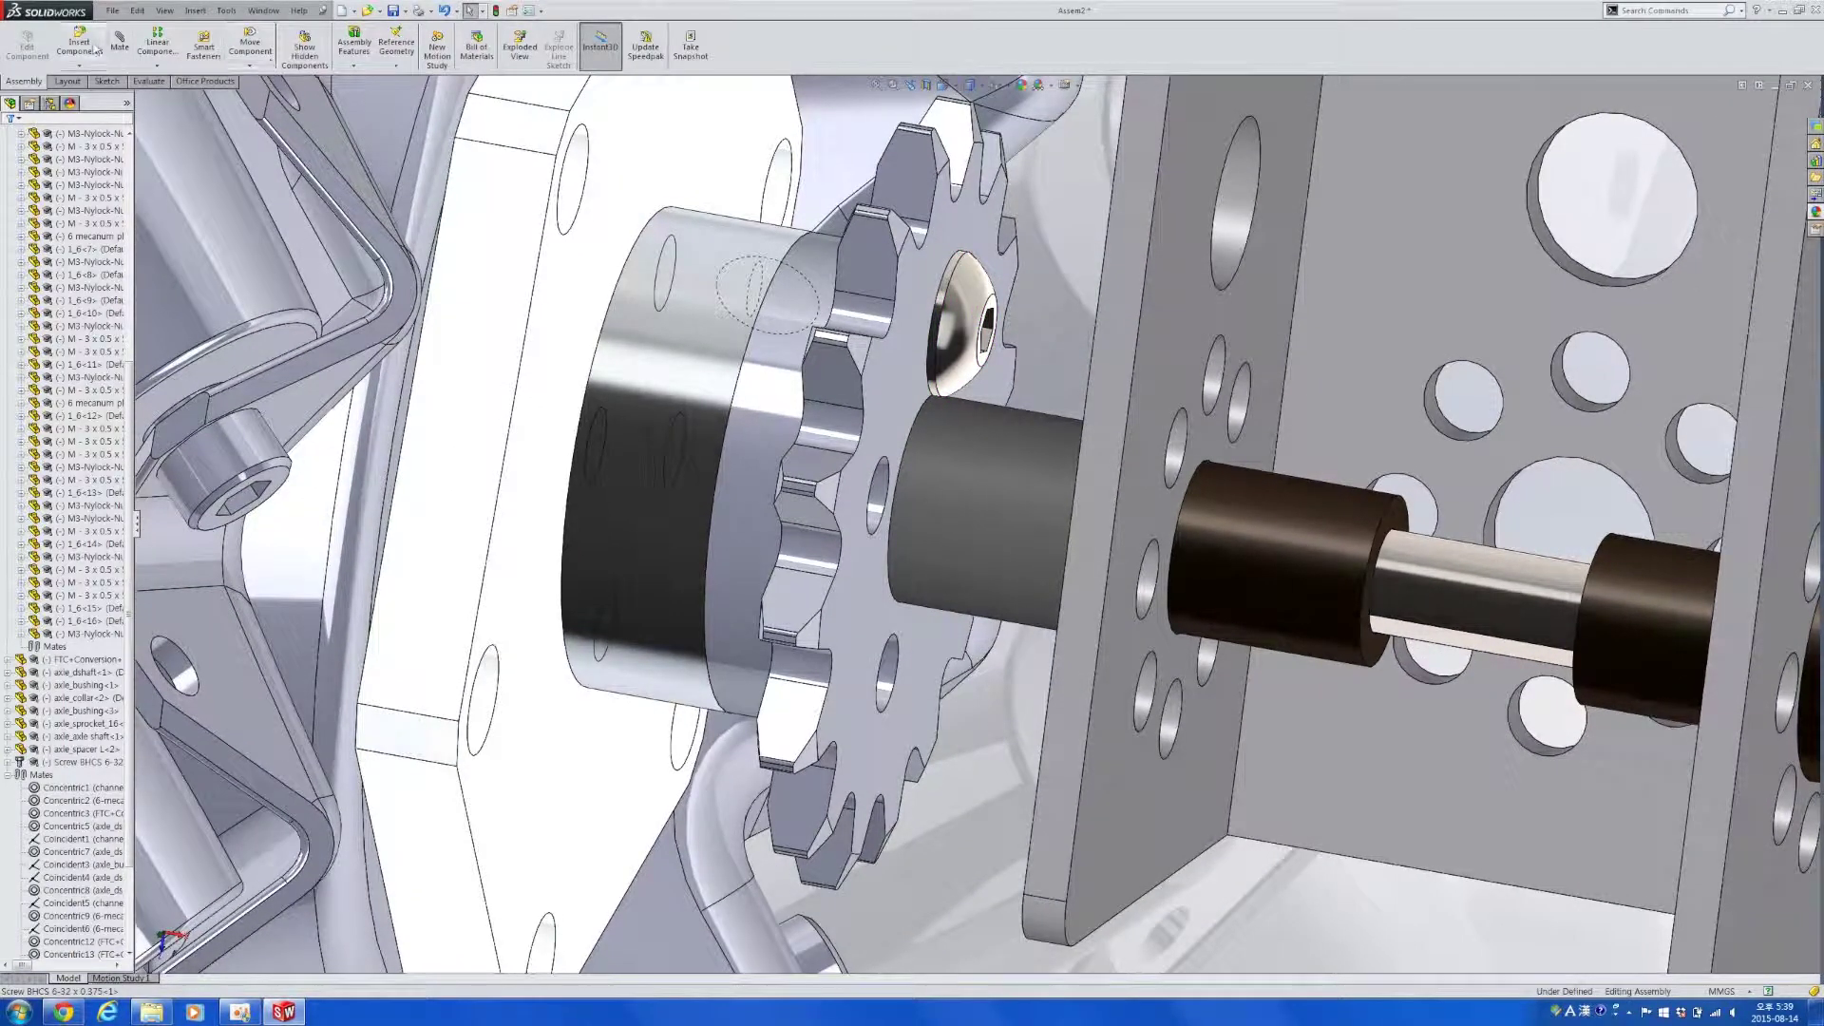
pyautogui.click(110, 82)
pyautogui.click(148, 81)
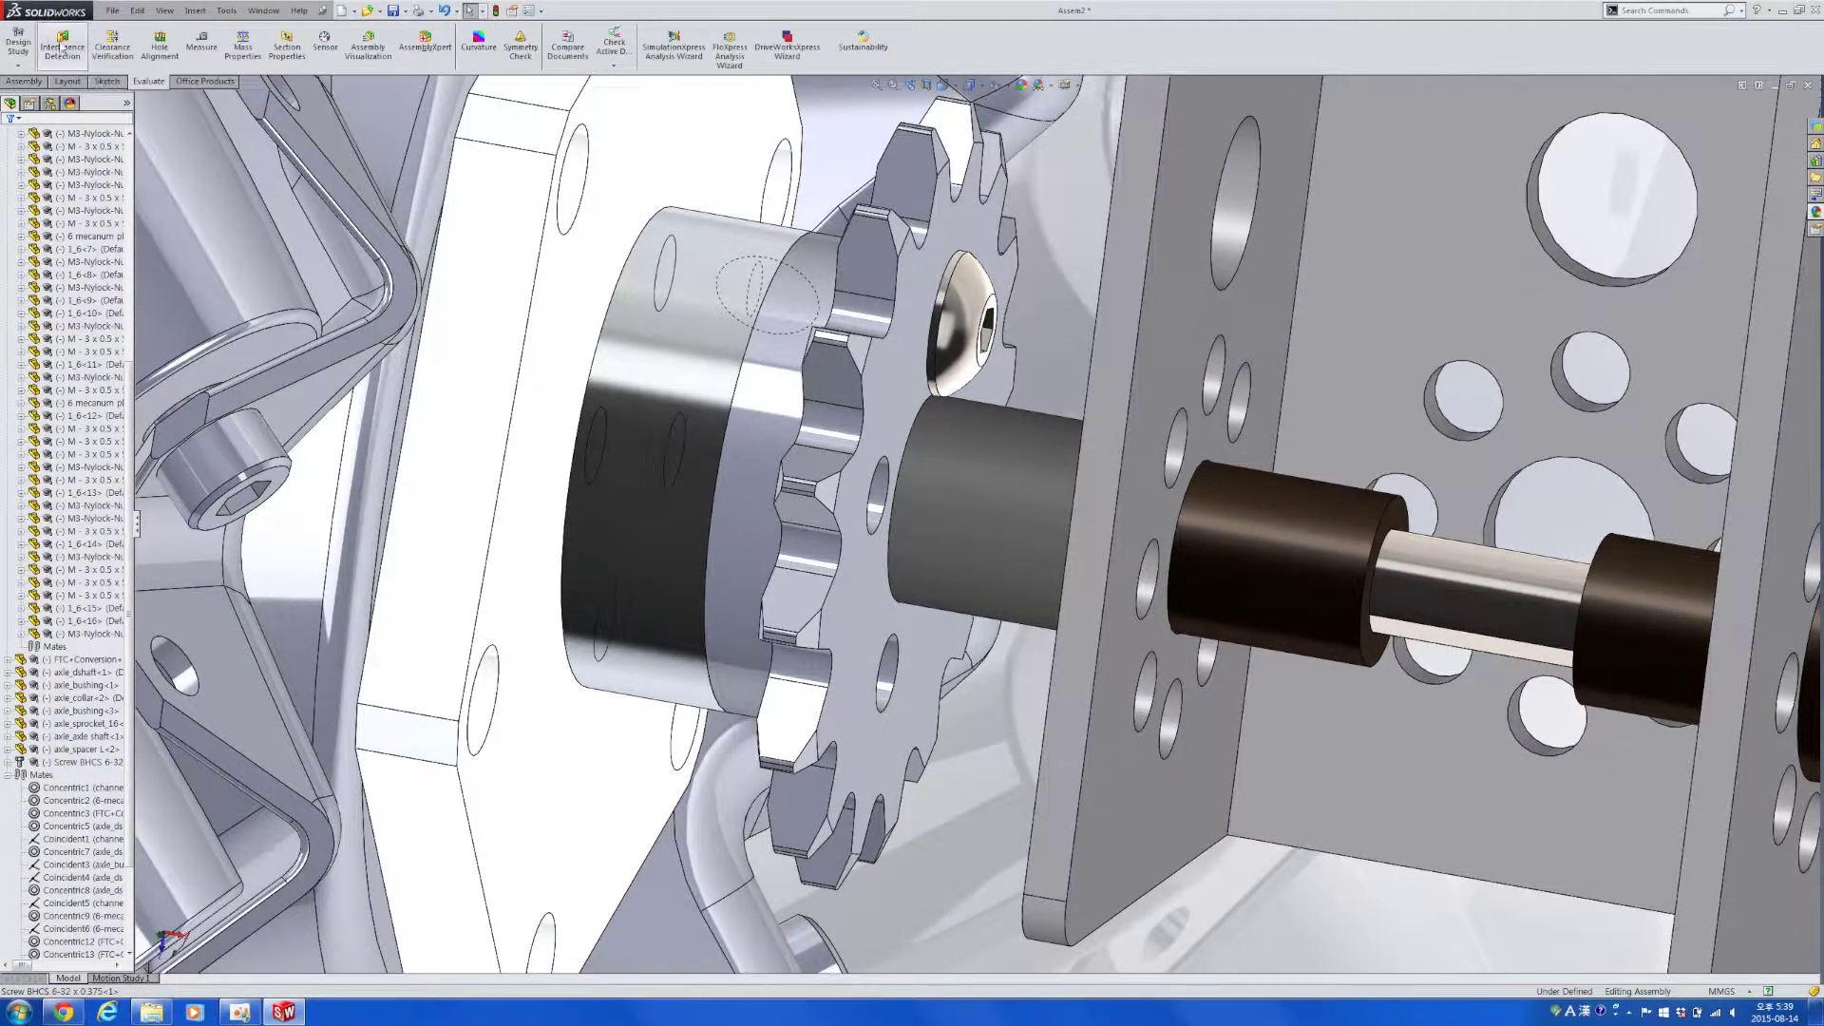
pyautogui.click(78, 57)
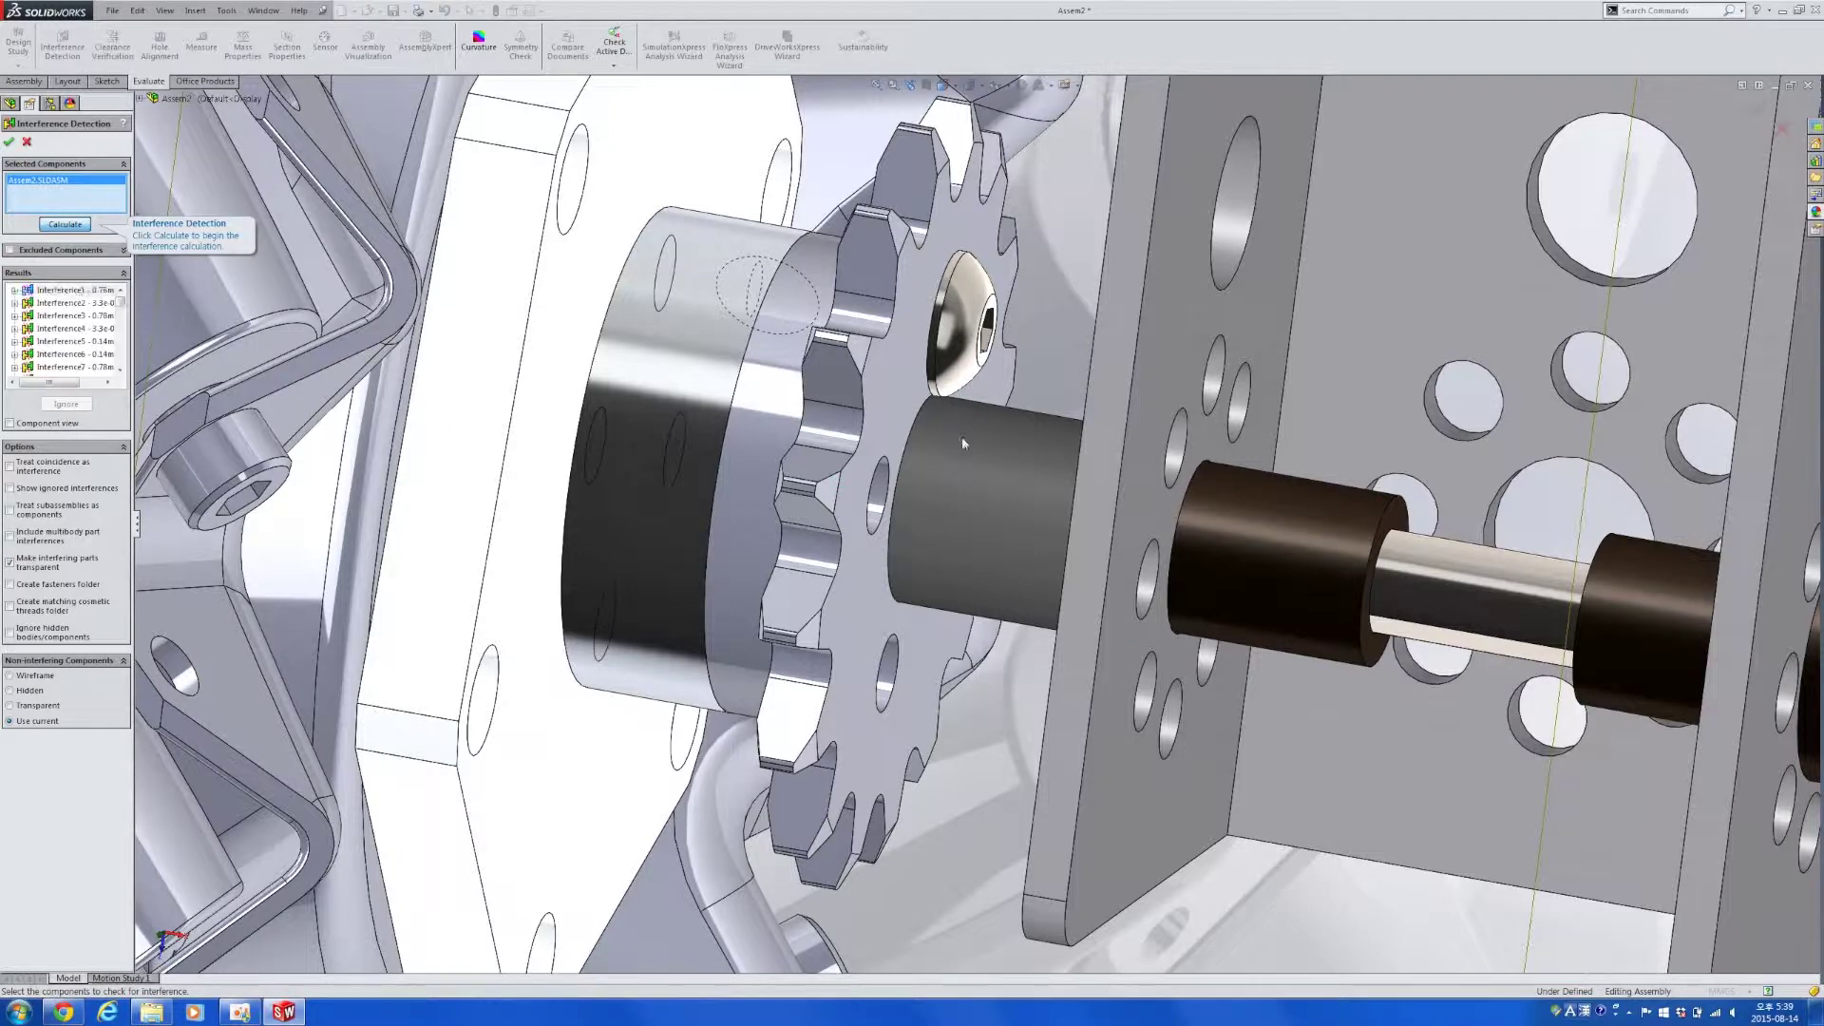
# Examine the listed interferences, especially between the button-head screw and the axle spacer, and close the interference check.
pyautogui.click(74, 305)
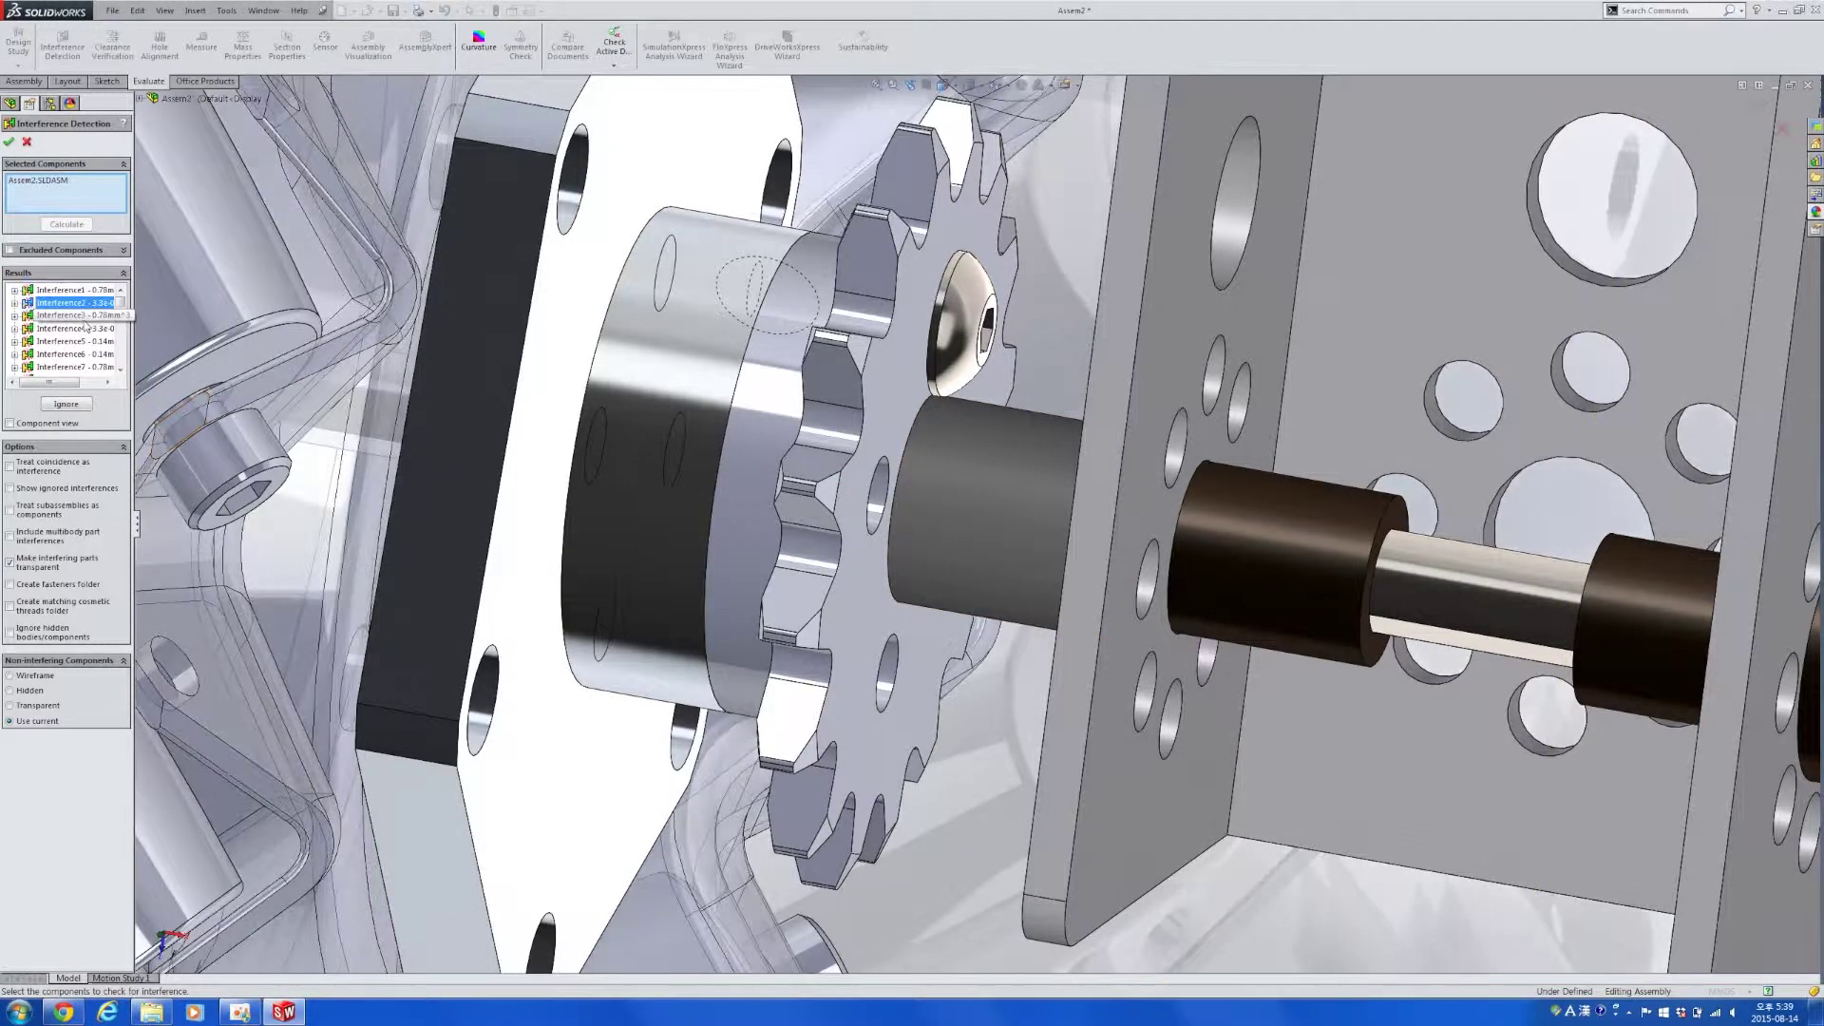
pyautogui.press('Down')
pyautogui.press('Down')
pyautogui.press('Down')
pyautogui.press('Down')
pyautogui.press('Down')
pyautogui.press('Down')
pyautogui.press('Down')
pyautogui.press('Down')
pyautogui.press('Down')
pyautogui.press('Down')
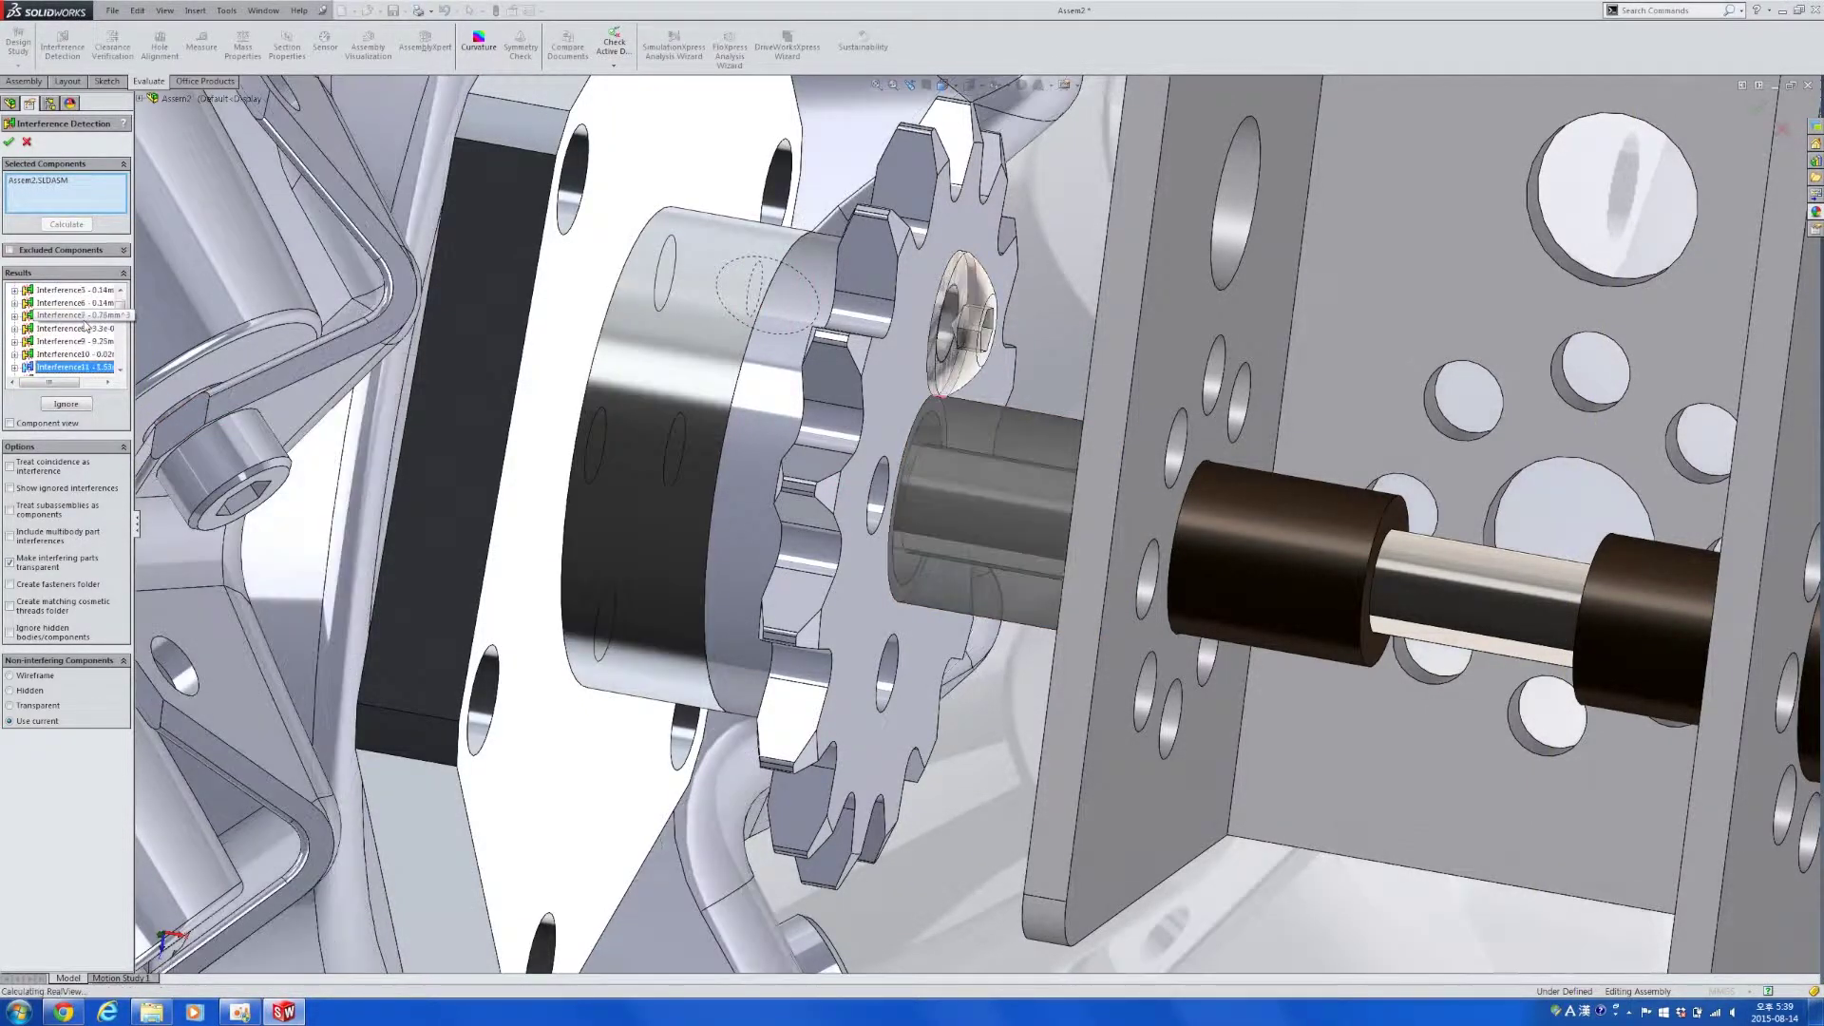
pyautogui.press('Up')
pyautogui.press('Up')
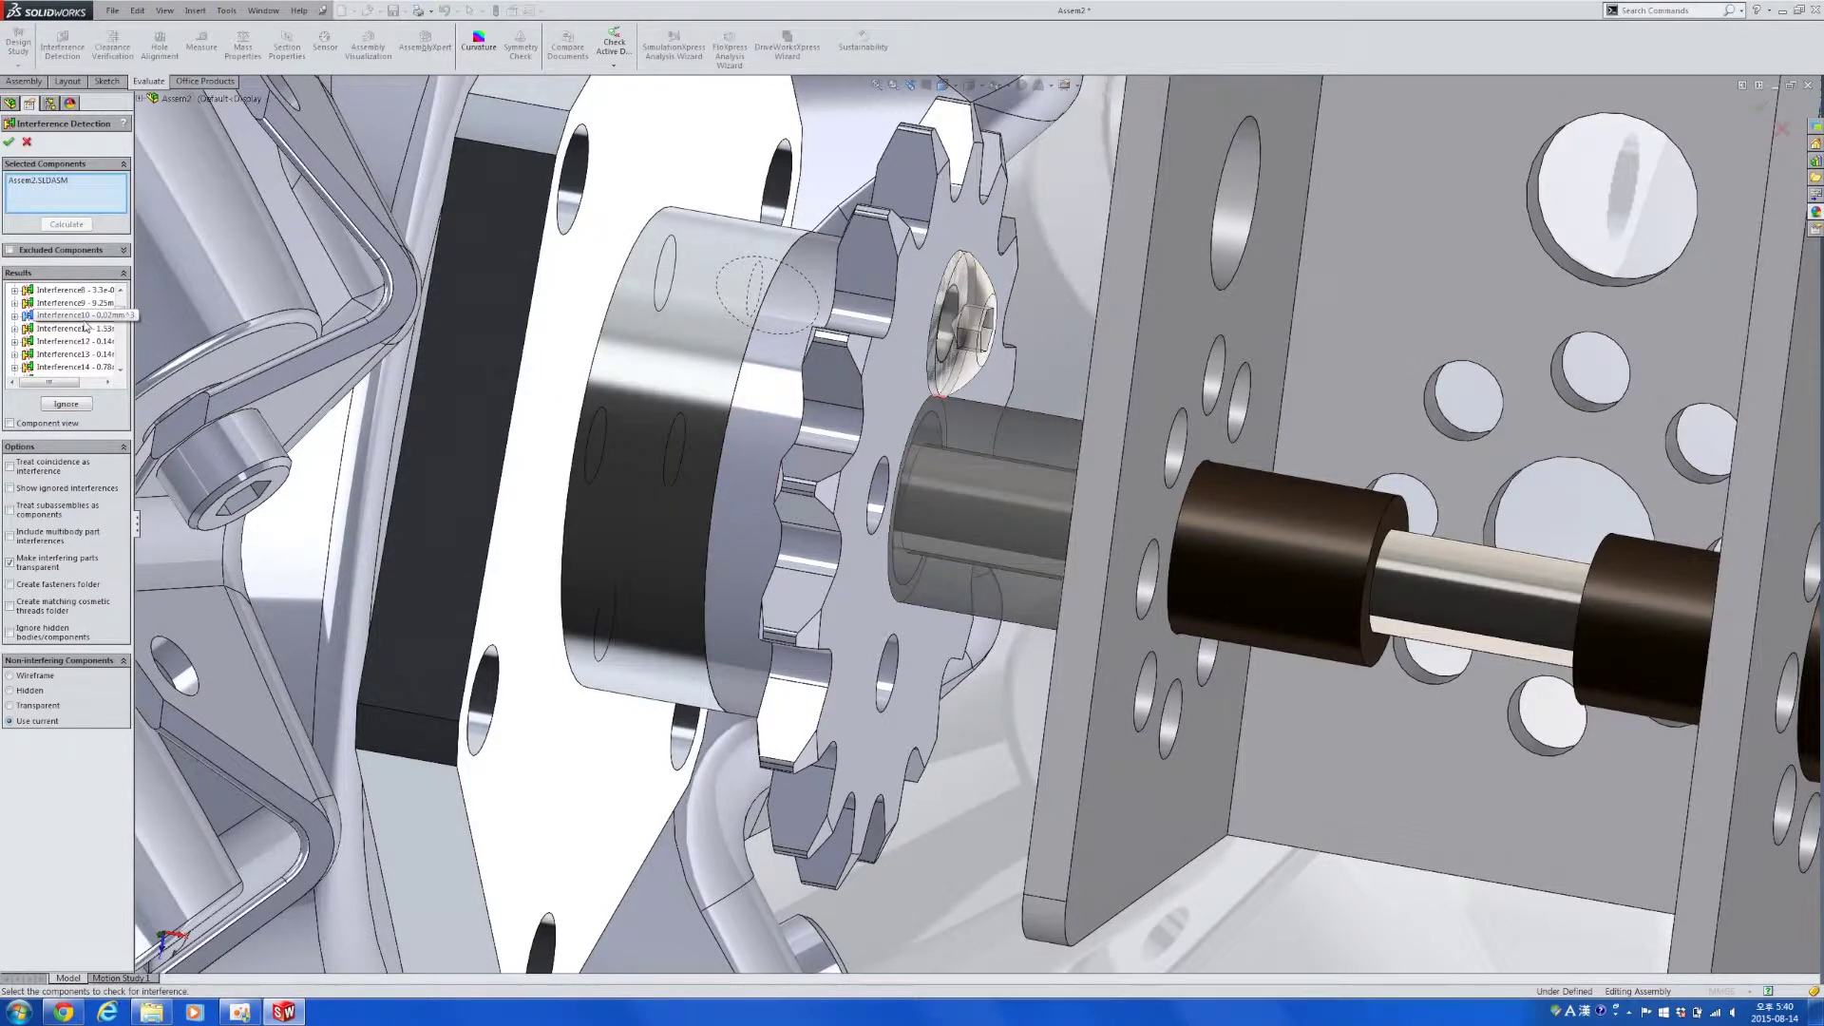
pyautogui.press('Down')
pyautogui.press('Up')
pyautogui.scroll(-10, 917, 342)
pyautogui.scroll(3, 1155, 660)
pyautogui.moveTo(1148, 676); pyautogui.dragTo(927, 601, button='middle')
pyautogui.scroll(8, 1125, 637)
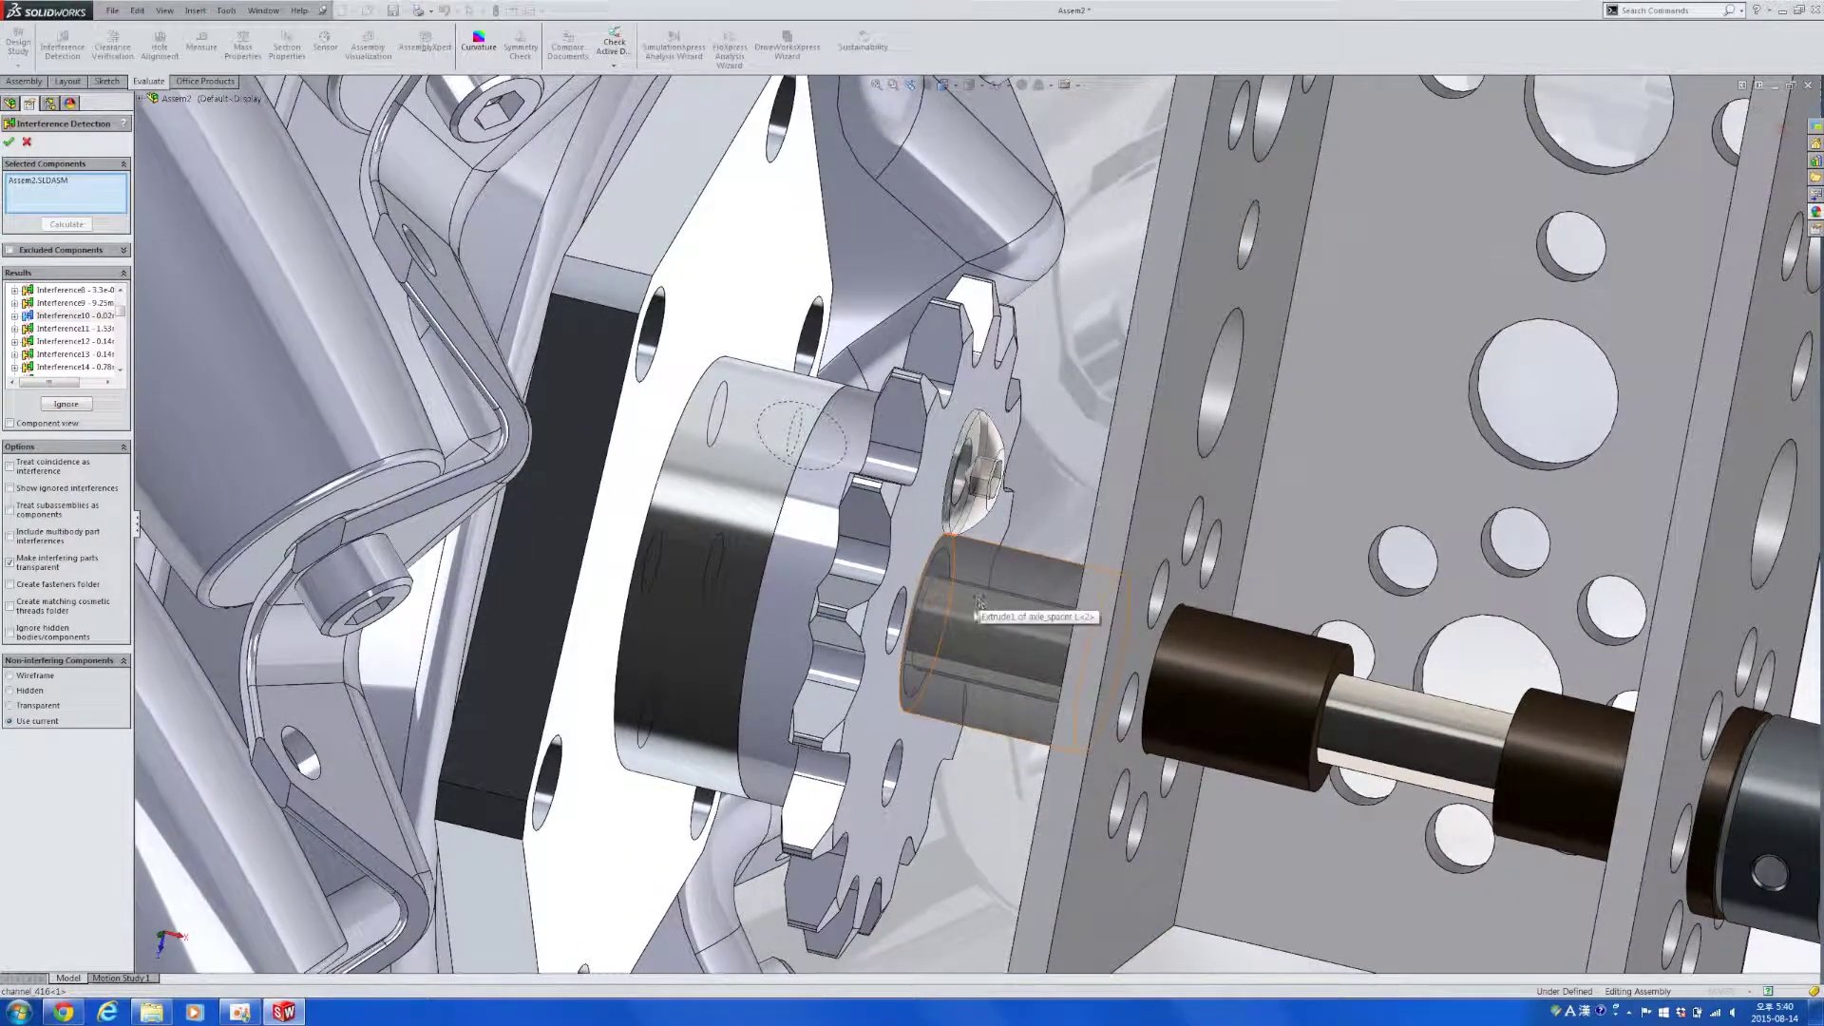
pyautogui.click(9, 143)
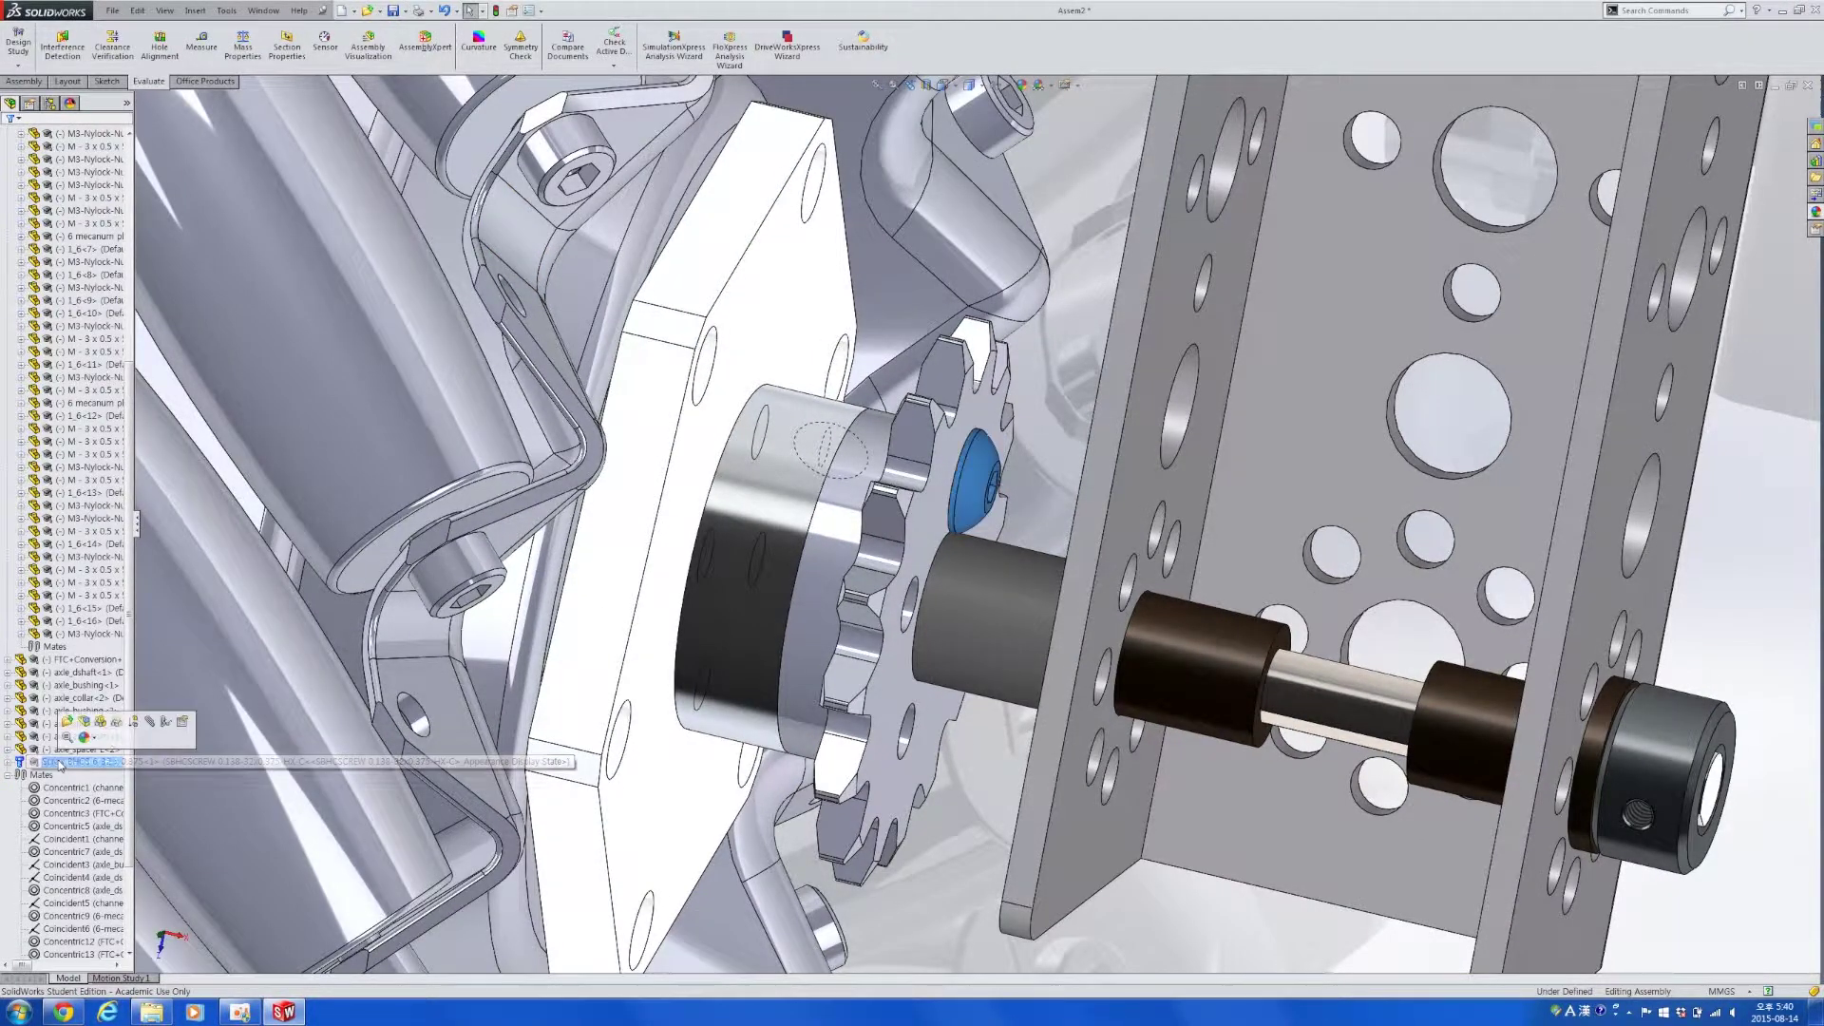
# Copy the button-head screw with its mates into the adjacent sprocket hole, seating it on the sprocket's channel-side face.
pyautogui.moveTo(942, 721)
pyautogui.mouseDown(button='middle')
pyautogui.moveTo(879, 720)
pyautogui.moveTo(935, 729)
pyautogui.mouseUp(button='middle')
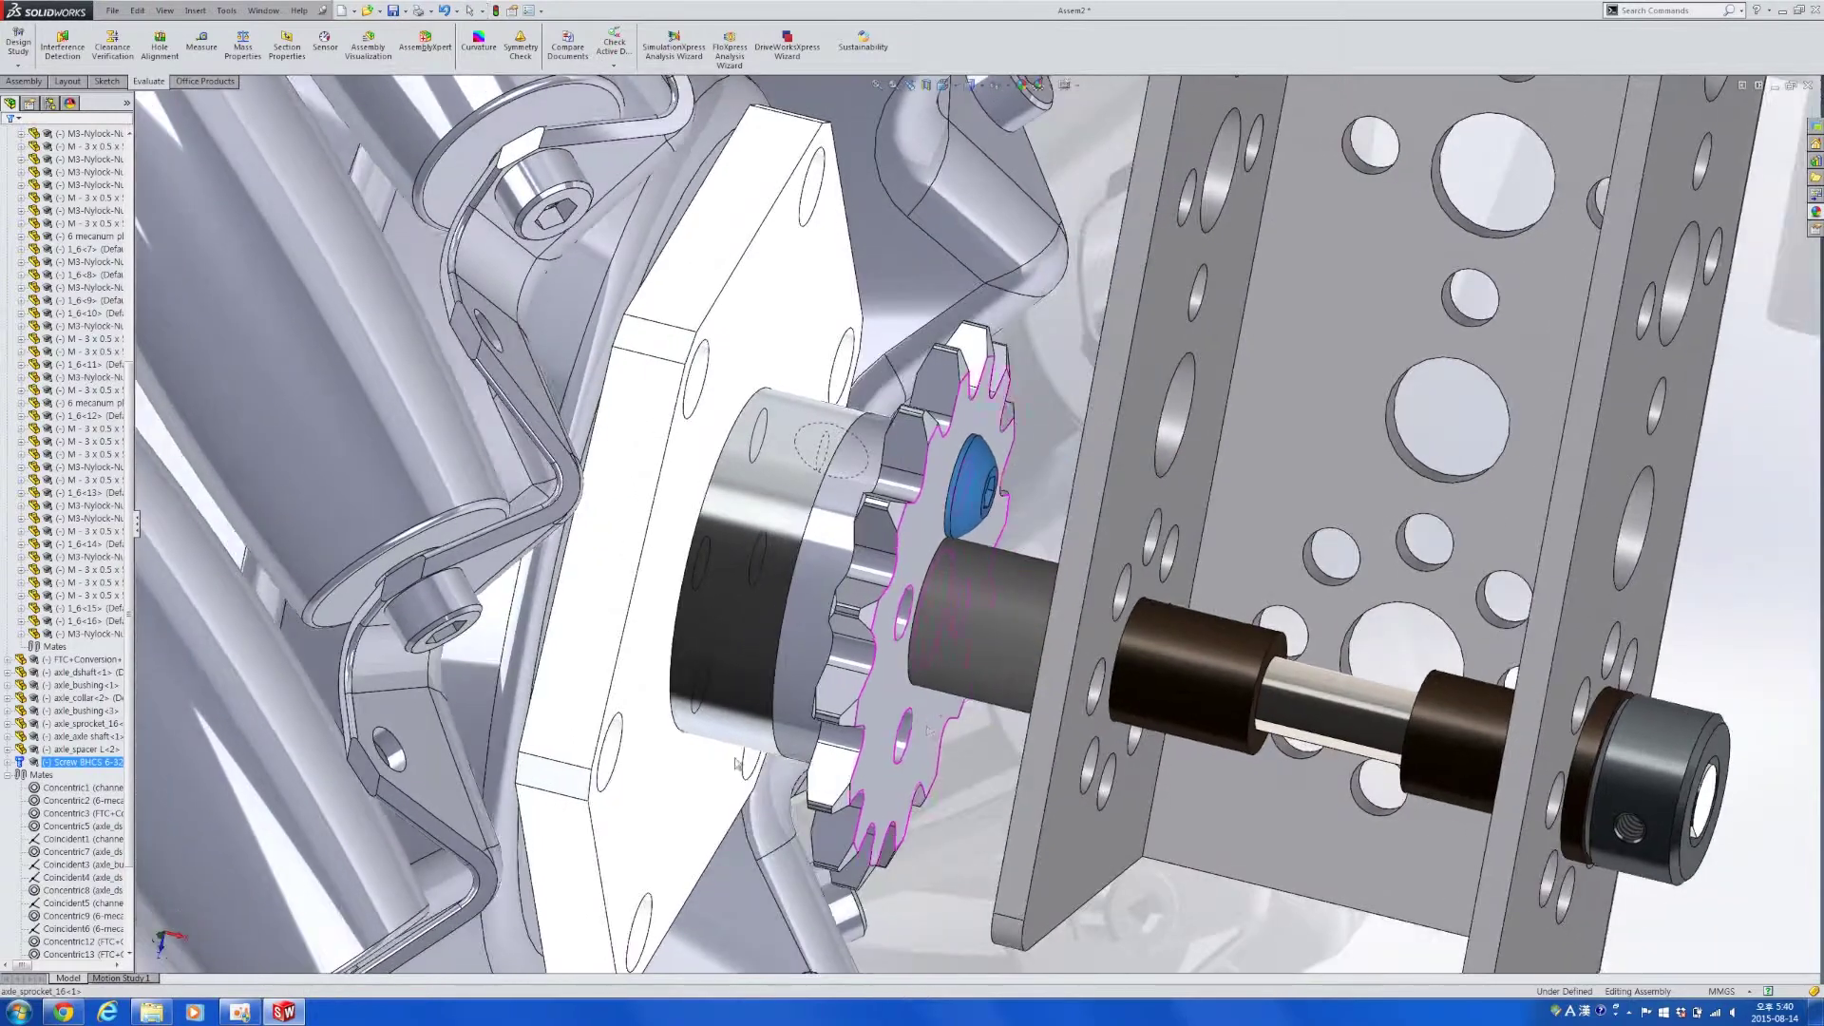
pyautogui.rightClick(81, 763)
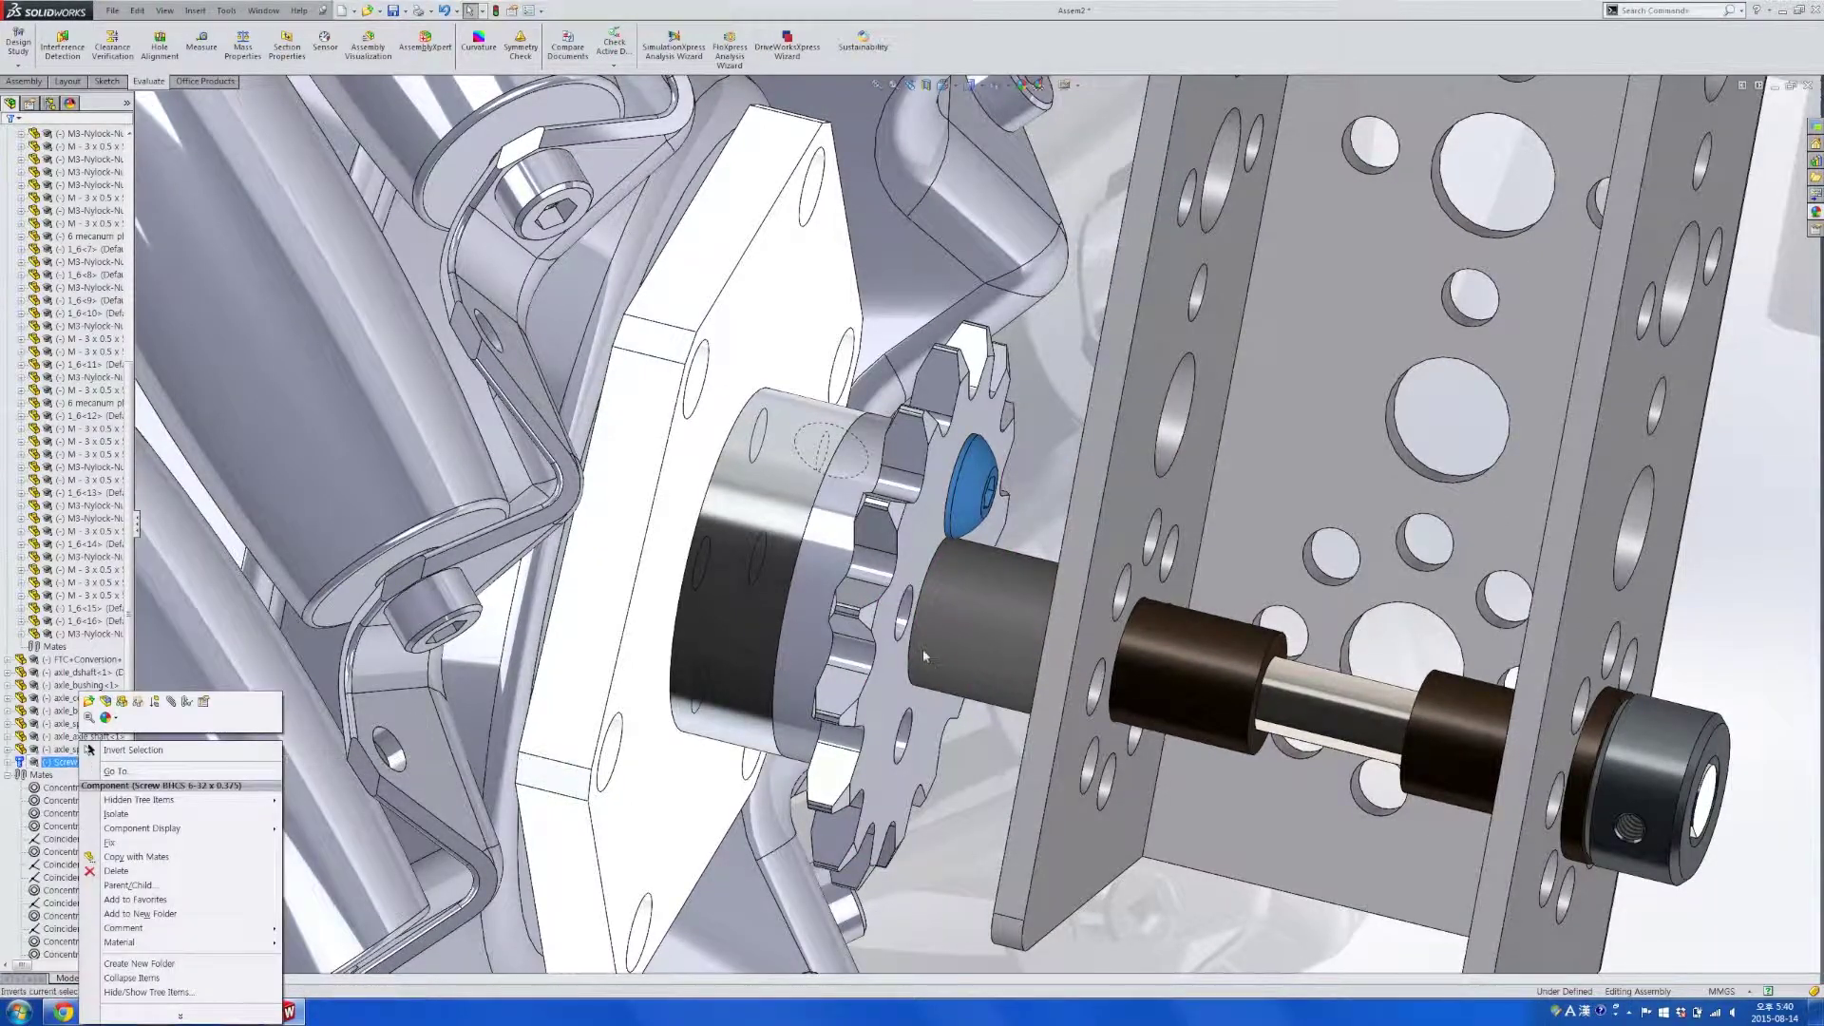
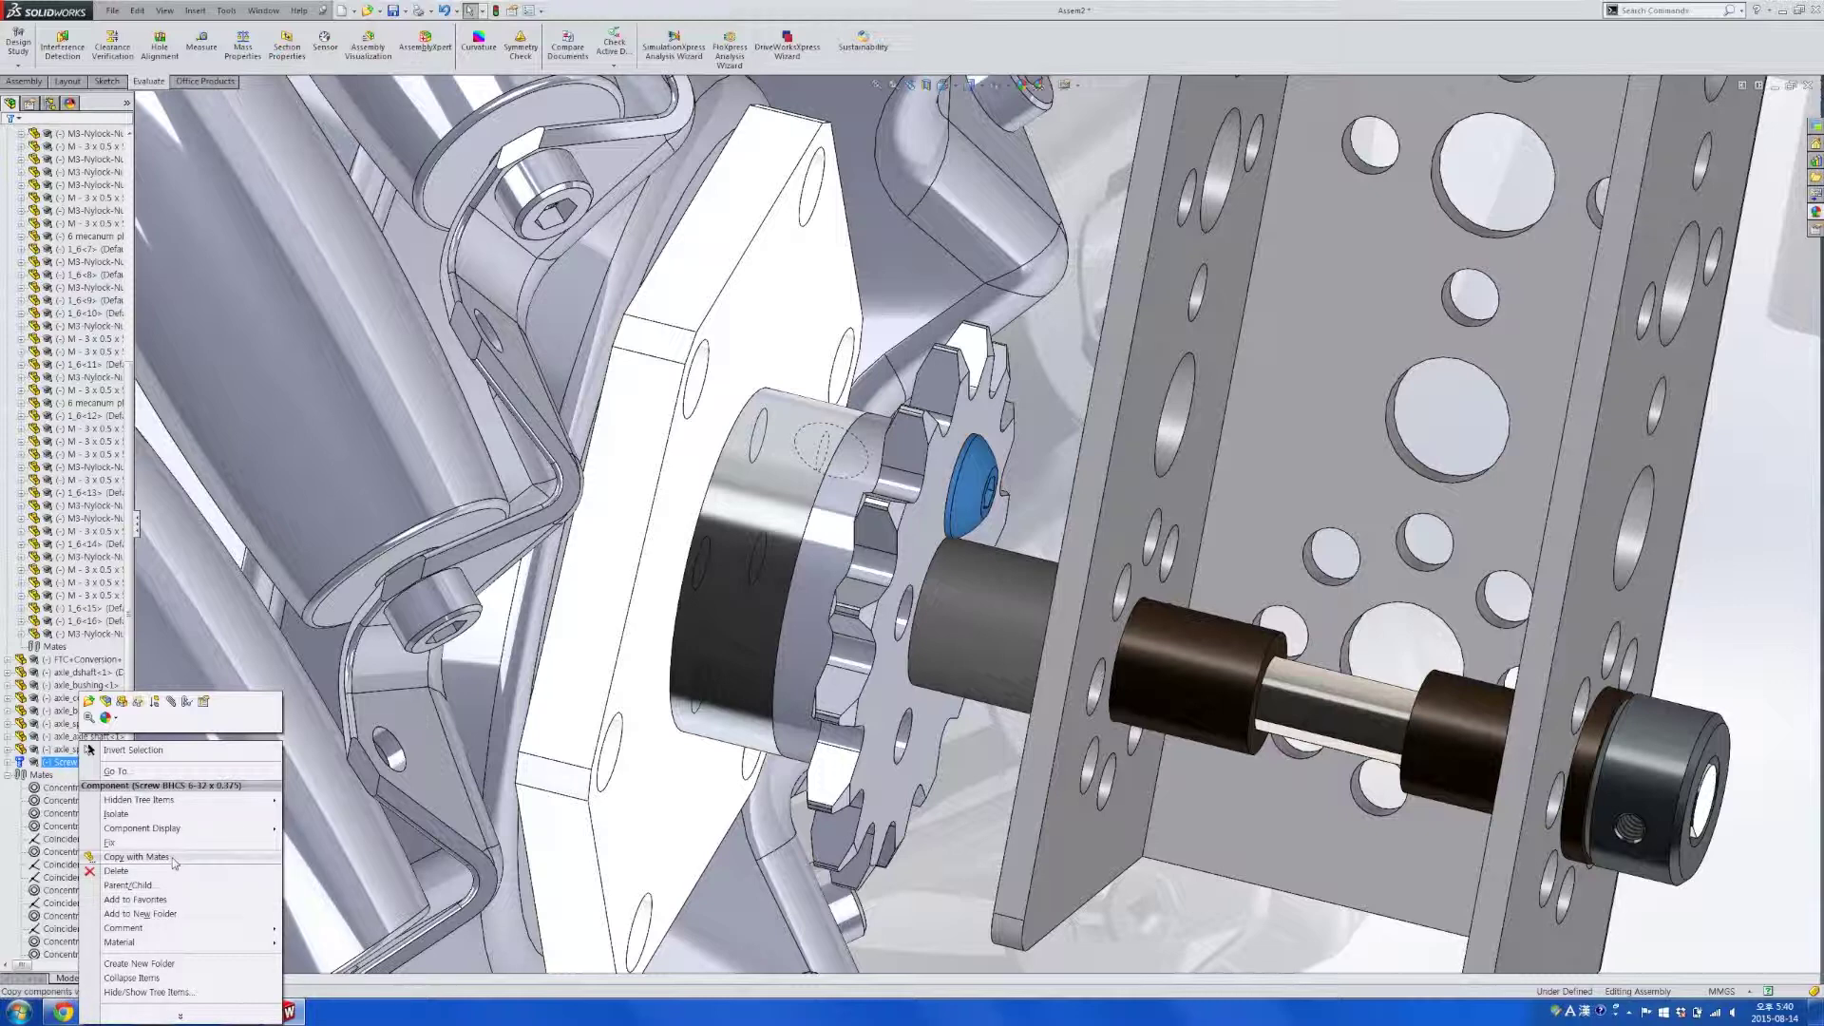
pyautogui.click(135, 857)
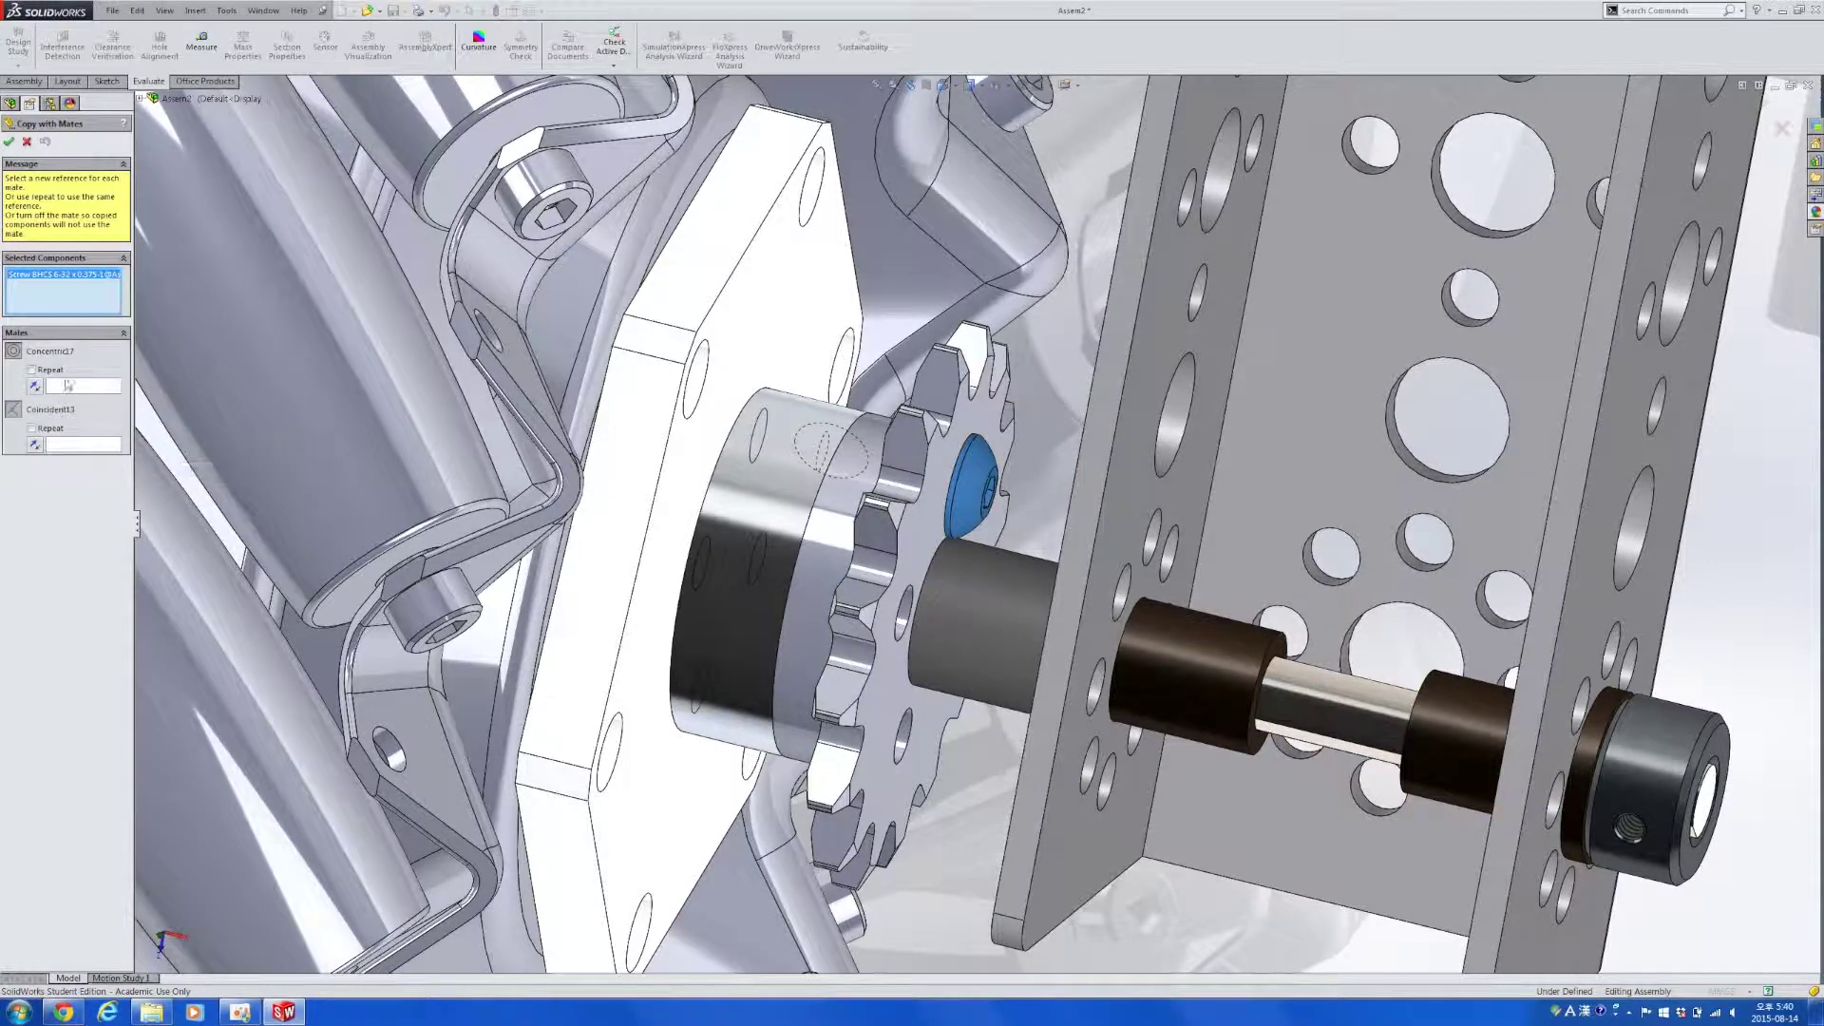
pyautogui.click(83, 386)
pyautogui.scroll(5, 893, 606)
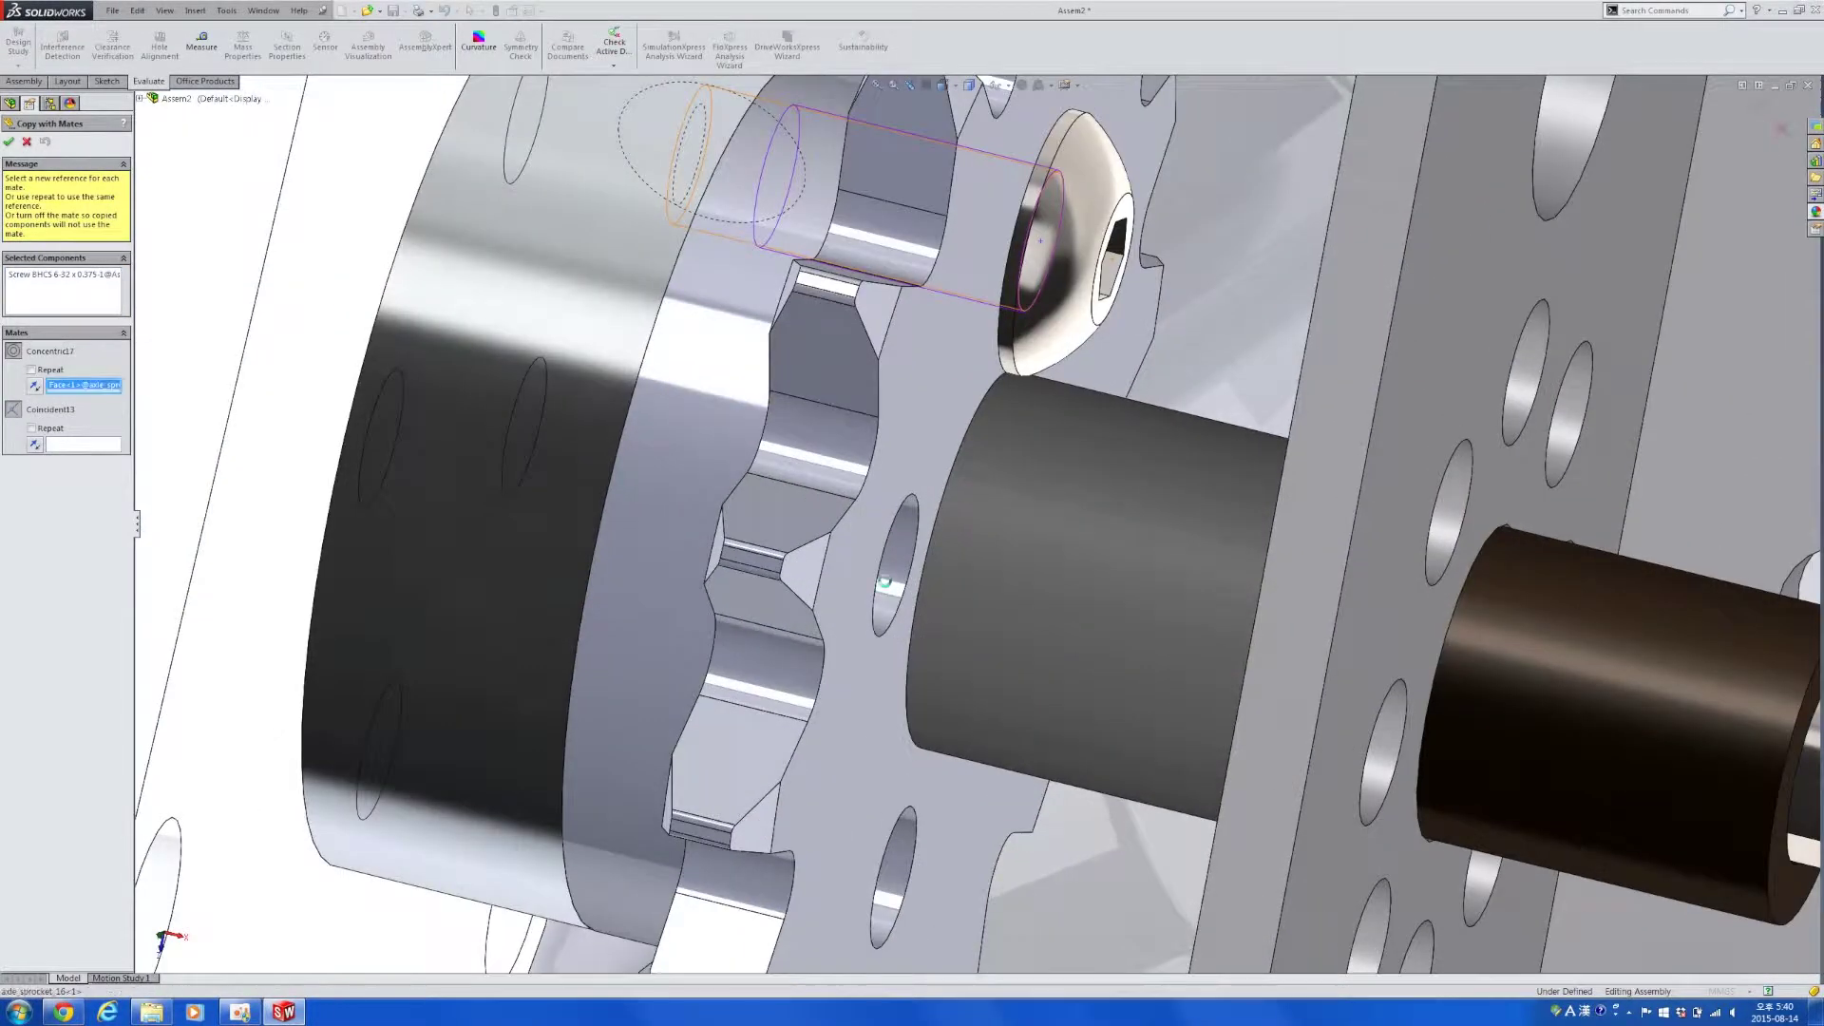
pyautogui.click(850, 741)
pyautogui.click(79, 387)
pyautogui.click(853, 748)
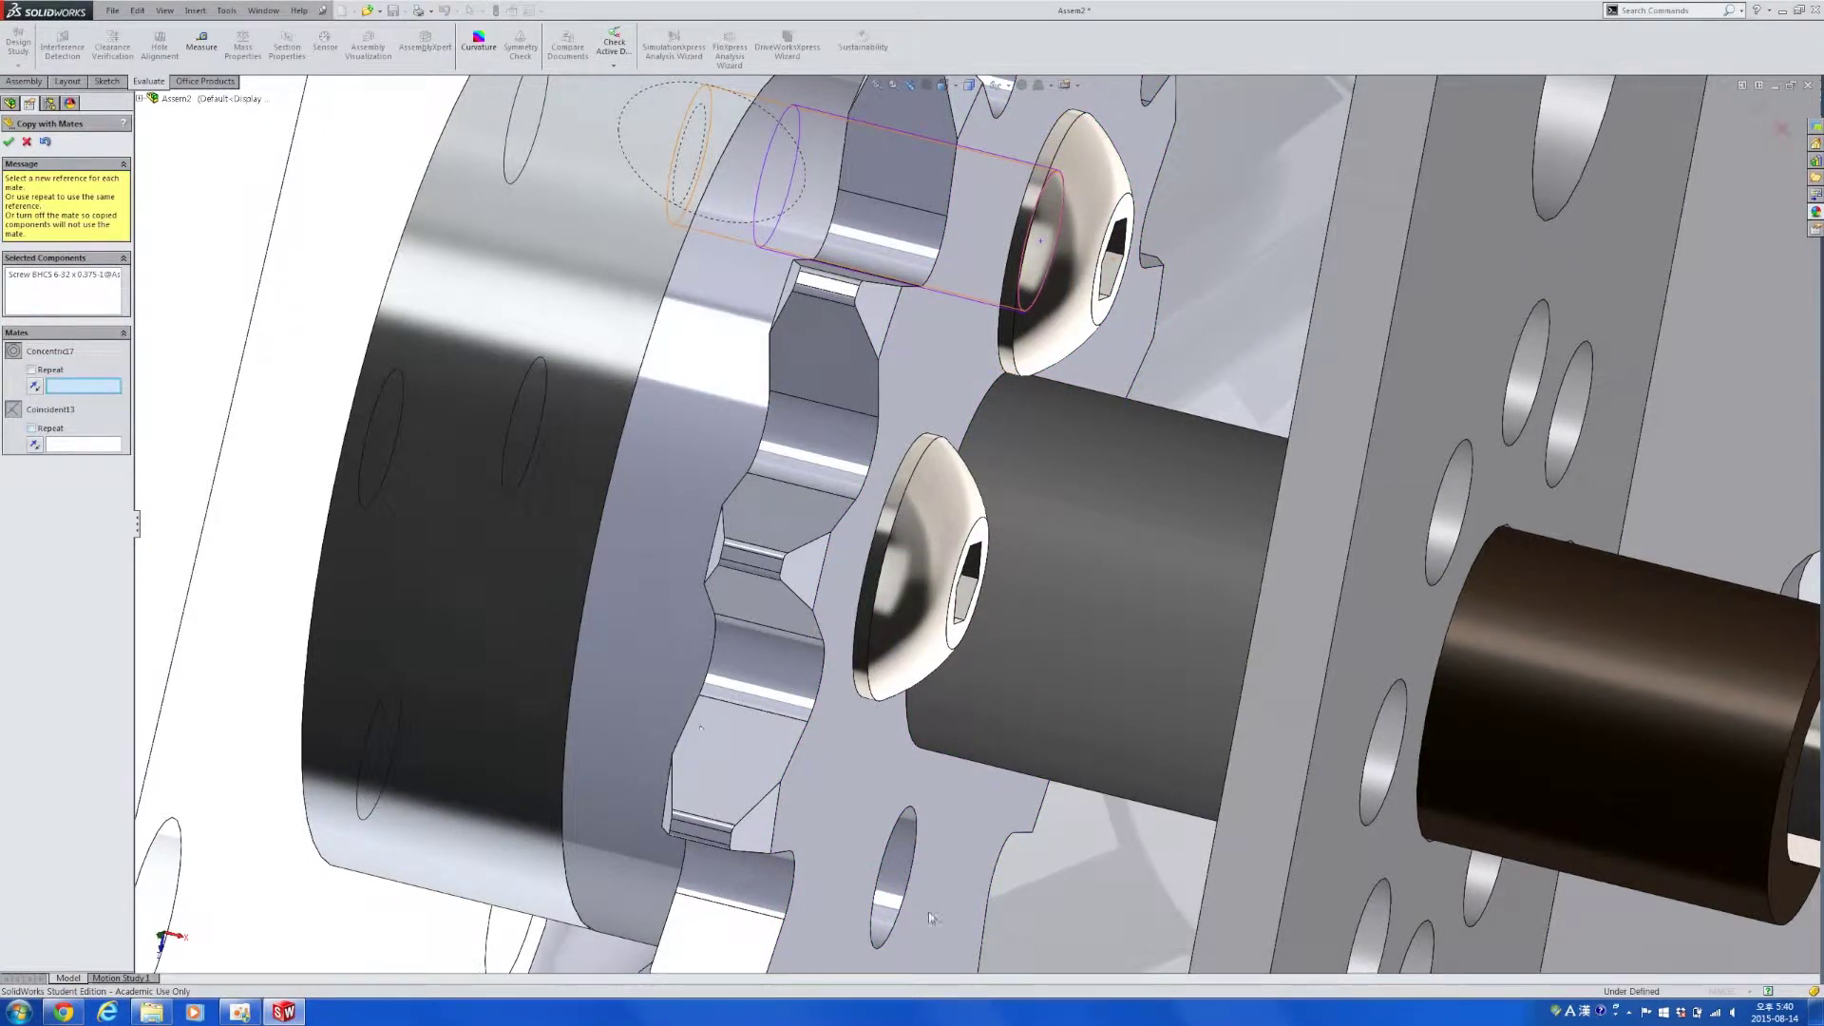
# Place further mated screw copies in the remaining sprocket holes, repeating the sprocket's channel-side face as the coincident reference.
pyautogui.click(858, 814)
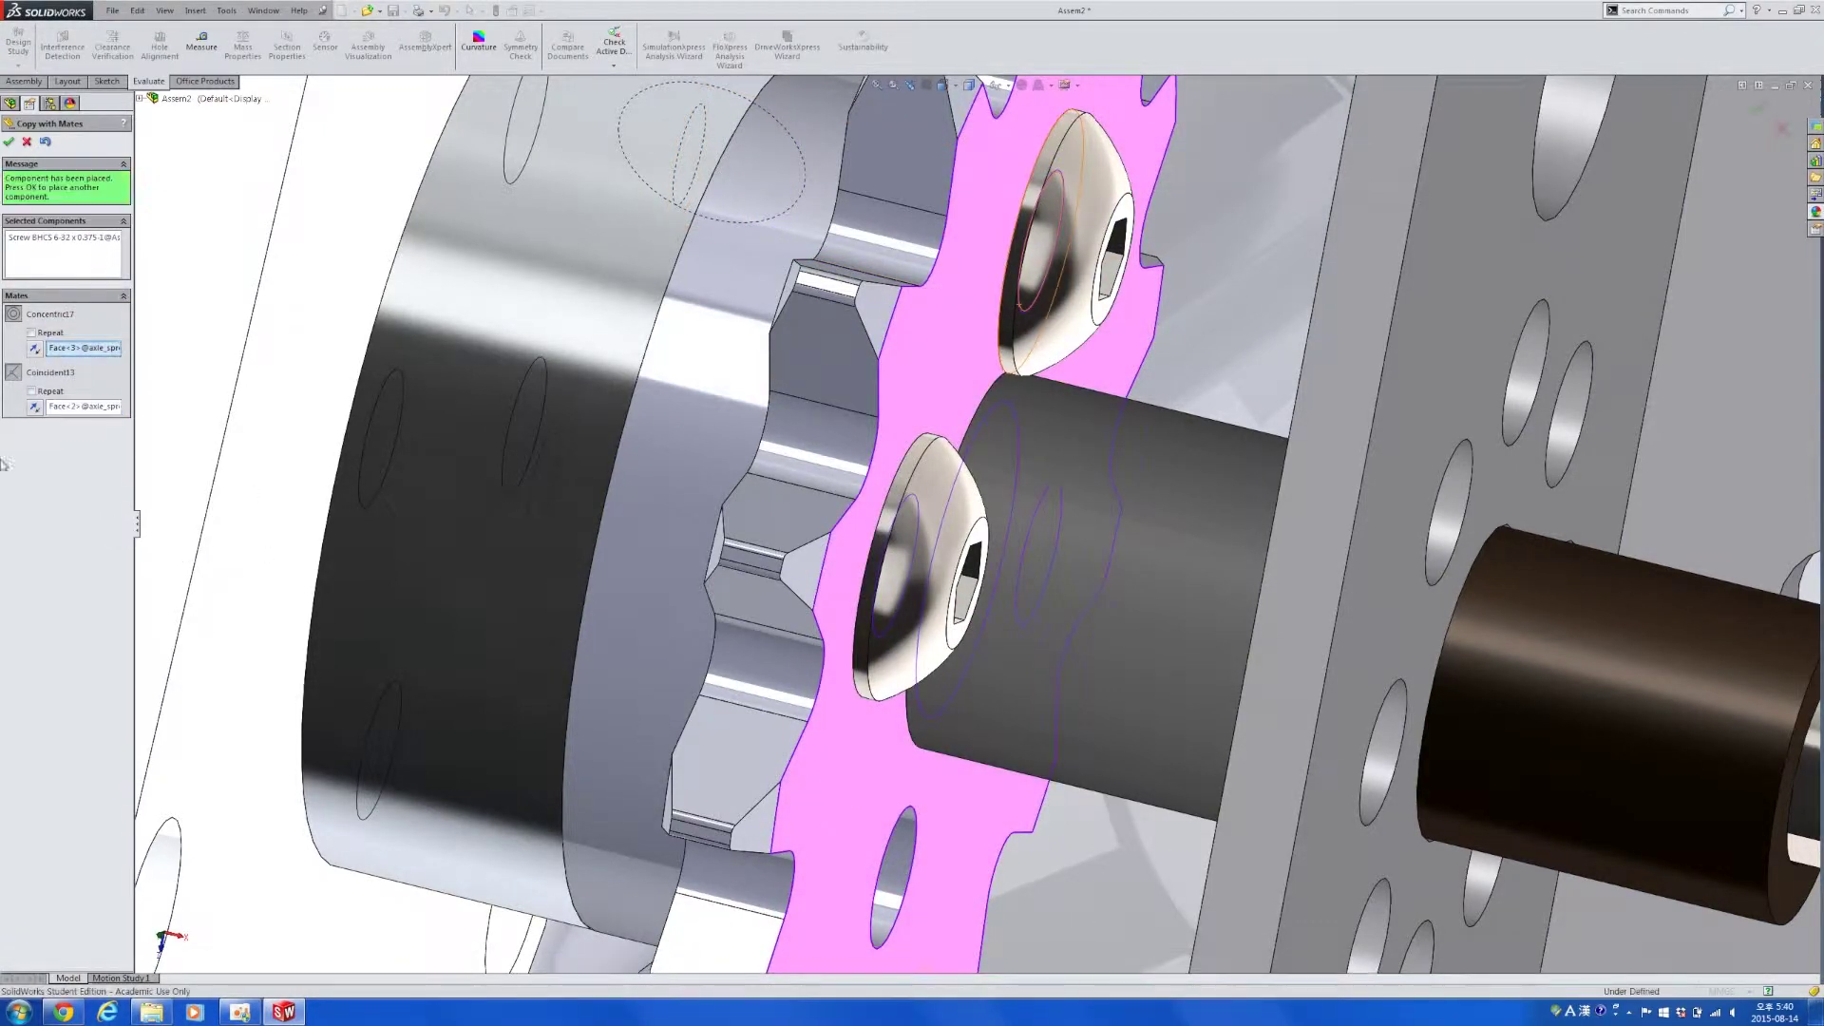
pyautogui.moveTo(665, 640); pyautogui.dragTo(532, 489, button='middle')
pyautogui.scroll(-3, 1115, 646)
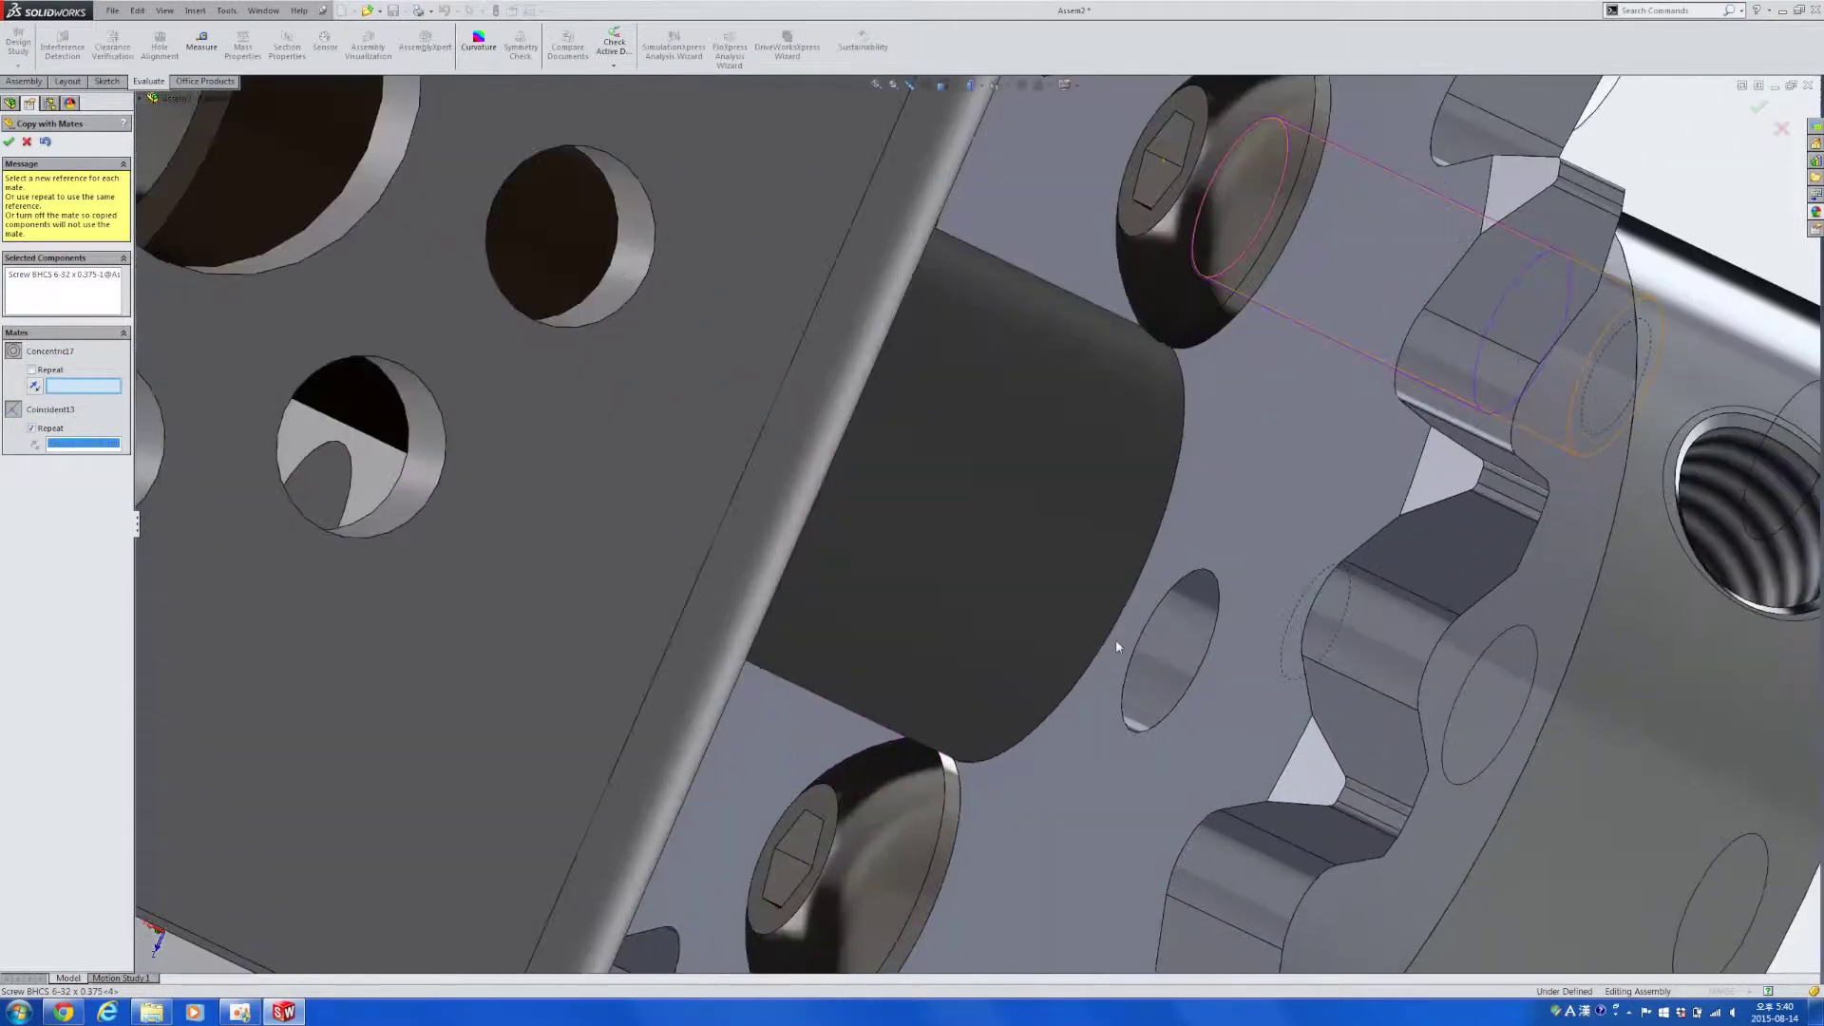
pyautogui.scroll(2, 1157, 664)
pyautogui.click(1159, 658)
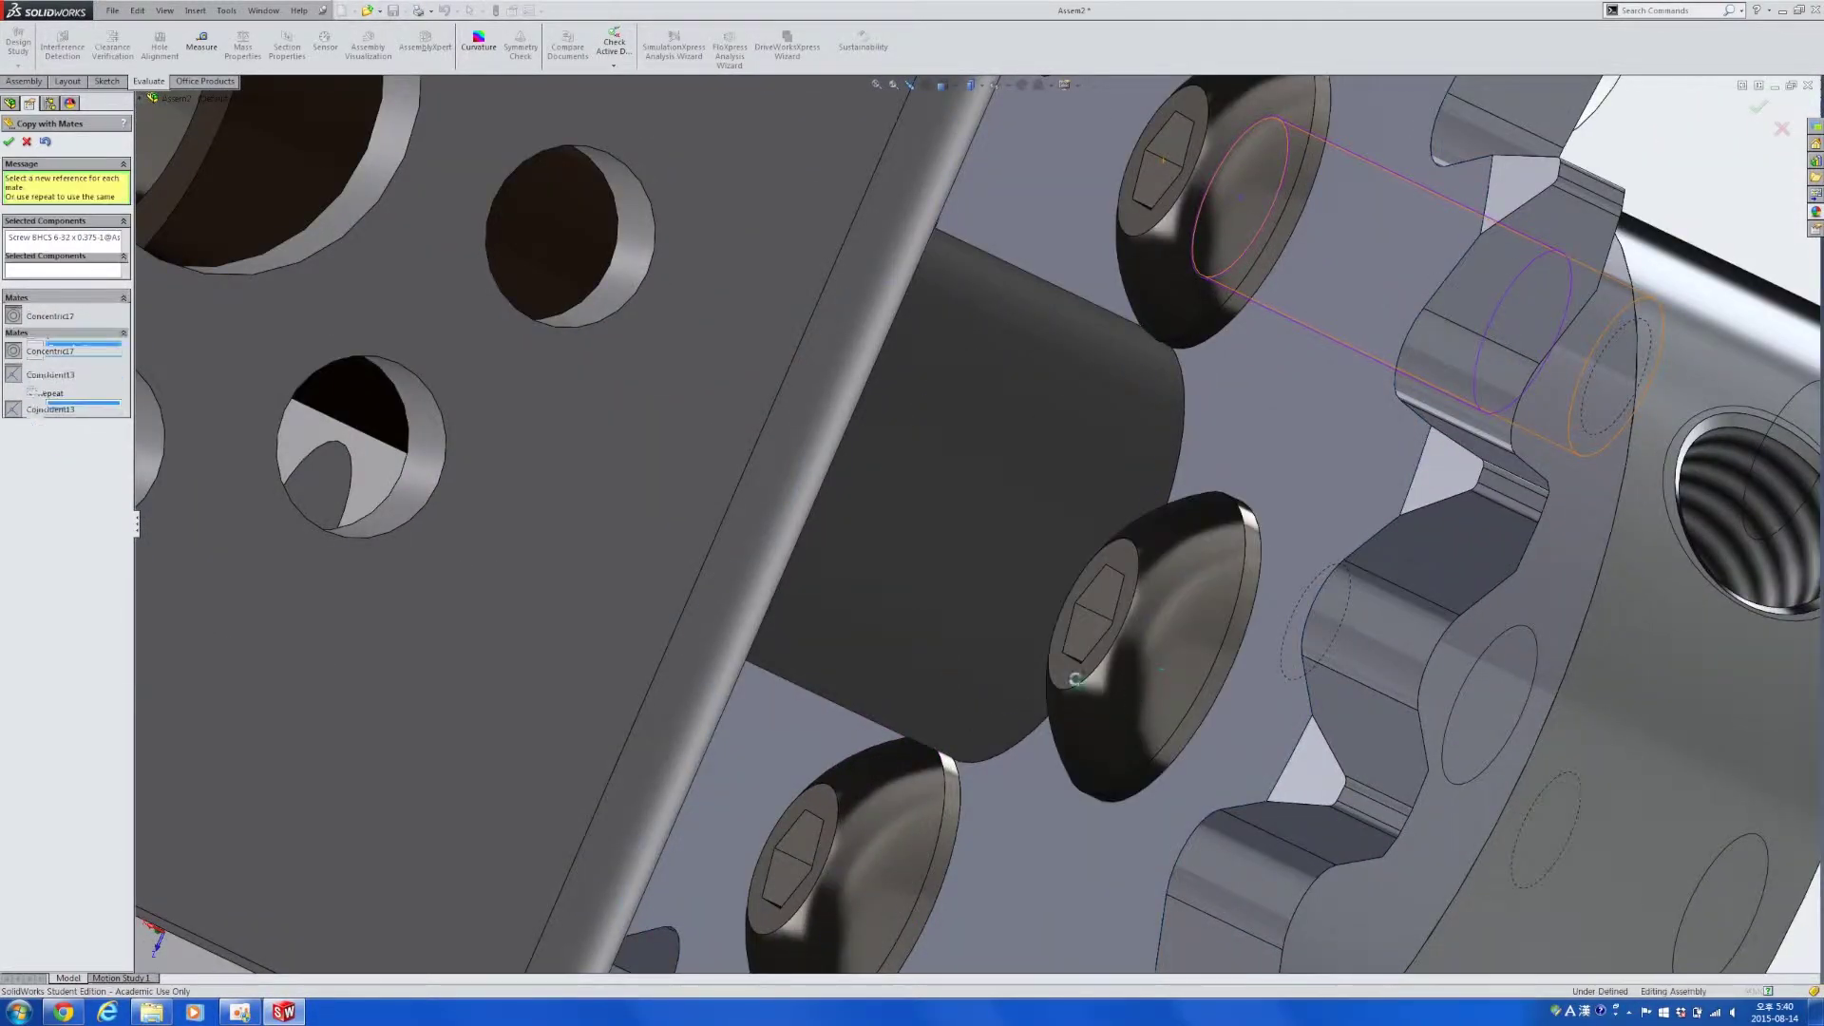
# End the mated copying of button-head screws on the sprocket.
pyautogui.scroll(2, 1050, 649)
pyautogui.scroll(1, 1047, 649)
pyautogui.press('Escape')
pyautogui.scroll(7, 1047, 649)
pyautogui.moveTo(1049, 648)
pyautogui.mouseDown(button='middle')
pyautogui.moveTo(922, 562)
pyautogui.moveTo(1083, 650)
pyautogui.mouseUp(button='middle')
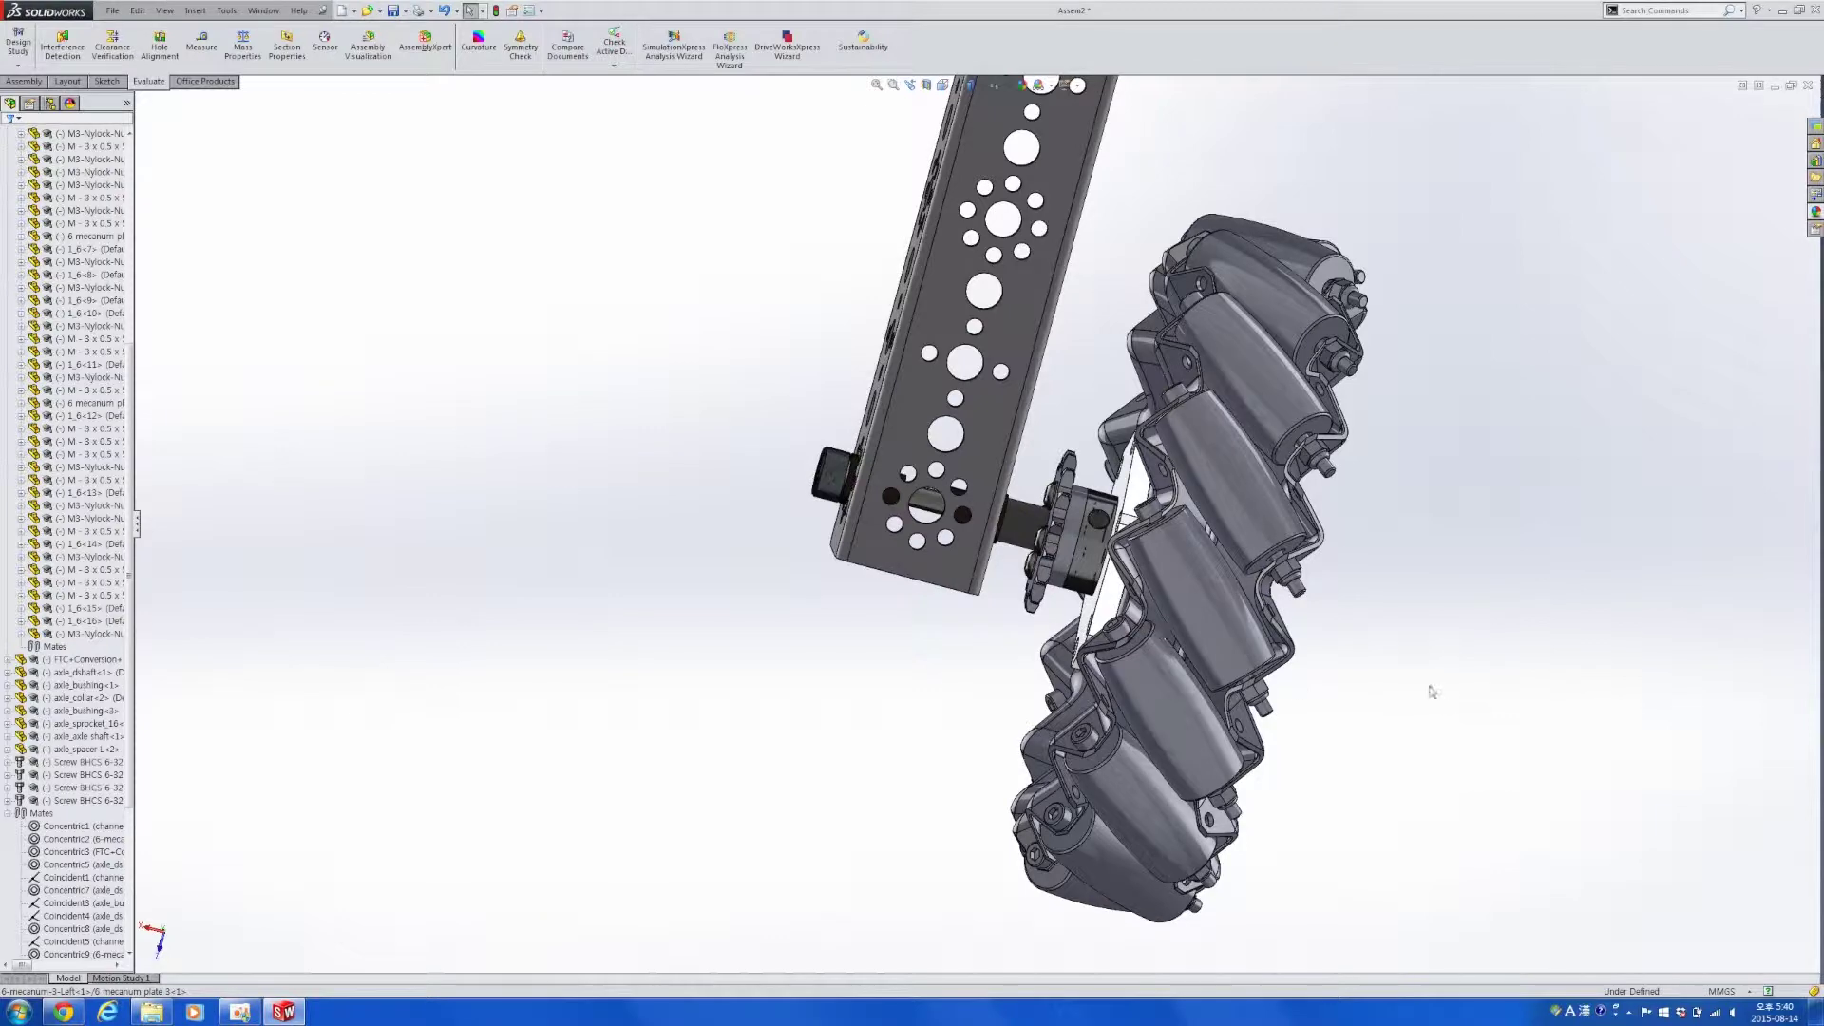
pyautogui.scroll(1, 1433, 691)
pyautogui.moveTo(1433, 691); pyautogui.dragTo(1429, 684, button='middle')
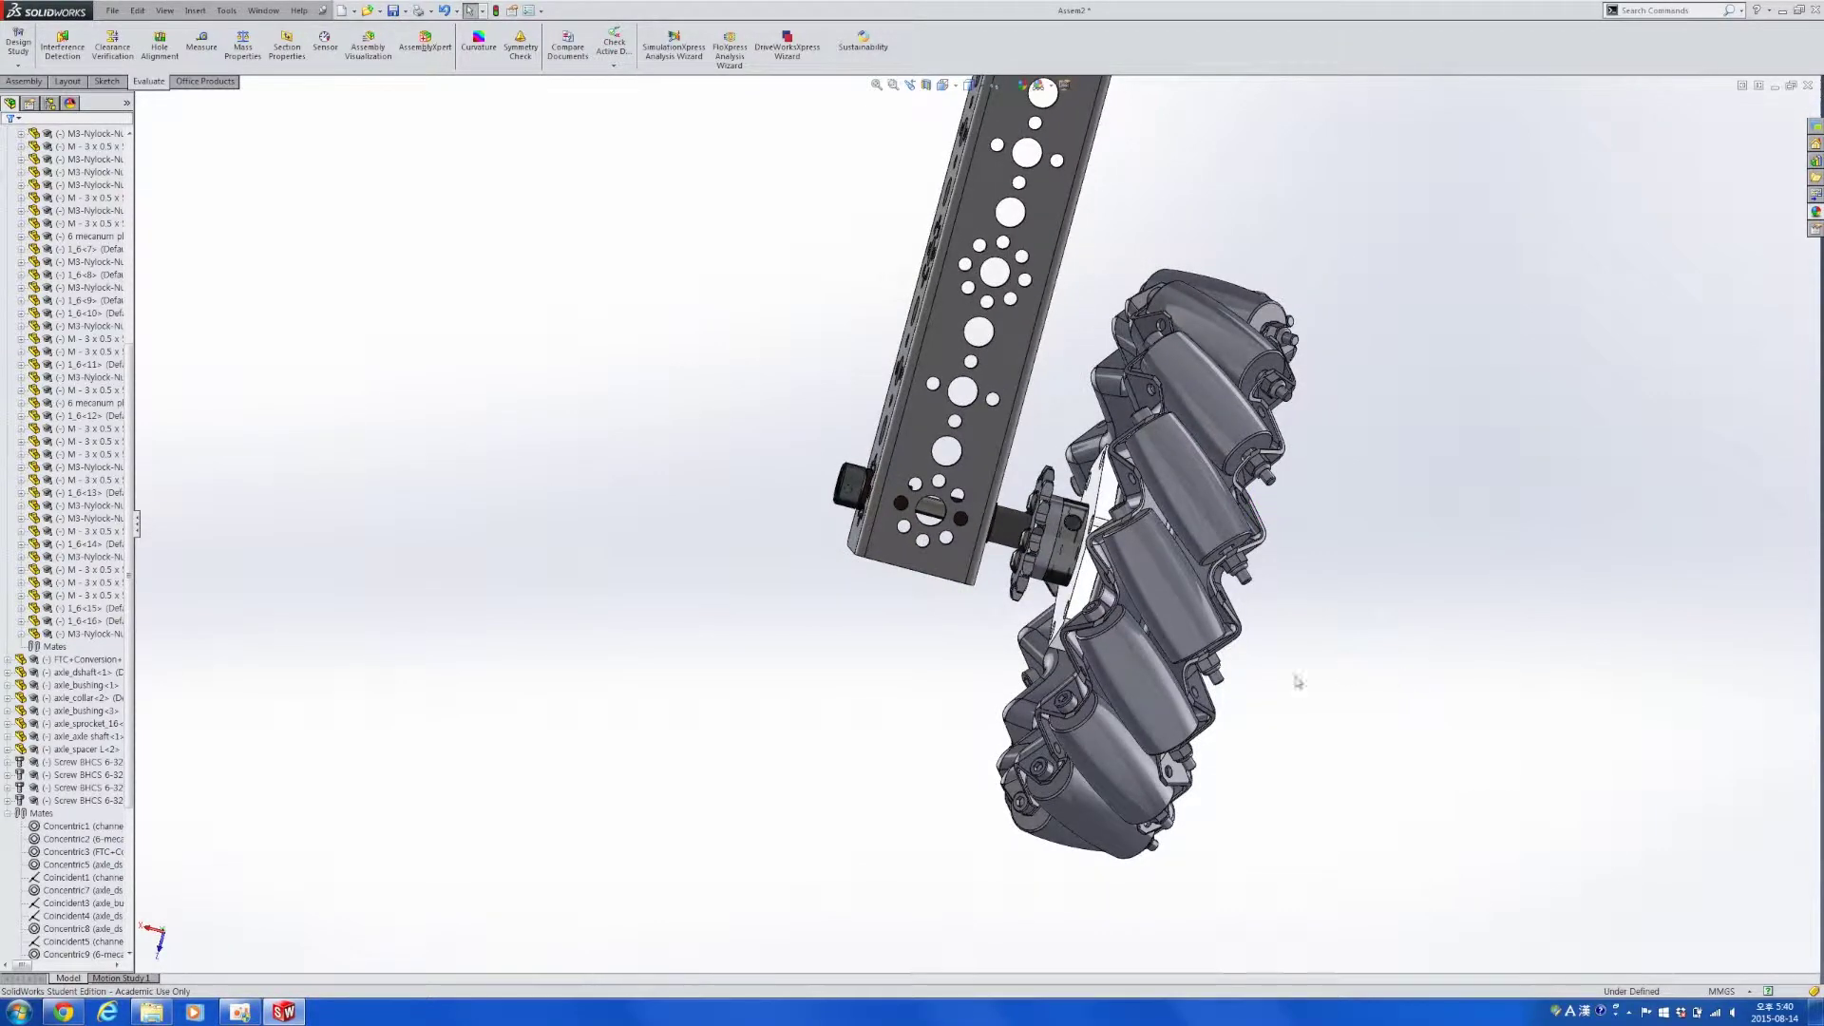
# Switch to the CAD Parts folder in File Explorer and insert axle_spacer into the assembly, in the empty space beside the wheel.
pyautogui.hotkey('alt', 'Tab')
pyautogui.hotkey('alt', 'Tab')
pyautogui.hotkey('alt', 'Tab')
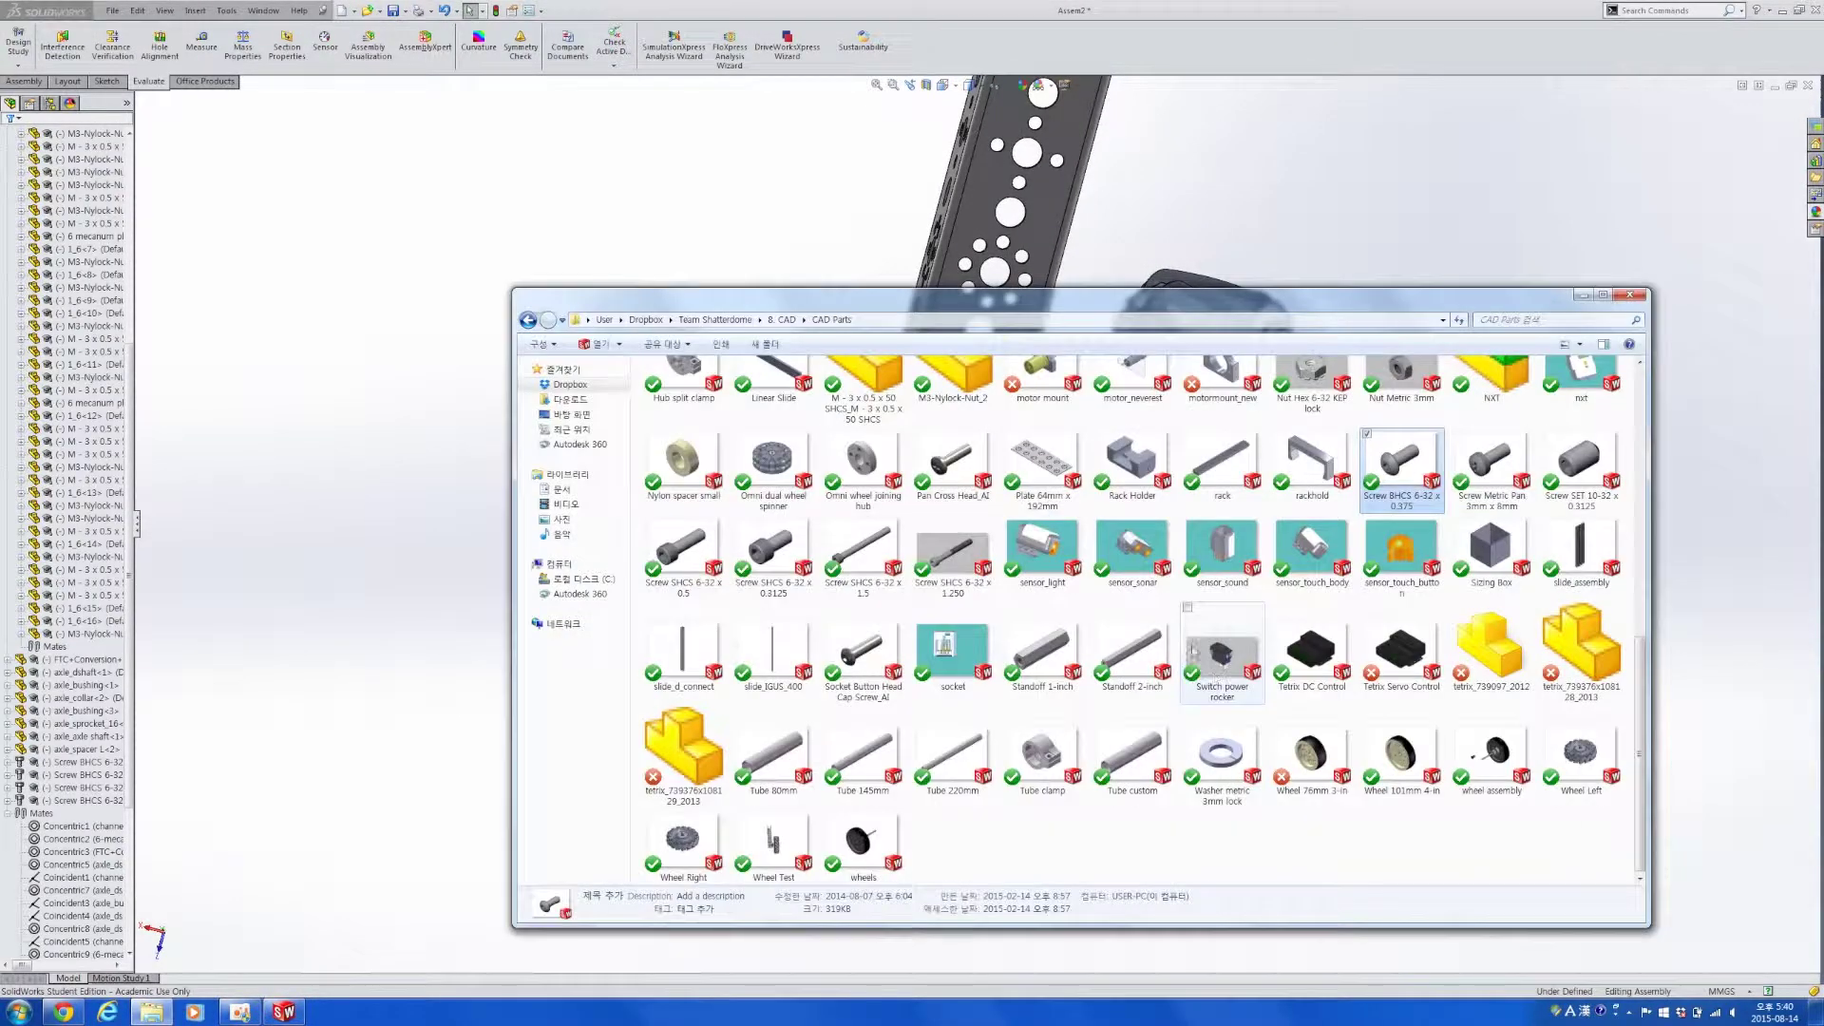
pyautogui.click(1194, 649)
pyautogui.scroll(10, 1207, 641)
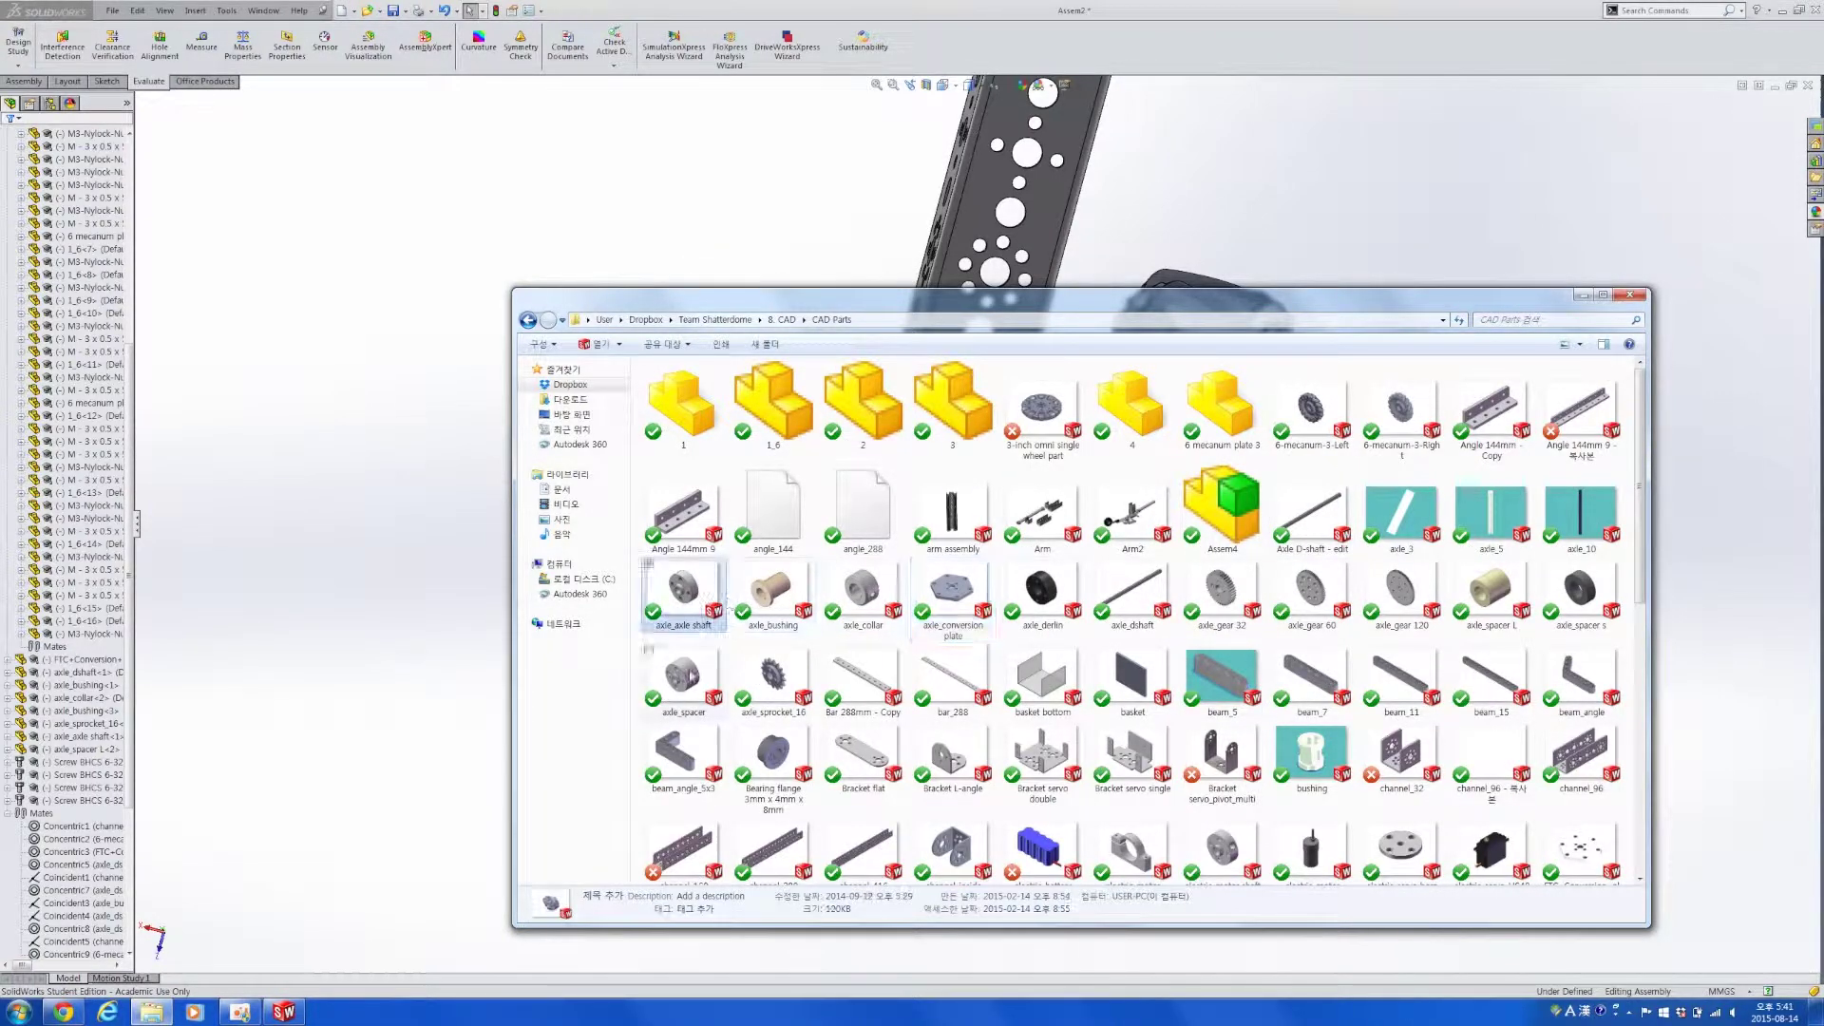
pyautogui.click(693, 691)
pyautogui.moveTo(694, 679); pyautogui.dragTo(1710, 644)
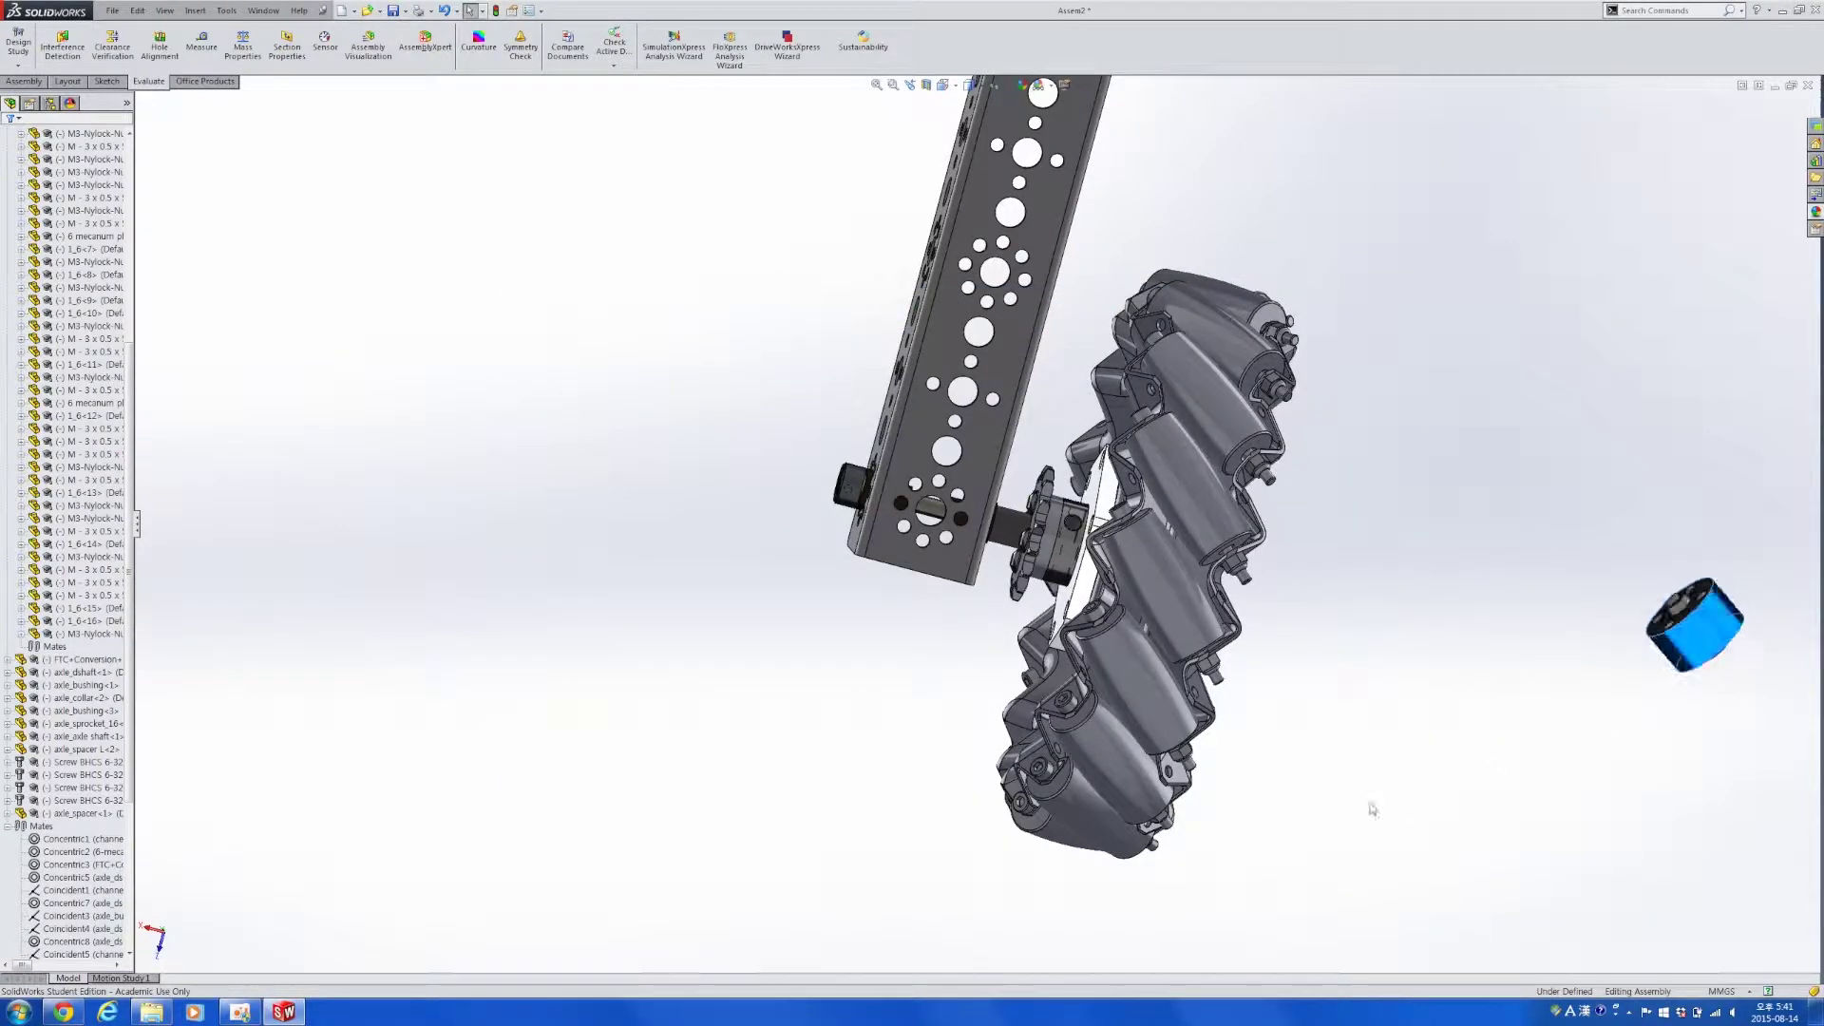
# Mate the axle spacer's raised centre boss concentric with the D-shaft.
pyautogui.scroll(-8, 1521, 608)
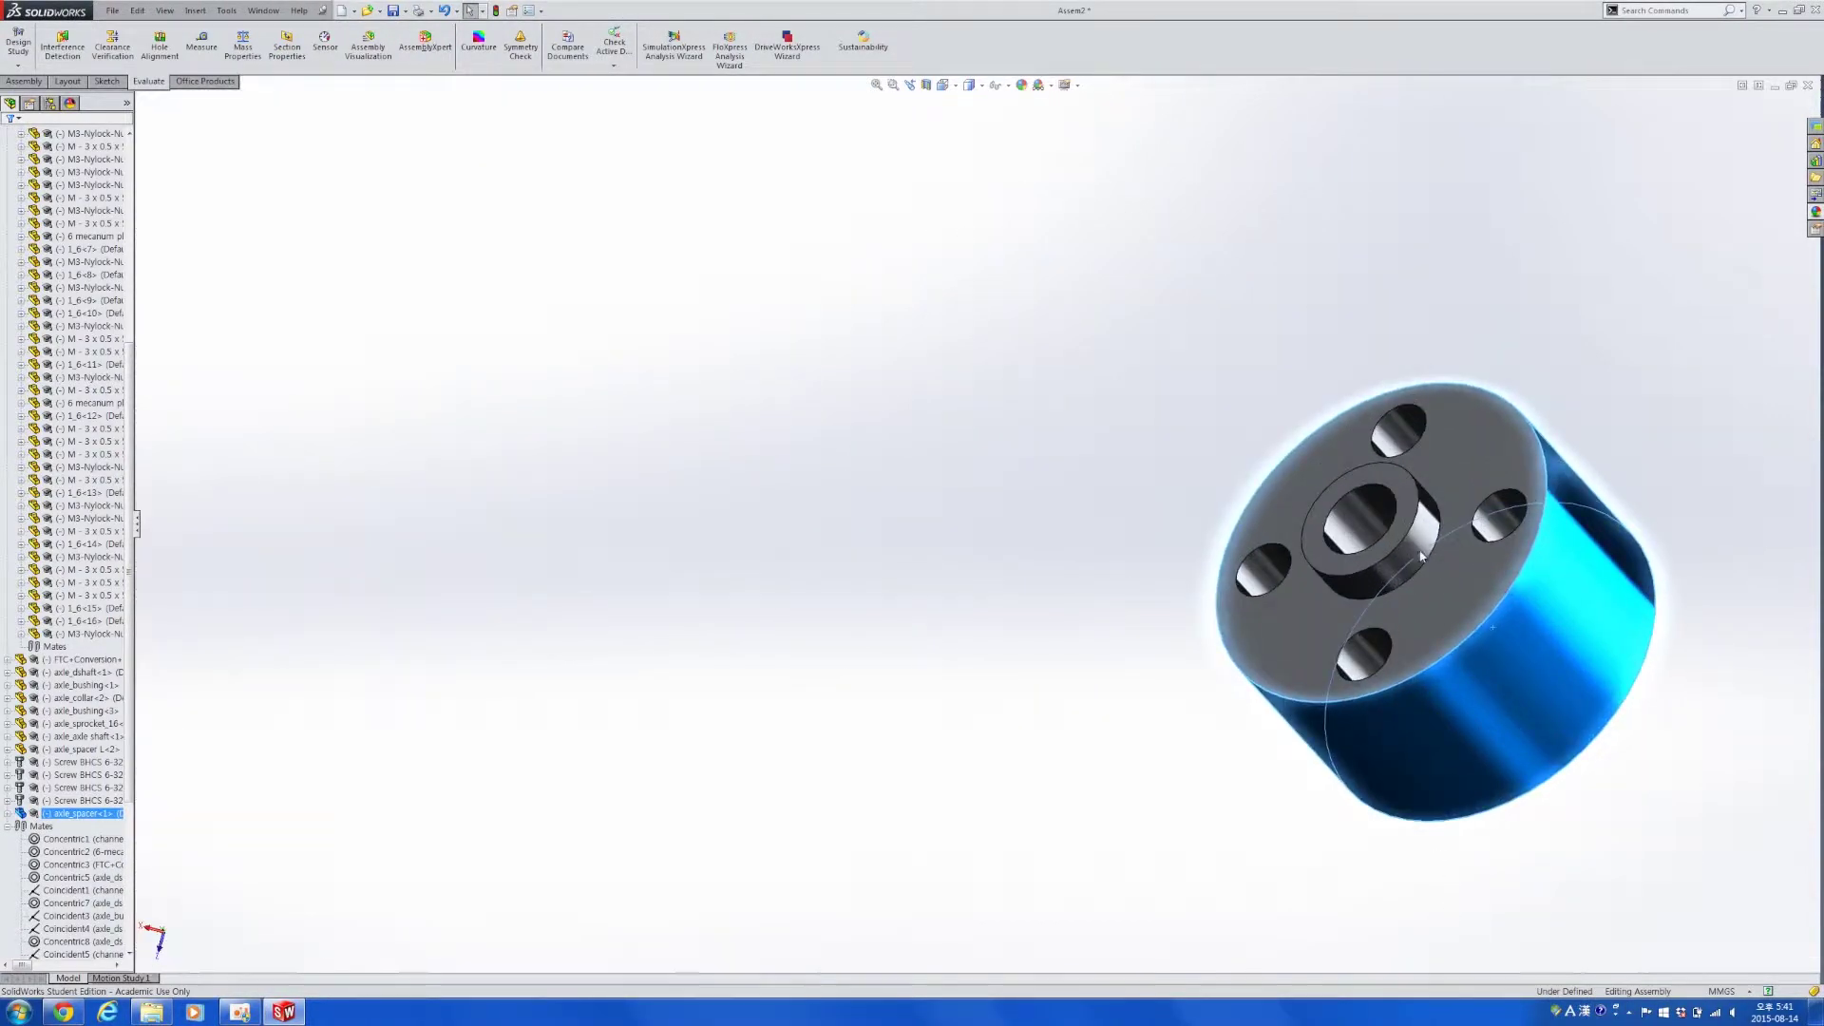
pyautogui.click(1413, 545)
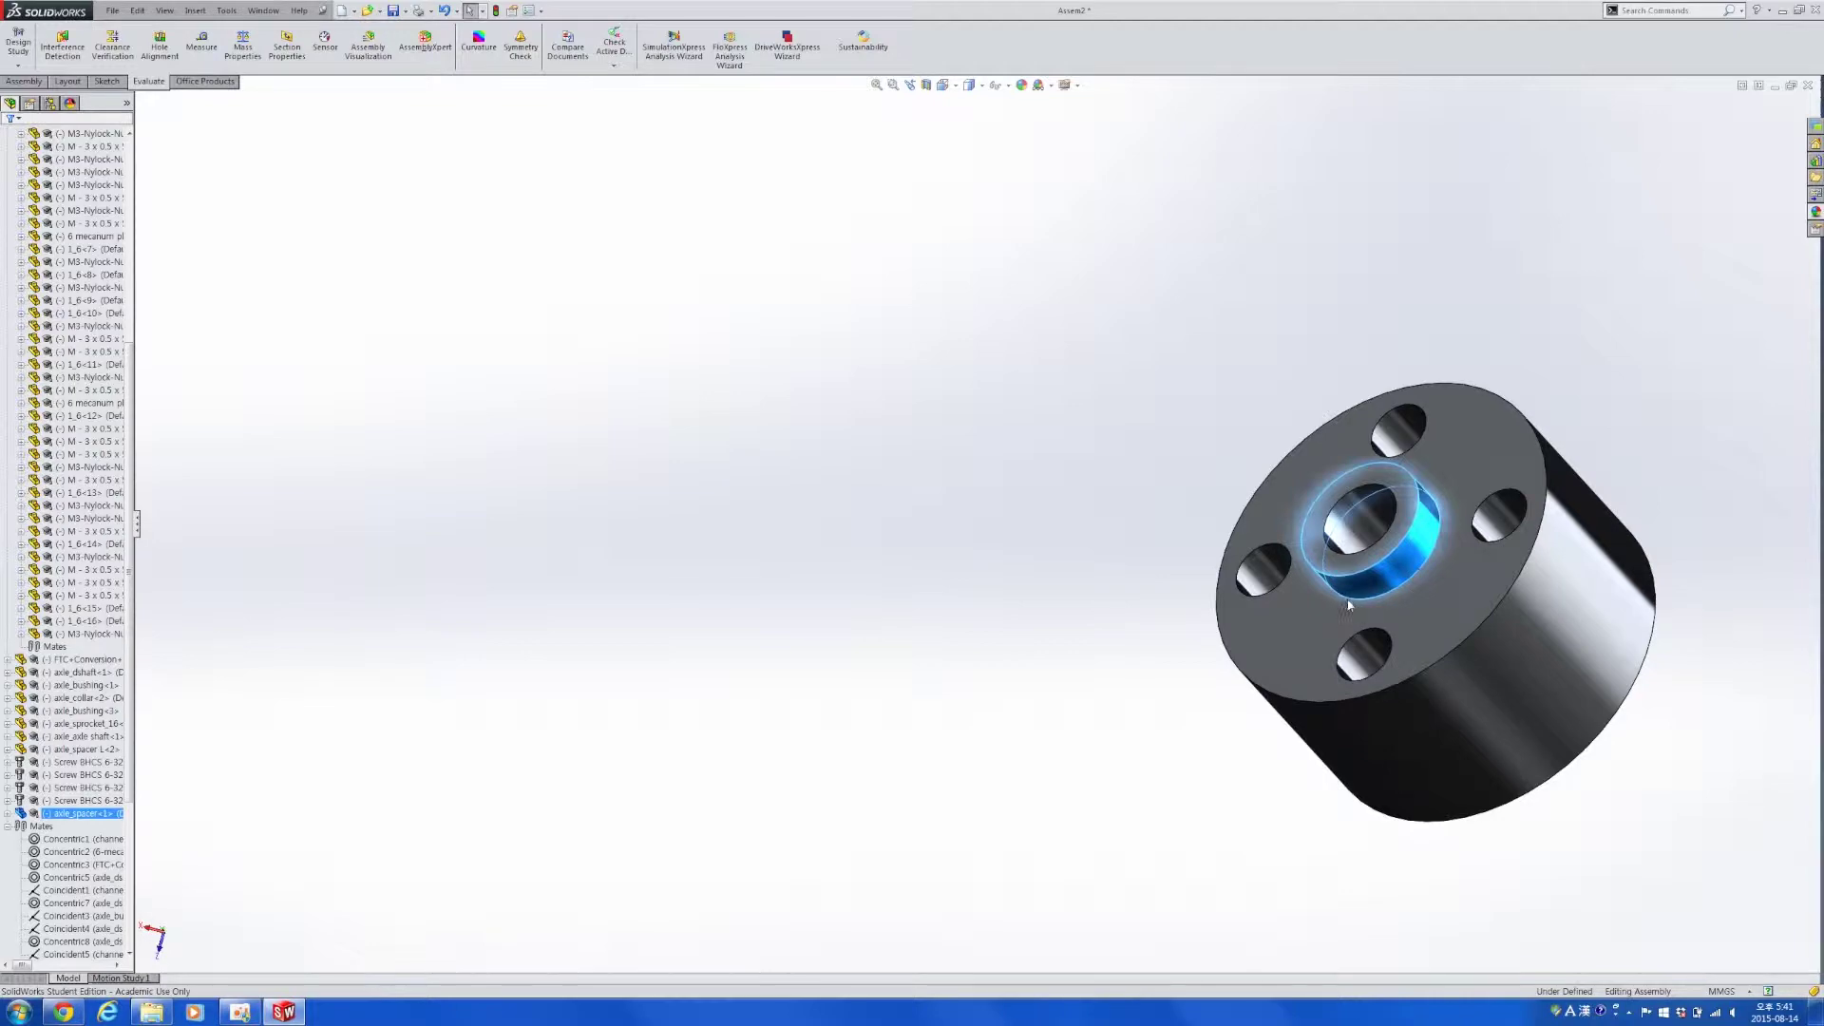
pyautogui.scroll(10, 1087, 599)
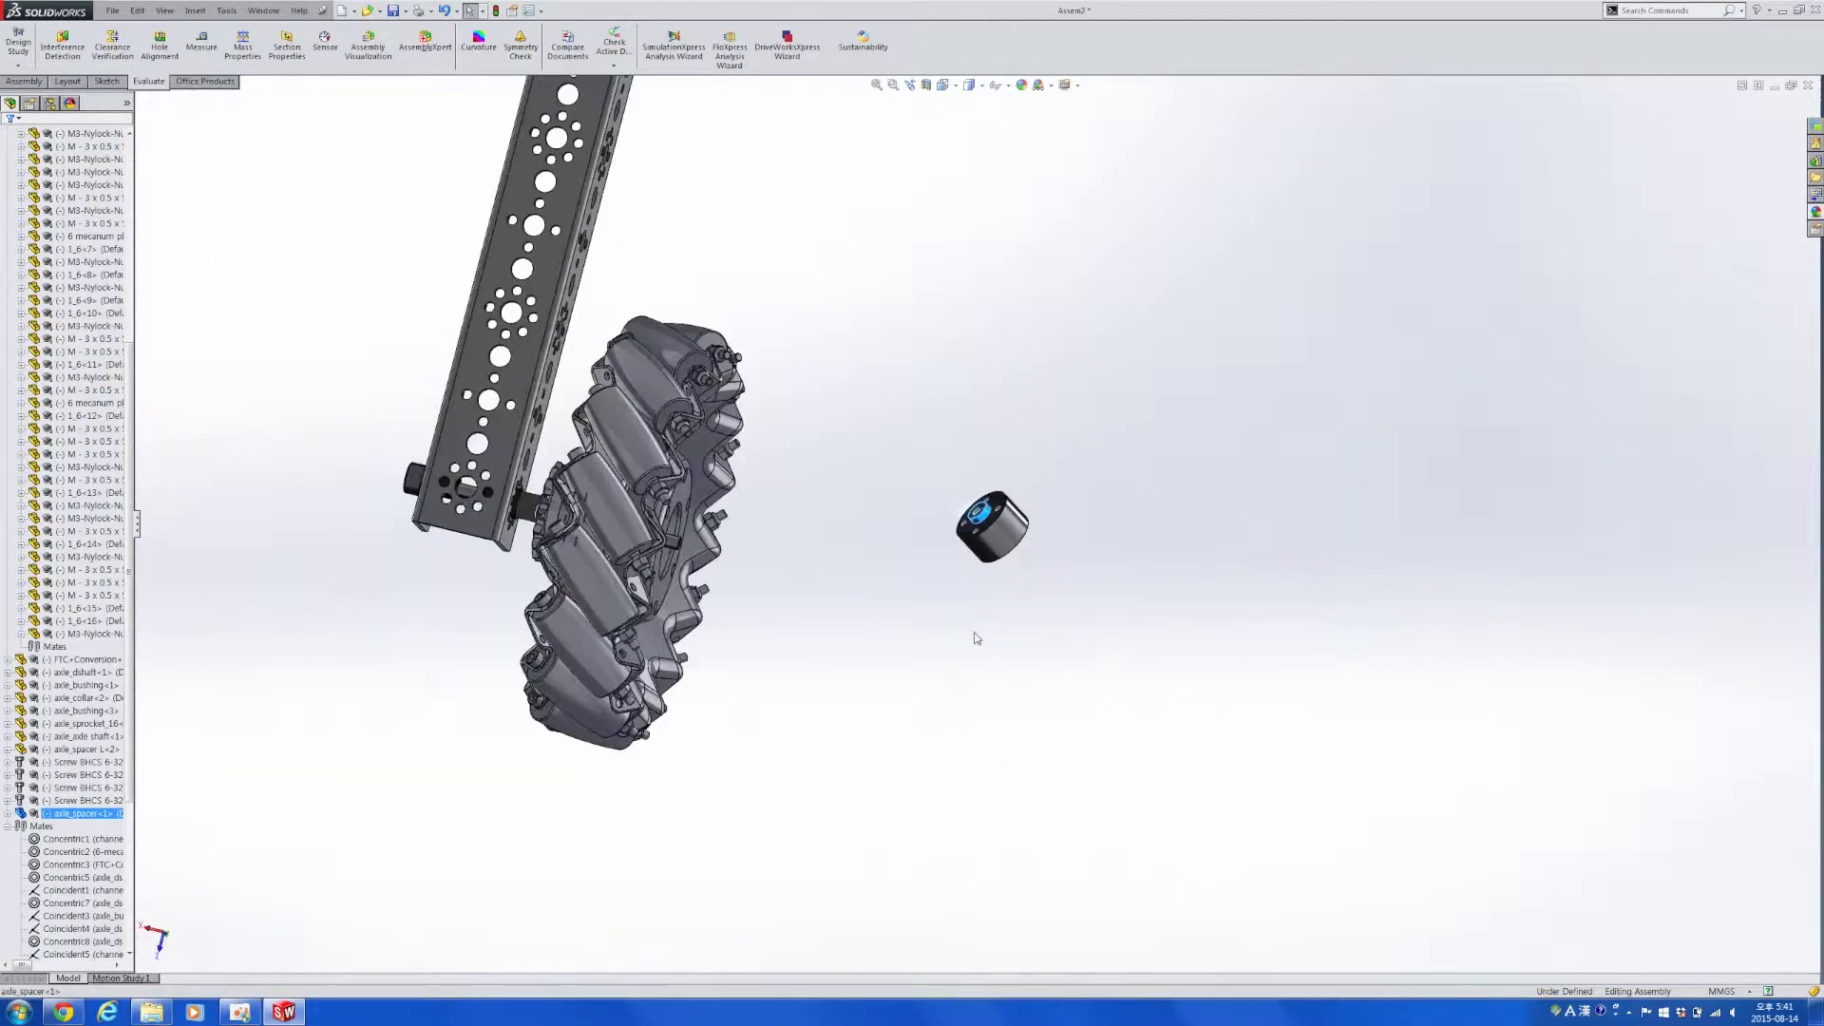
pyautogui.scroll(-10, 857, 563)
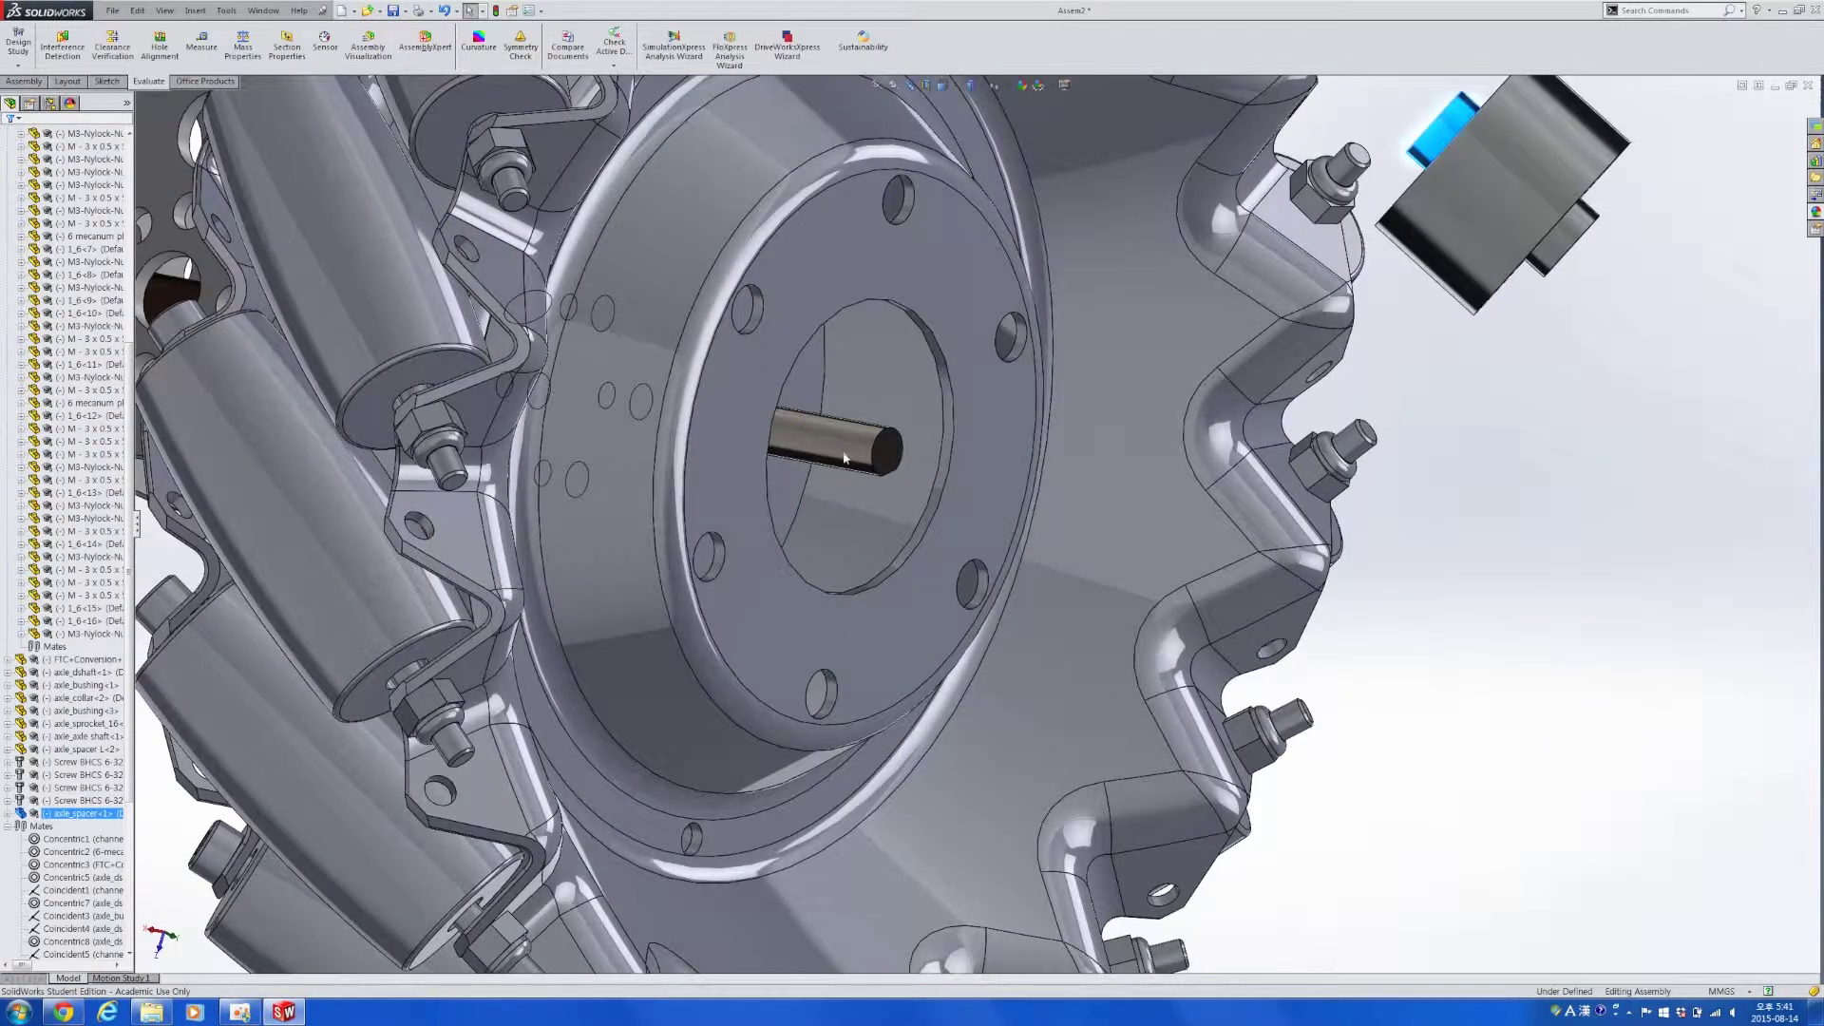
pyautogui.keyDown('ctrl'); pyautogui.click(847, 457); pyautogui.keyUp('ctrl')
pyautogui.click(936, 435)
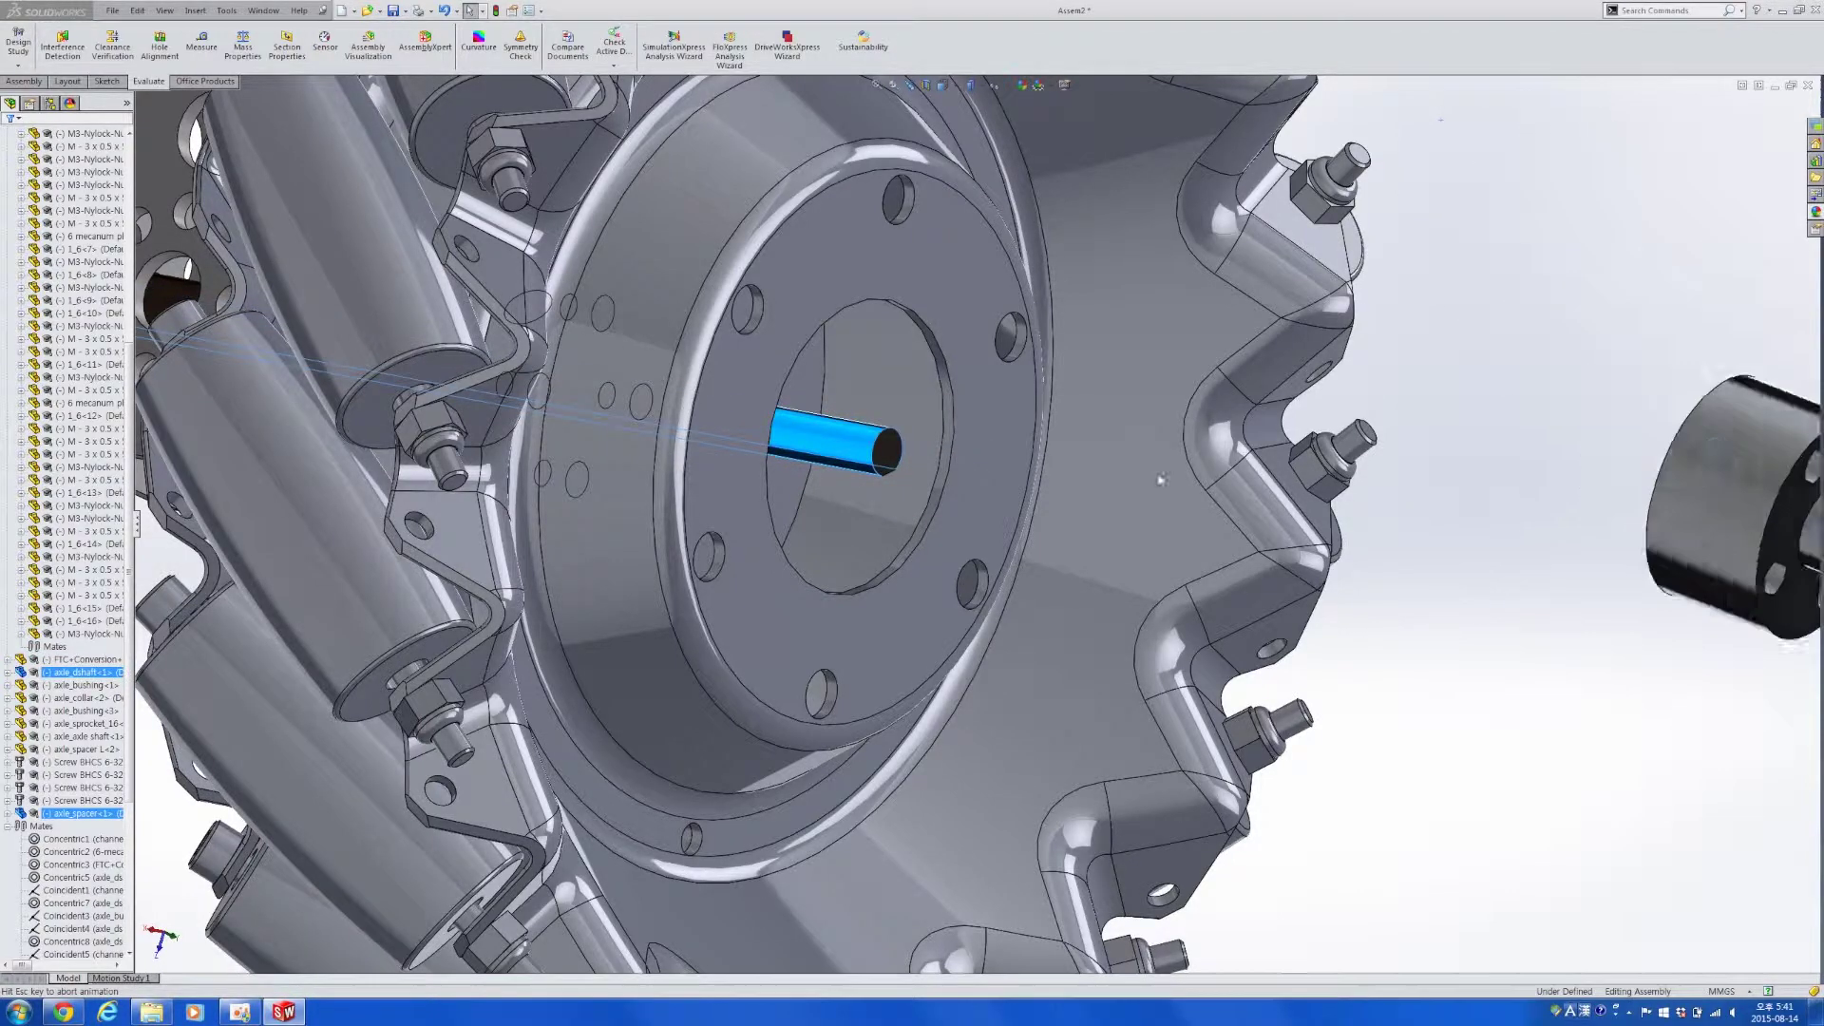
# Mate the axle spacer's bossed end face coincident with the flat face of the conversion plate.
pyautogui.scroll(6, 1335, 604)
pyautogui.moveTo(1335, 604); pyautogui.dragTo(522, 541, button='middle')
pyautogui.scroll(-4, 1193, 530)
pyautogui.scroll(2, 1194, 530)
pyautogui.click(1134, 509)
pyautogui.scroll(3, 1134, 510)
pyautogui.scroll(-1, 522, 541)
pyautogui.scroll(-3, 521, 539)
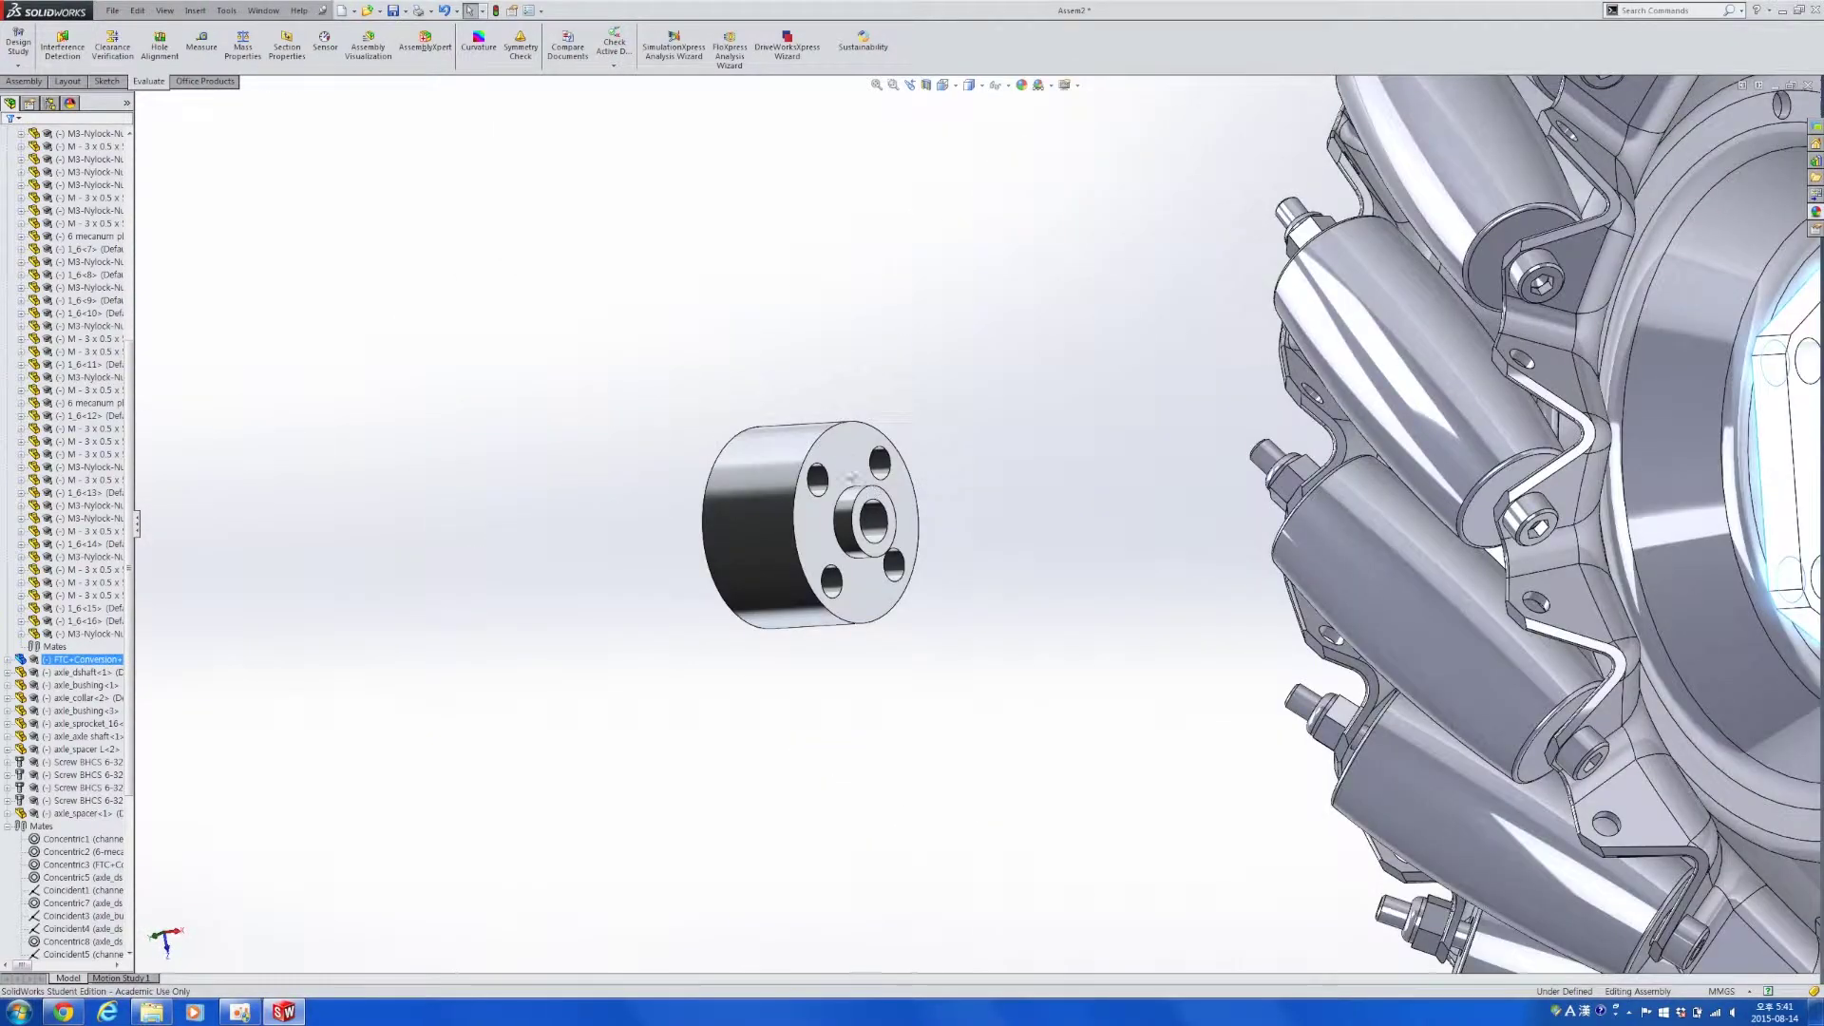
pyautogui.click(853, 462)
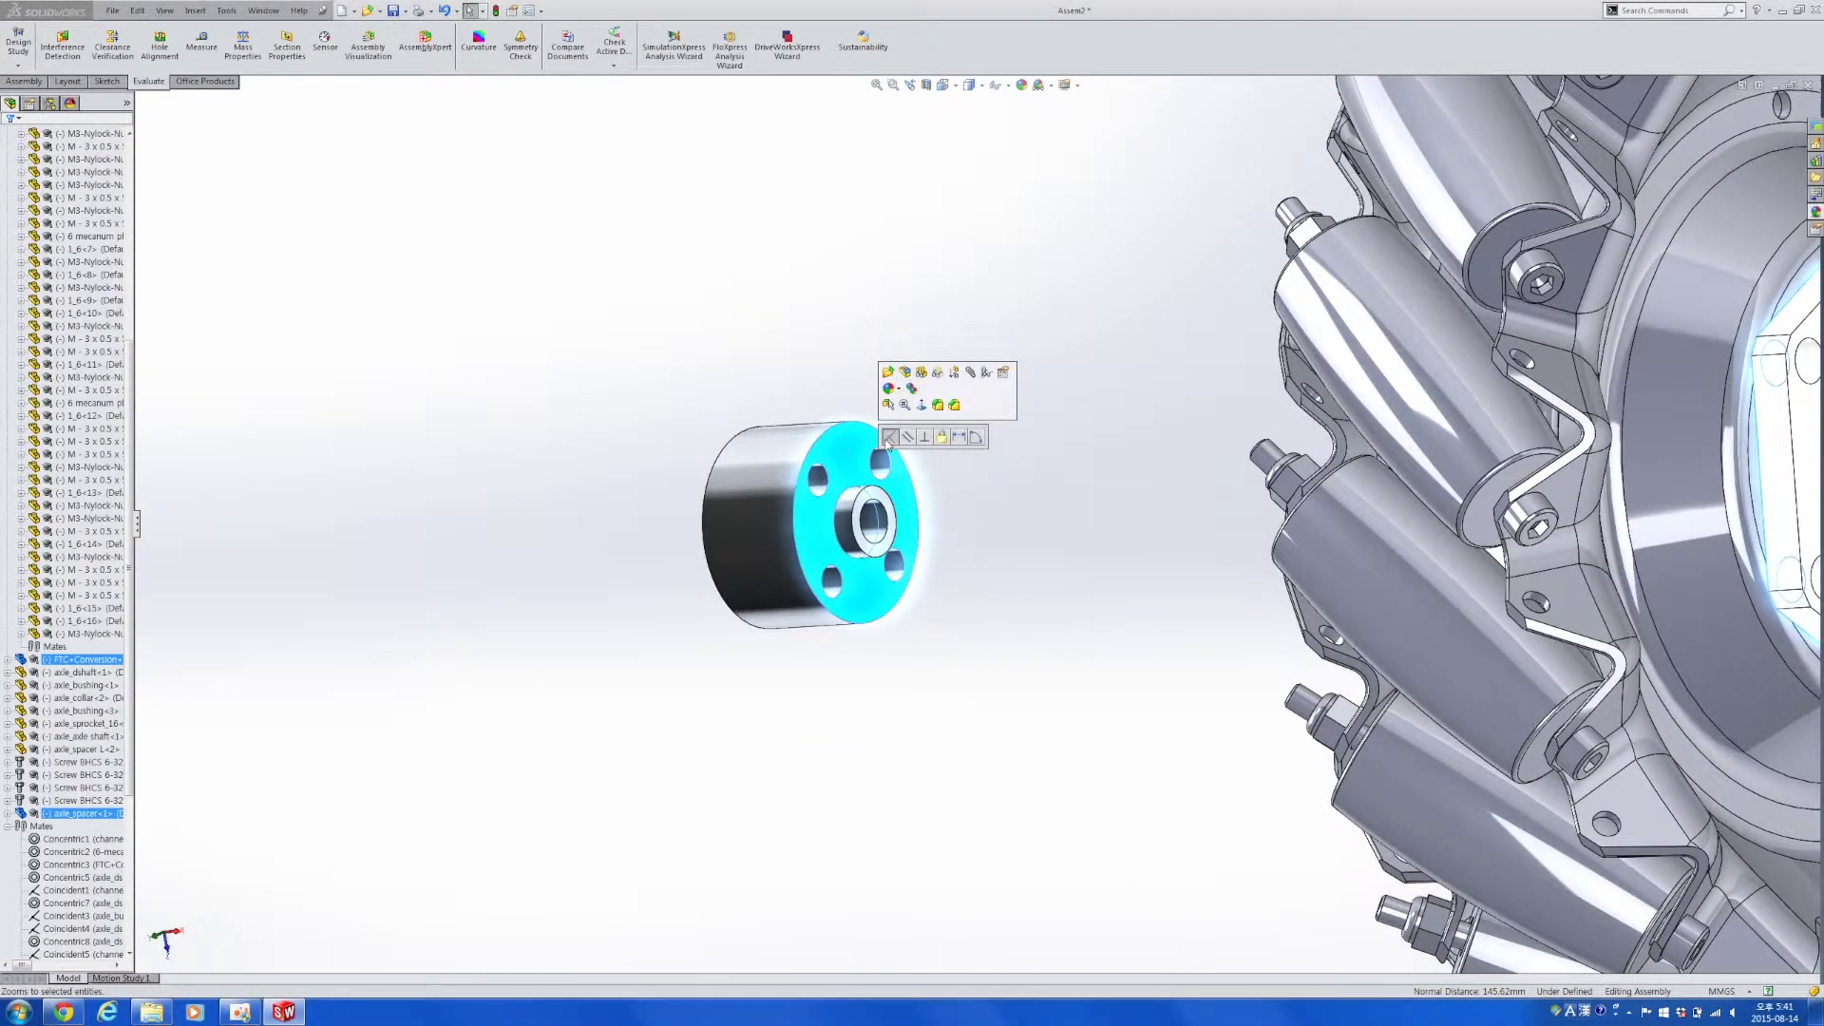
pyautogui.click(888, 437)
# Rotate the axle spacer around the D-shaft until its four holes roughly line up with the axle hub's holes.
pyautogui.scroll(3, 887, 440)
pyautogui.moveTo(888, 440); pyautogui.dragTo(574, 551, button='middle')
pyautogui.scroll(-3, 1121, 532)
pyautogui.scroll(-1, 574, 551)
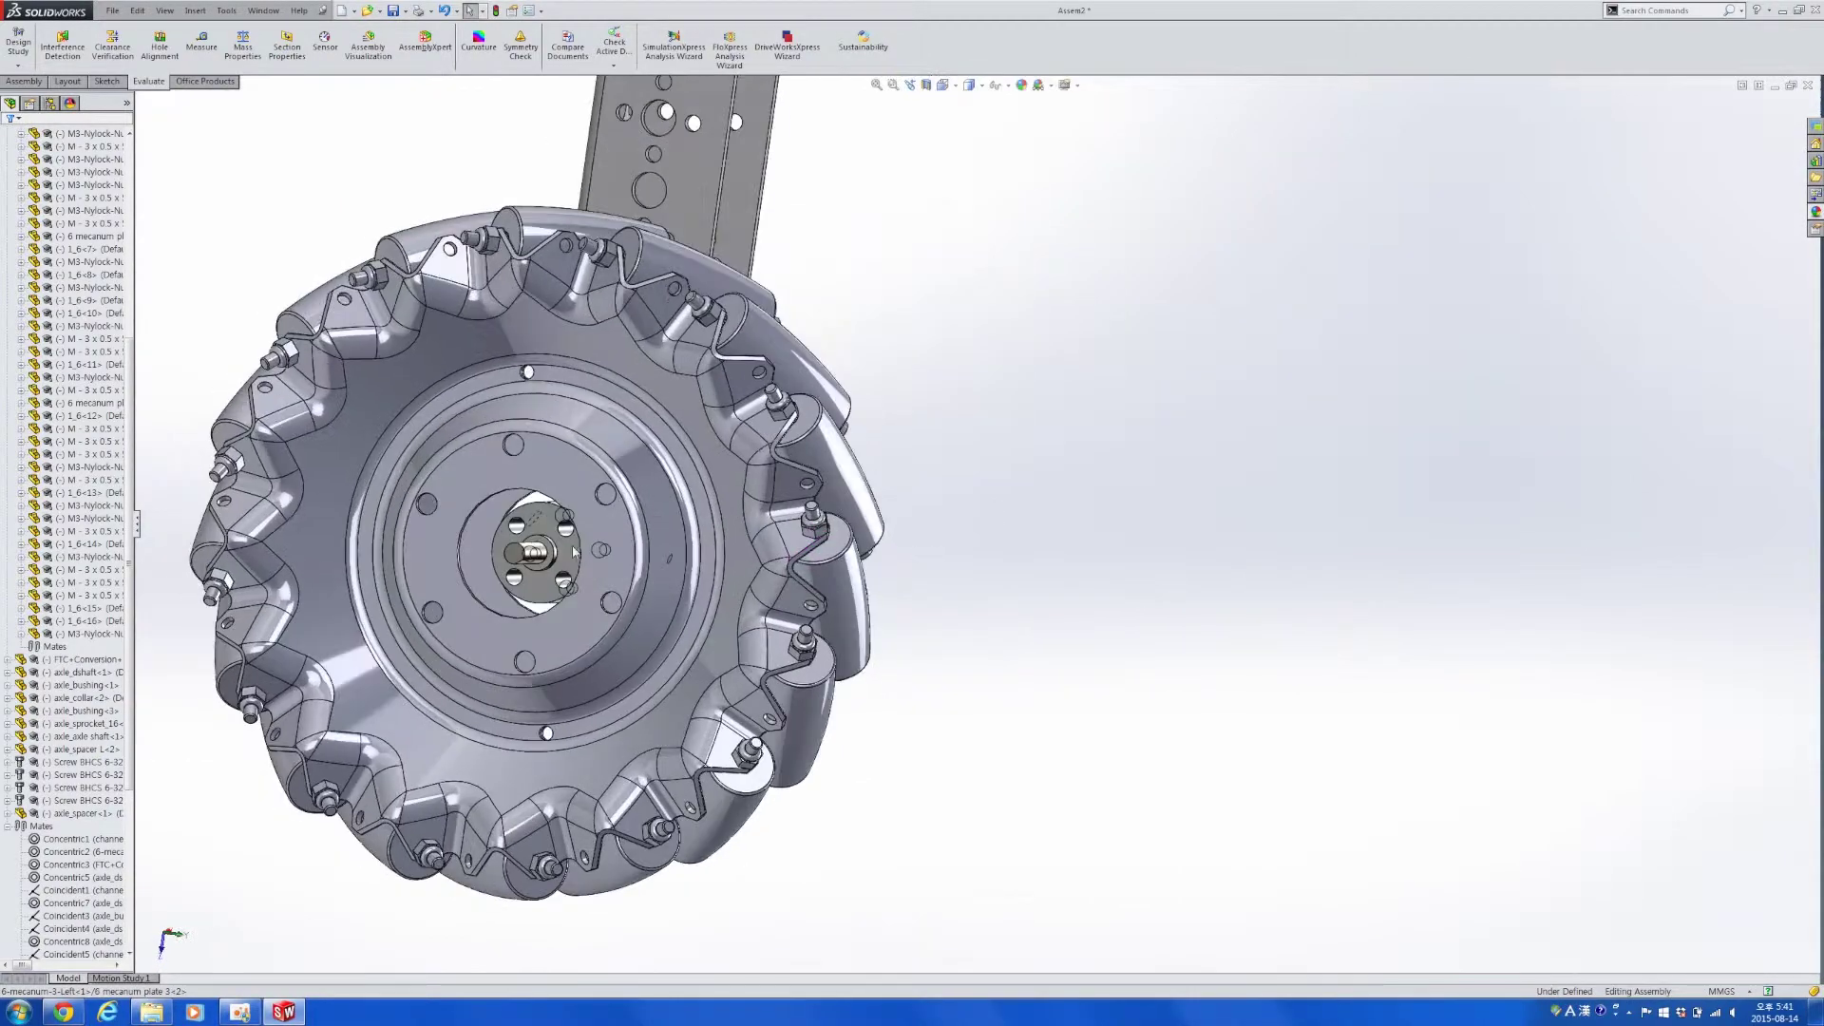
pyautogui.scroll(-2, 574, 551)
pyautogui.click(574, 551)
pyautogui.scroll(-2, 573, 551)
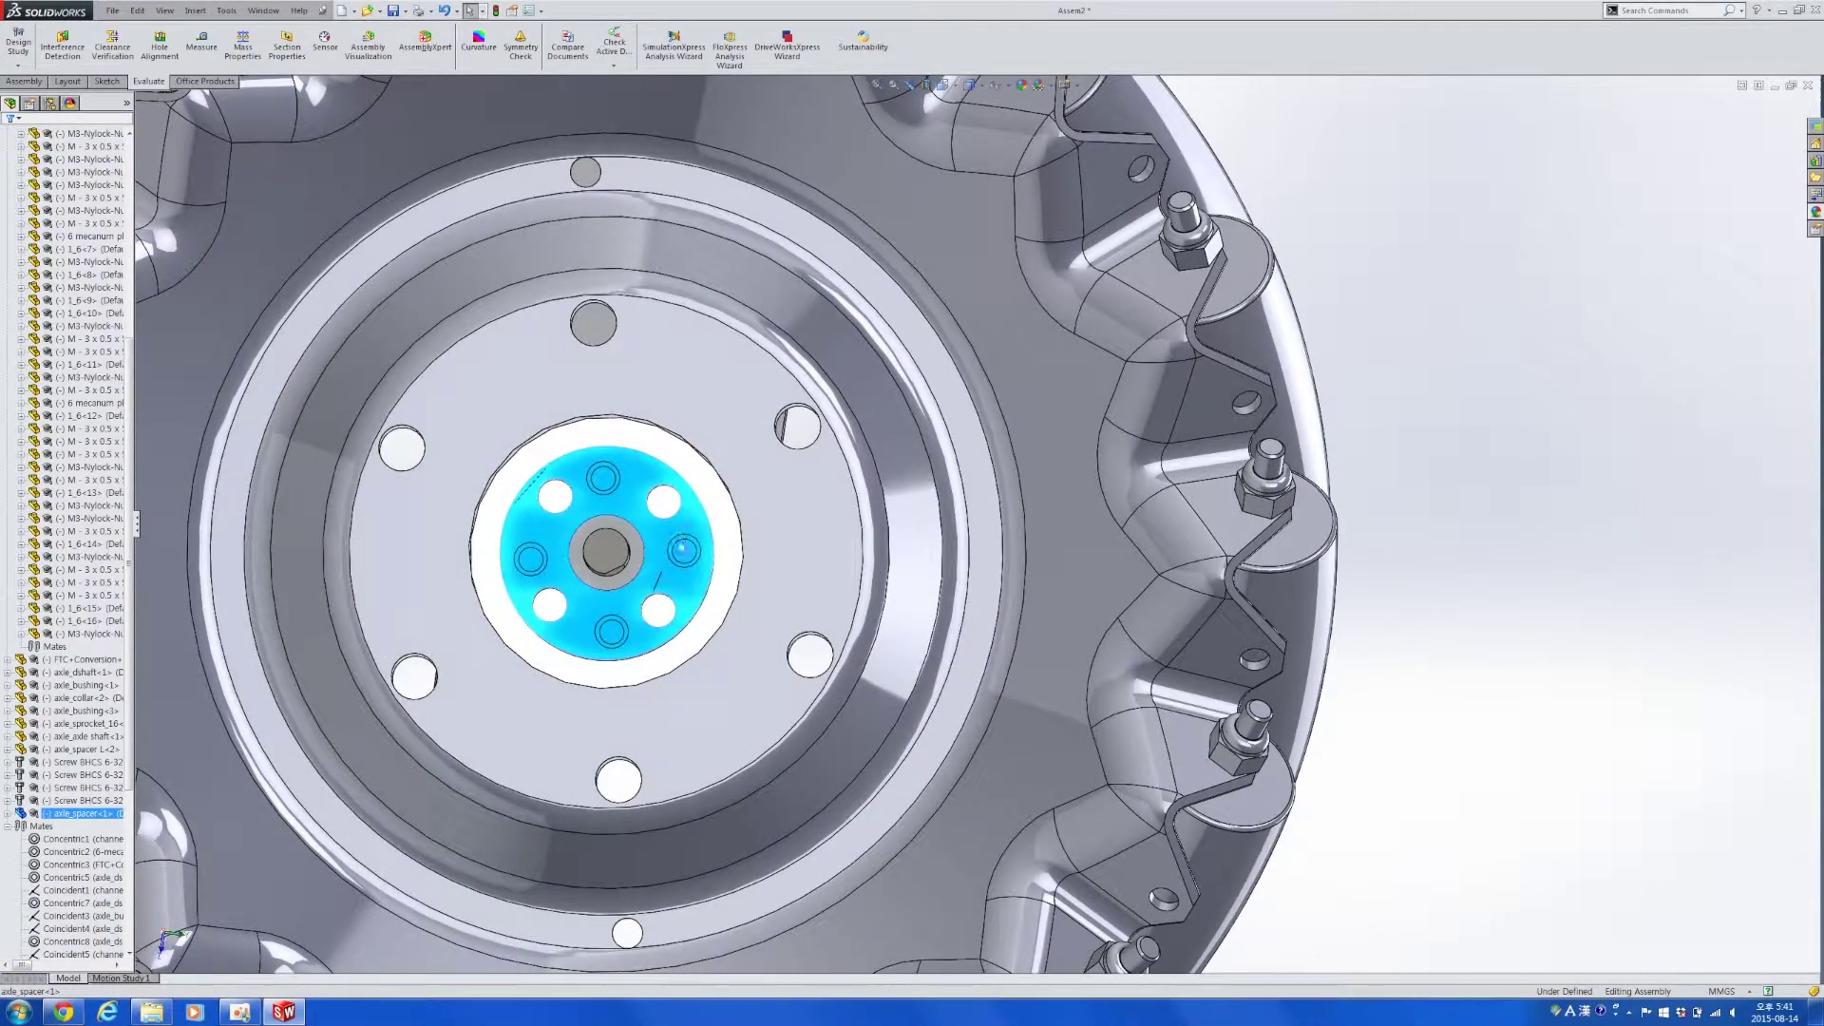
pyautogui.moveTo(681, 548); pyautogui.dragTo(608, 599)
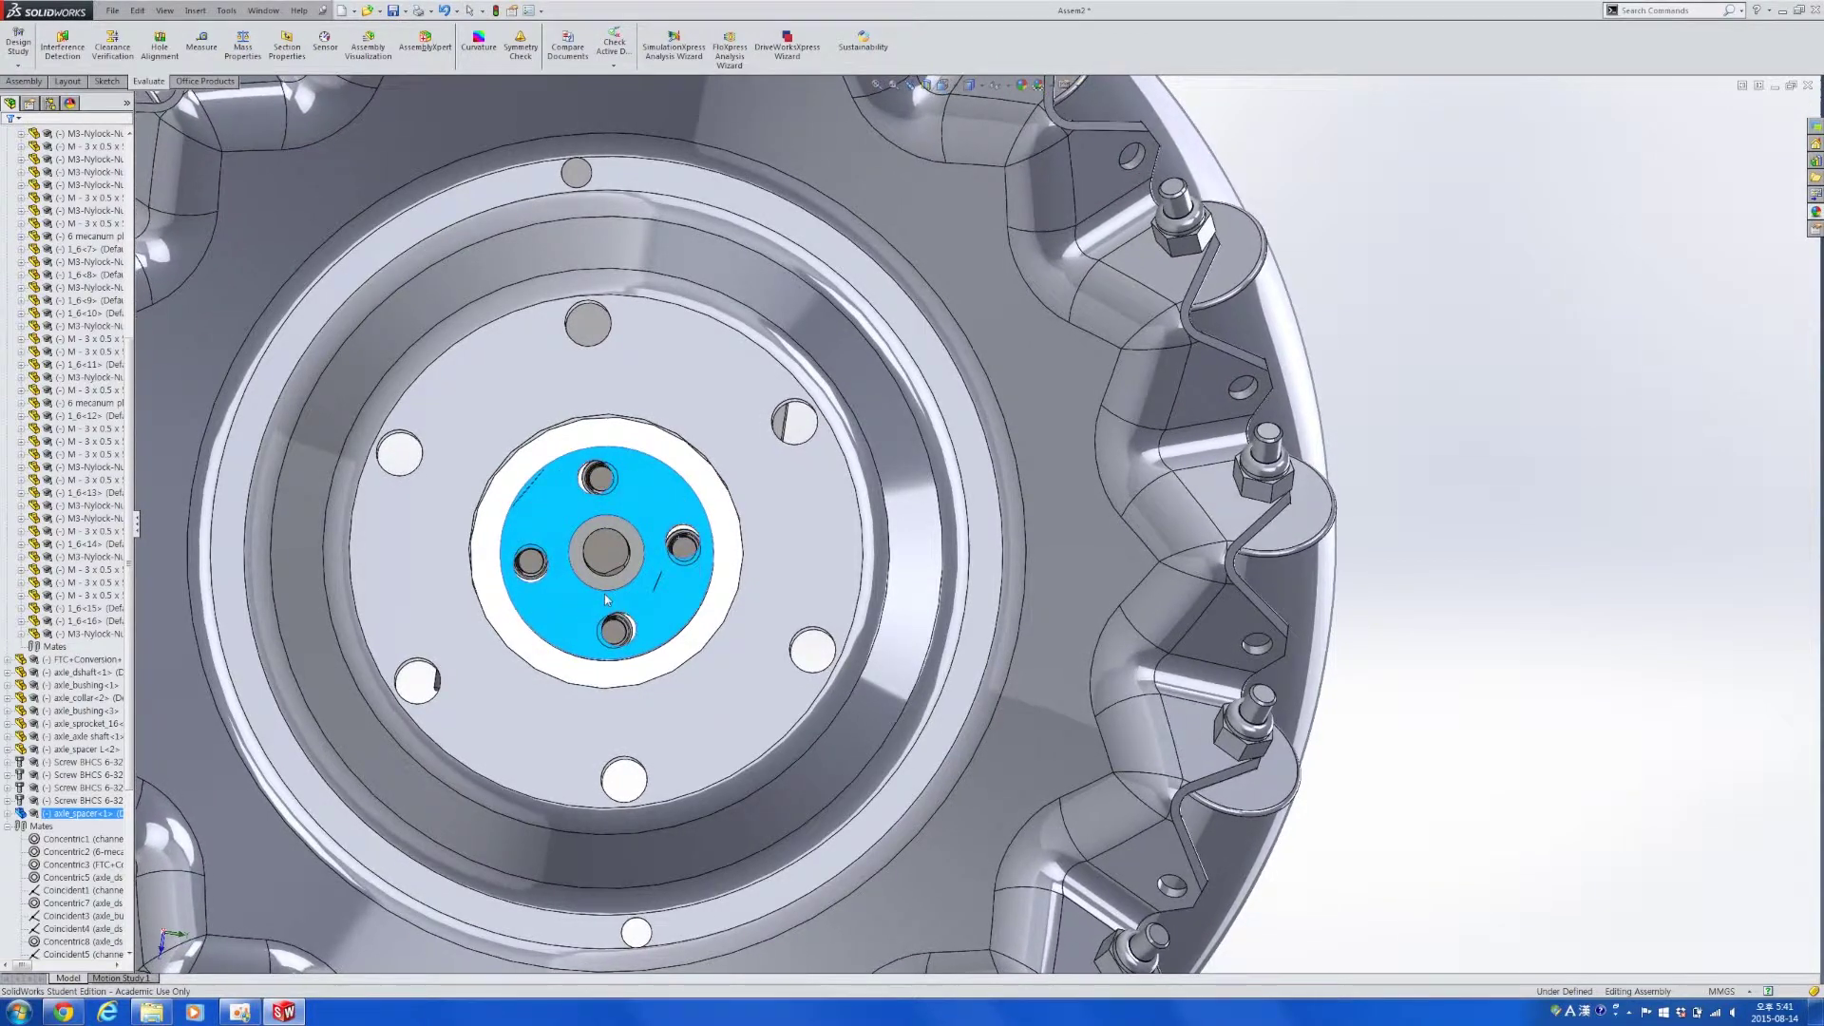
# Mate one of the axle spacer's screw holes concentric with the matching hole of the axle hub.
pyautogui.scroll(-5, 618, 547)
pyautogui.moveTo(1025, 518); pyautogui.dragTo(1022, 428, button='middle')
pyautogui.click(1026, 378)
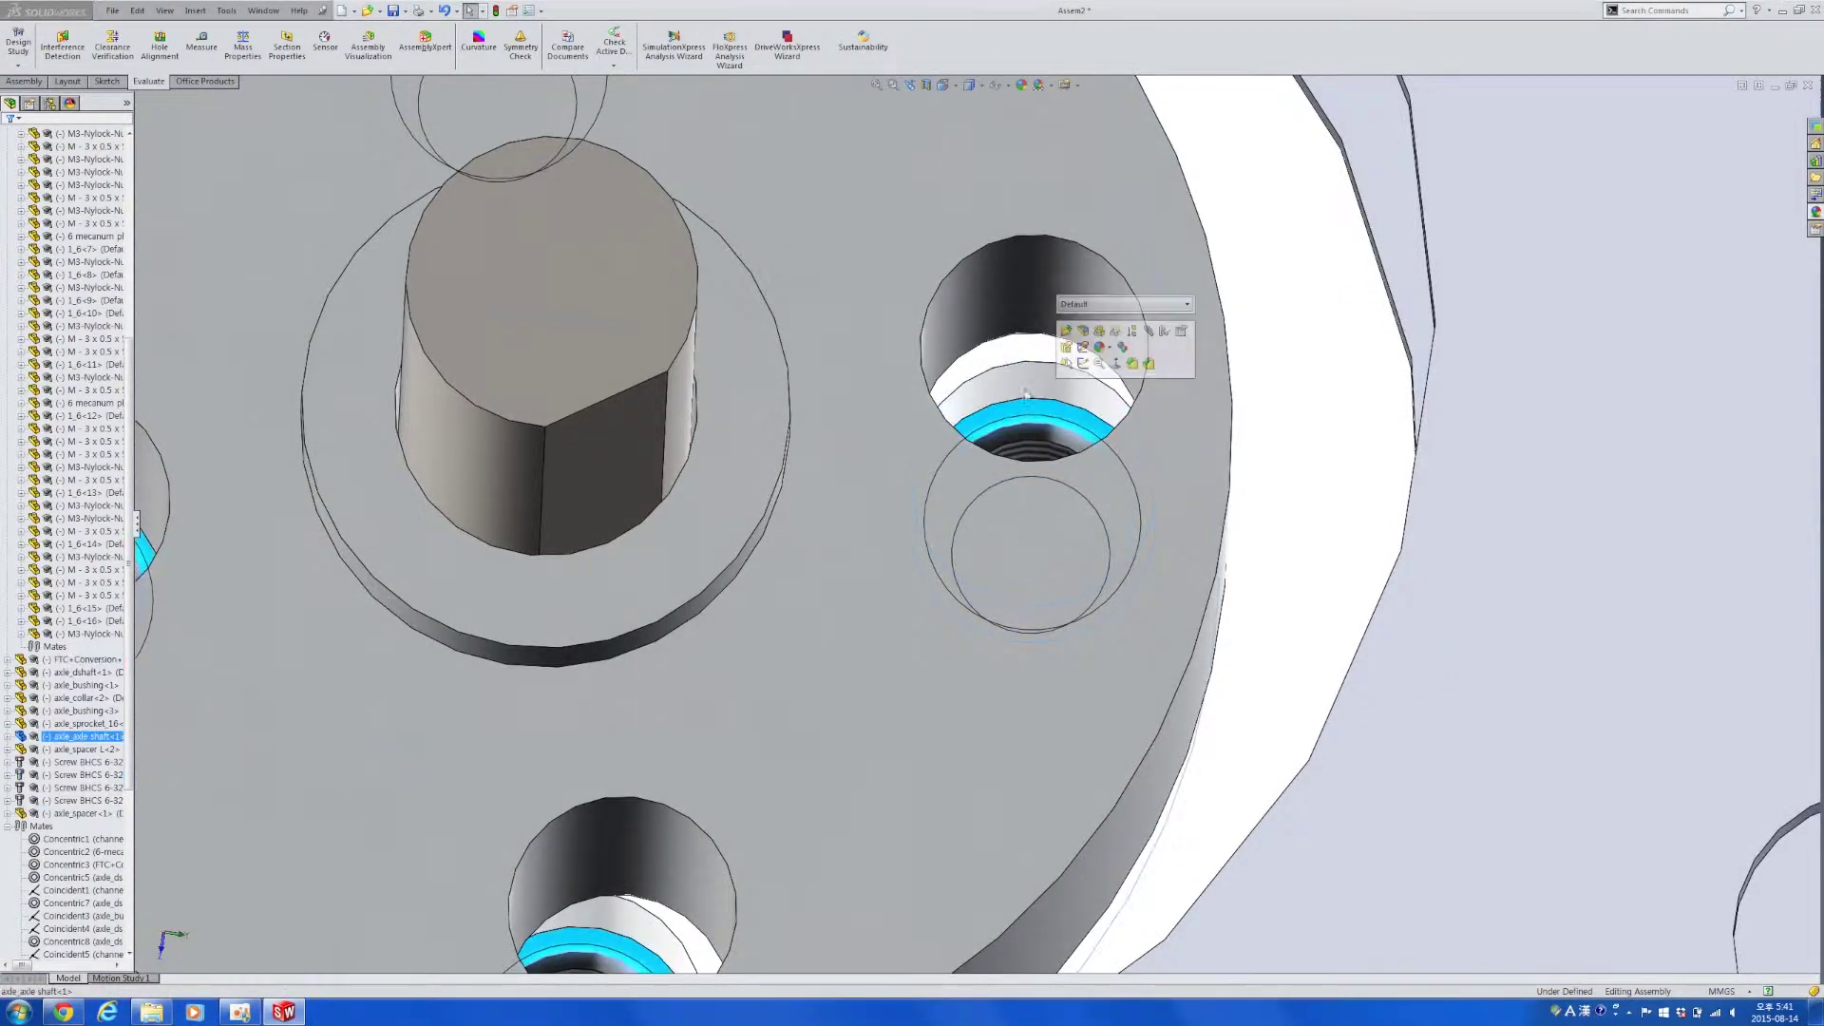
pyautogui.moveTo(1032, 451); pyautogui.dragTo(1035, 330, button='middle')
pyautogui.keyDown('ctrl'); pyautogui.click(1035, 330); pyautogui.keyUp('ctrl')
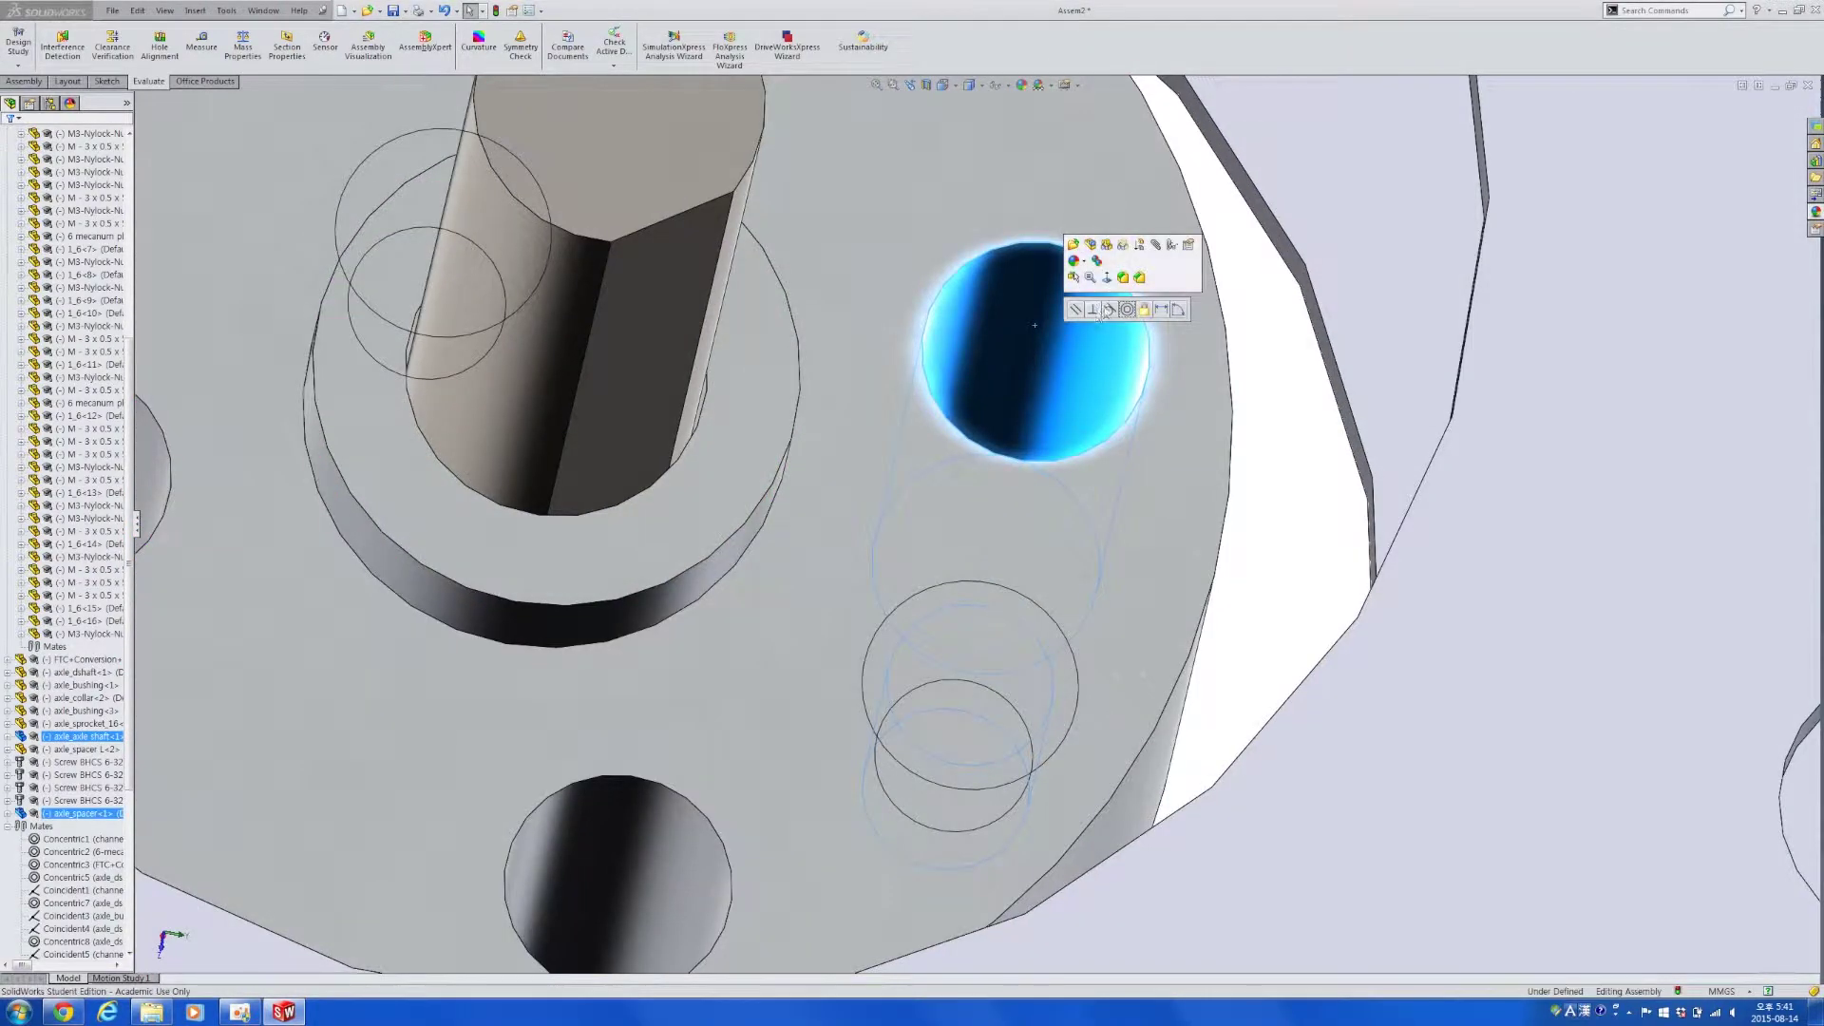
pyautogui.click(1127, 310)
# Delete two of the 6-32 x 0.375 button-head screws from the sprocket together with their mates.
pyautogui.scroll(5, 1304, 515)
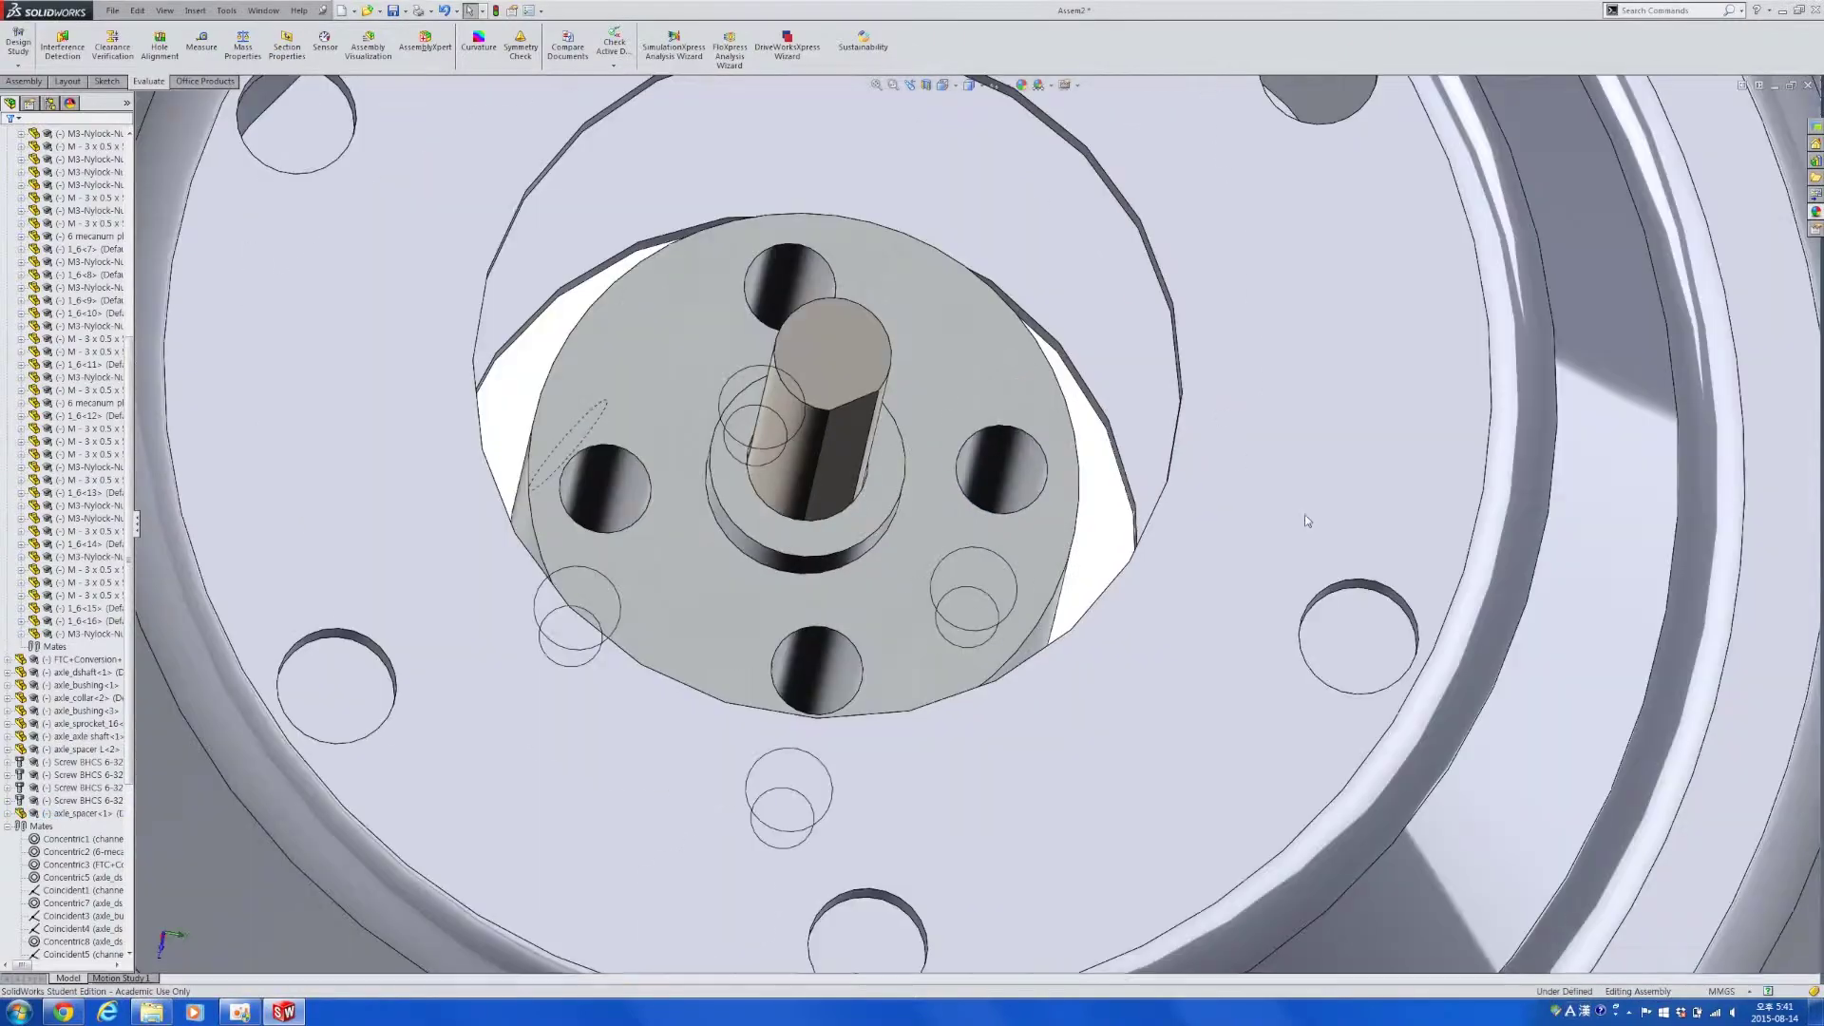
pyautogui.scroll(5, 1319, 539)
pyautogui.moveTo(1318, 540); pyautogui.dragTo(1084, 619, button='middle')
pyautogui.scroll(-6, 1023, 616)
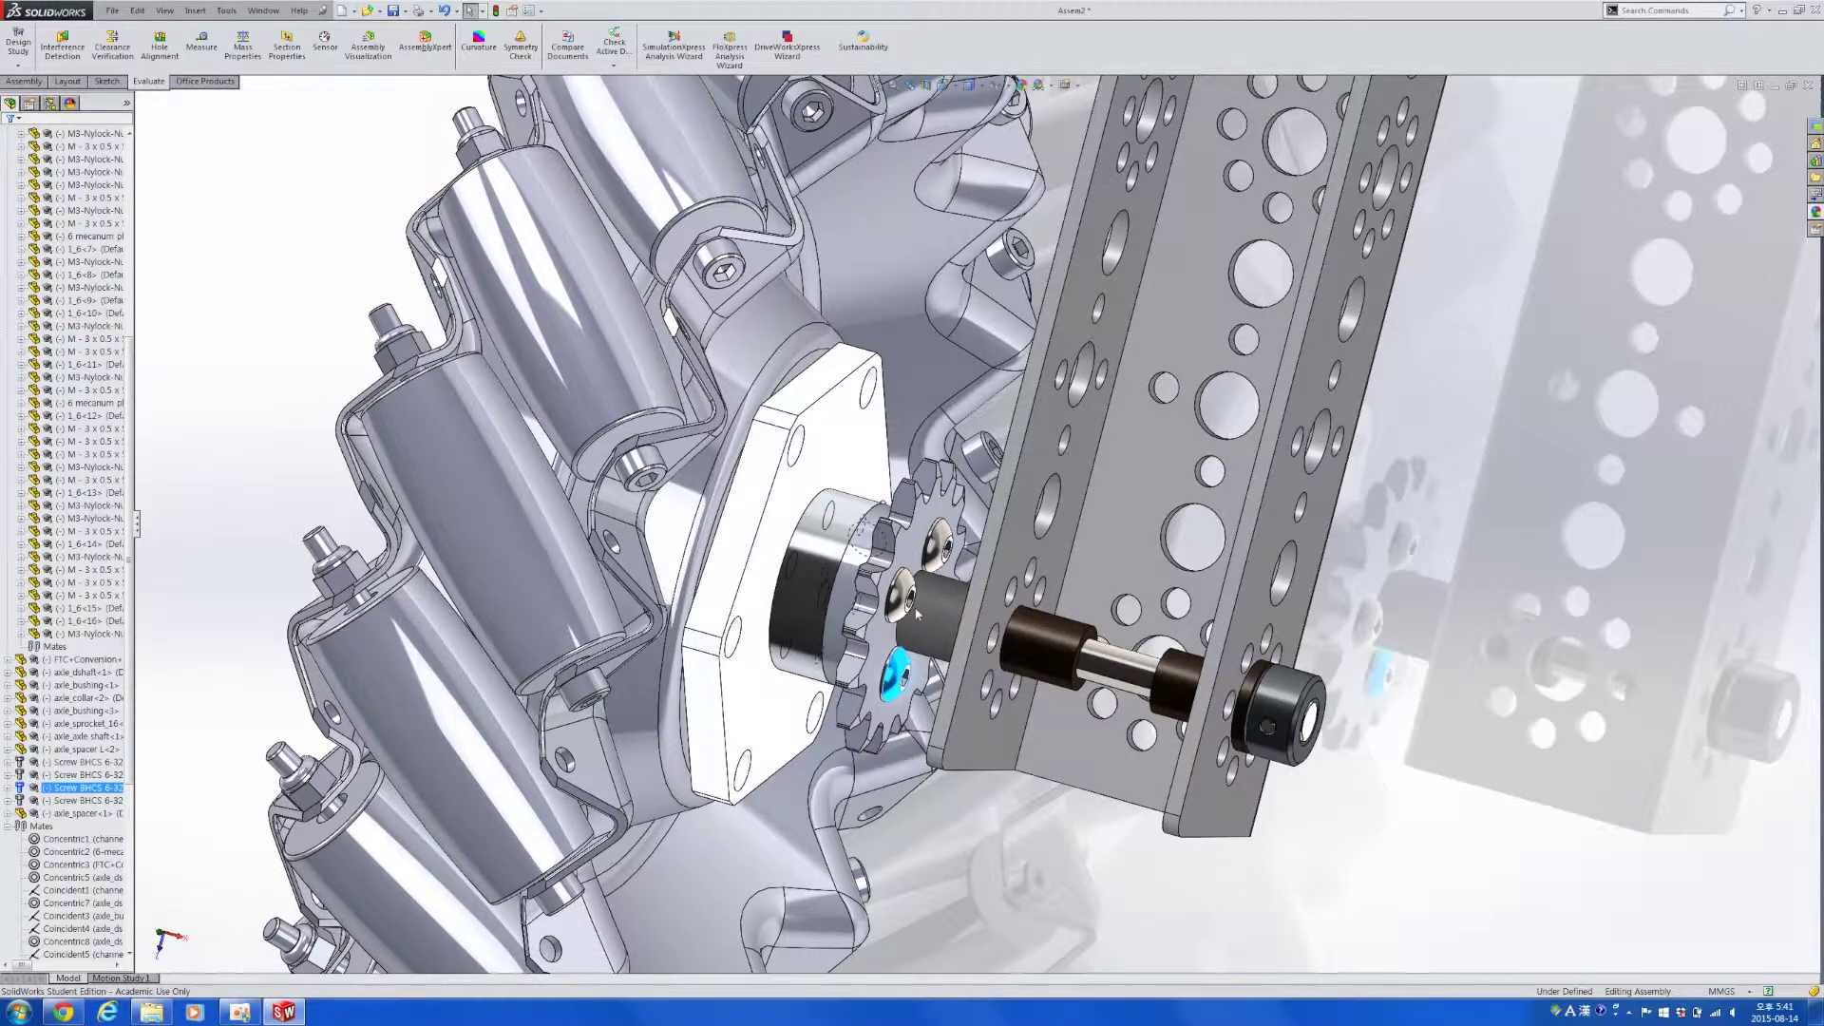
pyautogui.press('Delete')
pyautogui.press('Return')
pyautogui.click(936, 541)
pyautogui.press('Delete')
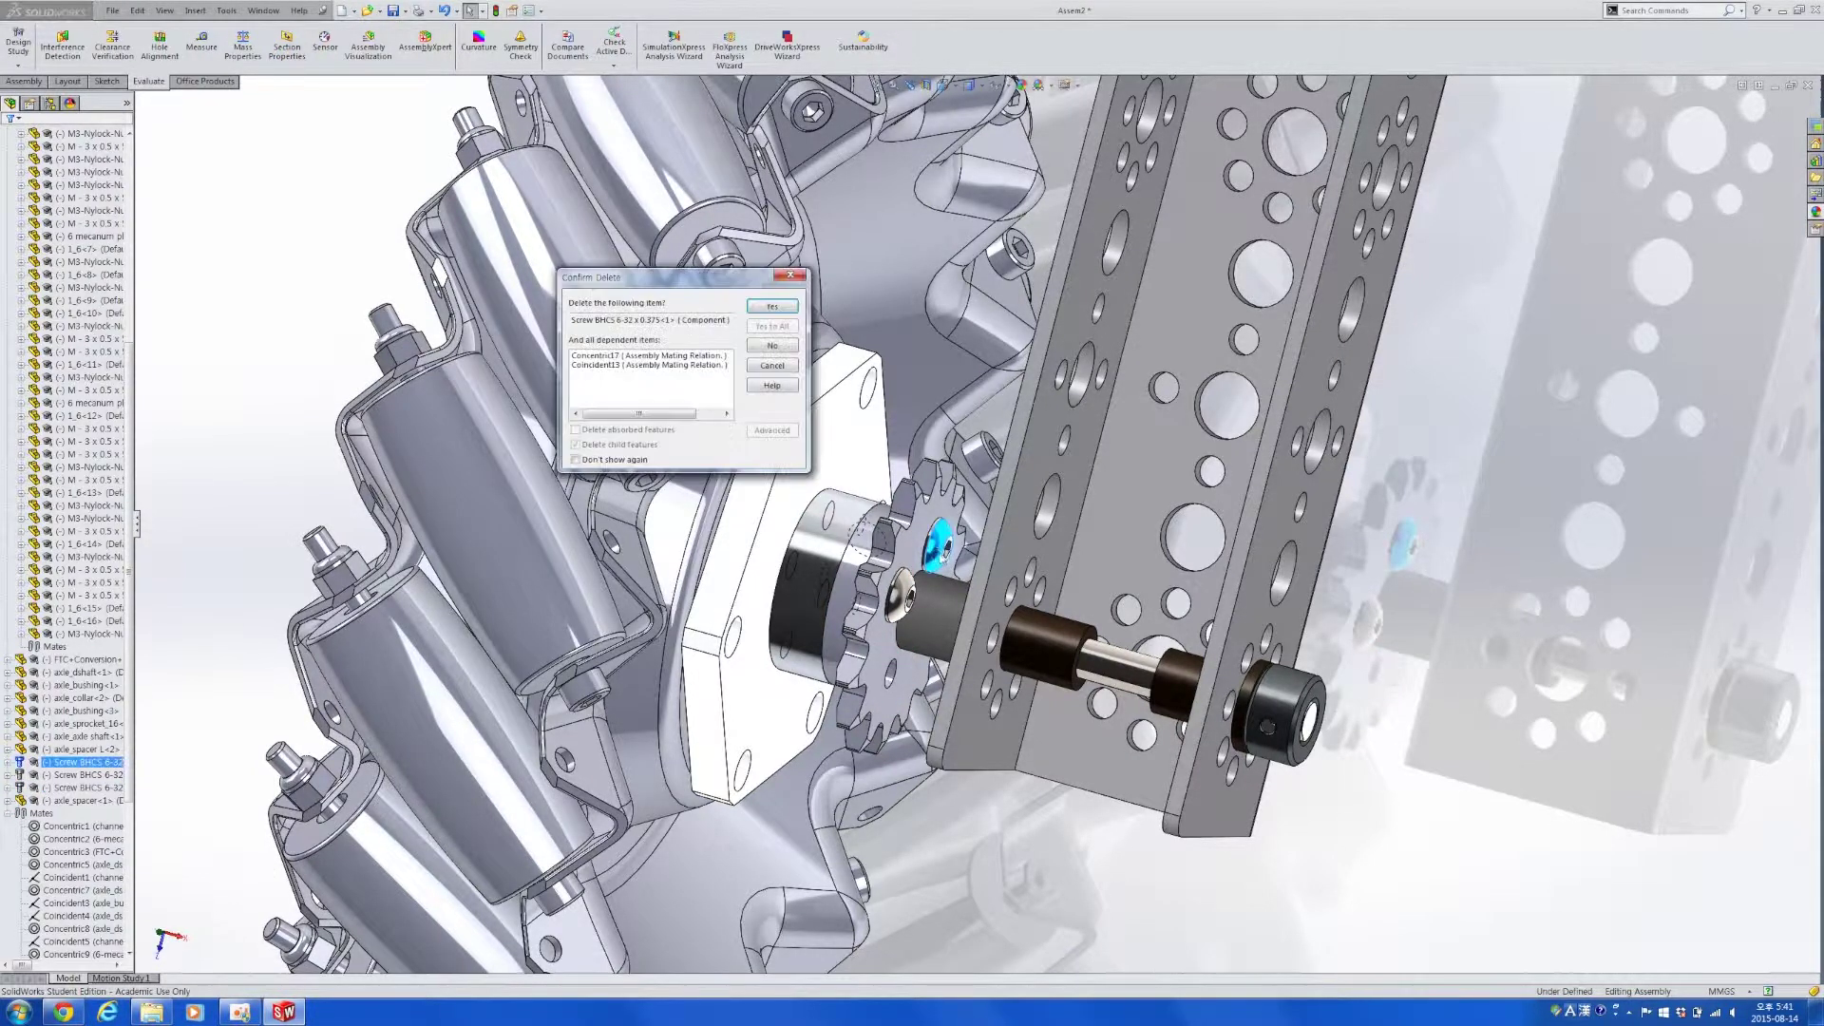
pyautogui.press('Return')
# Insert Screw SHCS 6-32 x 0.5 from the CAD Parts folder and move it into the empty space beside the wheel.
pyautogui.moveTo(936, 542); pyautogui.dragTo(452, 501, button='middle')
pyautogui.hotkey('alt', 'Tab')
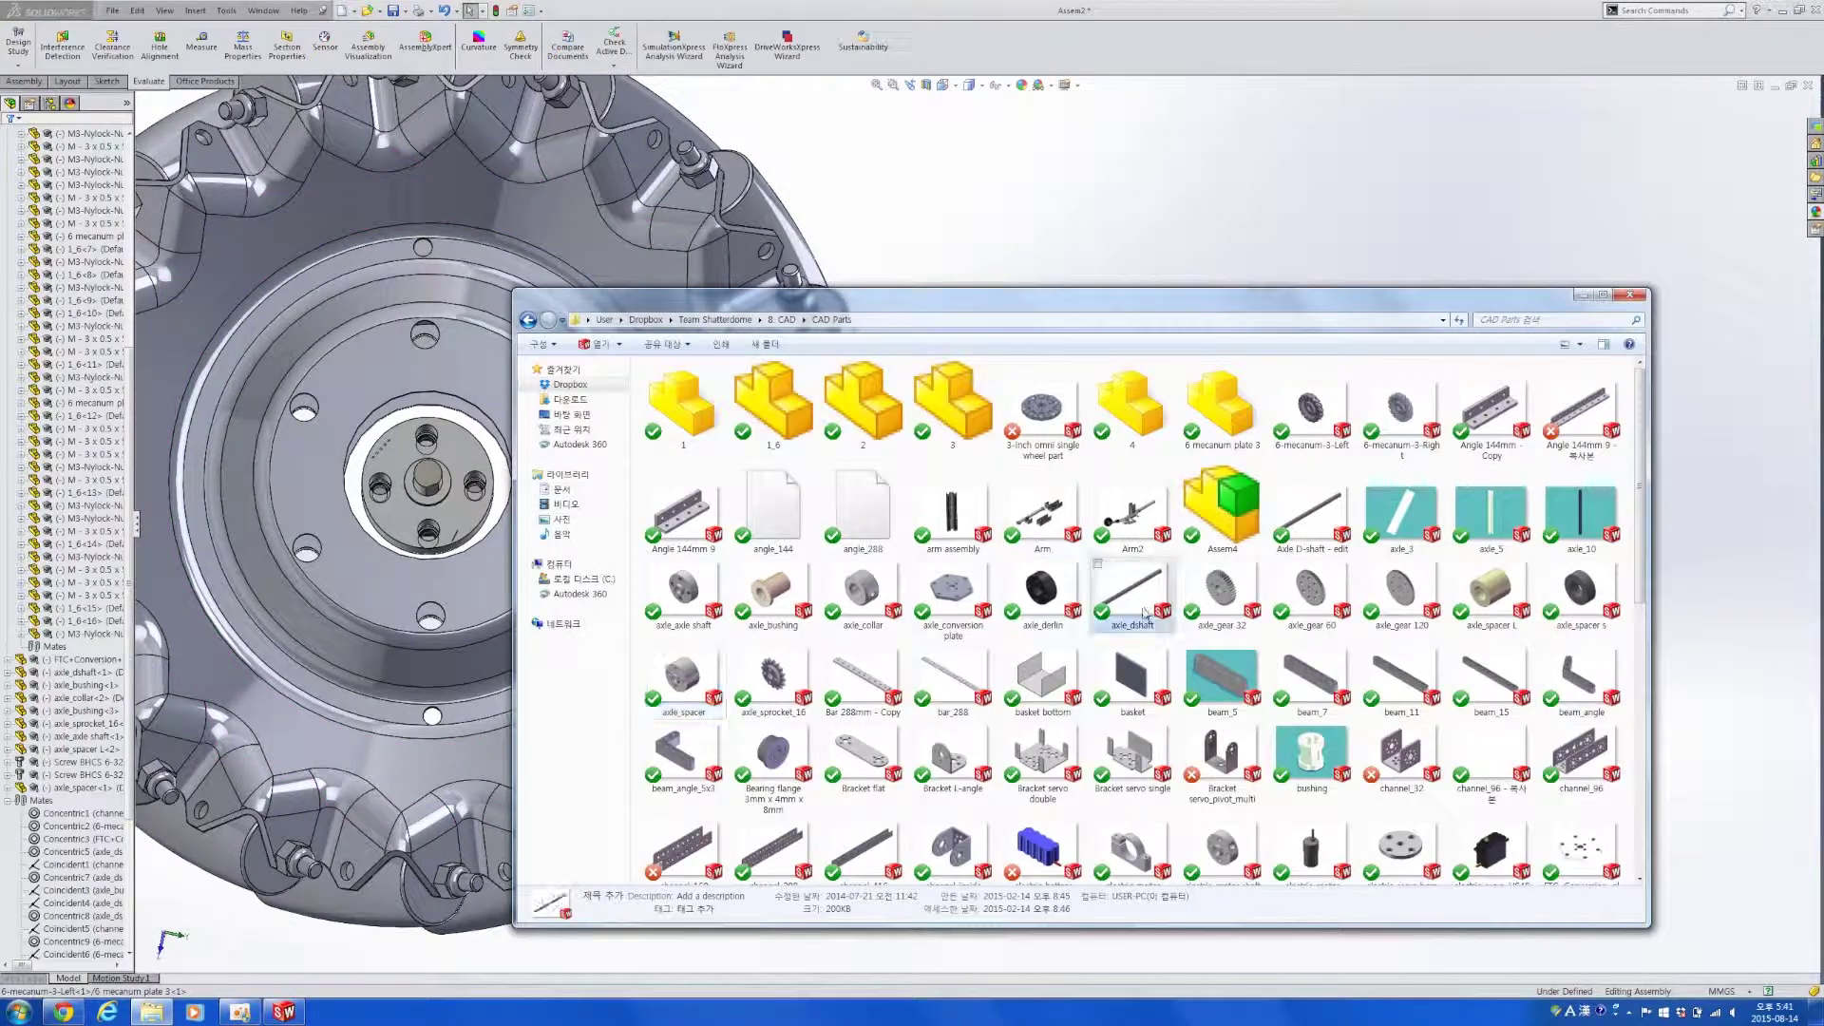
pyautogui.scroll(-10, 1154, 608)
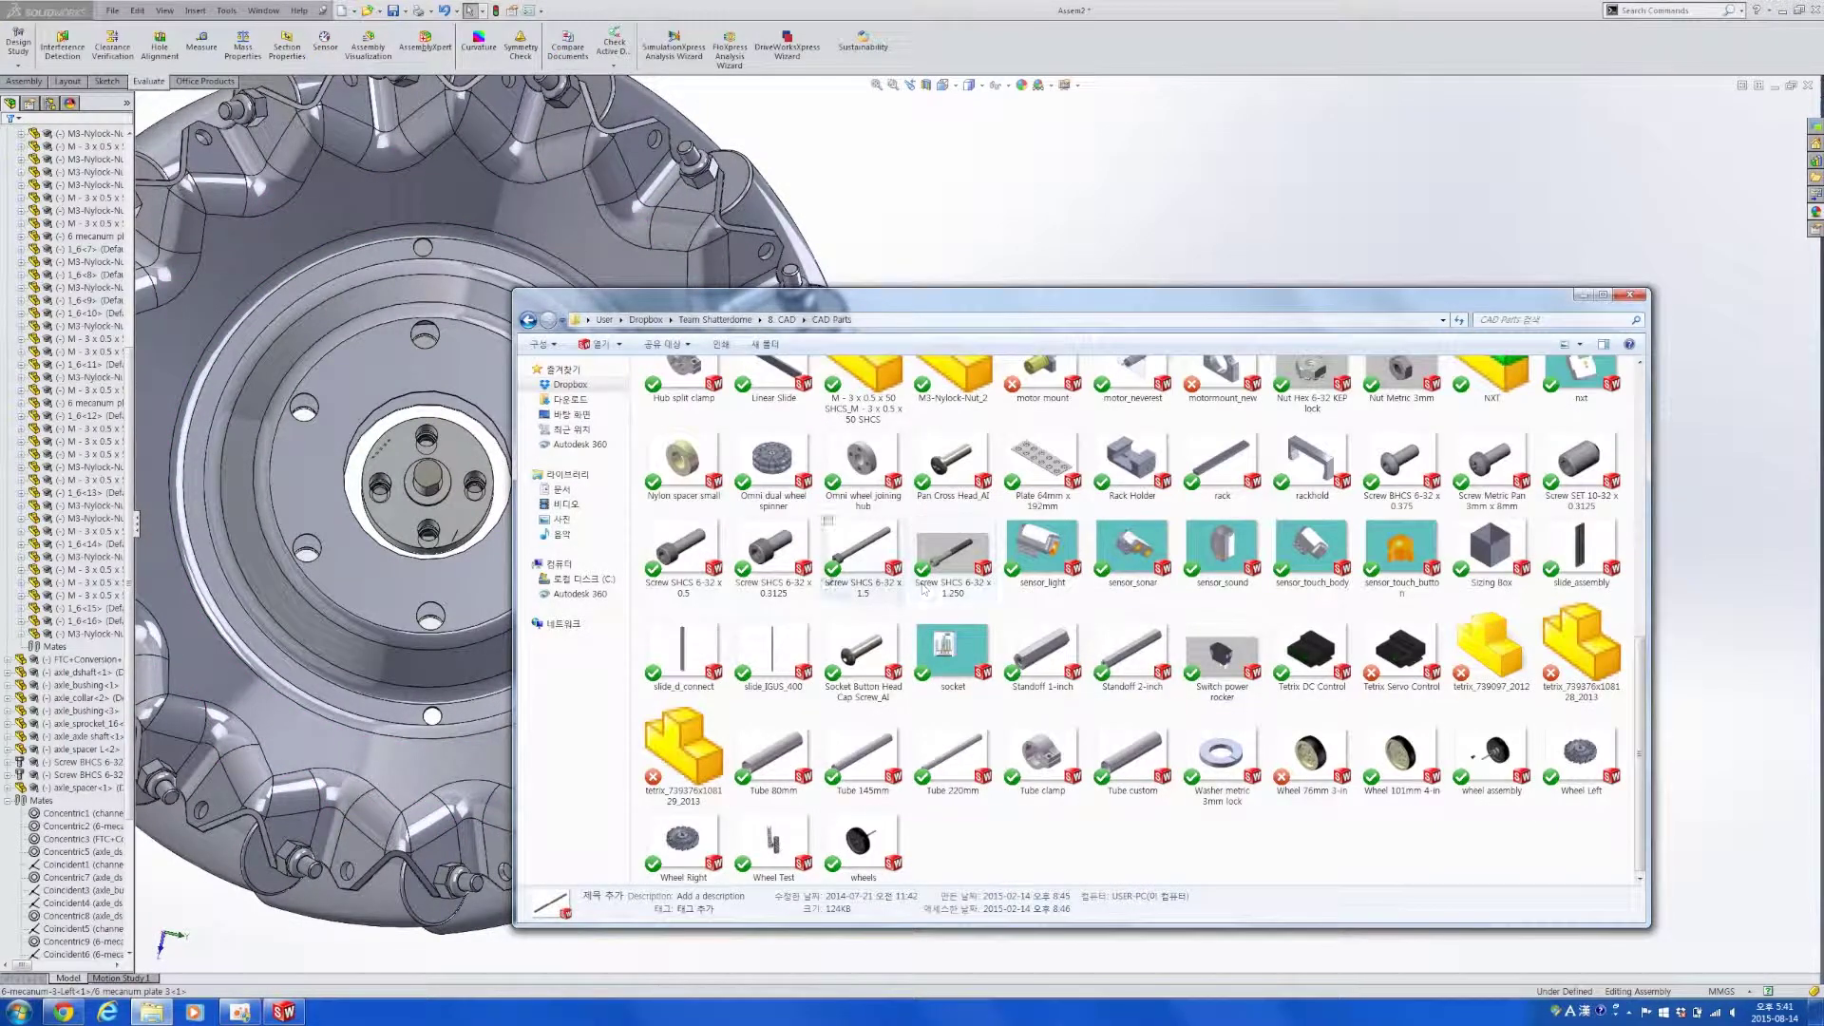
pyautogui.moveTo(724, 551); pyautogui.dragTo(562, 516)
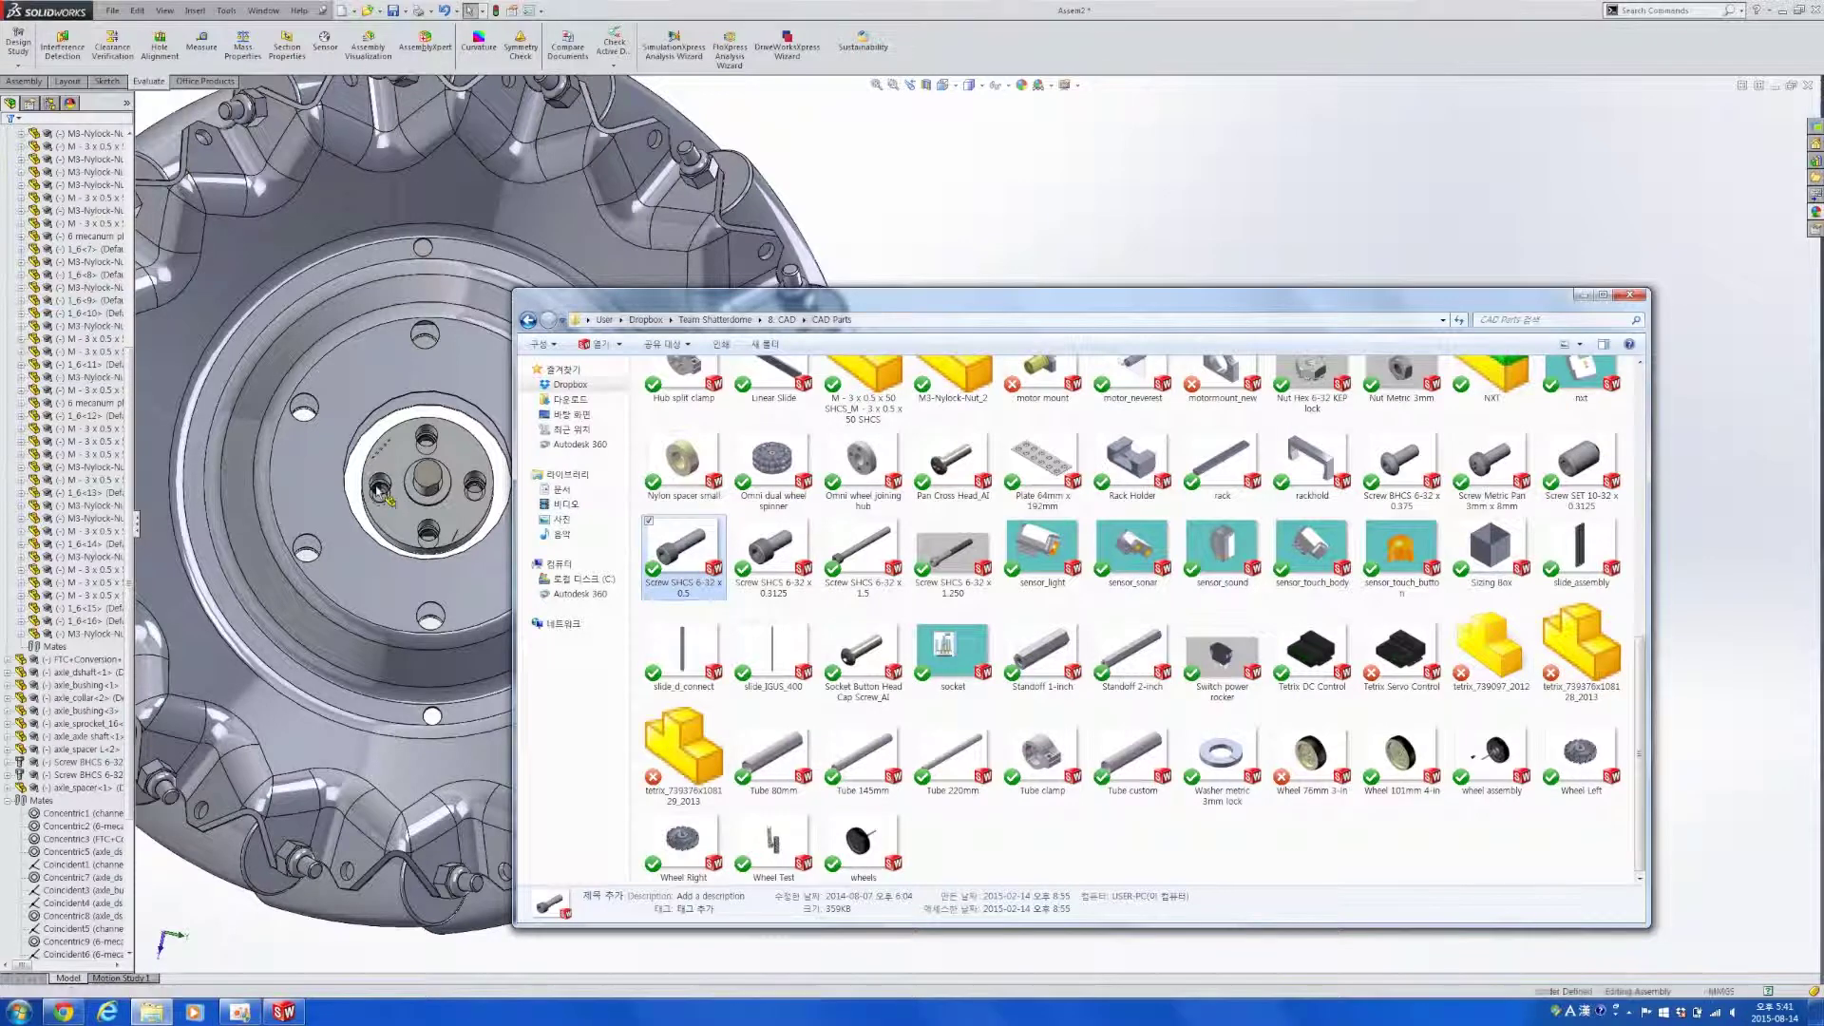
pyautogui.moveTo(380, 490); pyautogui.dragTo(381, 491)
pyautogui.scroll(-4, 394, 500)
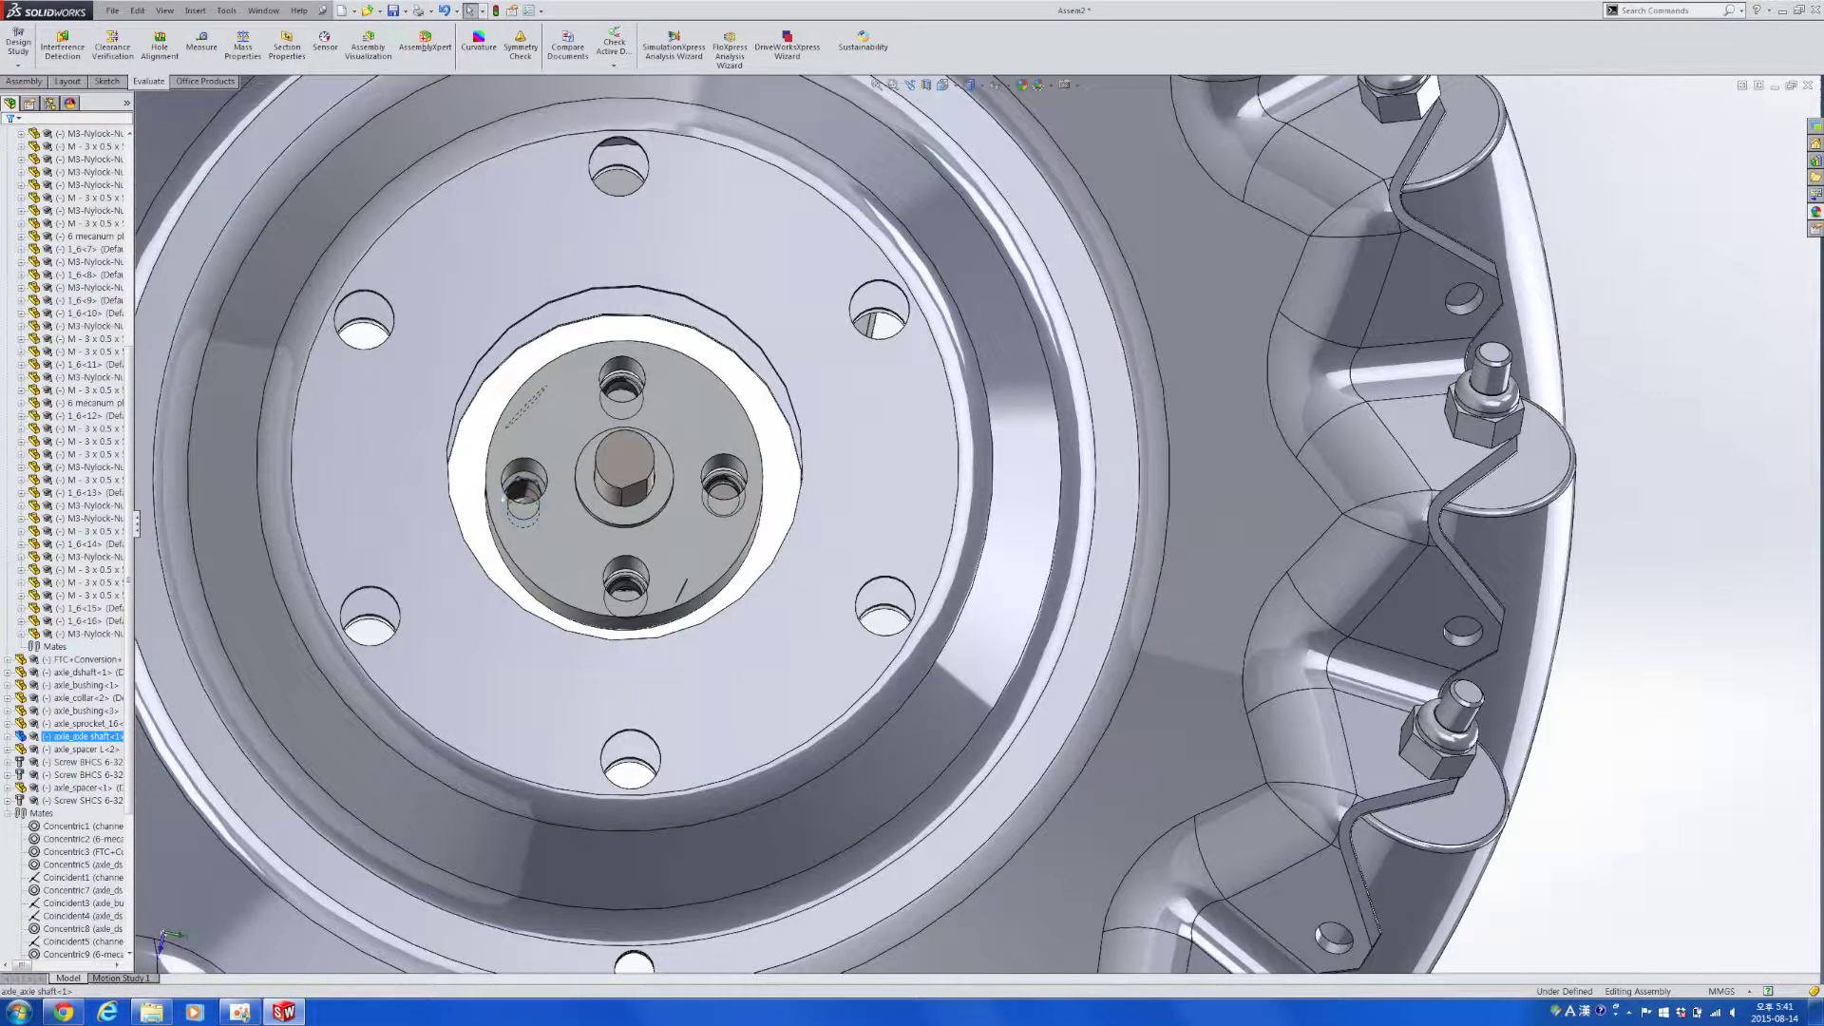
pyautogui.click(85, 800)
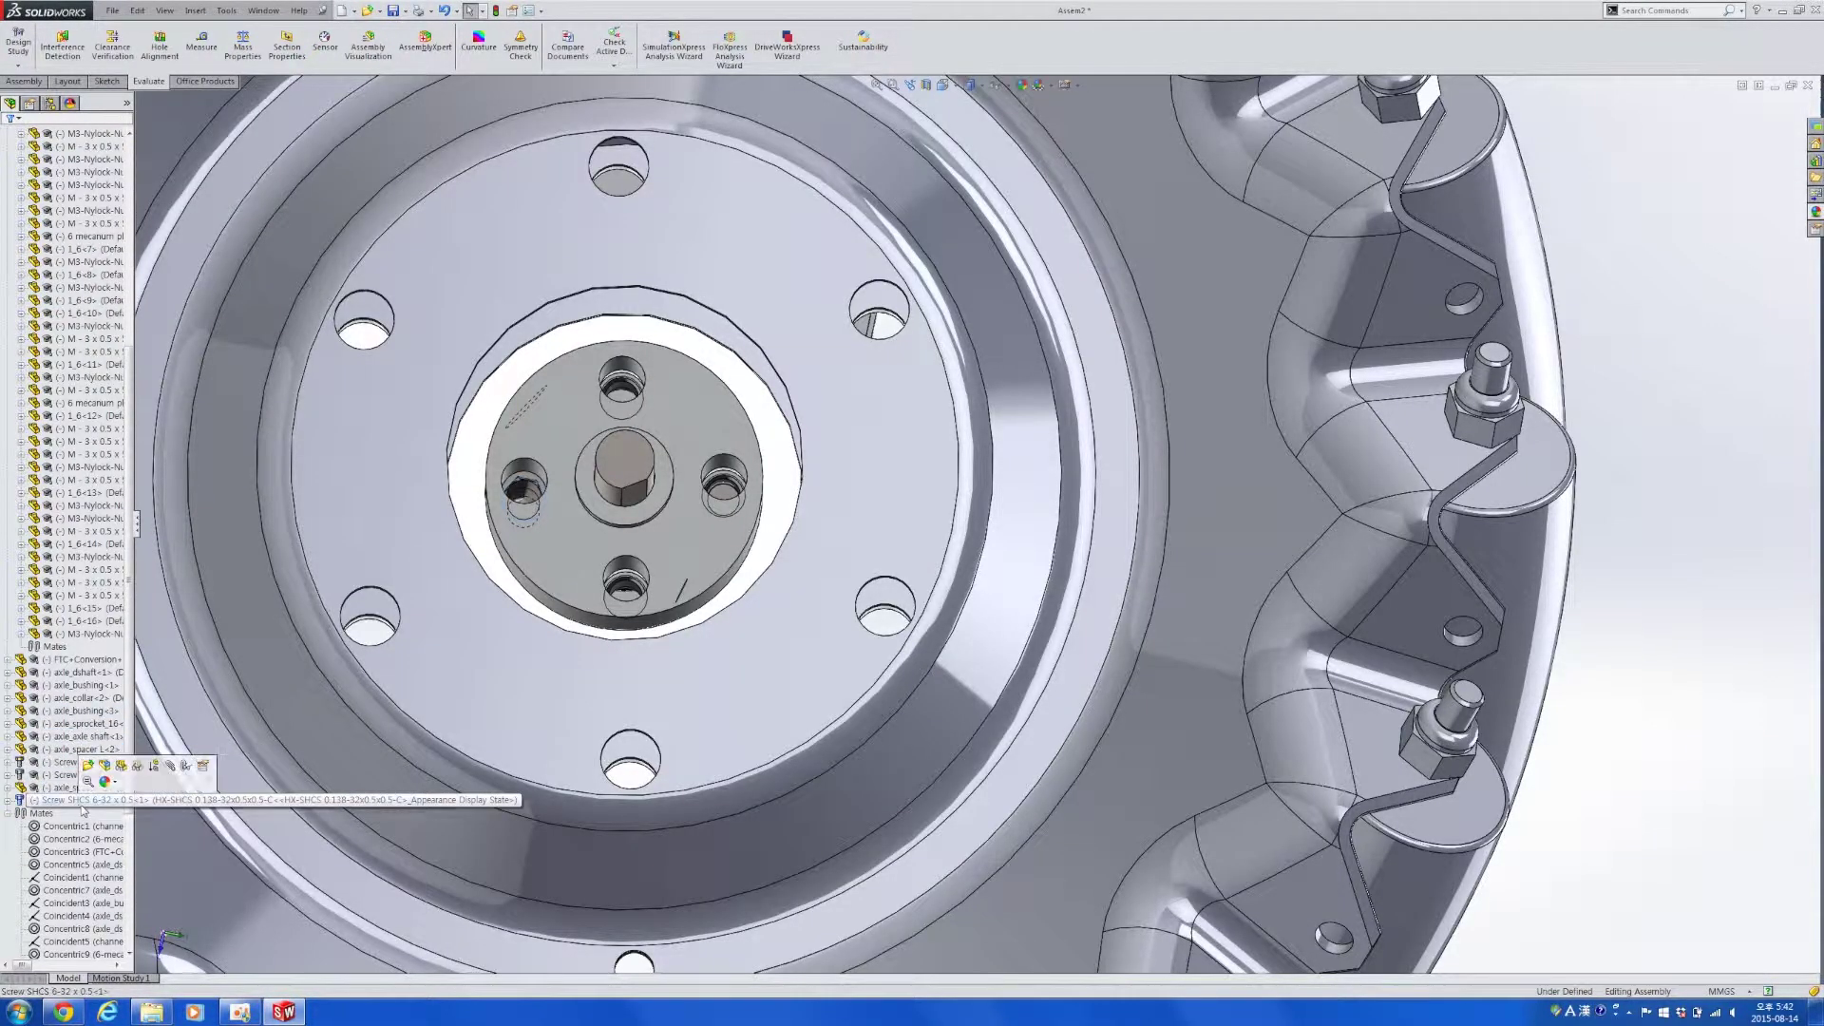
pyautogui.moveTo(528, 494); pyautogui.dragTo(580, 373)
pyautogui.moveTo(1708, 539); pyautogui.dragTo(1707, 541)
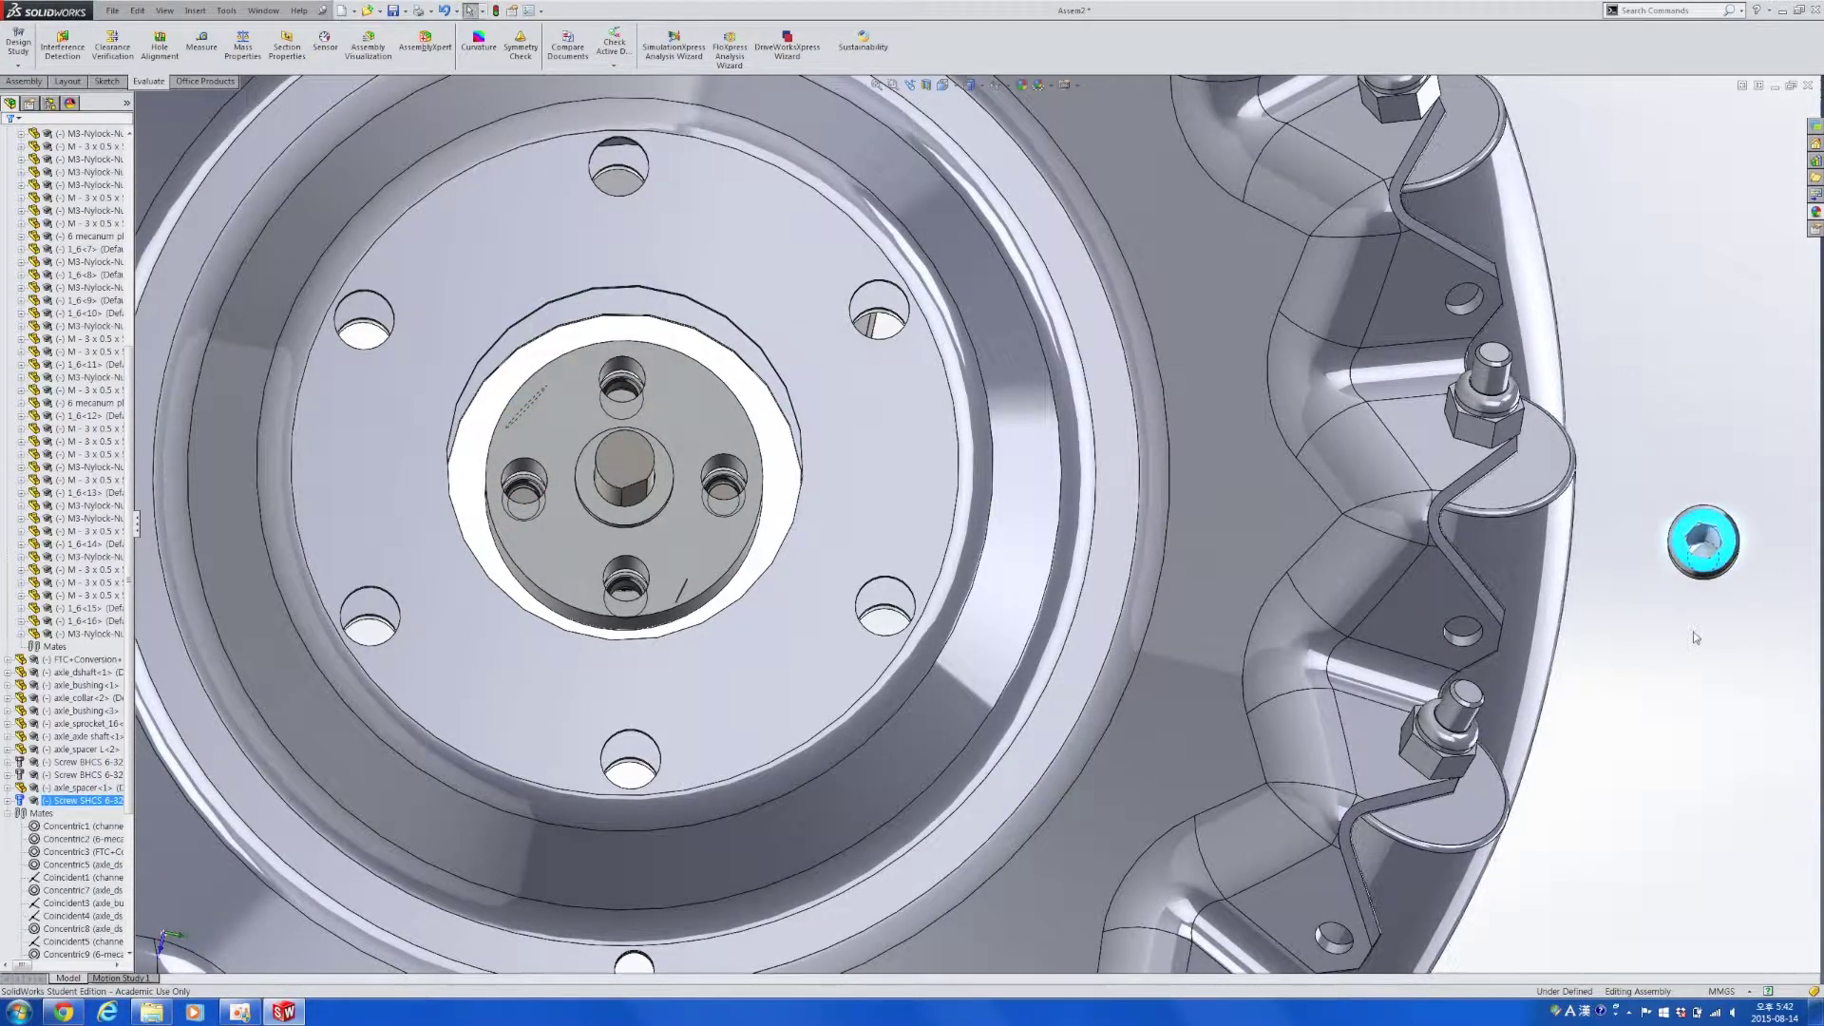
pyautogui.moveTo(1694, 635)
pyautogui.mouseDown(button='middle')
pyautogui.moveTo(1689, 600)
pyautogui.moveTo(1706, 609)
pyautogui.mouseUp(button='middle')
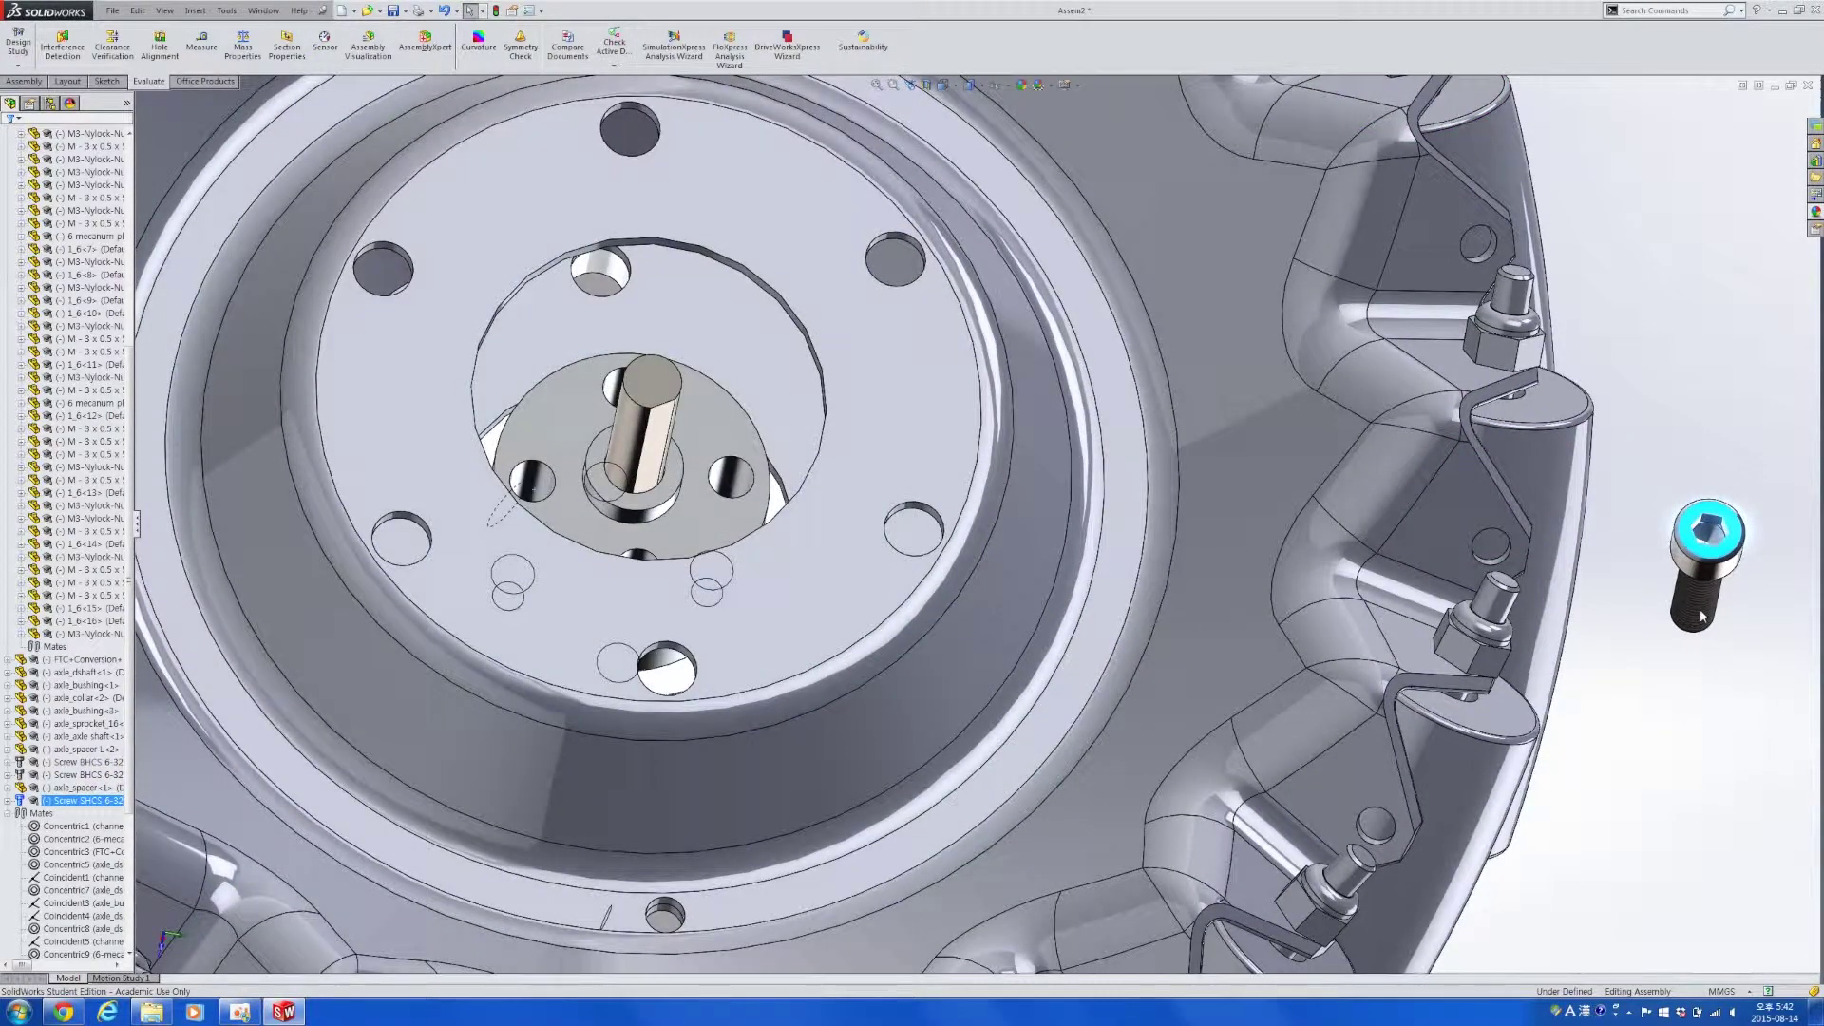
pyautogui.click(1700, 608)
pyautogui.keyDown('ctrl'); pyautogui.click(533, 484); pyautogui.keyUp('ctrl')
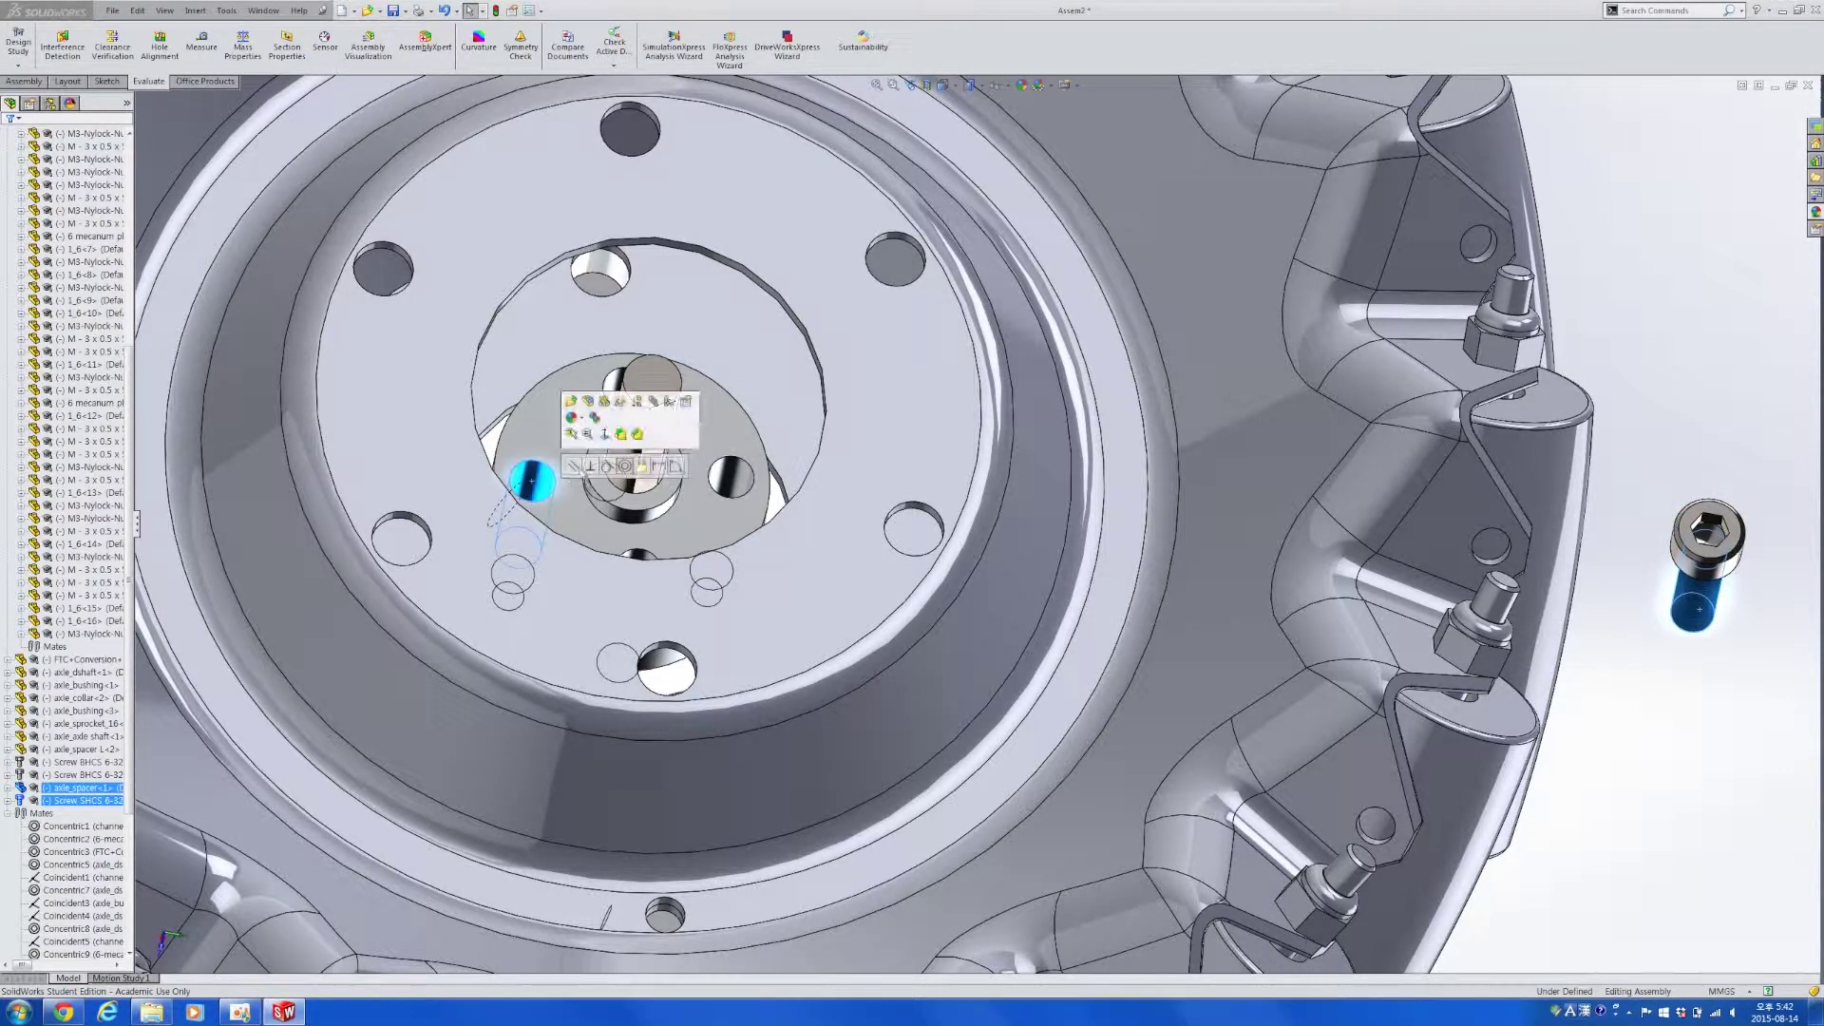
pyautogui.scroll(9, 793, 399)
pyautogui.moveTo(794, 397); pyautogui.dragTo(1069, 612, button='middle')
# Mate the socket-head screw's shank concentric with one of the axle spacer's screw holes.
pyautogui.click(1070, 612)
pyautogui.scroll(-5, 1075, 637)
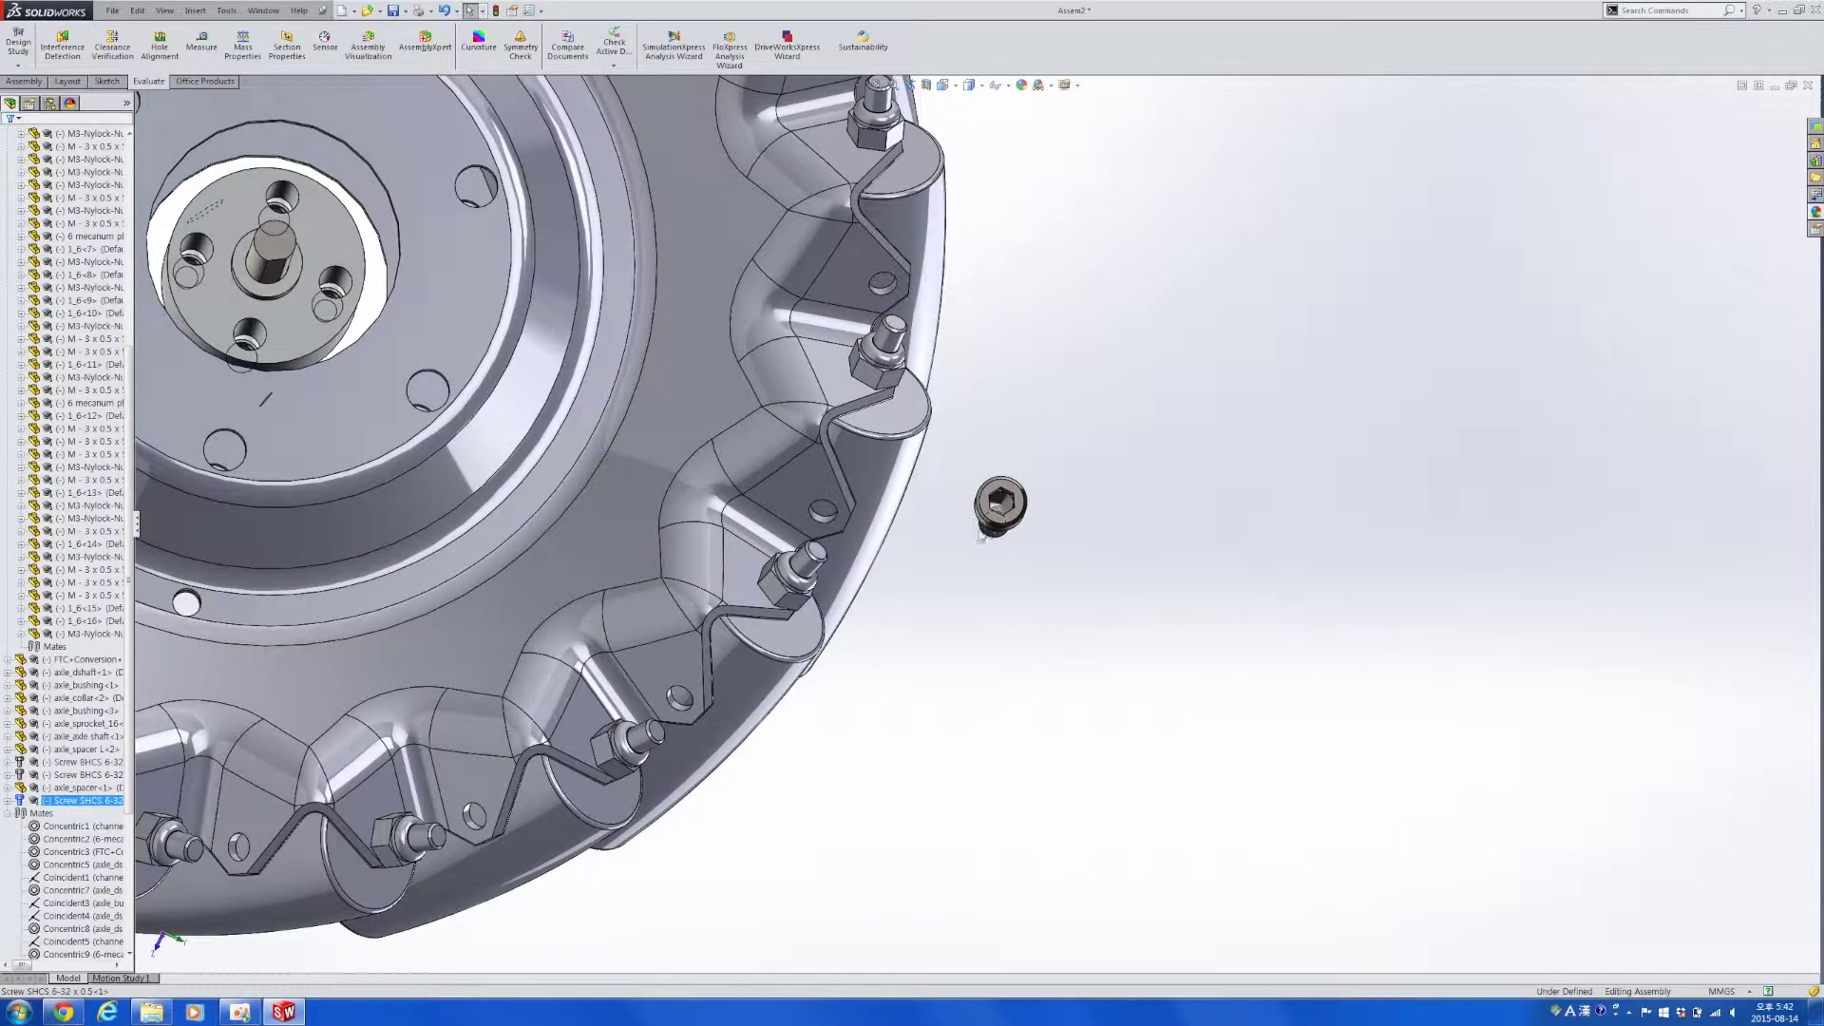
pyautogui.moveTo(1001, 532); pyautogui.dragTo(1016, 577, button='middle')
pyautogui.scroll(3, 1019, 673)
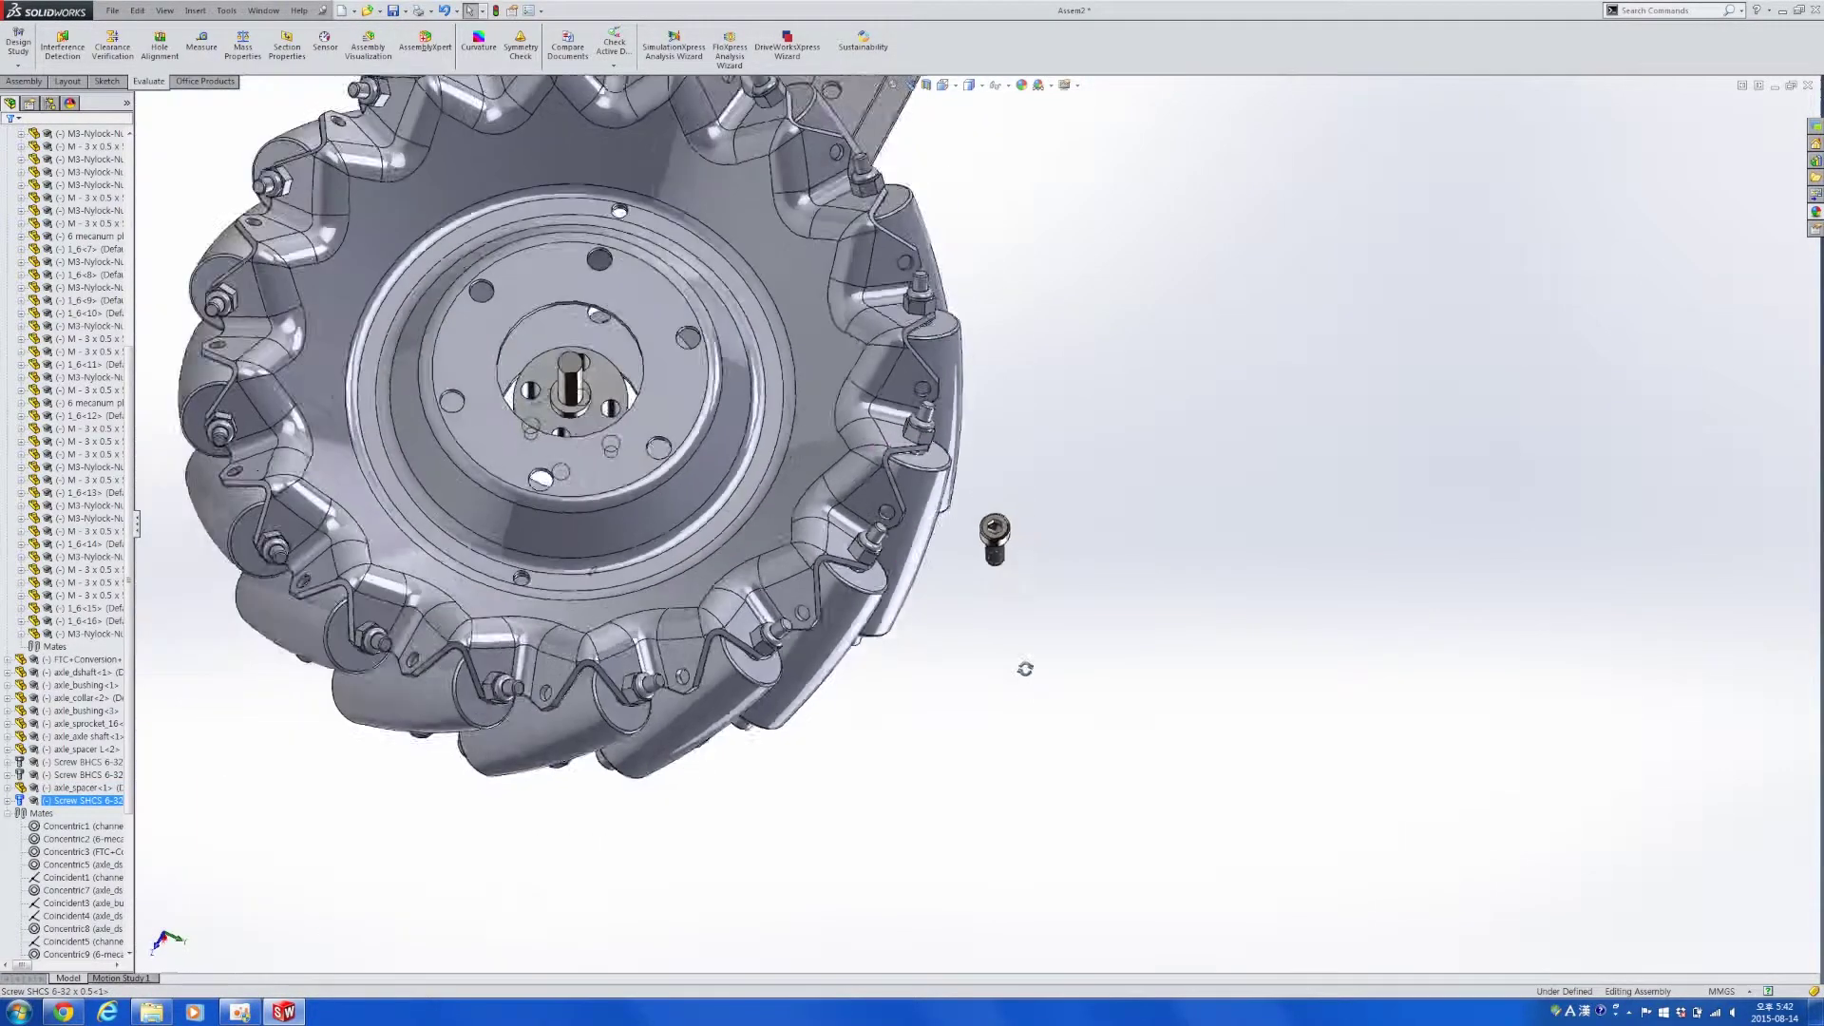
pyautogui.moveTo(1024, 669); pyautogui.dragTo(1000, 574, button='middle')
pyautogui.scroll(-8, 634, 411)
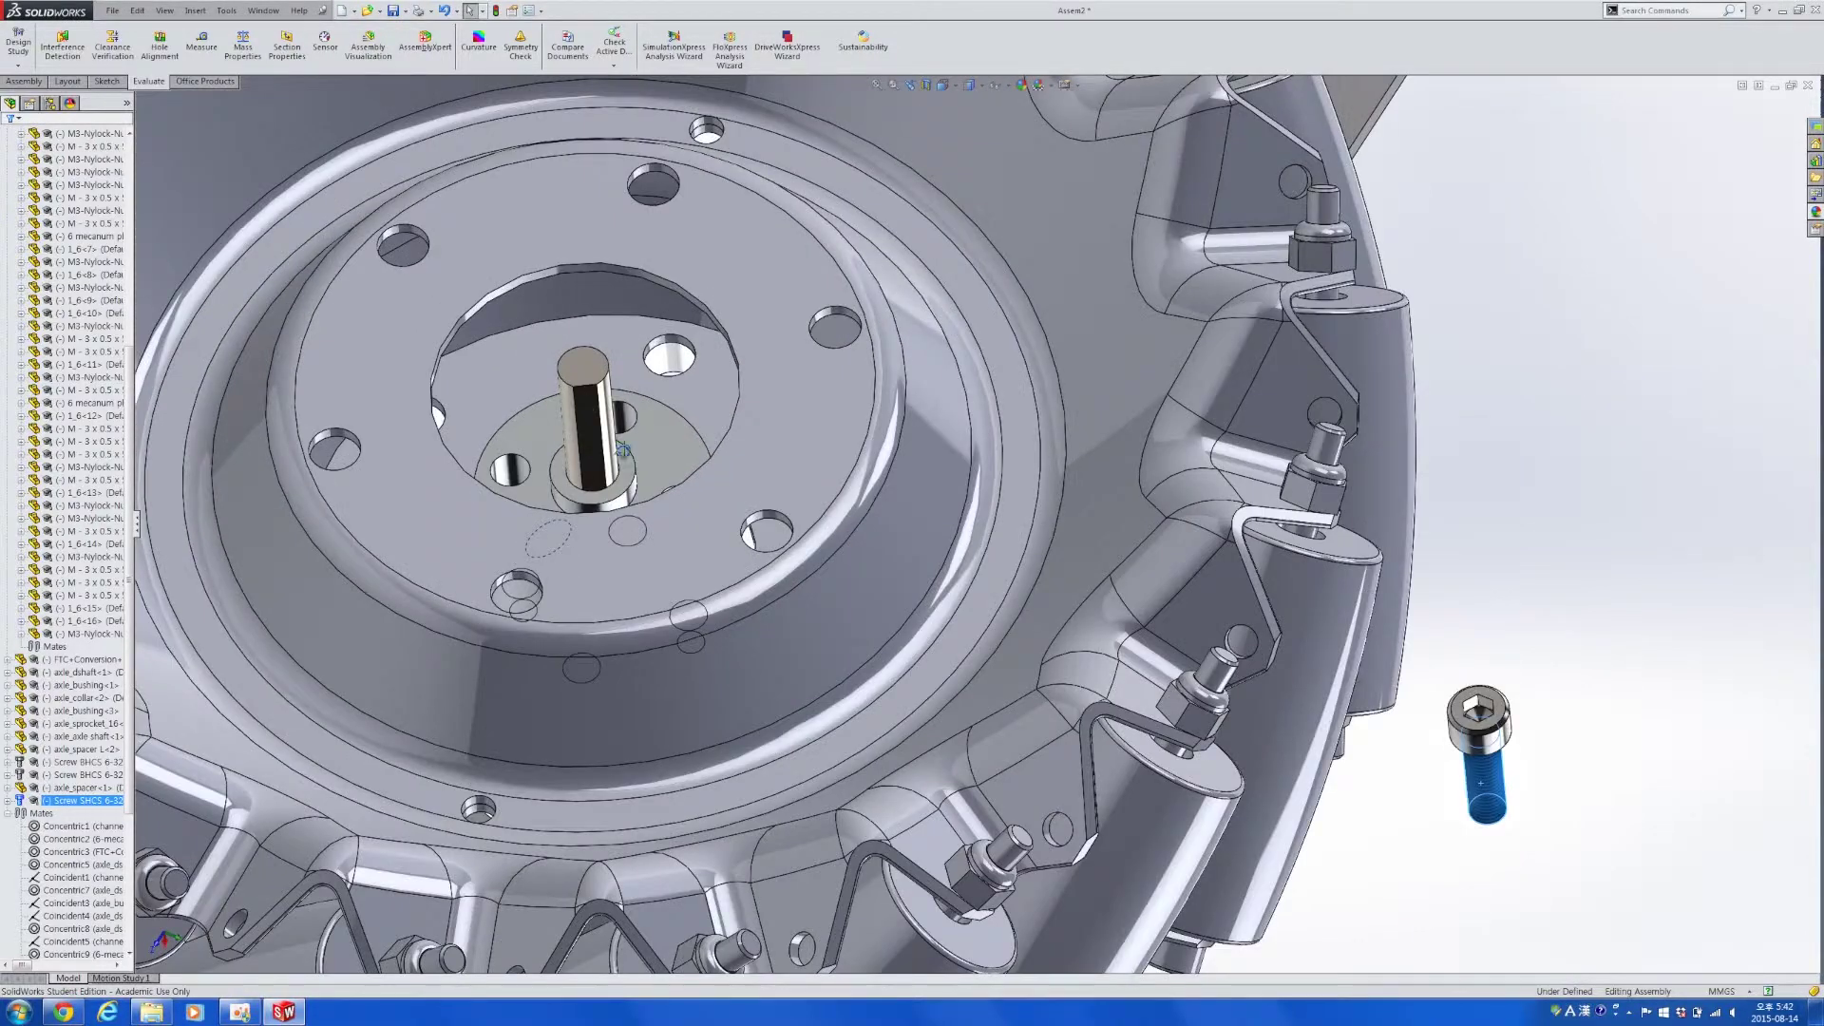
pyautogui.keyDown('ctrl'); pyautogui.click(703, 460); pyautogui.keyUp('ctrl')
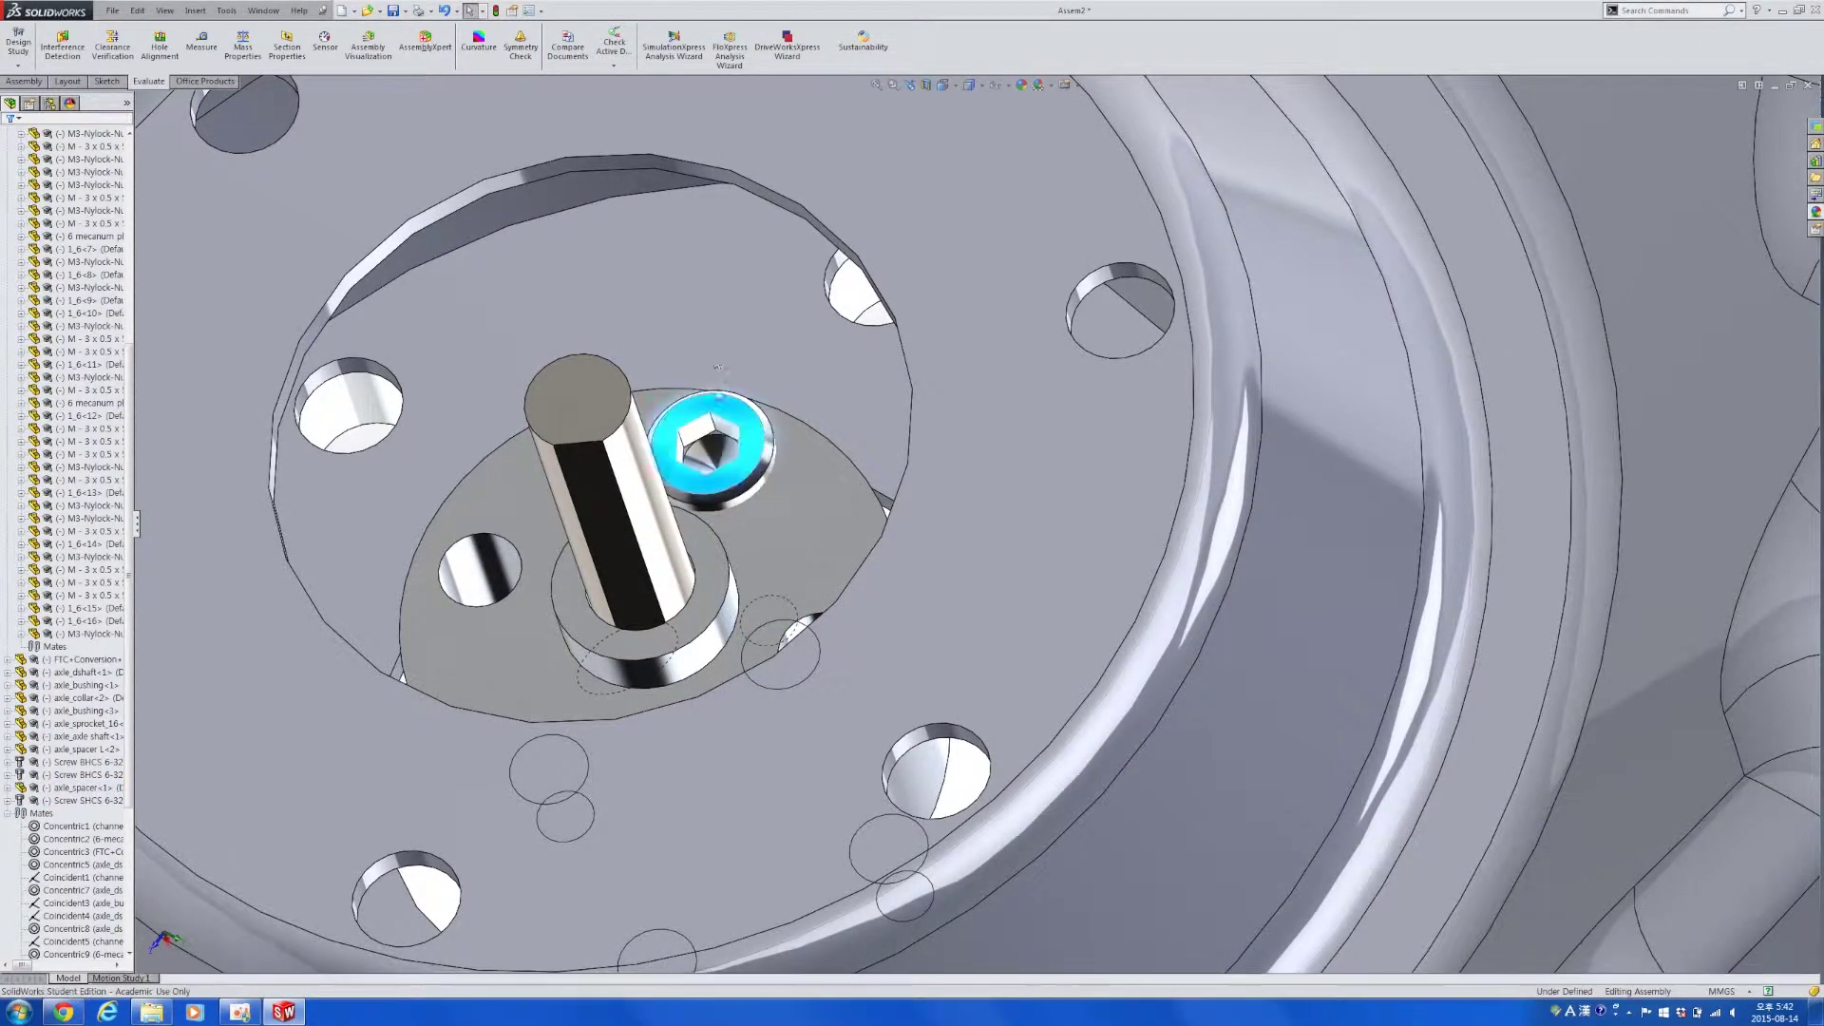
# Mate the underside of the socket-head screw's head coincident with the axle spacer's screw-hole face.
pyautogui.click(761, 509)
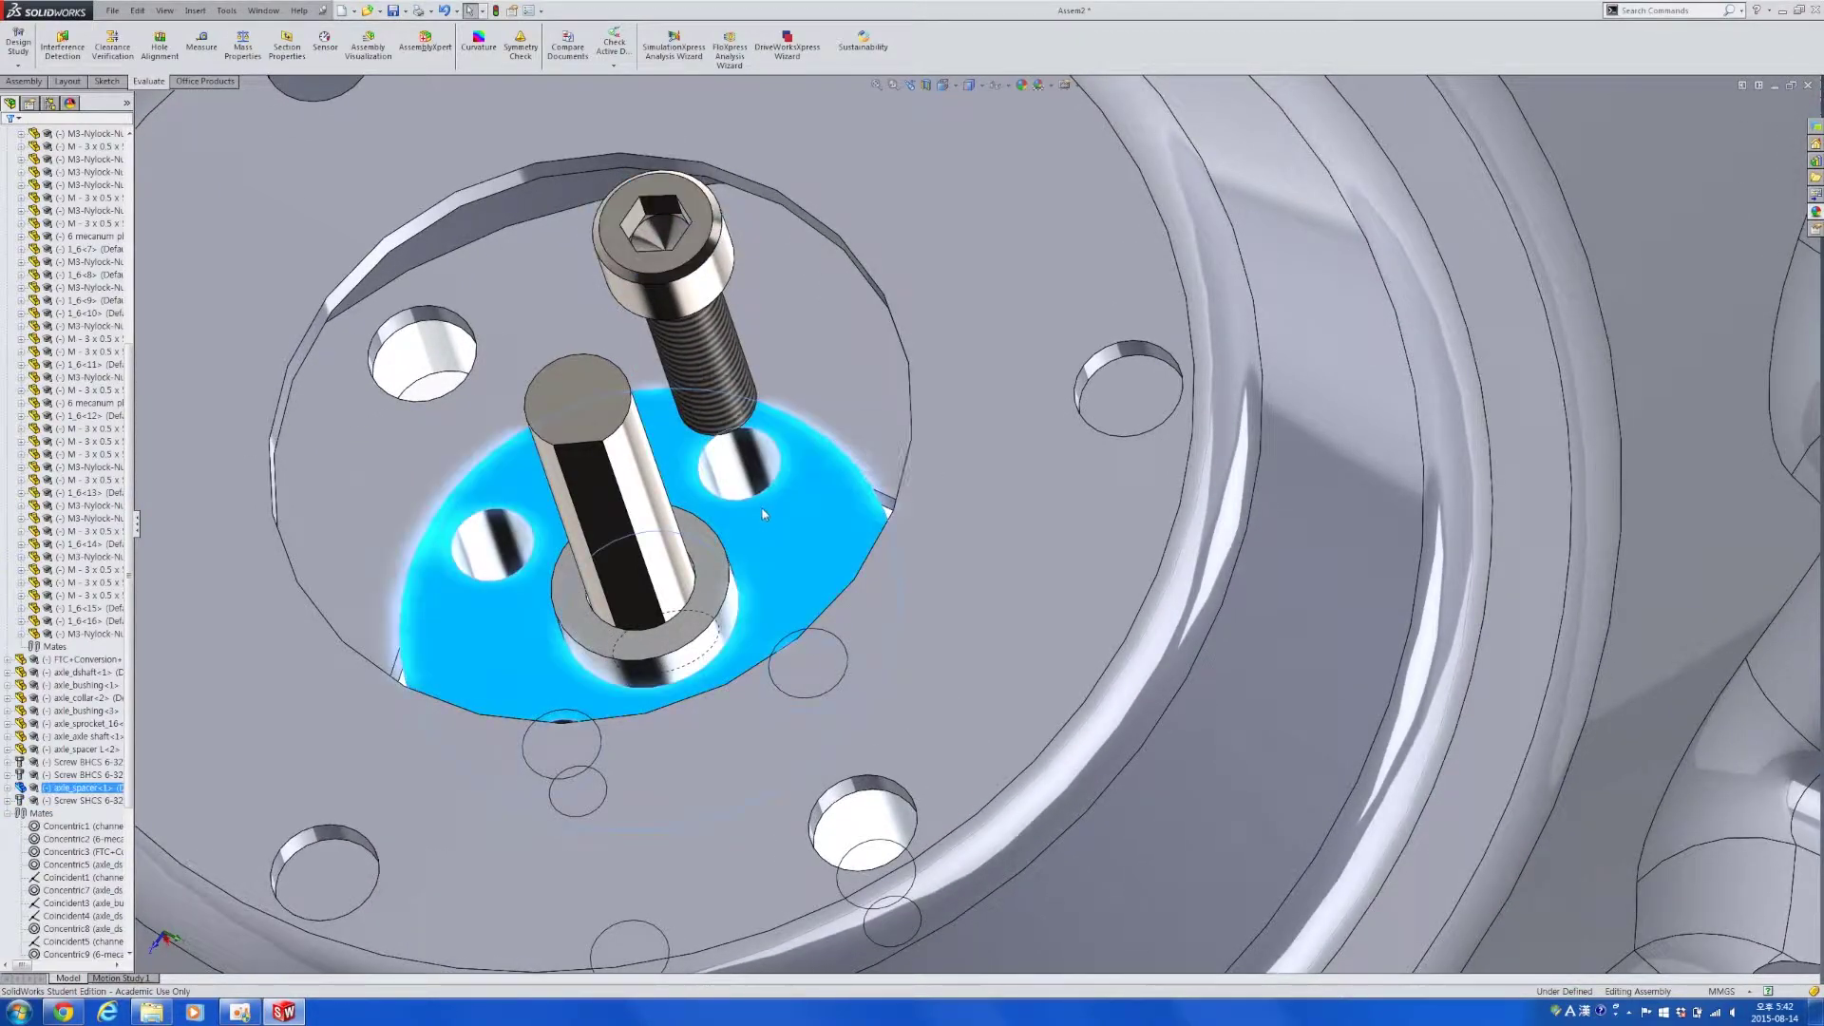
pyautogui.moveTo(761, 510); pyautogui.dragTo(808, 328, button='middle')
pyautogui.scroll(4, 808, 329)
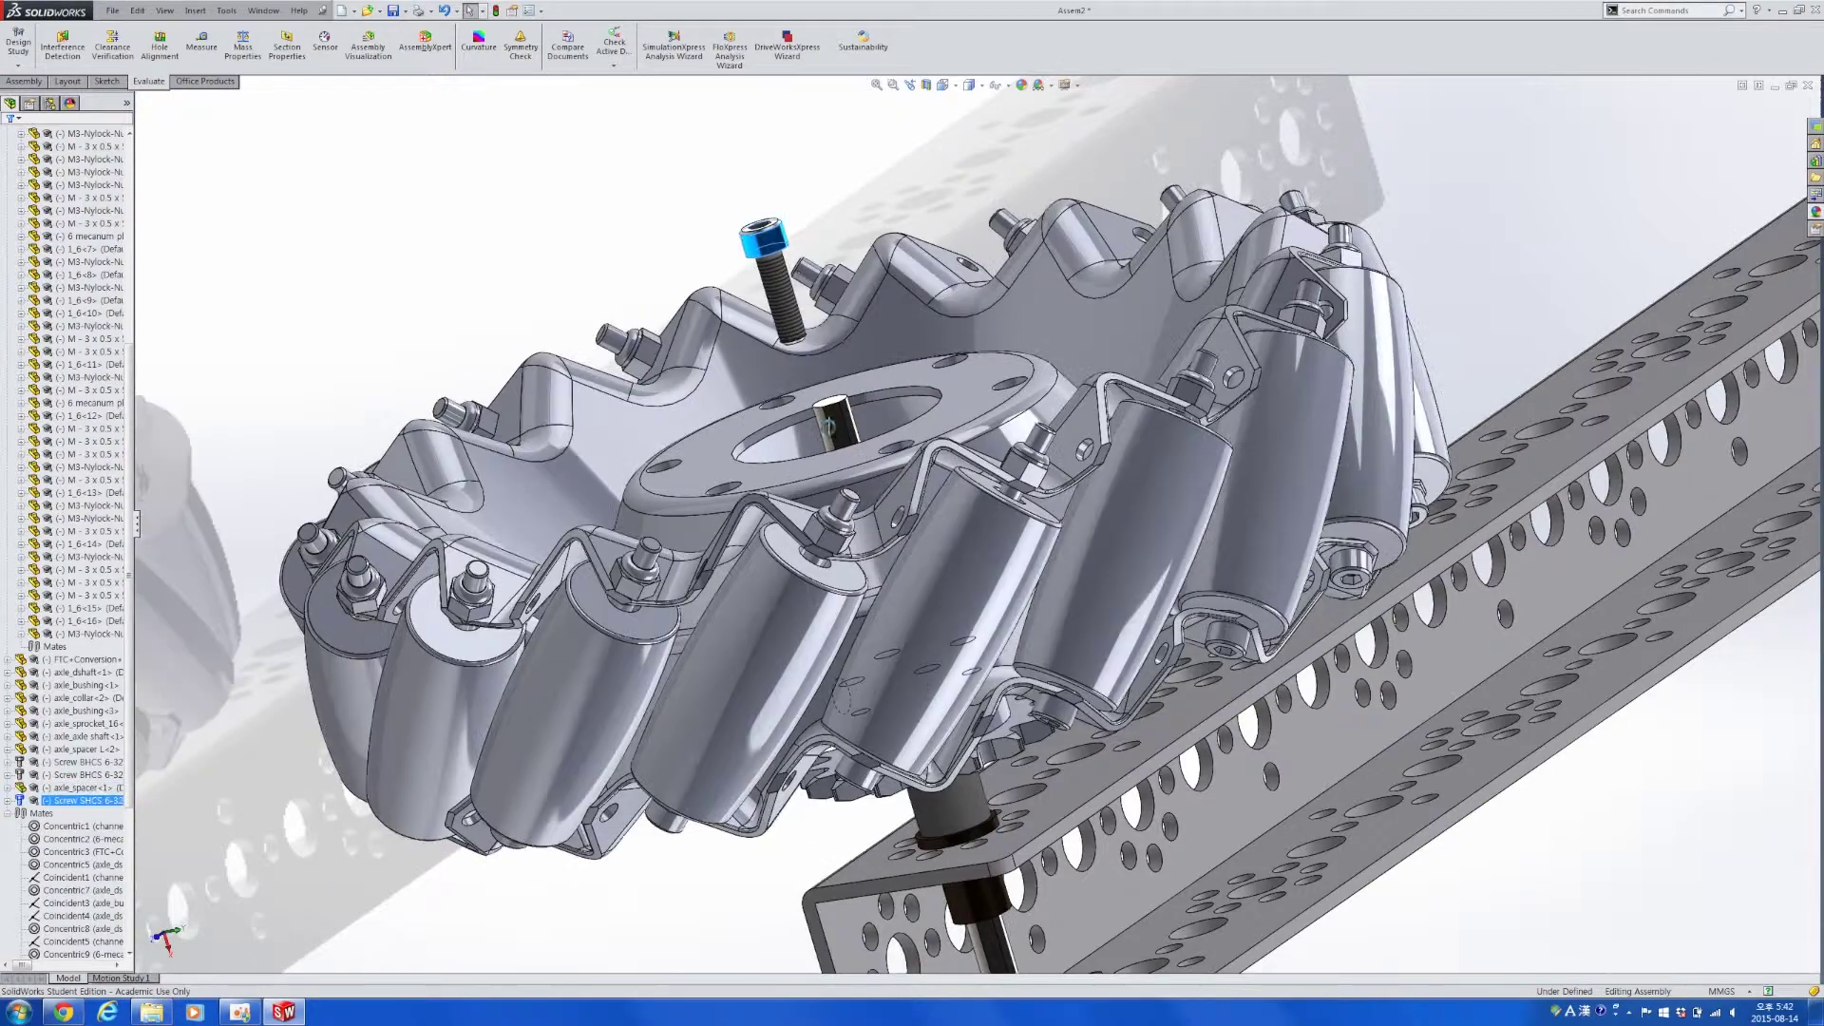
pyautogui.moveTo(829, 428); pyautogui.dragTo(863, 635, button='middle')
pyautogui.scroll(-3, 845, 418)
pyautogui.click(933, 472)
pyautogui.scroll(5, 934, 472)
pyautogui.moveTo(934, 472); pyautogui.dragTo(936, 316, button='middle')
pyautogui.scroll(-5, 798, 248)
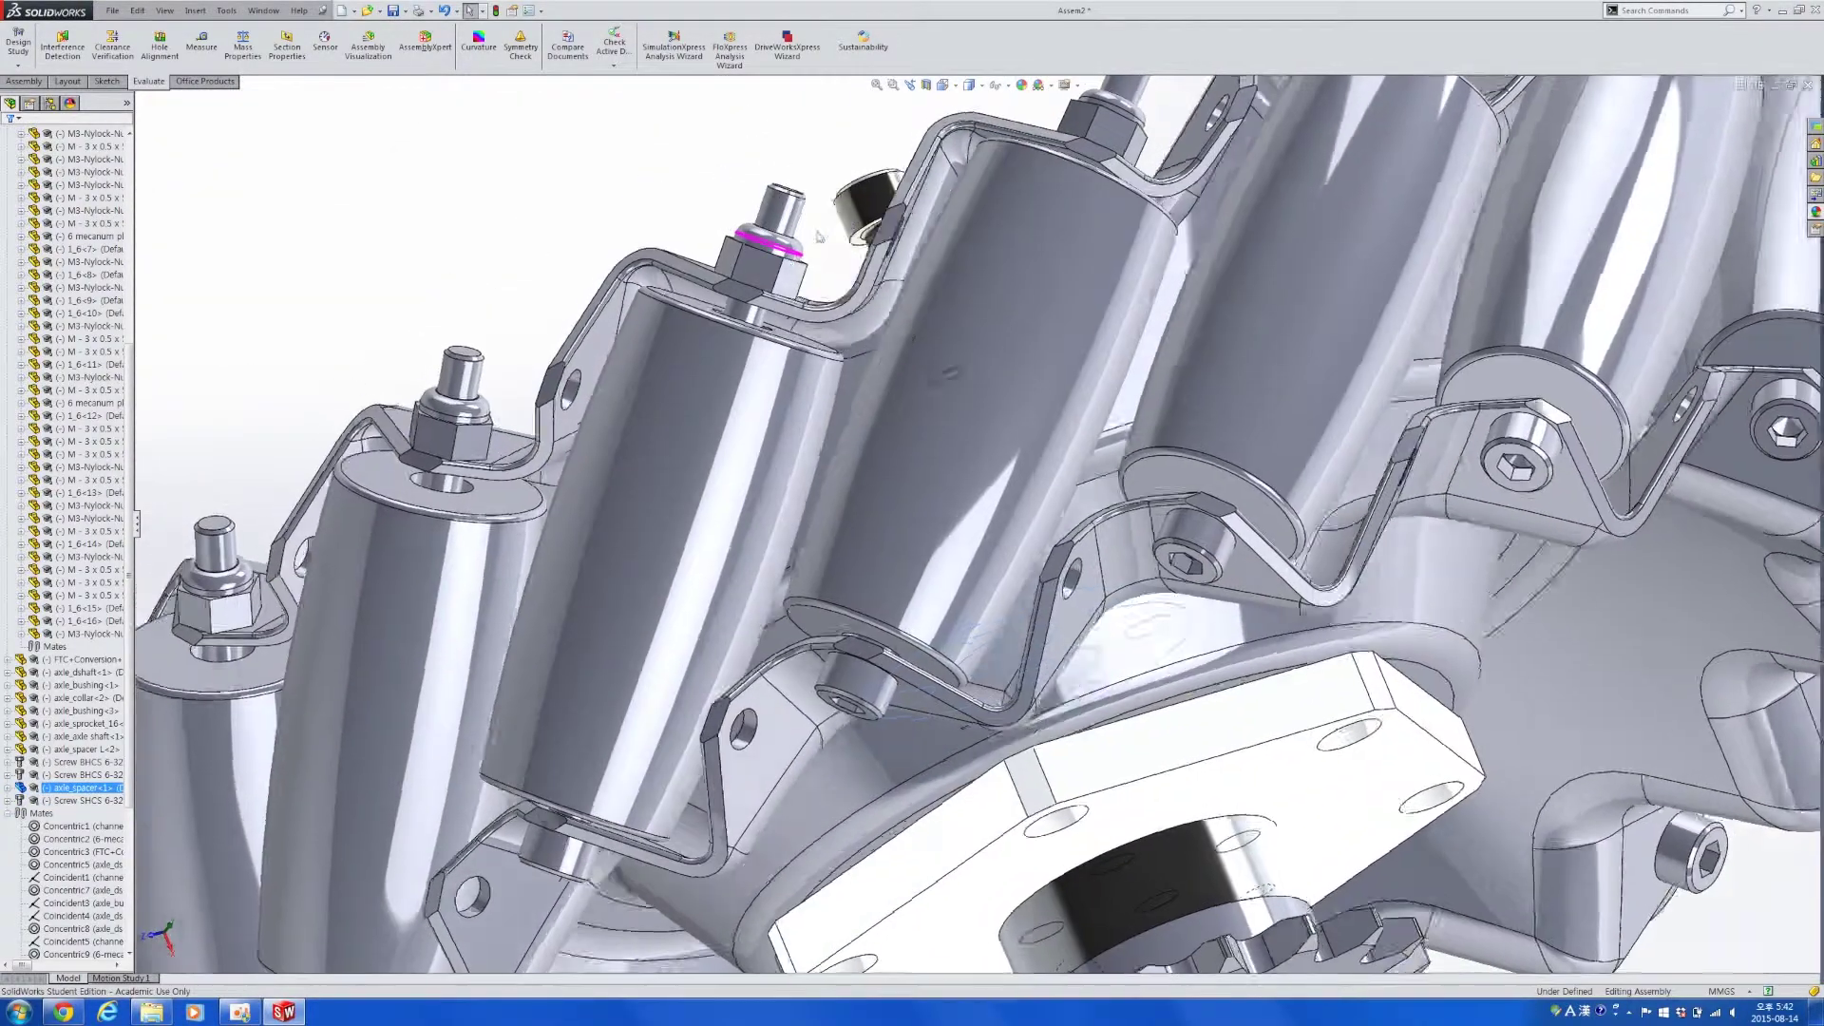
pyautogui.scroll(-4, 936, 315)
pyautogui.keyDown('ctrl'); pyautogui.click(954, 324); pyautogui.keyUp('ctrl')
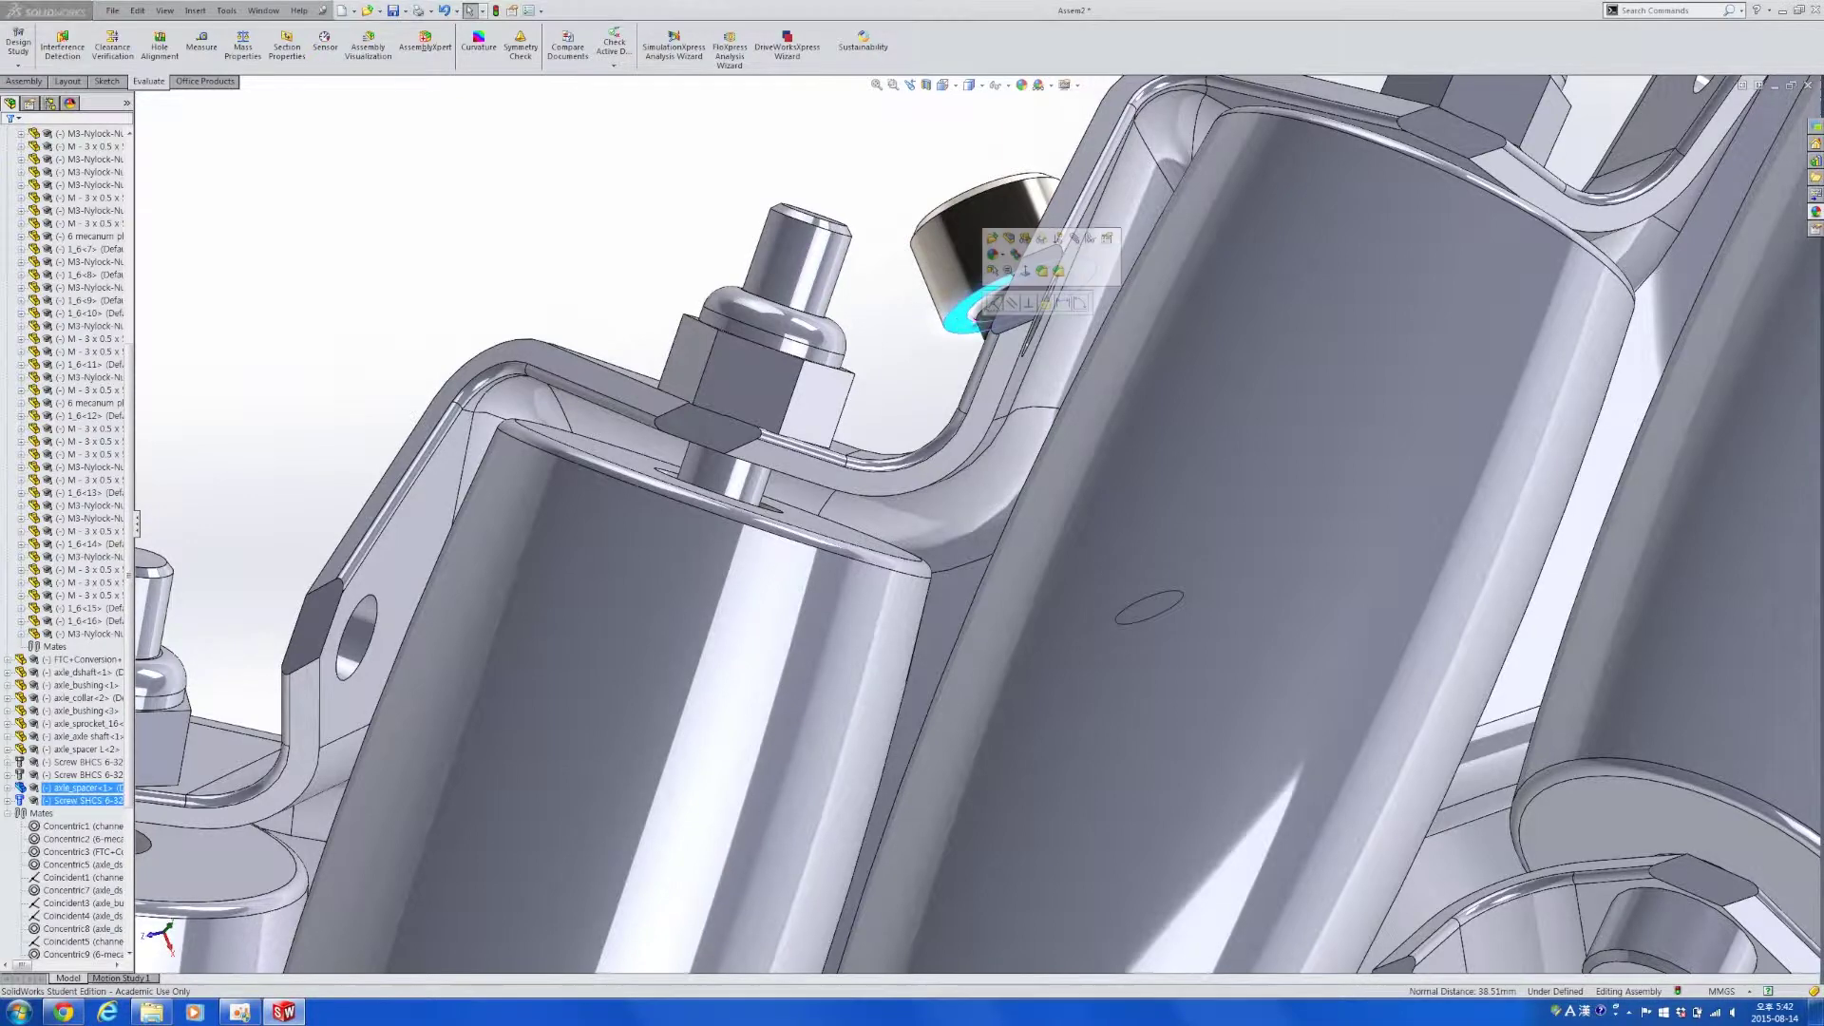
pyautogui.click(995, 308)
pyautogui.scroll(4, 985, 388)
pyautogui.moveTo(986, 388); pyautogui.dragTo(1108, 732, button='middle')
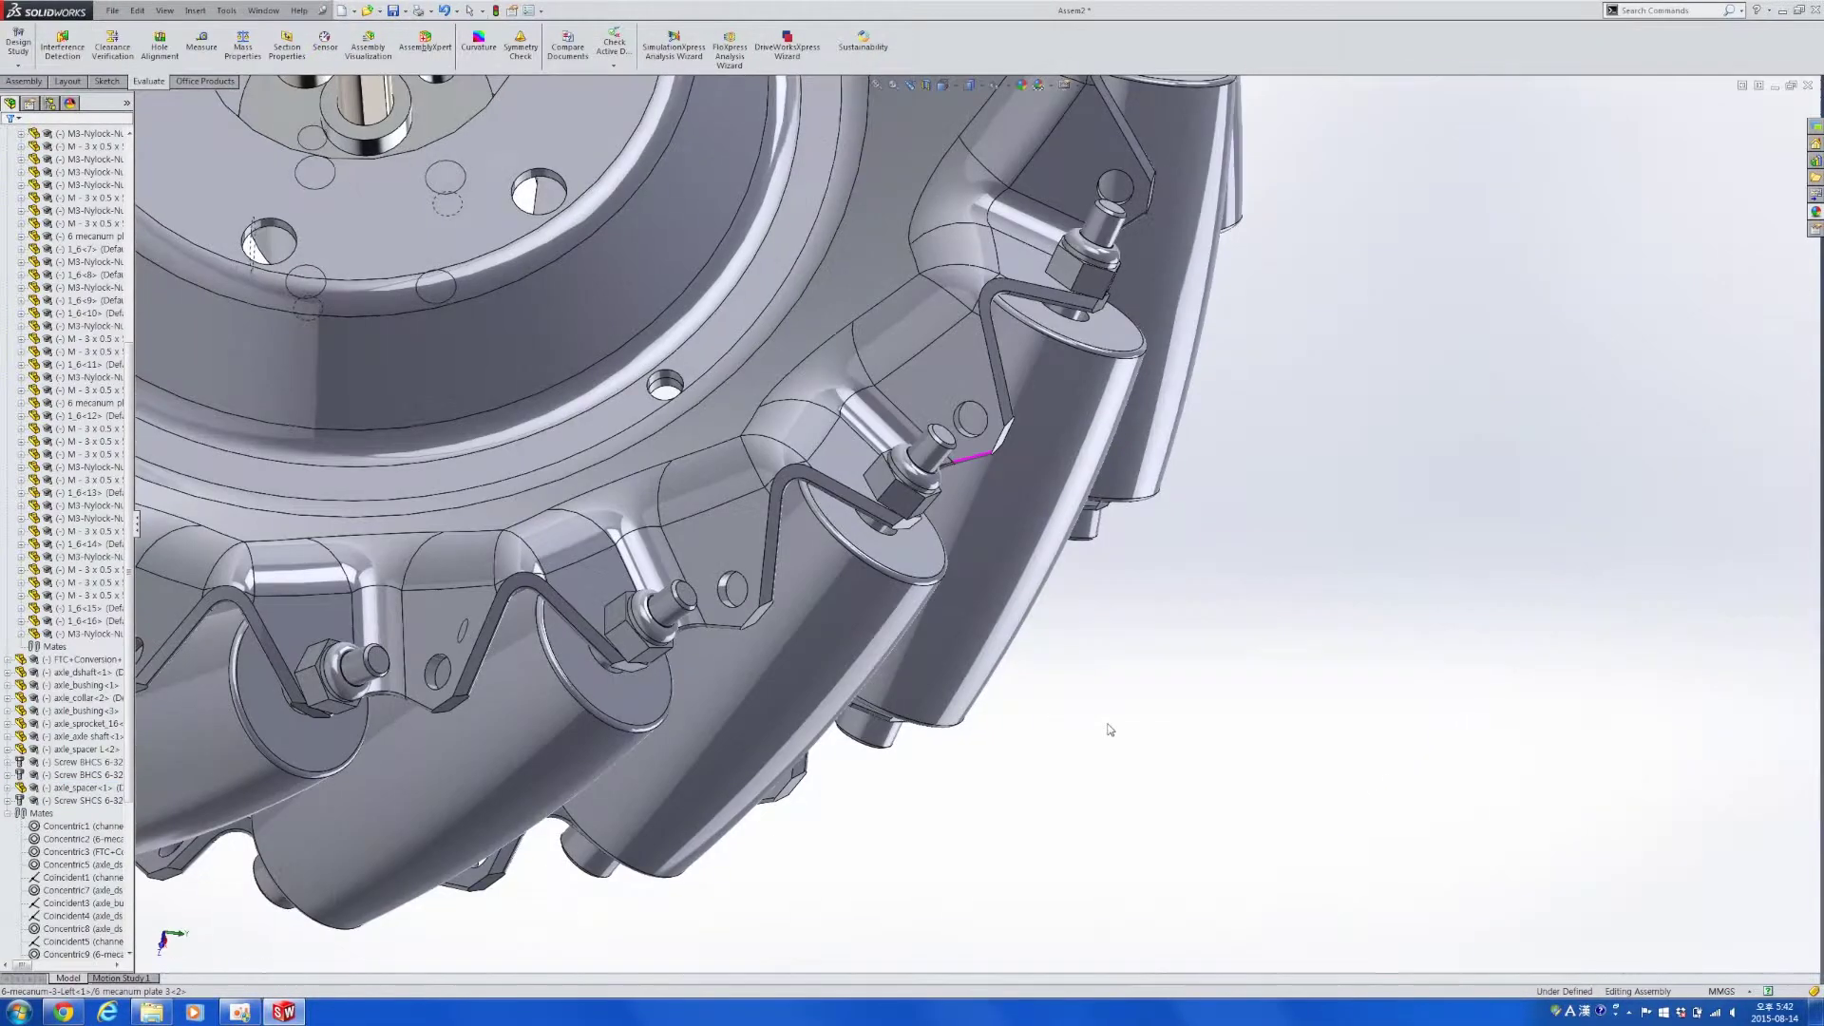
# Copy the 6-32 x 0.5 socket-head screw with its mates into the diagonally opposite hole of the axle spacer.
pyautogui.scroll(4, 1108, 733)
pyautogui.scroll(-5, 810, 348)
pyautogui.click(803, 306)
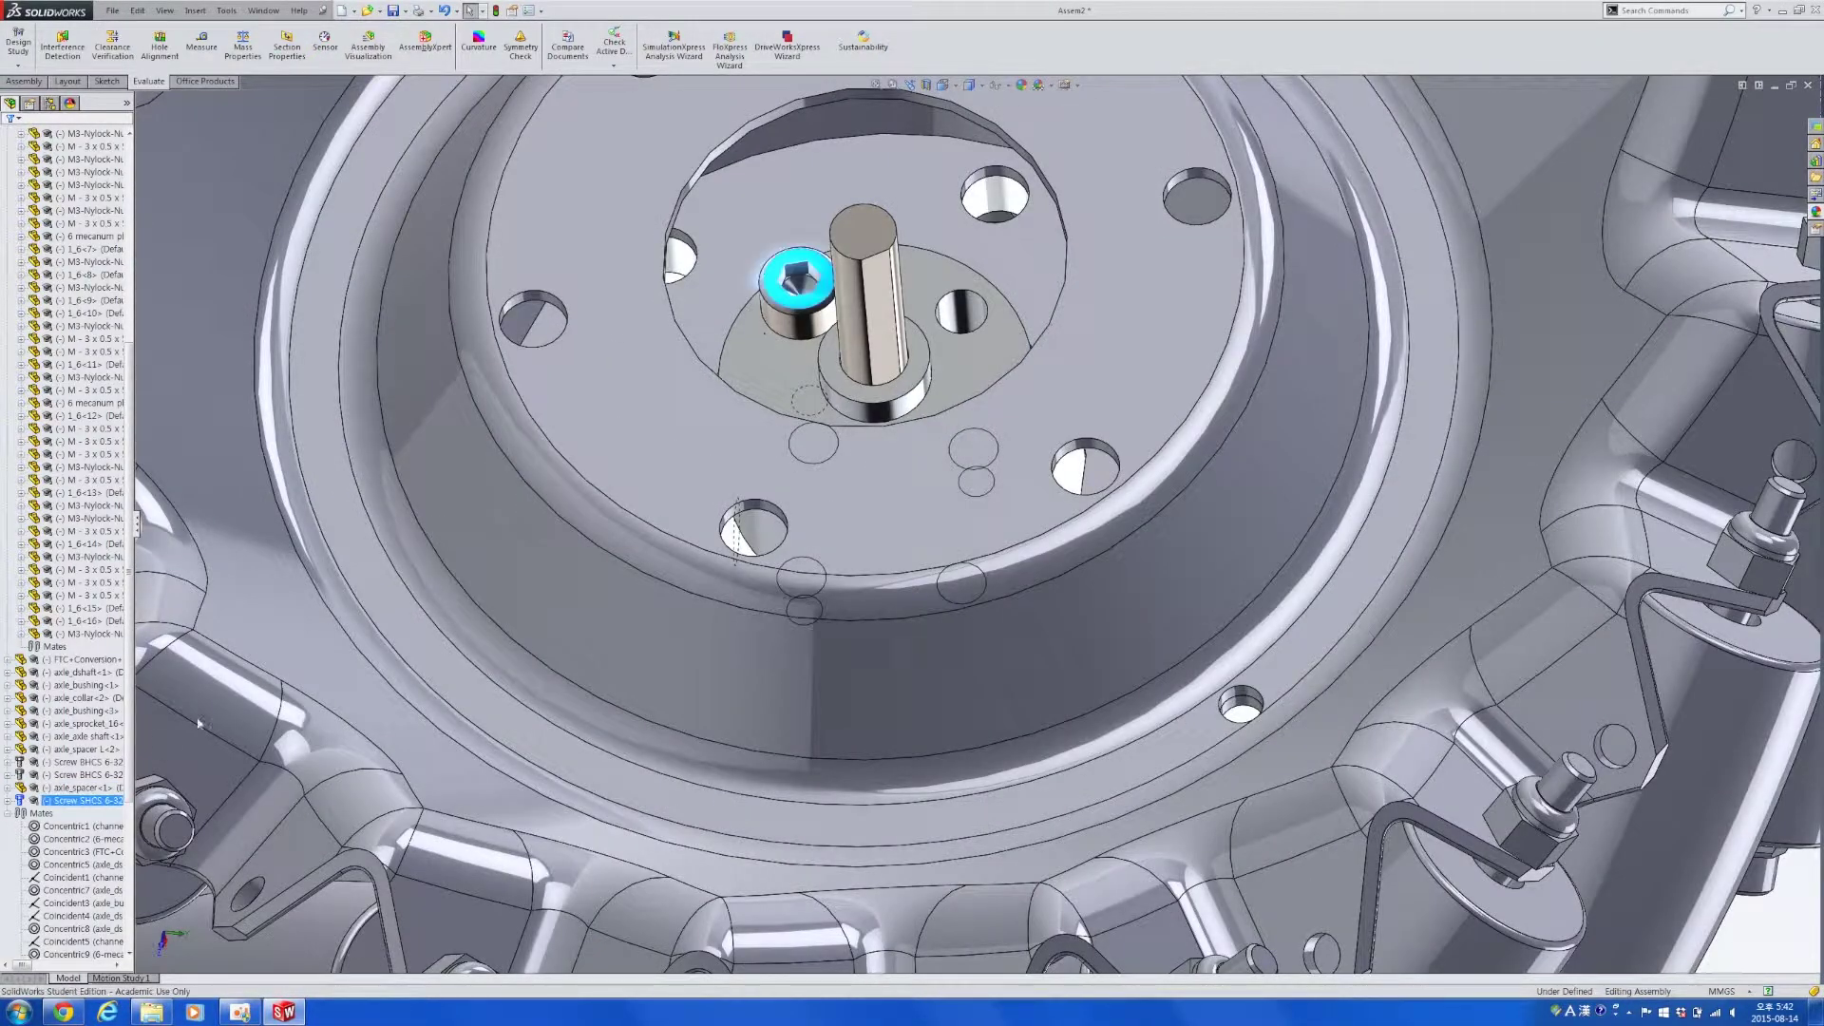
pyautogui.rightClick(98, 750)
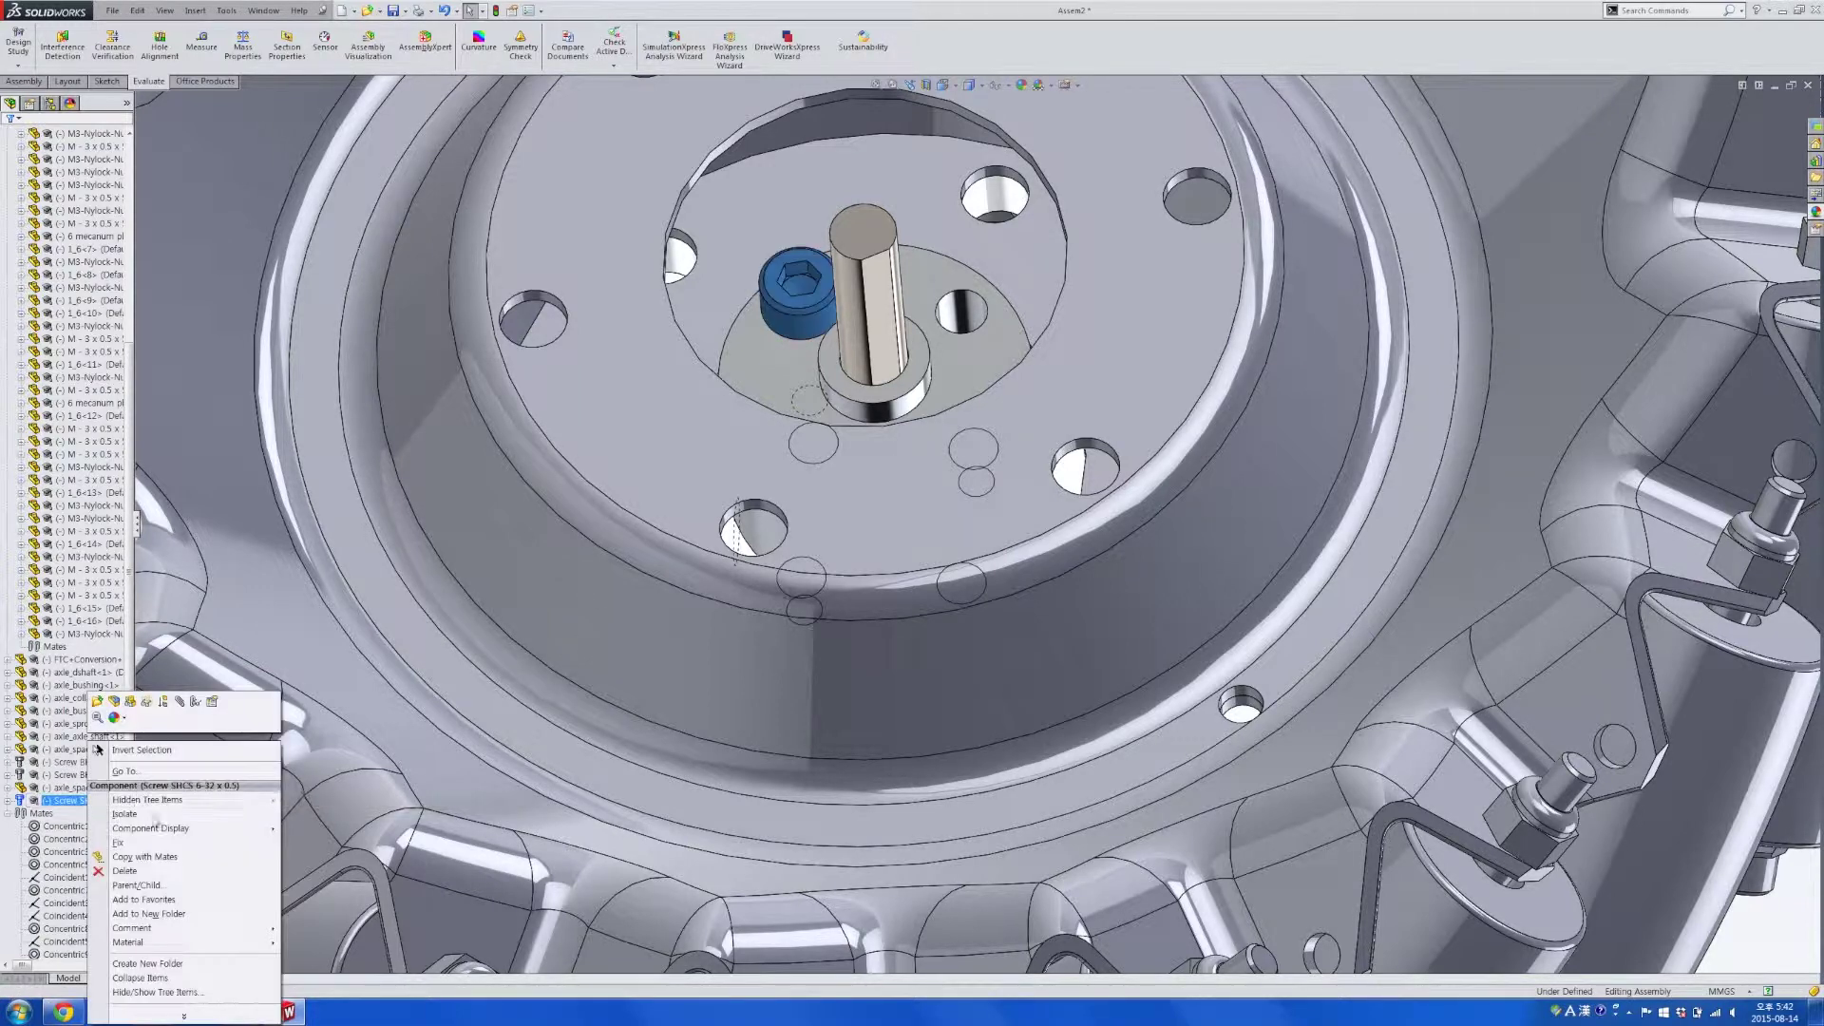
pyautogui.click(144, 857)
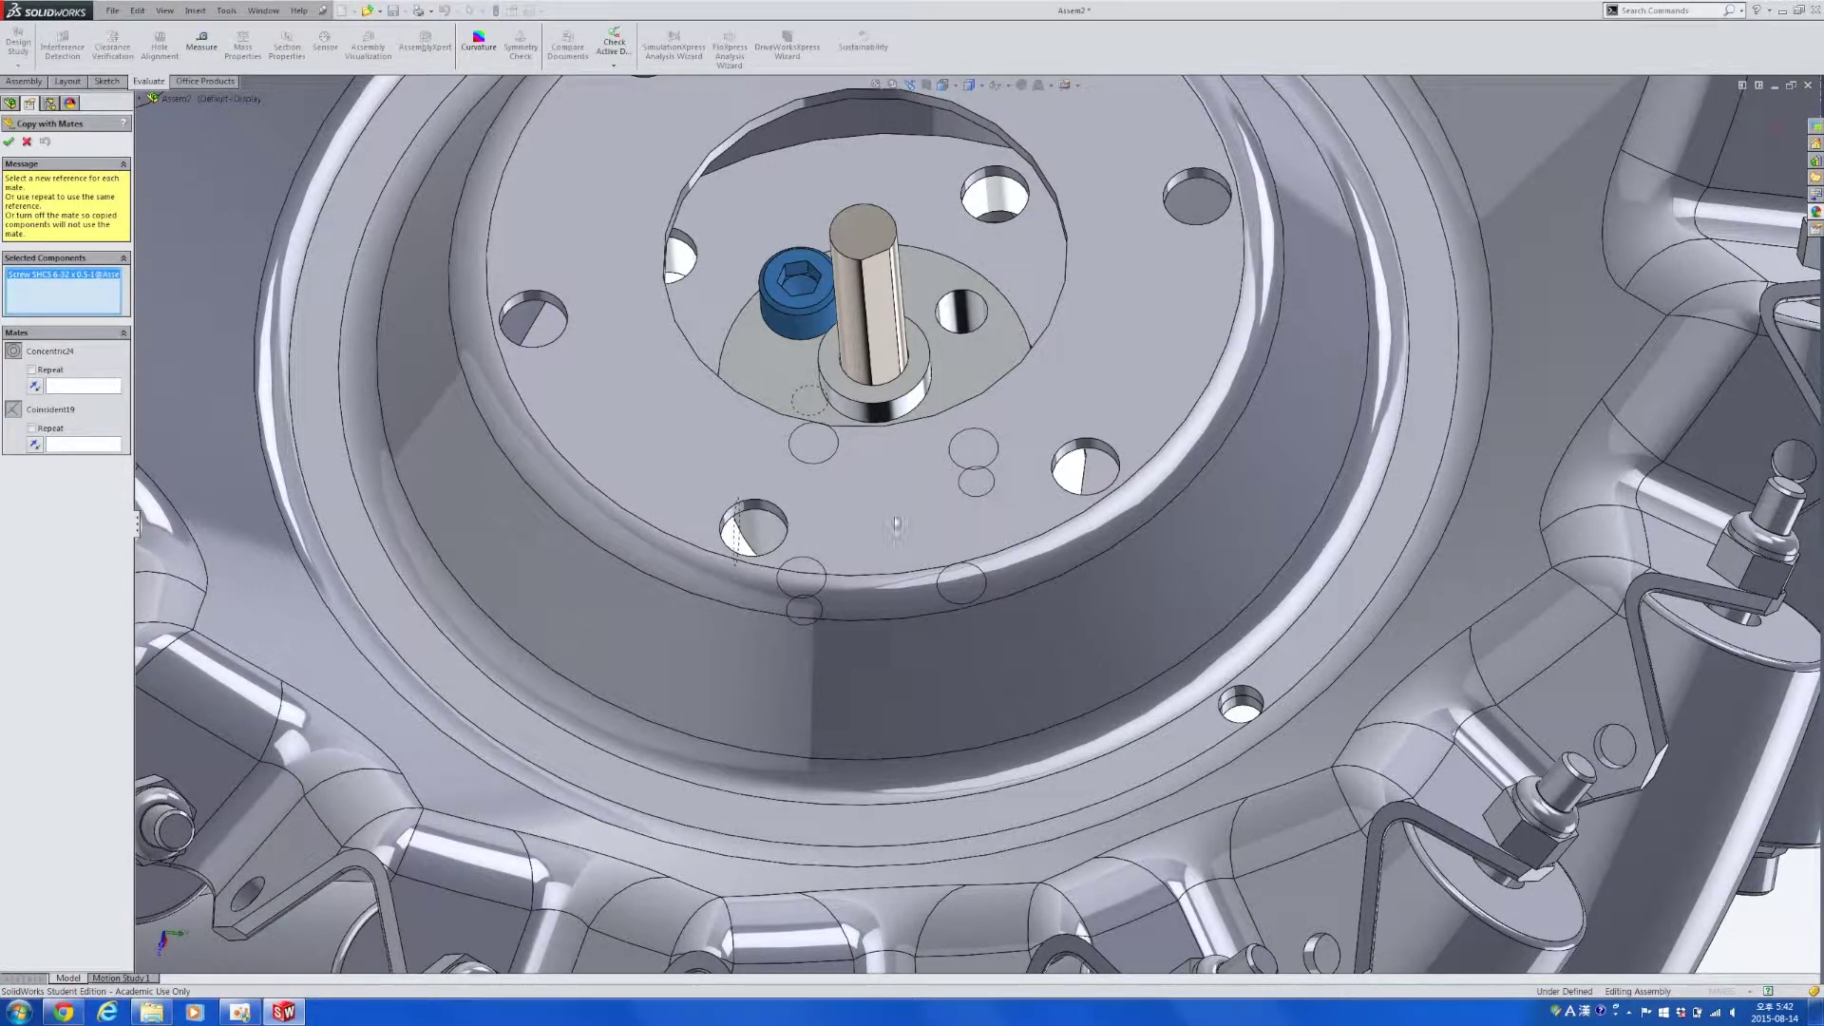
pyautogui.scroll(3, 923, 485)
pyautogui.scroll(-6, 936, 427)
pyautogui.click(963, 369)
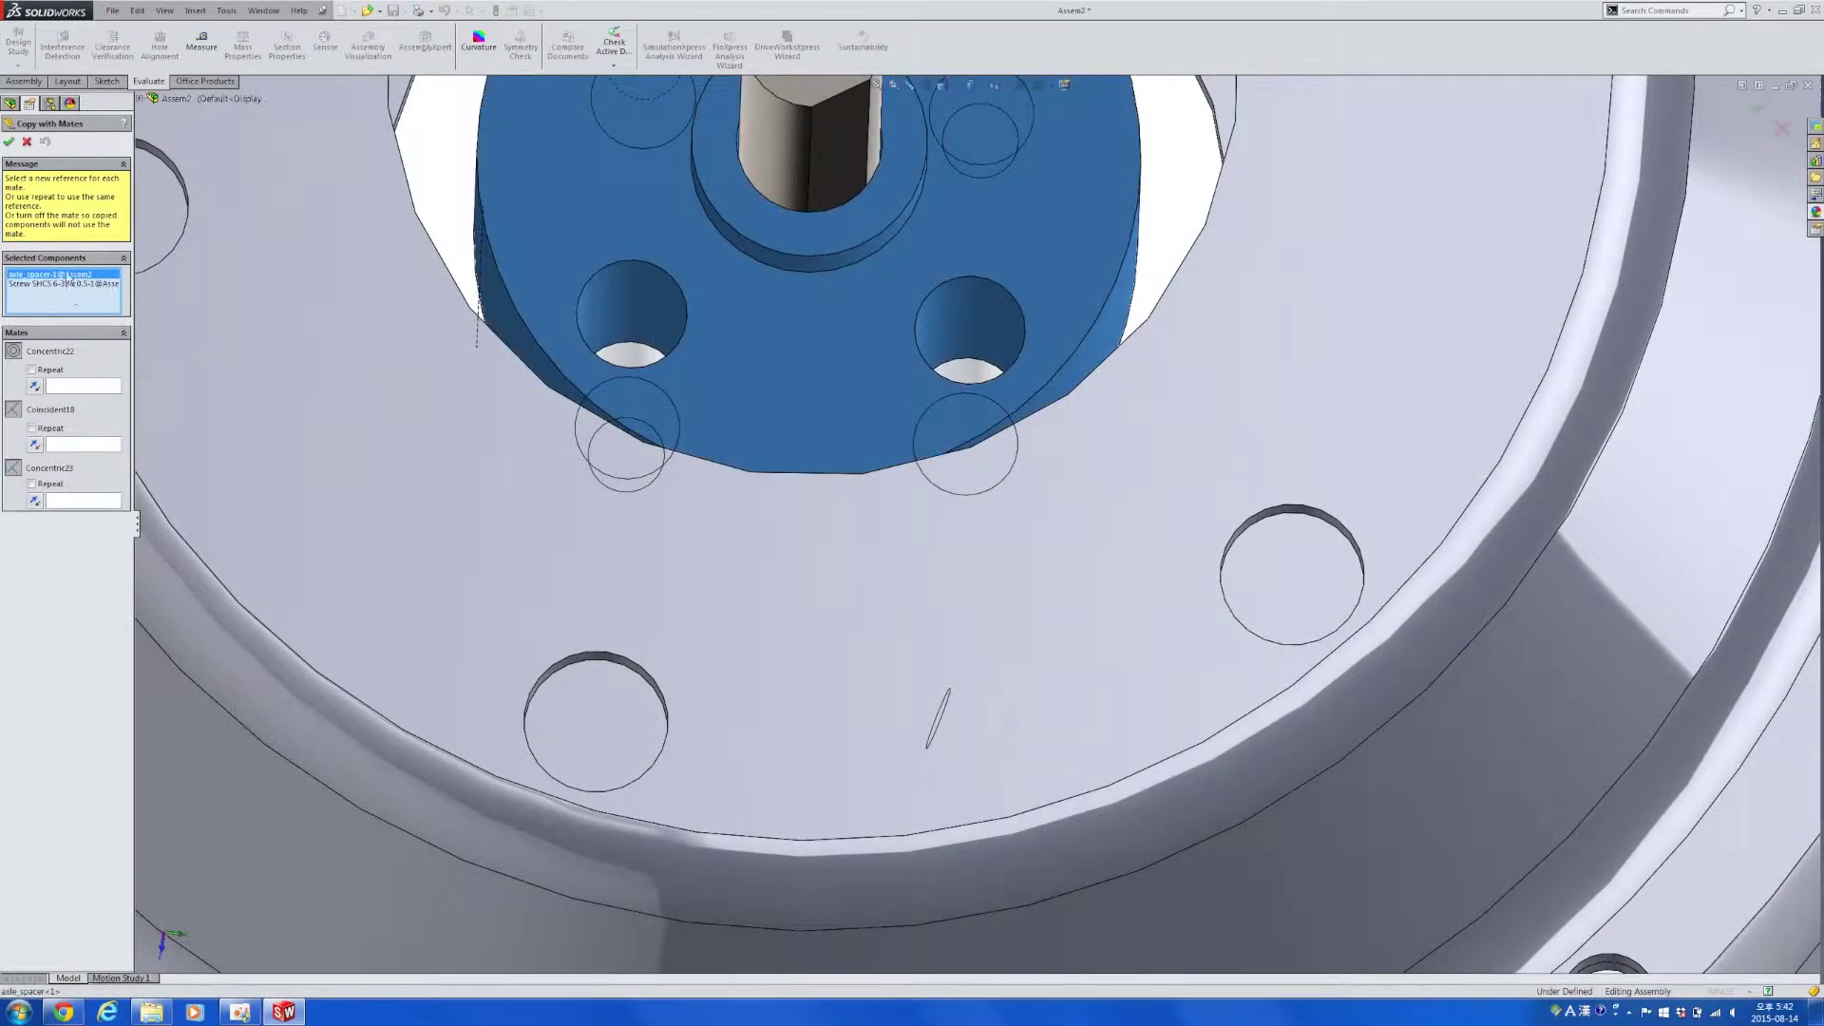
pyautogui.click(68, 284)
pyautogui.press('Delete')
pyautogui.scroll(3, 600, 220)
pyautogui.scroll(-2, 779, 235)
pyautogui.click(780, 236)
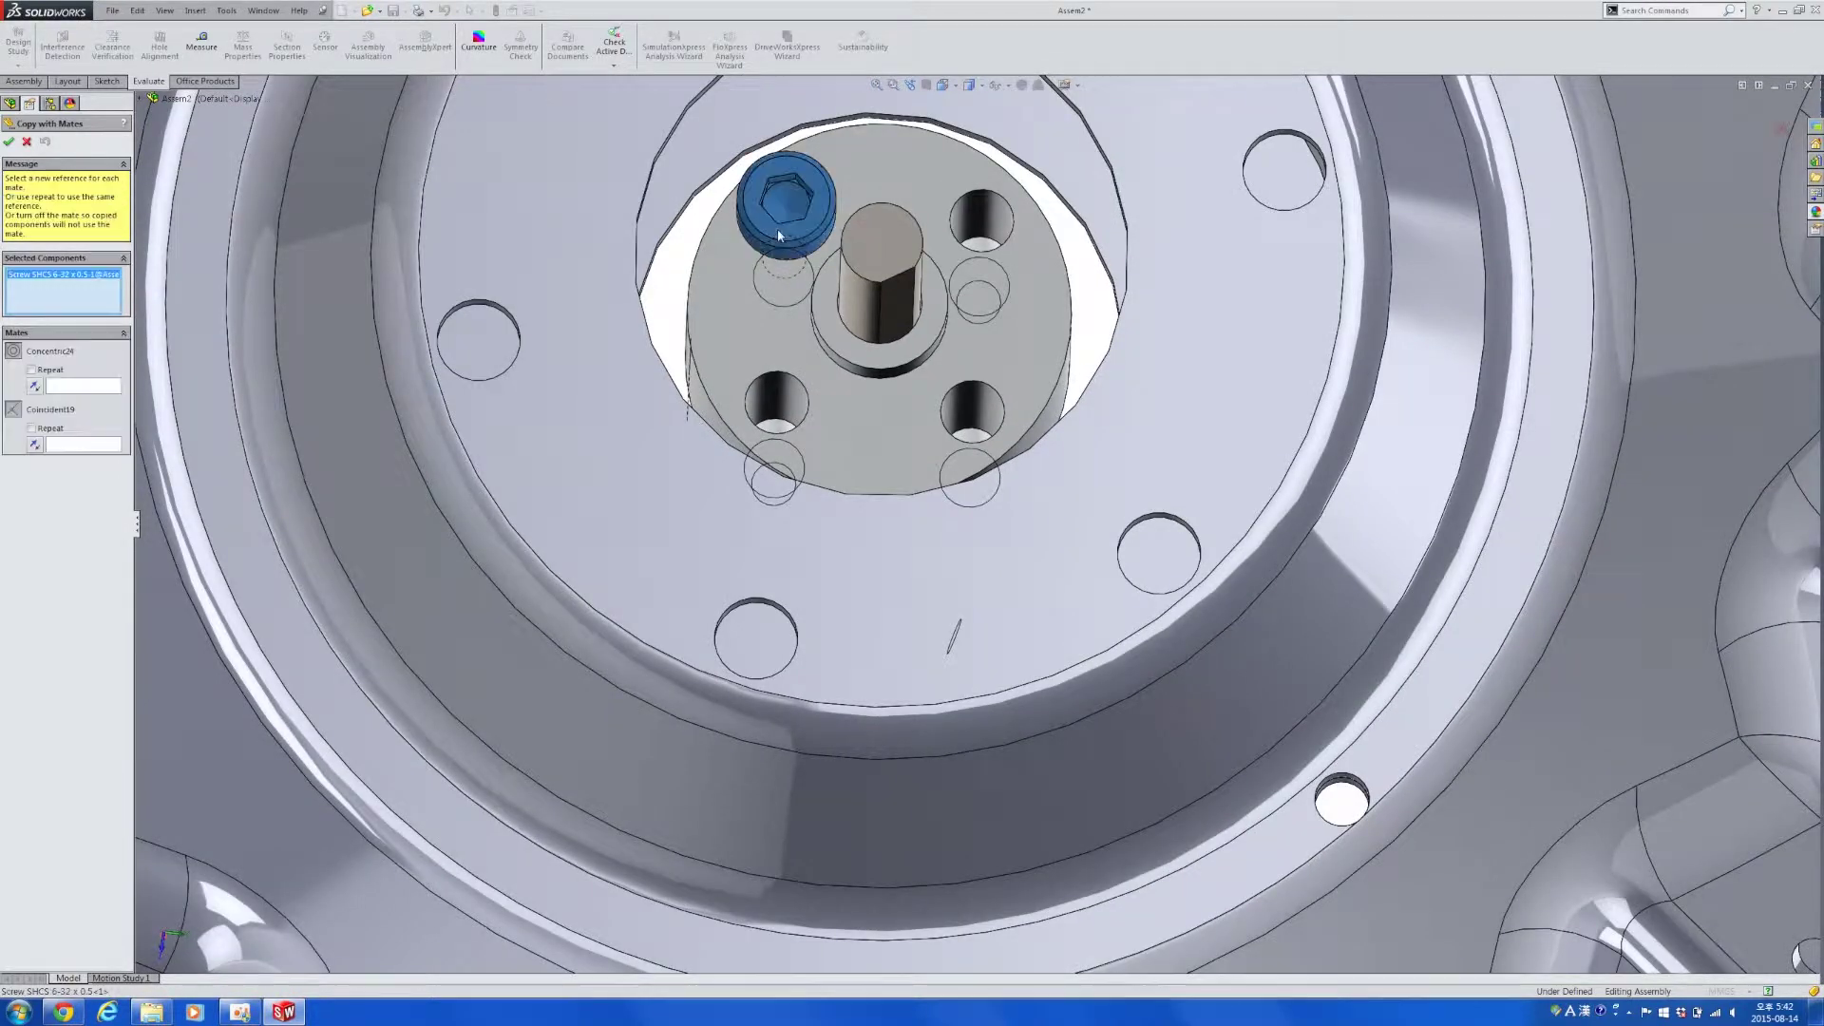
pyautogui.click(95, 386)
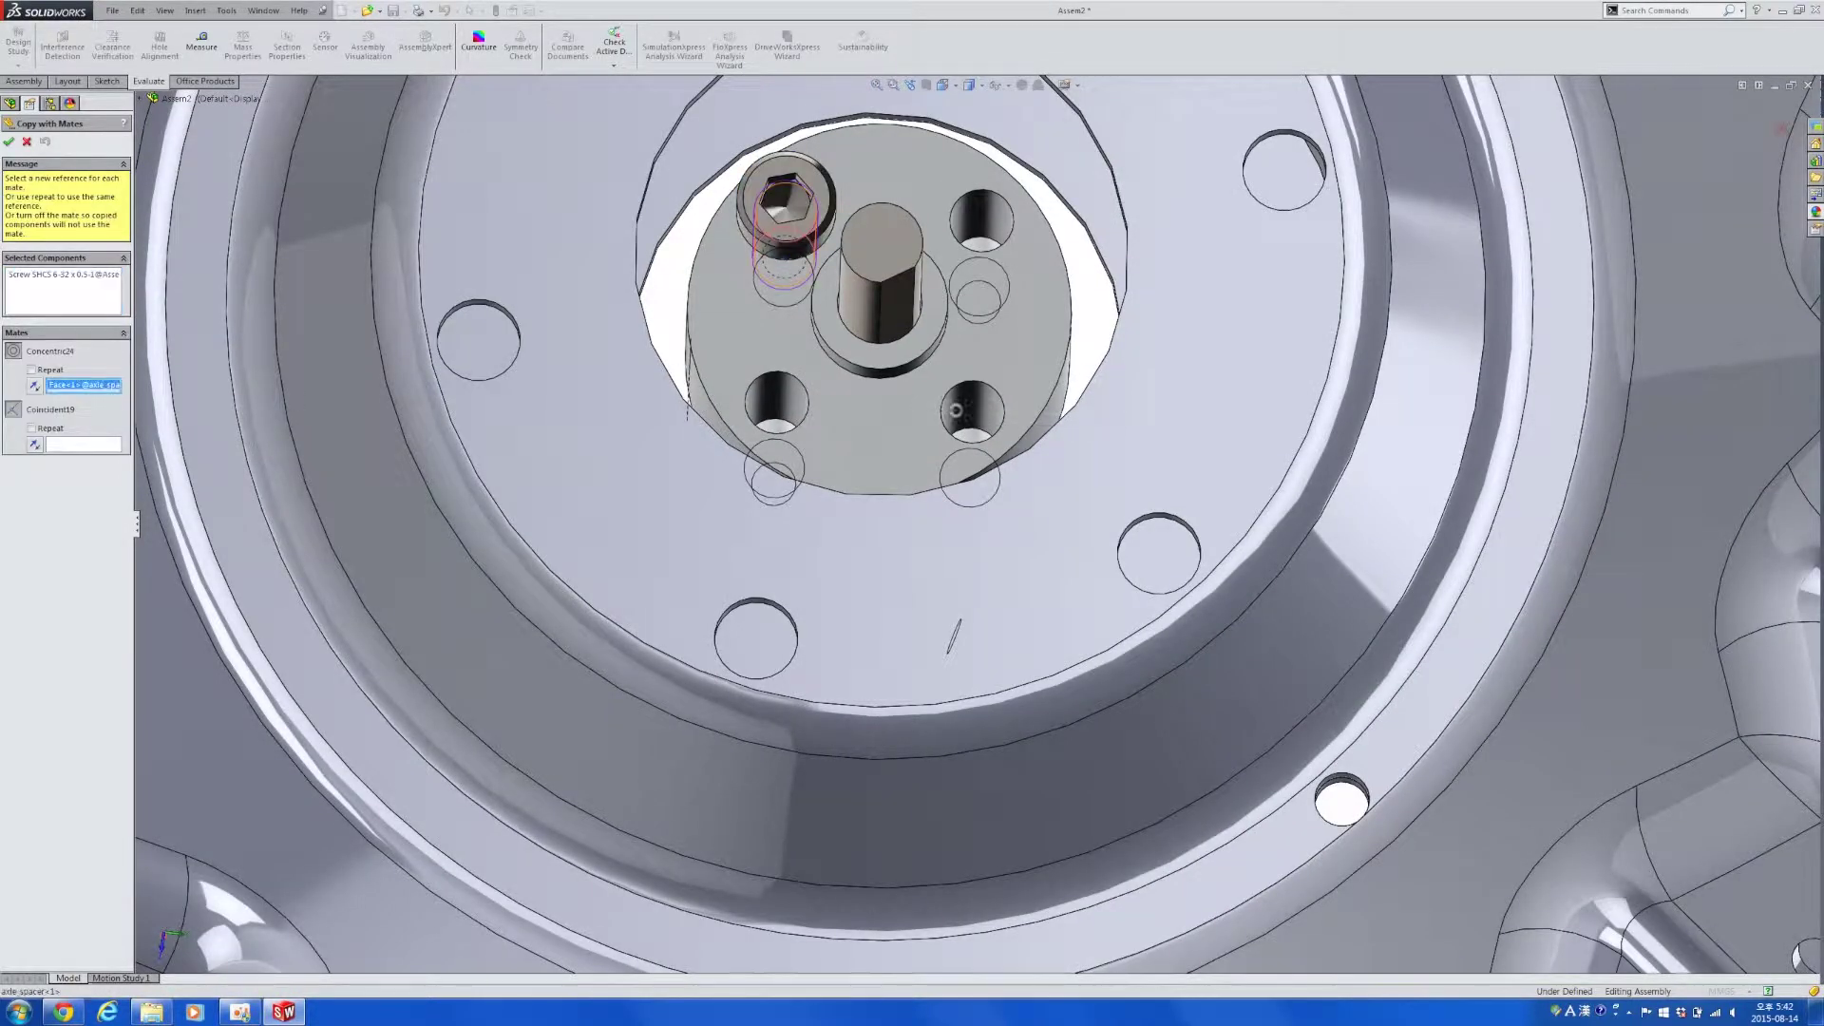
pyautogui.click(960, 410)
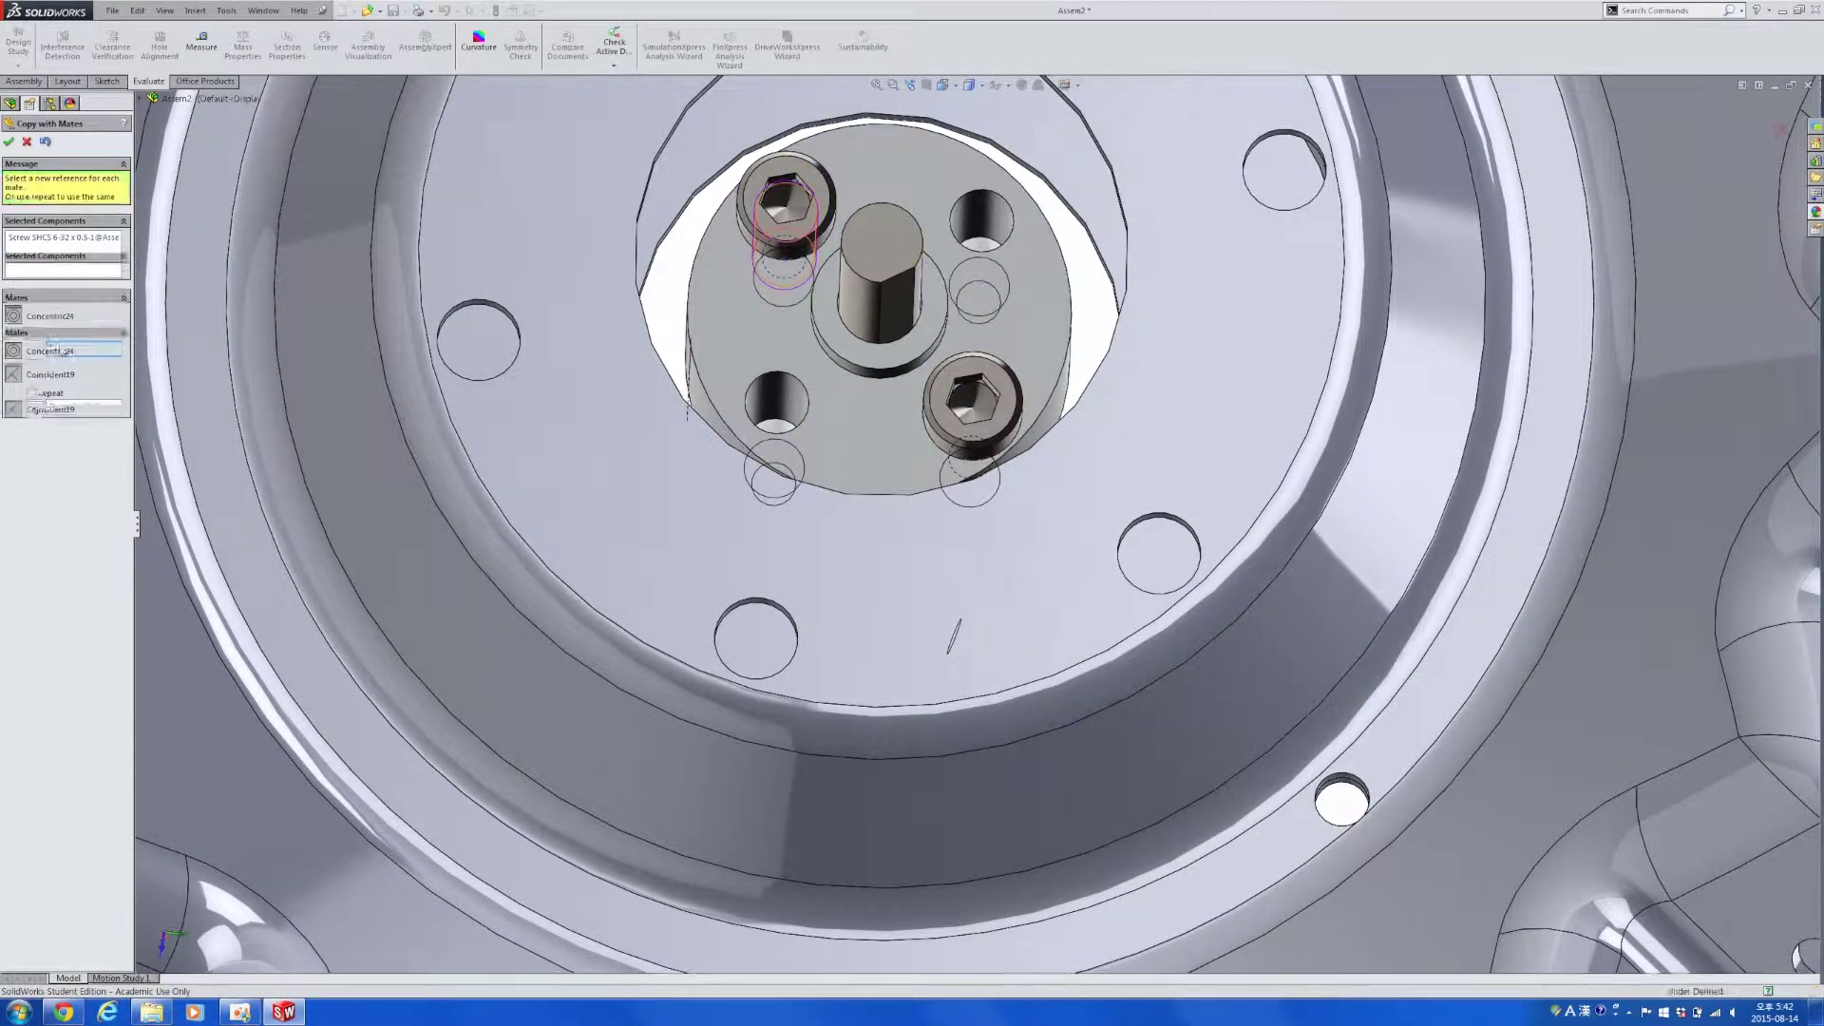
pyautogui.click(26, 141)
# Insert Nylon spacer small from the CAD Parts folder into the empty space beside the wheel.
pyautogui.scroll(8, 699, 550)
pyautogui.moveTo(701, 550)
pyautogui.mouseDown(button='middle')
pyautogui.moveTo(818, 591)
pyautogui.moveTo(647, 599)
pyautogui.moveTo(743, 598)
pyautogui.moveTo(704, 611)
pyautogui.moveTo(725, 590)
pyautogui.moveTo(651, 574)
pyautogui.moveTo(714, 558)
pyautogui.mouseUp(button='middle')
pyautogui.scroll(-8, 1072, 472)
pyautogui.moveTo(1072, 513); pyautogui.dragTo(1223, 627, button='middle')
pyautogui.hotkey('alt', 'Tab')
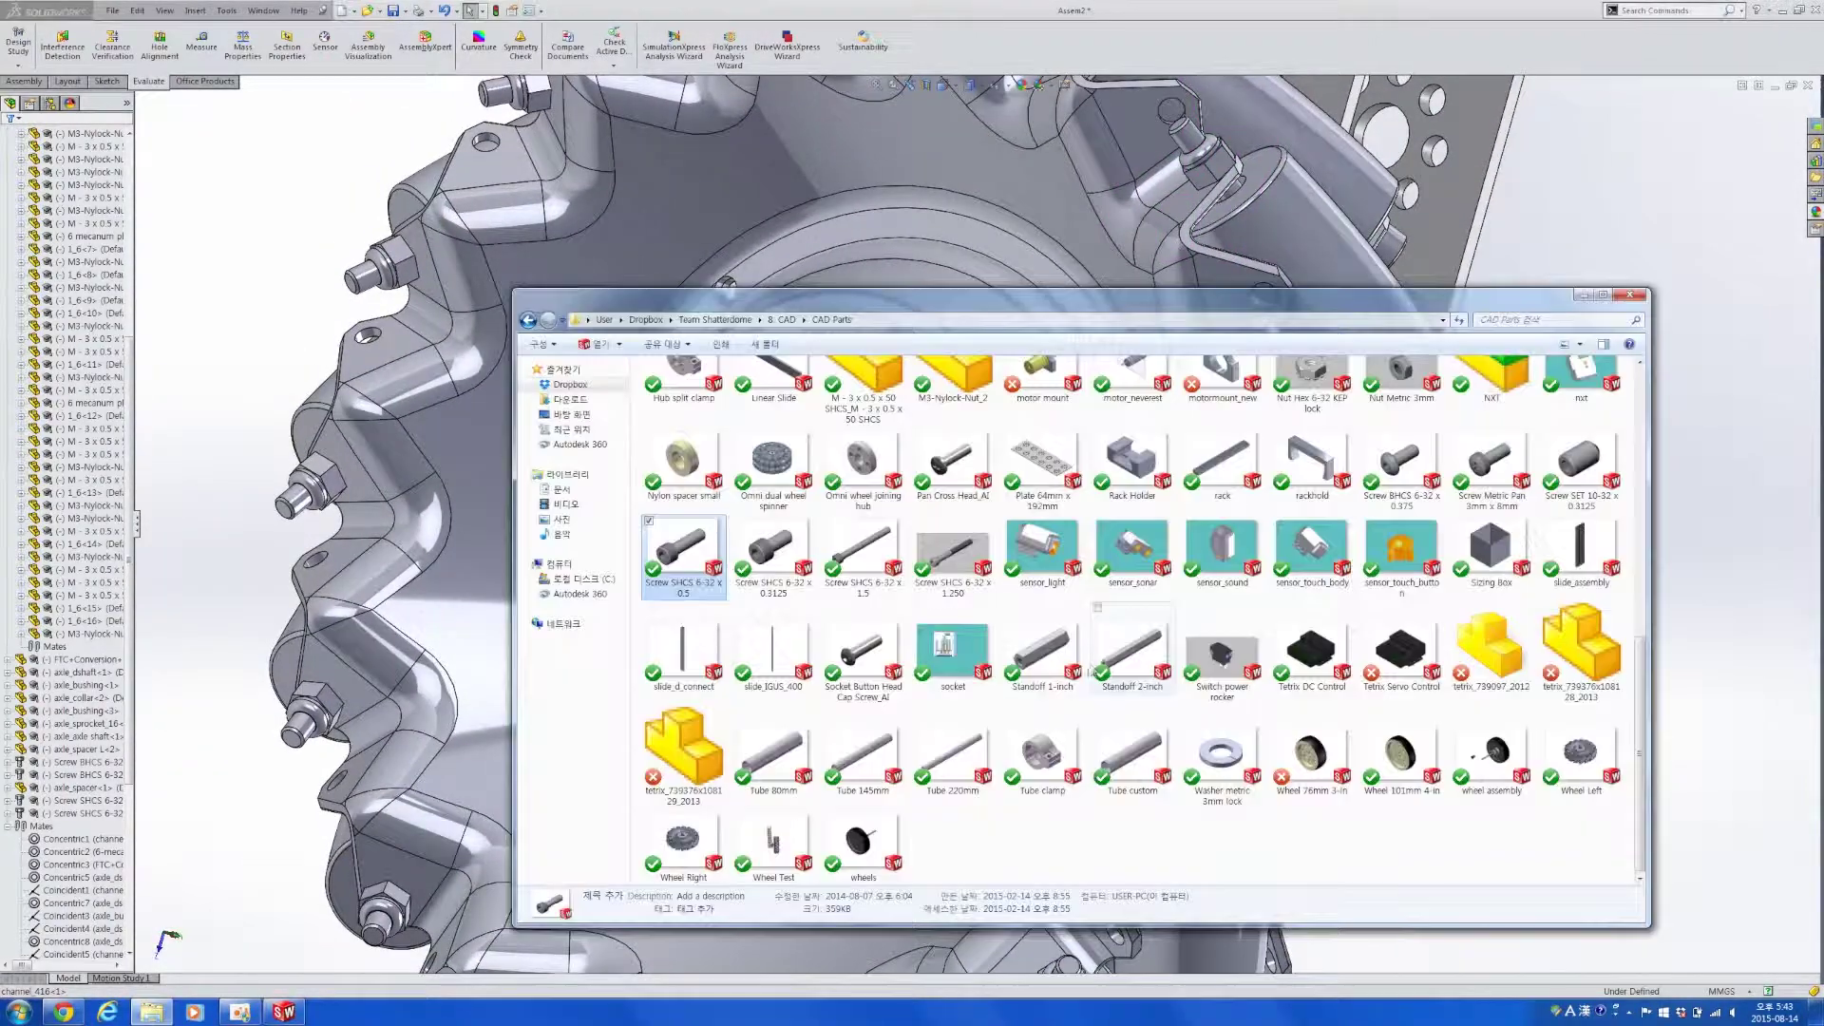
pyautogui.scroll(10, 658, 624)
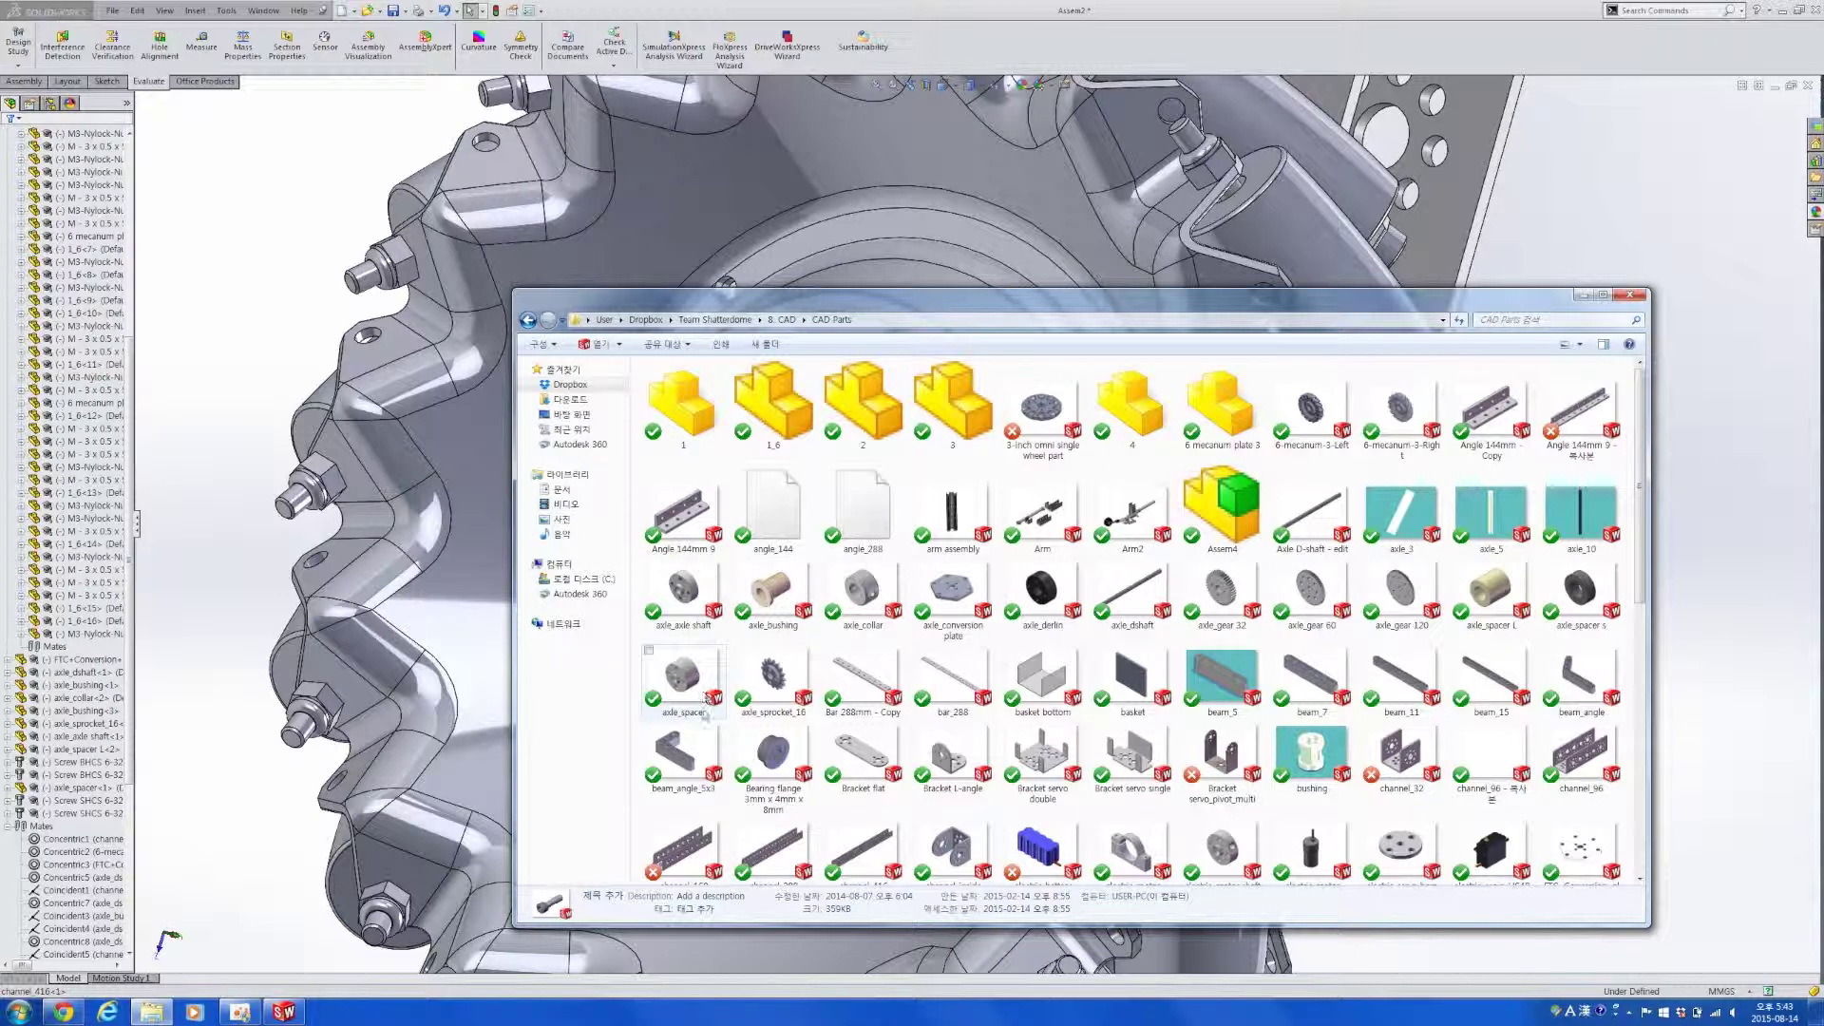
pyautogui.scroll(-10, 704, 714)
pyautogui.click(703, 496)
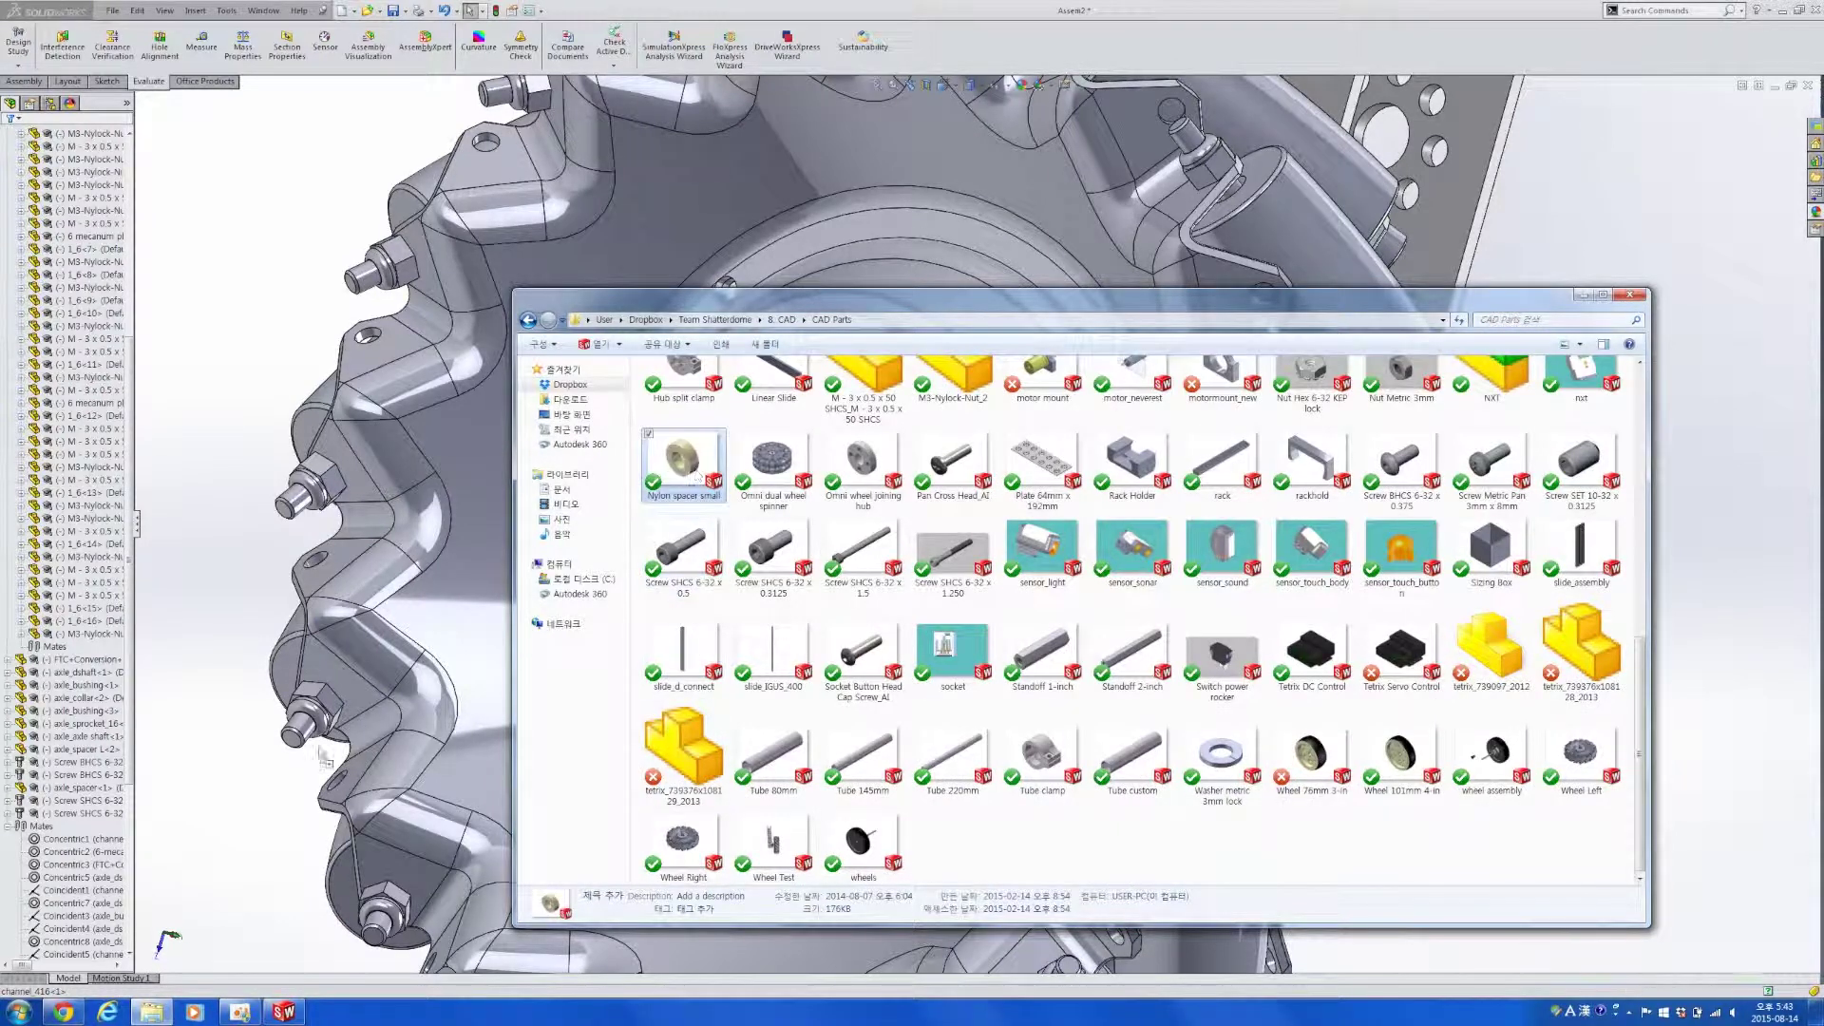
pyautogui.moveTo(326, 757); pyautogui.dragTo(281, 822)
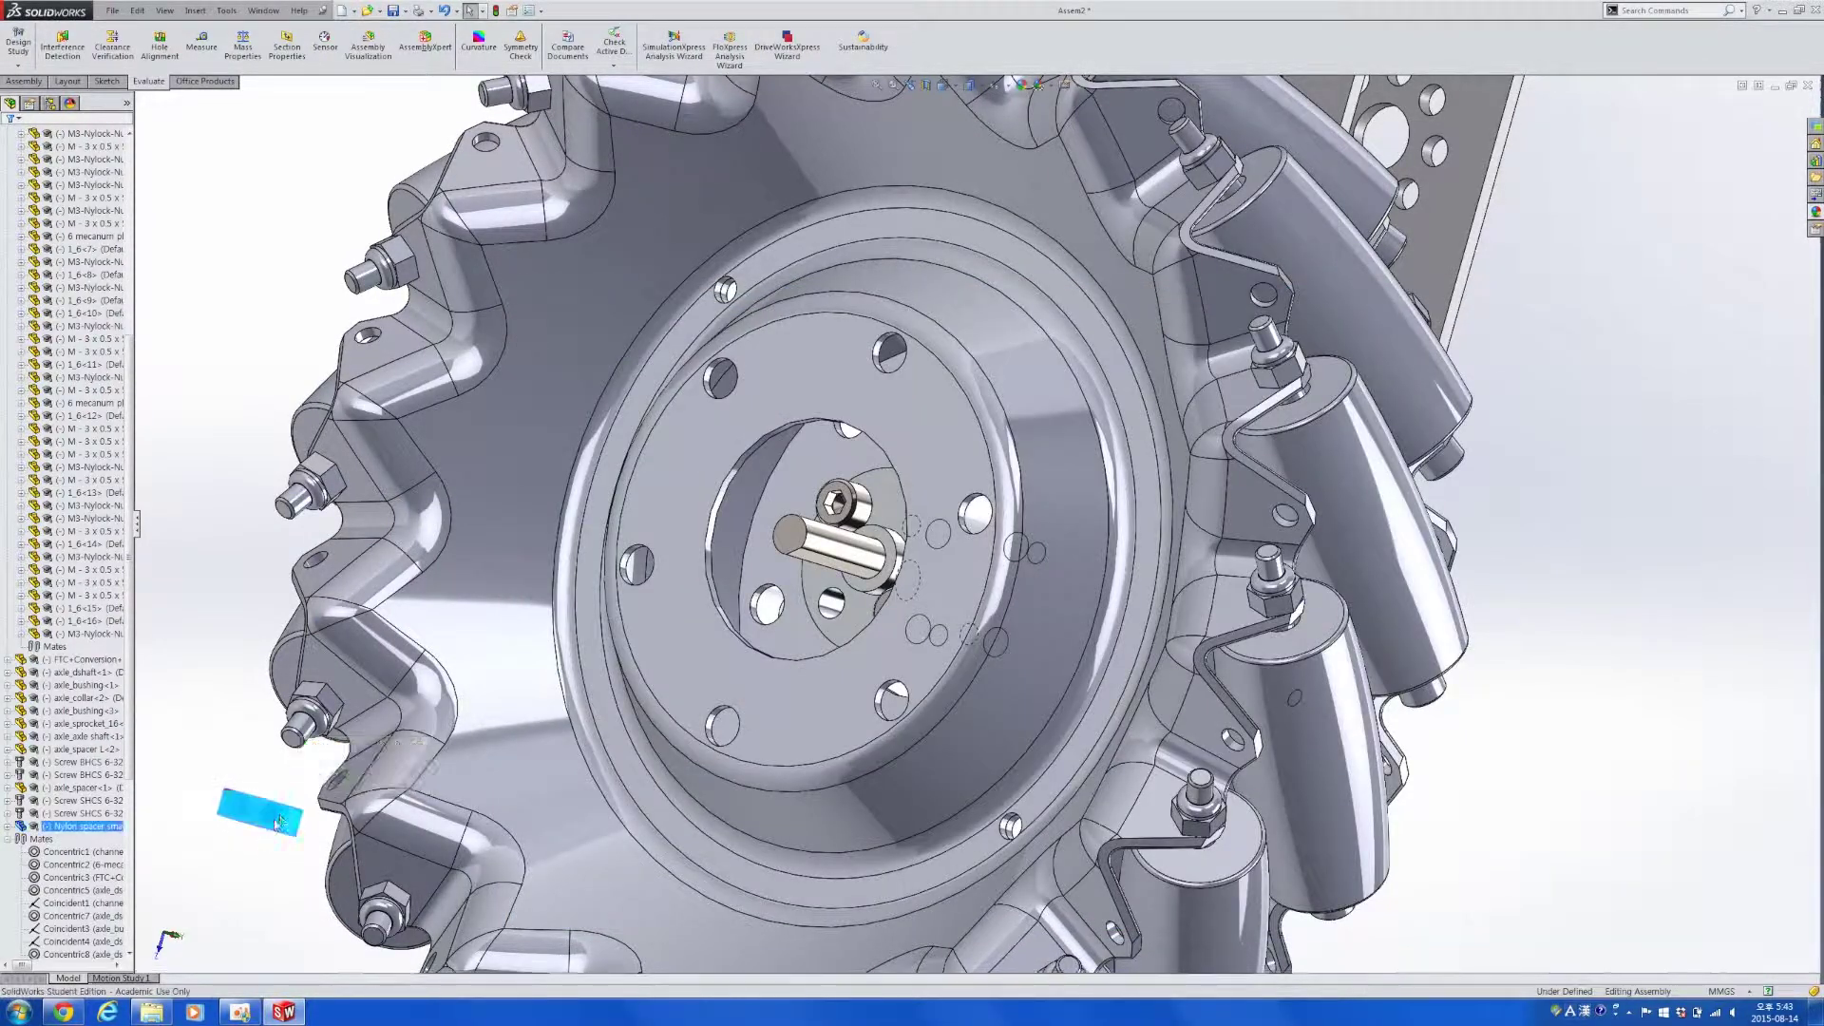
# Mate the nylon spacer concentric with the D-shaft and slide it outward along the shaft, clear of the wheel.
pyautogui.keyDown('ctrl'); pyautogui.click(852, 548); pyautogui.keyUp('ctrl')
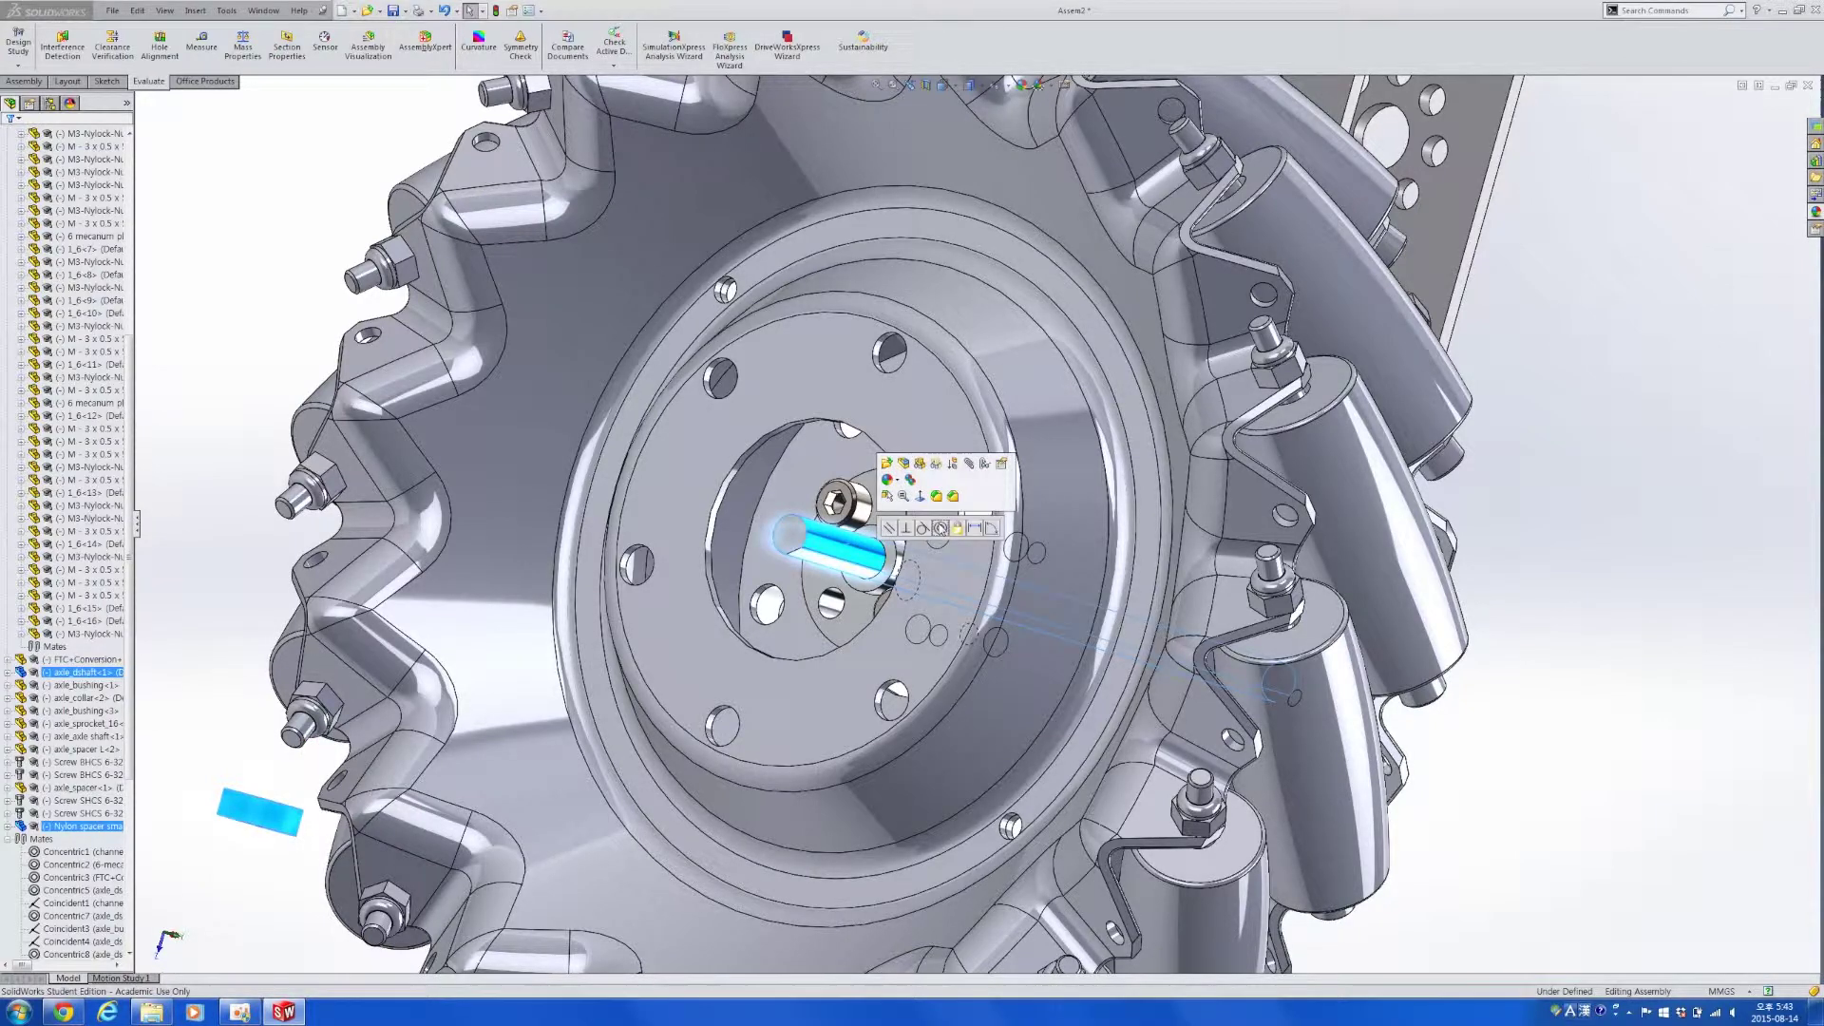
pyautogui.click(913, 528)
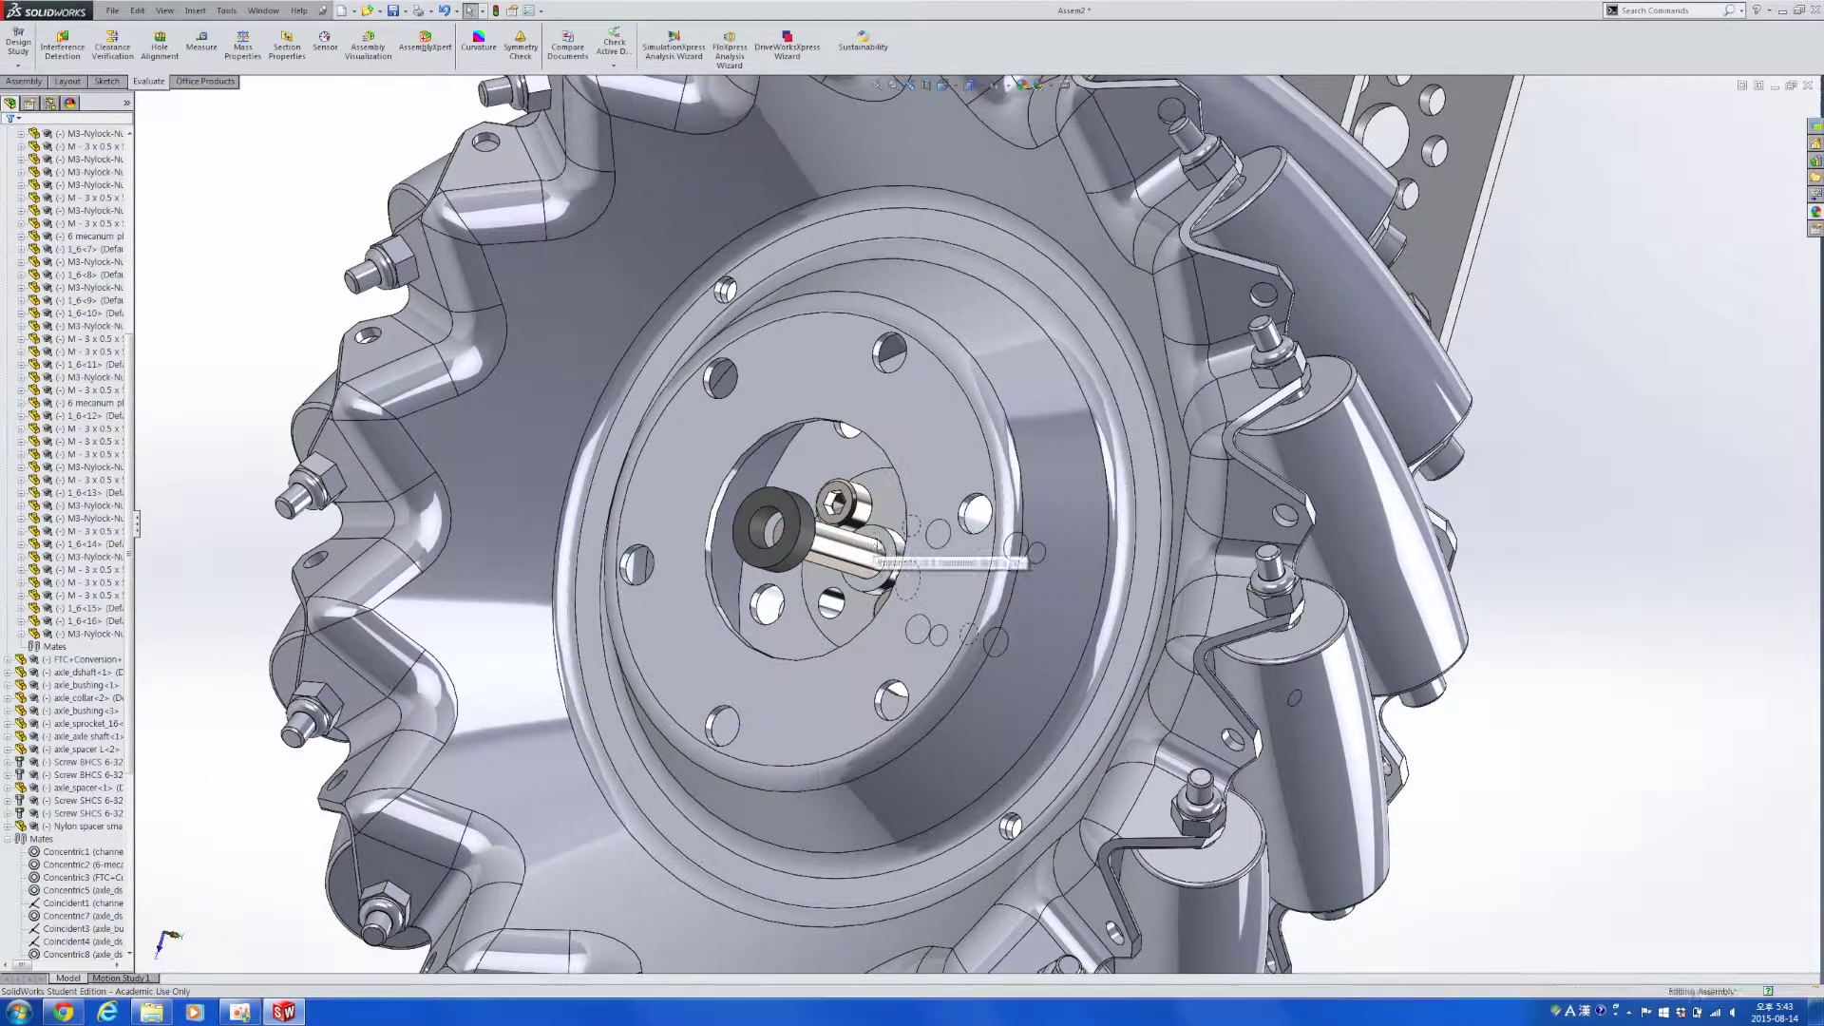
pyautogui.click(868, 576)
pyautogui.moveTo(850, 555); pyautogui.dragTo(803, 520, button='middle')
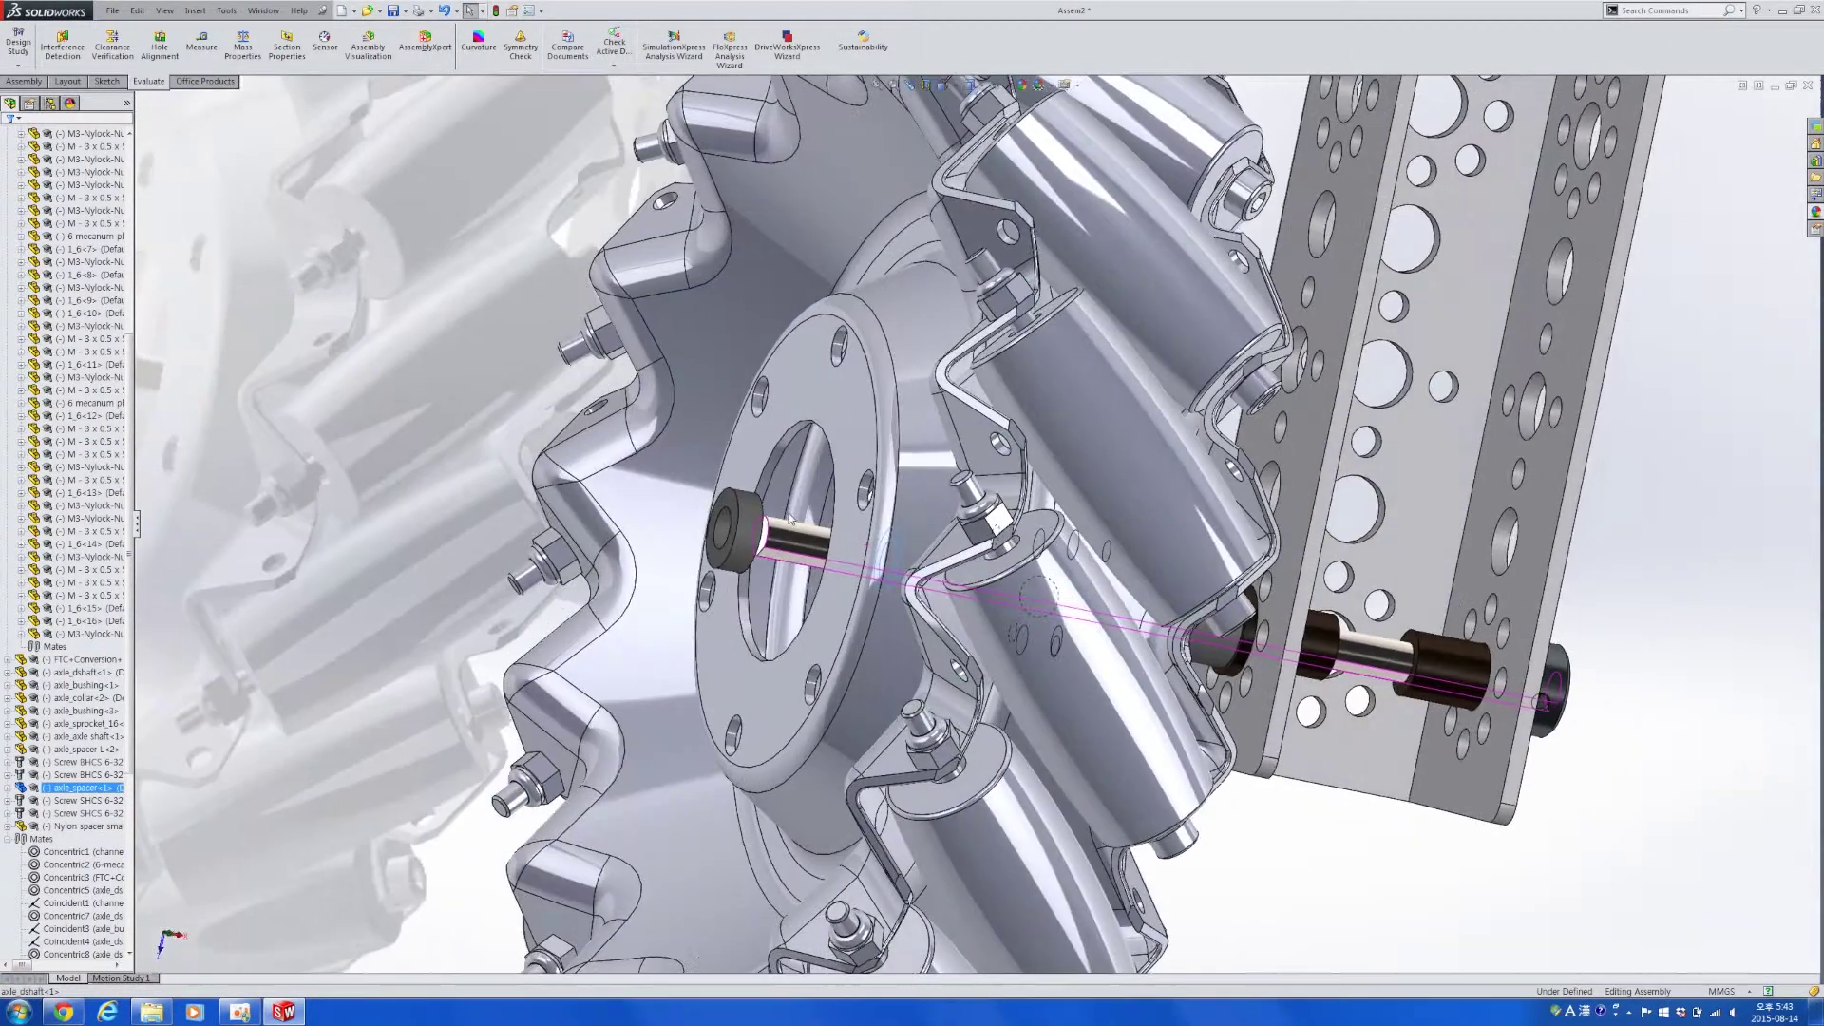
pyautogui.scroll(-4, 745, 518)
pyautogui.moveTo(749, 546); pyautogui.dragTo(237, 482)
# Mate the inner end face of the nylon spacer coincident with the axle spacer's raised hub face.
pyautogui.scroll(3, 912, 513)
pyautogui.moveTo(798, 518); pyautogui.dragTo(929, 548, button='middle')
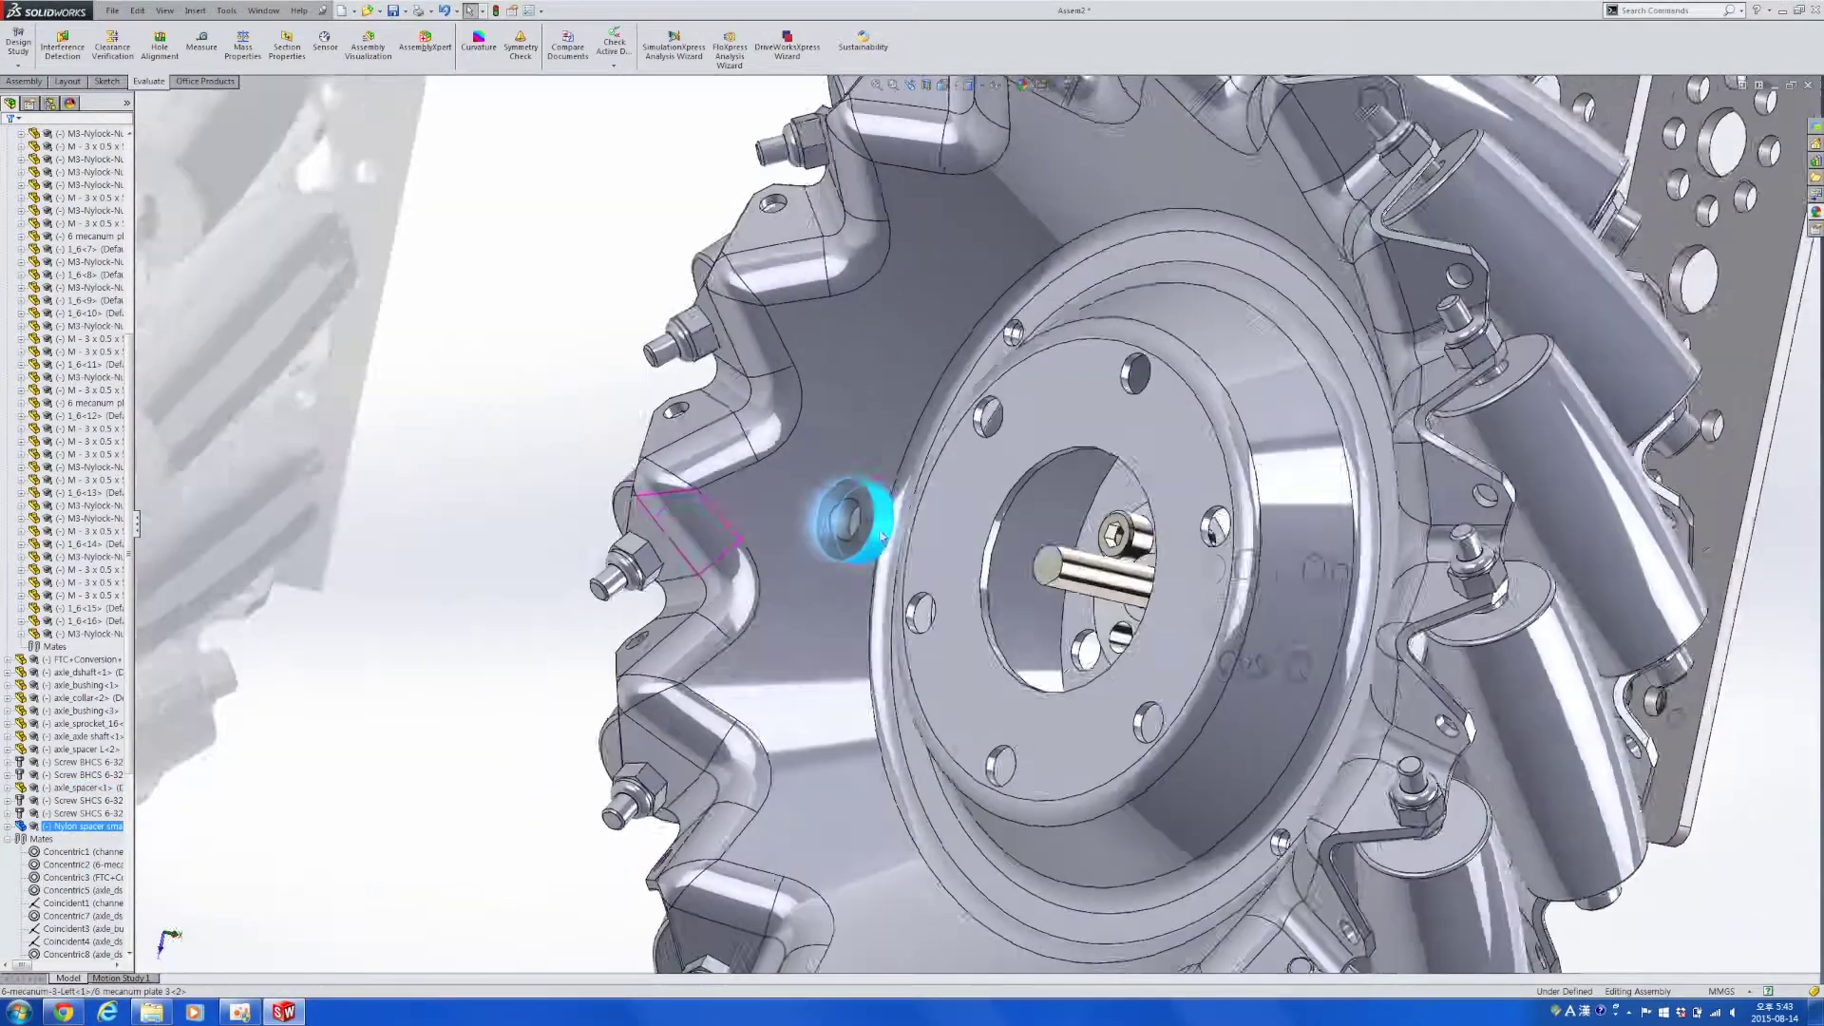
pyautogui.scroll(-3, 929, 548)
pyautogui.click(1388, 597)
pyautogui.moveTo(1385, 596); pyautogui.dragTo(1126, 529, button='middle')
pyautogui.scroll(-3, 950, 549)
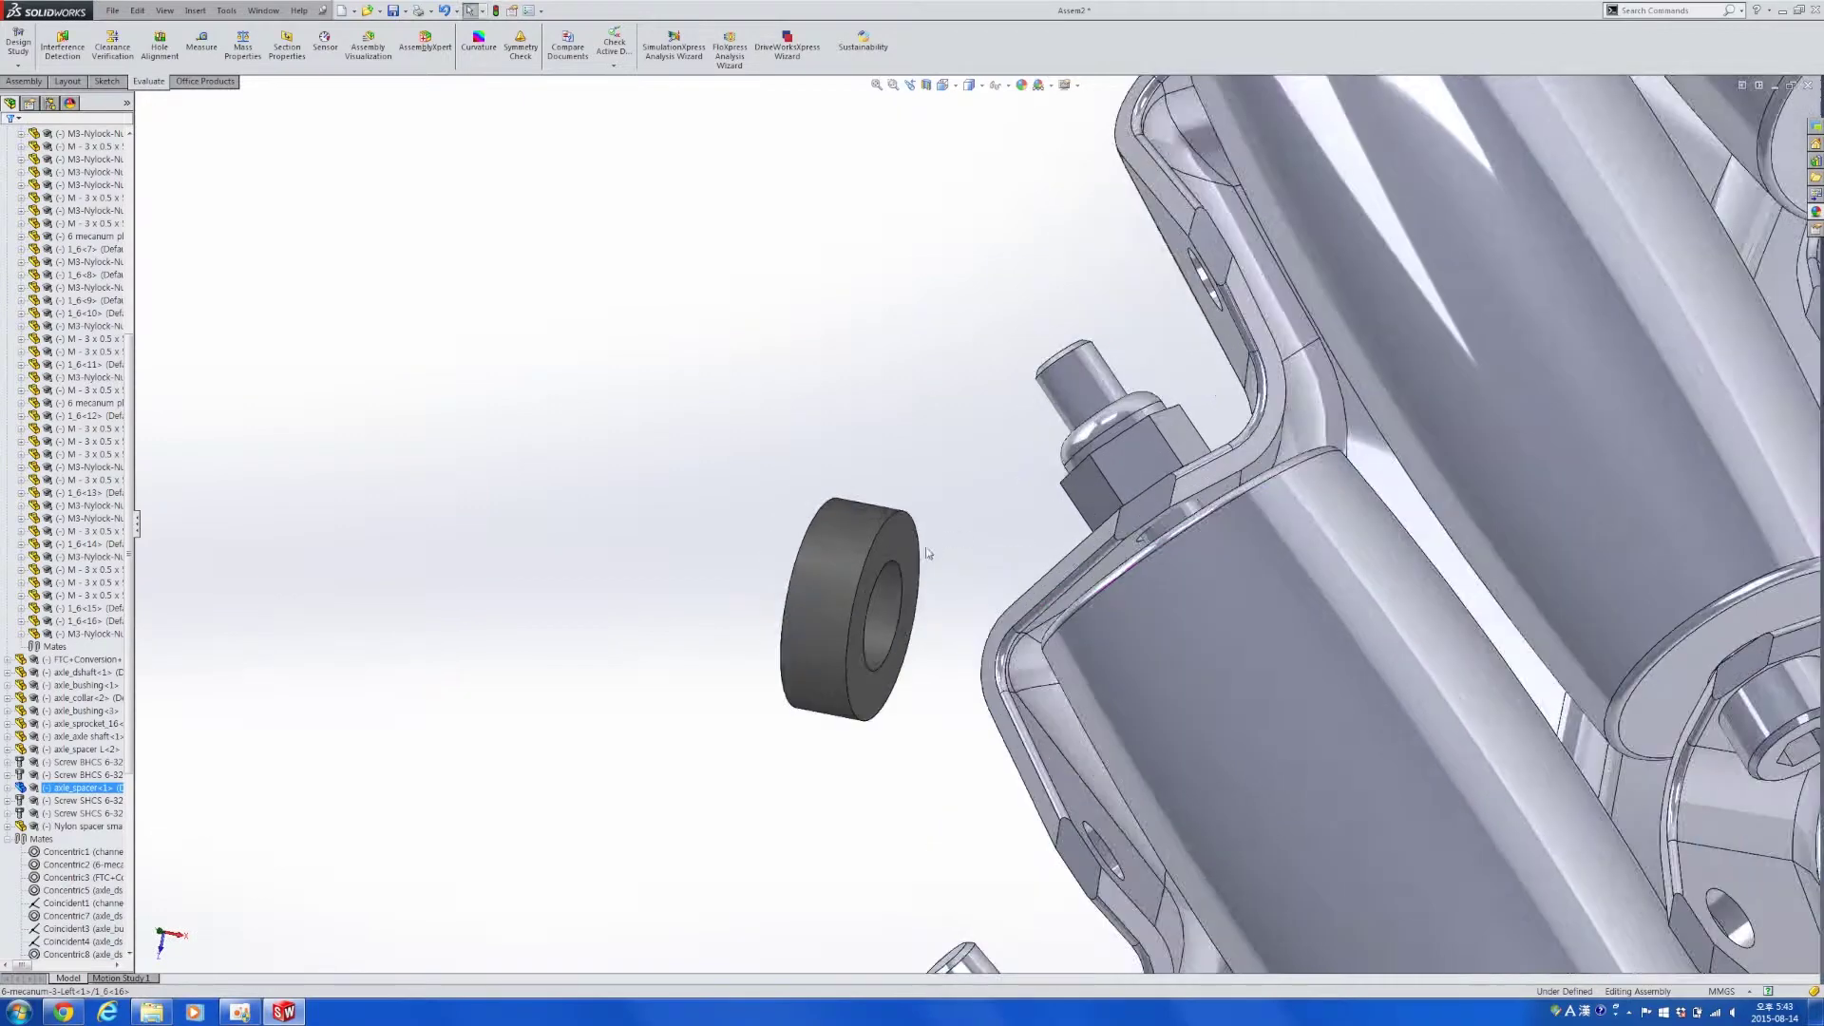
pyautogui.keyDown('ctrl'); pyautogui.click(909, 549); pyautogui.keyUp('ctrl')
pyautogui.click(947, 531)
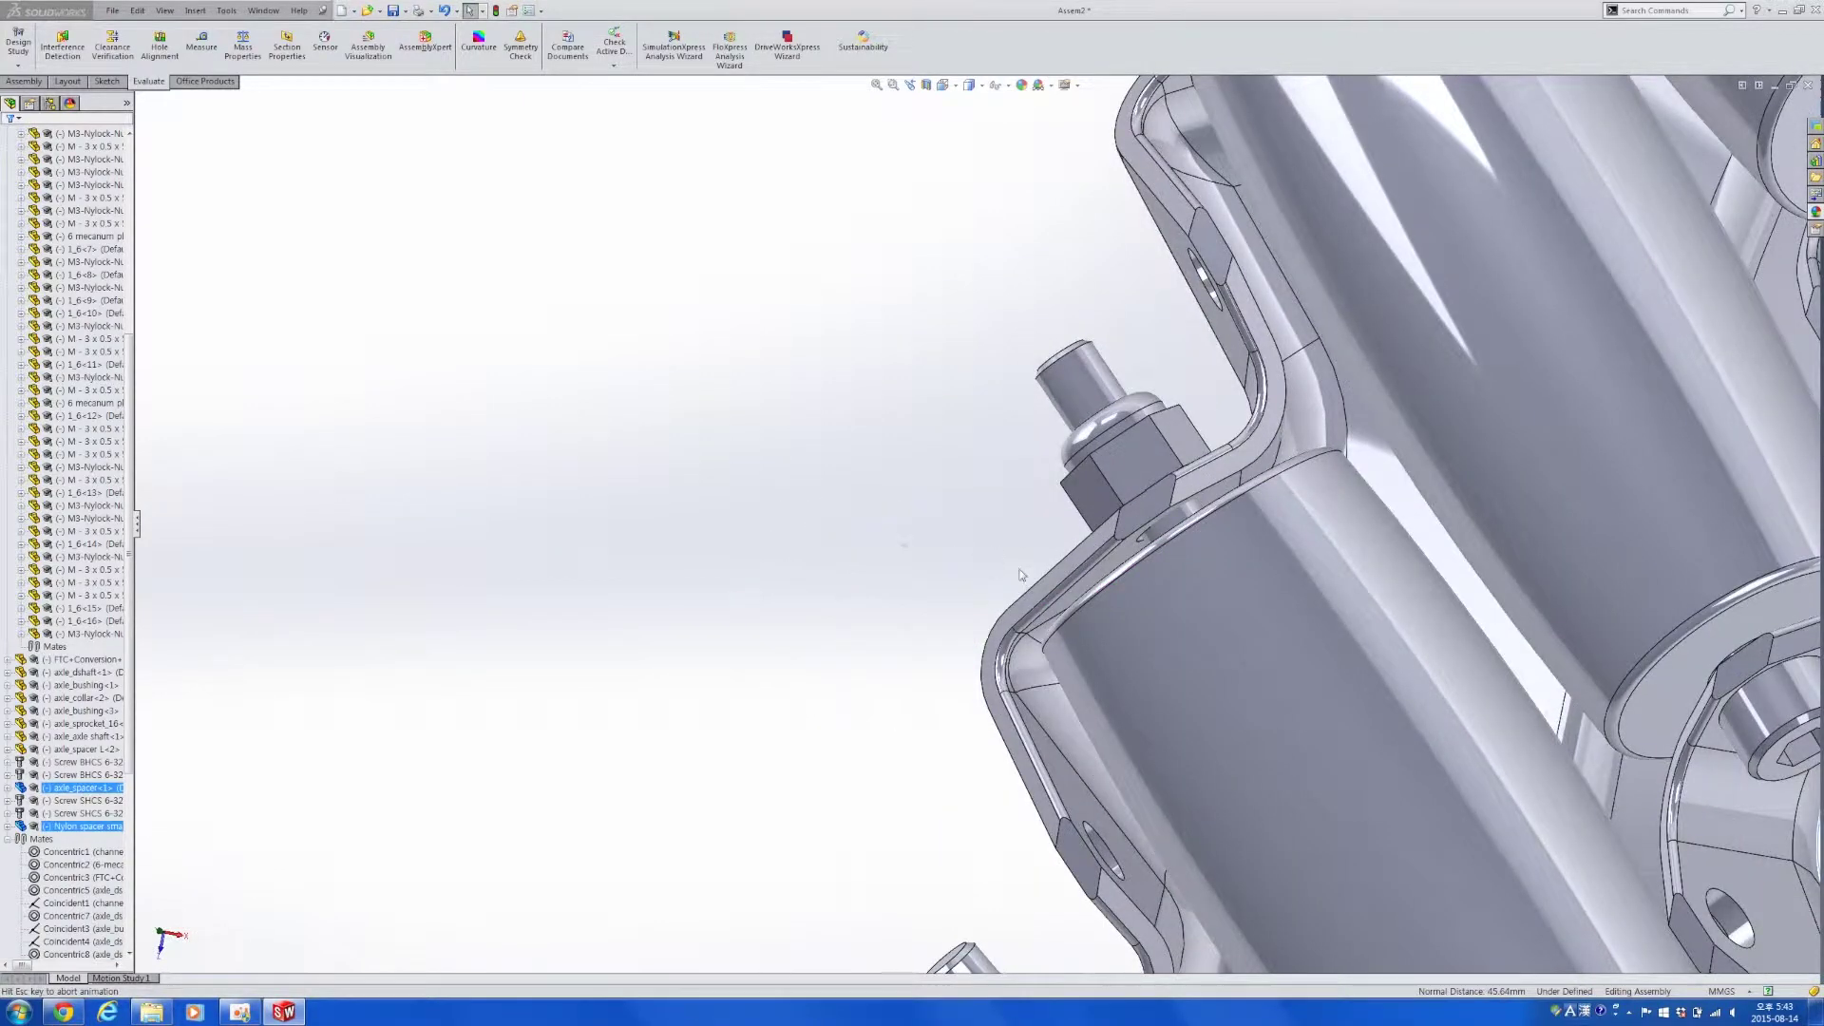
# Copy the axle collar from the channel end of the shaft and mate the copy concentric with the D-shaft.
pyautogui.moveTo(950, 532); pyautogui.dragTo(1163, 671, button='middle')
pyautogui.scroll(4, 1163, 671)
pyautogui.moveTo(1326, 644); pyautogui.dragTo(1548, 635, button='middle')
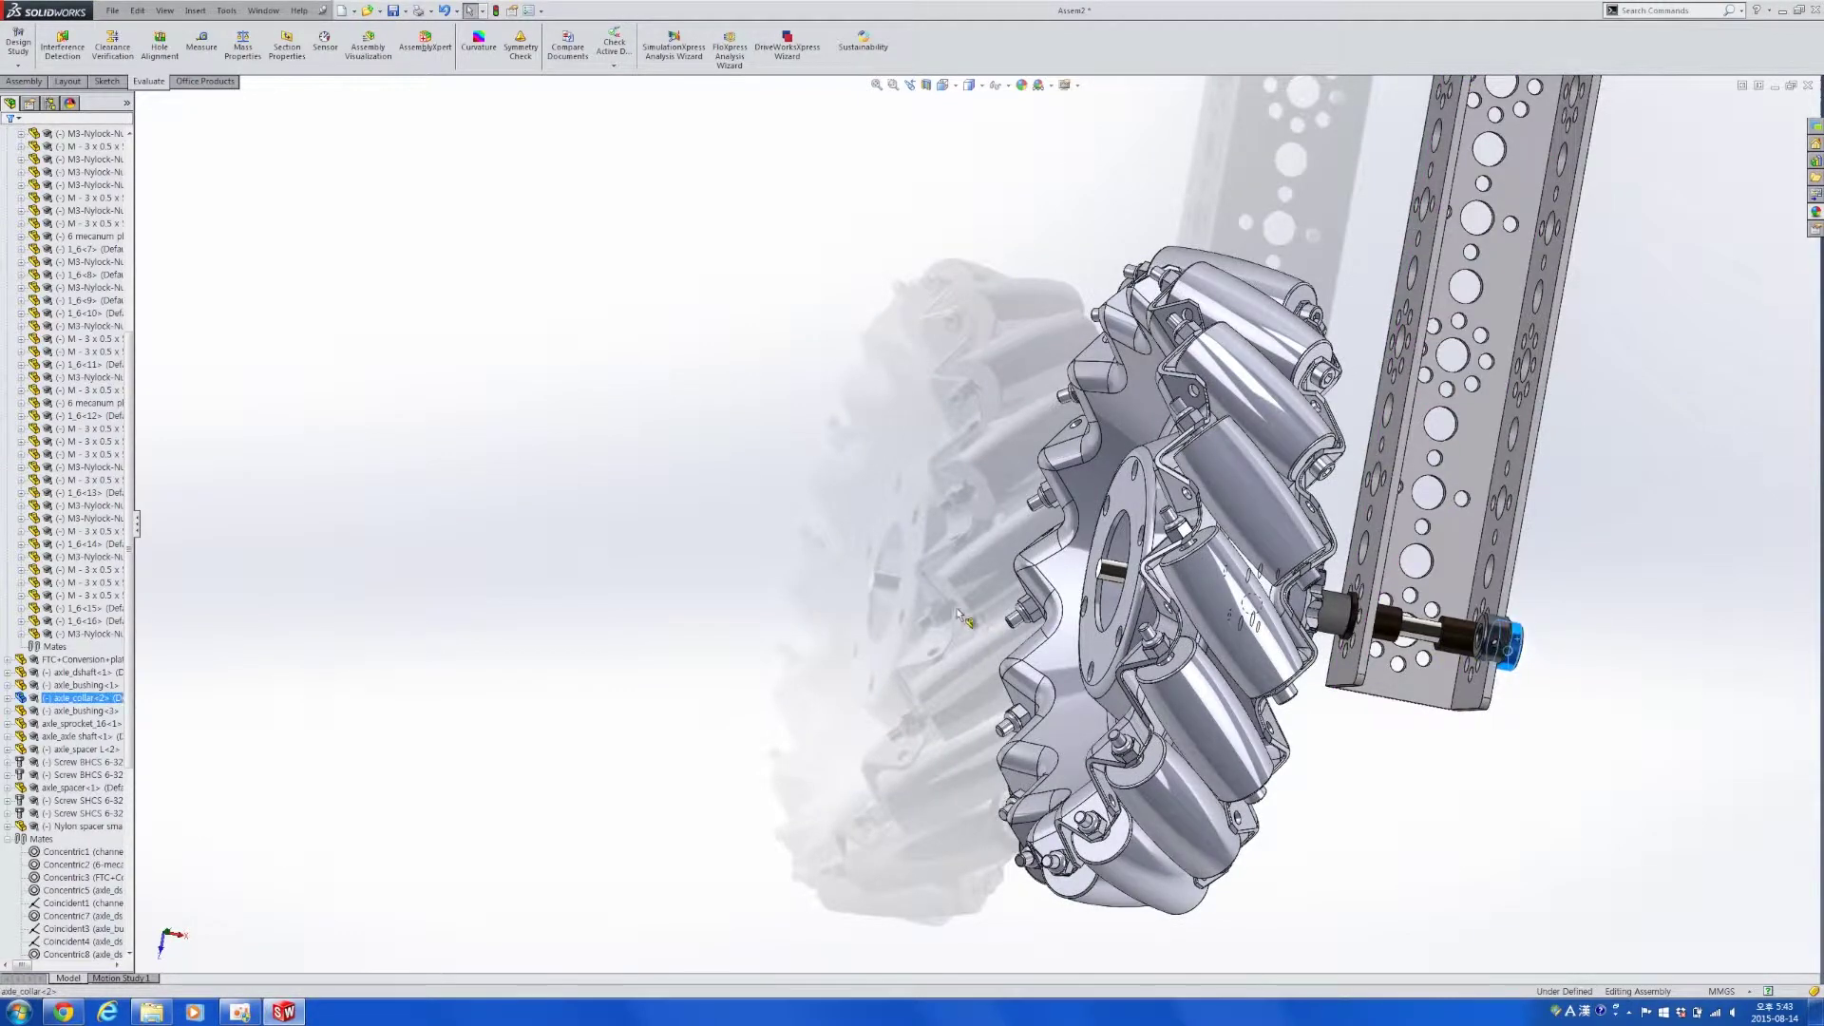
pyautogui.moveTo(962, 616); pyautogui.dragTo(936, 561)
pyautogui.scroll(-3, 935, 560)
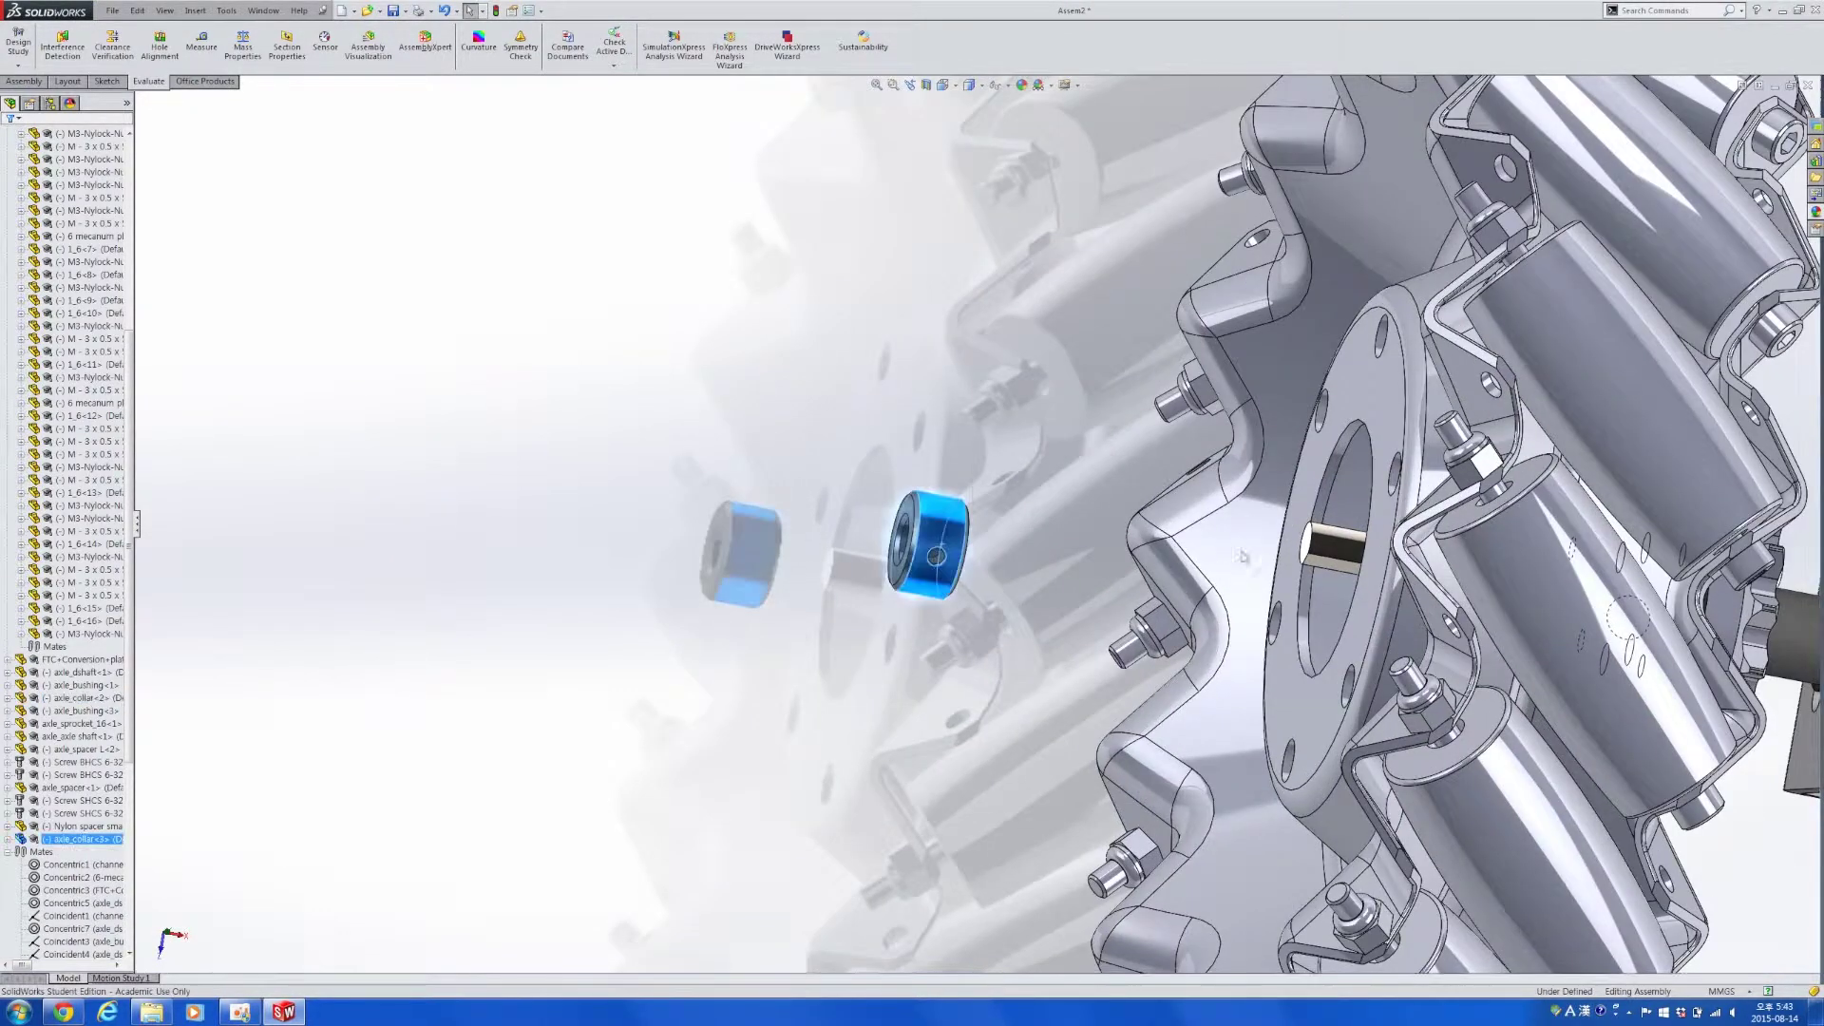
pyautogui.keyDown('ctrl'); pyautogui.click(1349, 547); pyautogui.keyUp('ctrl')
pyautogui.click(1437, 524)
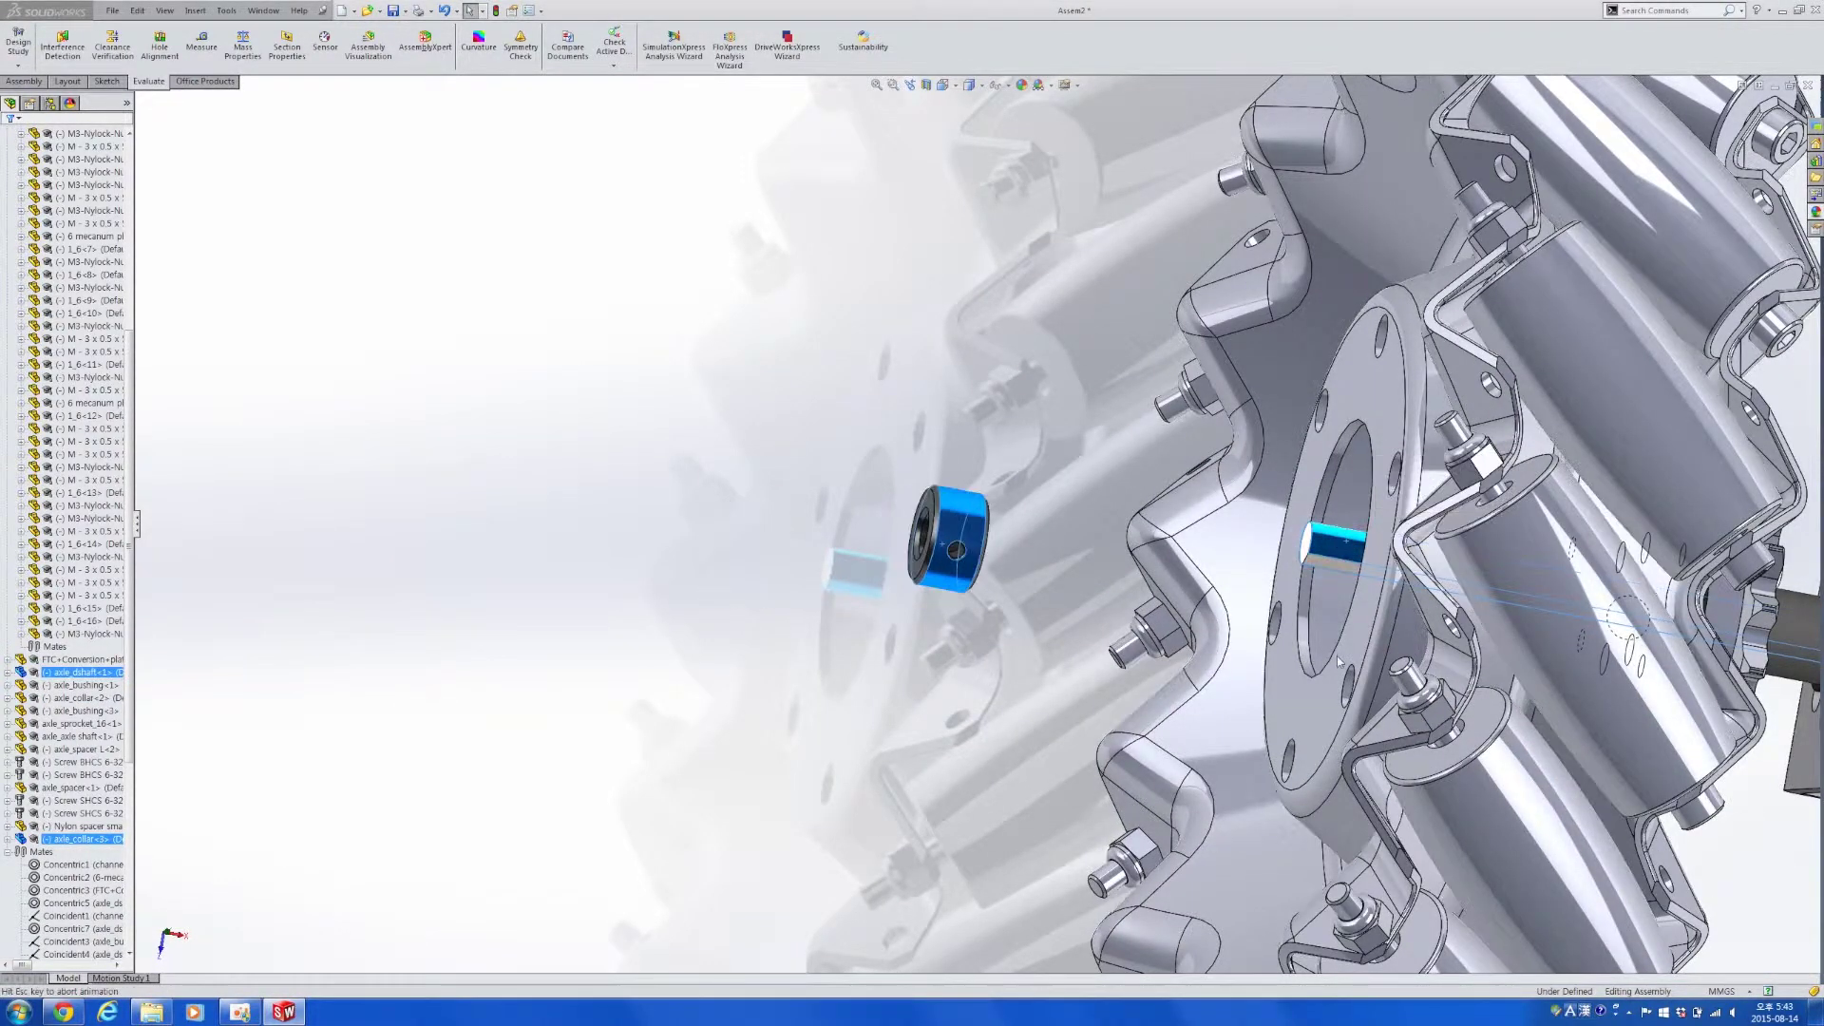
# Mate the inner face of the copied axle collar coincident with the outer face of the nylon spacer.
pyautogui.scroll(1, 1183, 614)
pyautogui.moveTo(1184, 614); pyautogui.dragTo(1316, 604, button='middle')
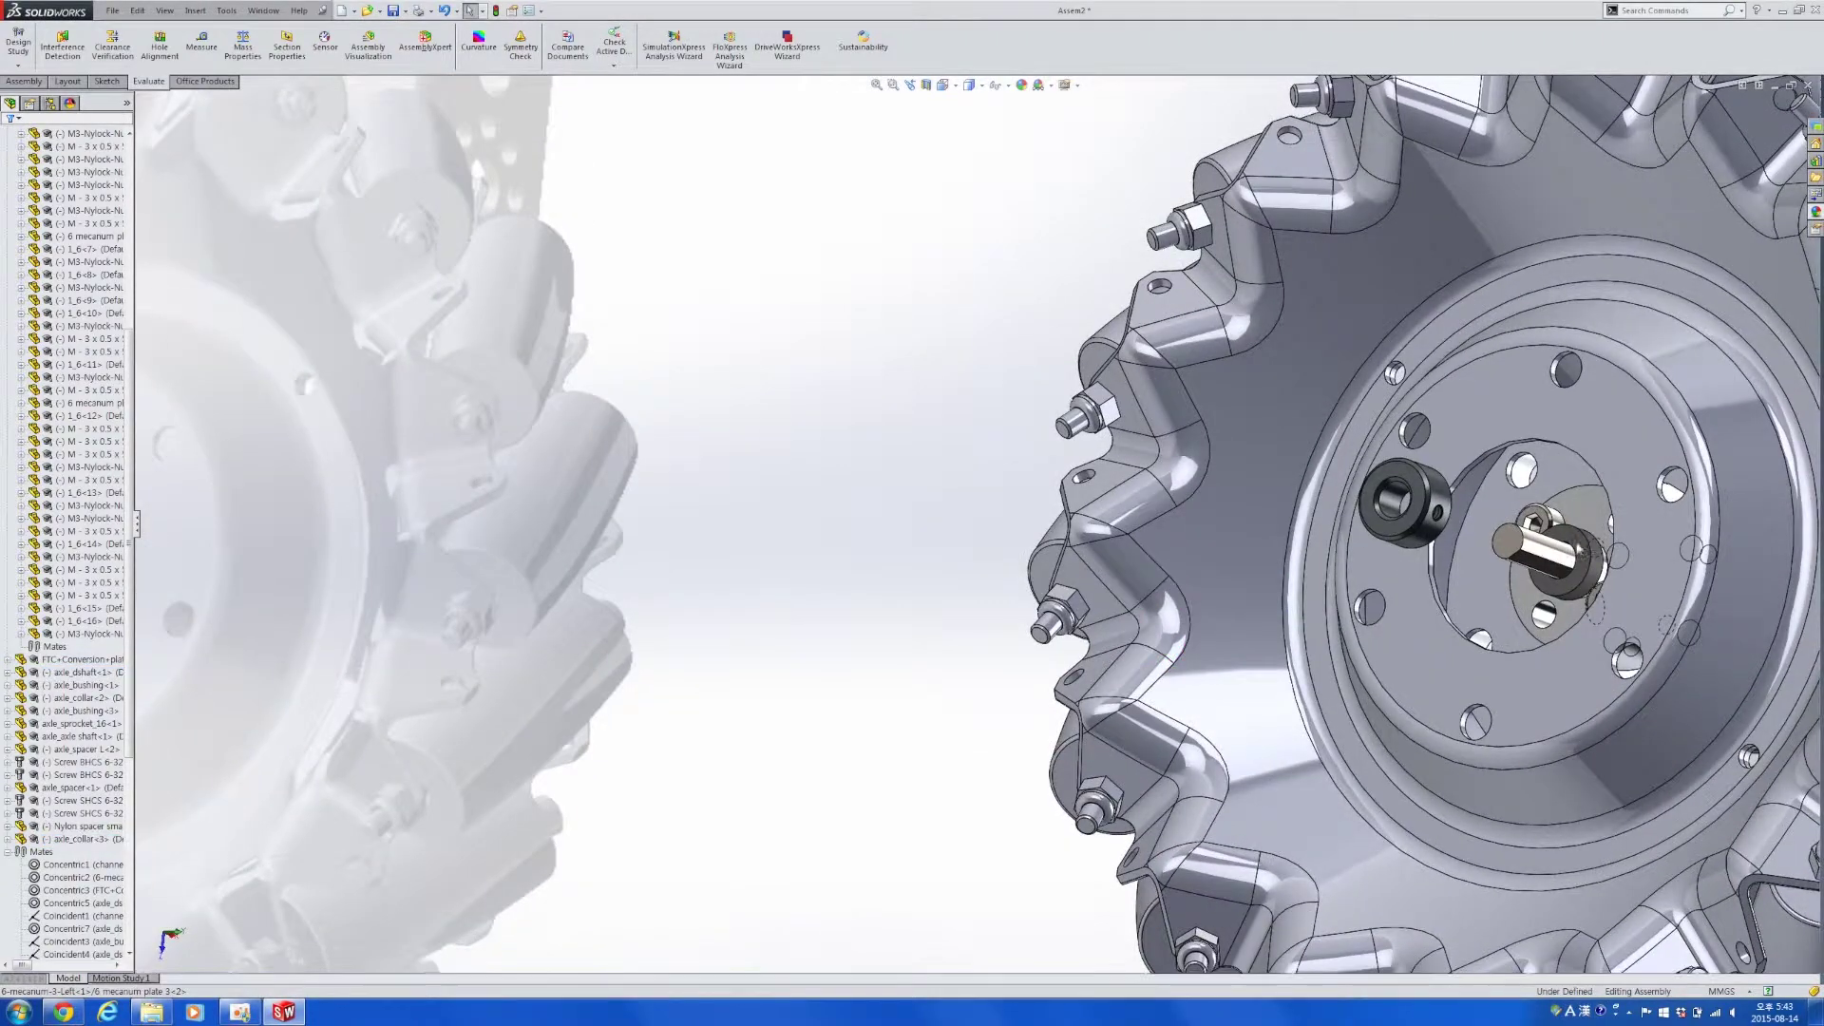
pyautogui.click(1577, 546)
pyautogui.scroll(2, 1504, 573)
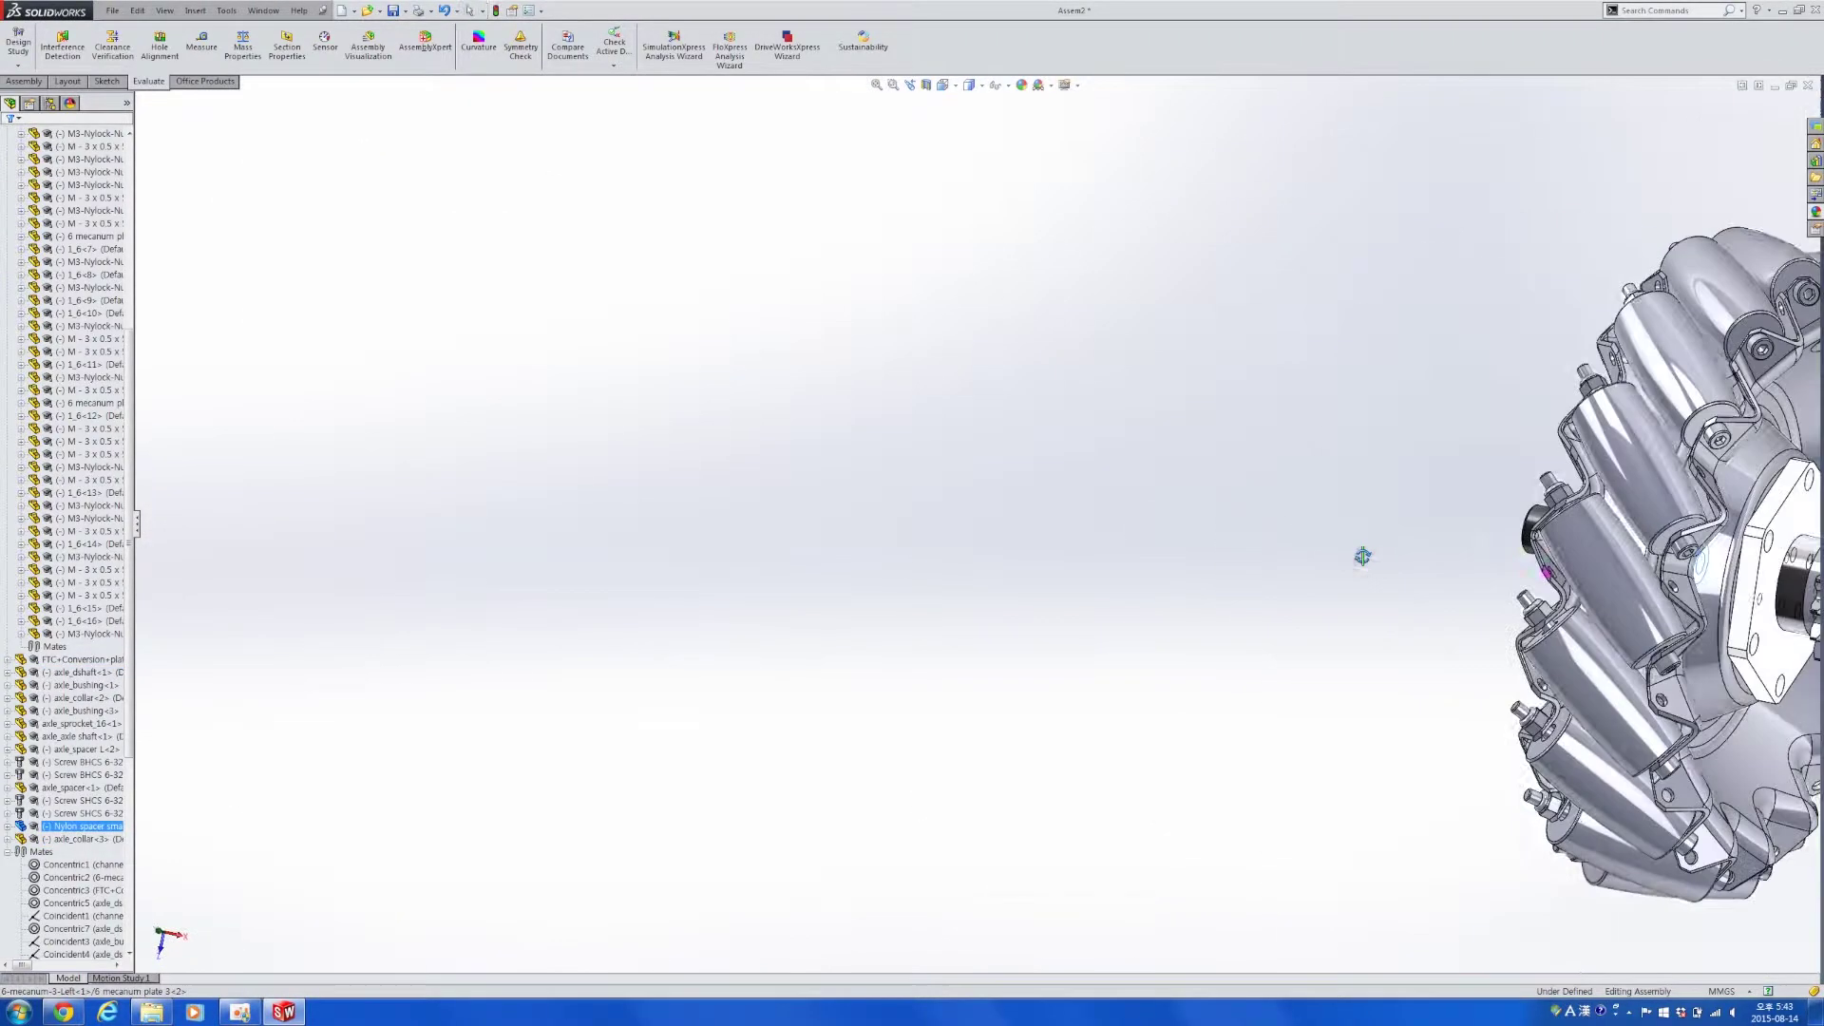
pyautogui.scroll(-5, 1450, 485)
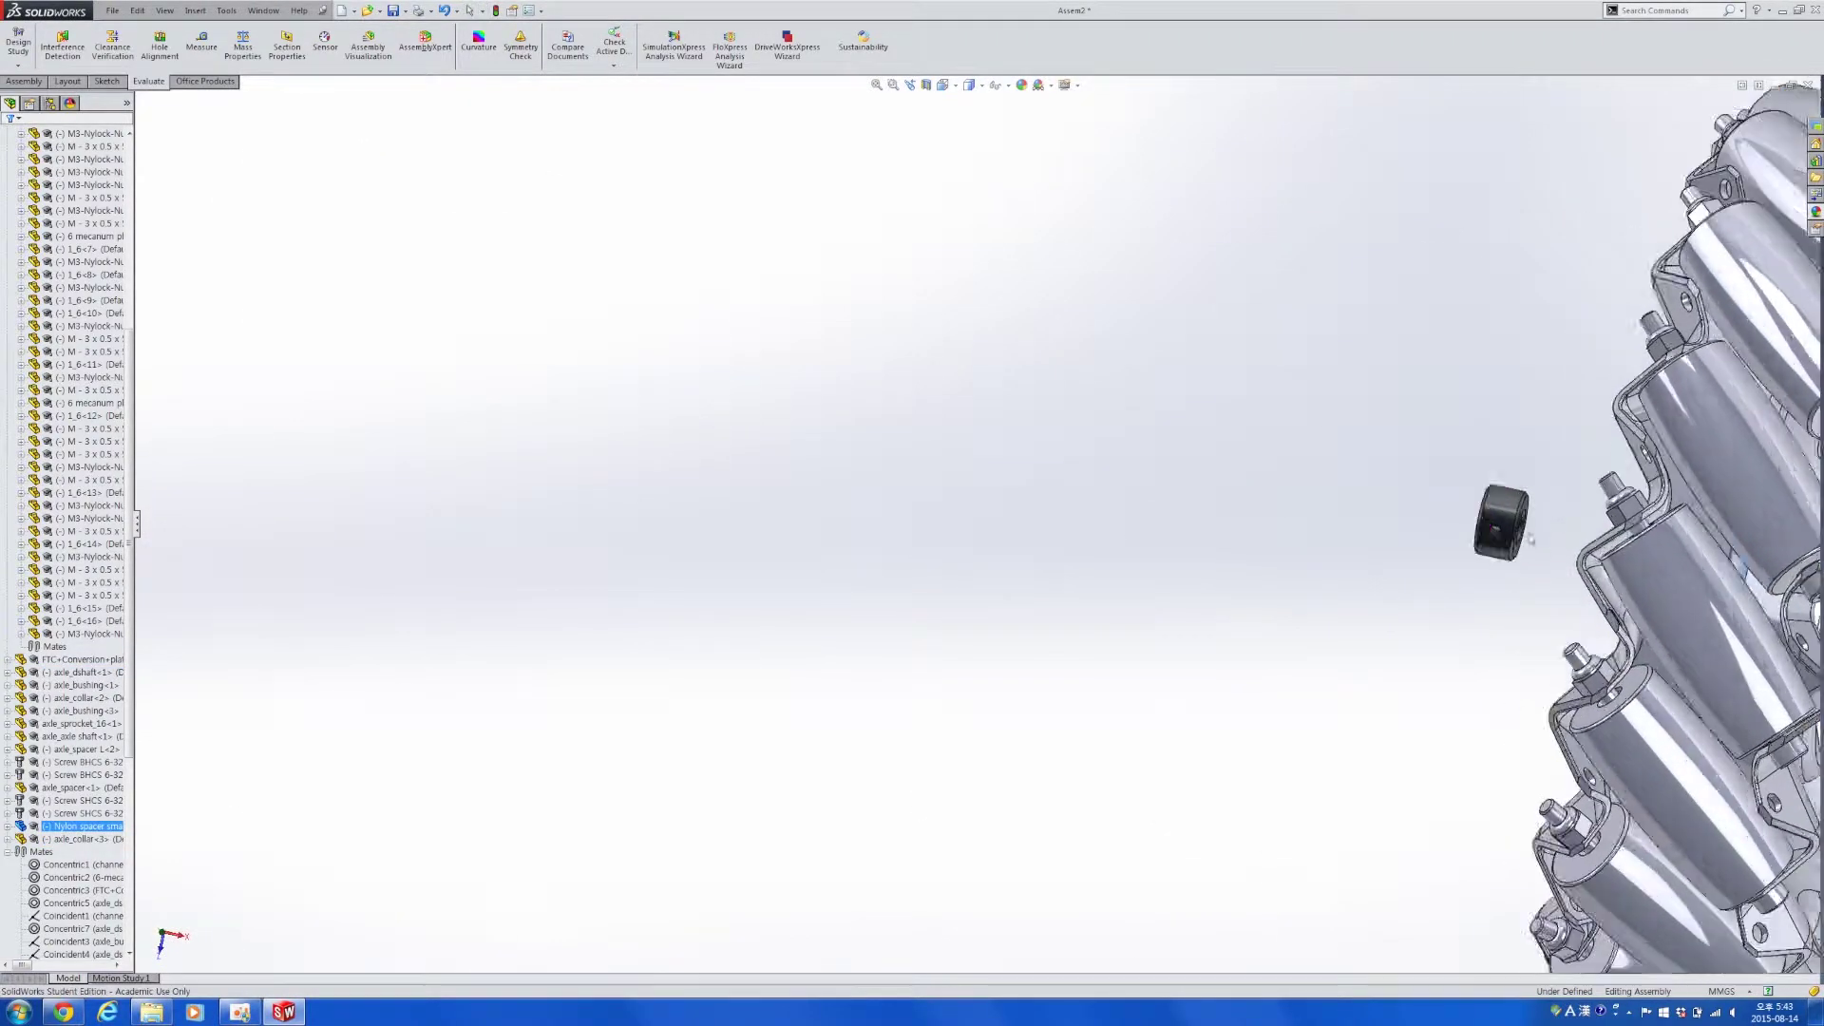
pyautogui.keyDown('ctrl'); pyautogui.click(1427, 485); pyautogui.keyUp('ctrl')
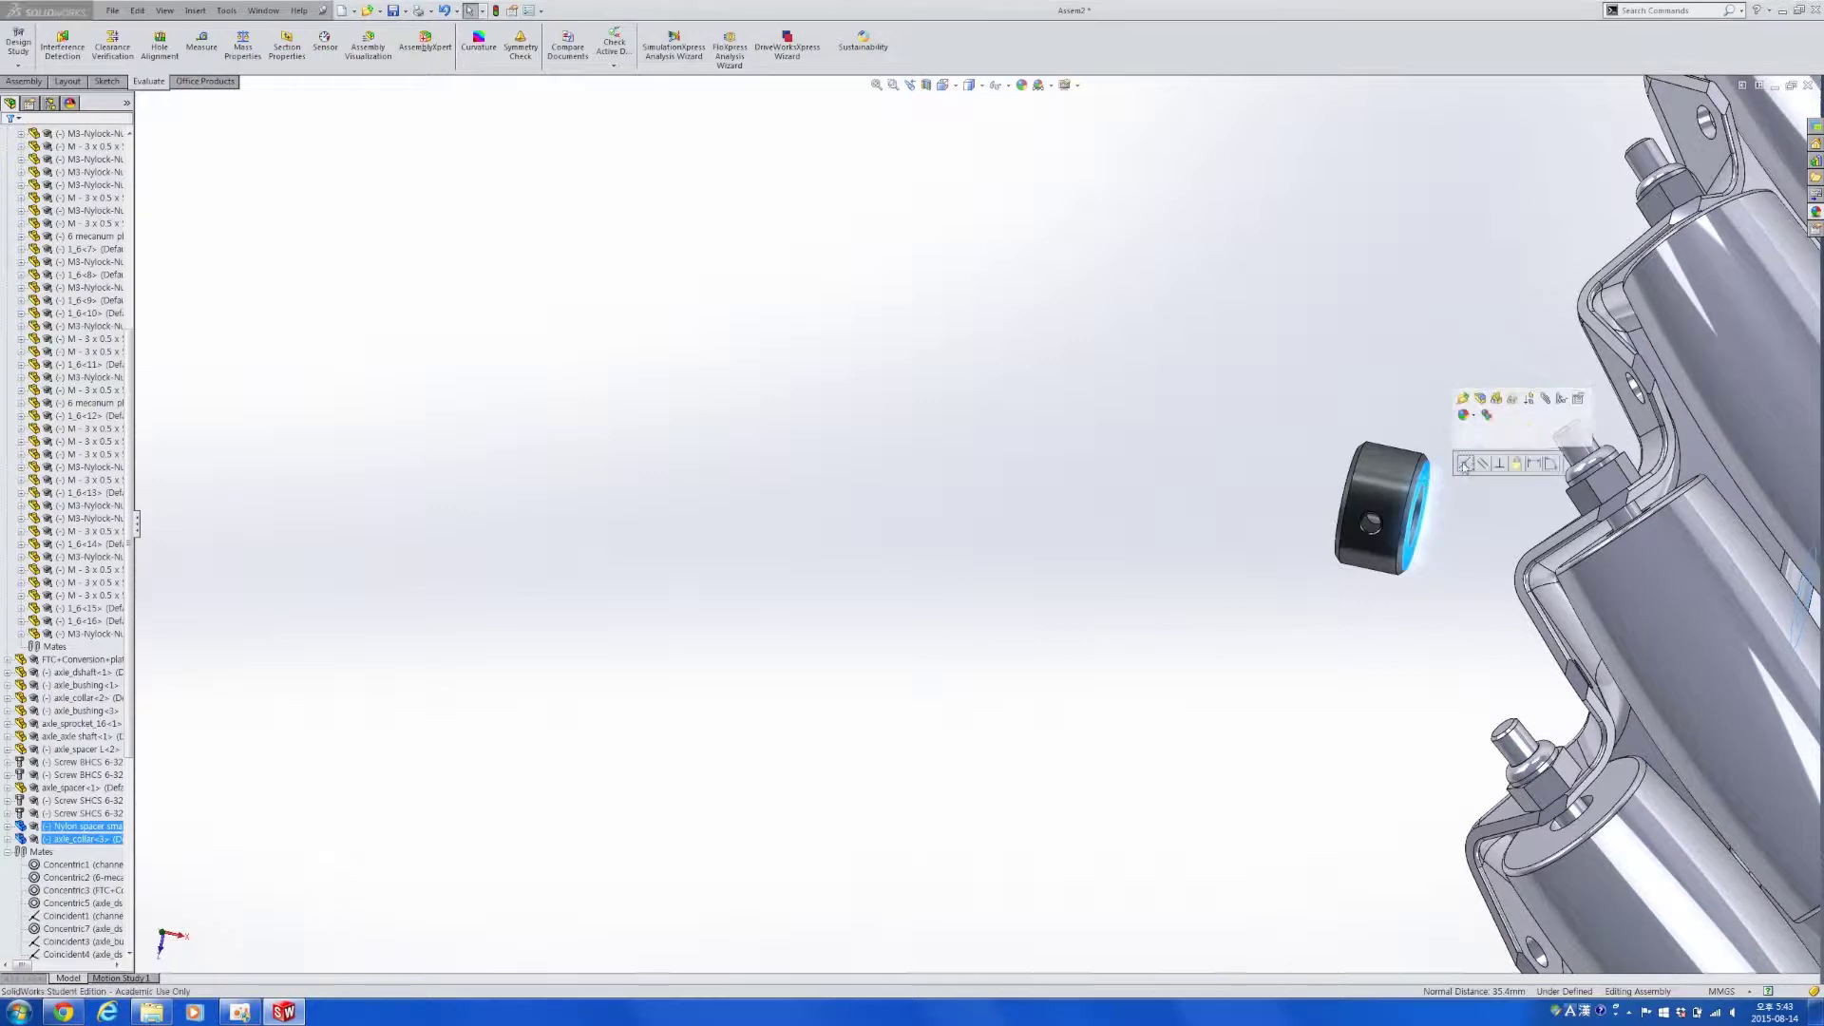
pyautogui.click(1516, 464)
pyautogui.scroll(3, 1522, 651)
pyautogui.scroll(2, 1523, 650)
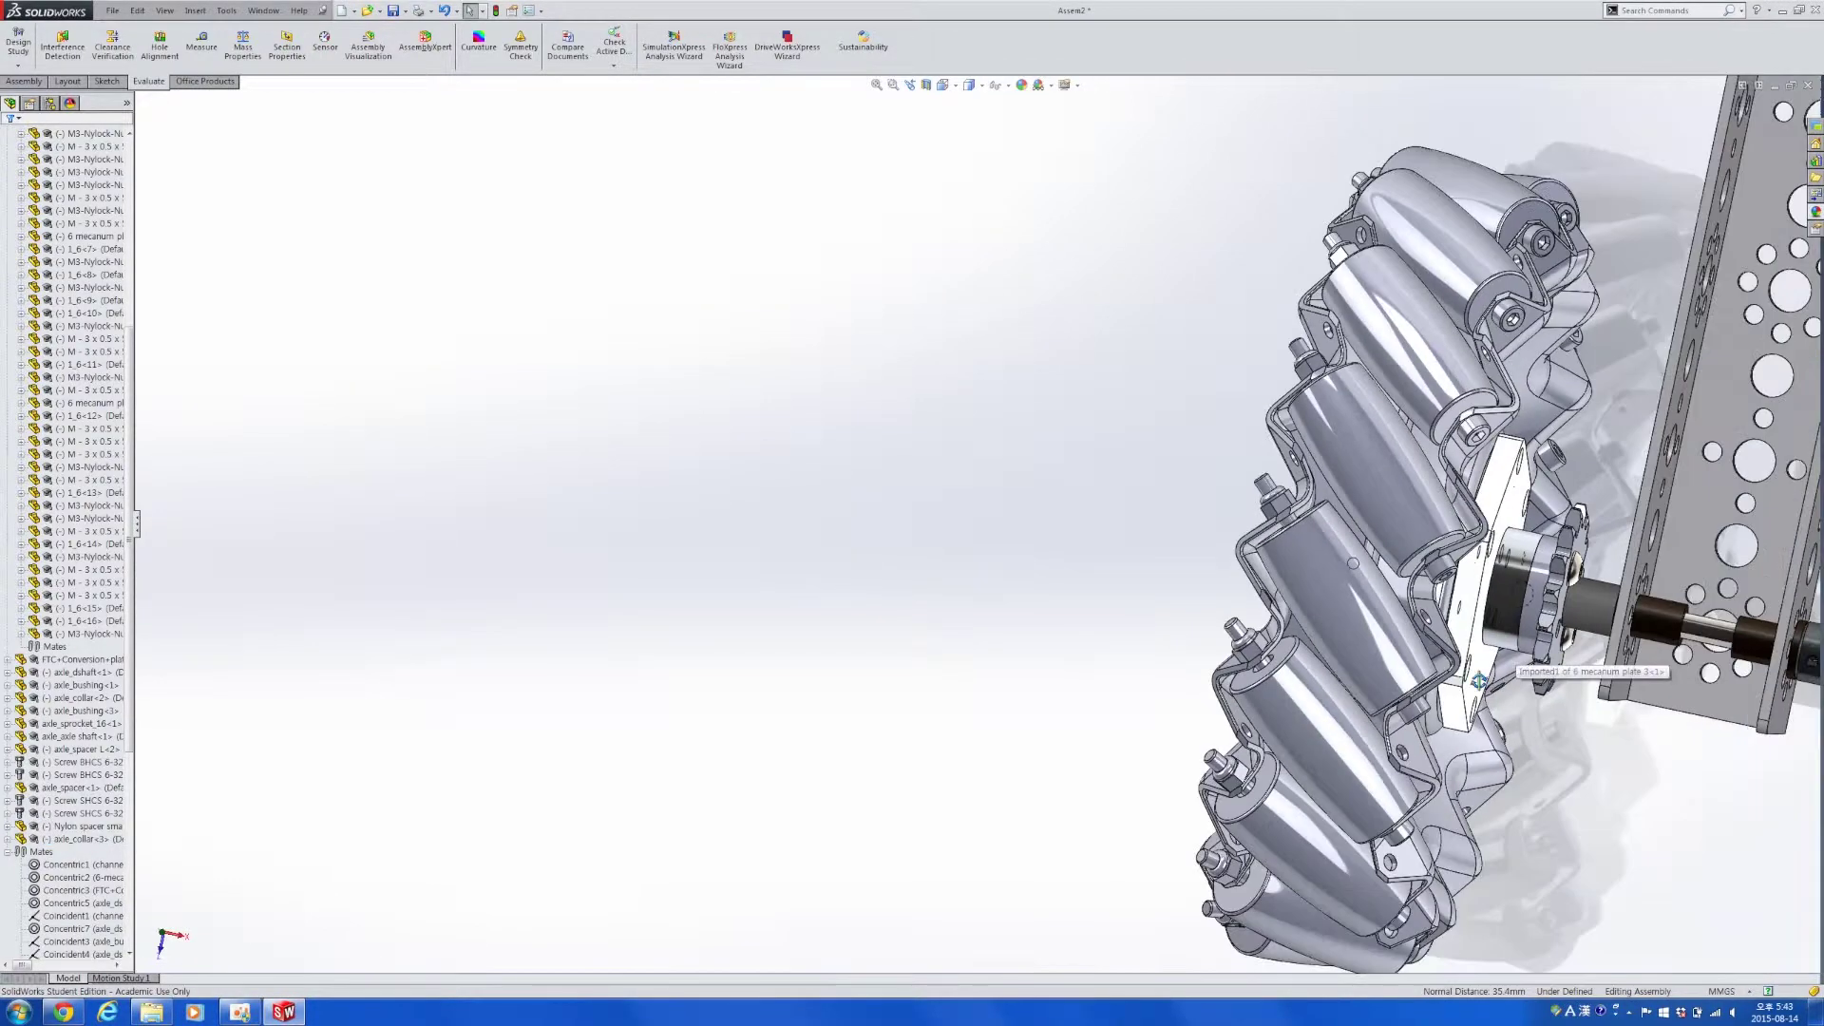
# Turn the mecanum wheel about its shaft to test its motion and examine the assembled wheel and channel from several sides.
pyautogui.moveTo(1523, 651); pyautogui.dragTo(1454, 608, button='middle')
pyautogui.moveTo(1437, 504); pyautogui.dragTo(1430, 542)
pyautogui.moveTo(1370, 665); pyautogui.dragTo(1381, 708)
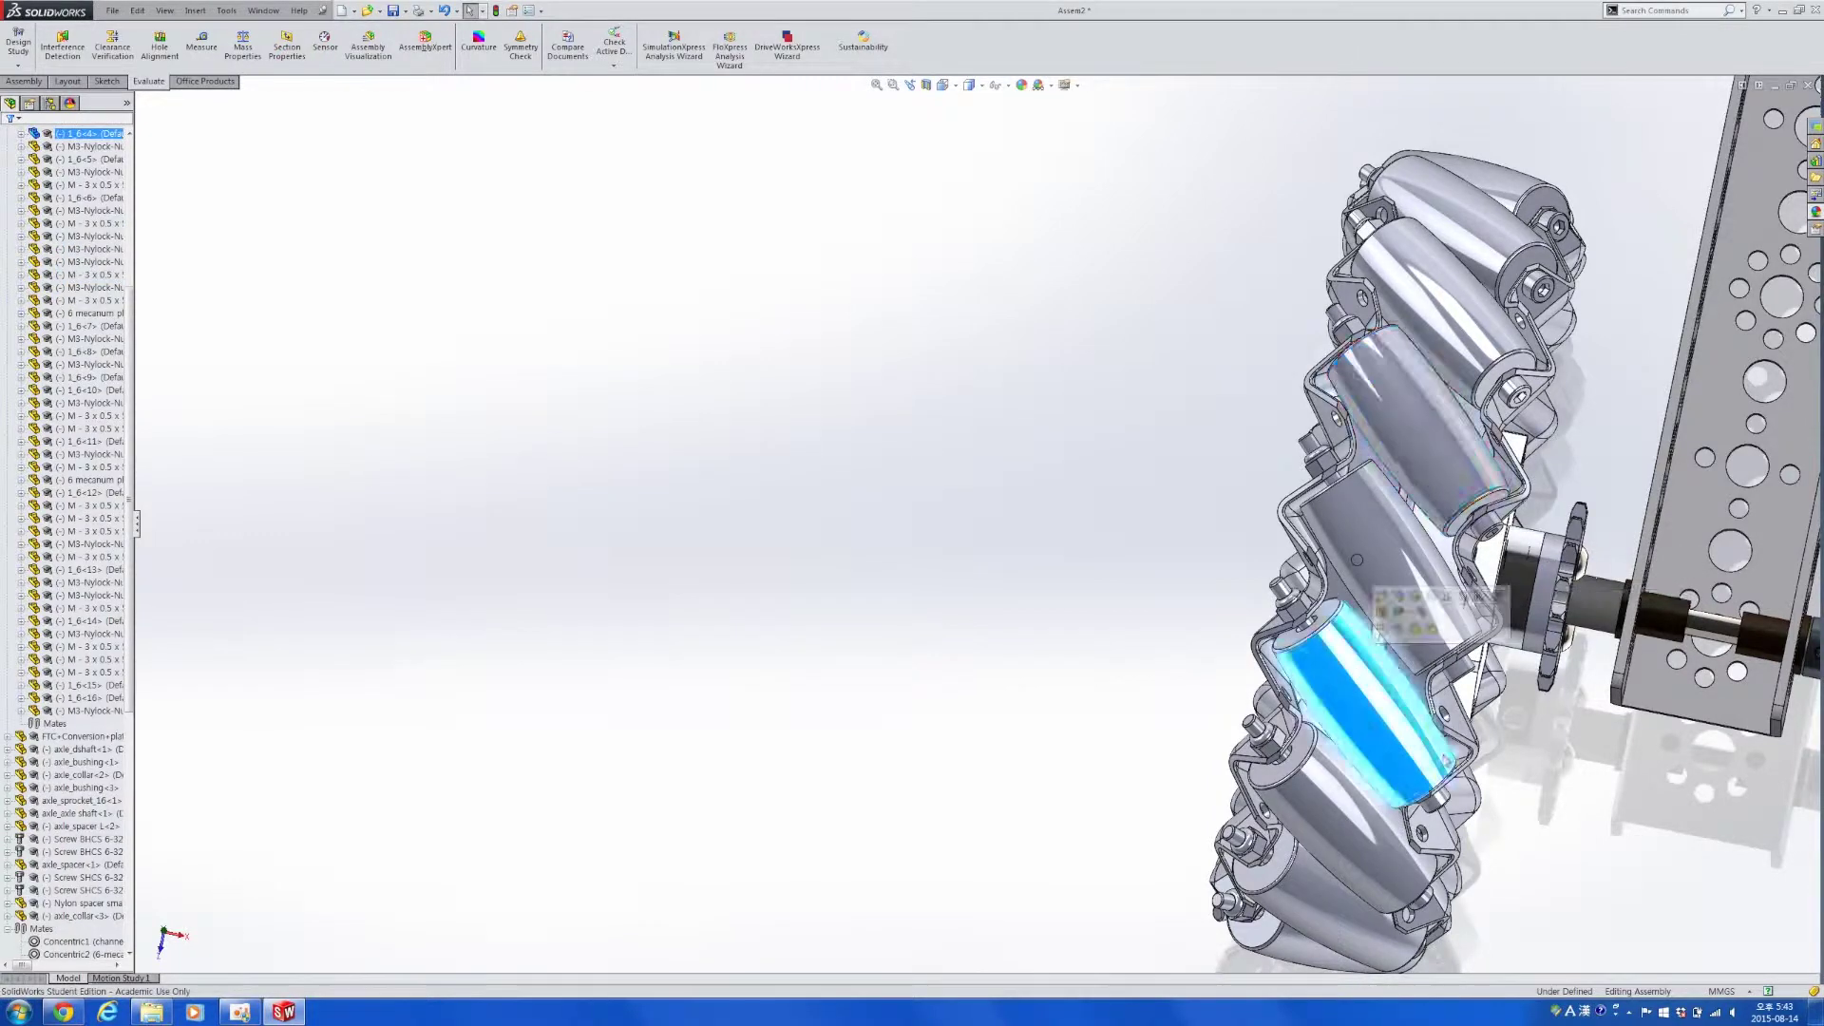
pyautogui.scroll(4, 1406, 751)
pyautogui.moveTo(1438, 788); pyautogui.dragTo(1368, 769, button='middle')
pyautogui.moveTo(1114, 620); pyautogui.dragTo(1196, 456)
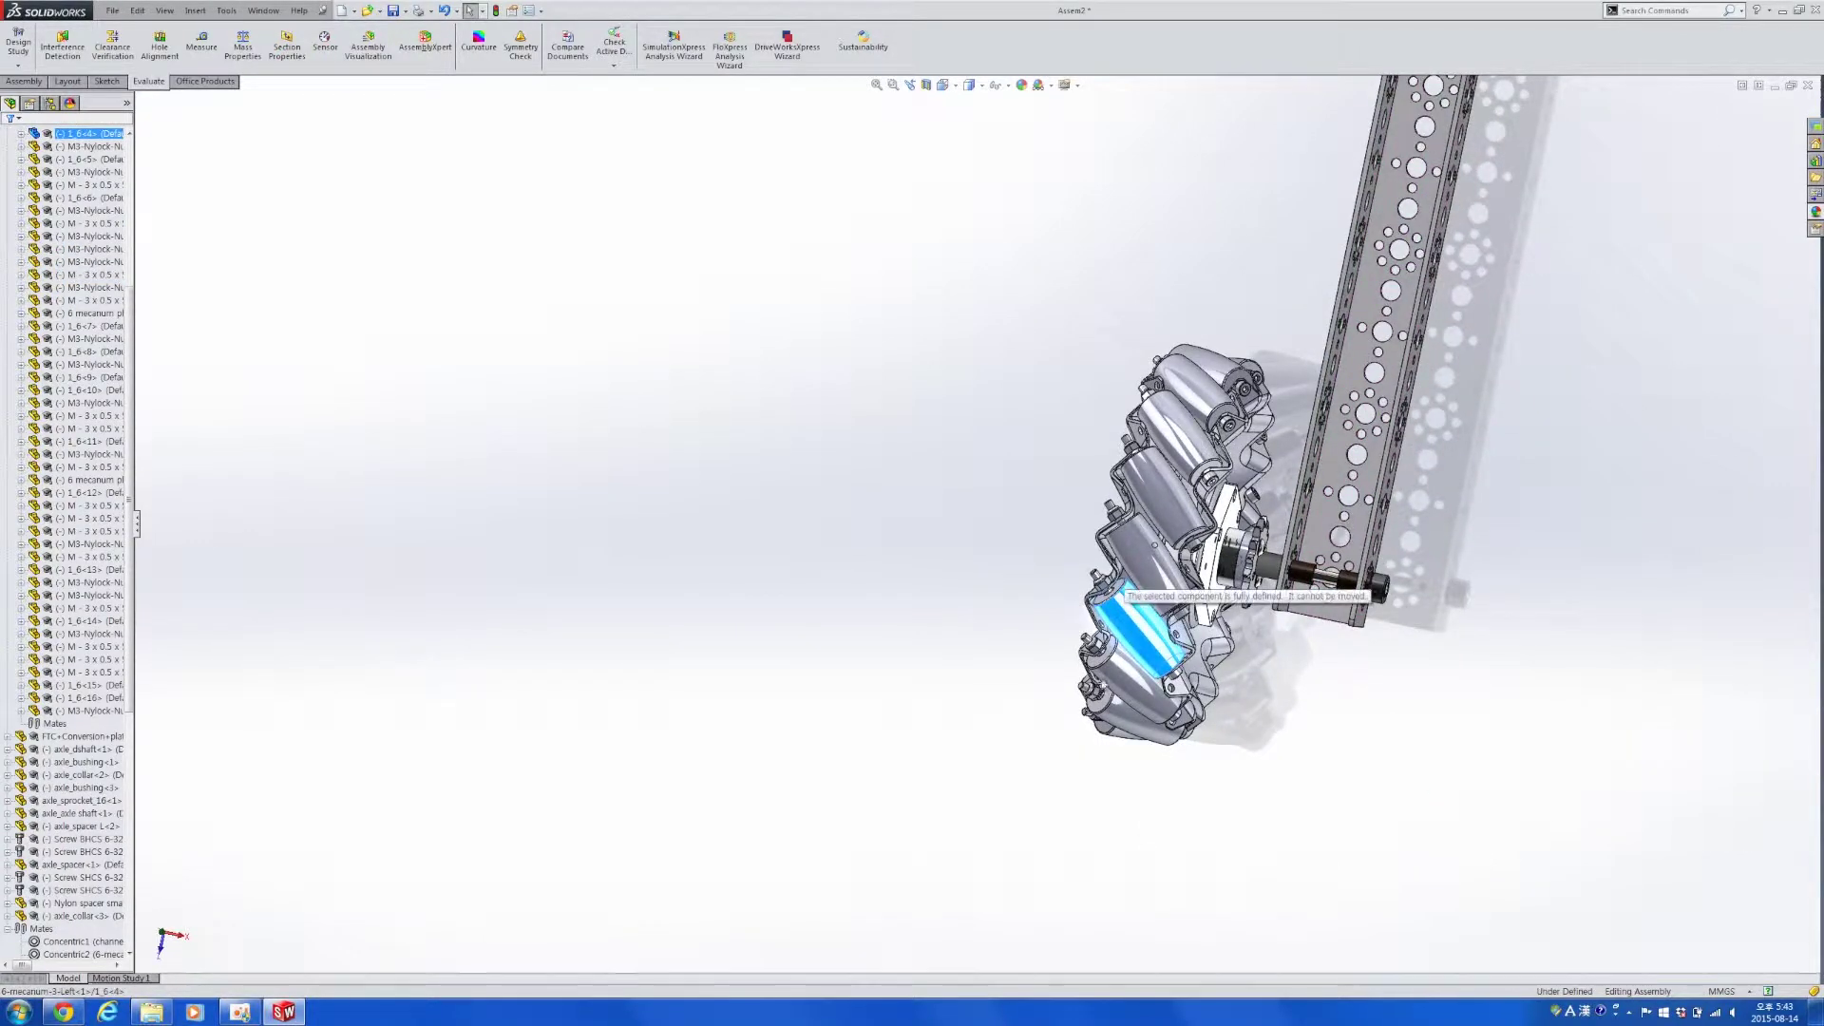
pyautogui.click(1152, 563)
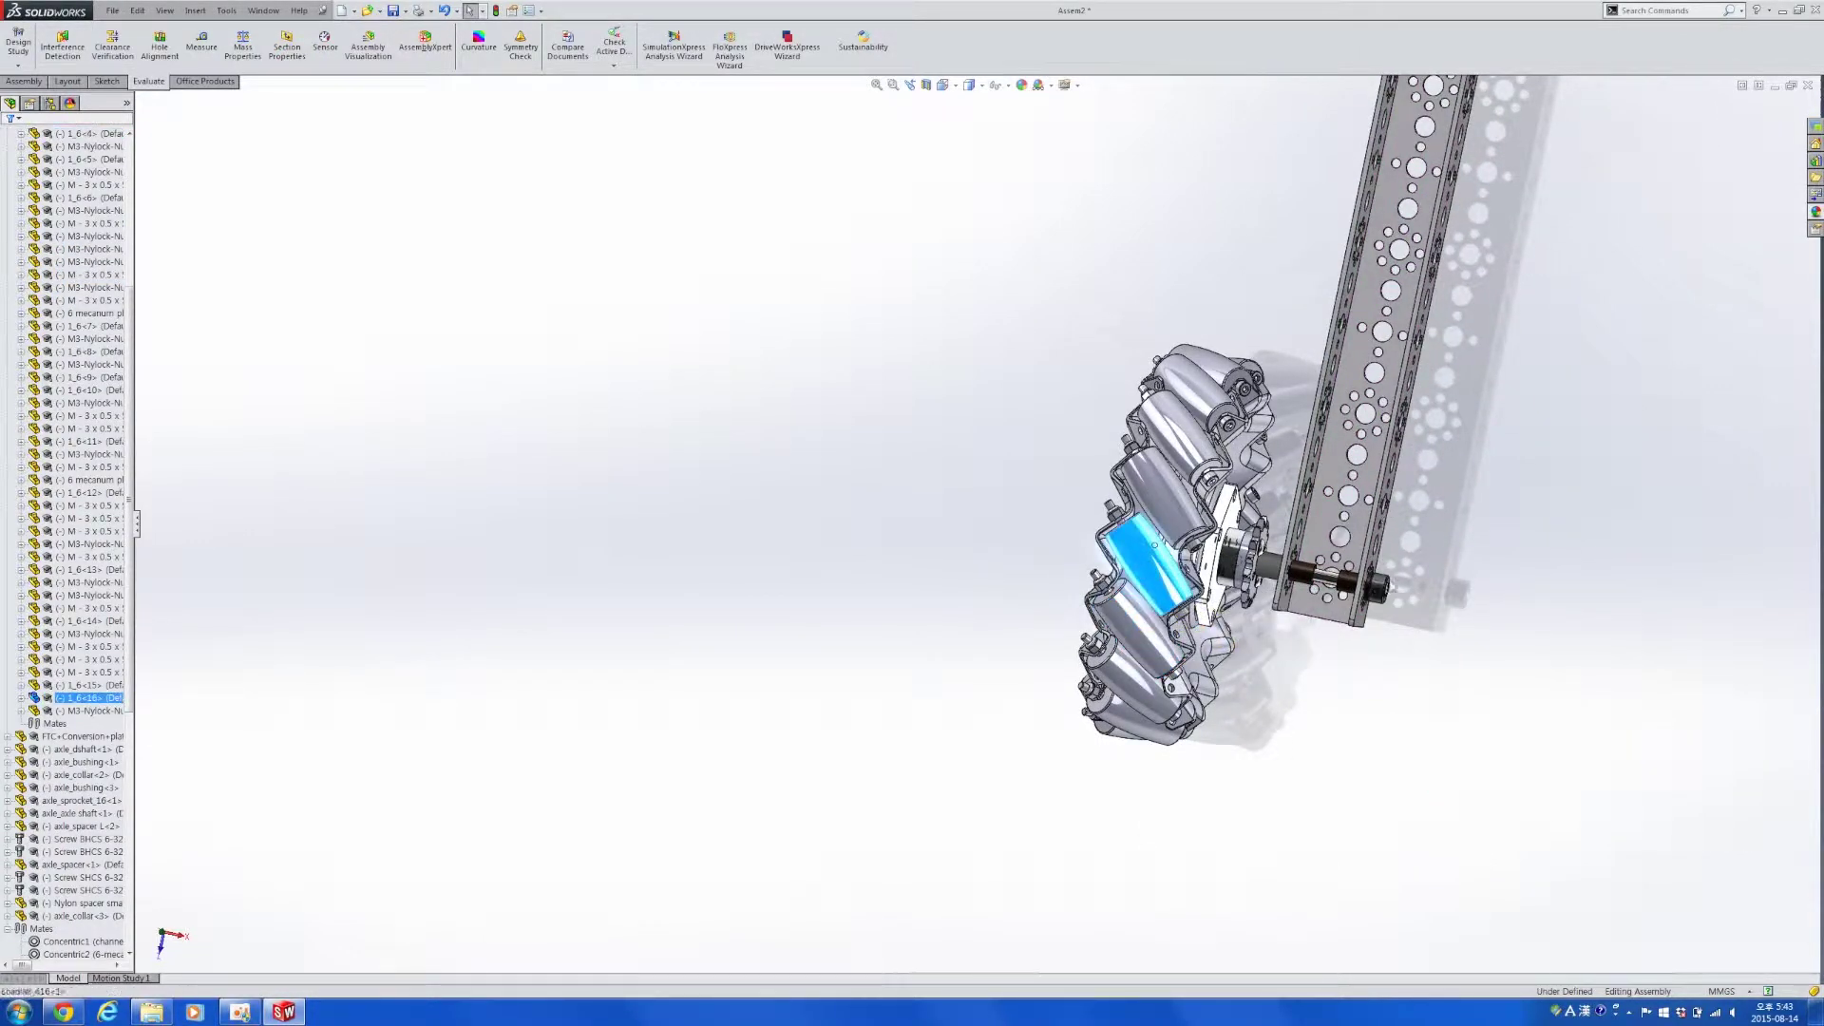
pyautogui.click(1344, 516)
pyautogui.moveTo(1325, 667); pyautogui.dragTo(1429, 701, button='middle')
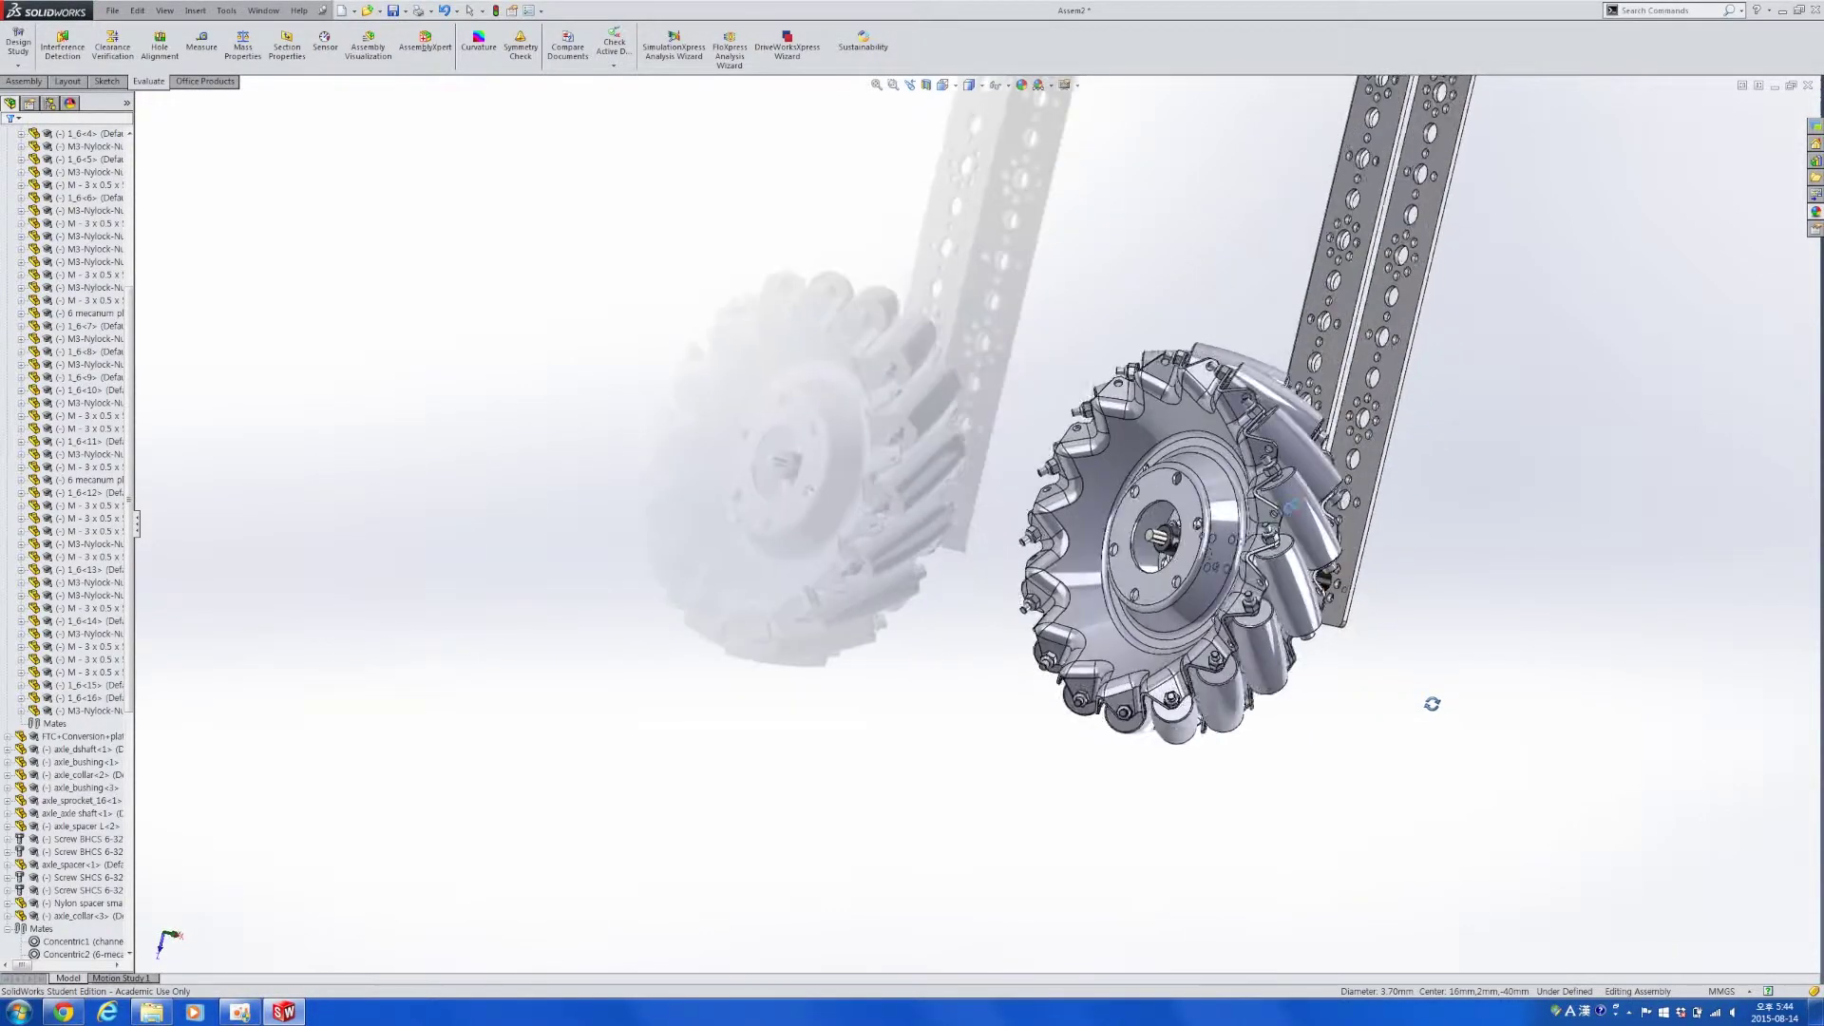
pyautogui.moveTo(1188, 568); pyautogui.dragTo(1080, 577, button='middle')
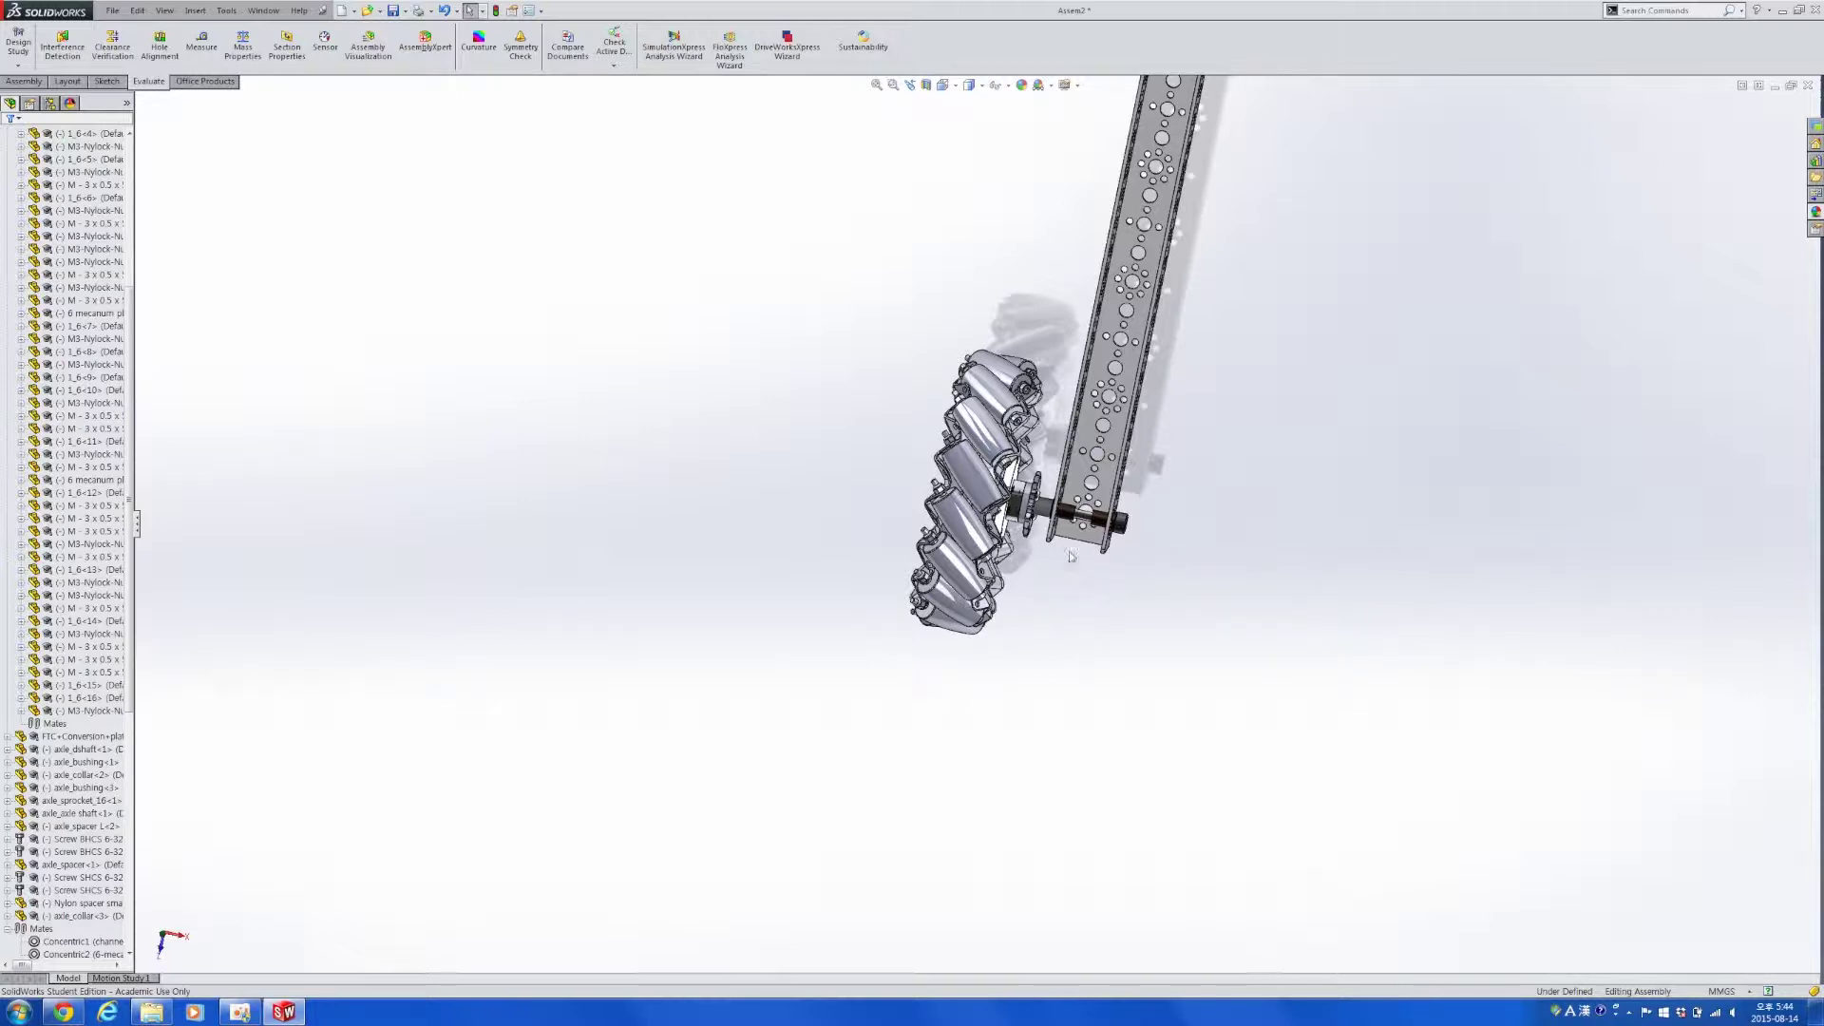
# Switch to Chrome and leave the FTC Wheel Conversion Plate page for the AndyMark home page.
pyautogui.click(69, 1016)
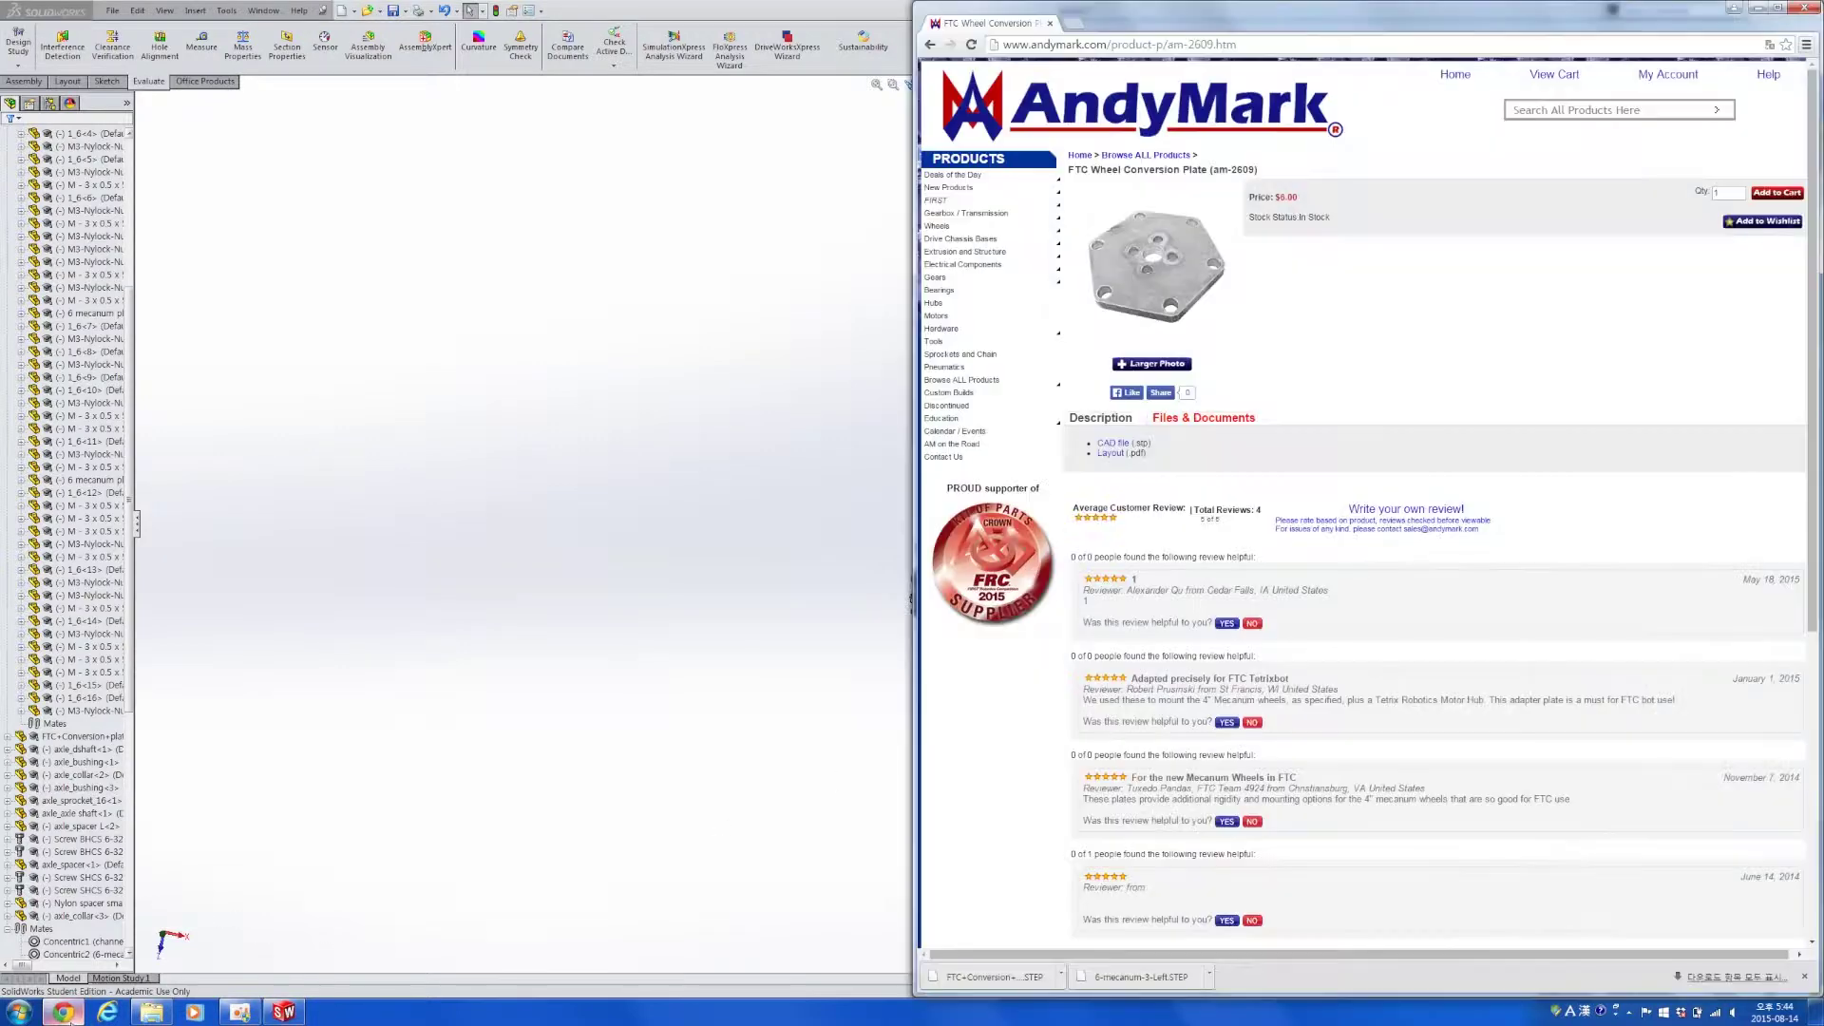
pyautogui.click(931, 46)
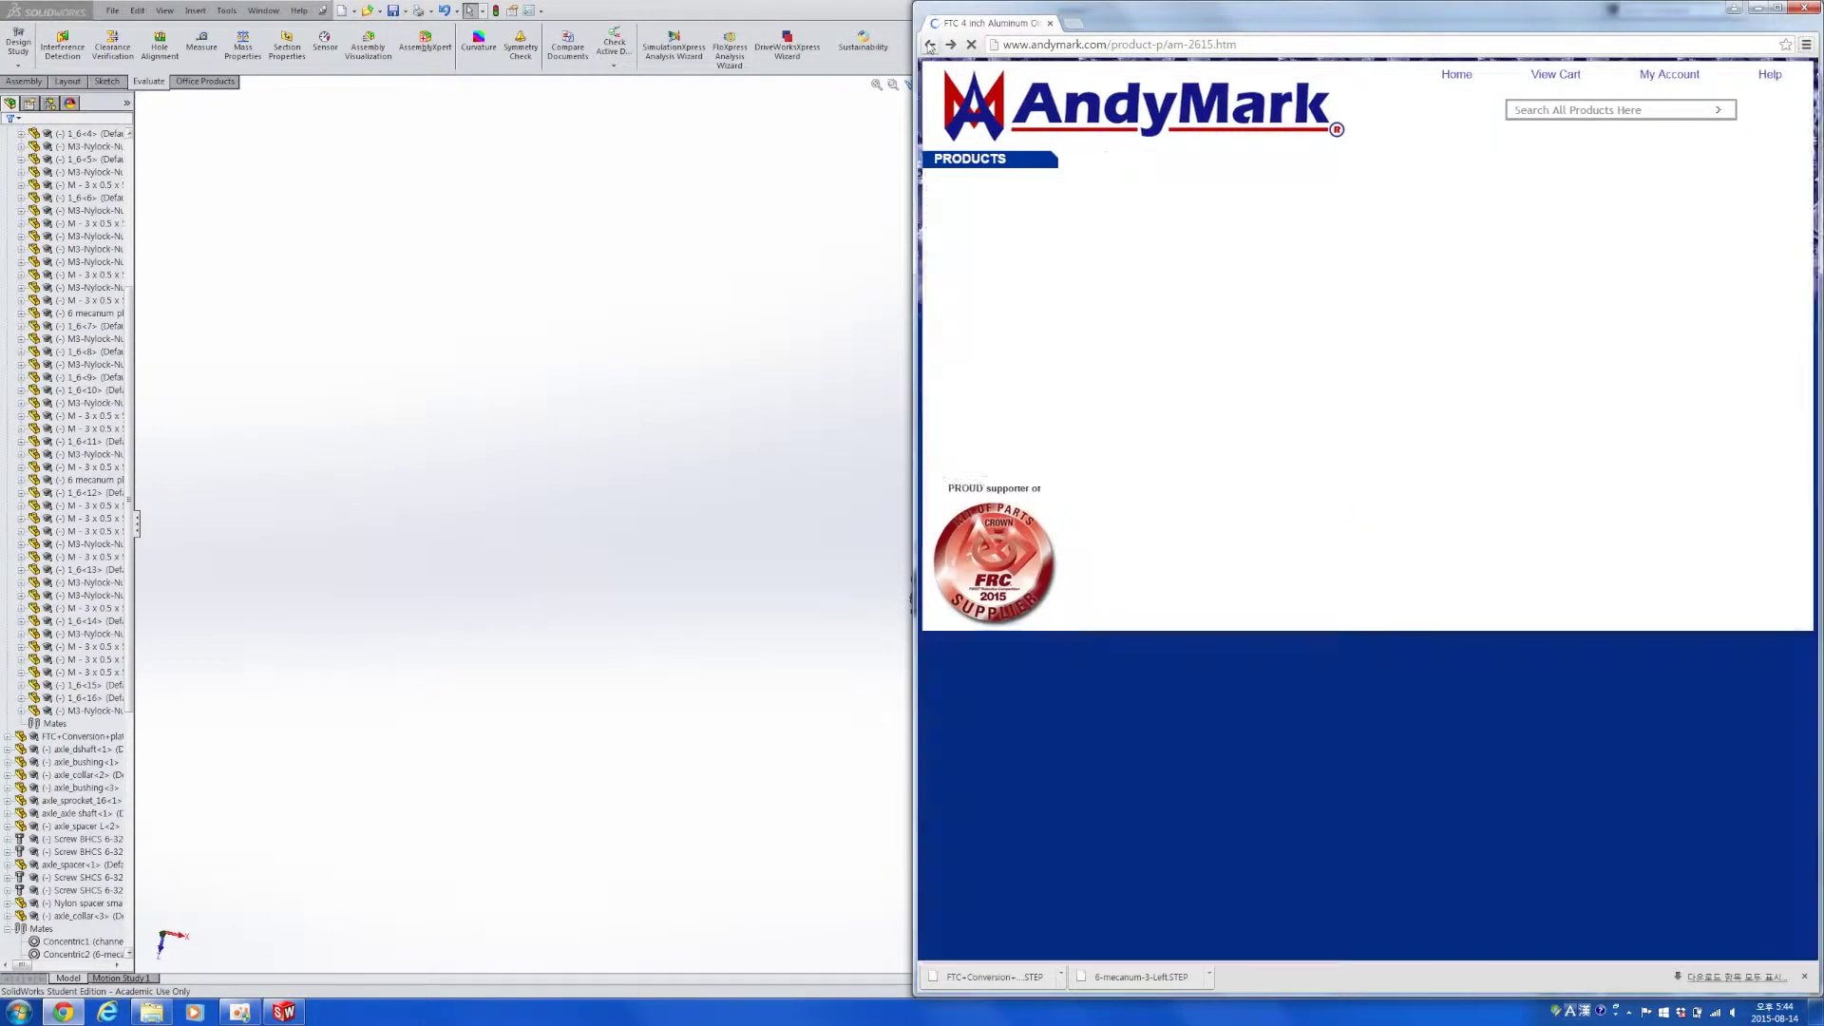
pyautogui.click(931, 46)
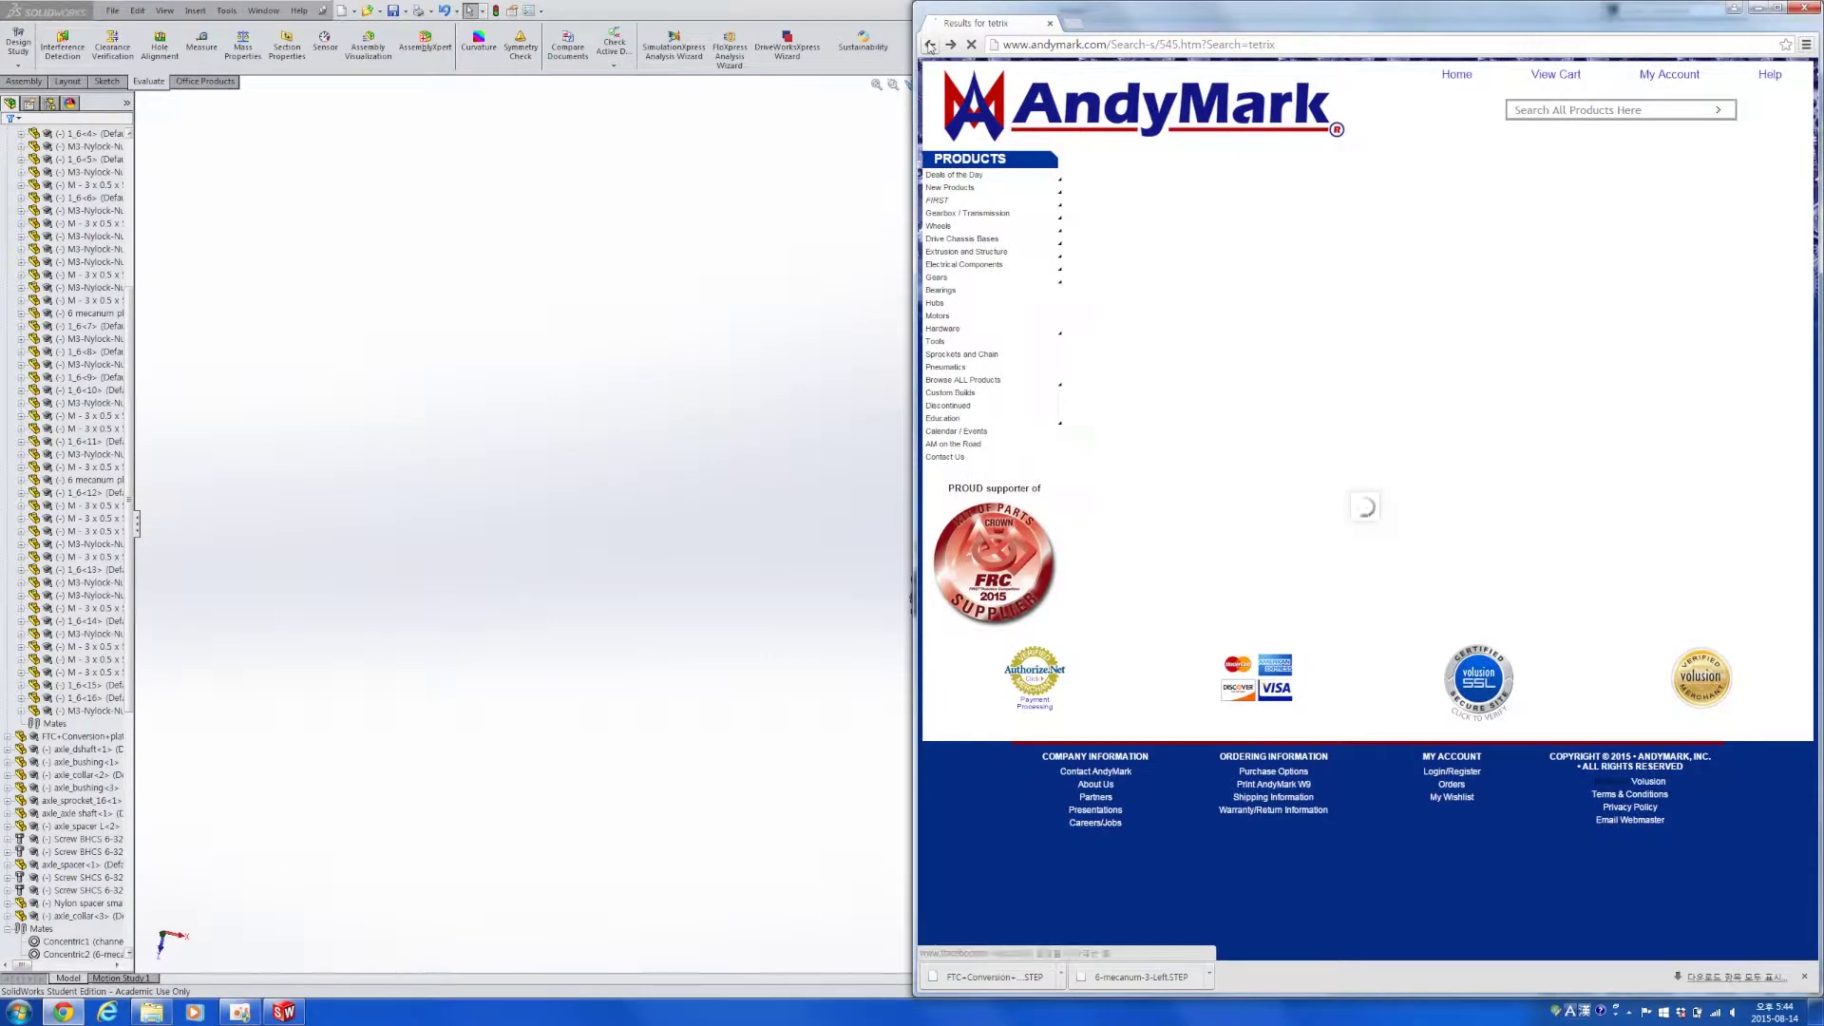
pyautogui.click(1021, 110)
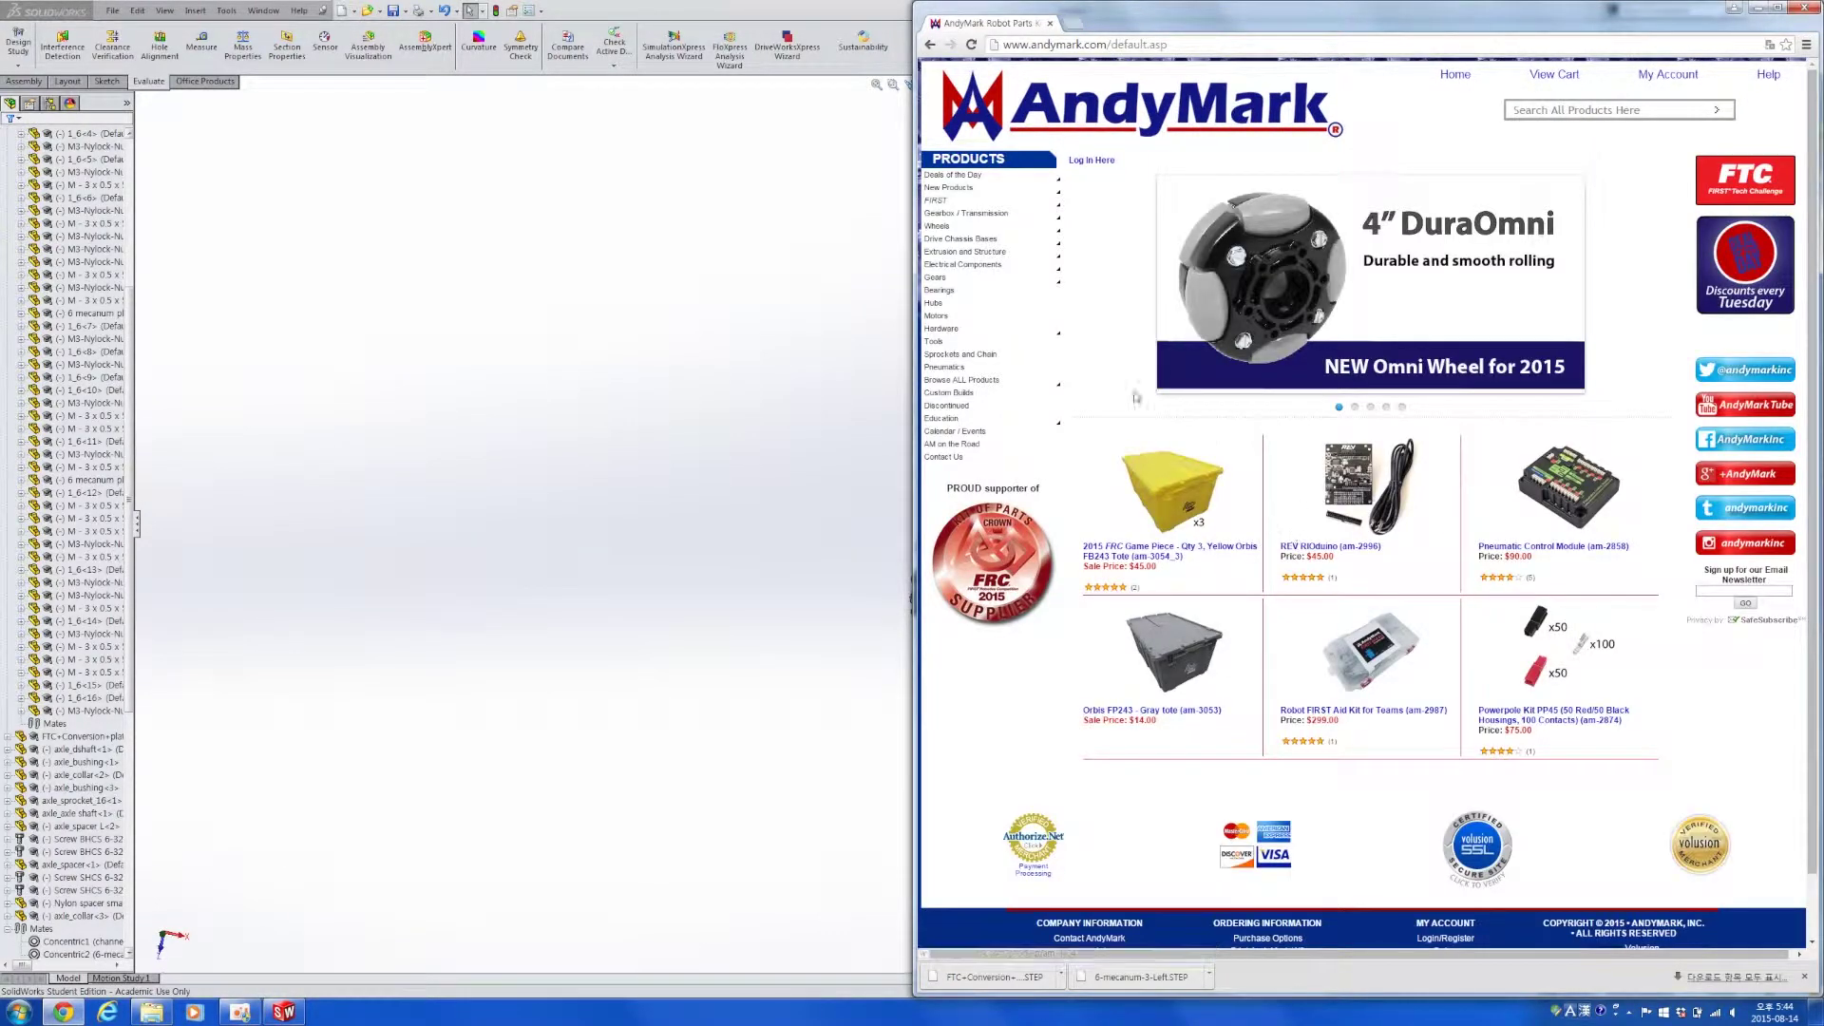
# Return to SolidWorks and examine the mecanum wheel, sprocket and shaft on the channel up close from several angles.
pyautogui.click(743, 400)
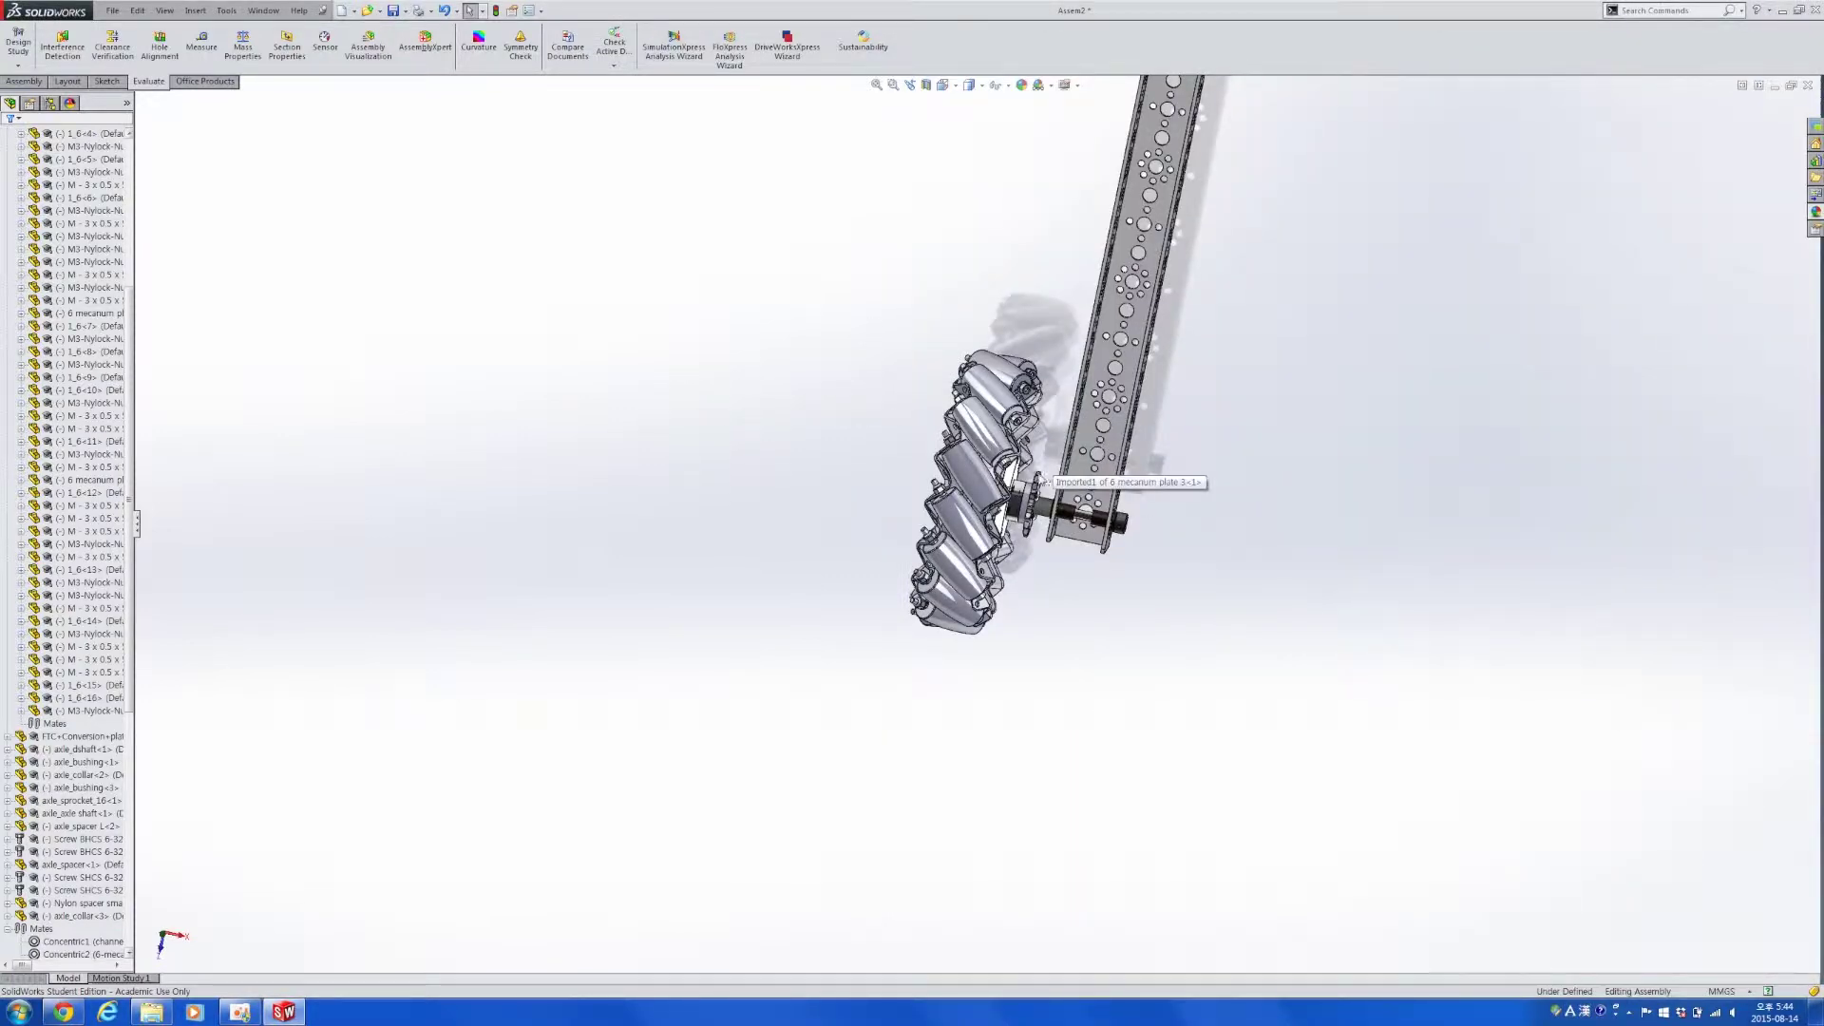
pyautogui.scroll(-3, 1058, 574)
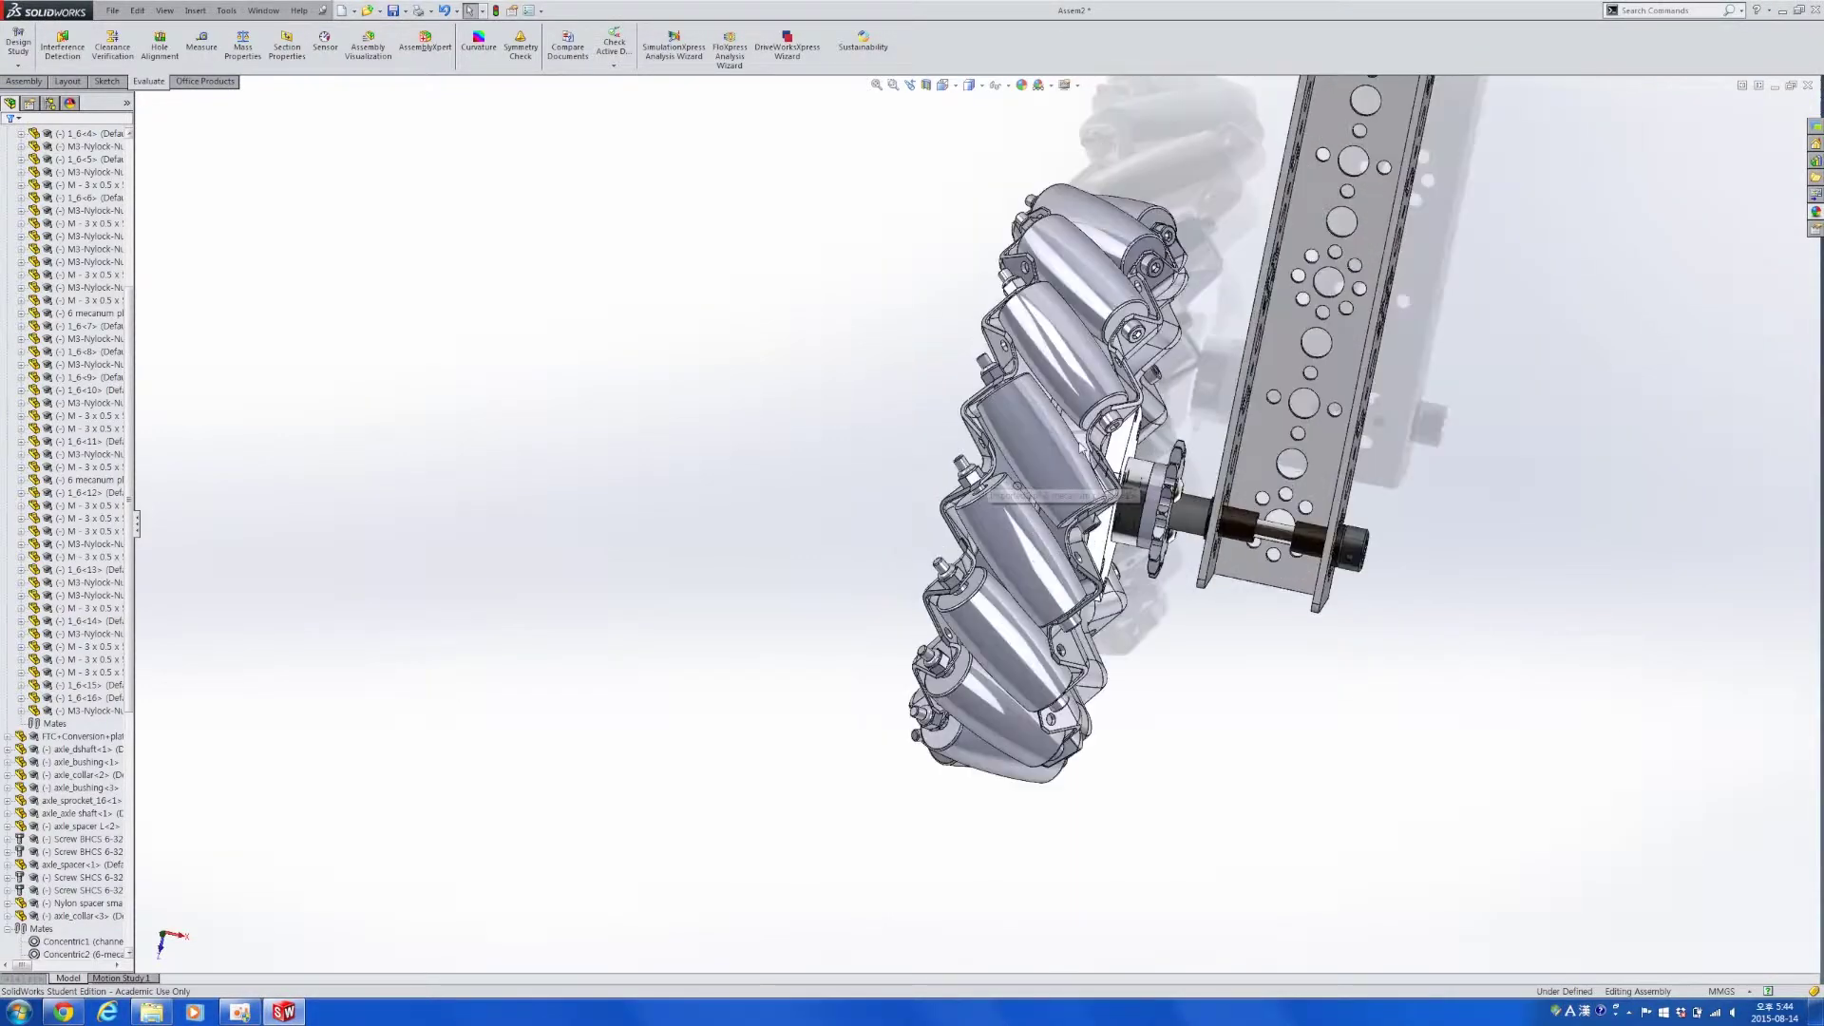
pyautogui.moveTo(1223, 484); pyautogui.dragTo(1206, 380)
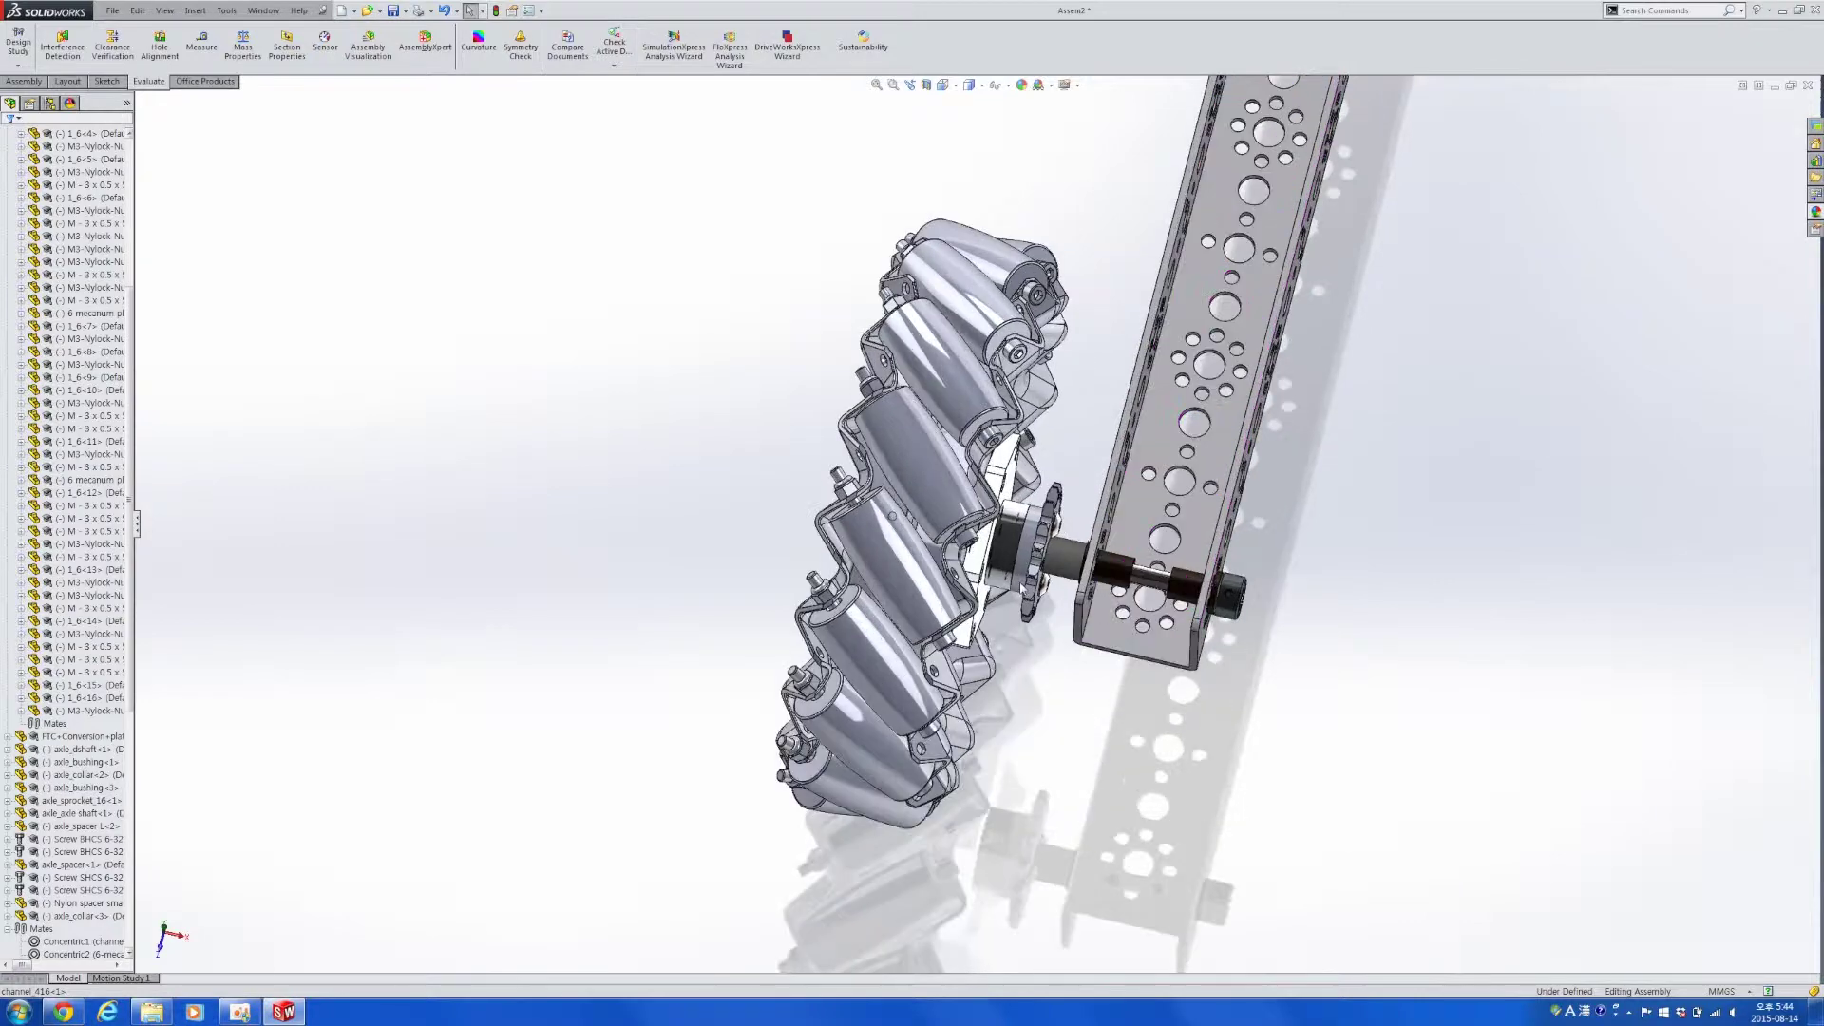
pyautogui.moveTo(1037, 655); pyautogui.dragTo(632, 915)
# Switch to Windows Explorer and browse the 8. CAD folder's 2015-2016 and 2014-2015 subfolders.
pyautogui.click(142, 1015)
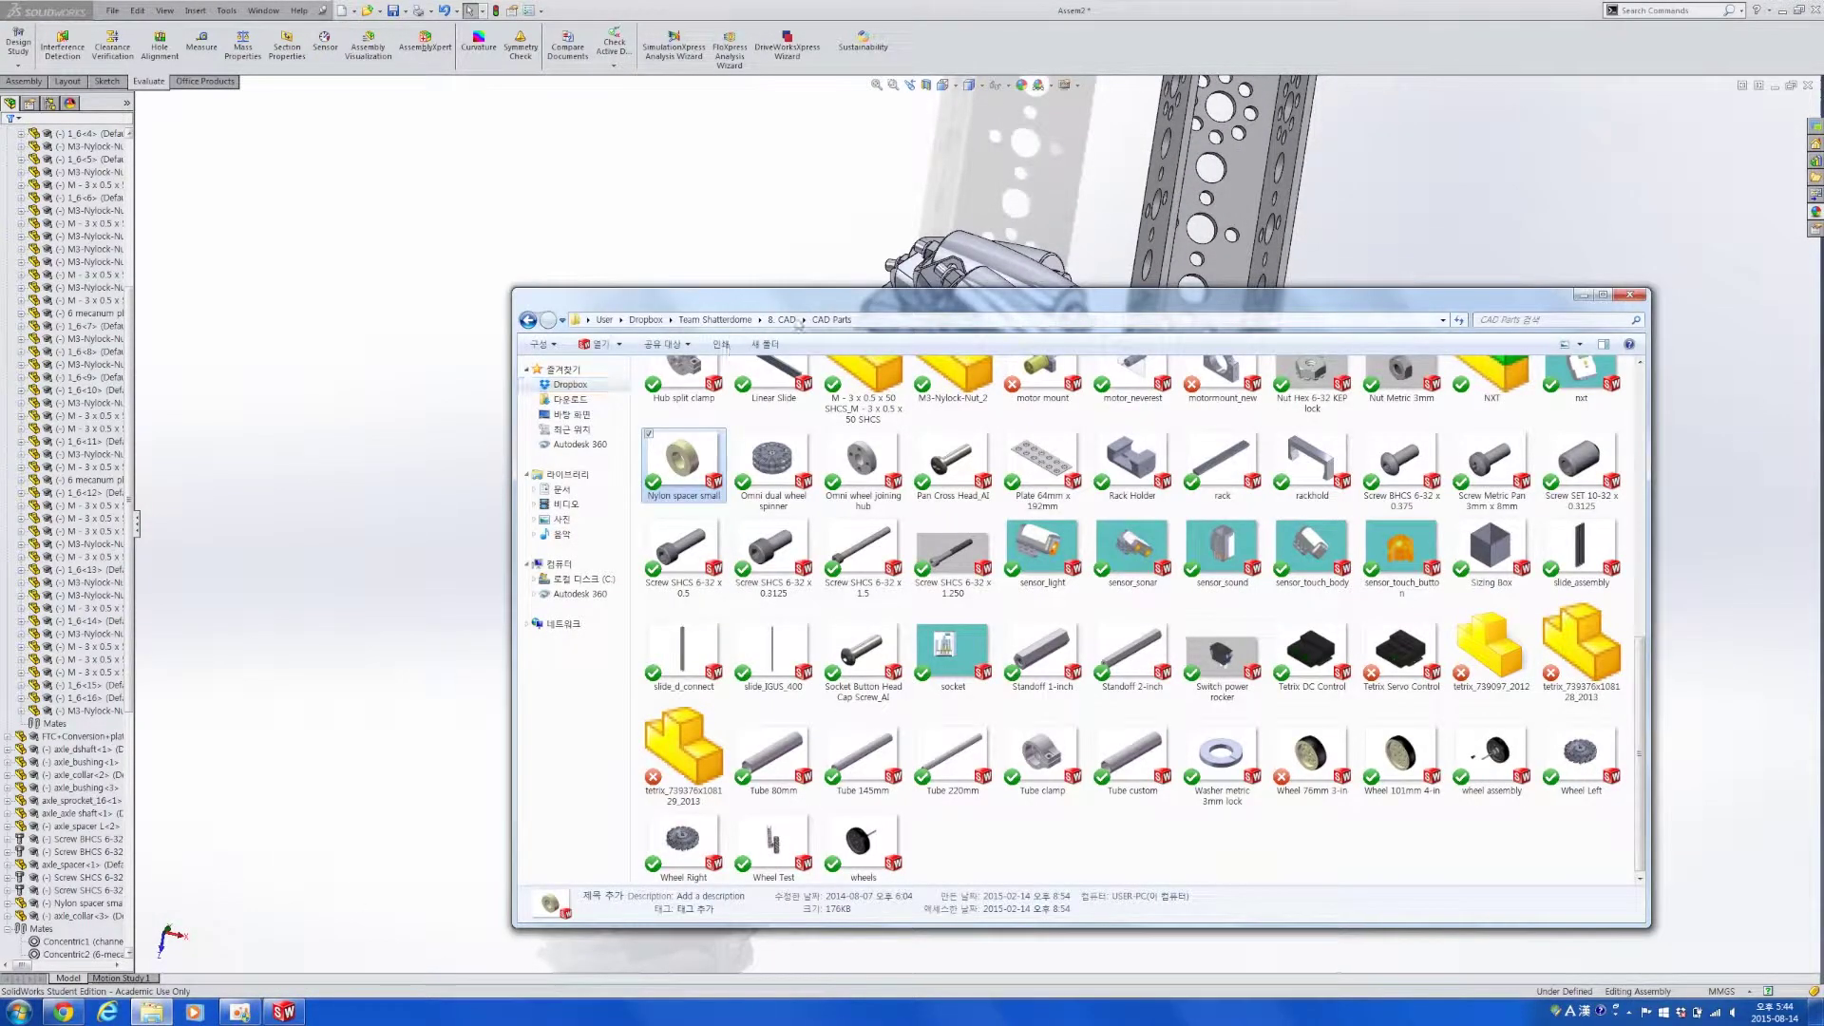
pyautogui.click(714, 319)
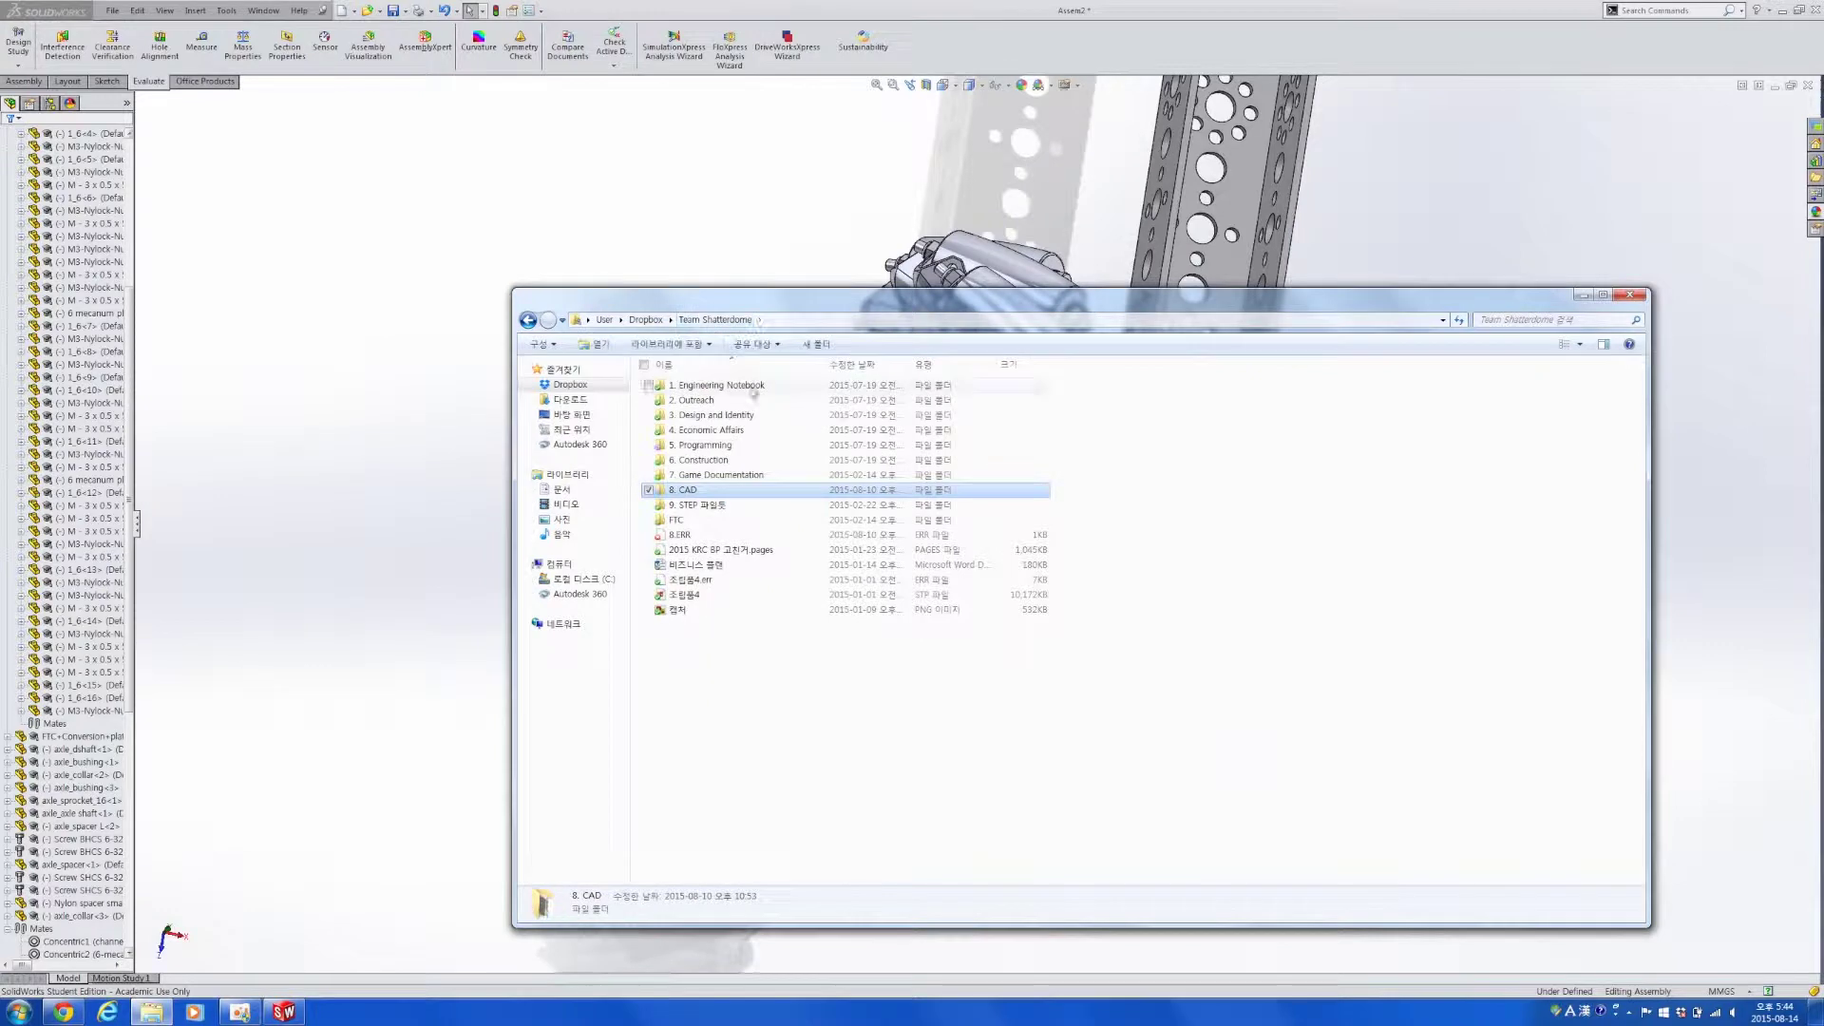
pyautogui.doubleClick(721, 490)
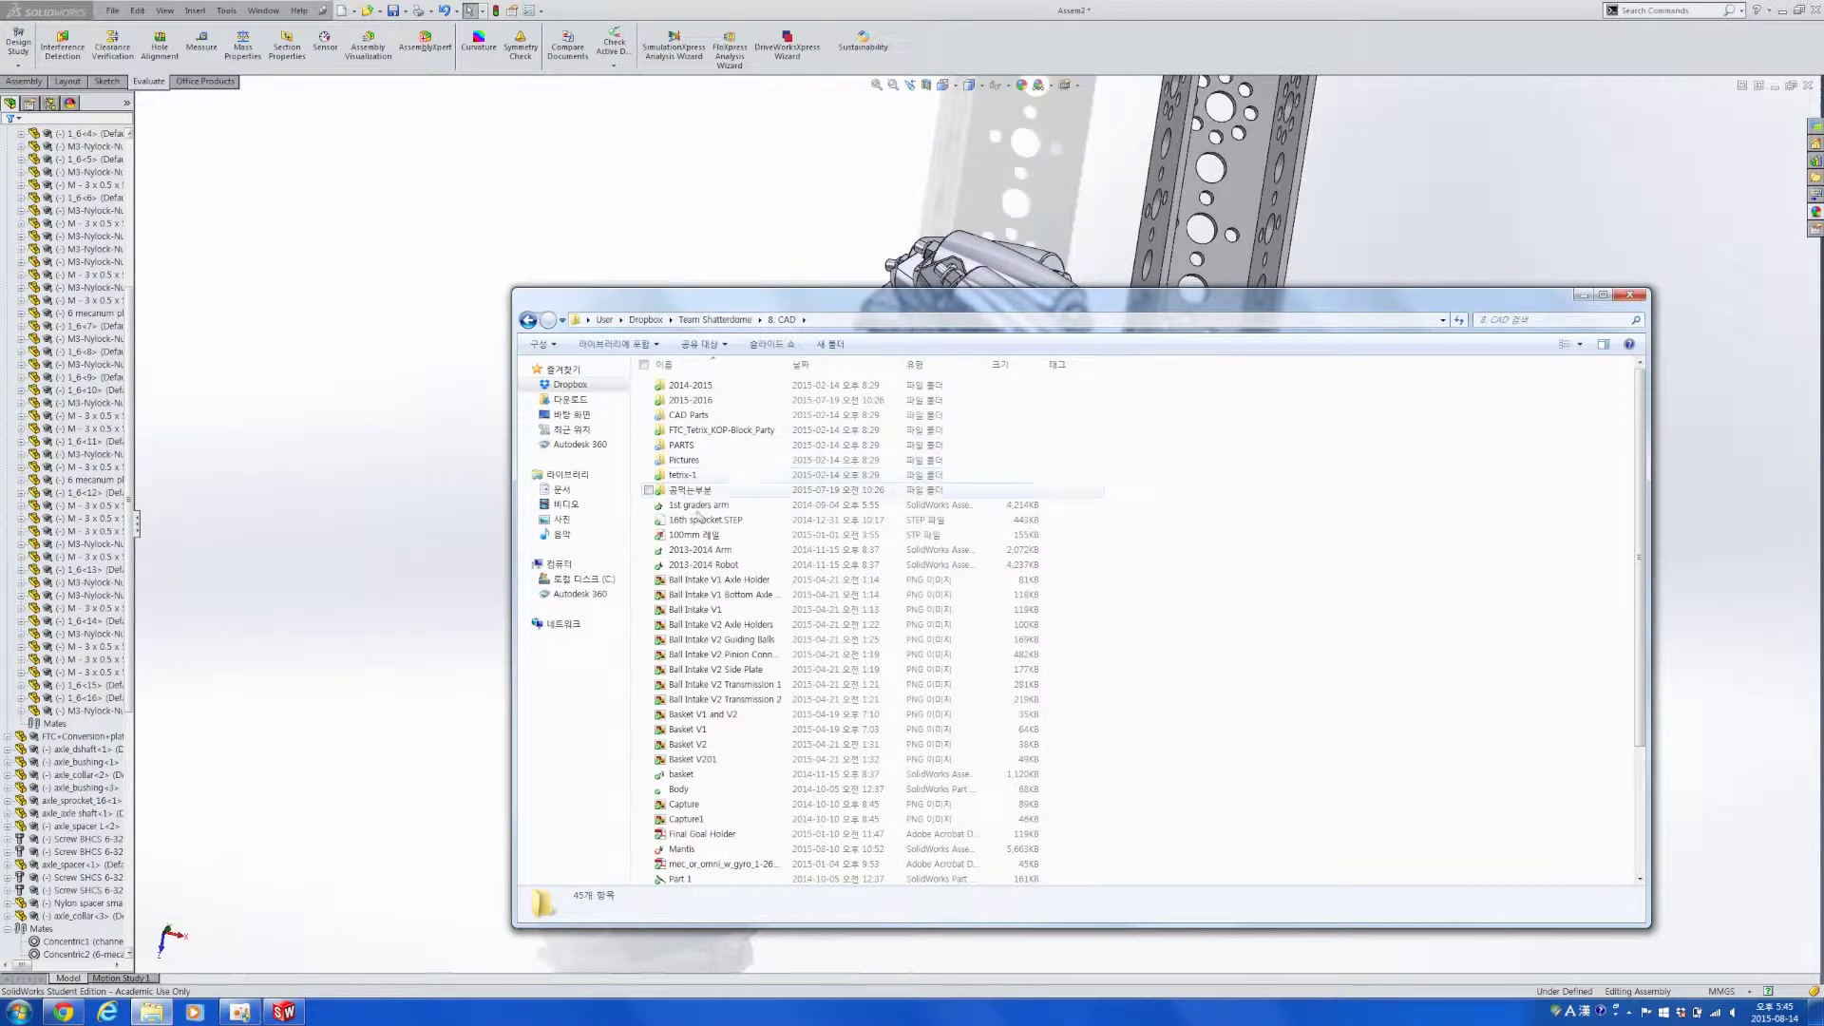
pyautogui.doubleClick(704, 402)
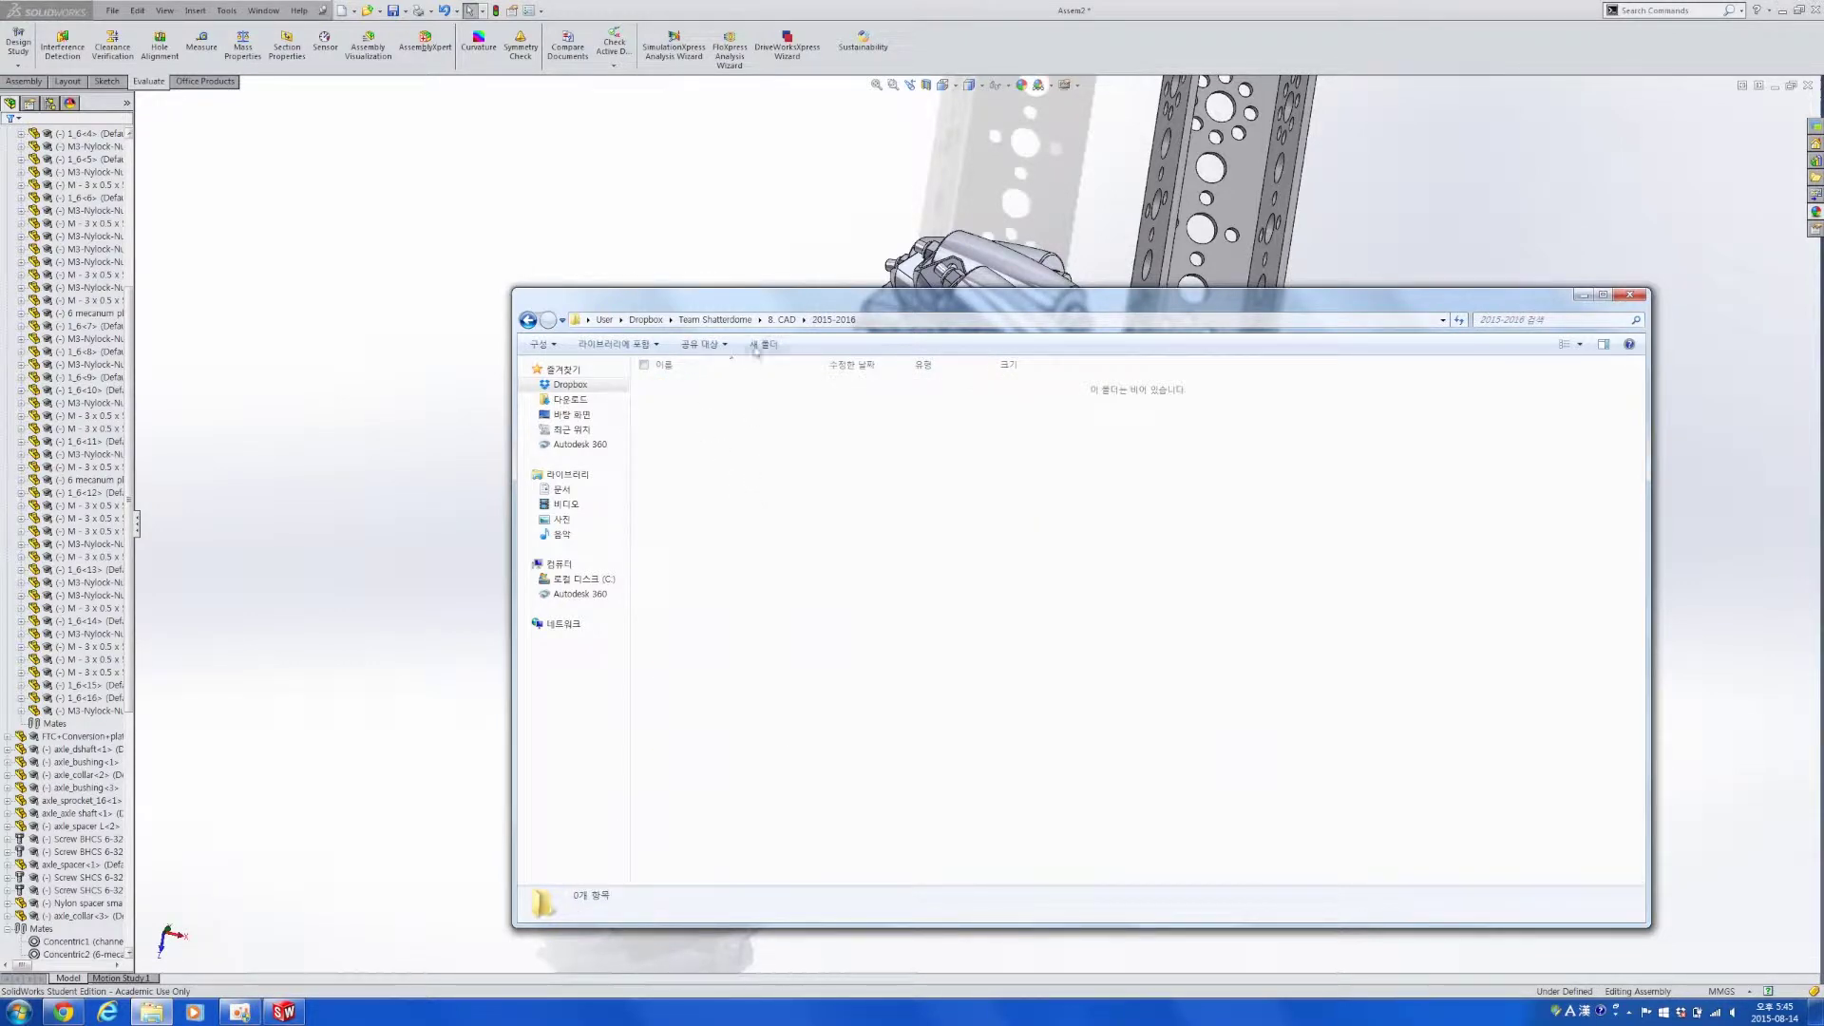
pyautogui.press('BackSpace')
pyautogui.doubleClick(708, 385)
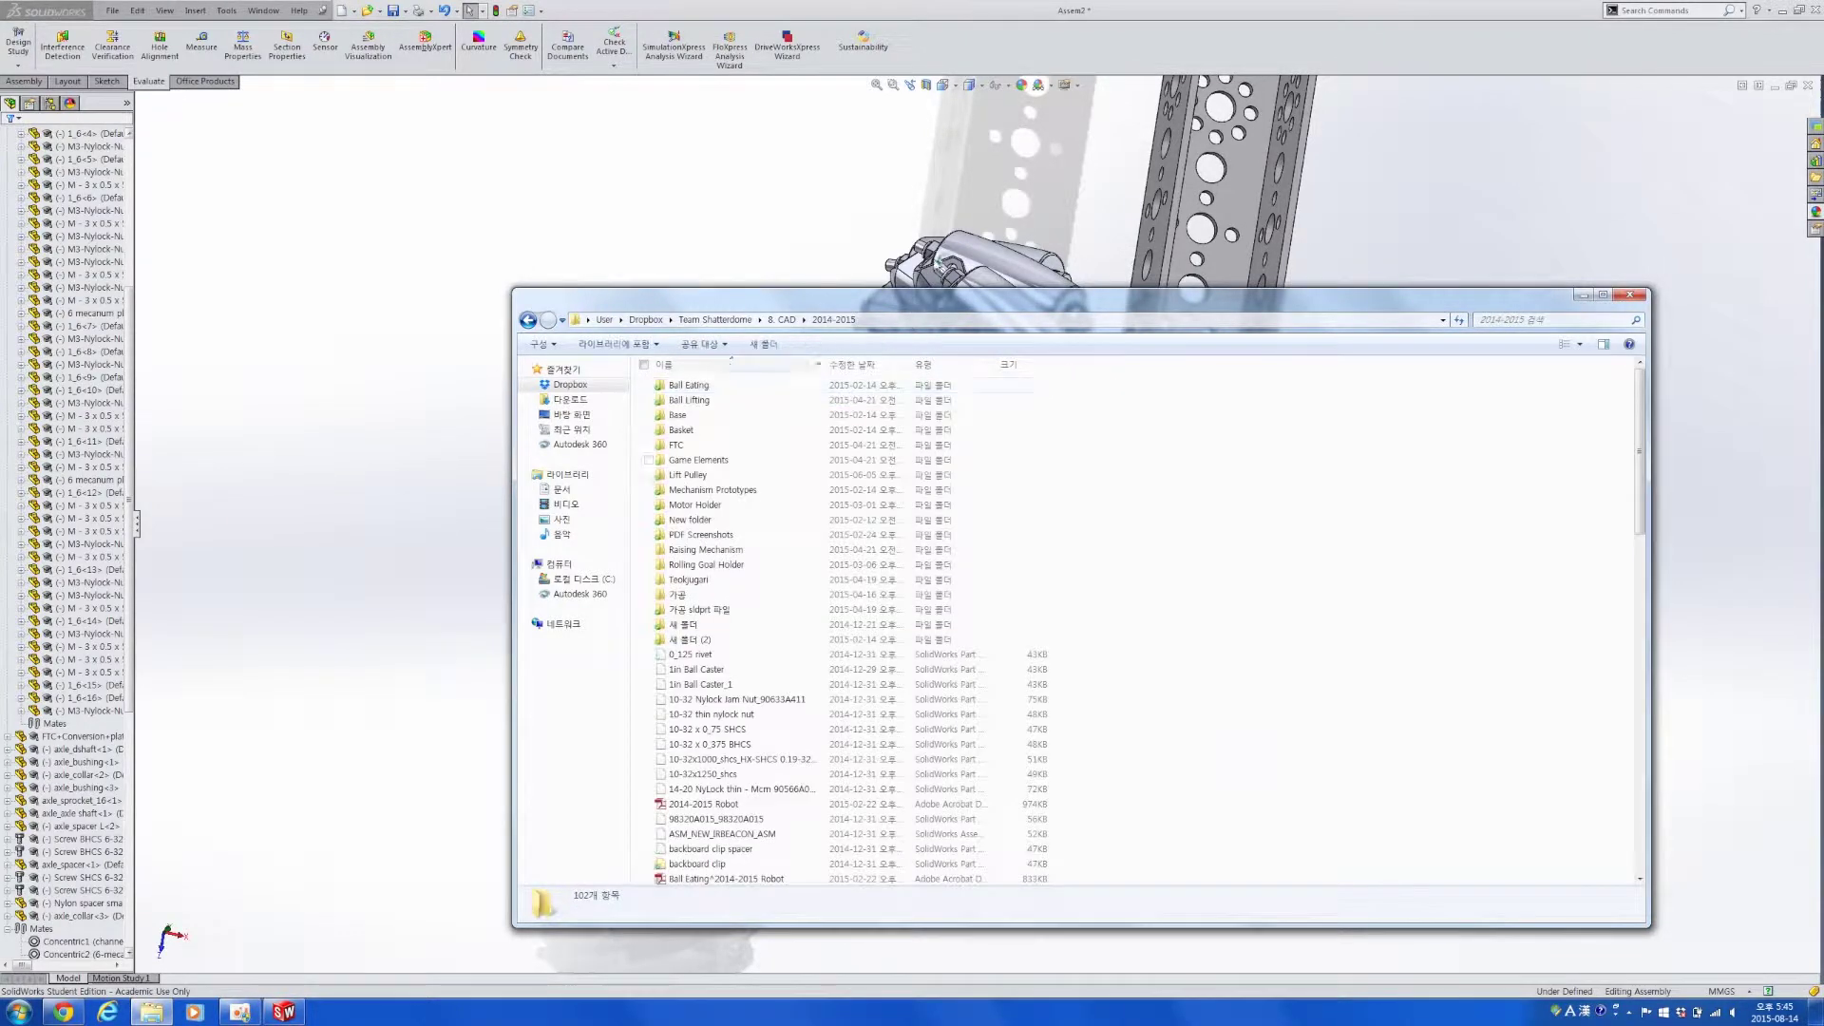
# Look through the folders and files of the 2014-2015 folder for an earlier robot base.
pyautogui.click(712, 460)
pyautogui.click(729, 490)
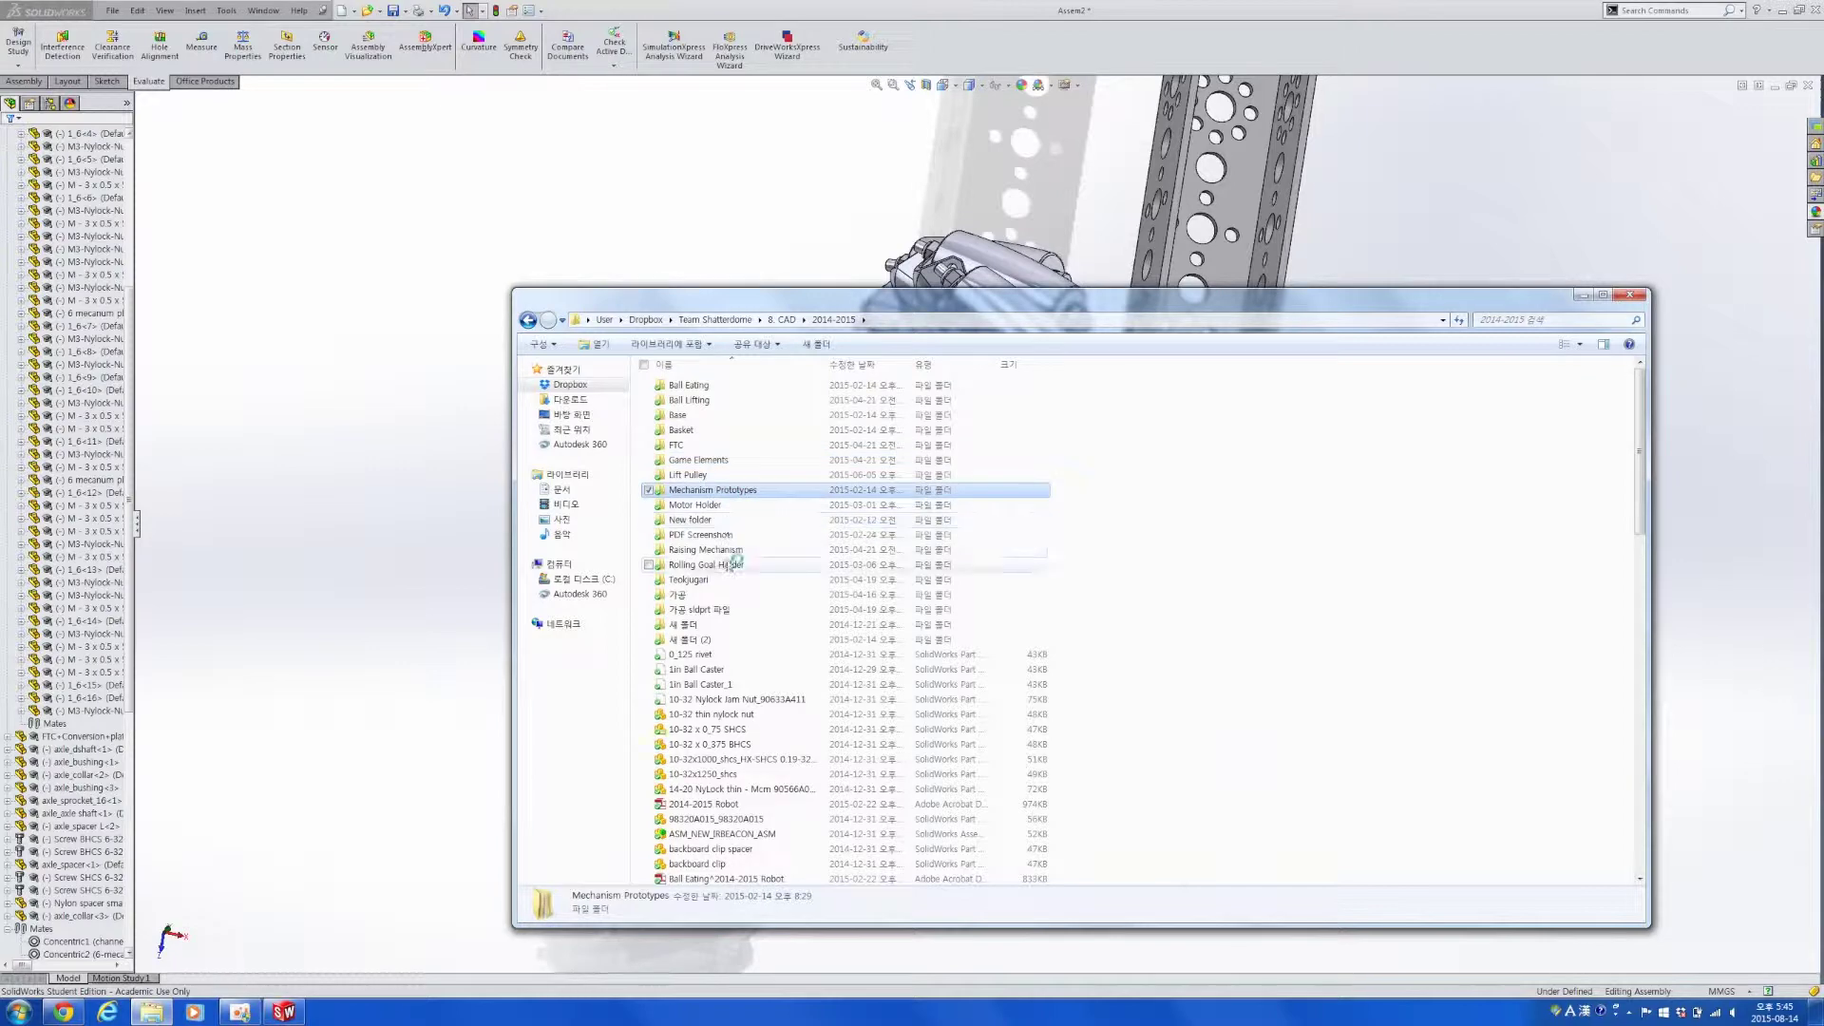
pyautogui.click(737, 610)
pyautogui.scroll(-9, 738, 618)
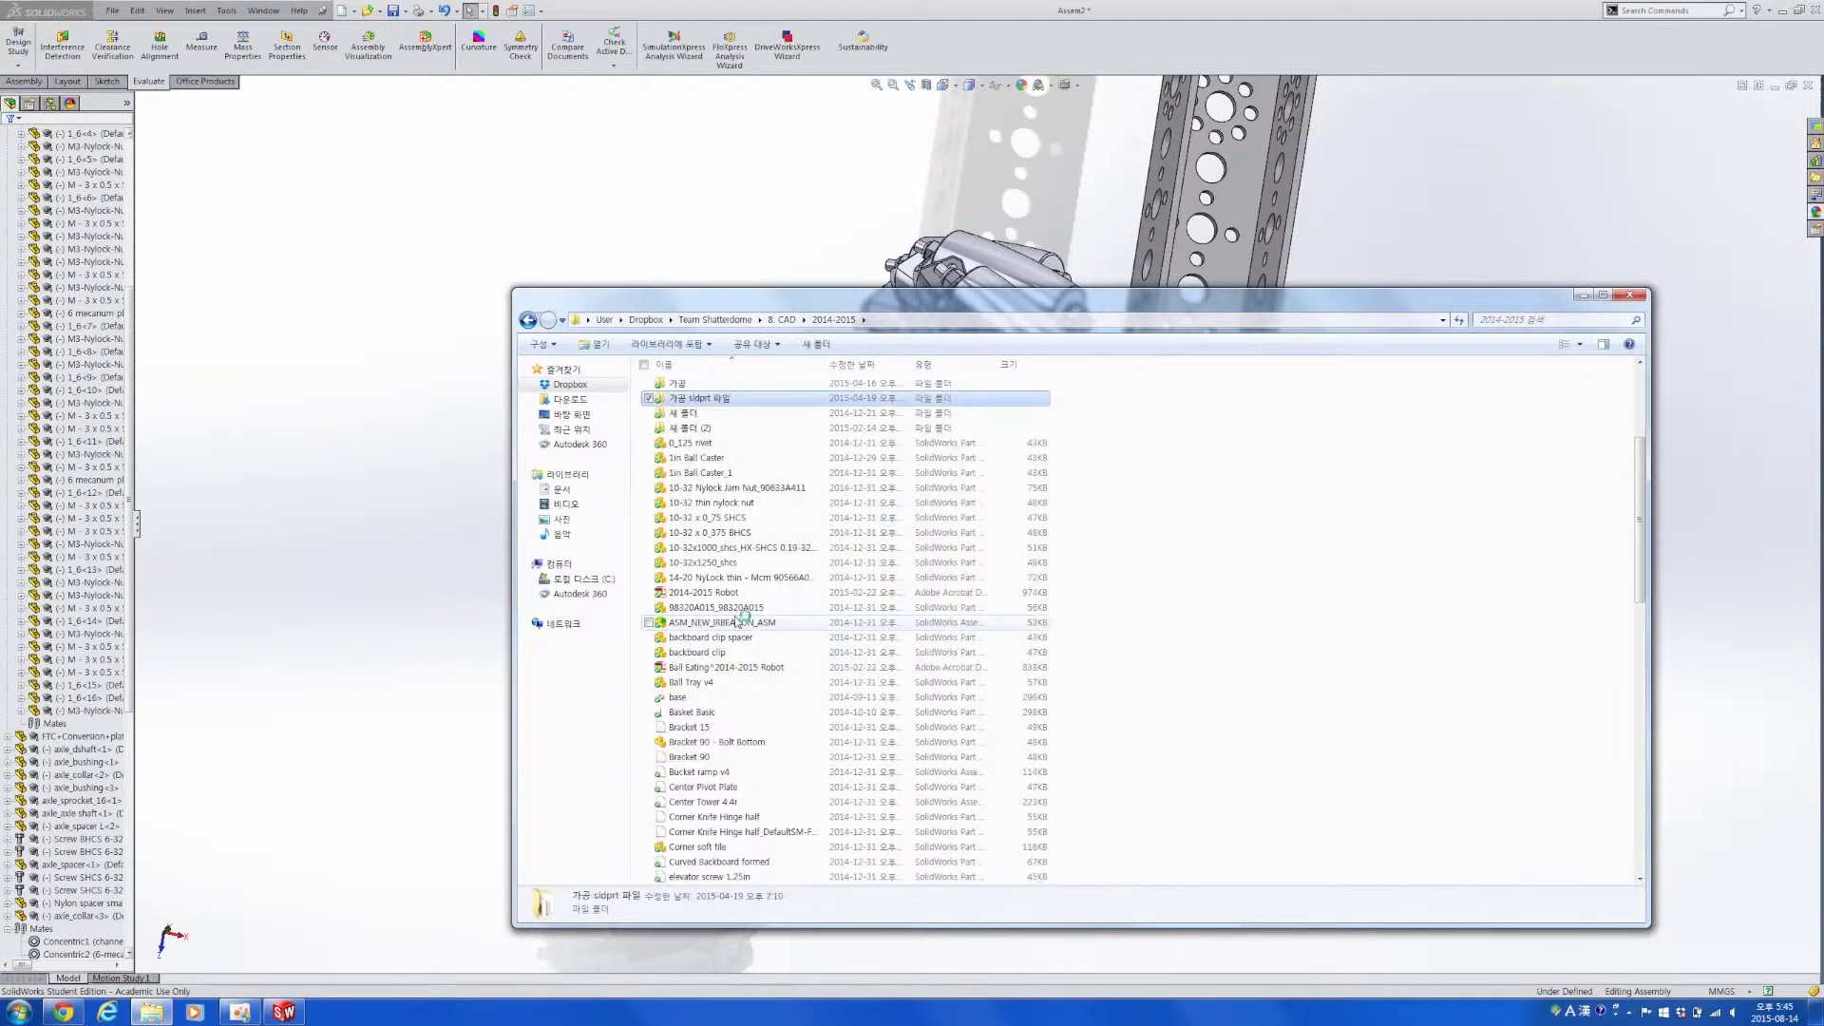
pyautogui.scroll(-8, 736, 622)
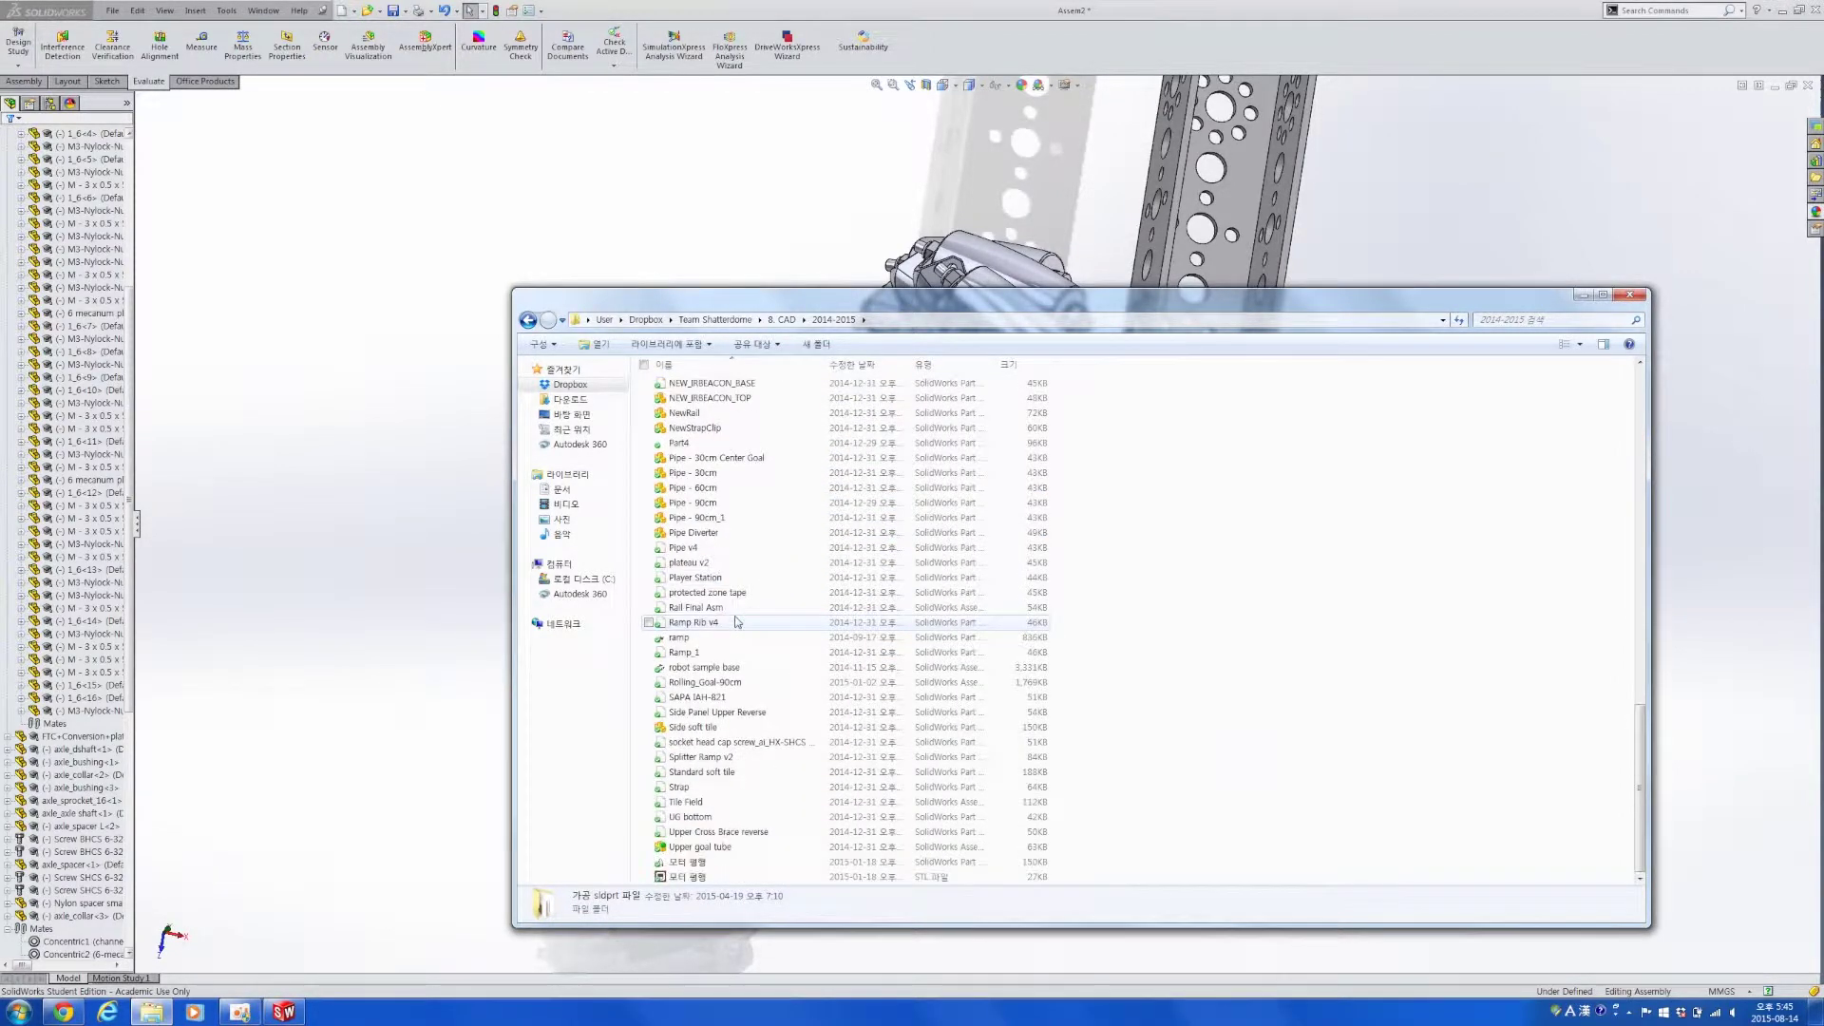
pyautogui.scroll(17, 744, 433)
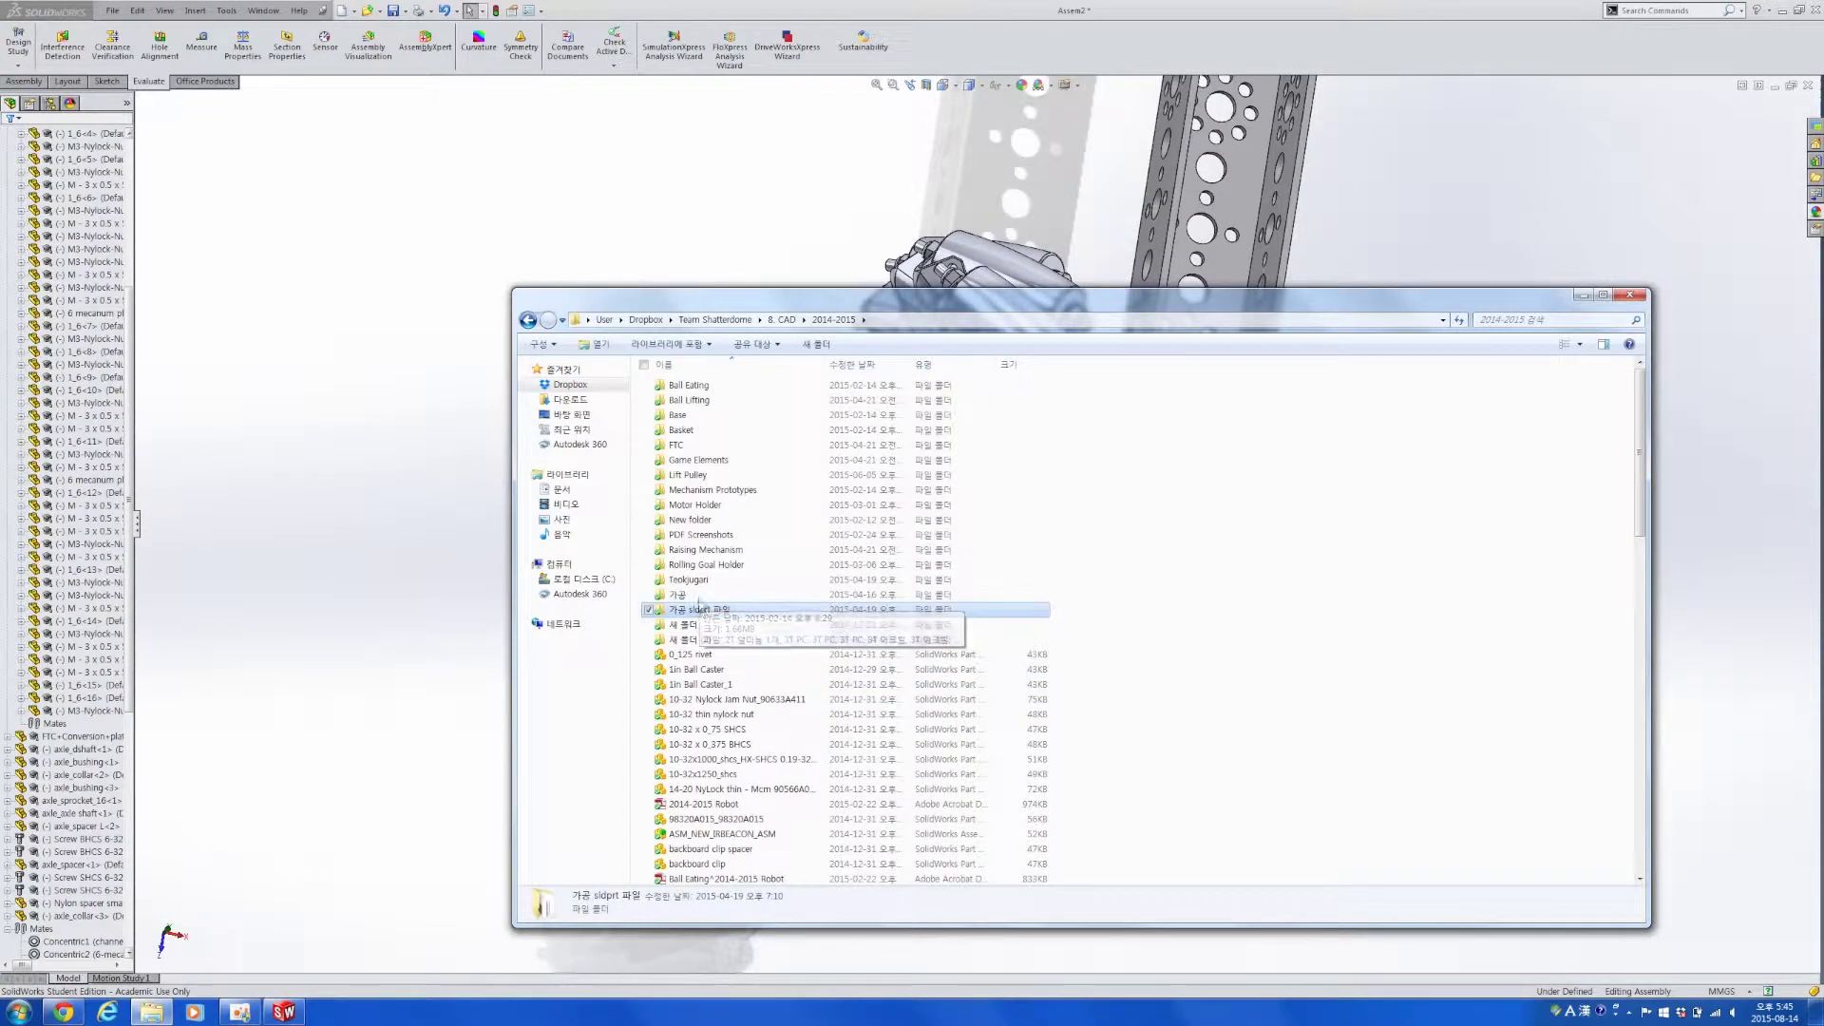
# Open the Base folder, look over its base assemblies and display the files as large icons.
pyautogui.doubleClick(712, 416)
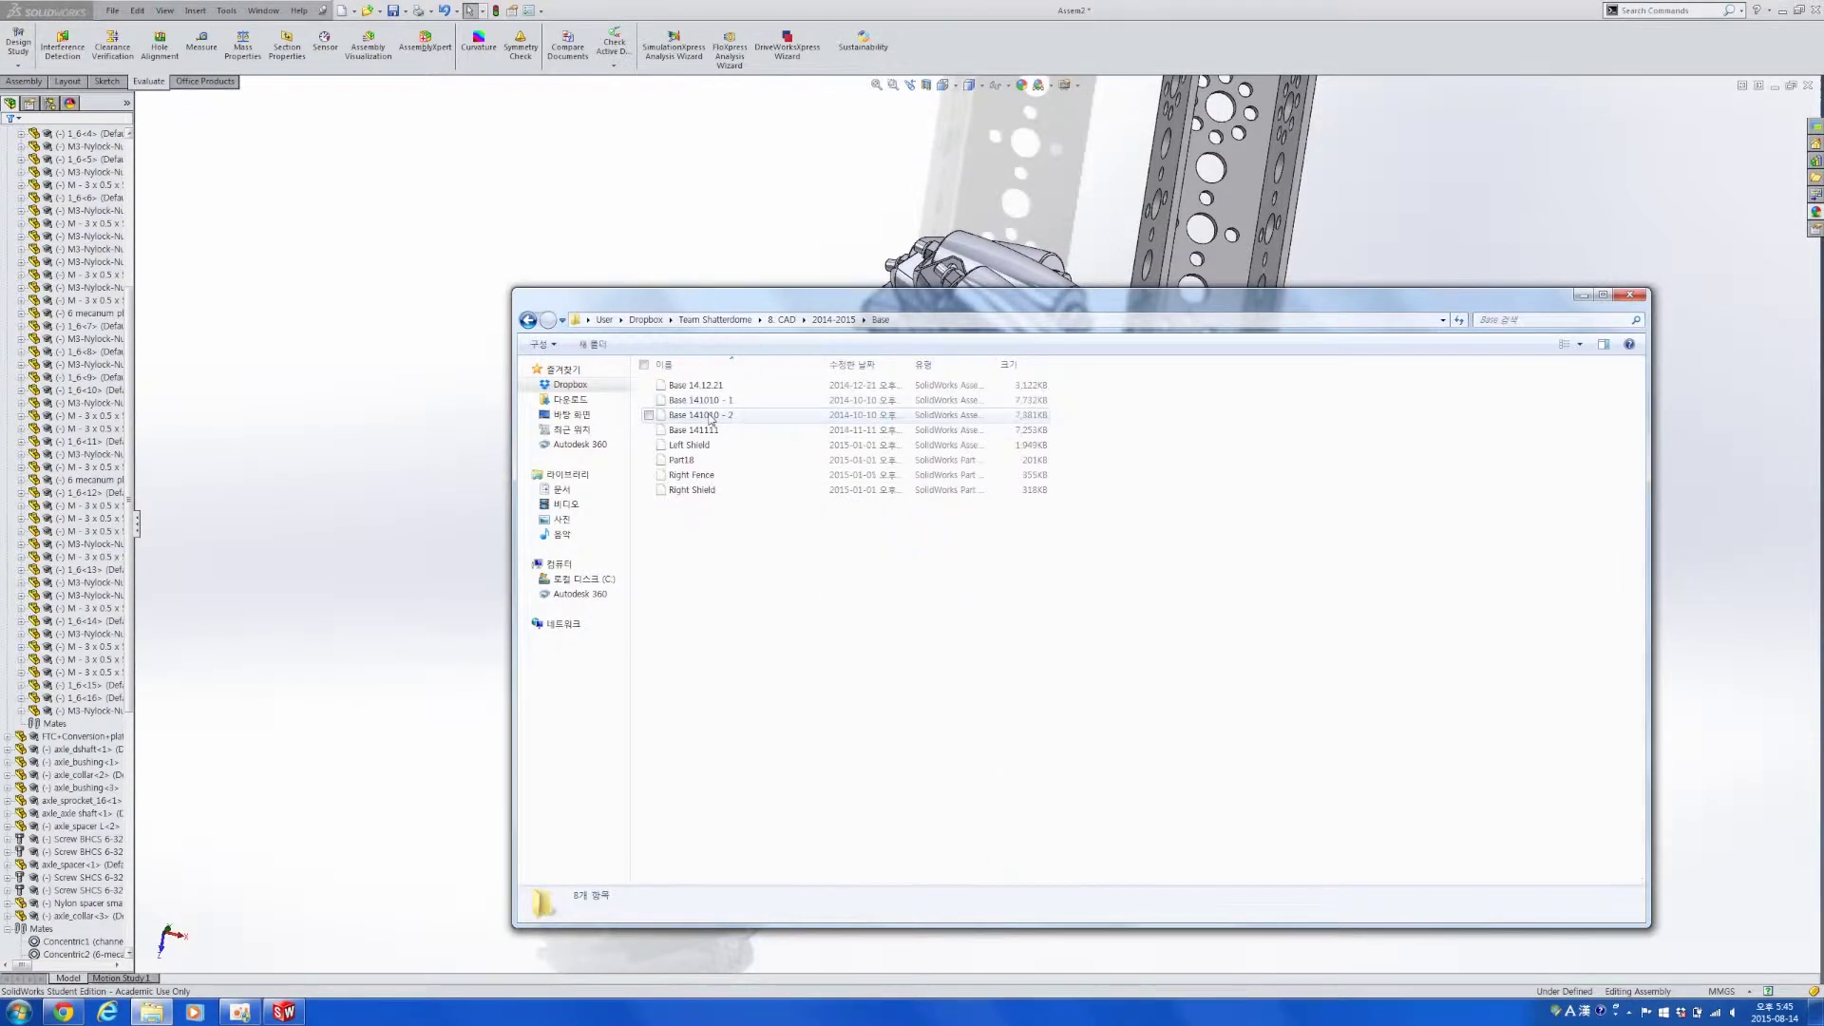
pyautogui.click(710, 449)
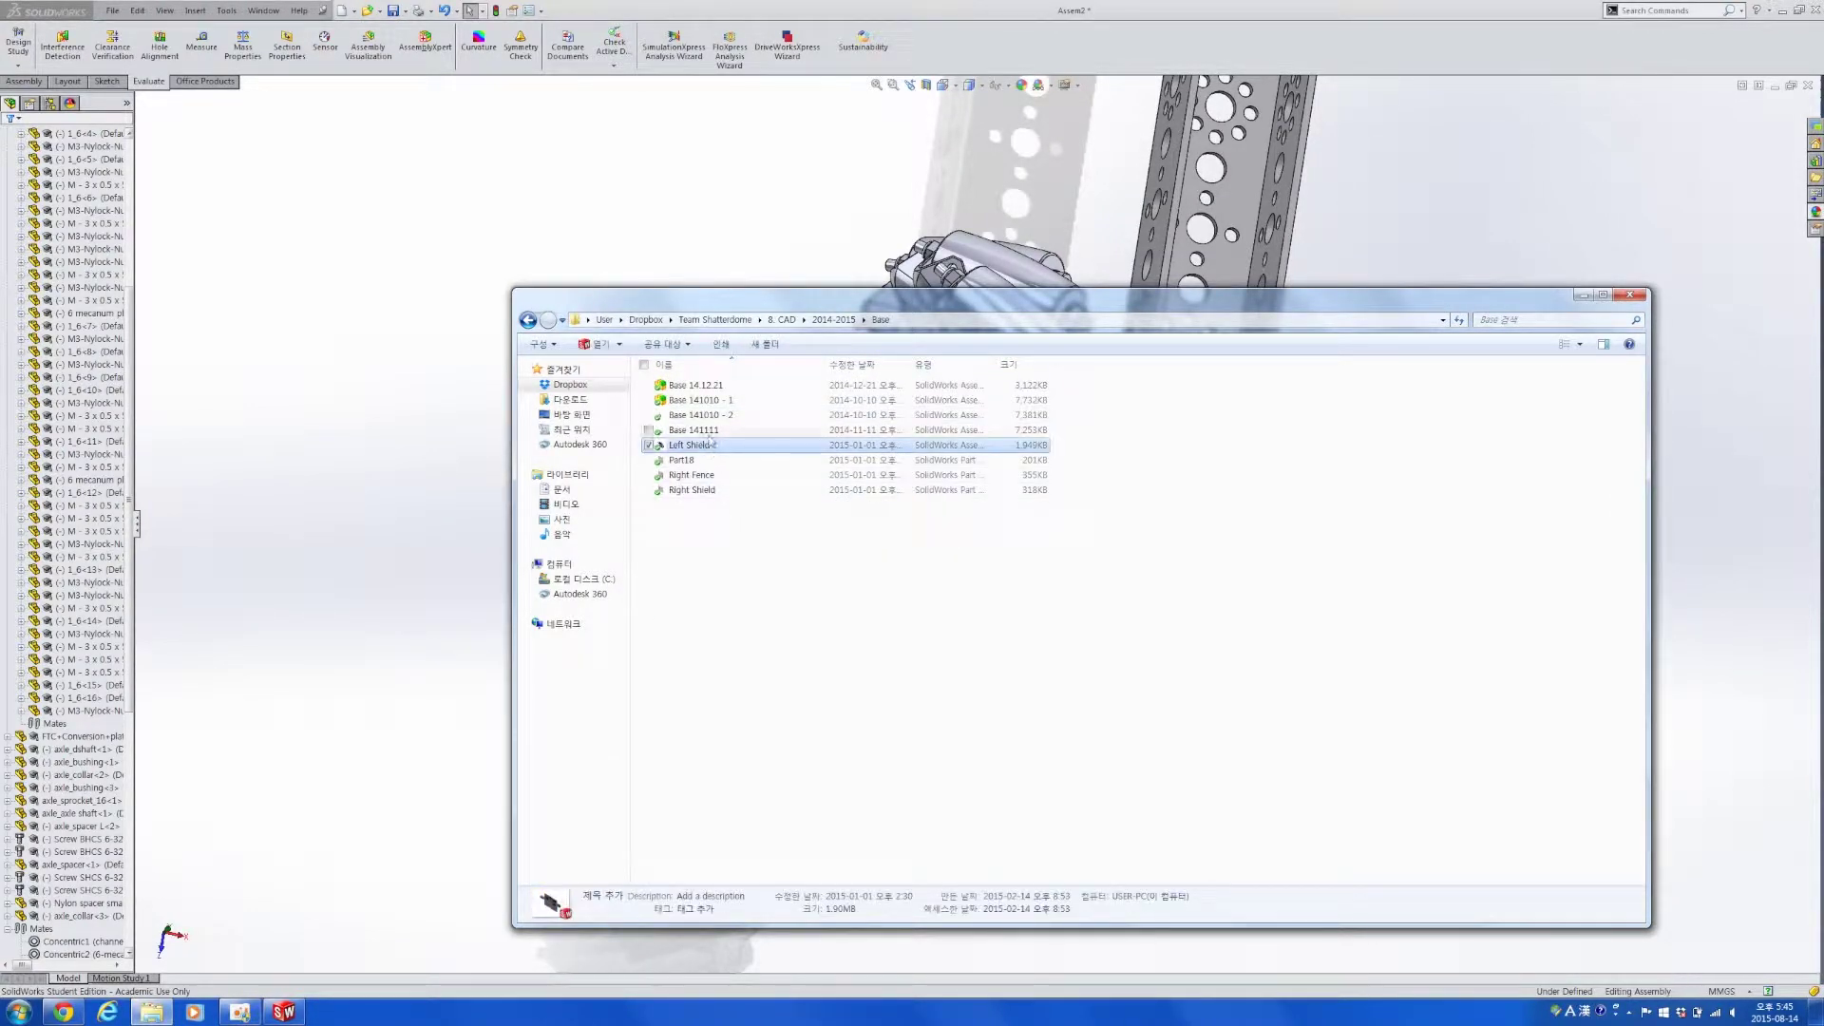
pyautogui.click(710, 433)
pyautogui.click(708, 400)
pyautogui.click(705, 387)
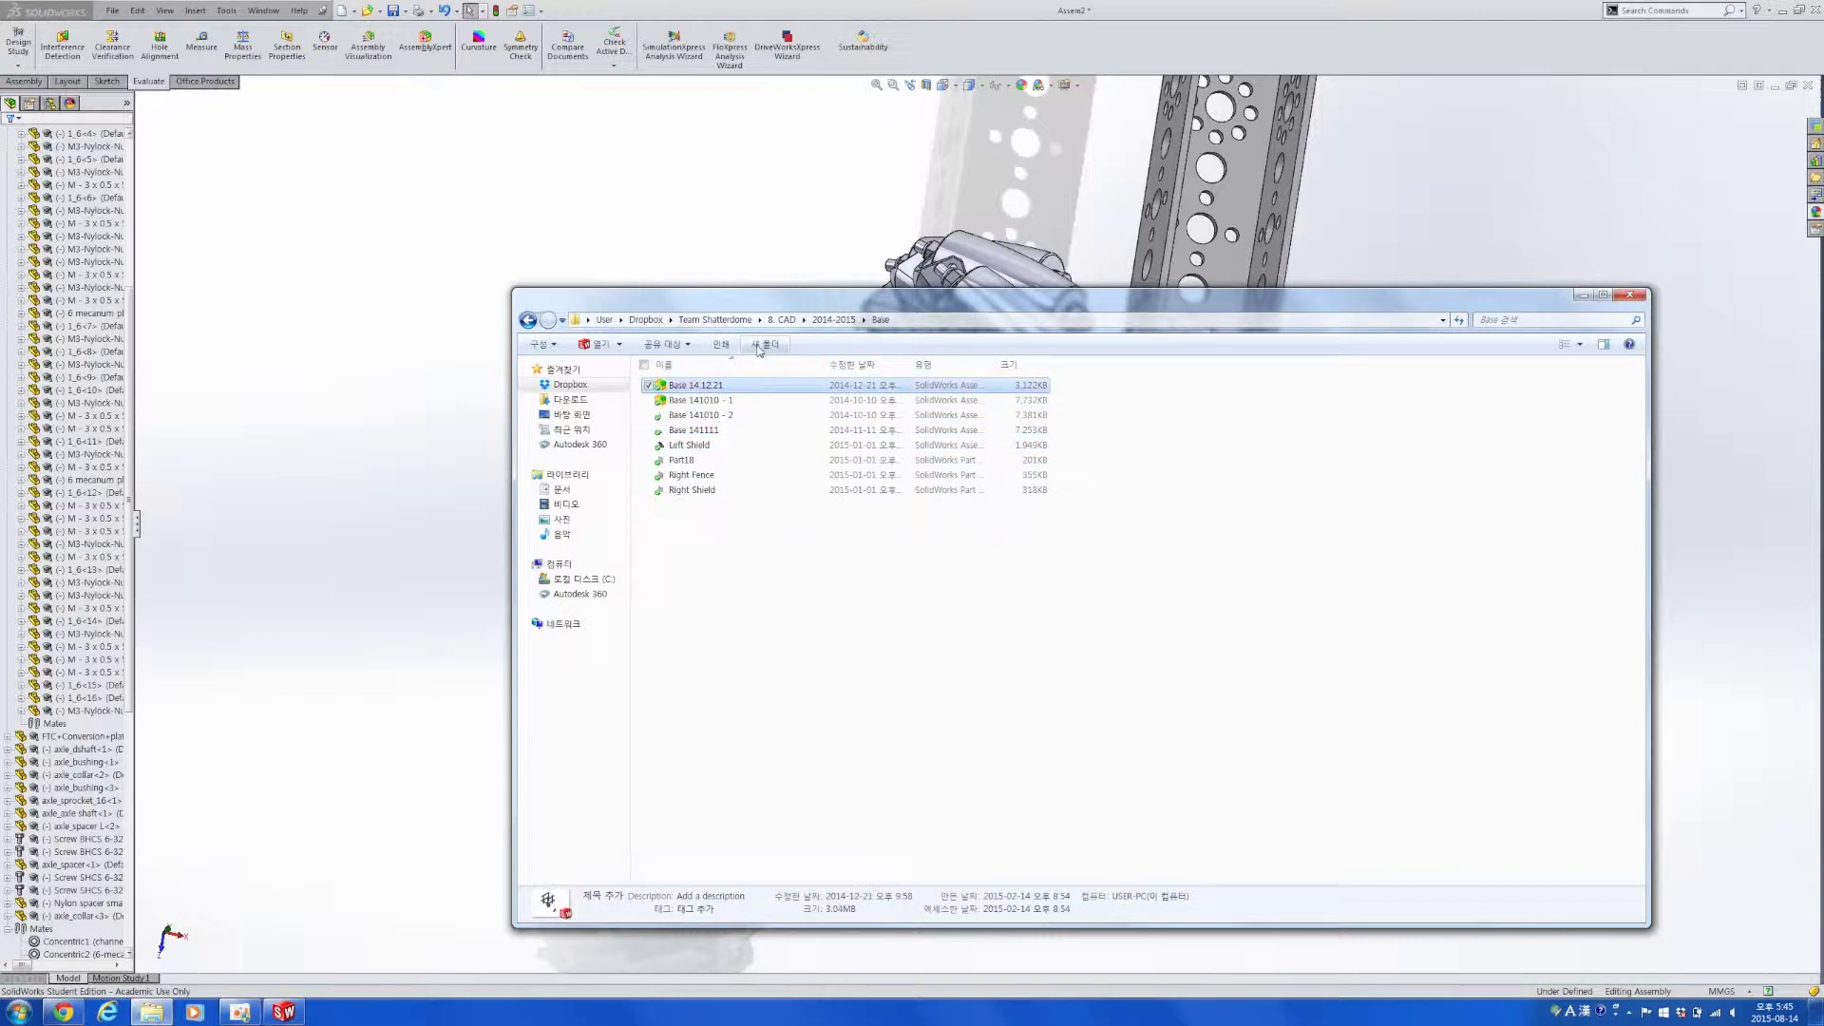
pyautogui.click(1580, 345)
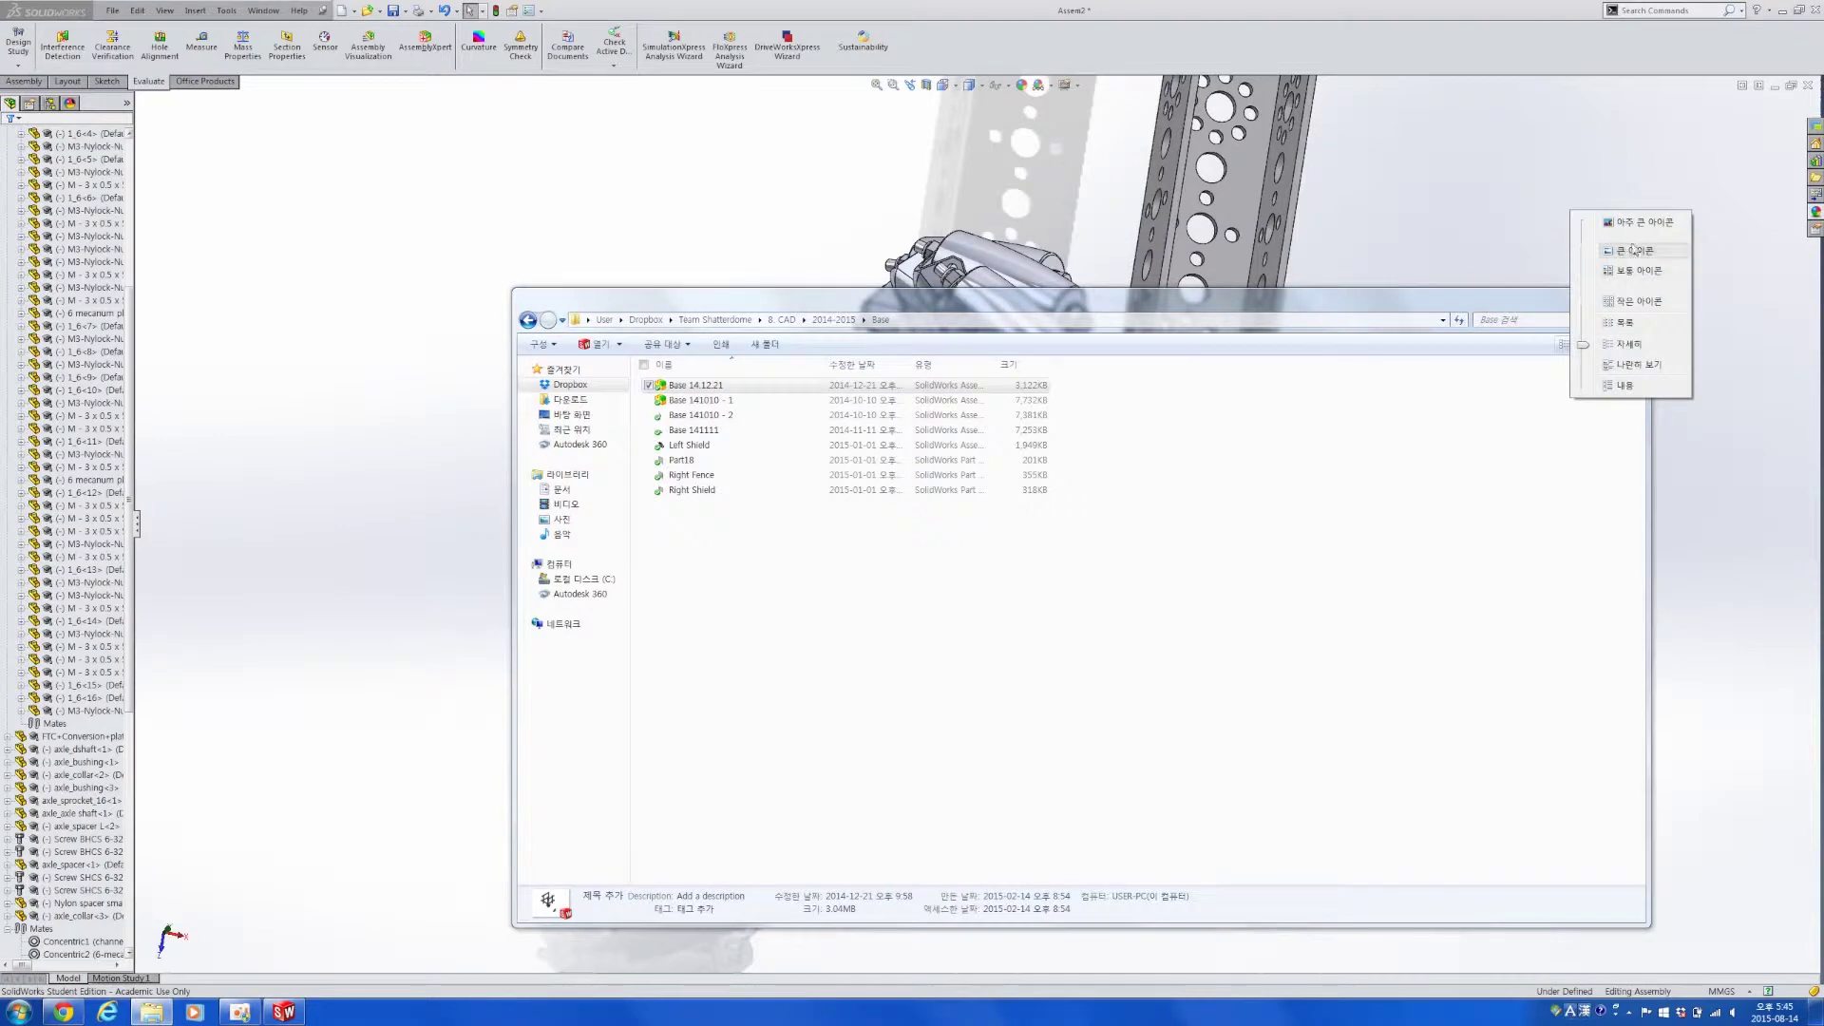
pyautogui.click(1634, 250)
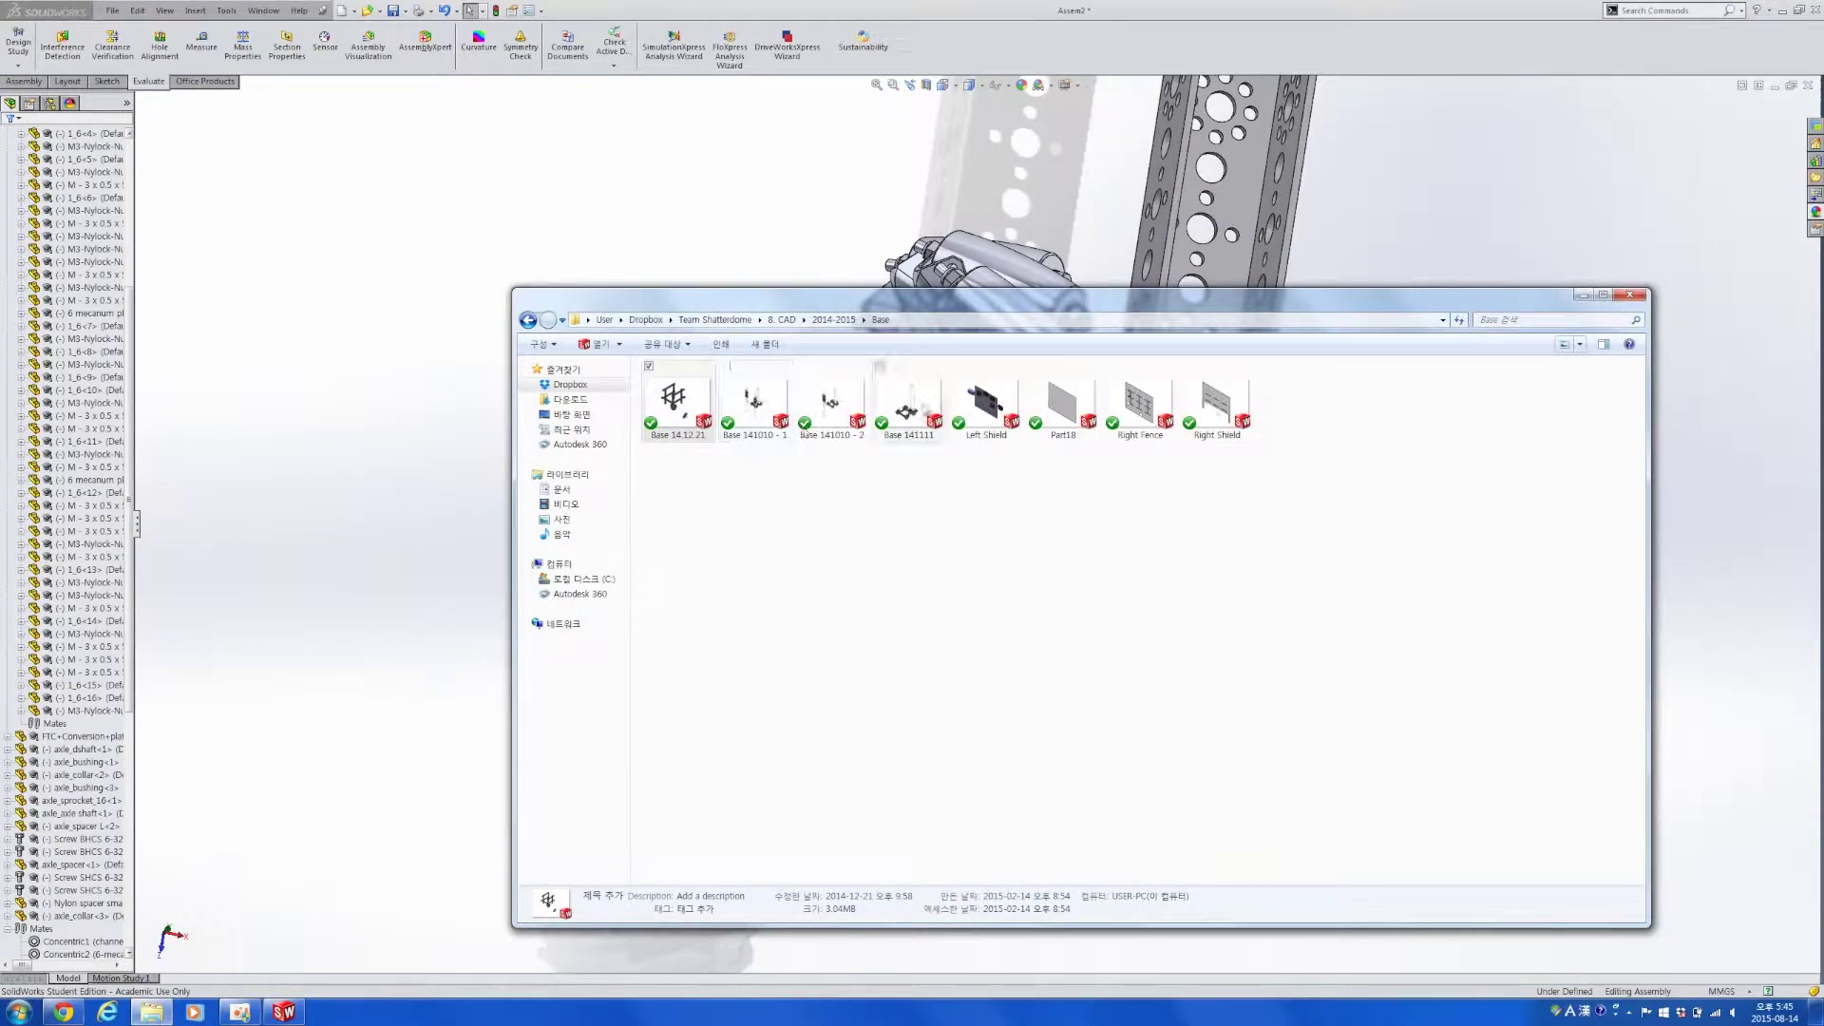
# Open the Base 141111 assembly, suppressing all missing components, and dismiss the rebuild error report.
pyautogui.doubleClick(908, 411)
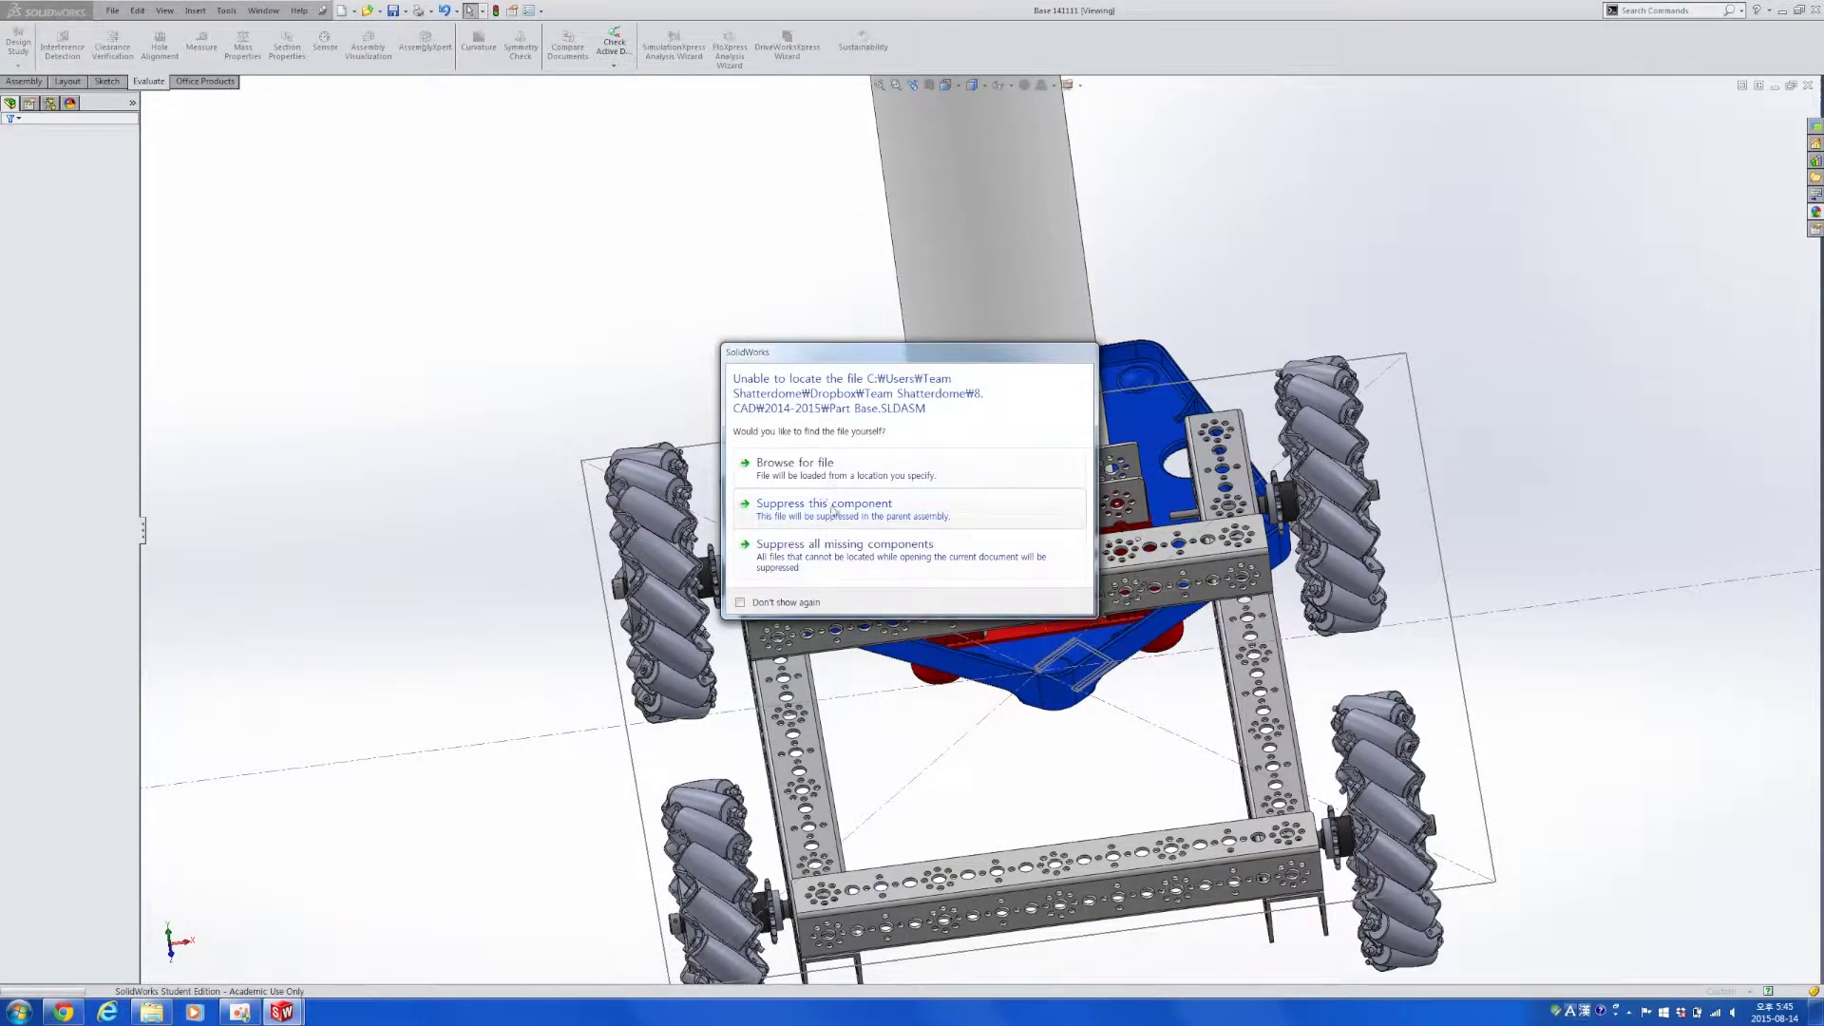
pyautogui.click(844, 544)
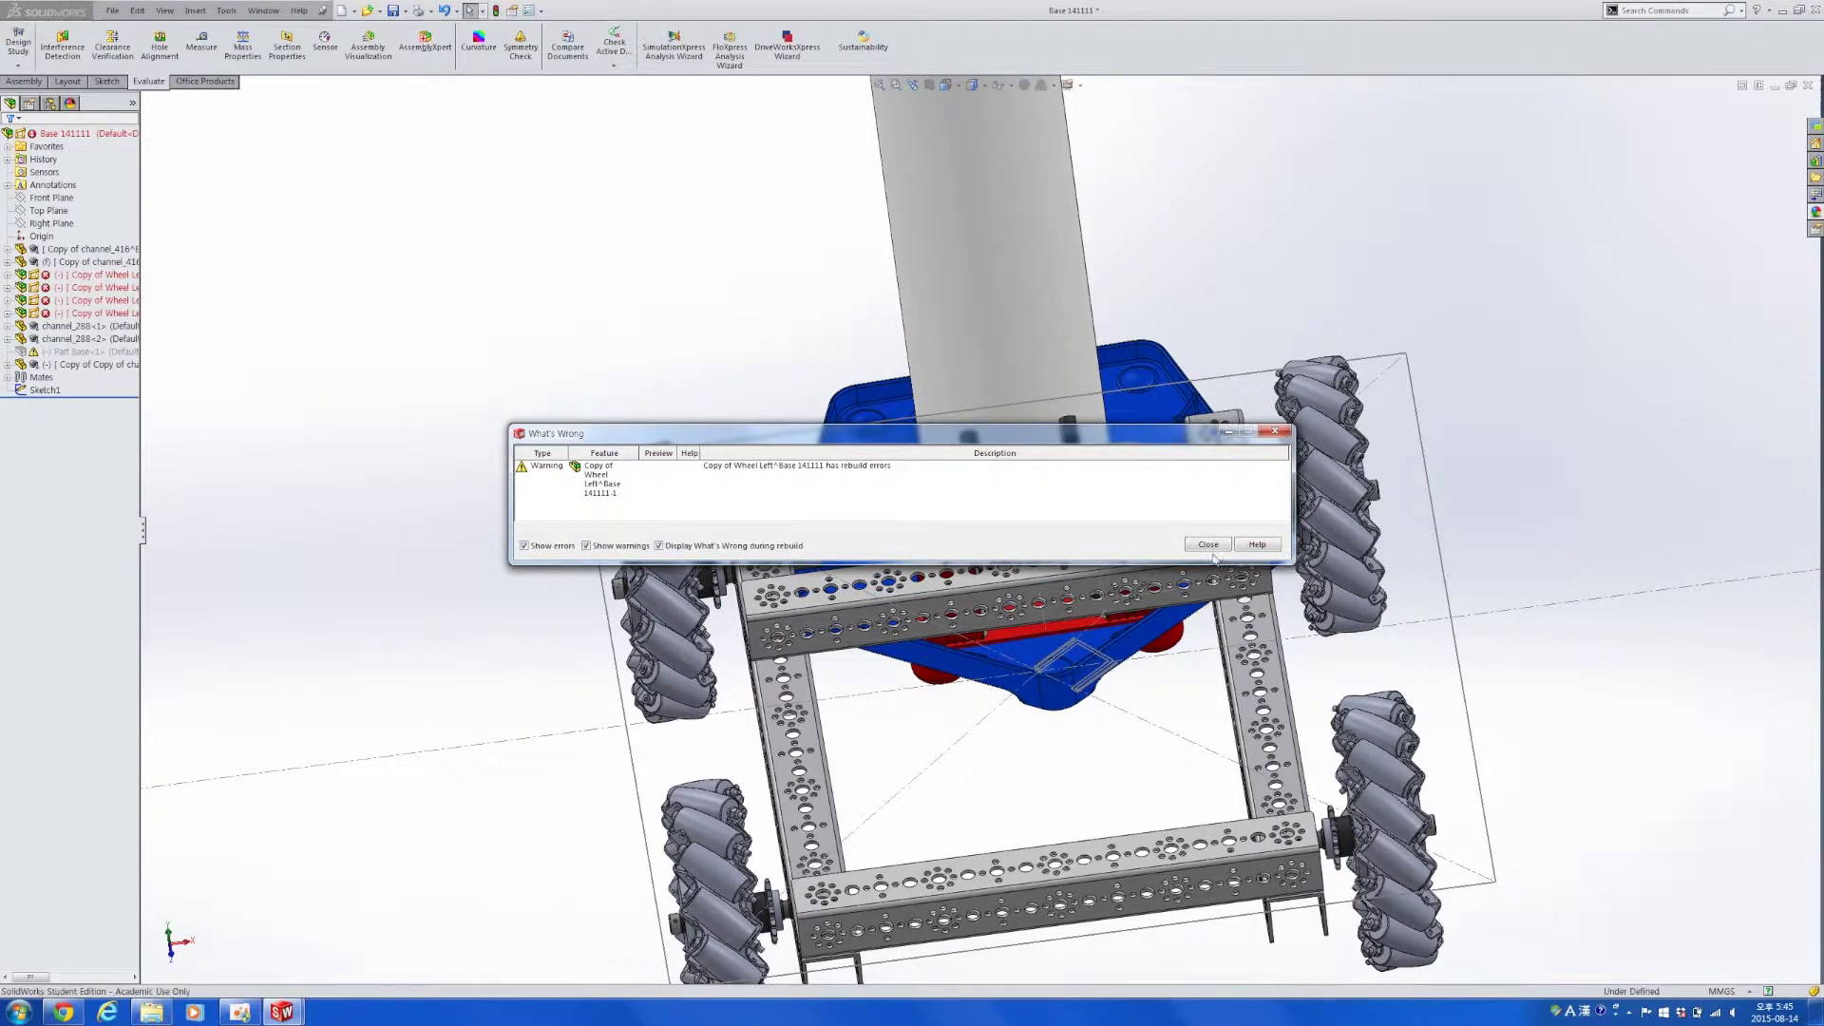
pyautogui.click(1210, 548)
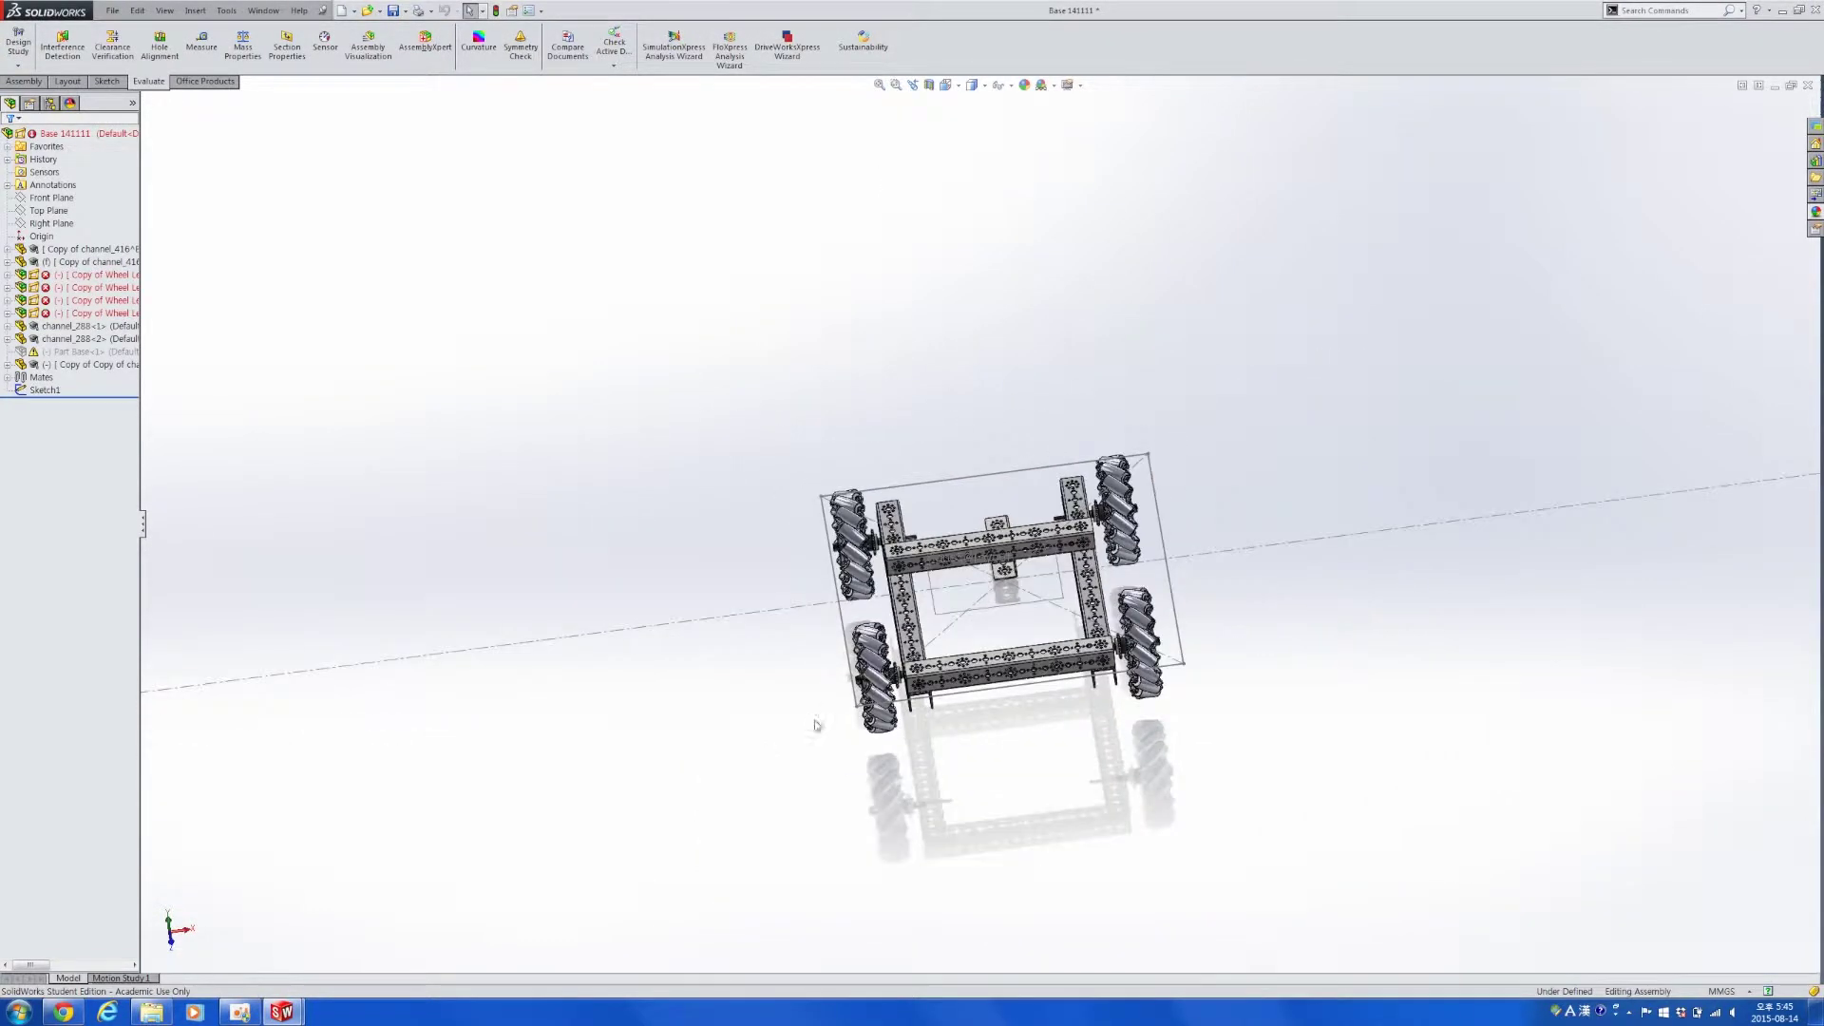
# Examine the spacers and sprocket behind one mecanum wheel of the base and the conversion plate on its outer side.
pyautogui.scroll(-10, 815, 725)
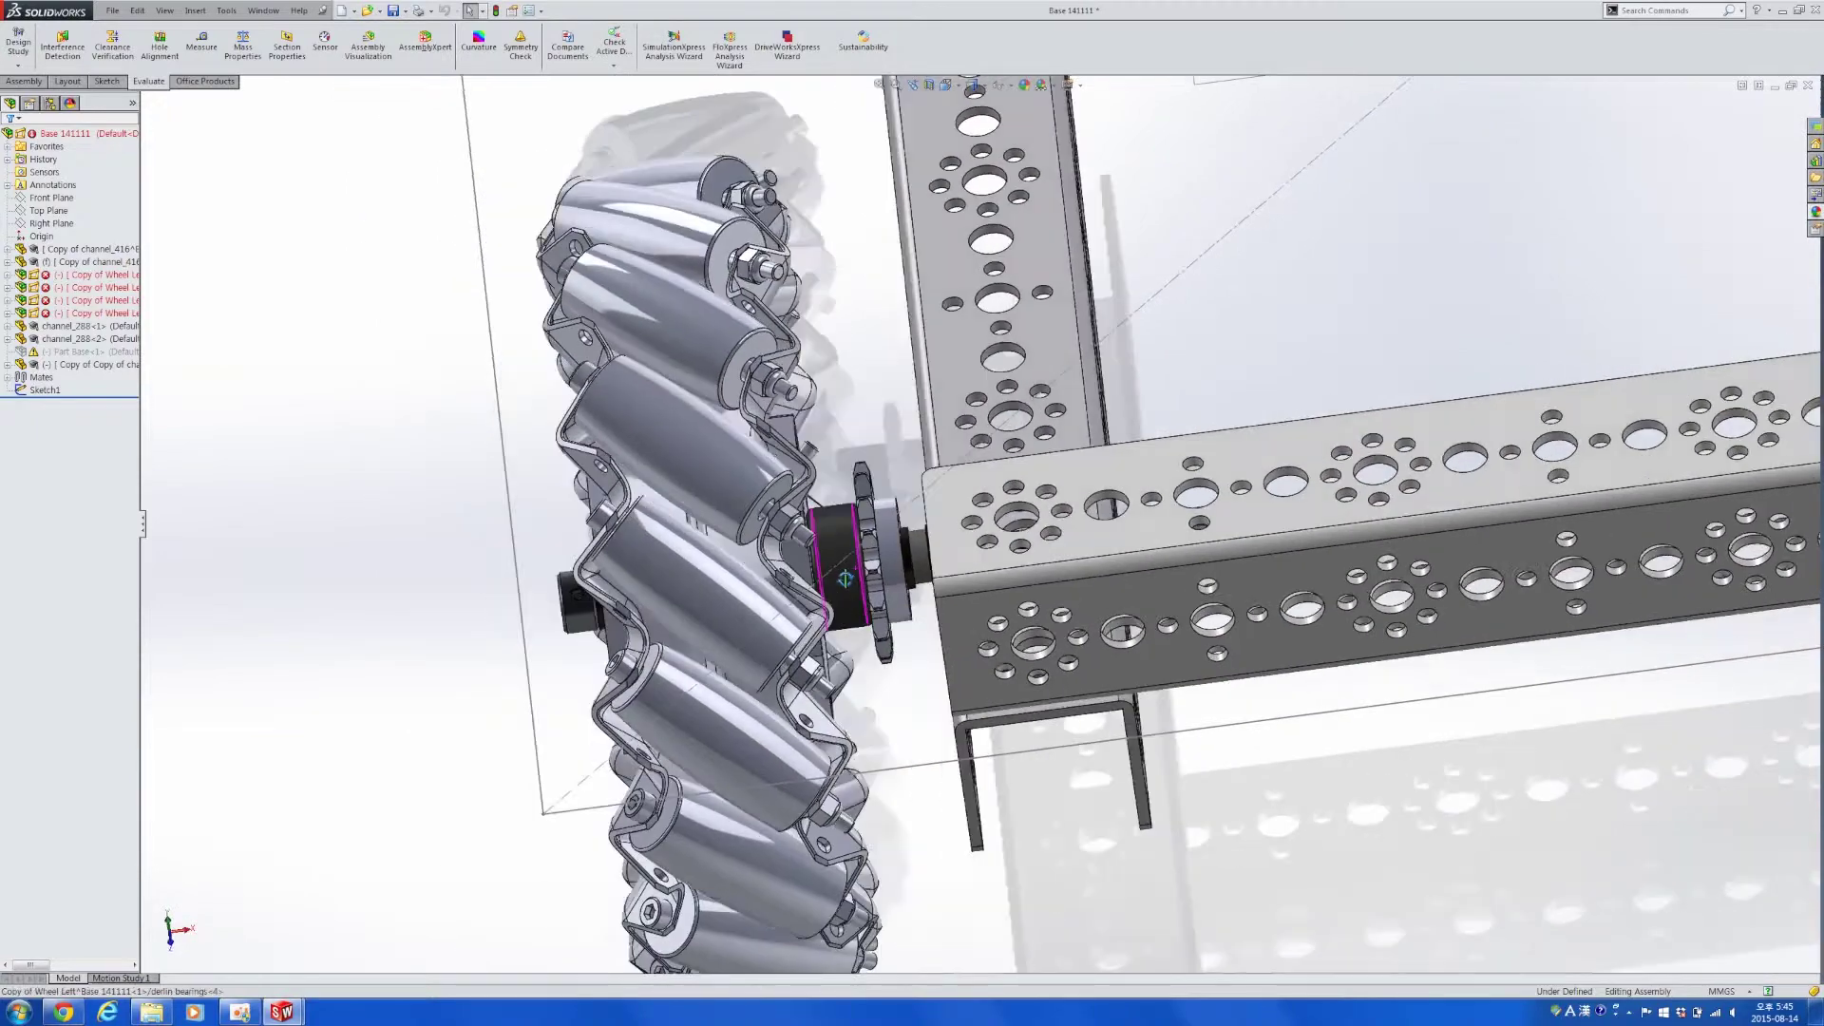
pyautogui.click(844, 578)
pyautogui.moveTo(845, 579); pyautogui.dragTo(1221, 555, button='middle')
pyautogui.click(880, 559)
pyautogui.rightClick(879, 557)
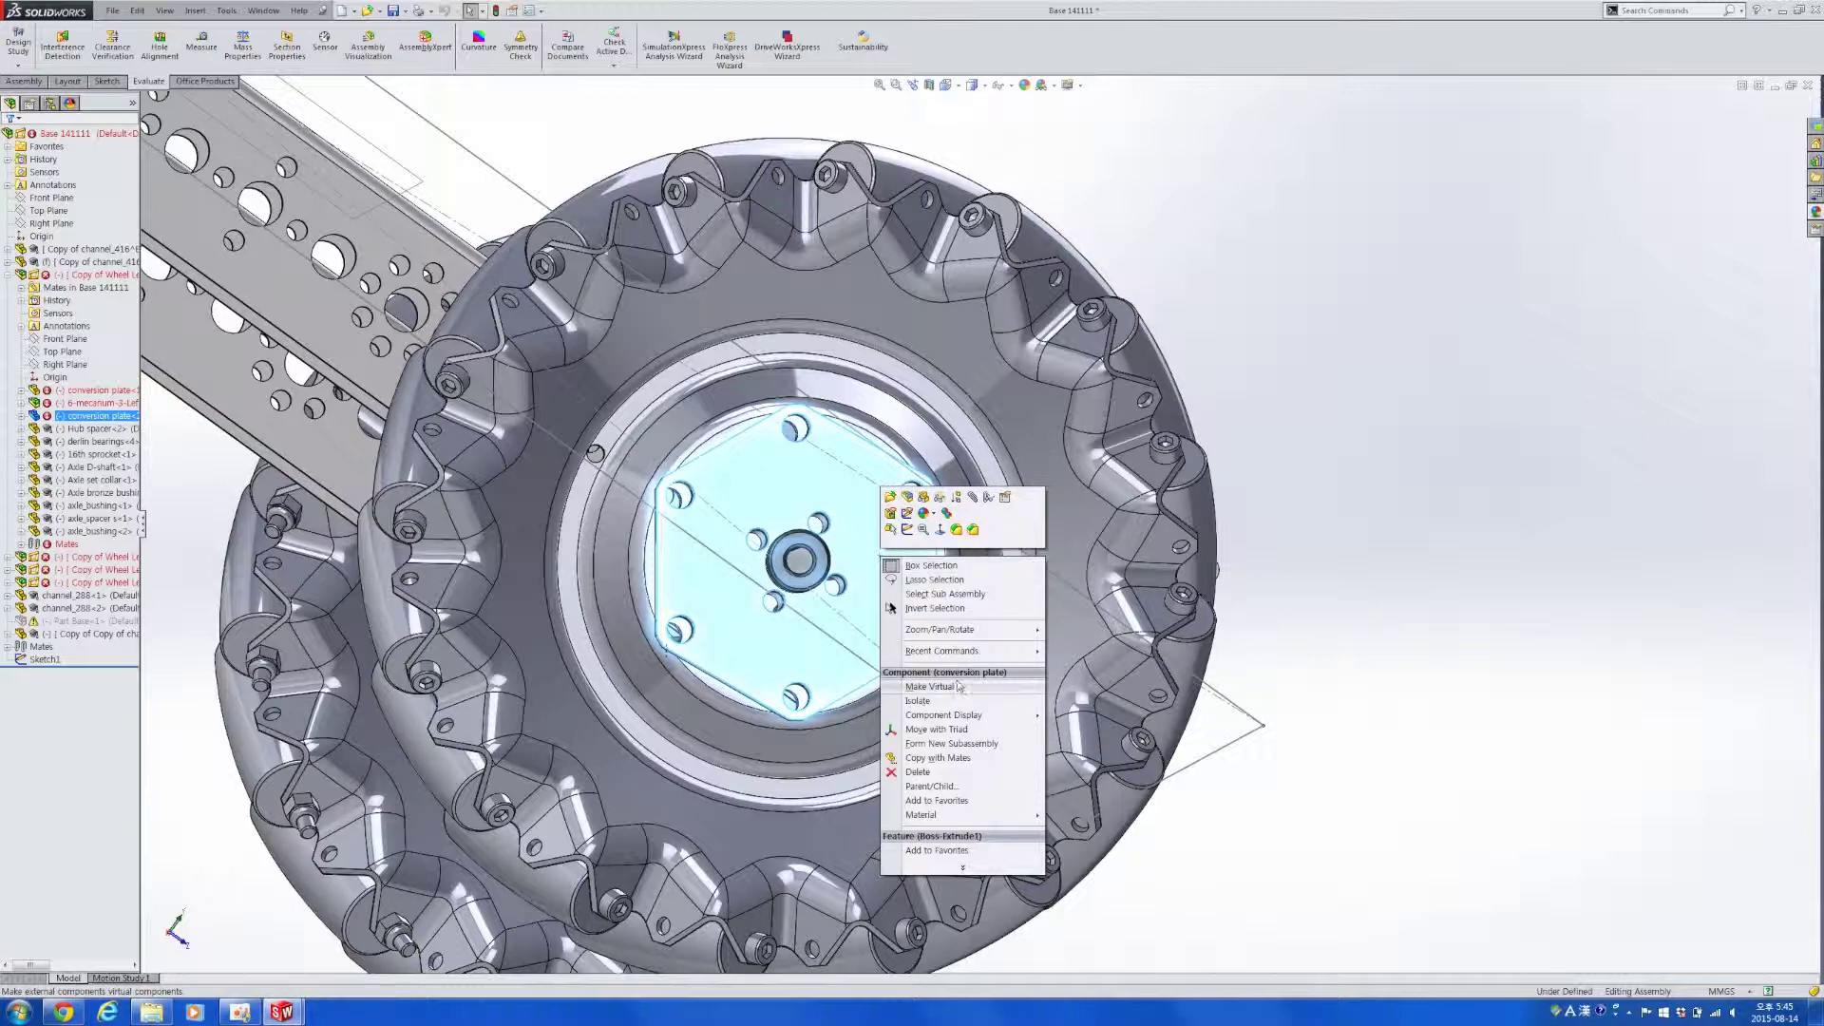
pyautogui.click(1091, 720)
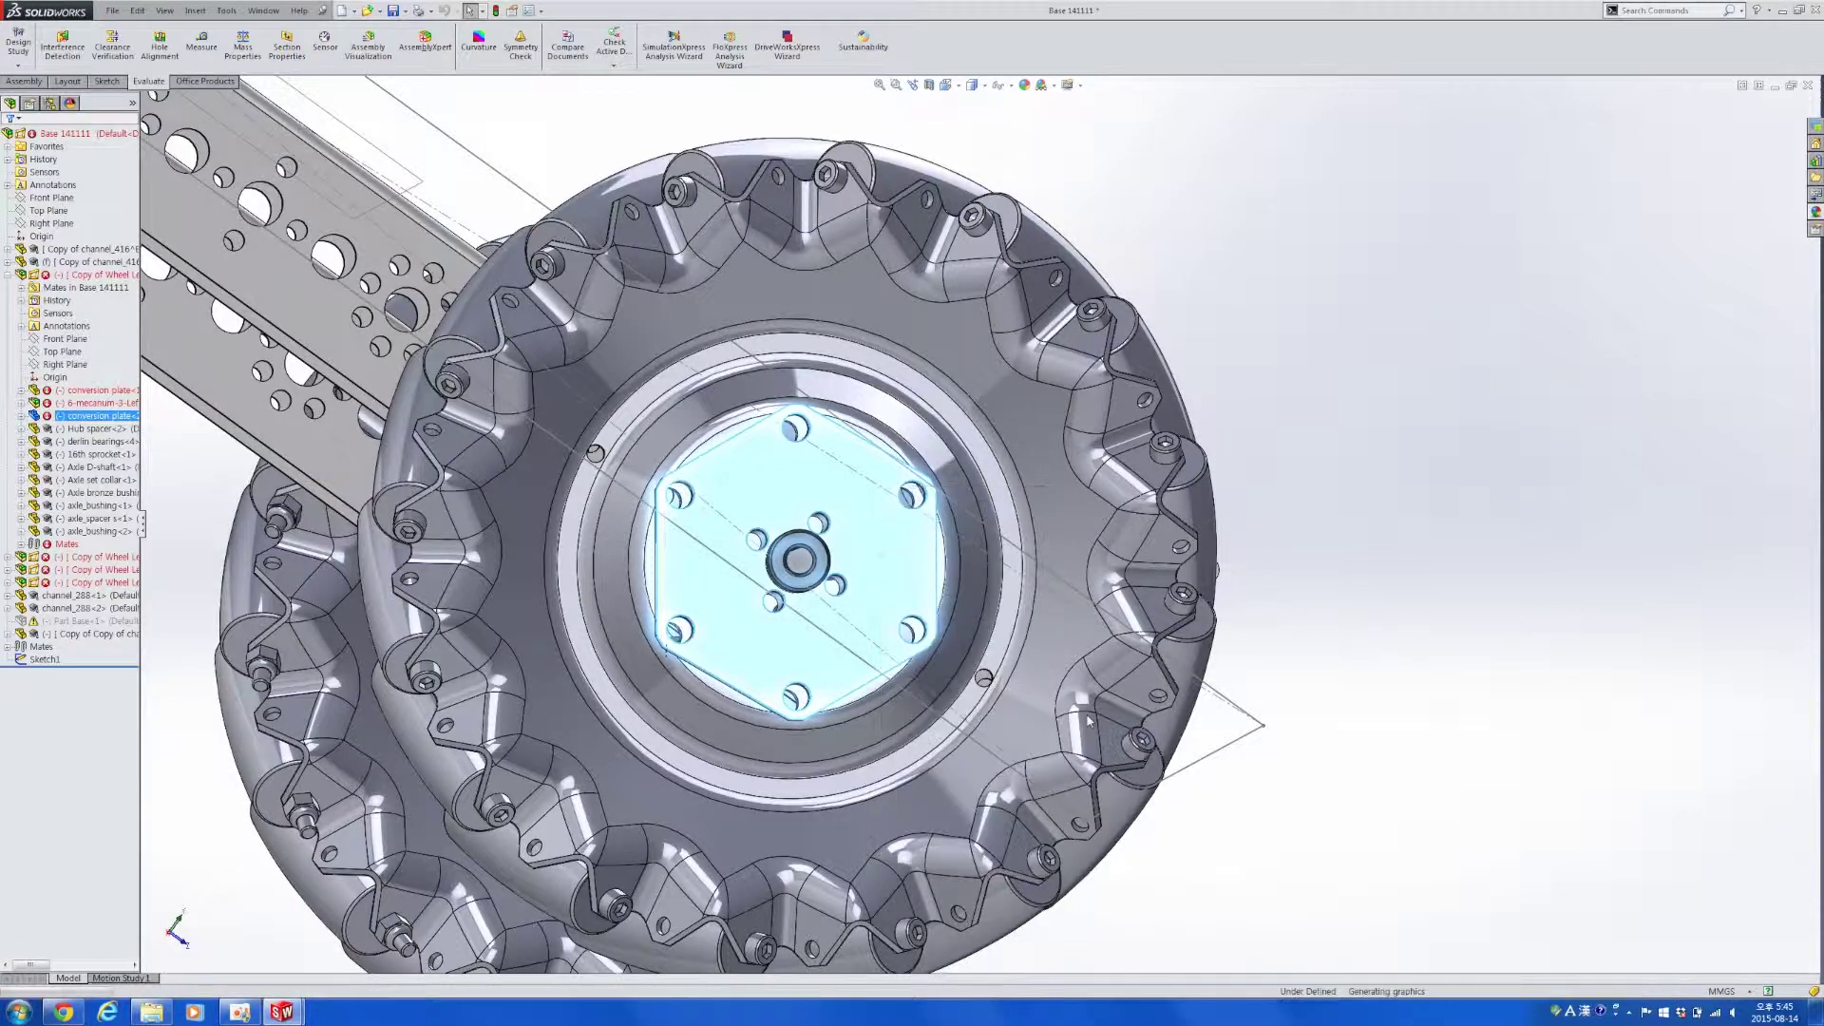
# Examine the hub spacer inside the conversion plate and how the four mecanum wheels mount on the channel frame.
pyautogui.moveTo(829, 569); pyautogui.dragTo(735, 591, button='middle')
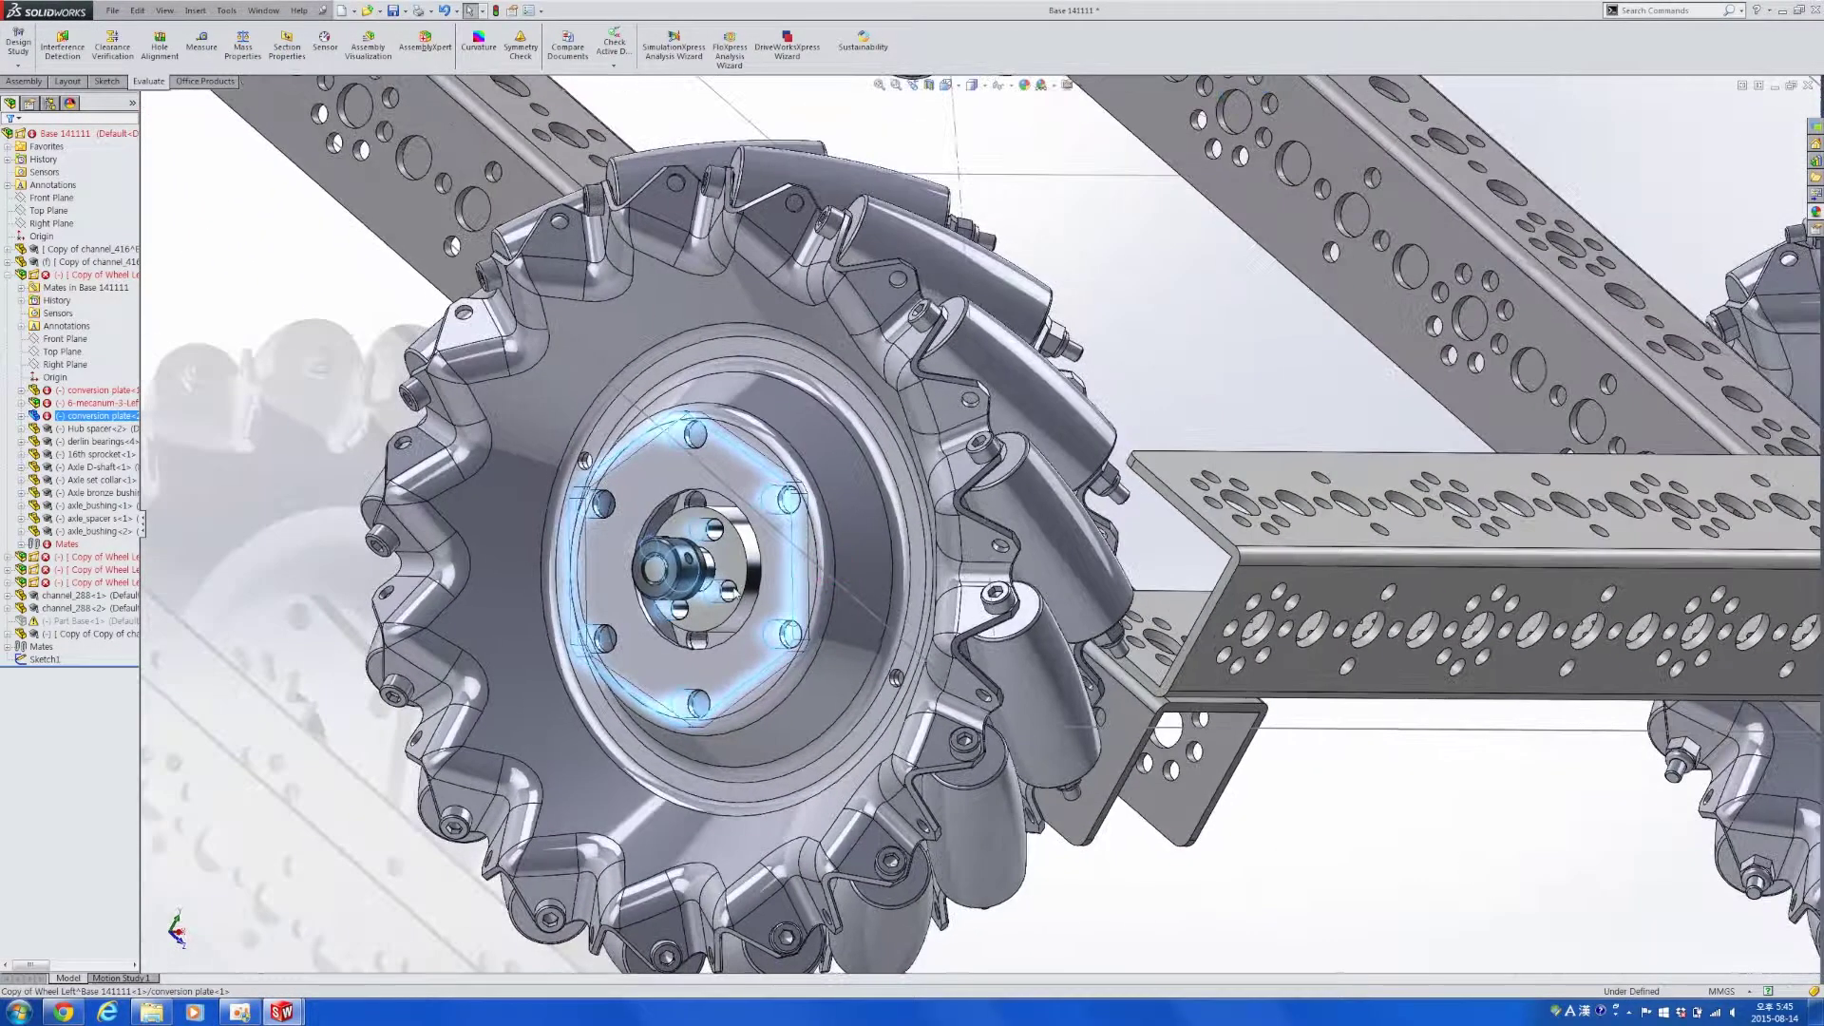
pyautogui.click(736, 591)
pyautogui.hotkey('ctrl', '8')
pyautogui.scroll(3, 732, 591)
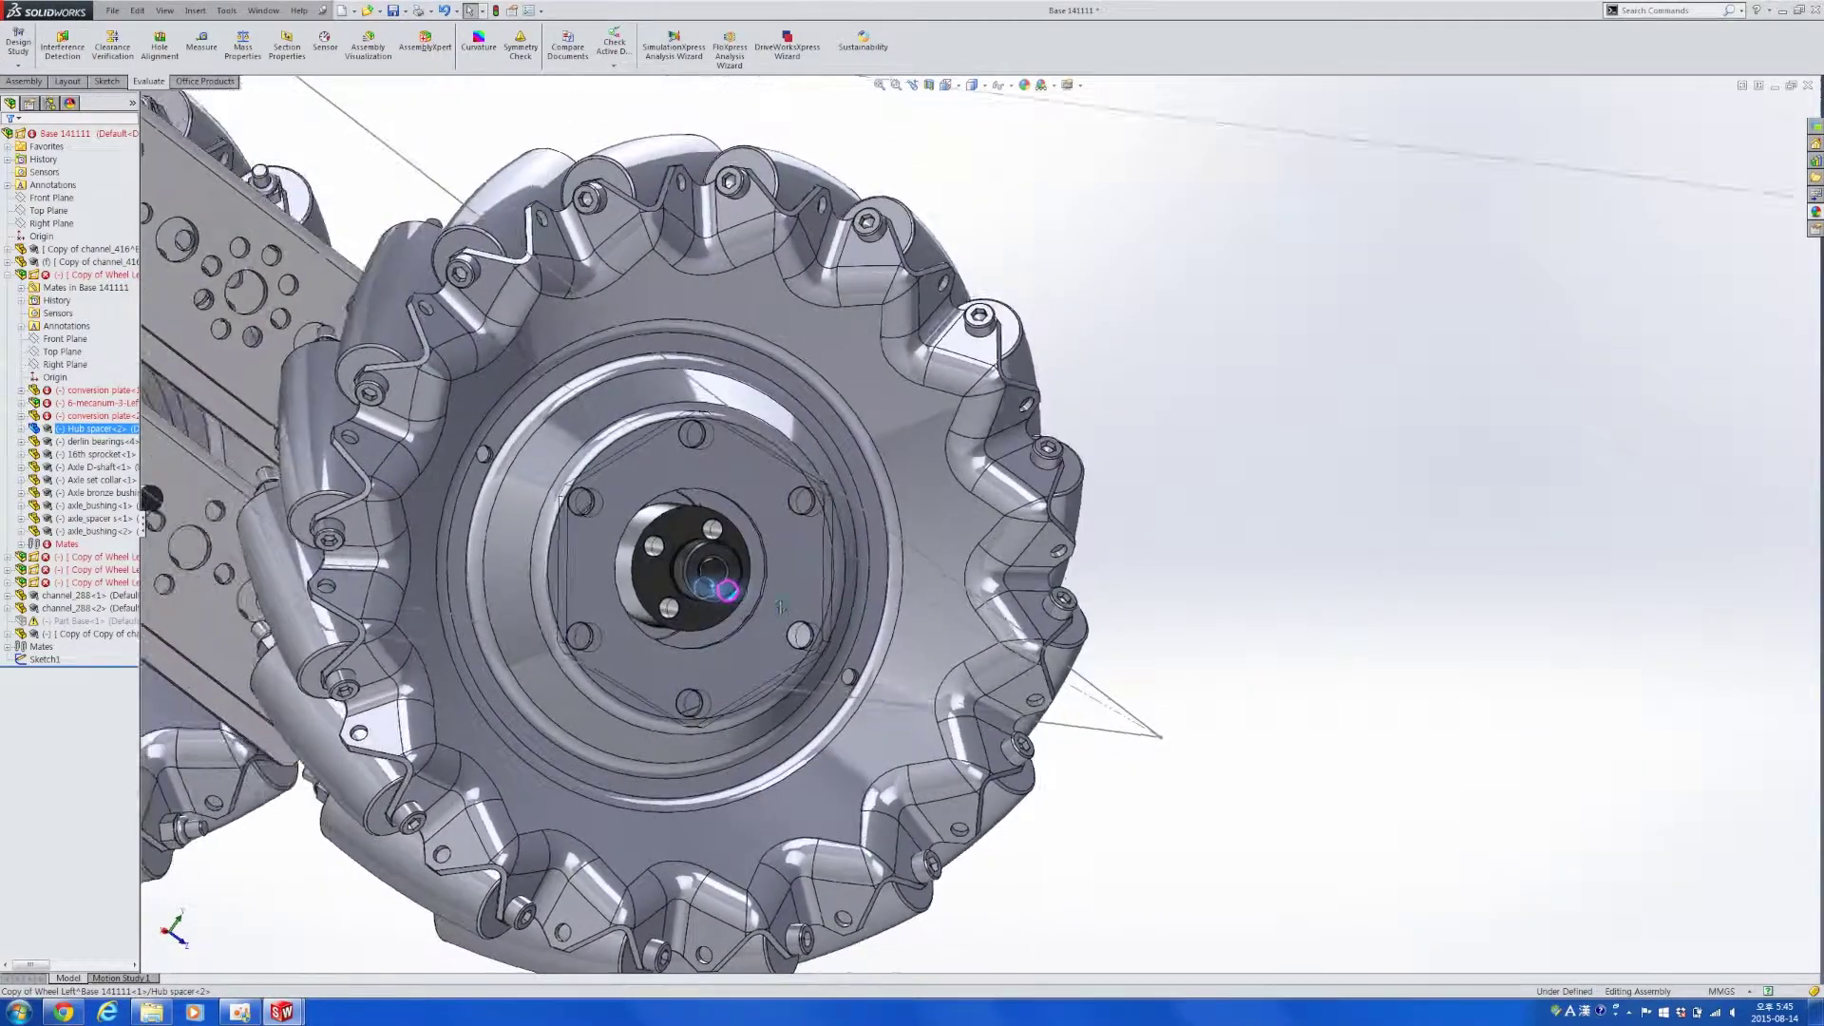
pyautogui.moveTo(732, 591); pyautogui.dragTo(663, 596, button='middle')
pyautogui.moveTo(936, 679); pyautogui.dragTo(846, 661, button='middle')
pyautogui.moveTo(940, 428); pyautogui.dragTo(914, 481, button='middle')
pyautogui.moveTo(914, 480); pyautogui.dragTo(920, 323)
pyautogui.scroll(6, 1045, 427)
pyautogui.scroll(-4, 1047, 430)
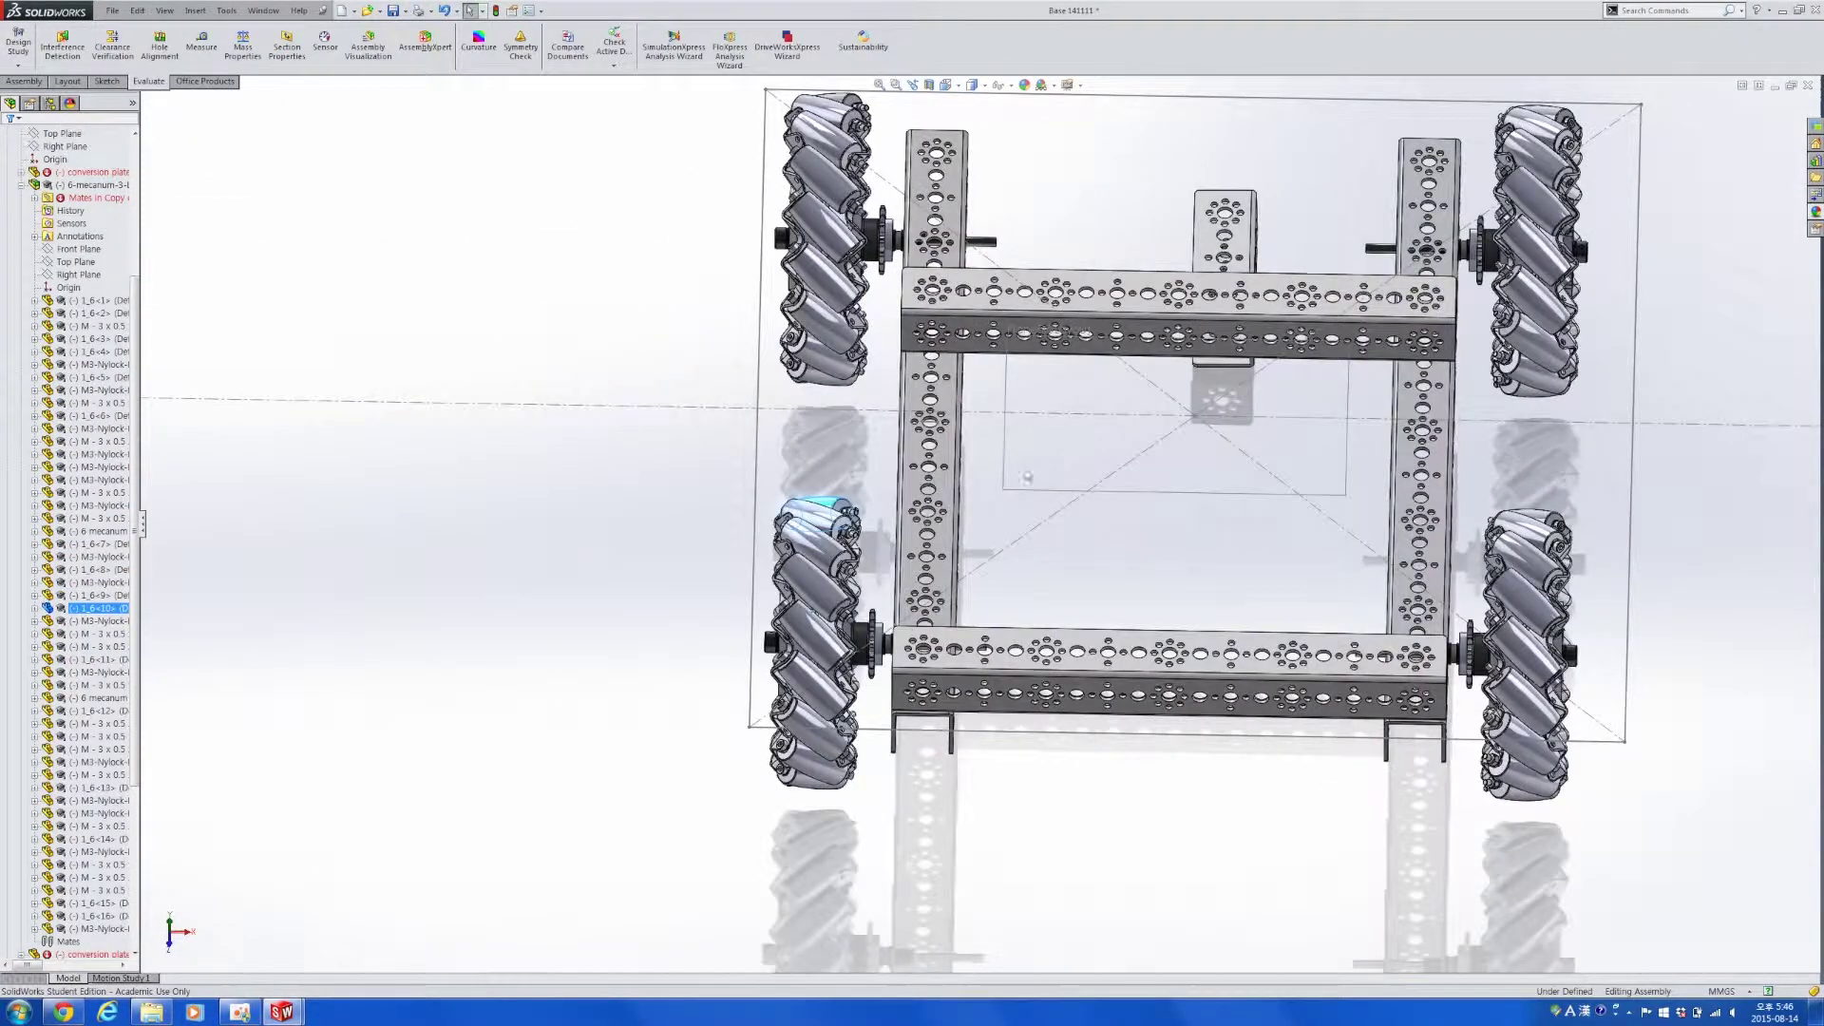
# Close the Base 141111 assembly without saving its changes.
pyautogui.scroll(4, 1013, 479)
pyautogui.hotkey('ctrl', 'w')
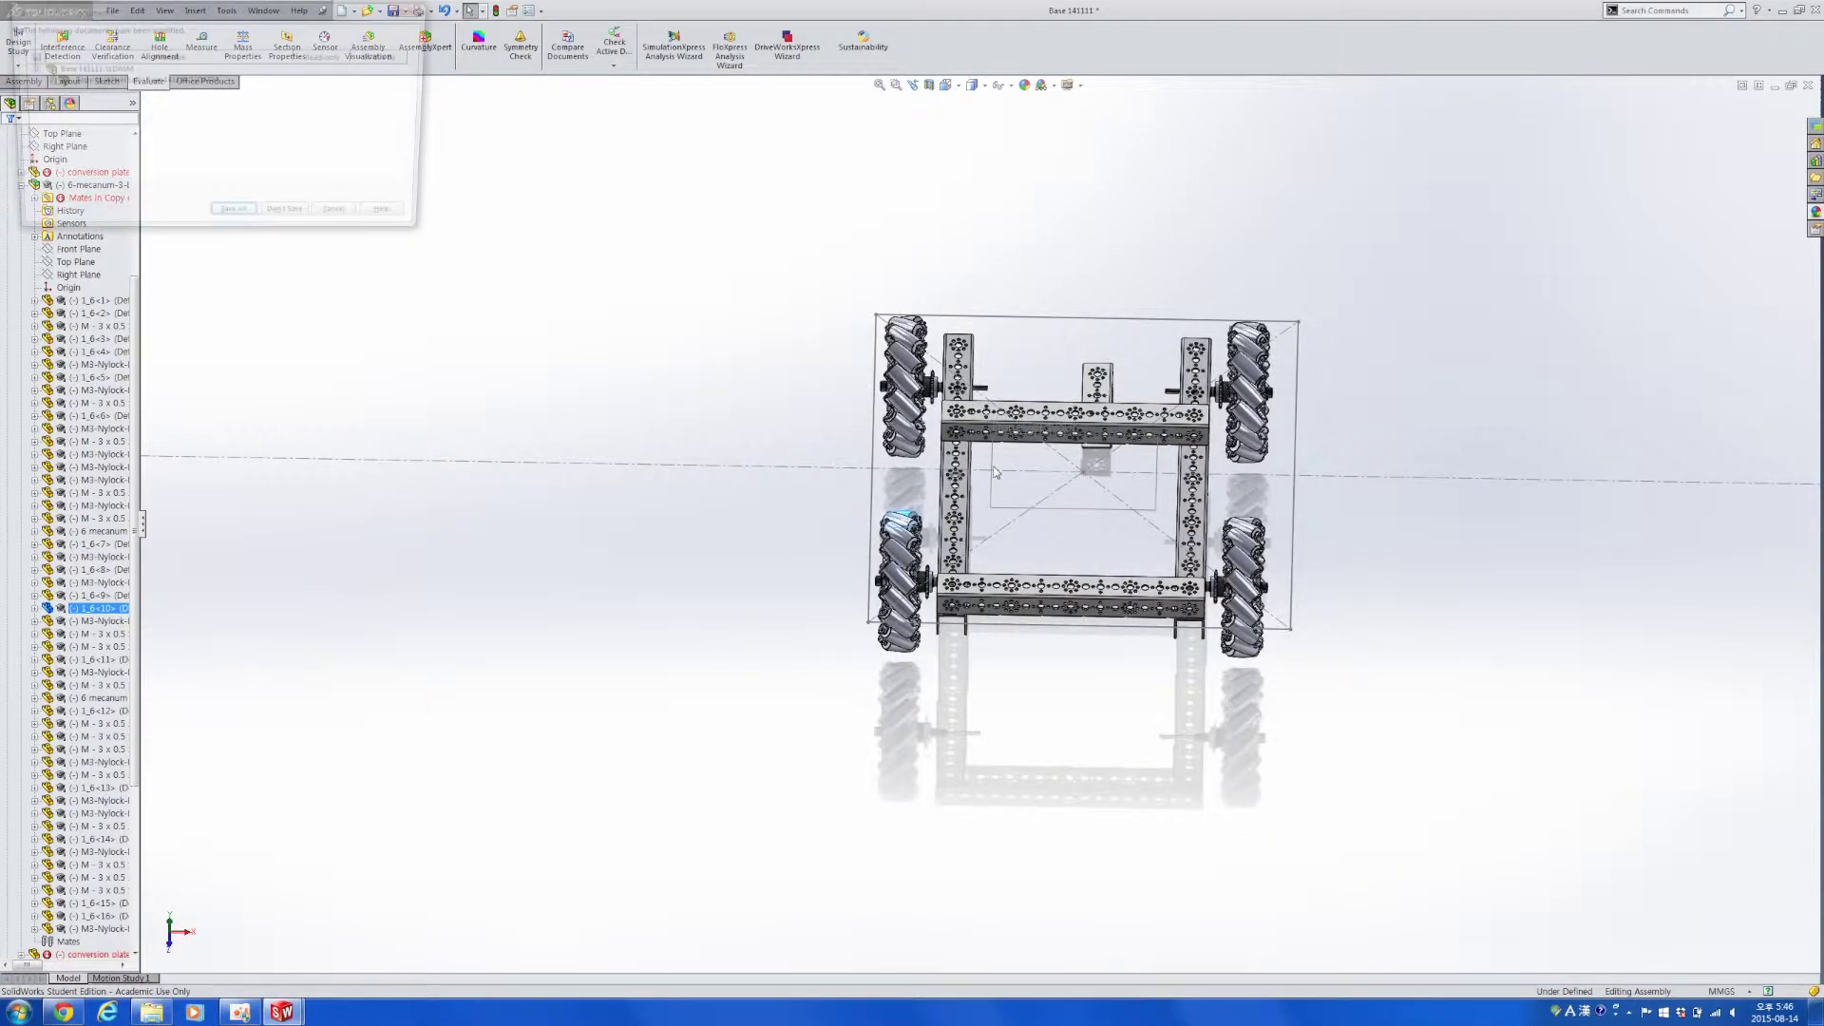
pyautogui.click(288, 224)
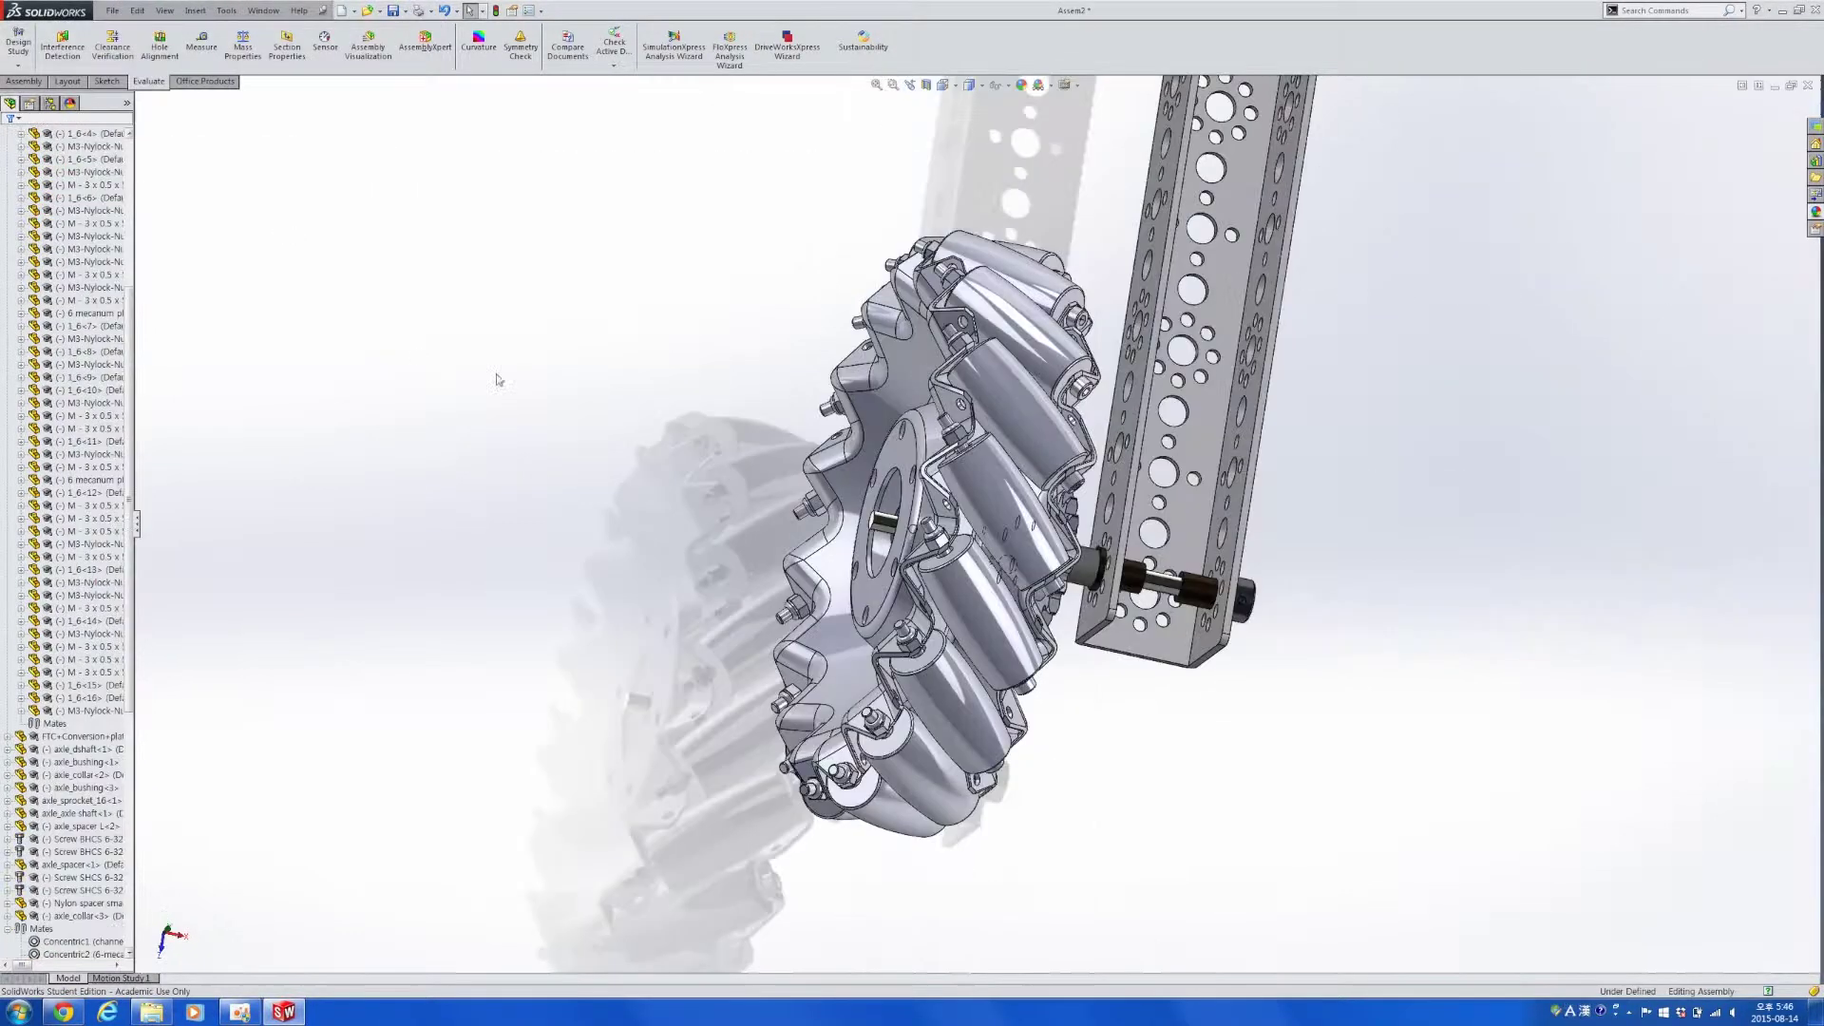
# Examine the channel-side face of the mecanum wheel, its conversion plate, sprocket and shaft in the wheel assembly.
pyautogui.scroll(7, 971, 522)
pyautogui.moveTo(971, 522); pyautogui.dragTo(893, 570, button='middle')
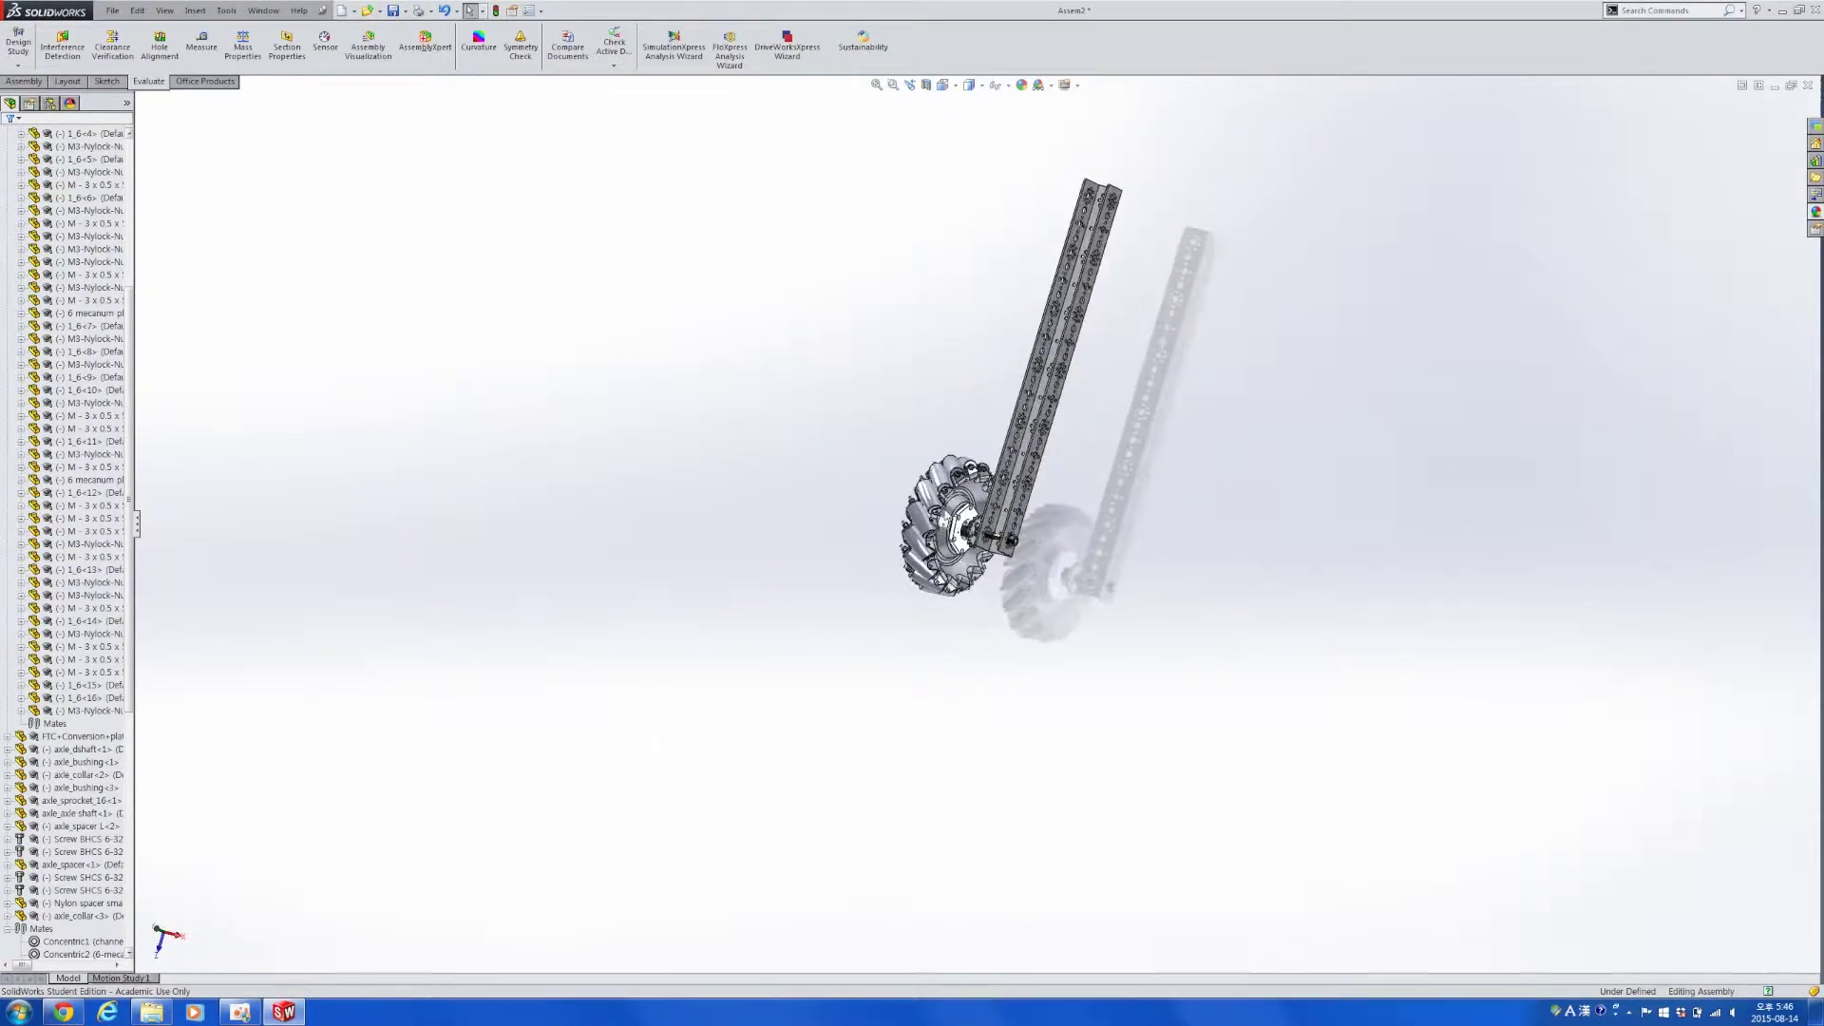
pyautogui.scroll(-8, 954, 503)
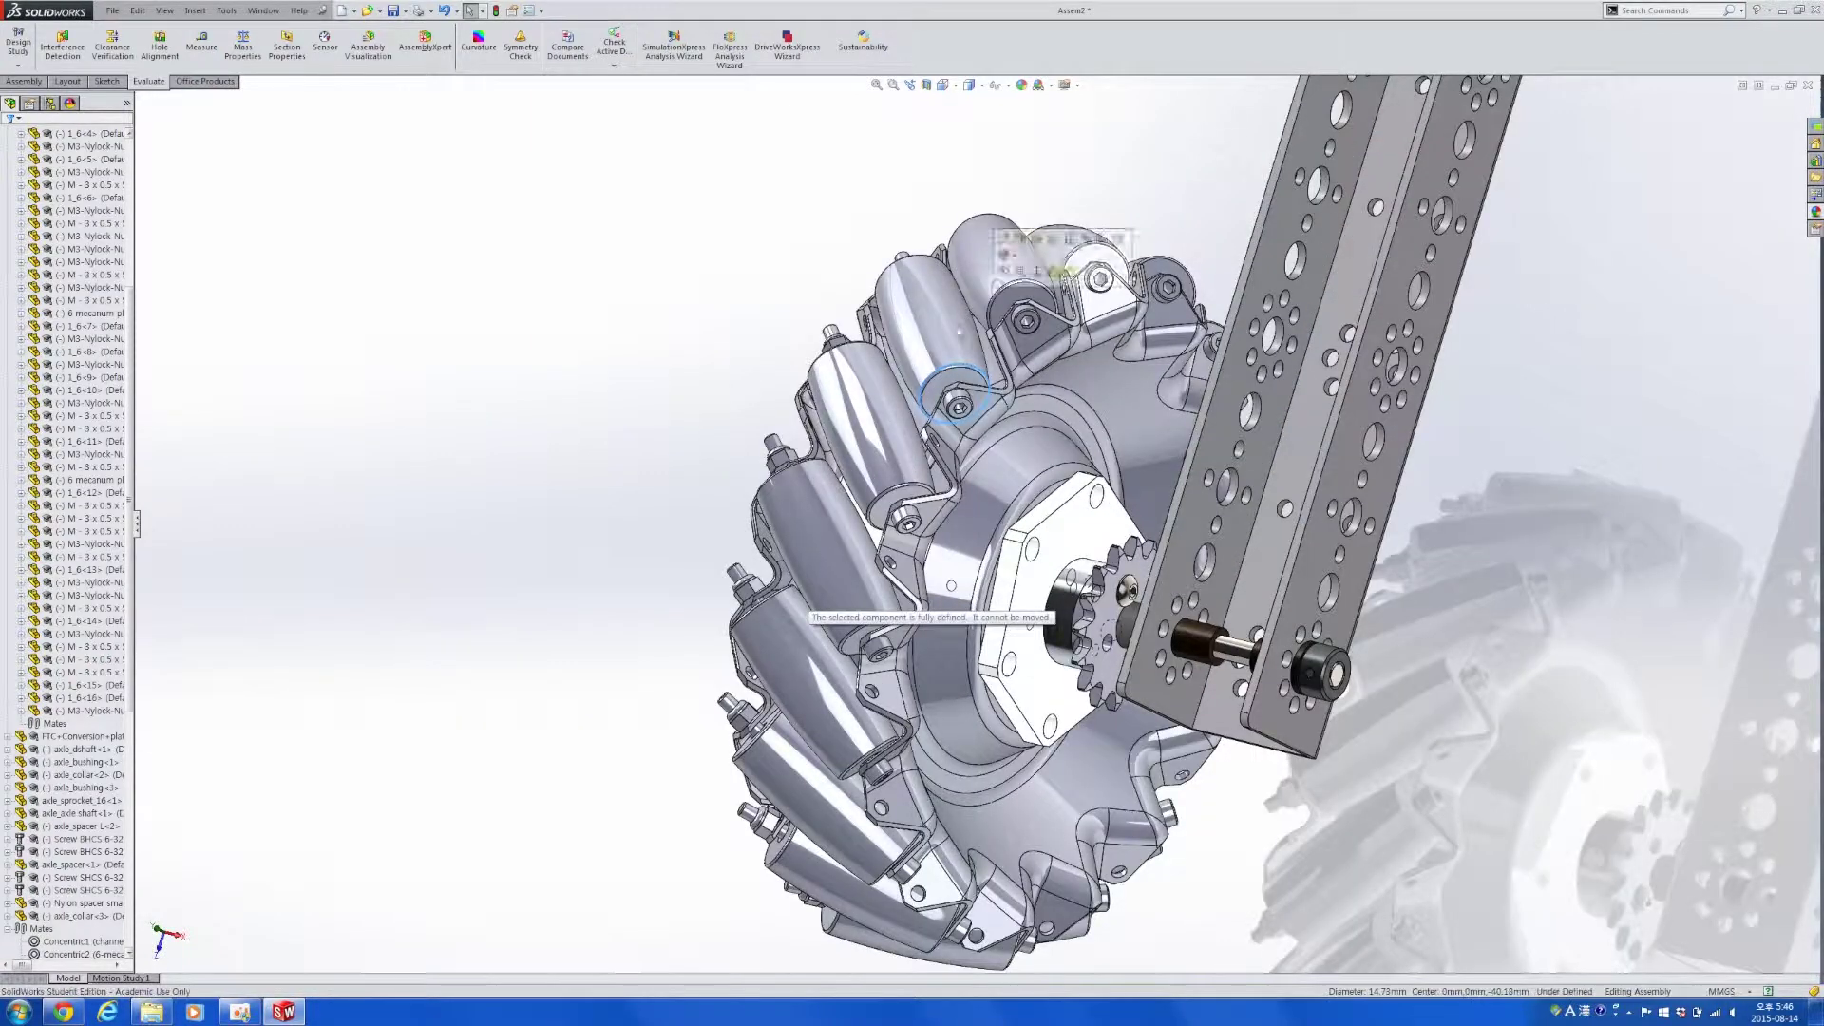